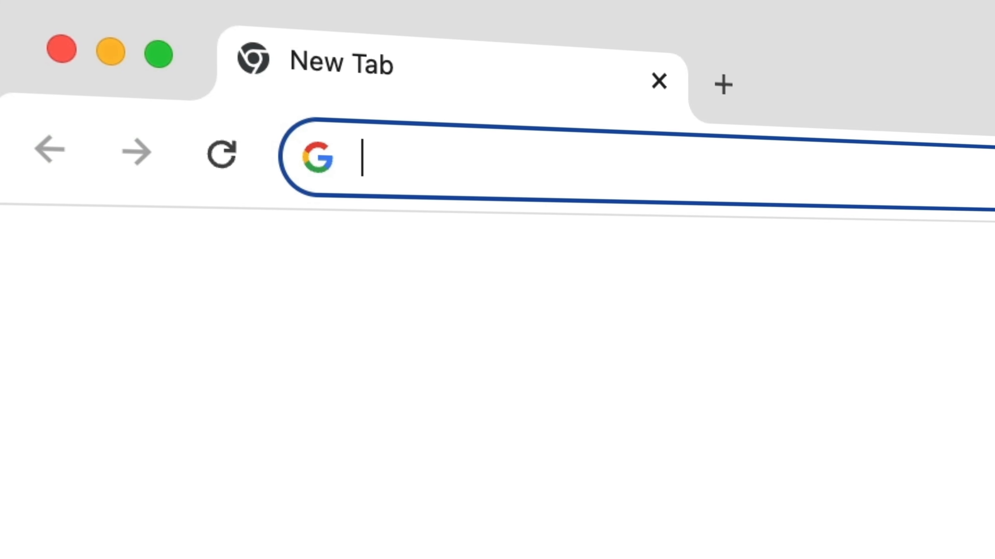
- Load webhosting79.com in Chrome and follow its link through to the Hostinger home page
{"action": "type", "text": "webhosting79.com"}
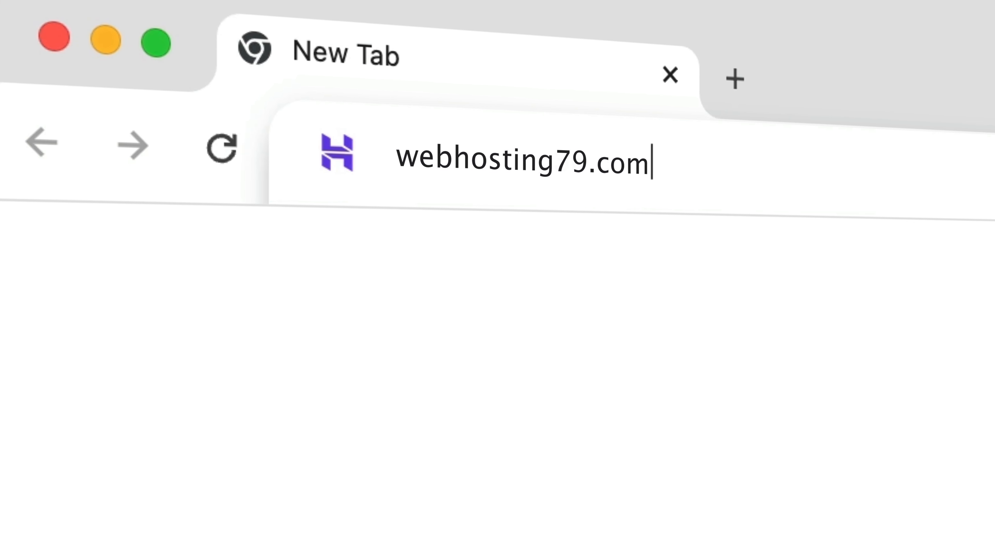
{"action": "key", "text": "Return"}
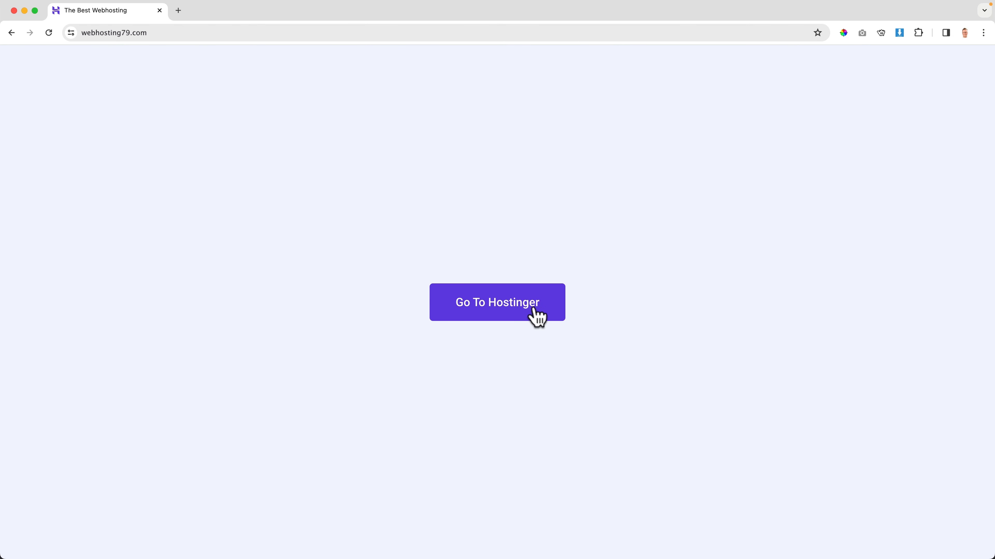
{"action": "left_click", "coordinate": [556, 349]}
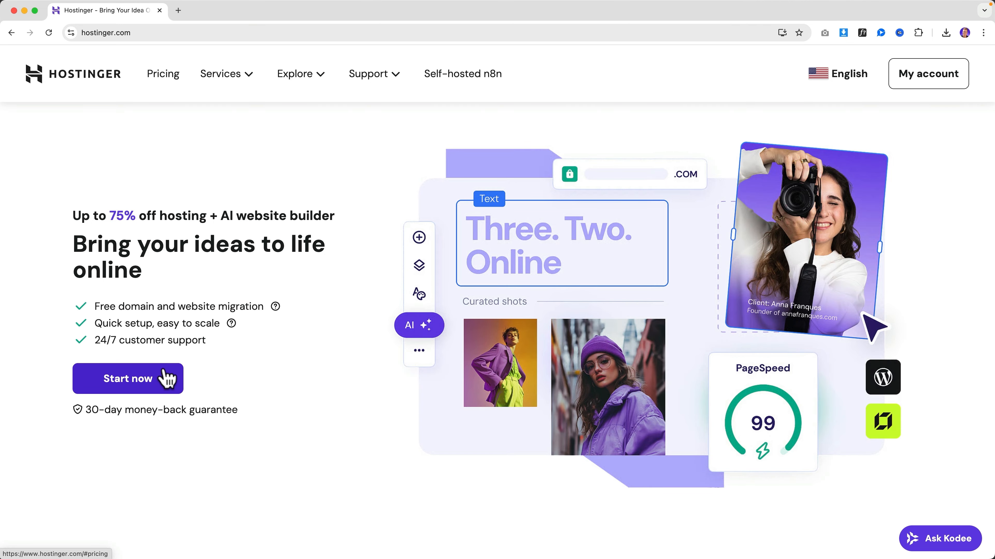
- Bring up the plan cards and compare Premium US$ 2.99, Business US$ 3.99 and Cloud Startup US$ 7.99 per month
{"action": "left_click", "coordinate": [169, 378]}
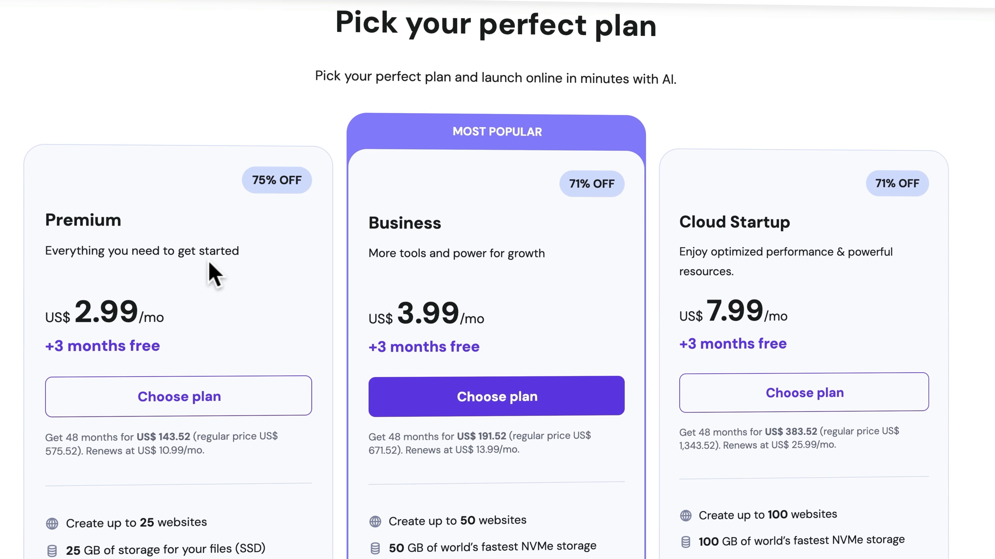
{"action": "scroll", "coordinate": [212, 275], "scroll_direction": "down", "scroll_amount": 3}
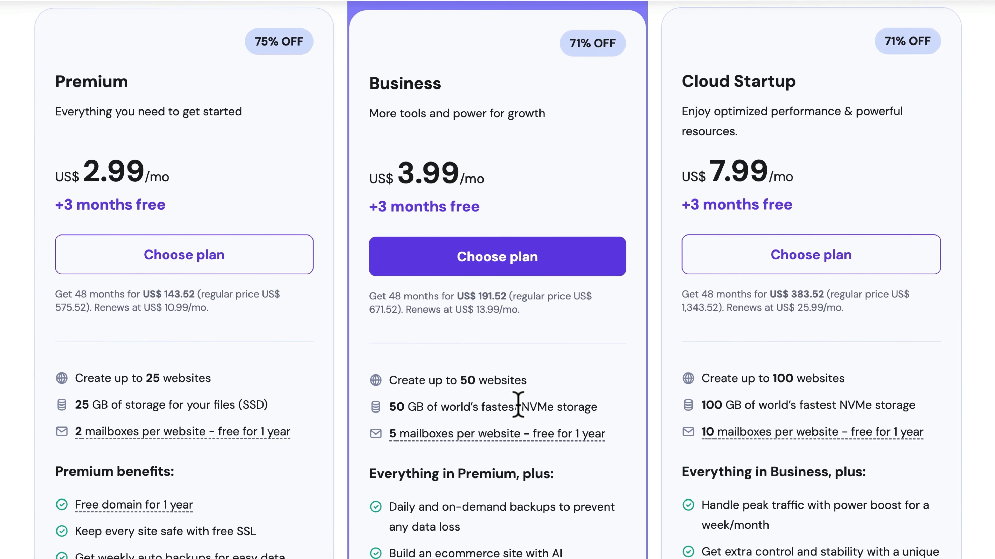
{"action": "left_click_drag", "start_coordinate": [518, 406], "coordinate": [591, 406]}
{"action": "left_click", "coordinate": [594, 405]}
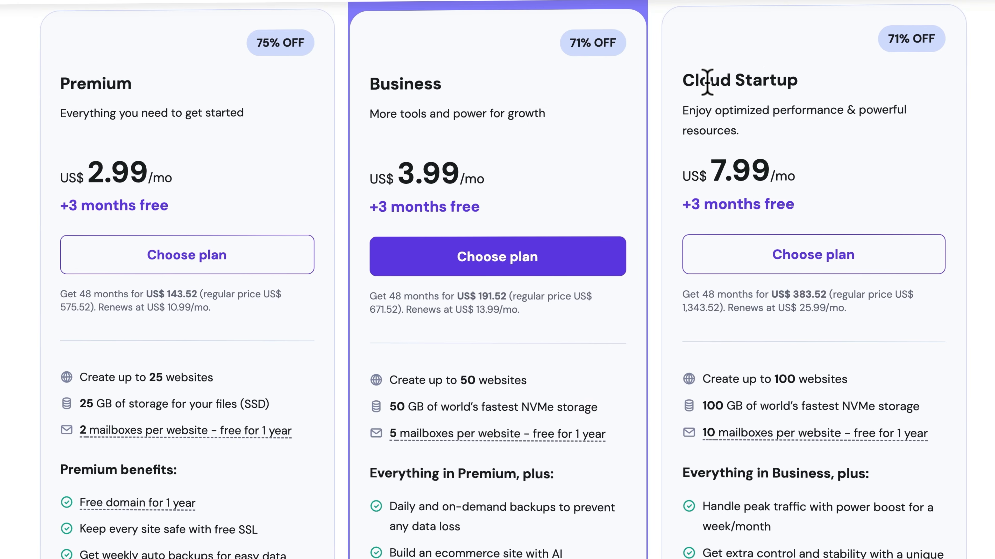
{"action": "left_click_drag", "start_coordinate": [708, 81], "coordinate": [791, 75]}
{"action": "left_click", "coordinate": [791, 77]}
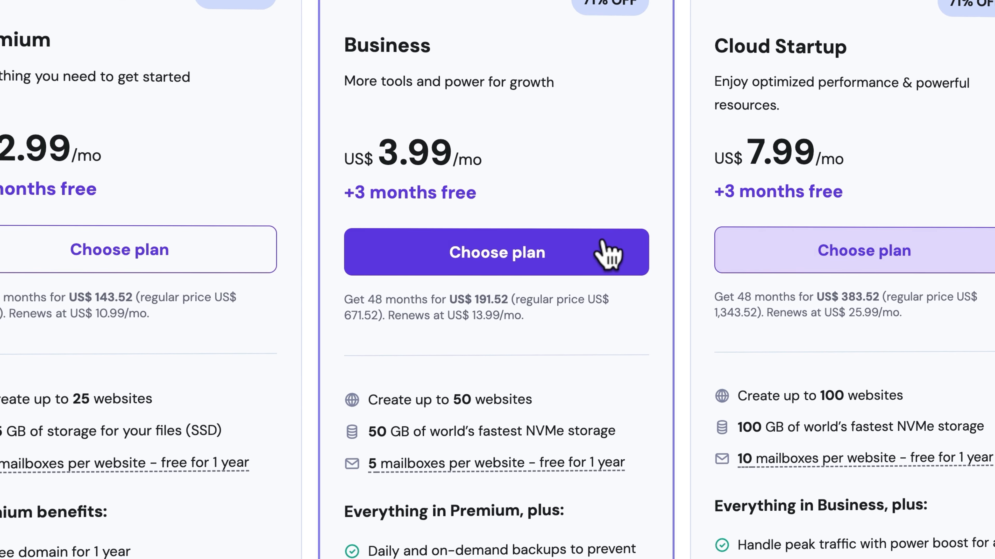
- Review the Business plan features and choose it, giving a 48-month cart at US$ 191.52
{"action": "scroll", "coordinate": [407, 225], "scroll_direction": "down", "scroll_amount": 3}
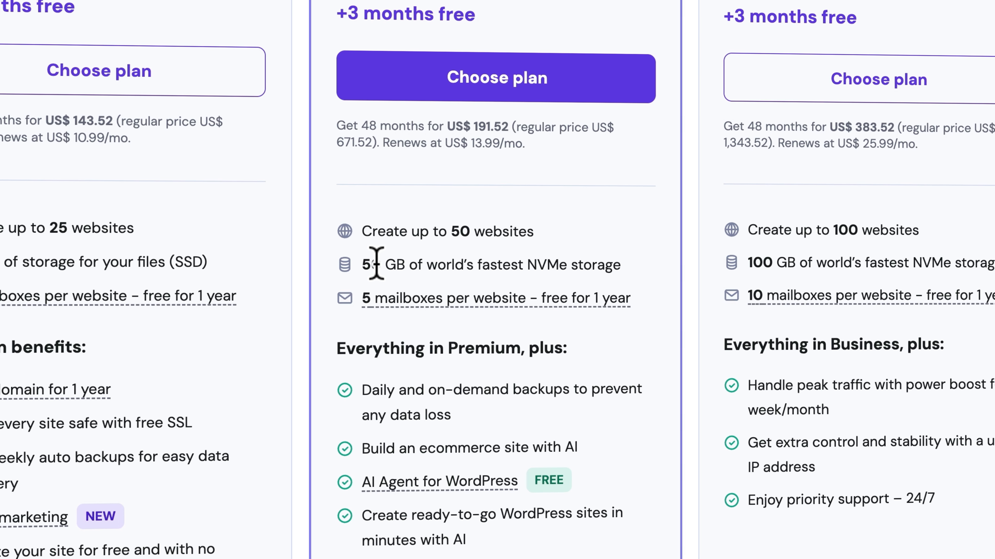
{"action": "mouse_move", "coordinate": [395, 305]}
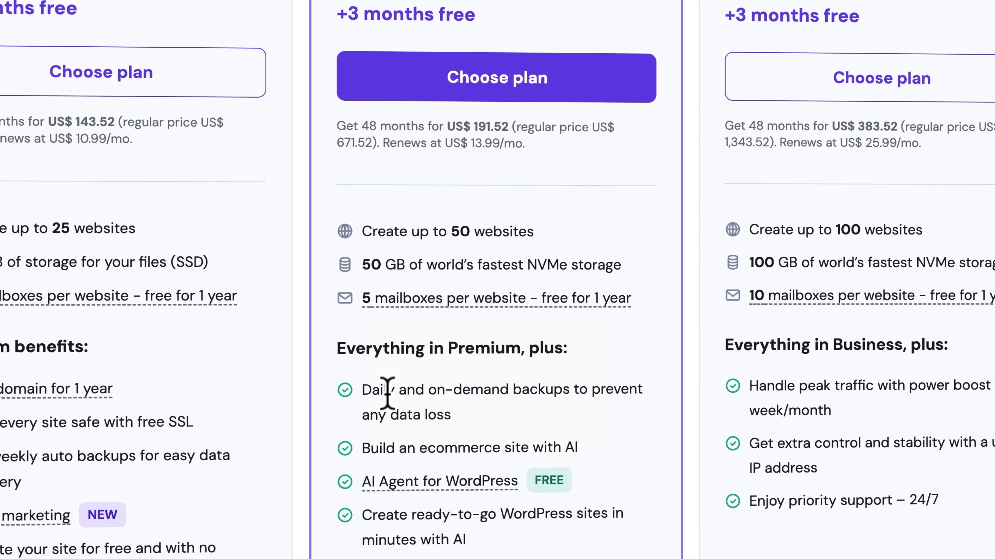
{"action": "scroll", "coordinate": [406, 473], "scroll_direction": "down", "scroll_amount": 2}
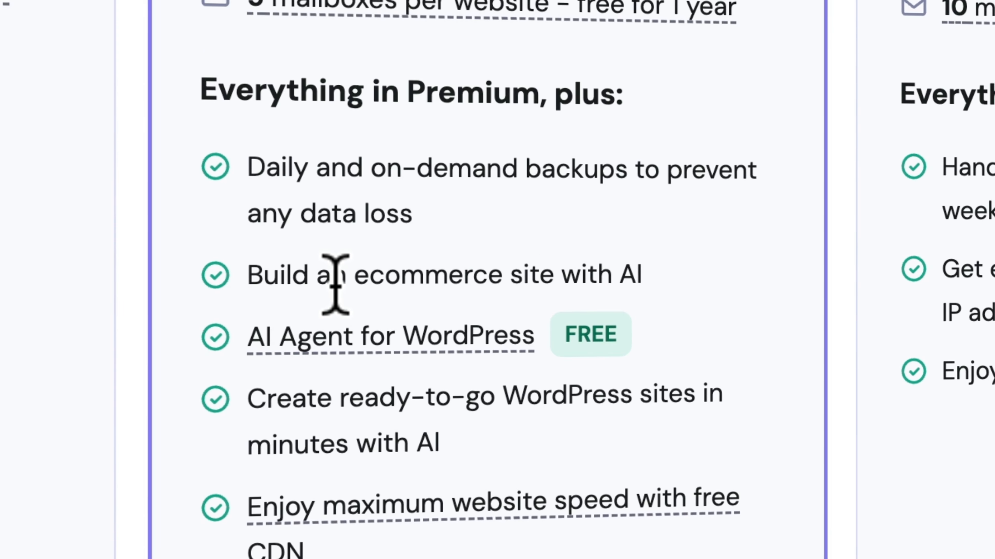
{"action": "mouse_move", "coordinate": [435, 504]}
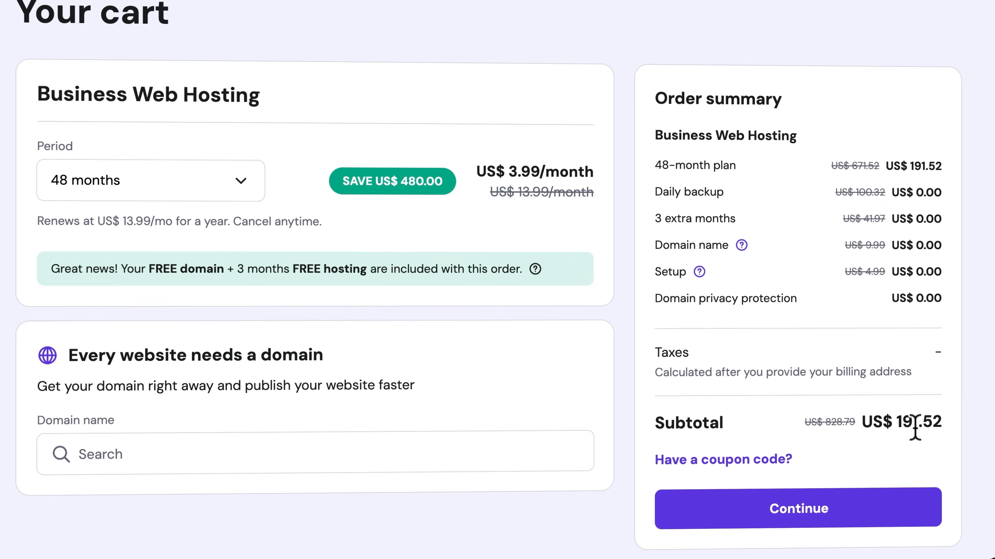
- Apply the 10% coupon code to the Business Web Hosting order
{"action": "left_click", "coordinate": [703, 462]}
{"action": "left_click", "coordinate": [711, 525]}
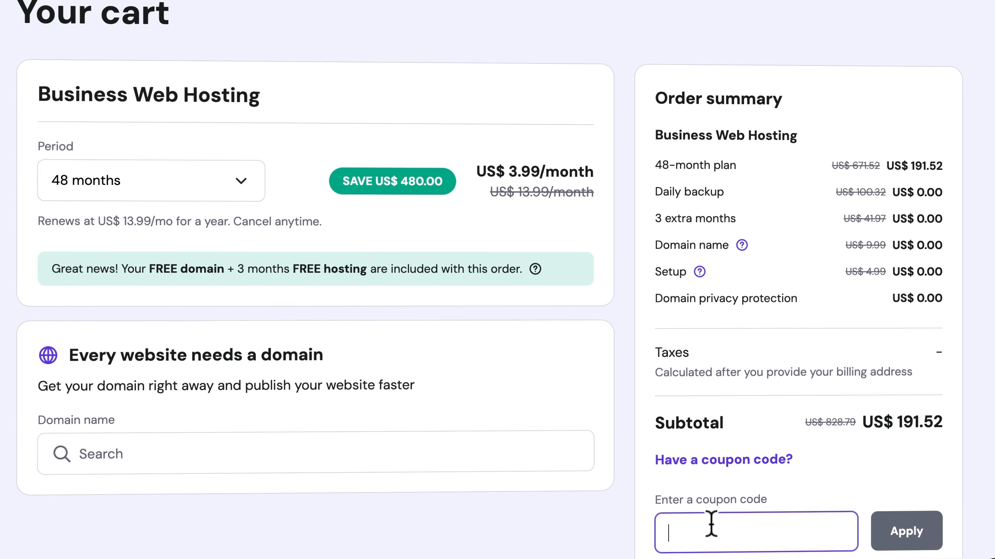
{"action": "type", "text": "FERDY"}
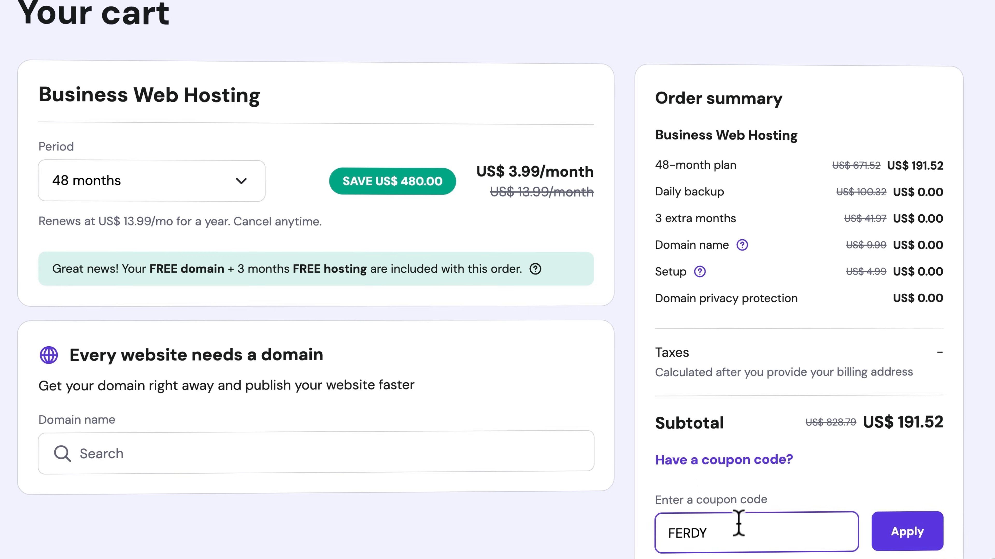
{"action": "left_click", "coordinate": [904, 537]}
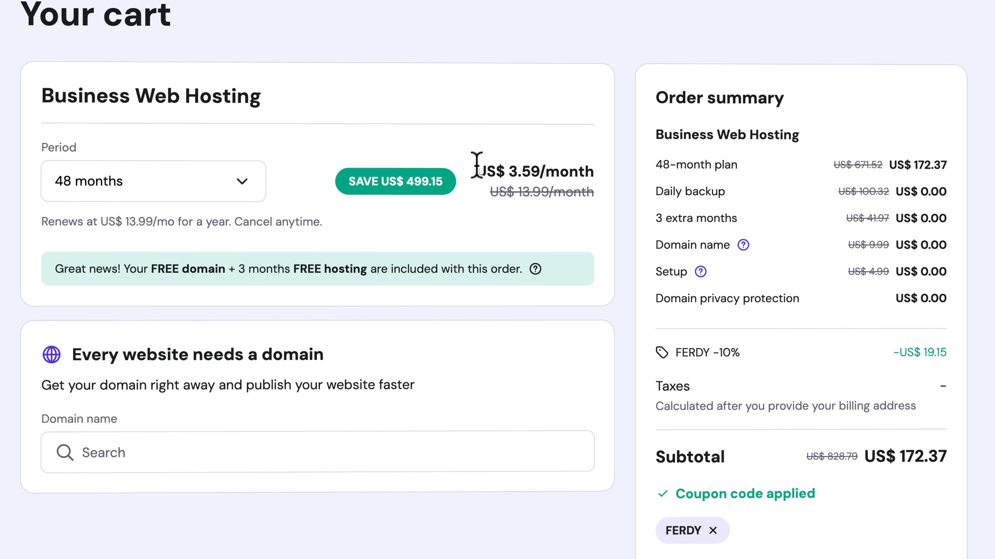
{"action": "left_click_drag", "start_coordinate": [494, 163], "coordinate": [617, 173]}
{"action": "left_click", "coordinate": [617, 173]}
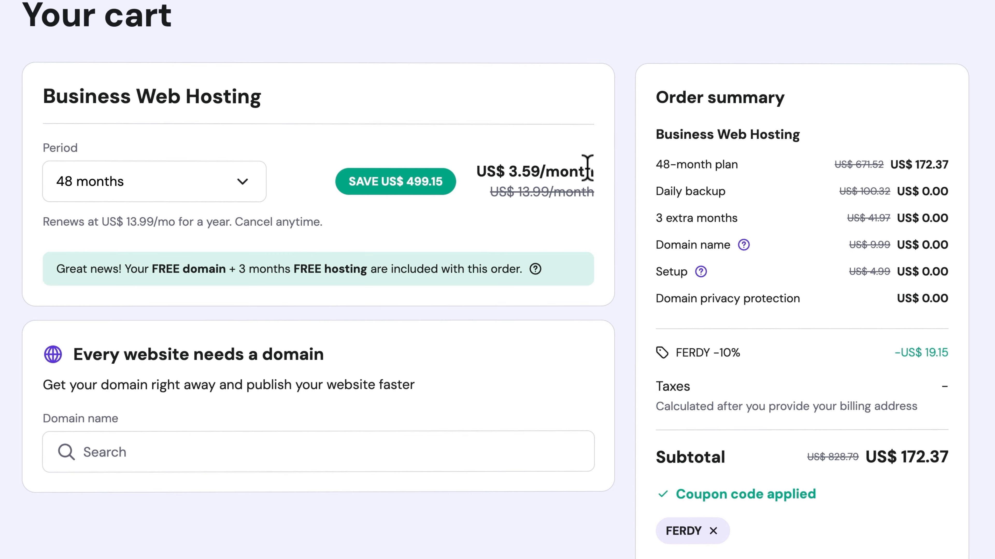
- Set the billing period to 12 months (subtotal US$ 53.89) and continue to registration
{"action": "left_click", "coordinate": [140, 178]}
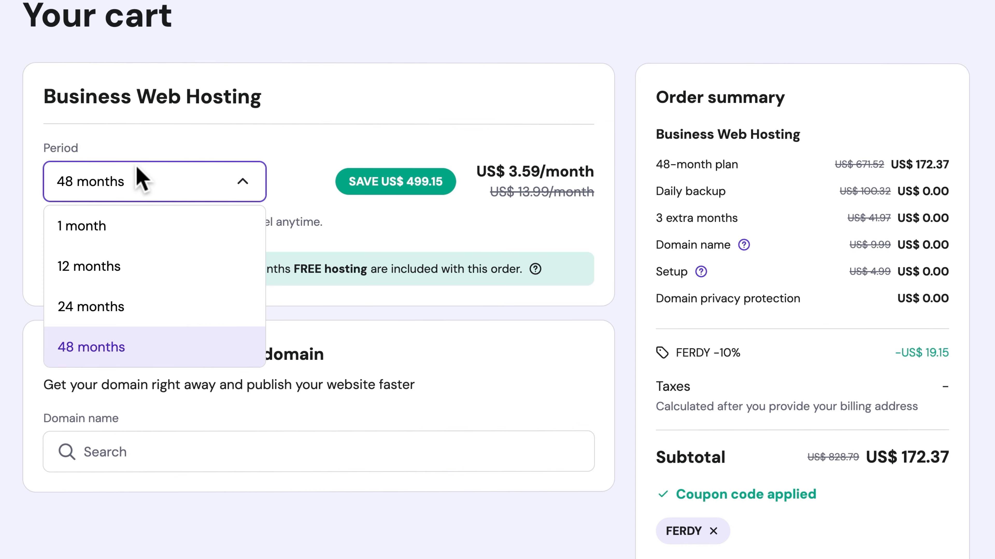
{"action": "left_click", "coordinate": [109, 271]}
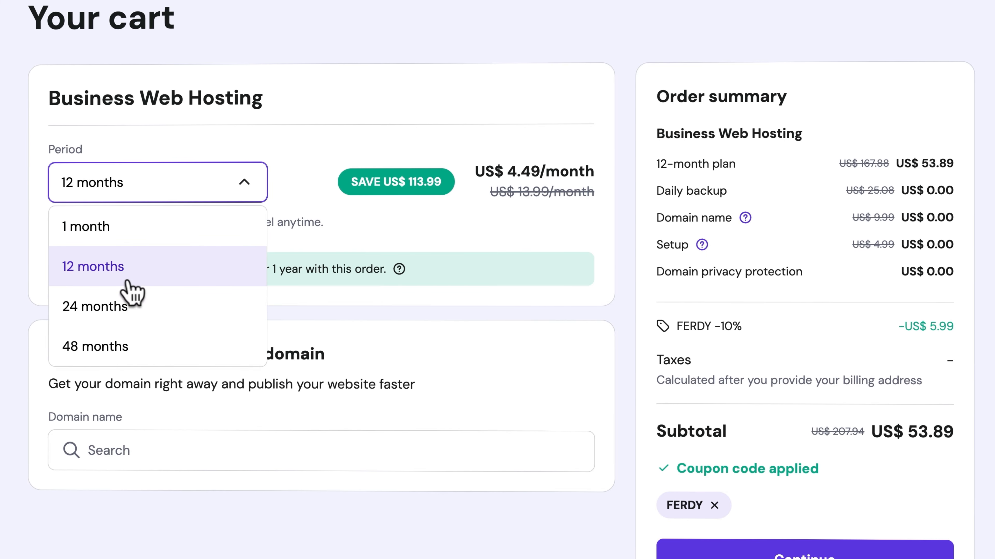
{"action": "left_click", "coordinate": [122, 351]}
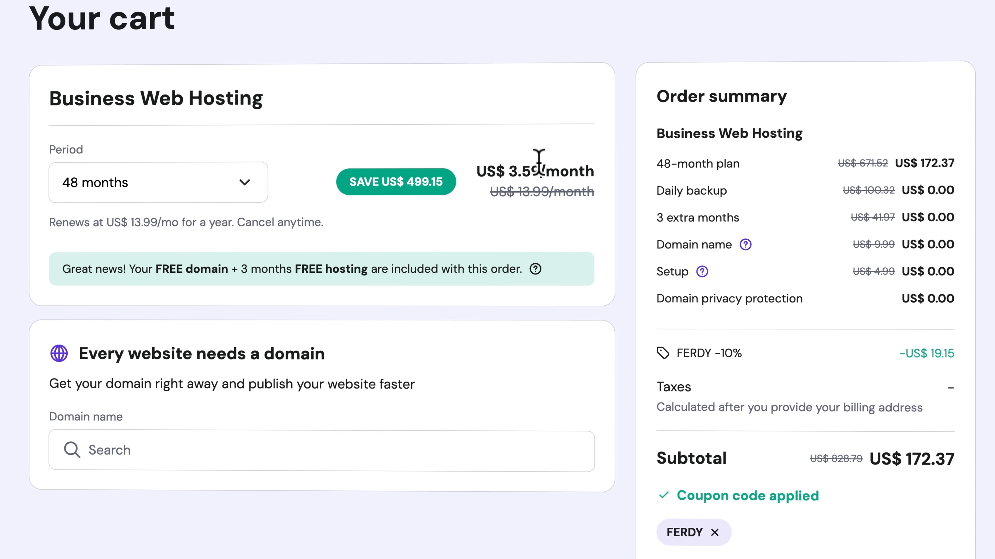
{"action": "left_click", "coordinate": [182, 185]}
{"action": "left_click", "coordinate": [135, 271]}
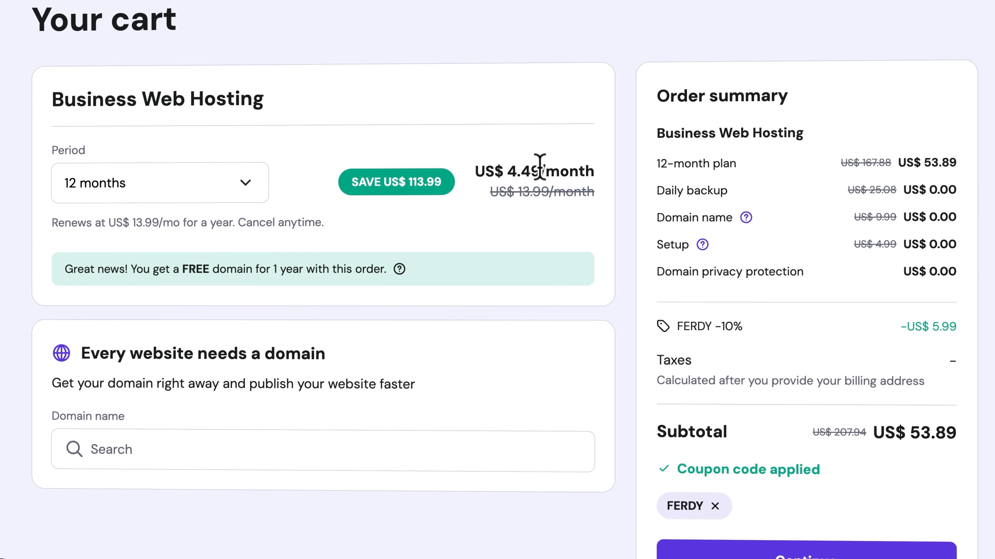
{"action": "scroll", "coordinate": [618, 148], "scroll_direction": "down", "scroll_amount": 2}
{"action": "scroll", "coordinate": [618, 148], "scroll_direction": "down", "scroll_amount": 1}
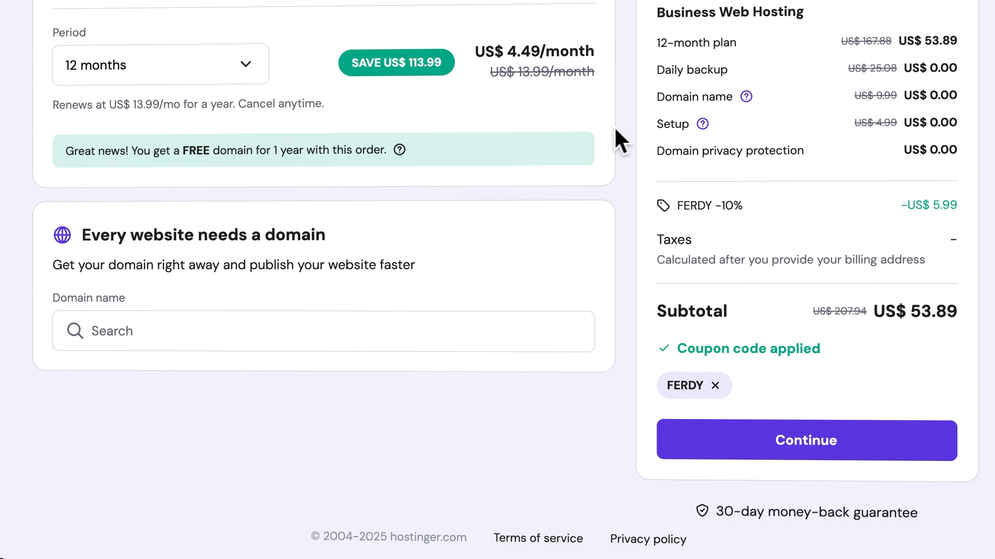
{"action": "left_click", "coordinate": [821, 441]}
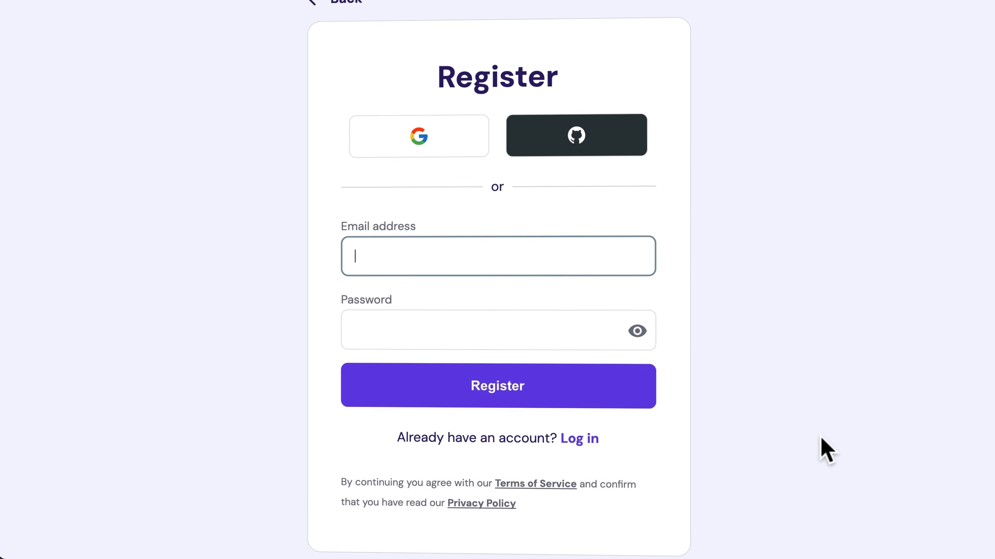
- Create the Hostinger account with the e-mail address and pasted password
{"action": "left_click", "coordinate": [971, 57]}
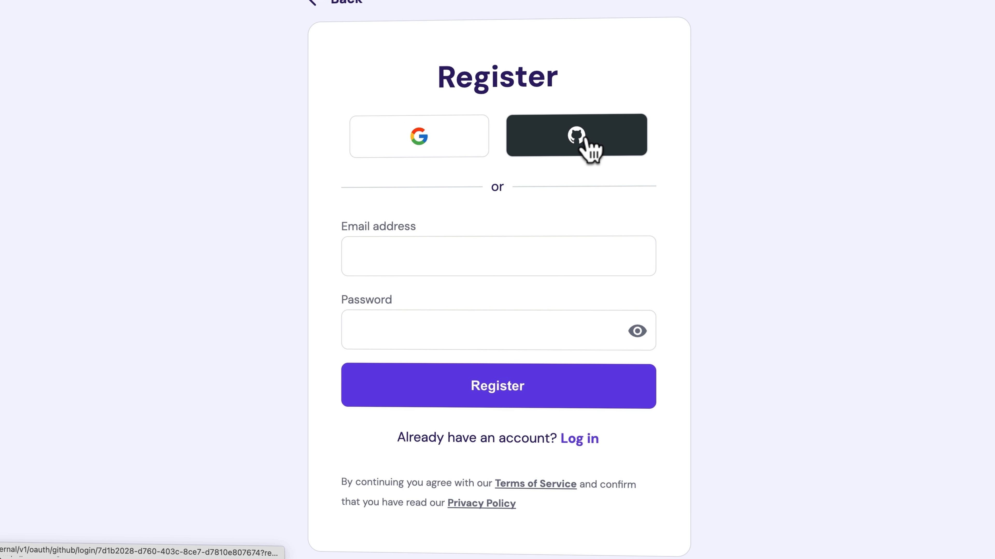
{"action": "left_click", "coordinate": [436, 255]}
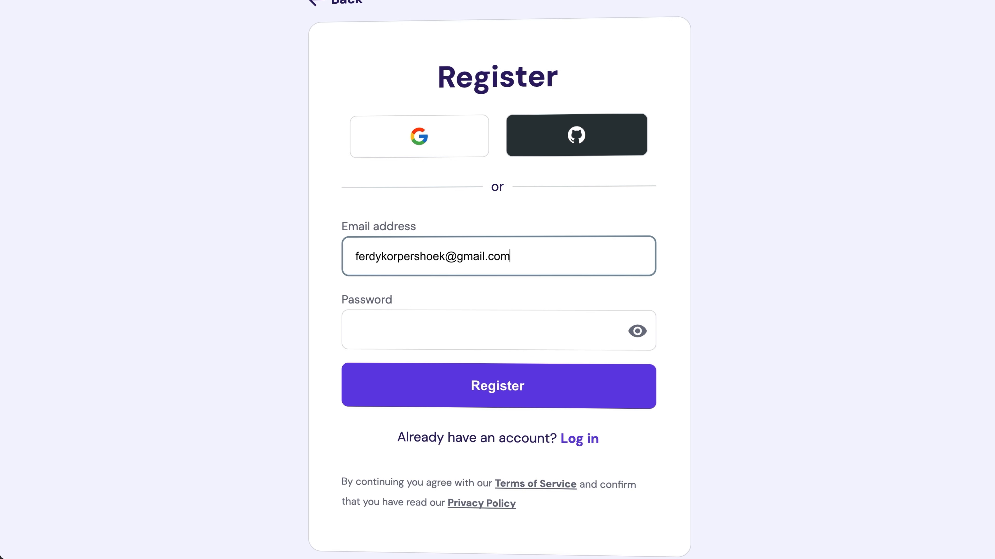
{"action": "key", "text": "Tab"}
{"action": "key", "text": "super+v"}
{"action": "key", "text": "Tab"}
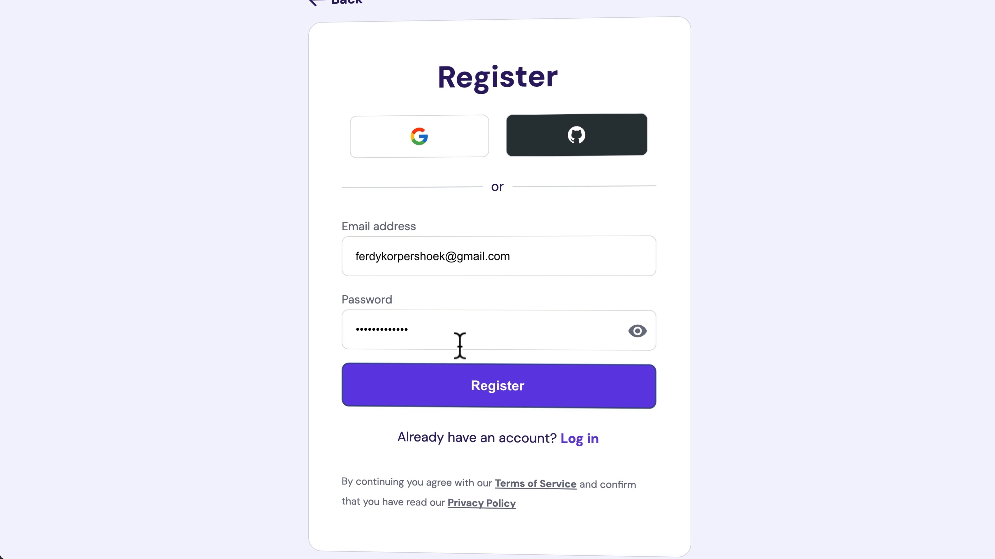
{"action": "left_click", "coordinate": [497, 399]}
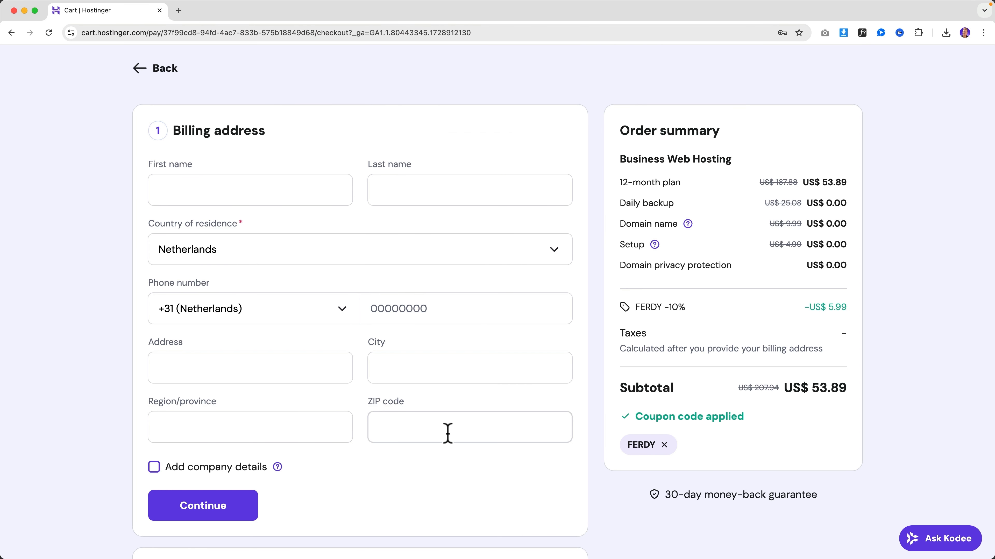
- Fill in the billing first and last name
{"action": "left_click", "coordinate": [256, 191]}
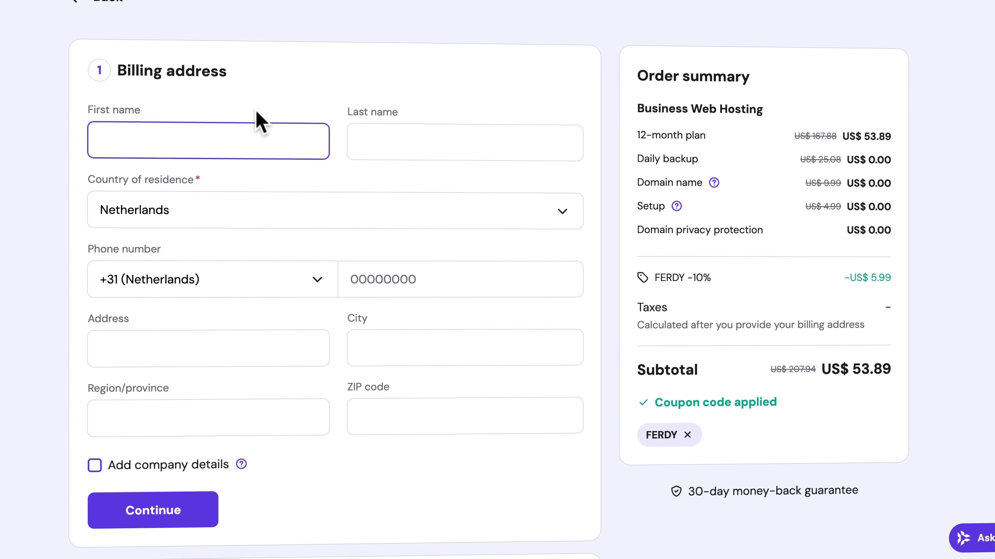
{"action": "key", "text": "Tab"}
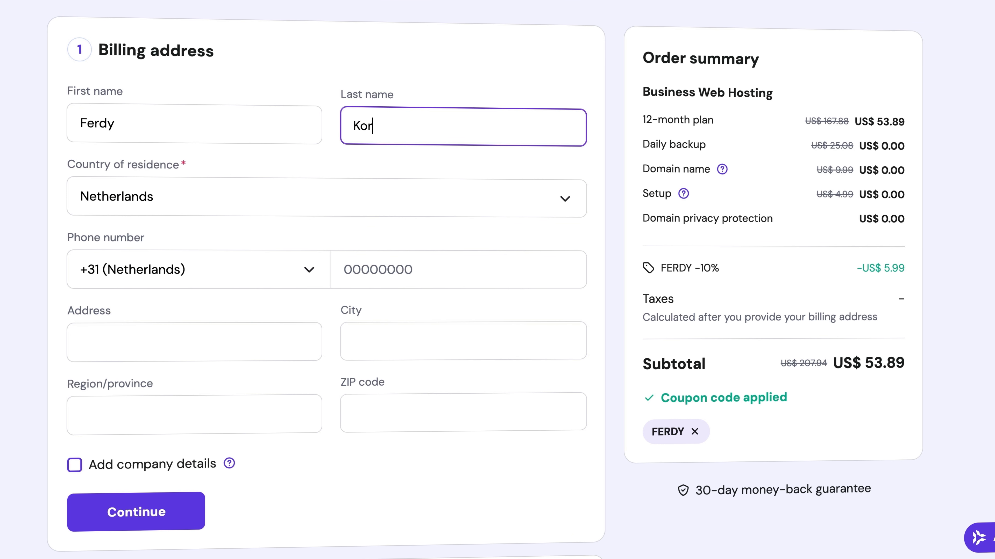
{"action": "key", "text": "Tab"}
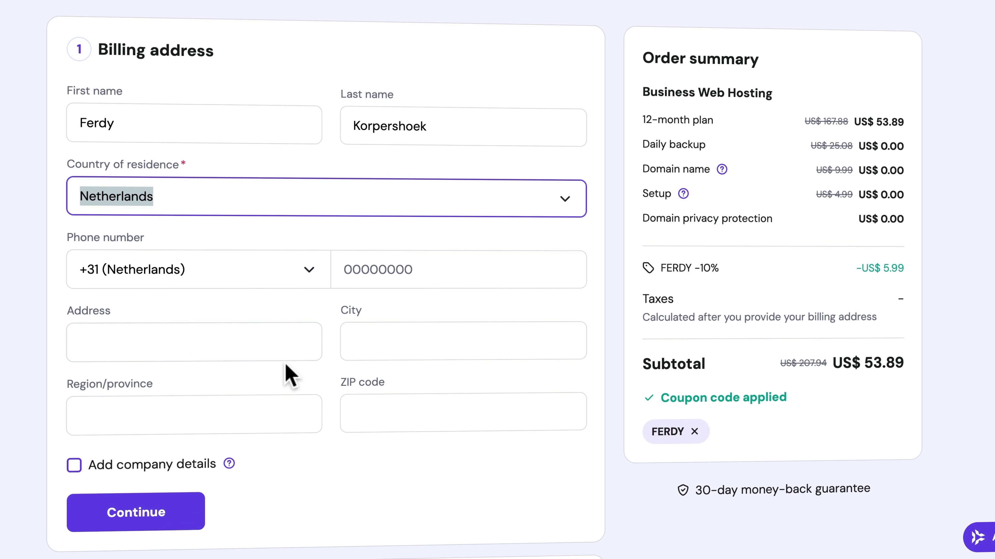
- Submit the billing address without company details, country Netherlands
{"action": "left_click", "coordinate": [193, 467]}
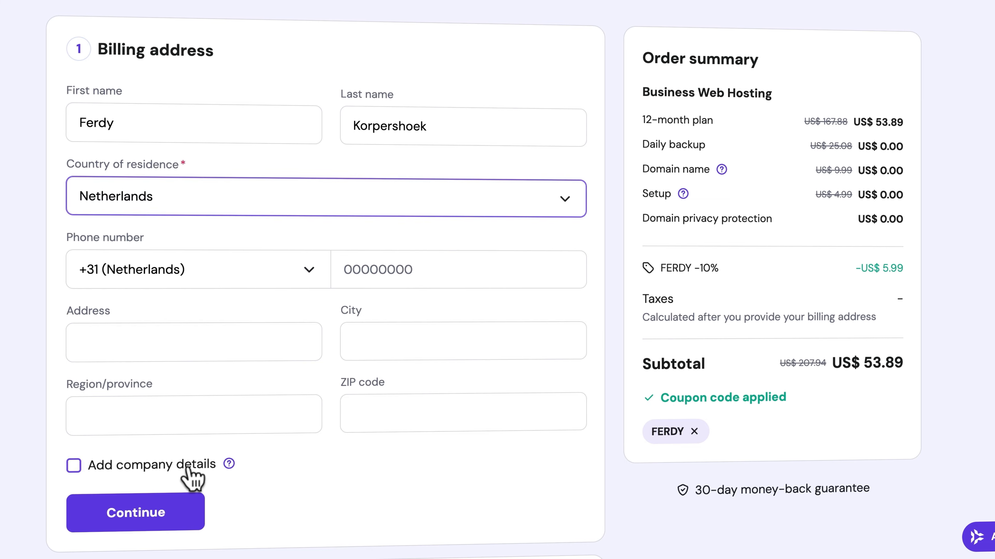
{"action": "scroll", "coordinate": [337, 467], "scroll_direction": "down", "scroll_amount": 1}
{"action": "scroll", "coordinate": [340, 458], "scroll_direction": "down", "scroll_amount": 1}
{"action": "scroll", "coordinate": [225, 492], "scroll_direction": "up", "scroll_amount": 1}
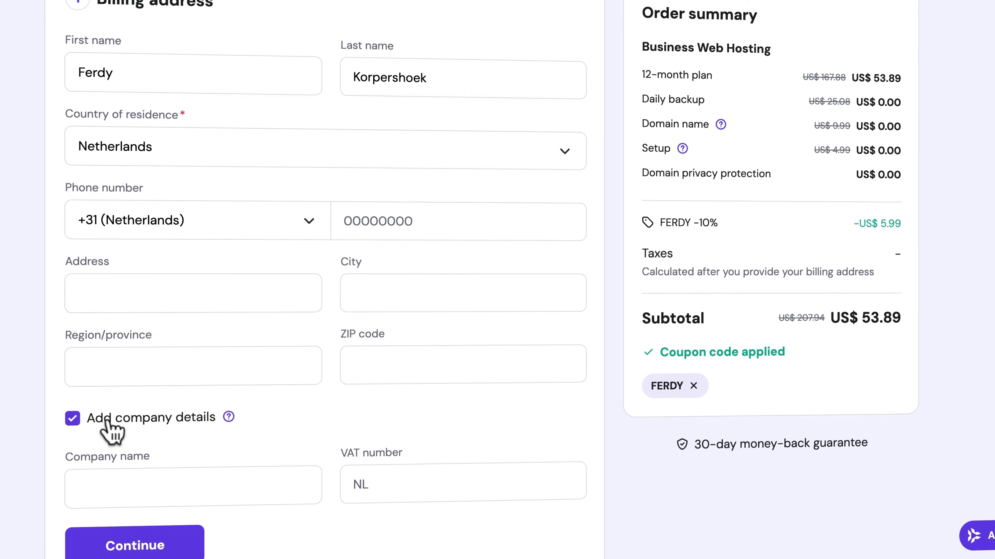
{"action": "left_click", "coordinate": [77, 423]}
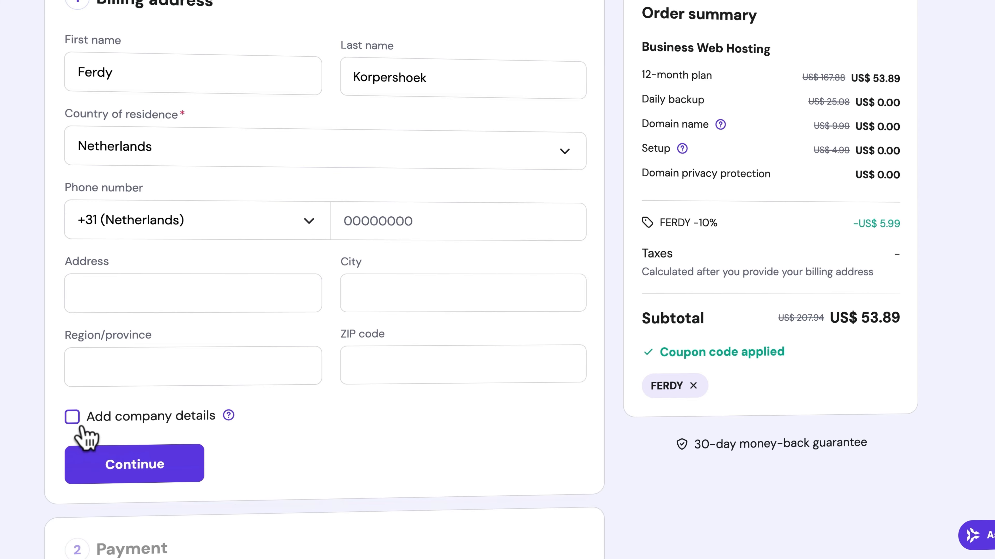
{"action": "left_click", "coordinate": [148, 472]}
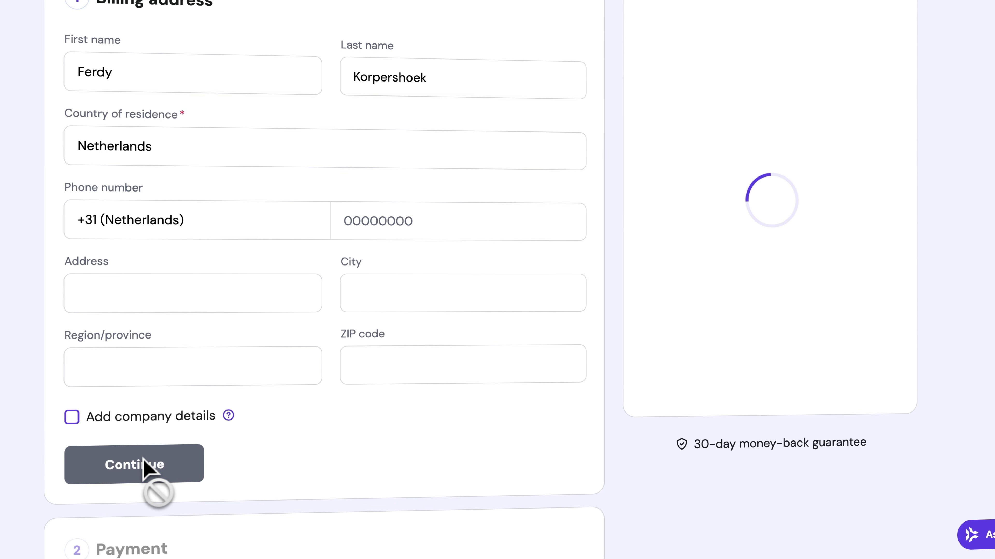
- Pay by card, entering the cardholder's name, and submit the US$ 65.21 payment
{"action": "scroll", "coordinate": [66, 352], "scroll_direction": "down", "scroll_amount": 5}
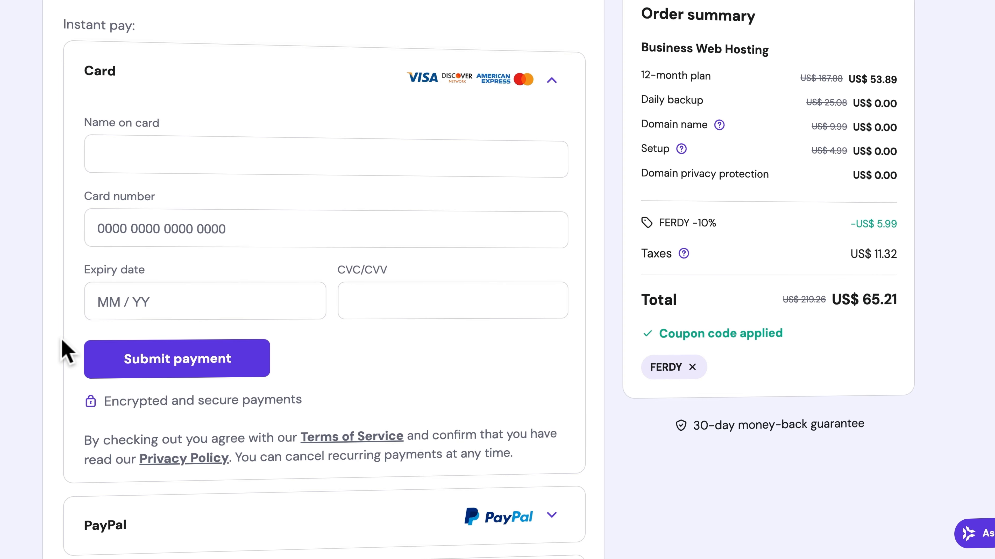
{"action": "scroll", "coordinate": [62, 343], "scroll_direction": "down", "scroll_amount": 8}
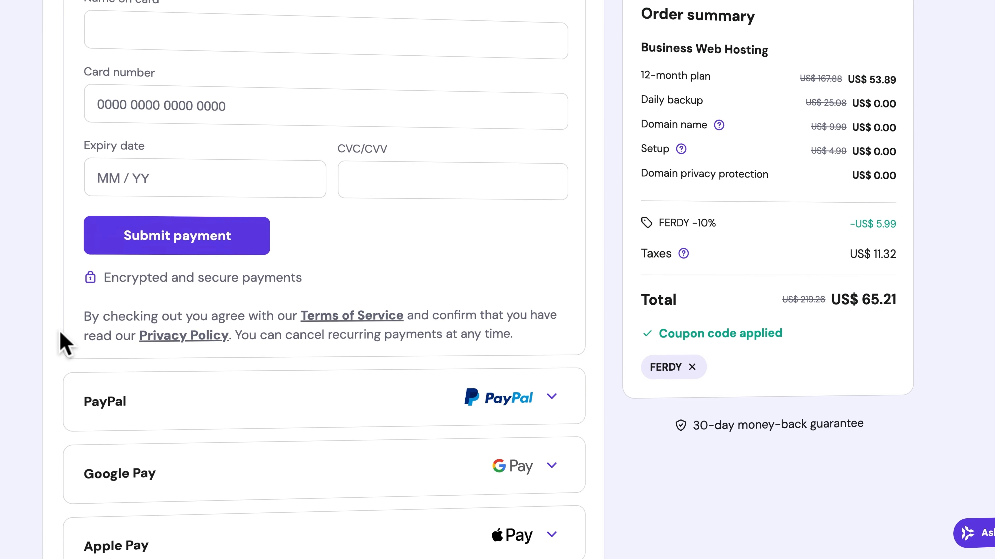
{"action": "scroll", "coordinate": [146, 409], "scroll_direction": "up", "scroll_amount": 7}
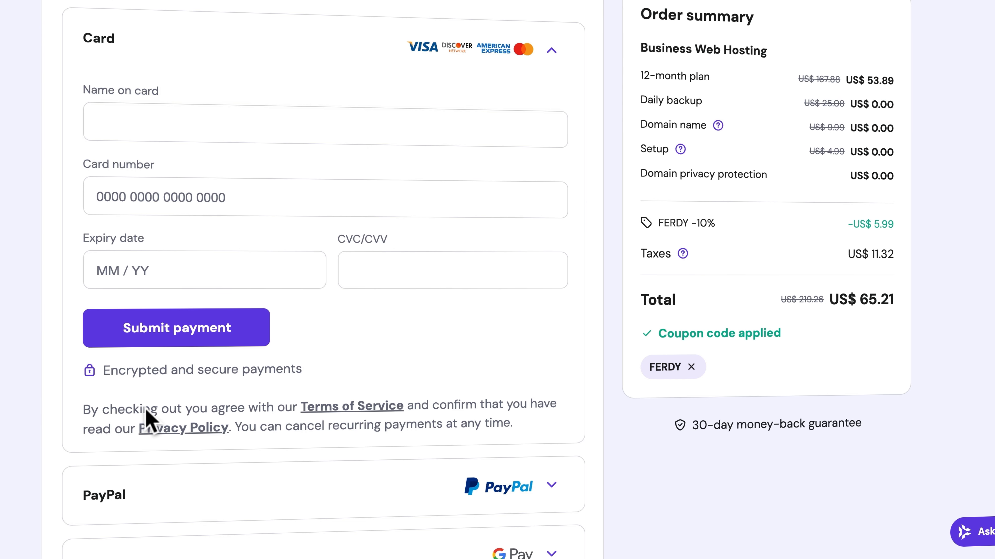
{"action": "scroll", "coordinate": [167, 348], "scroll_direction": "down", "scroll_amount": 5}
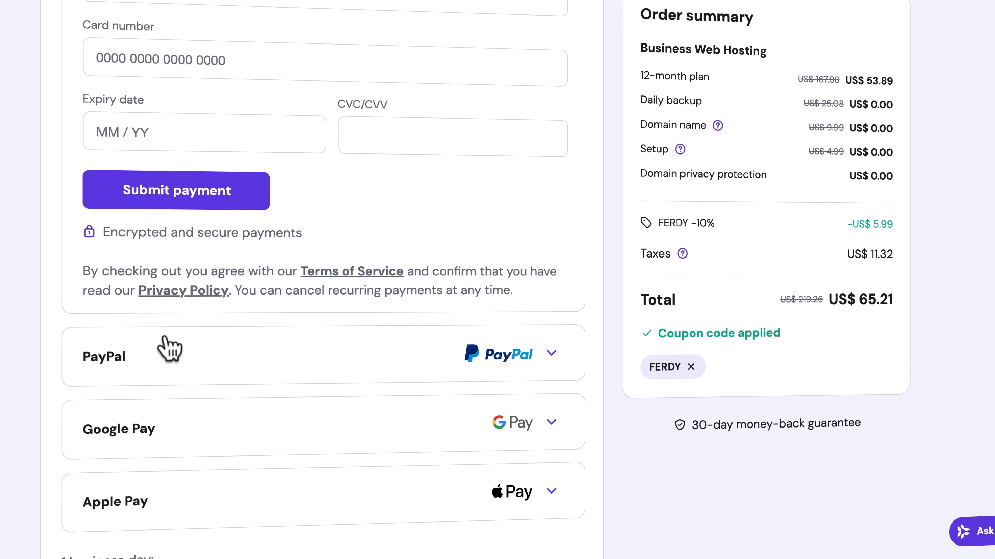
{"action": "scroll", "coordinate": [198, 360], "scroll_direction": "down", "scroll_amount": 4}
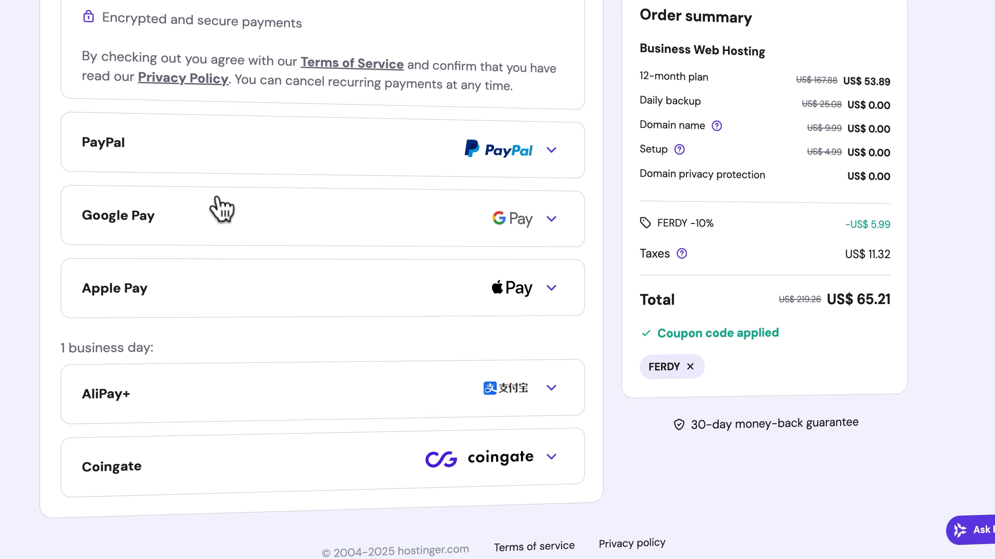
{"action": "scroll", "coordinate": [204, 219], "scroll_direction": "up", "scroll_amount": 8}
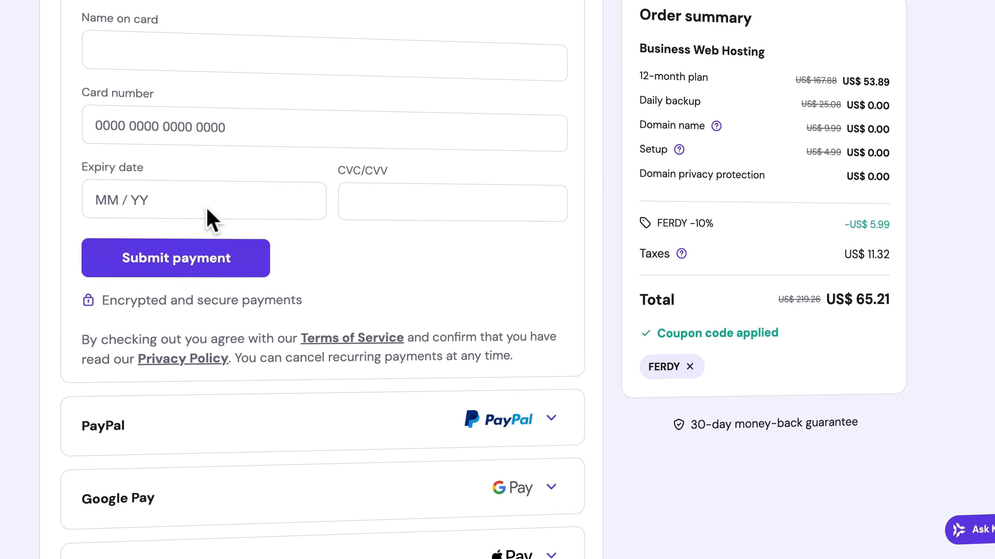
{"action": "left_click", "coordinate": [157, 87]}
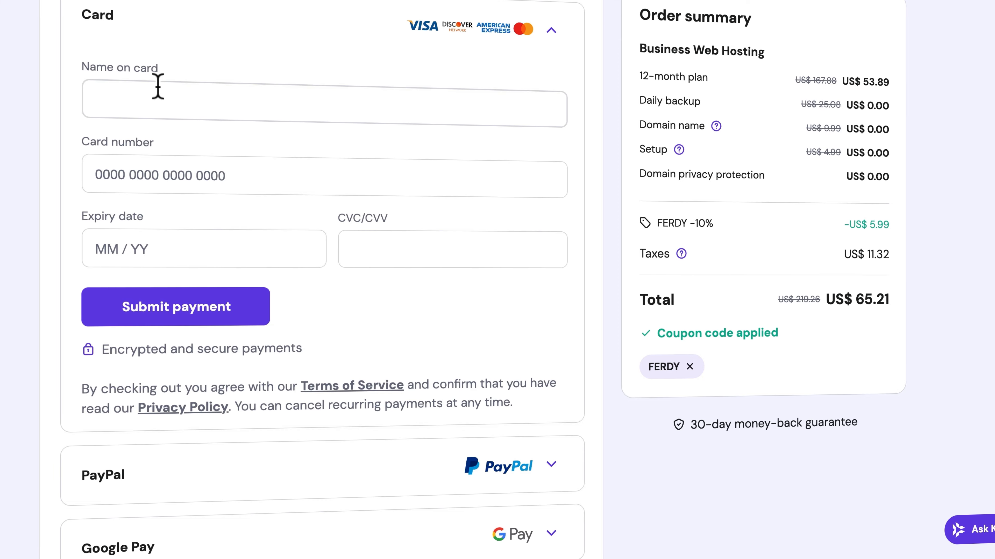
{"action": "left_click", "coordinate": [176, 97]}
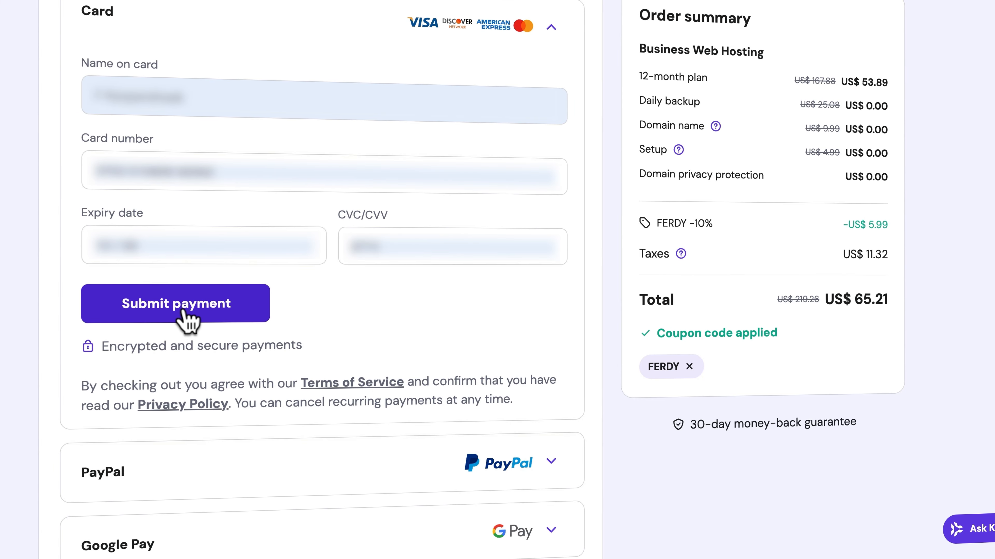
{"action": "left_click", "coordinate": [184, 312]}
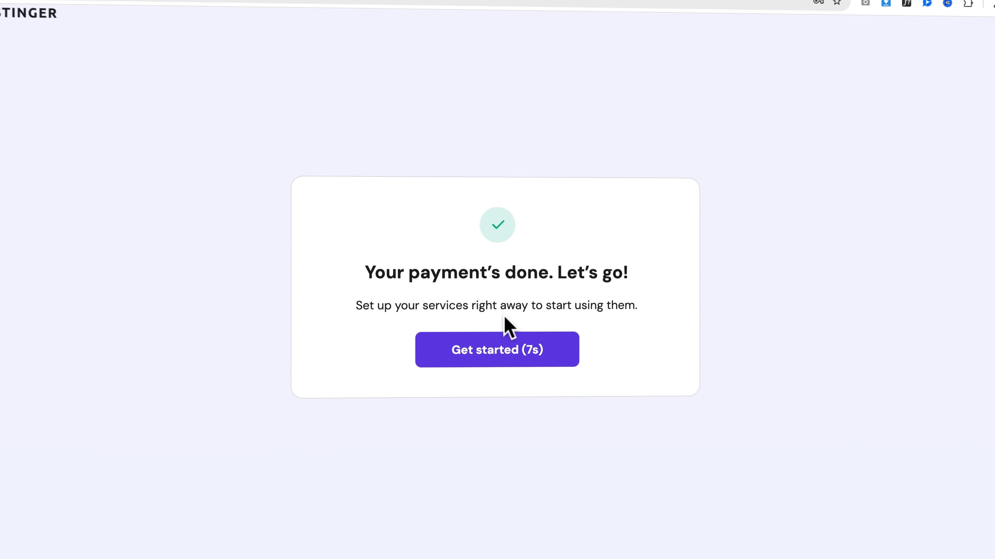
- Start onboarding and answer 'Myself or my business' and 'Create a website'
{"action": "left_click", "coordinate": [503, 361]}
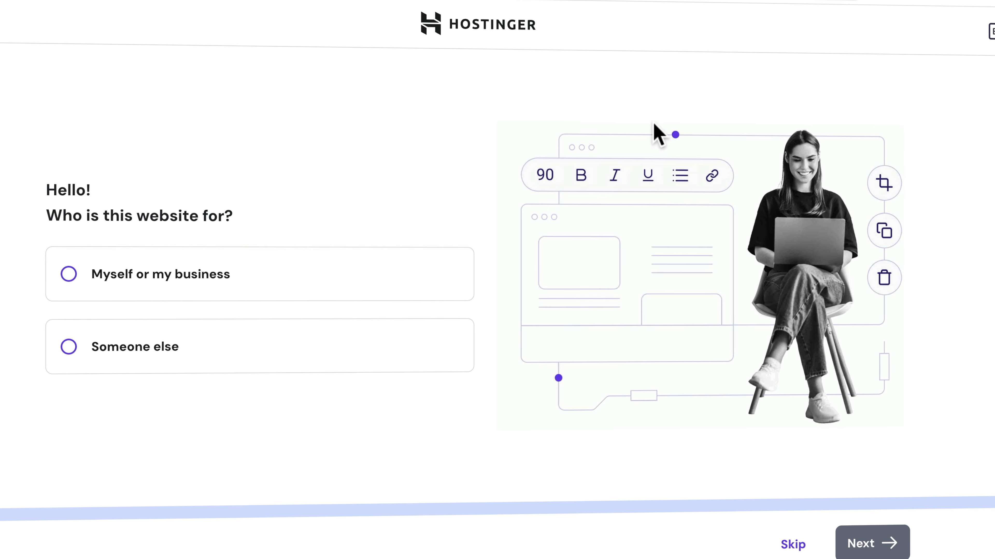
{"action": "left_click", "coordinate": [987, 32]}
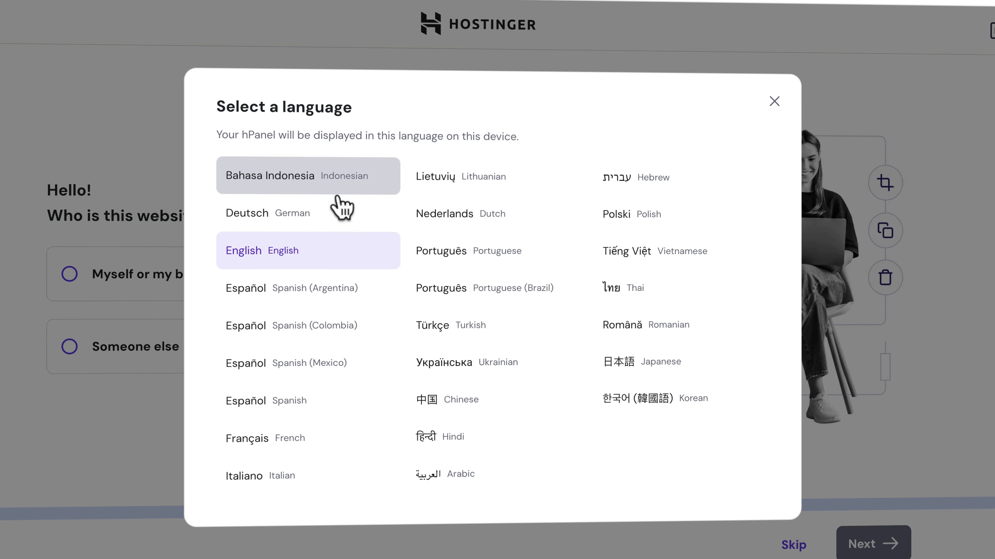
{"action": "left_click", "coordinate": [774, 102]}
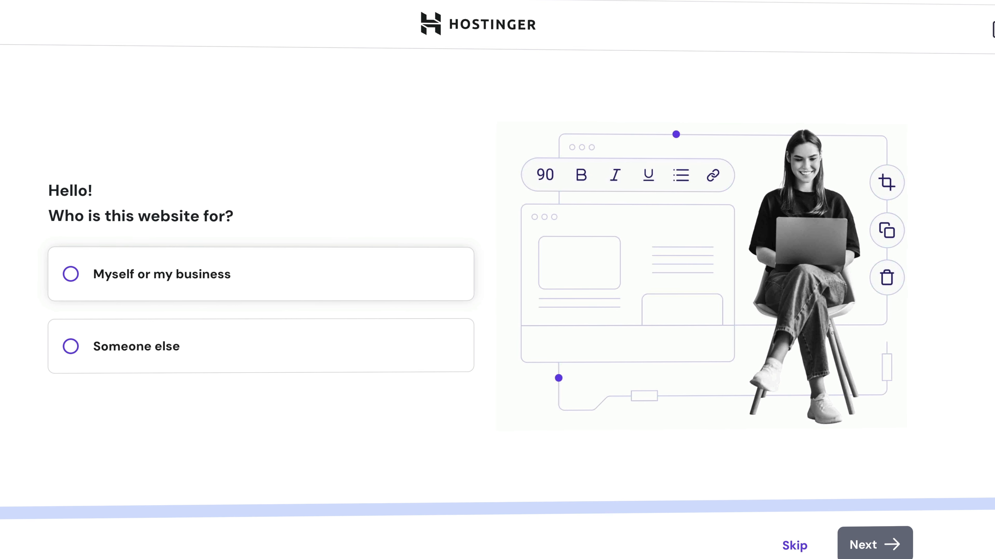
{"action": "left_click", "coordinate": [115, 279]}
{"action": "left_click", "coordinate": [882, 545]}
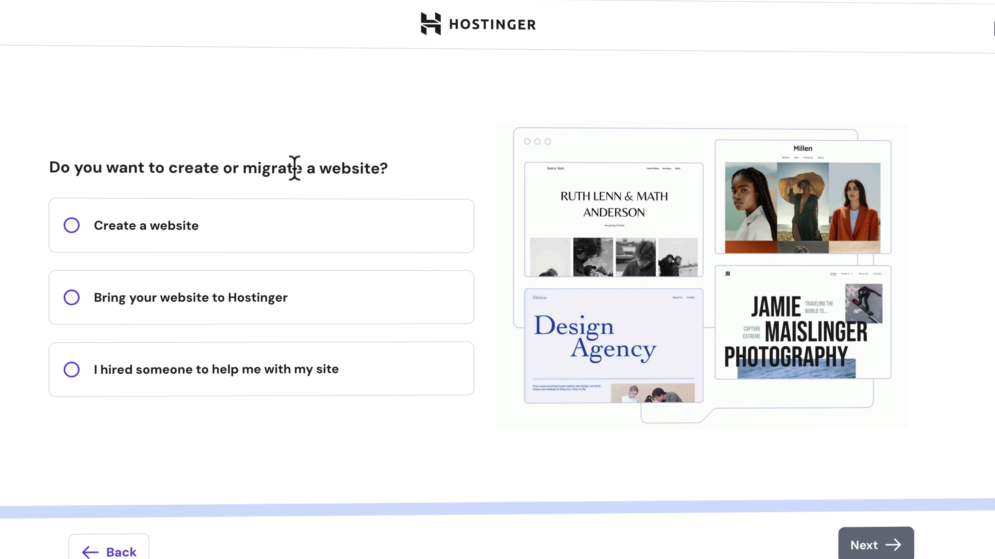
{"action": "left_click", "coordinate": [161, 231]}
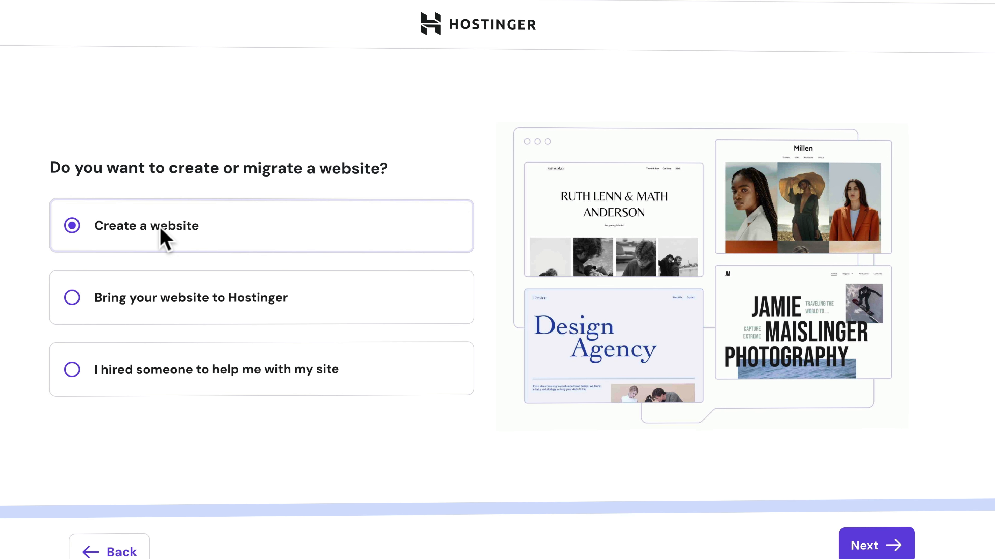
{"action": "left_click", "coordinate": [867, 548]}
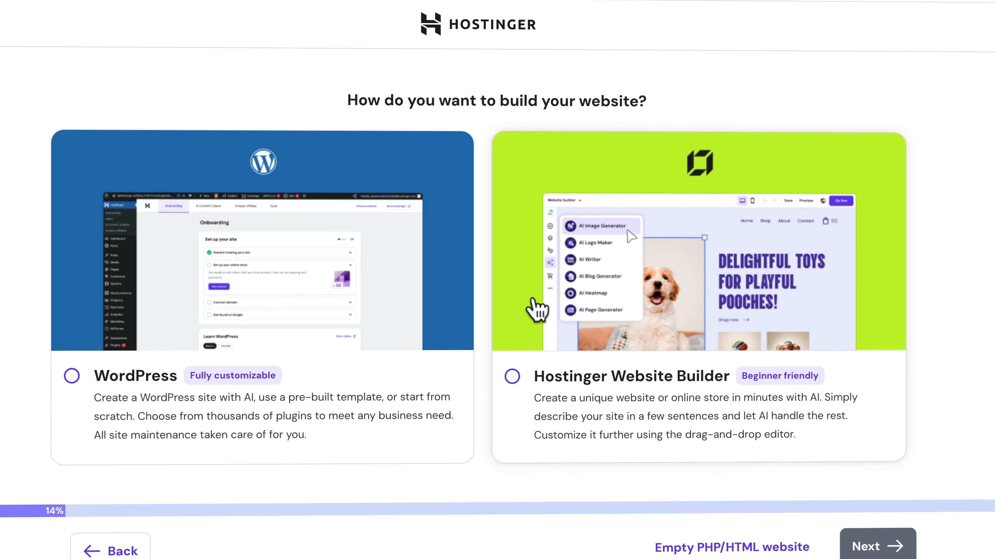
- Choose Hostinger Website Builder and claim ferdysfavourites.shop as the free domain instead of ferdysfavourites.com
{"action": "left_click", "coordinate": [626, 382]}
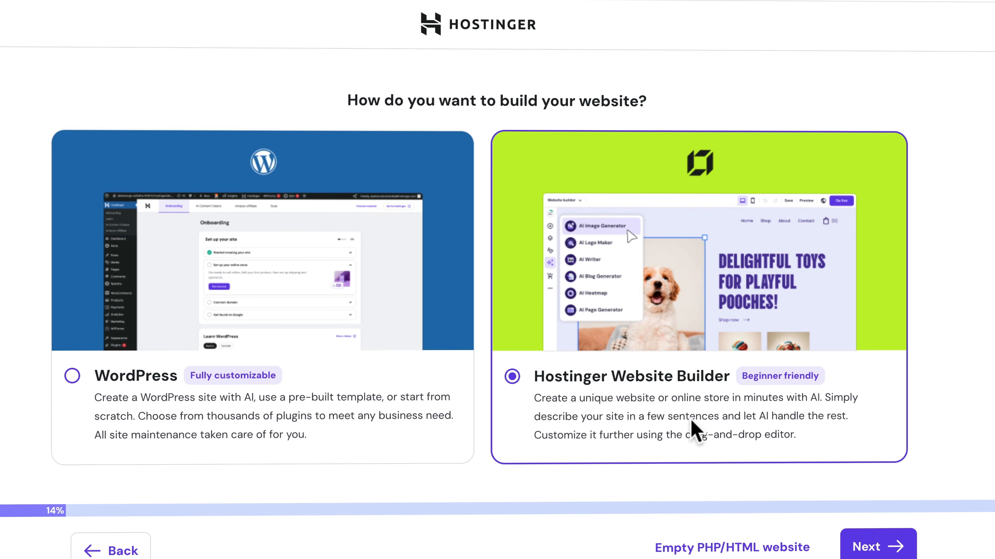
{"action": "left_click", "coordinate": [864, 545]}
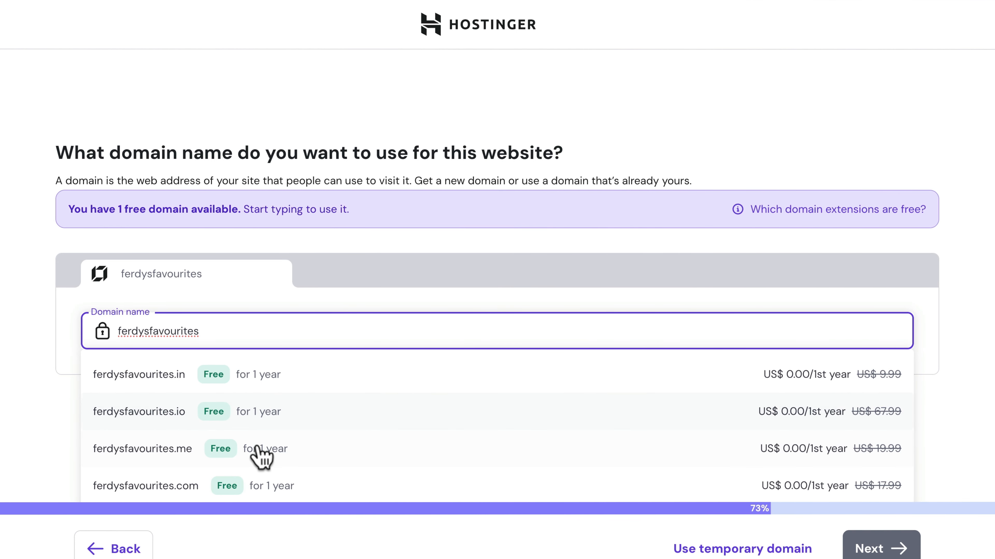
{"action": "scroll", "coordinate": [249, 462], "scroll_direction": "down", "scroll_amount": 1}
{"action": "left_click", "coordinate": [192, 456]}
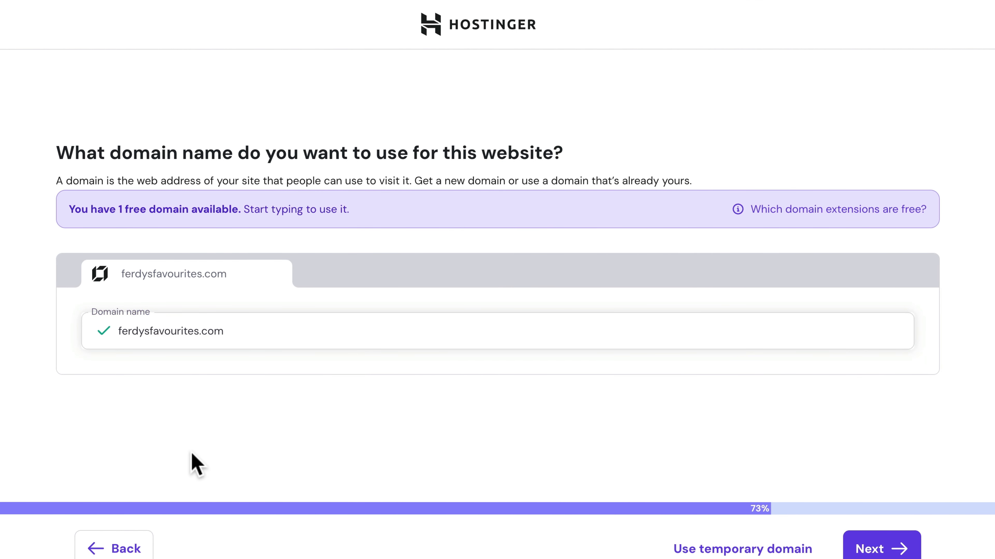
{"action": "left_click", "coordinate": [243, 334]}
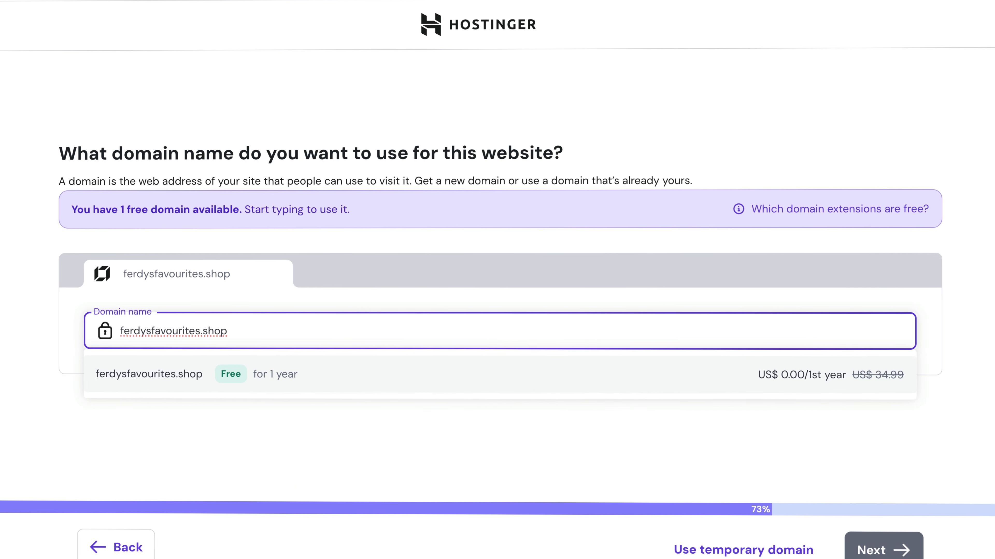
{"action": "left_click", "coordinate": [178, 377]}
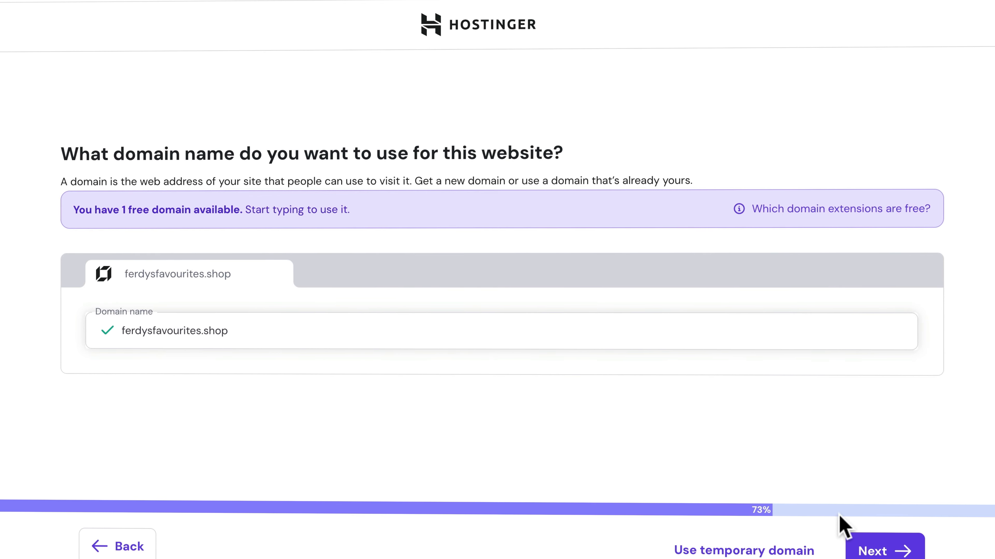
{"action": "left_click", "coordinate": [874, 557]}
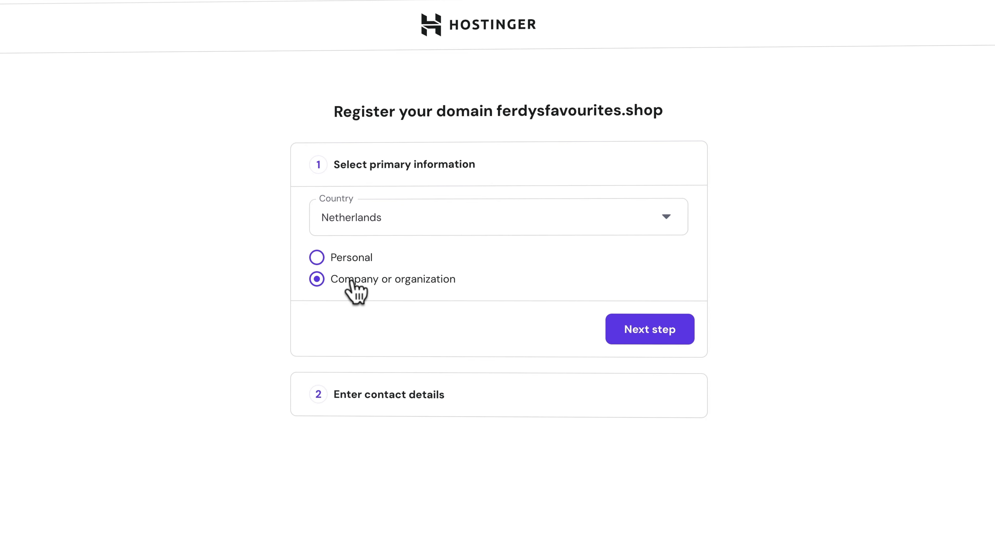
- Register ferdysfavourites.shop as a company, adding the contact phone number, and finish registration
{"action": "left_click", "coordinate": [653, 336]}
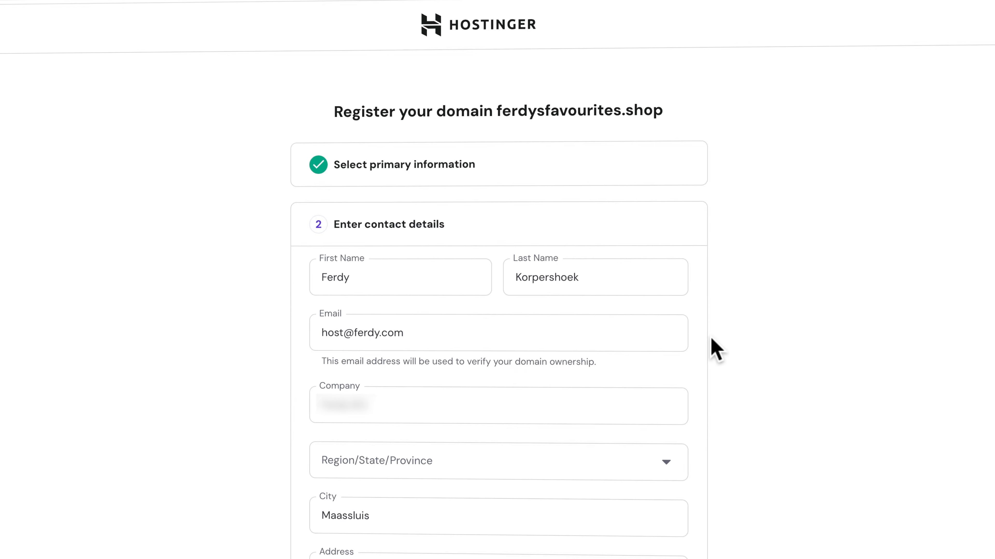
{"action": "scroll", "coordinate": [759, 349], "scroll_direction": "down", "scroll_amount": 7}
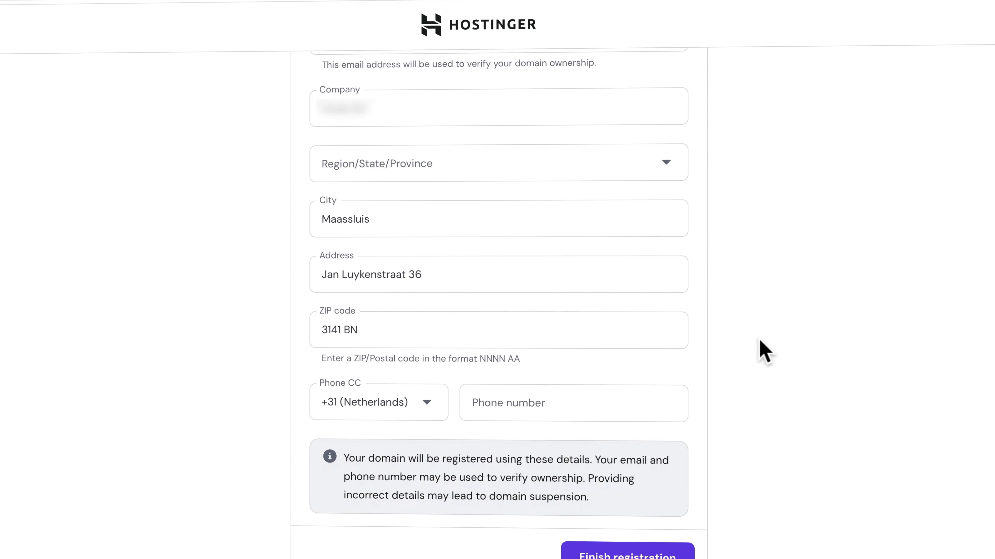
{"action": "scroll", "coordinate": [763, 351], "scroll_direction": "down", "scroll_amount": 1}
{"action": "left_click", "coordinate": [631, 356]}
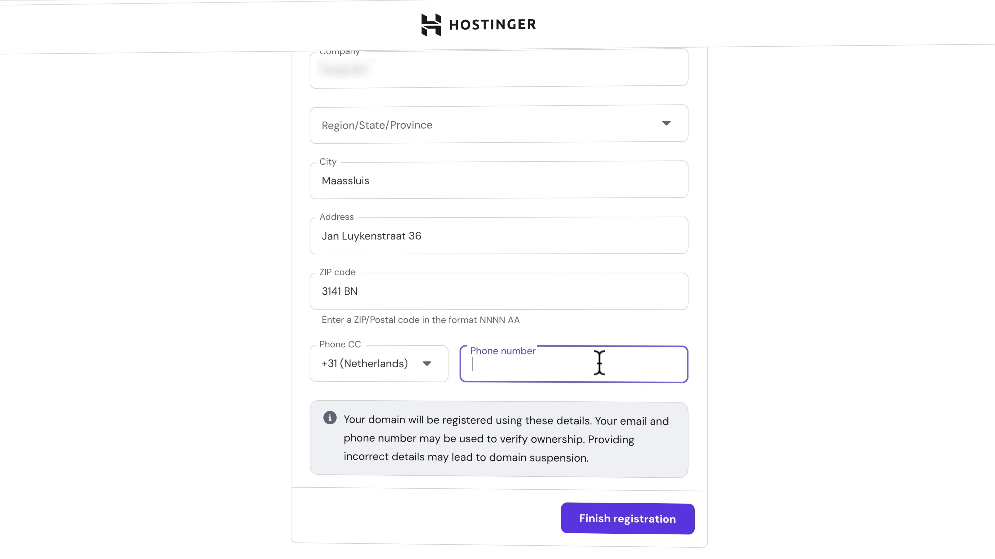
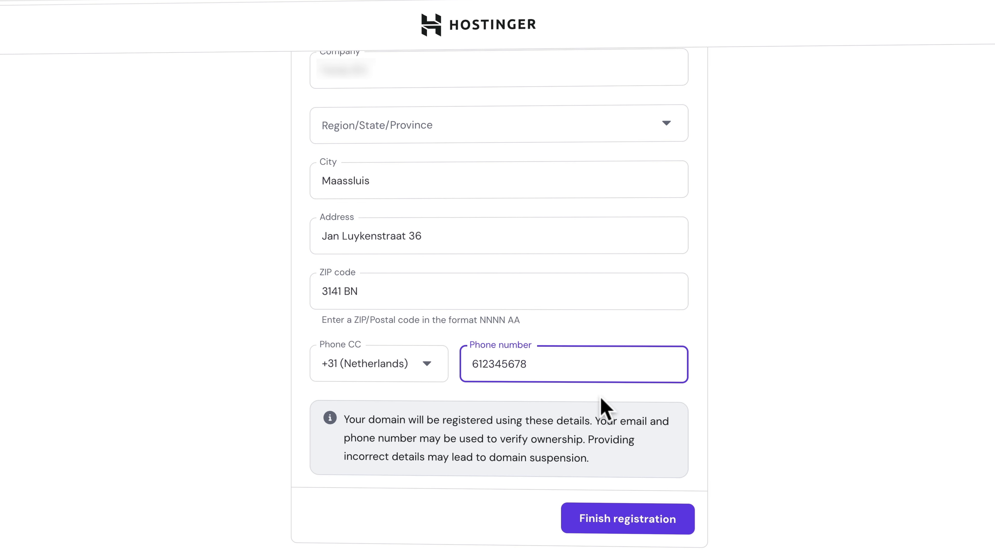
{"action": "left_click", "coordinate": [626, 525]}
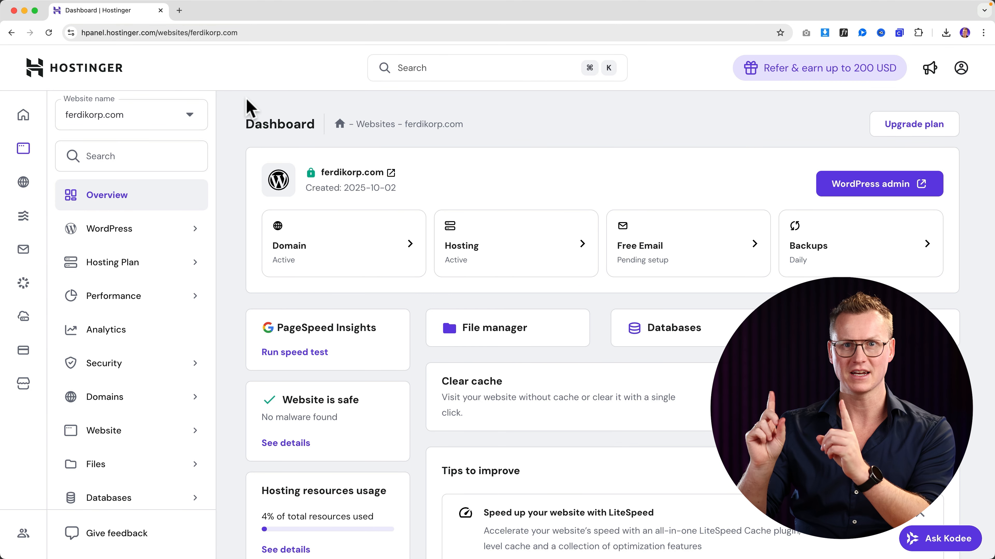
- Add a new Hostinger Website Builder site from the Websites list to reach the AI form
{"action": "left_click", "coordinate": [24, 116]}
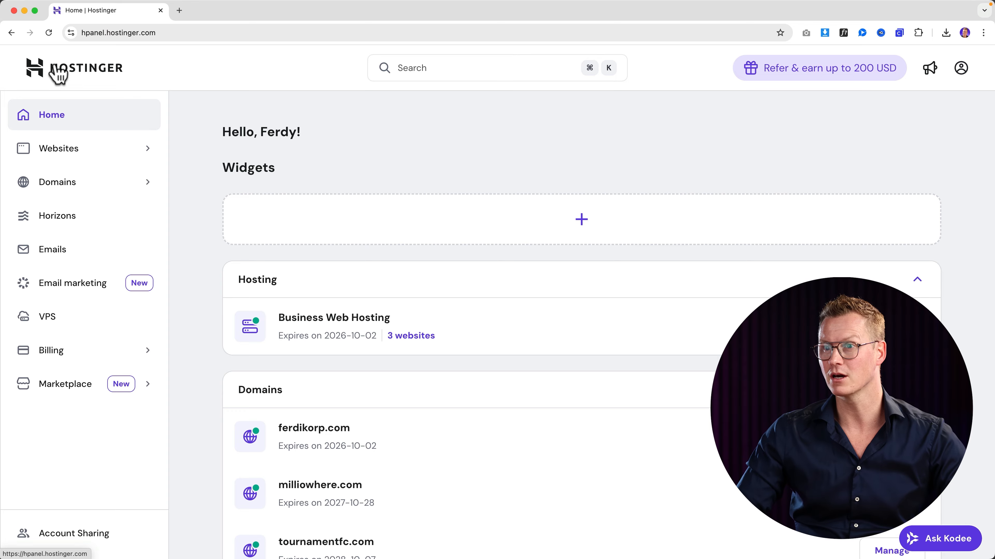
{"action": "left_click", "coordinate": [65, 155]}
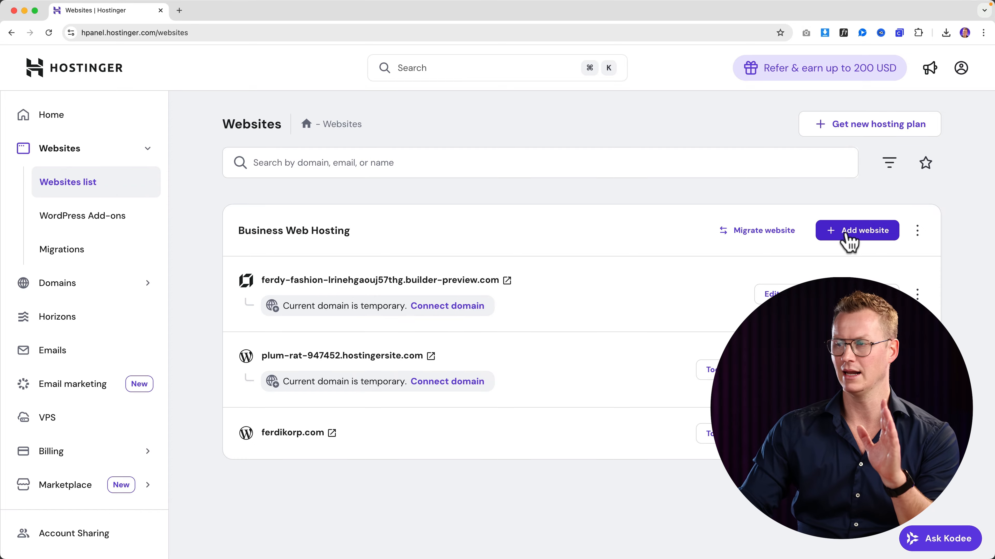
{"action": "left_click", "coordinate": [847, 237]}
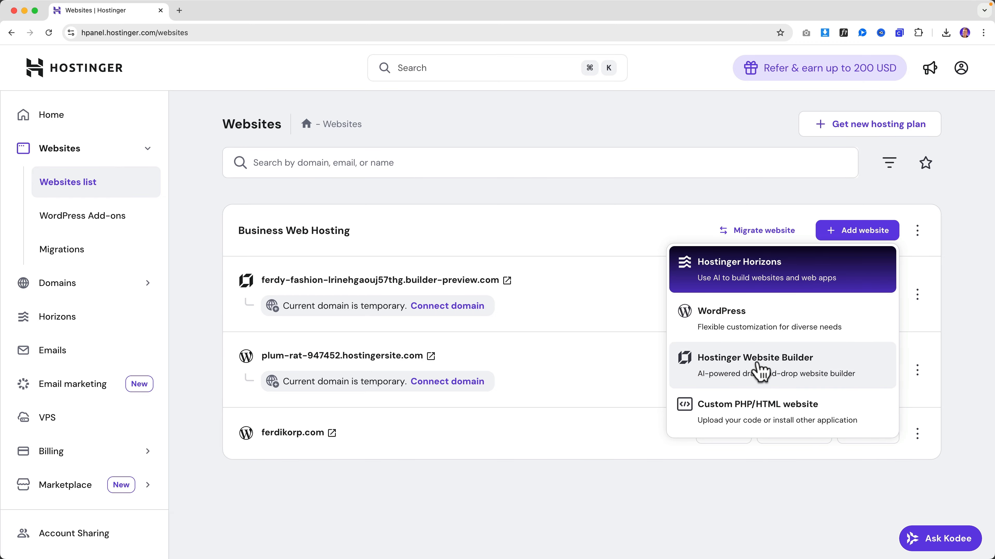
{"action": "left_click", "coordinate": [760, 372]}
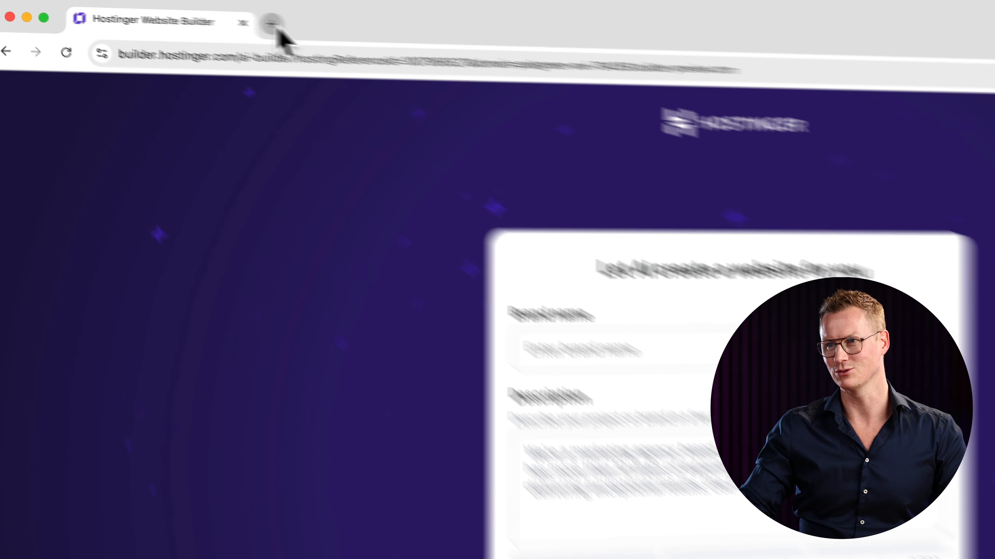
- Open chatgpt.com and draft a request for a Hostinger Website Builder webshop prompt
{"action": "left_click", "coordinate": [179, 11]}
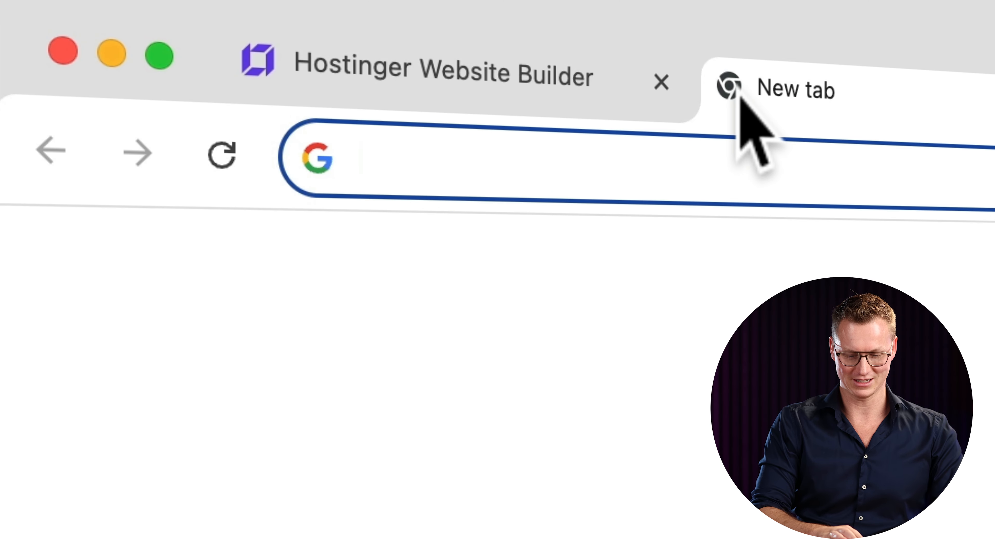
{"action": "type", "text": "chat"}
{"action": "key", "text": "Return"}
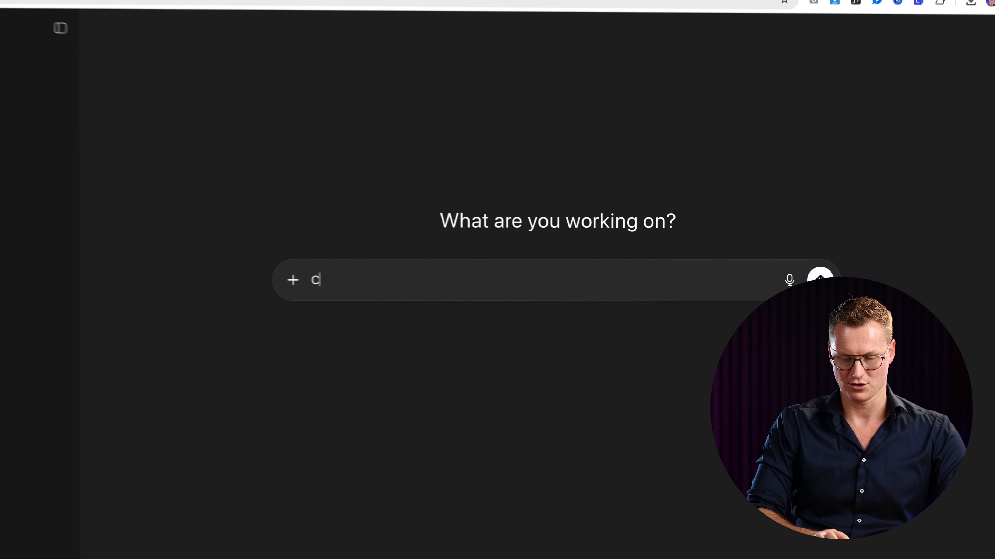
{"action": "type", "text": "reate a prompt for me about a Hostinger Website Builder"}
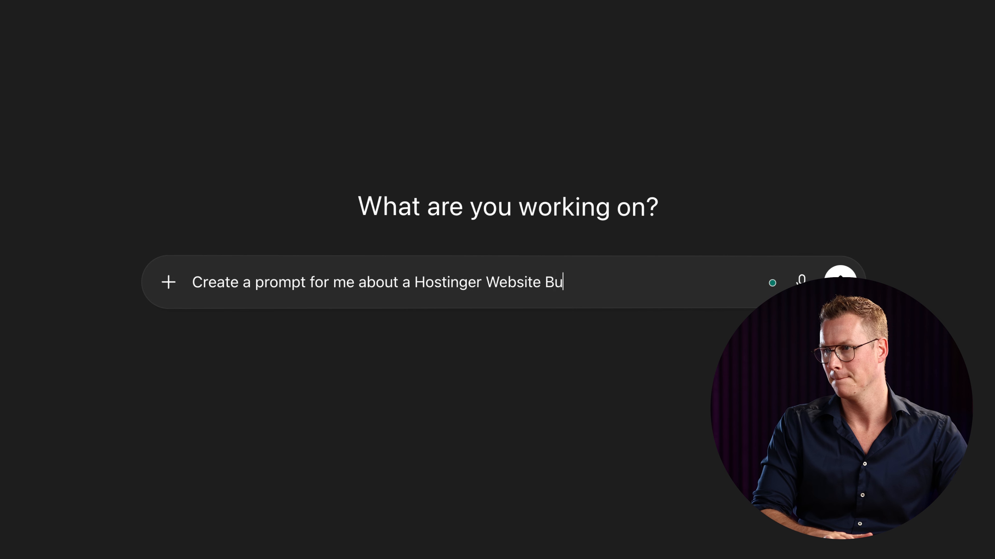
{"action": "double_click", "coordinate": [369, 280]}
{"action": "type", "text": "for the"}
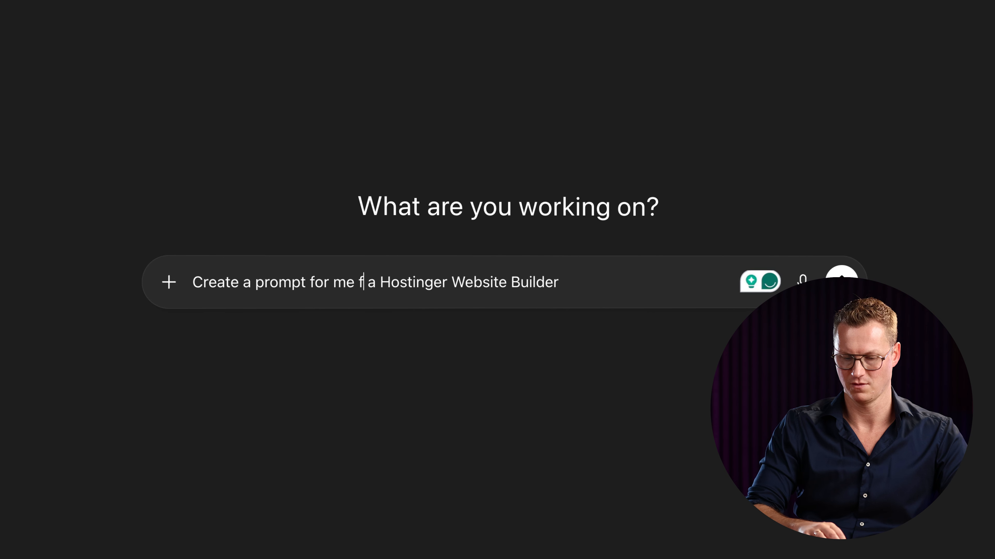
{"action": "key", "text": "Delete"}
{"action": "key", "text": "Delete"}
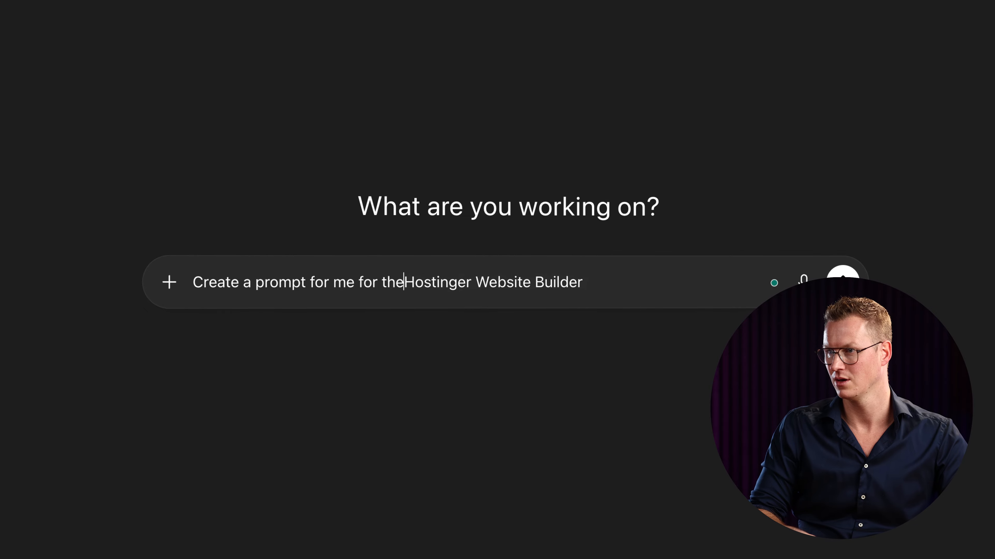
{"action": "type", "text": "webshop"}
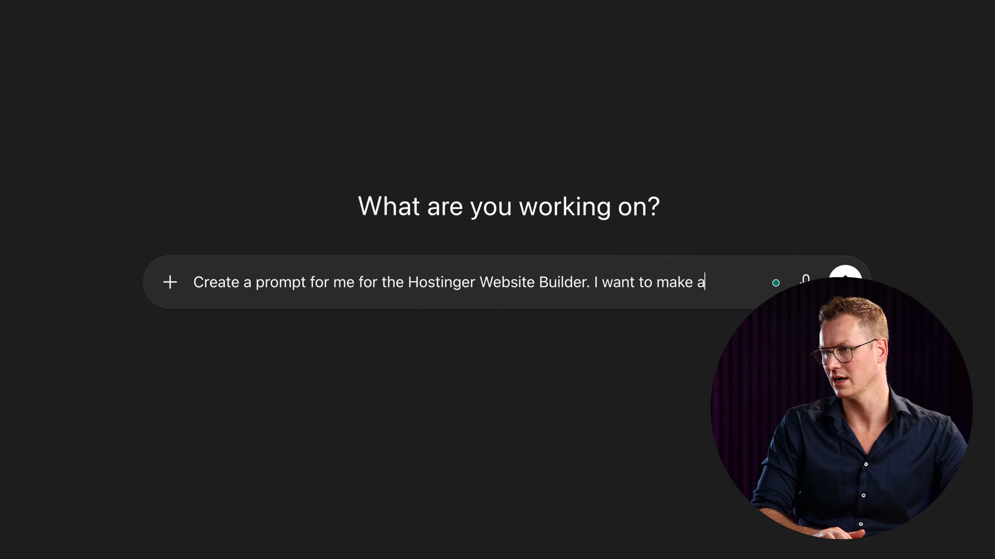
{"action": "type", "text": " whe"}
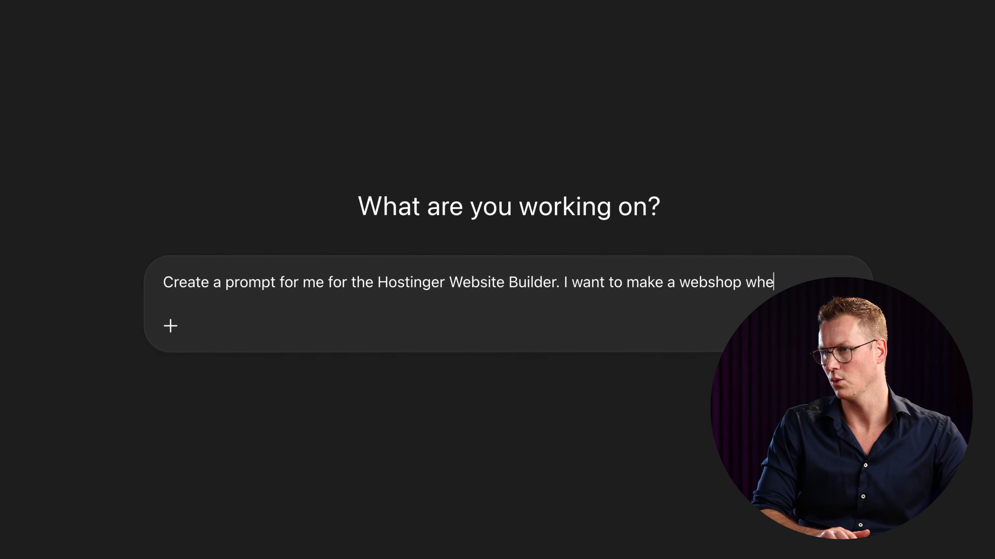
{"action": "type", "text": "re I sell different kinds of products. Like coffie machines. Or a hot tub."}
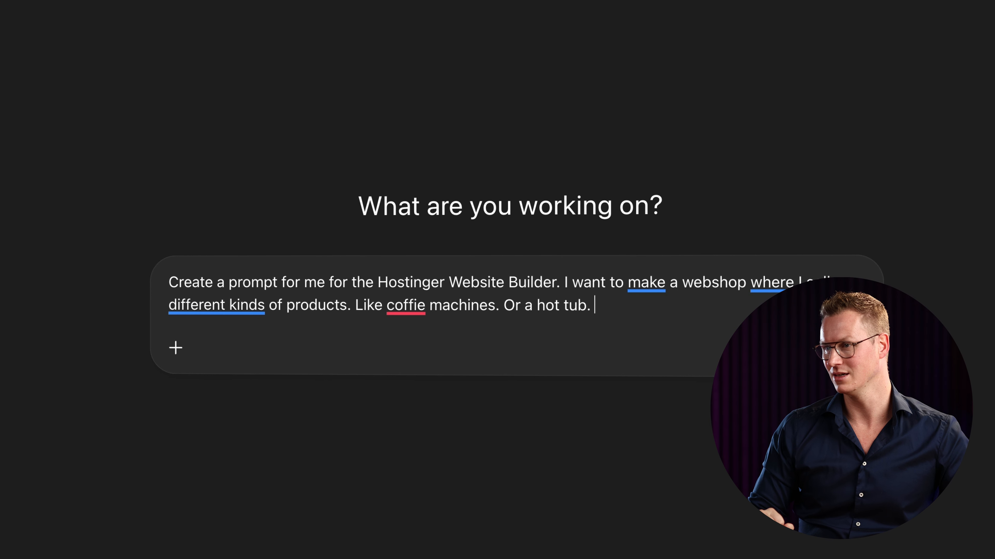
- Correct the spelling to 'coffee', send the request, and select ChatGPT's generated prompt
{"action": "mouse_move", "coordinate": [411, 305]}
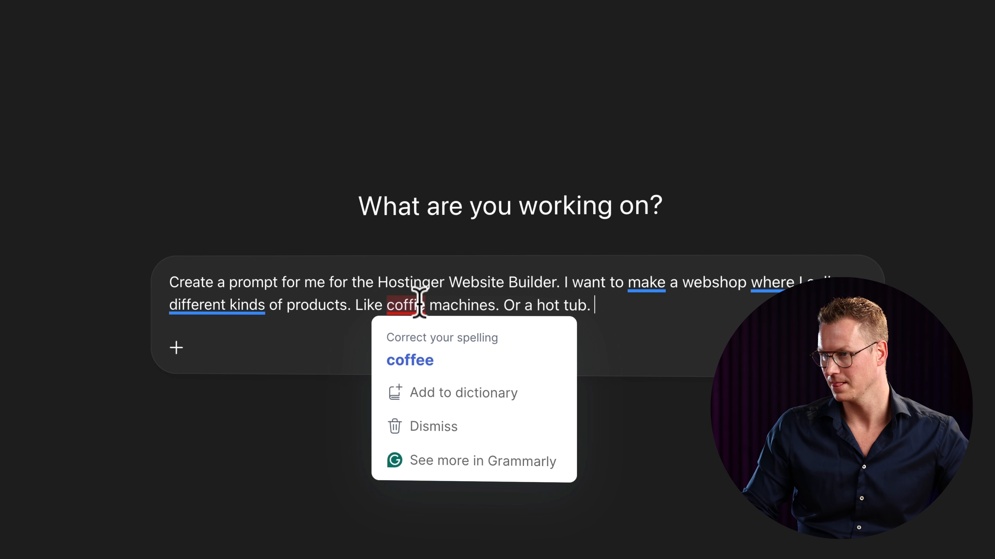
{"action": "left_click", "coordinate": [414, 357]}
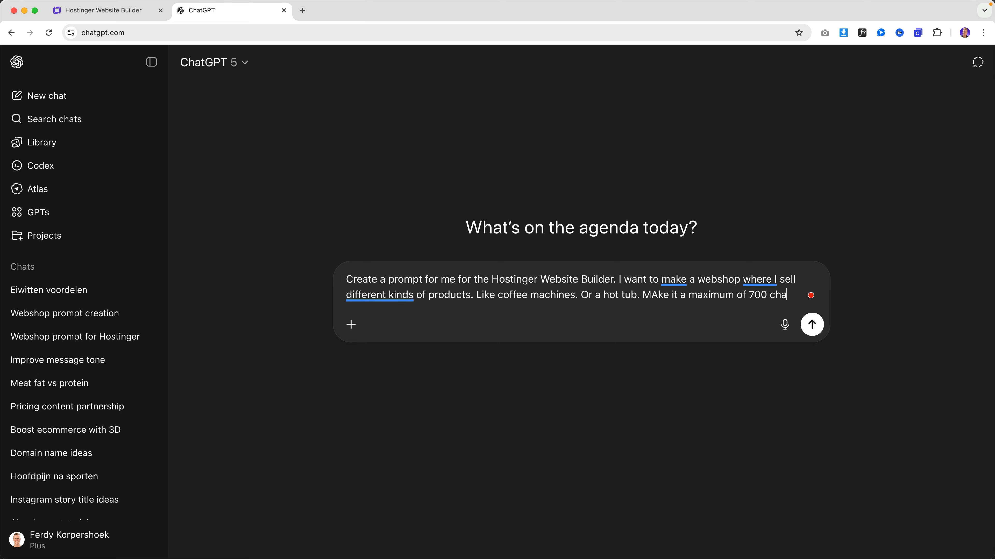
{"action": "type", "text": "ters."}
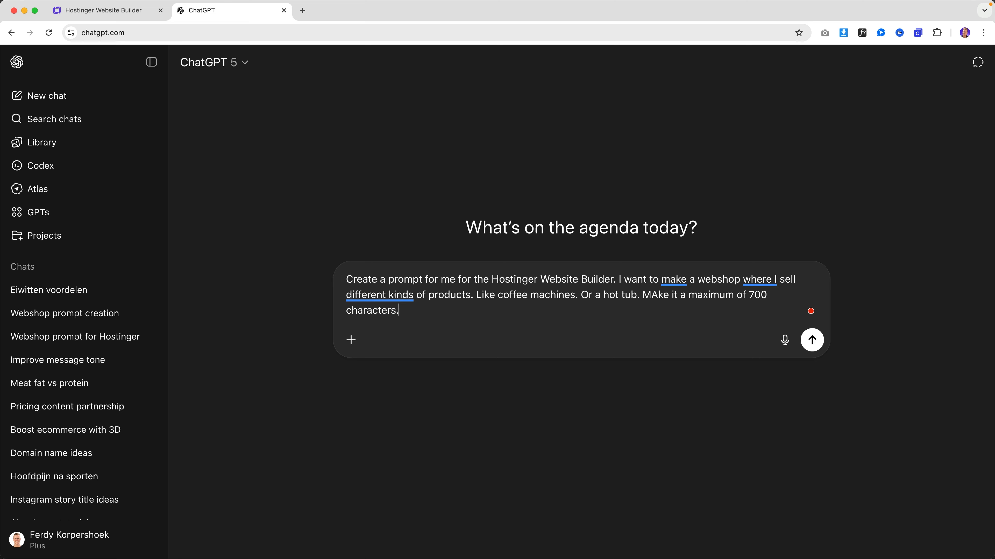
{"action": "key", "text": "Return"}
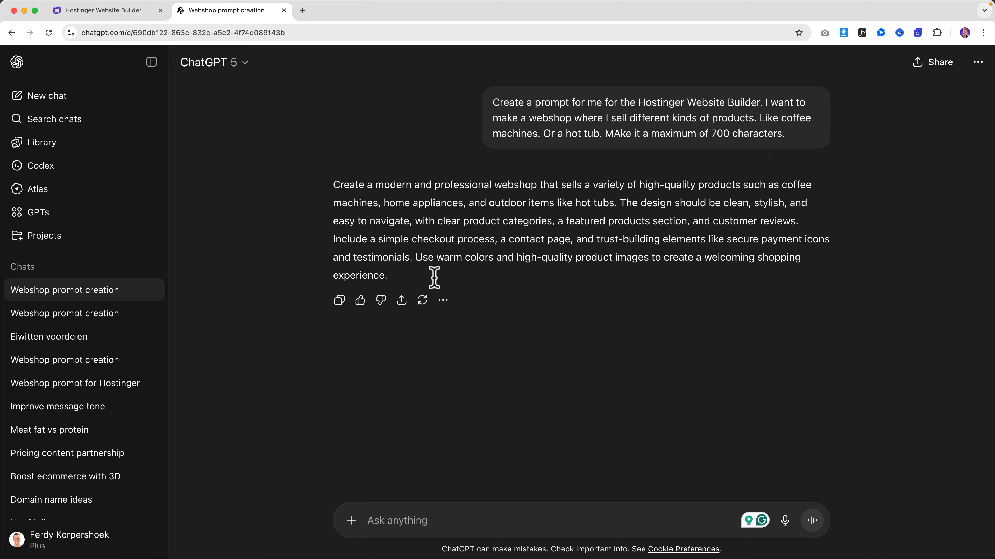
{"action": "left_click_drag", "start_coordinate": [440, 288], "coordinate": [319, 191]}
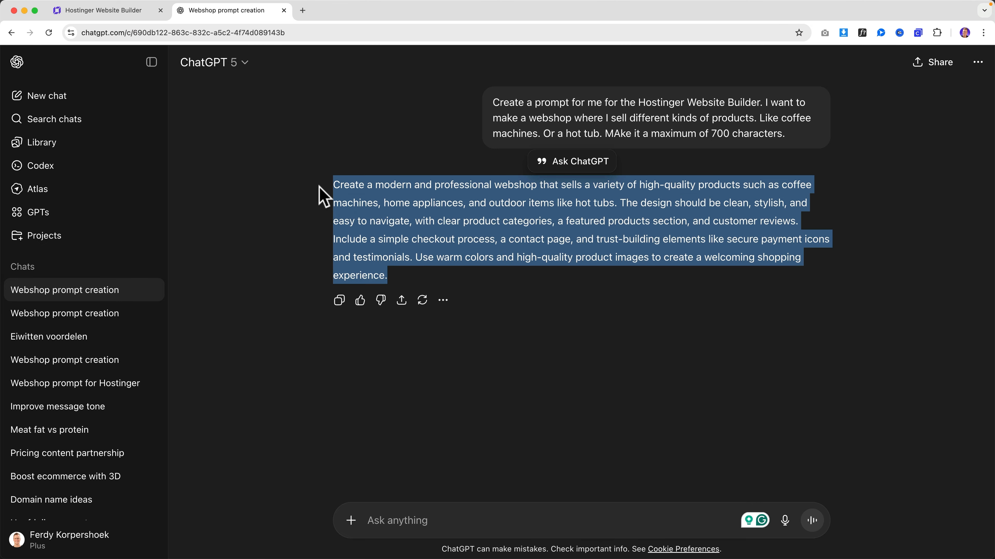
- Paste ChatGPT's prompt as the description, name the brand Ferdy's Favorites, and create the online-store website
{"action": "left_click", "coordinate": [149, 10]}
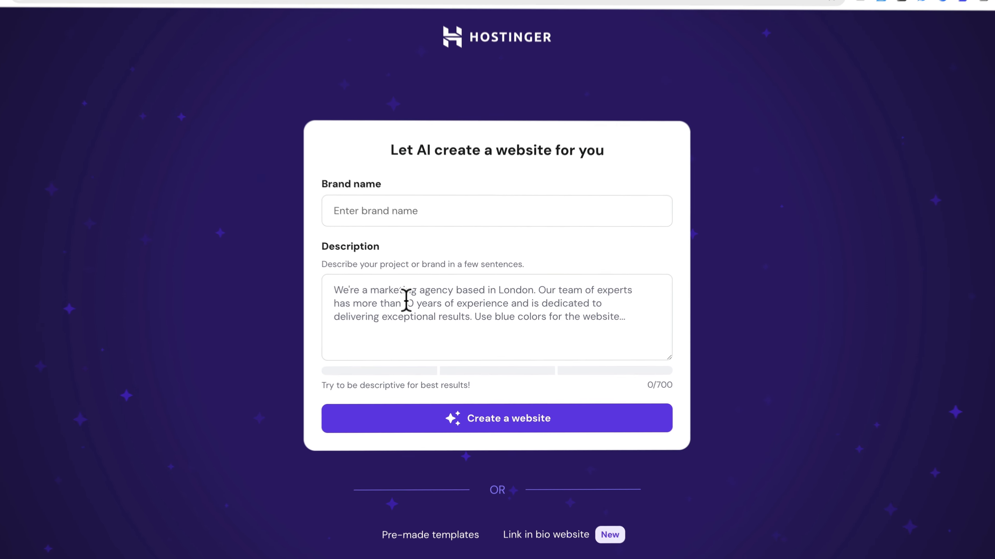
{"action": "left_click", "coordinate": [406, 301]}
{"action": "key", "text": "ctrl+v"}
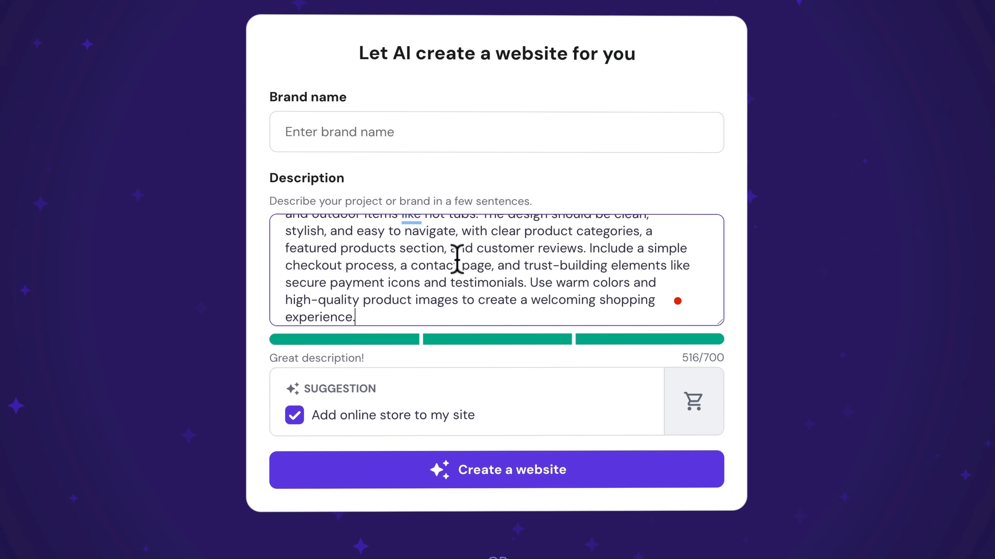
{"action": "left_click_drag", "start_coordinate": [466, 261], "coordinate": [375, 247]}
{"action": "left_click", "coordinate": [354, 248]}
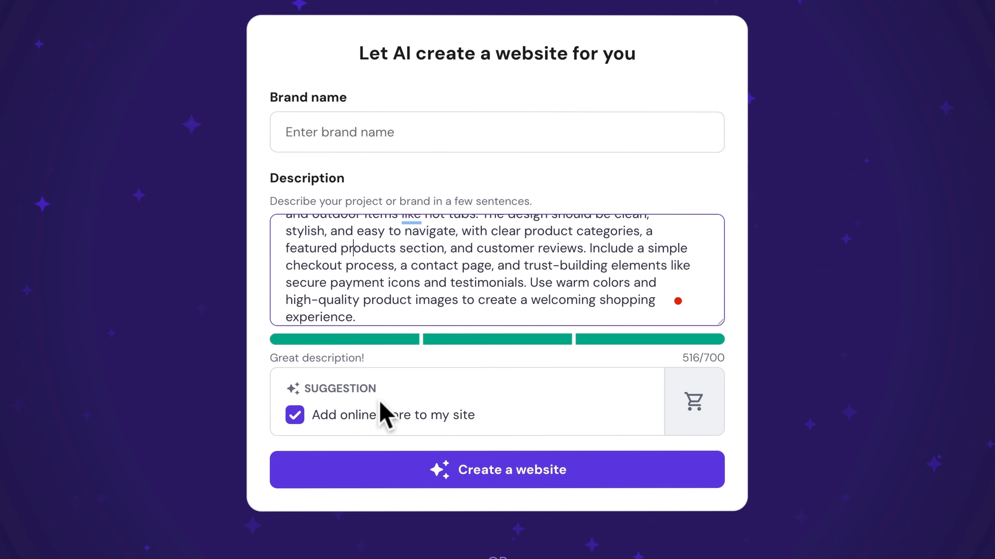
{"action": "left_click", "coordinate": [336, 134]}
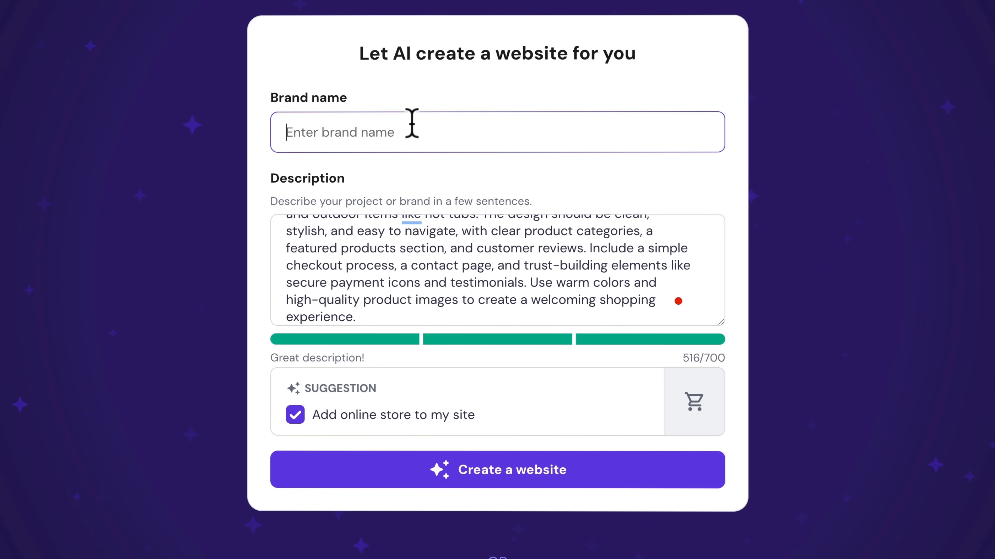
{"action": "type", "text": "Ferdy's Favourites"}
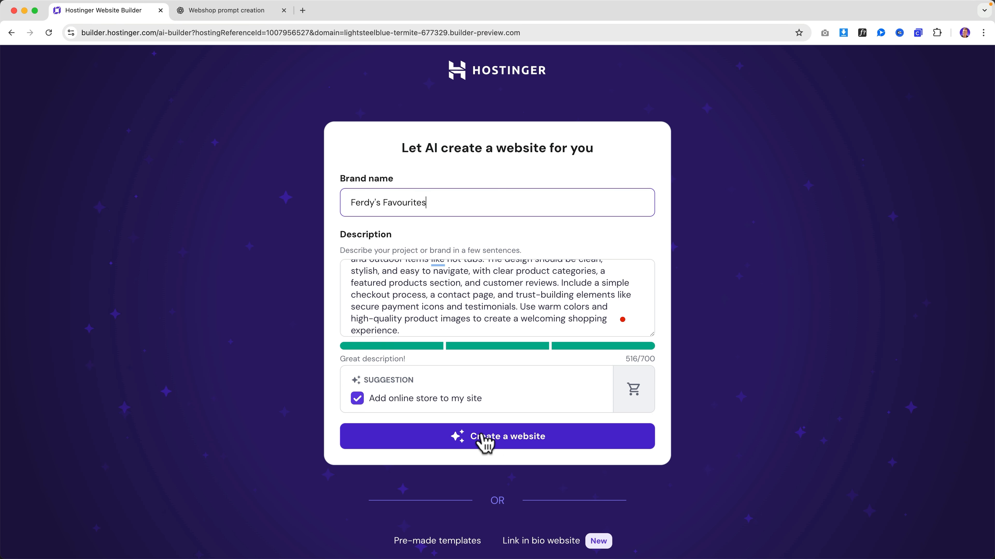
{"action": "left_click", "coordinate": [509, 438]}
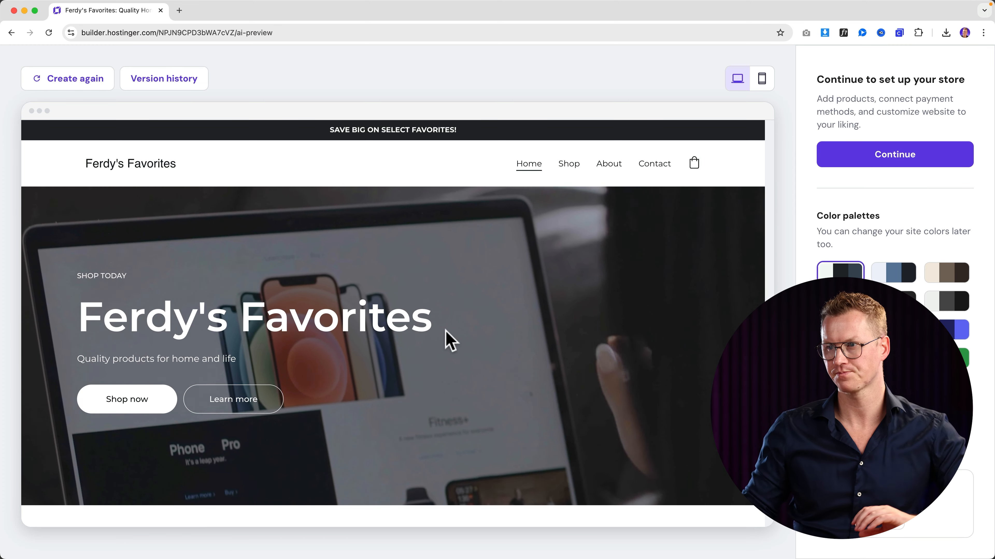
- Try two colour palettes, keep the blue-banner one, and continue to the store manager
{"action": "left_click", "coordinate": [893, 273]}
{"action": "left_click", "coordinate": [840, 301]}
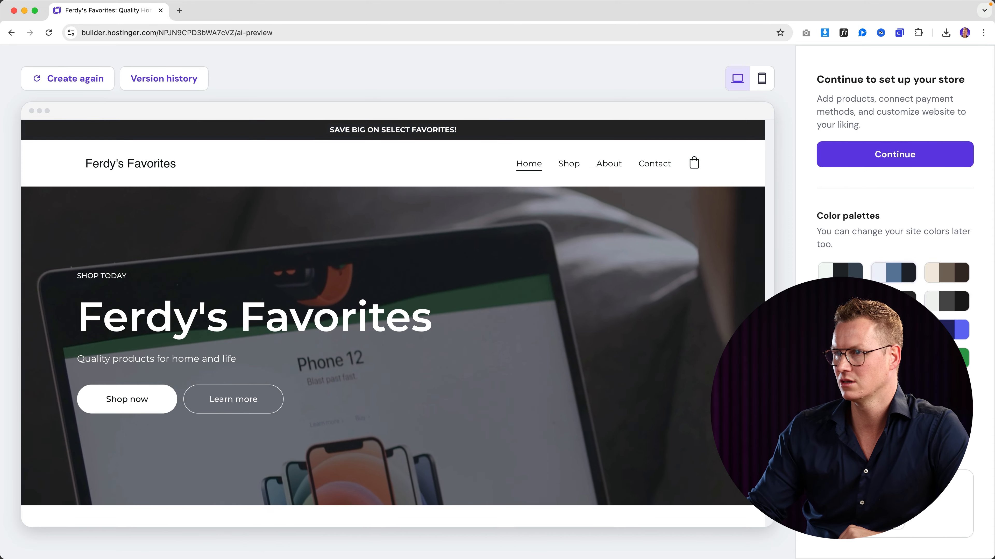
{"action": "scroll", "coordinate": [682, 311], "scroll_direction": "down", "scroll_amount": 15}
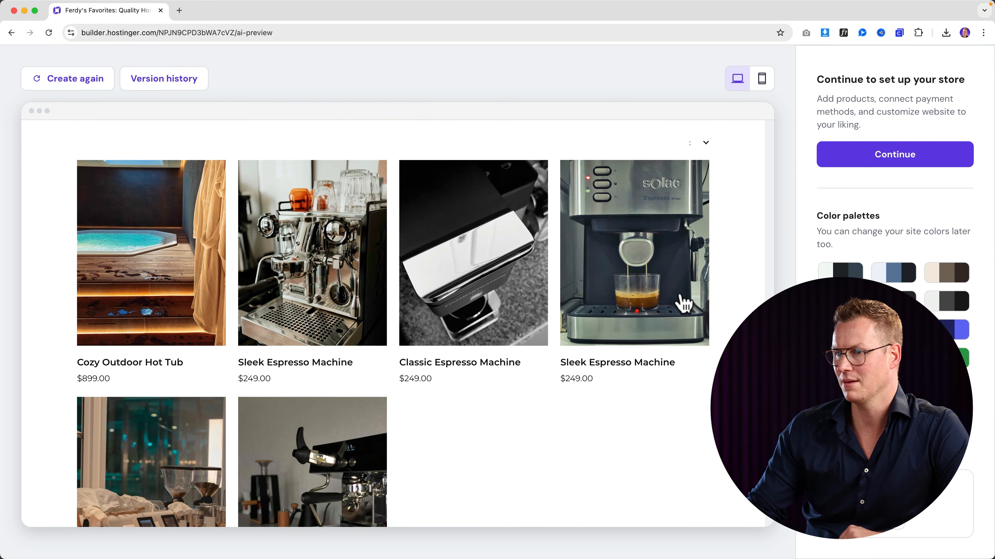
{"action": "scroll", "coordinate": [682, 303], "scroll_direction": "up", "scroll_amount": 15}
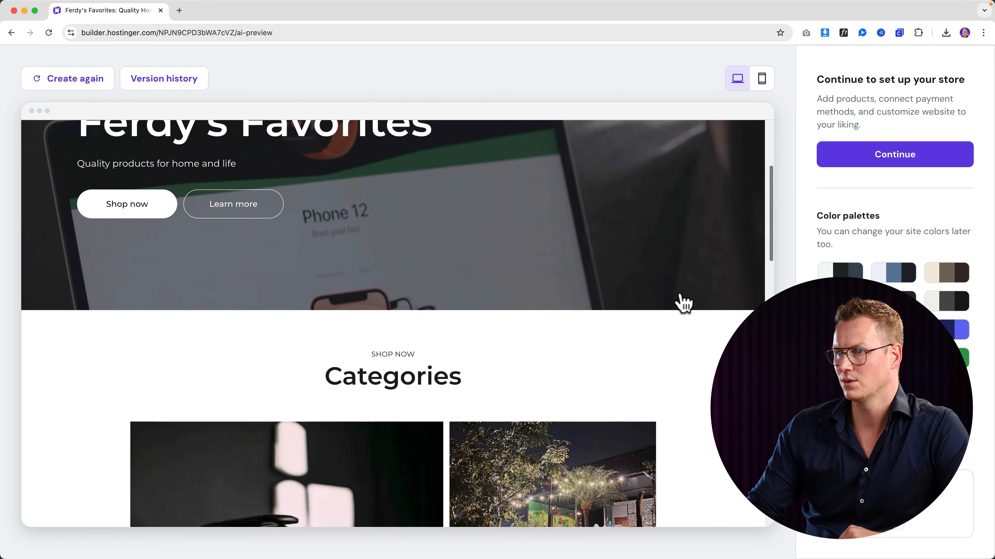
{"action": "scroll", "coordinate": [683, 303], "scroll_direction": "up", "scroll_amount": 5}
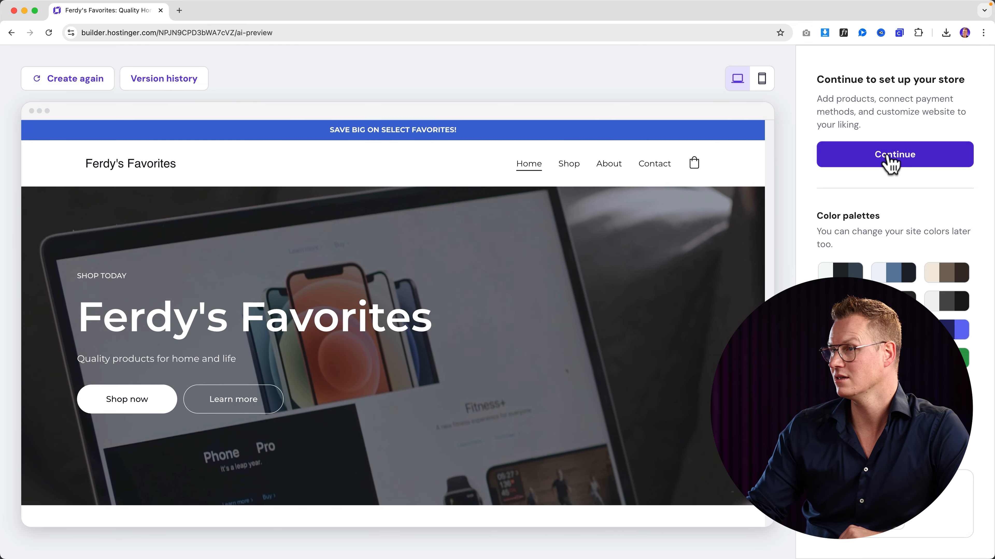
{"action": "left_click", "coordinate": [889, 157]}
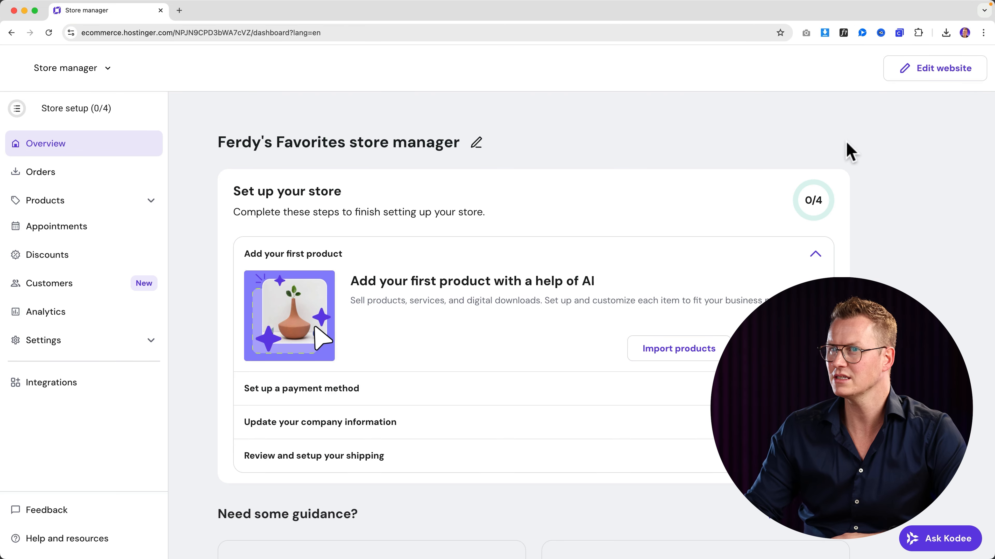
{"action": "left_click", "coordinate": [943, 70]}
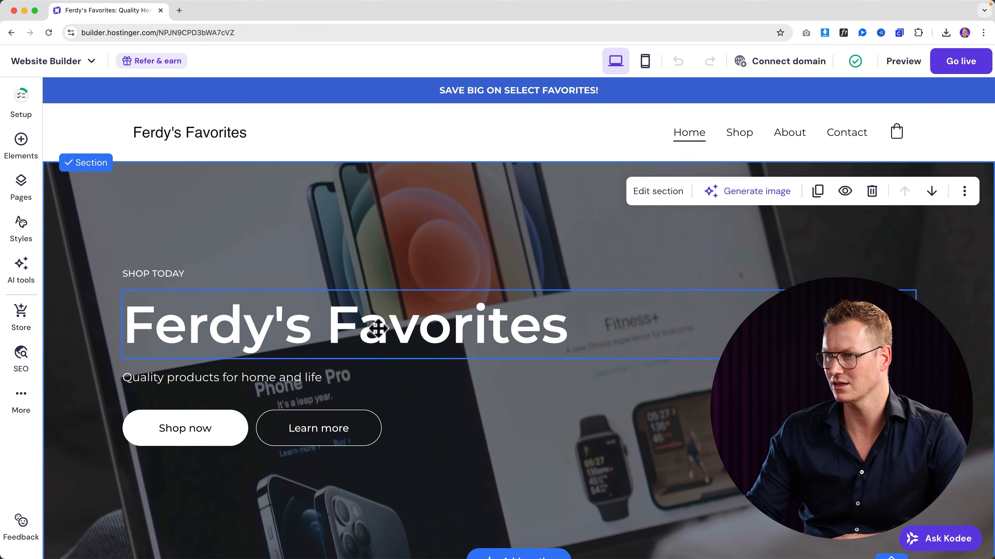
{"action": "scroll", "coordinate": [376, 329], "scroll_direction": "down", "scroll_amount": 10}
{"action": "scroll", "coordinate": [378, 328], "scroll_direction": "down", "scroll_amount": 15}
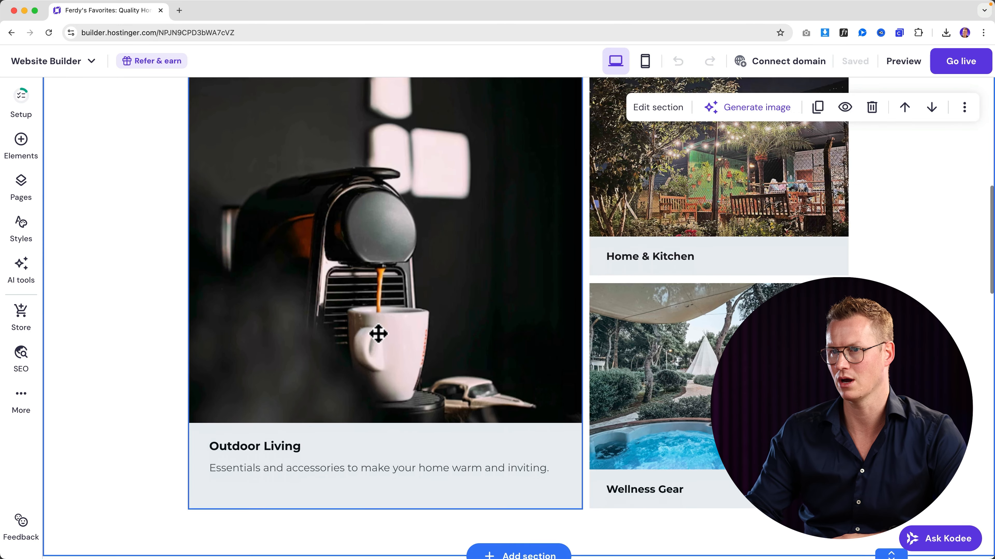
{"action": "scroll", "coordinate": [379, 339], "scroll_direction": "down", "scroll_amount": 10}
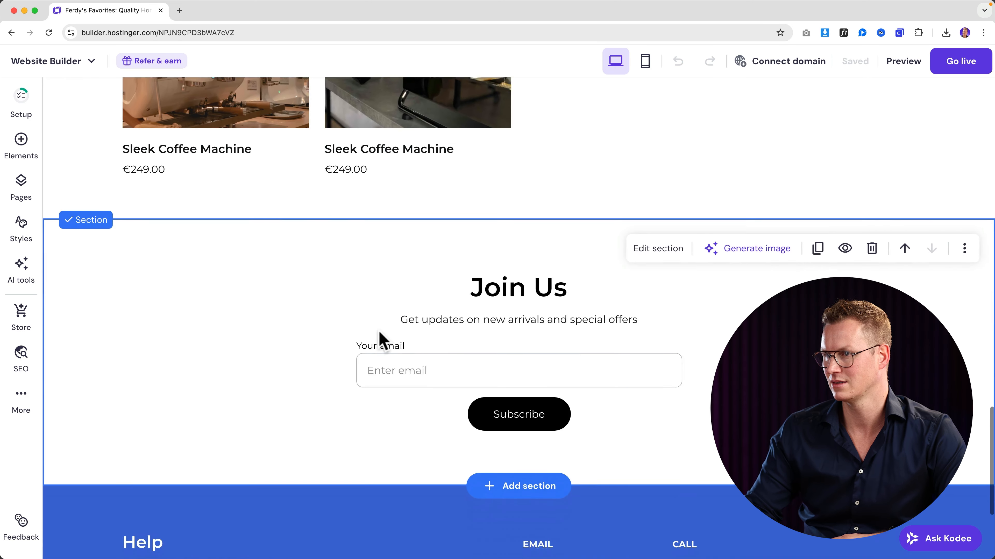
{"action": "scroll", "coordinate": [378, 339], "scroll_direction": "up", "scroll_amount": 20}
{"action": "scroll", "coordinate": [381, 344], "scroll_direction": "up", "scroll_amount": 12}
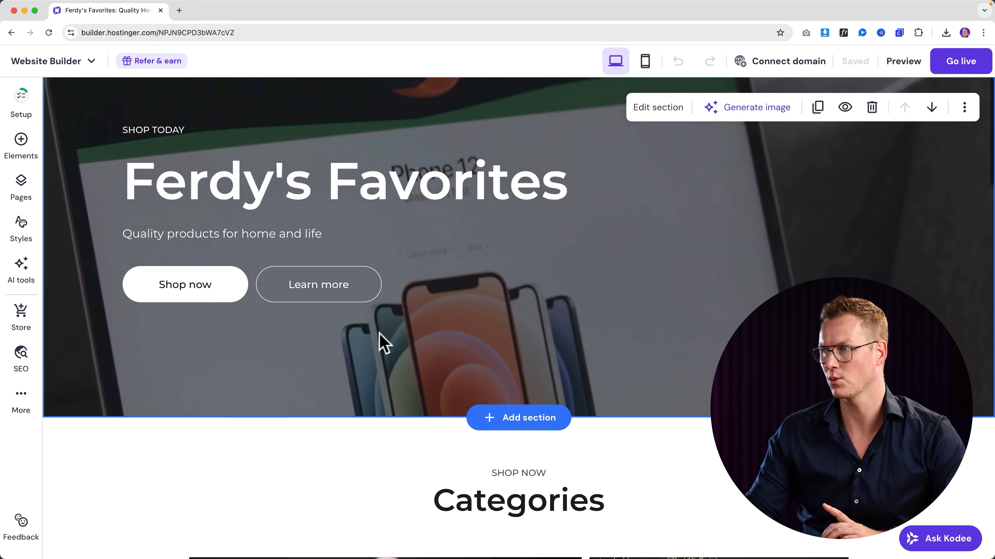
{"action": "left_click", "coordinate": [779, 61]}
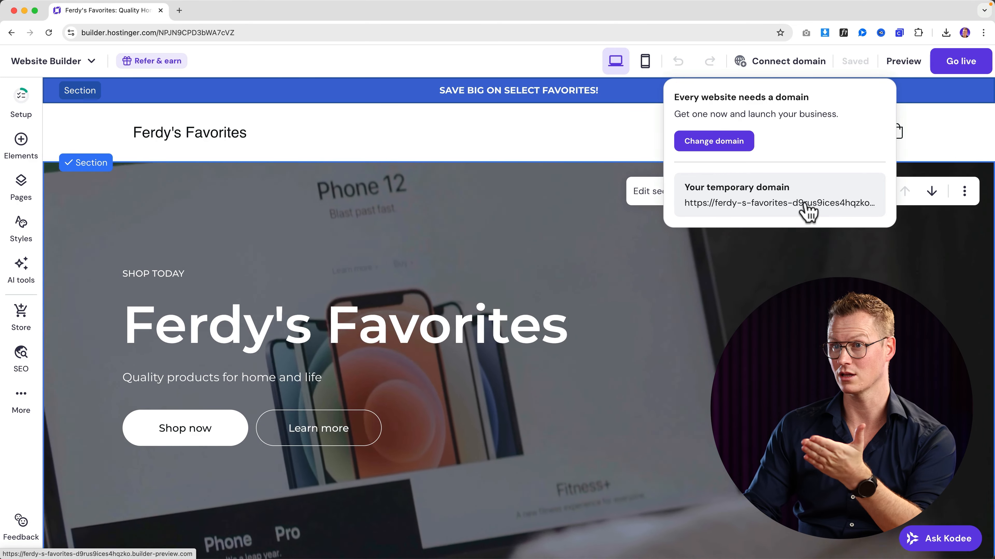
- Publish the website and view the live site in a new tab
{"action": "left_click", "coordinate": [949, 67]}
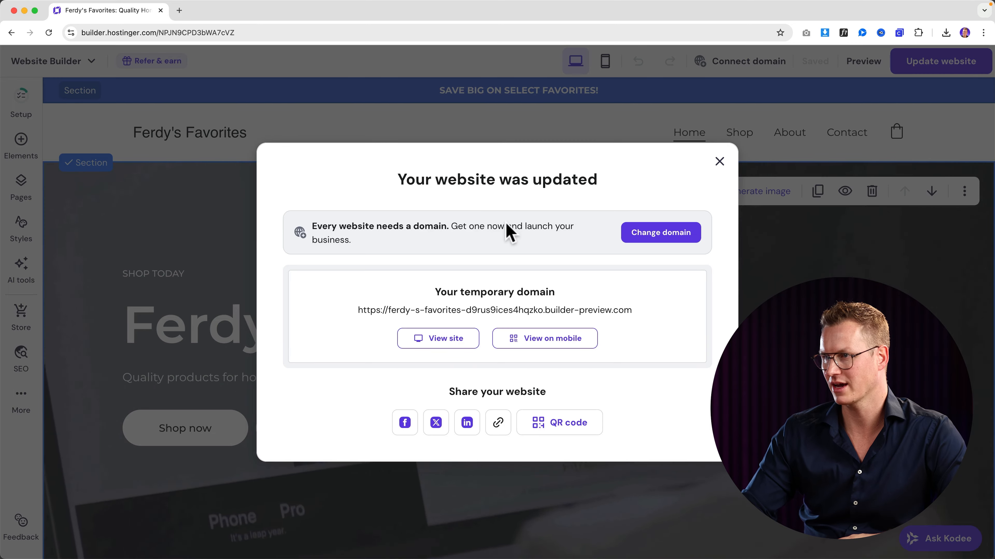
{"action": "left_click", "coordinate": [440, 343]}
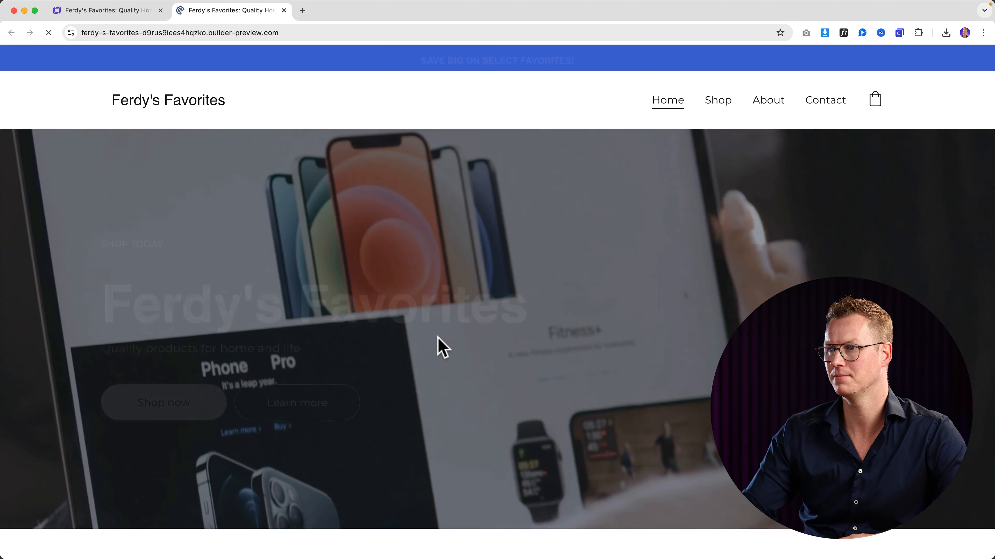
{"action": "scroll", "coordinate": [499, 286], "scroll_direction": "down", "scroll_amount": 5}
{"action": "scroll", "coordinate": [501, 292], "scroll_direction": "down", "scroll_amount": 10}
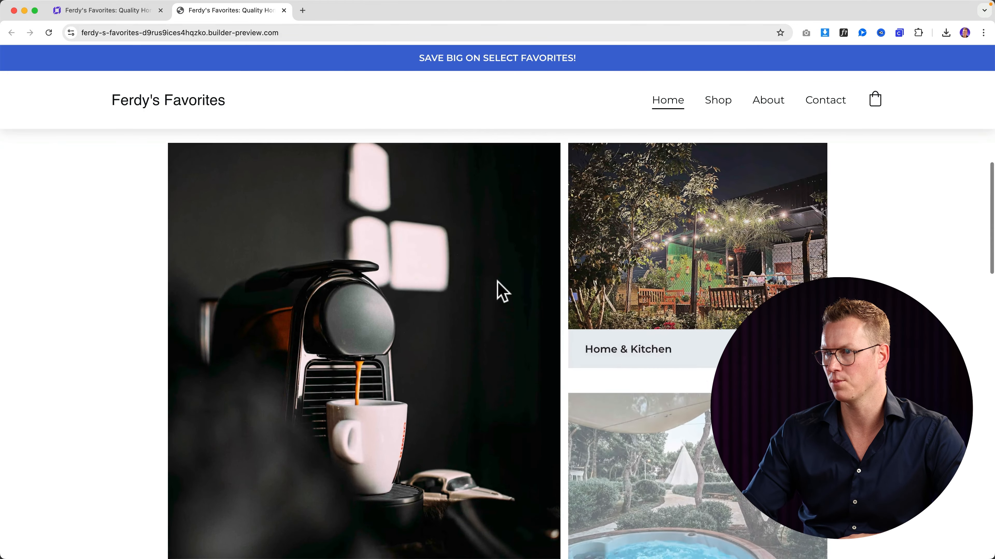
{"action": "scroll", "coordinate": [435, 262], "scroll_direction": "down", "scroll_amount": 6}
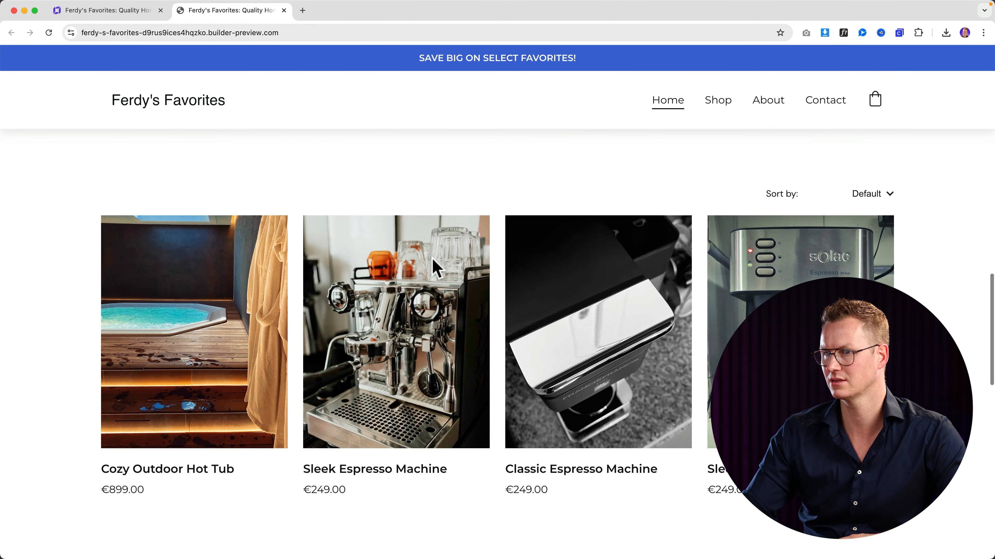
- Add the Cozy Outdoor Hot Tub to the bag on the live site and dismiss the orders warning
{"action": "left_click", "coordinate": [208, 277]}
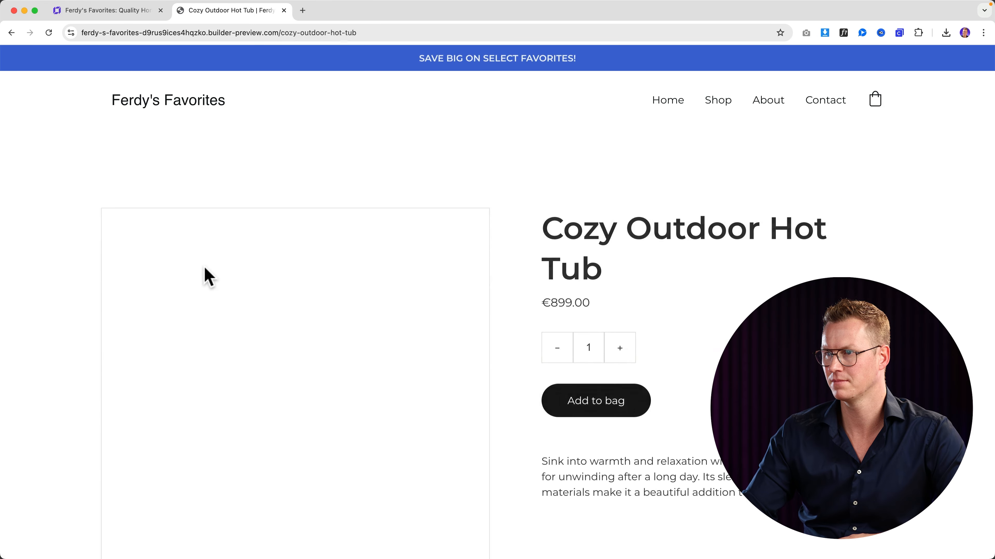
{"action": "scroll", "coordinate": [502, 307], "scroll_direction": "down", "scroll_amount": 10}
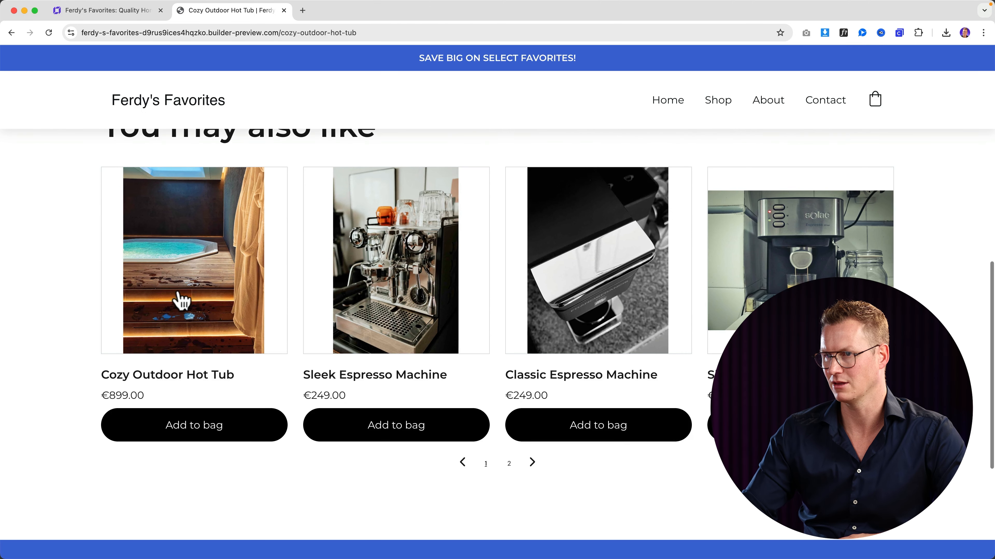
{"action": "scroll", "coordinate": [507, 300], "scroll_direction": "up", "scroll_amount": 15}
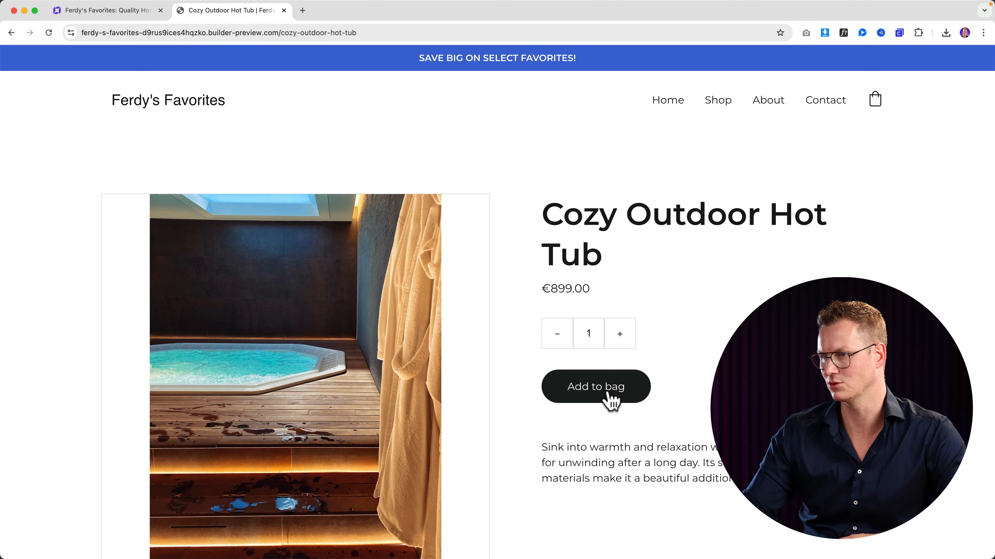
{"action": "left_click", "coordinate": [610, 399]}
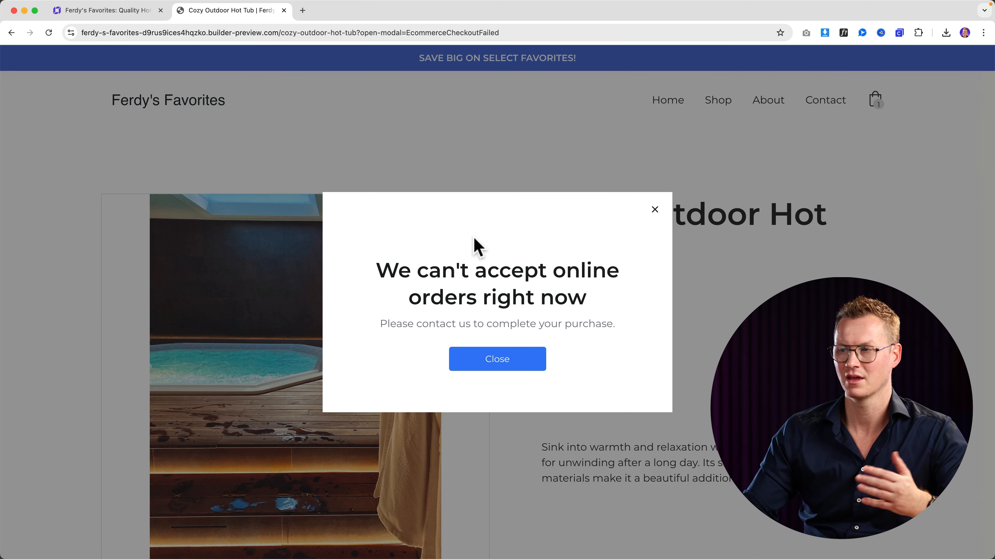
{"action": "left_click", "coordinate": [655, 210]}
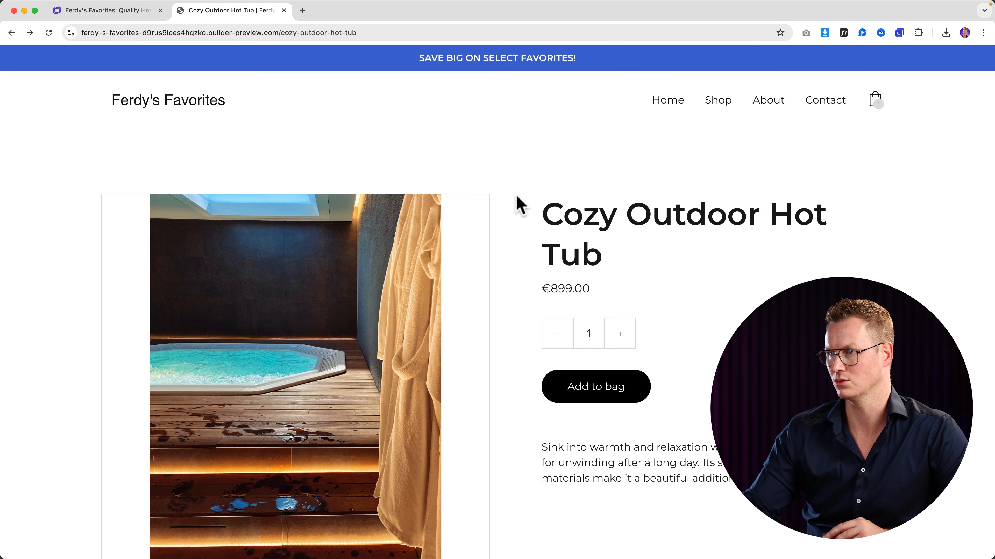
{"action": "scroll", "coordinate": [535, 229], "scroll_direction": "down", "scroll_amount": 5}
{"action": "left_click", "coordinate": [125, 15]}
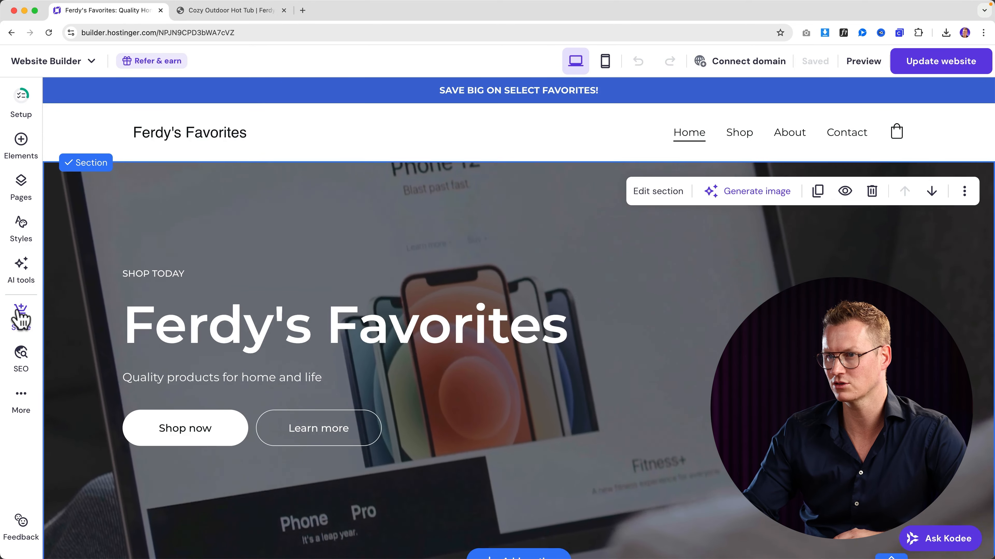
- Open the Ferdy's Favorites store manager as a full page through the menu's Manage store
{"action": "left_click", "coordinate": [21, 317]}
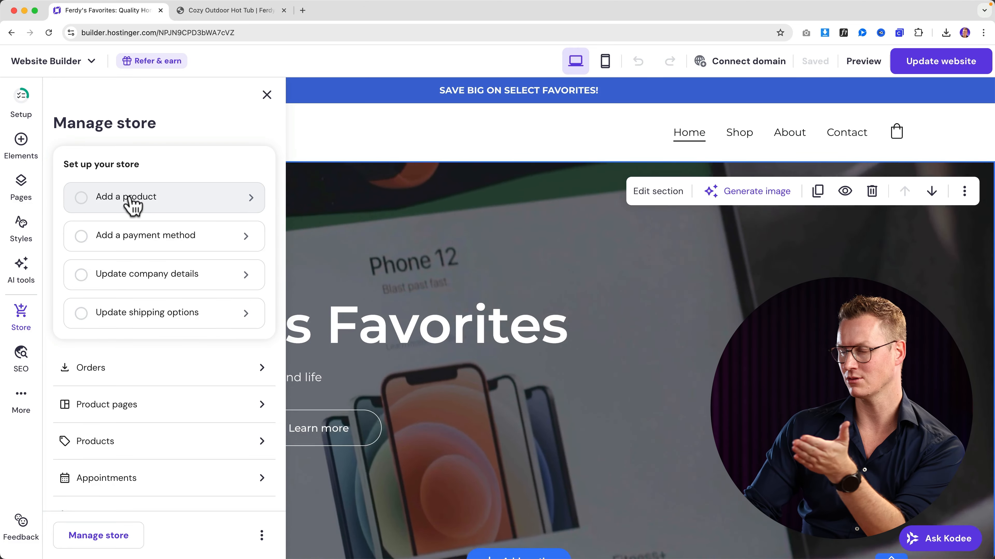
{"action": "scroll", "coordinate": [406, 270], "scroll_direction": "down", "scroll_amount": 15}
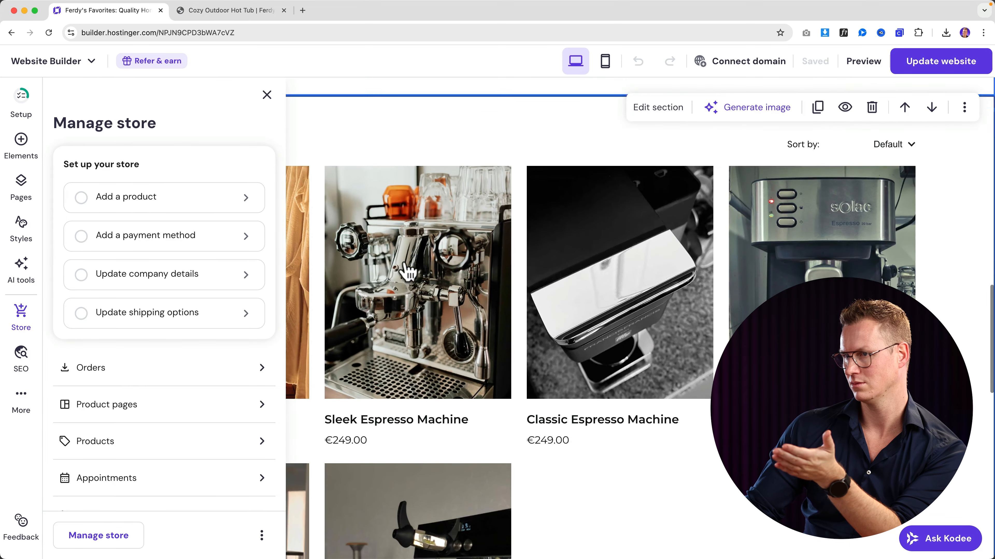
{"action": "scroll", "coordinate": [407, 270], "scroll_direction": "down", "scroll_amount": 3}
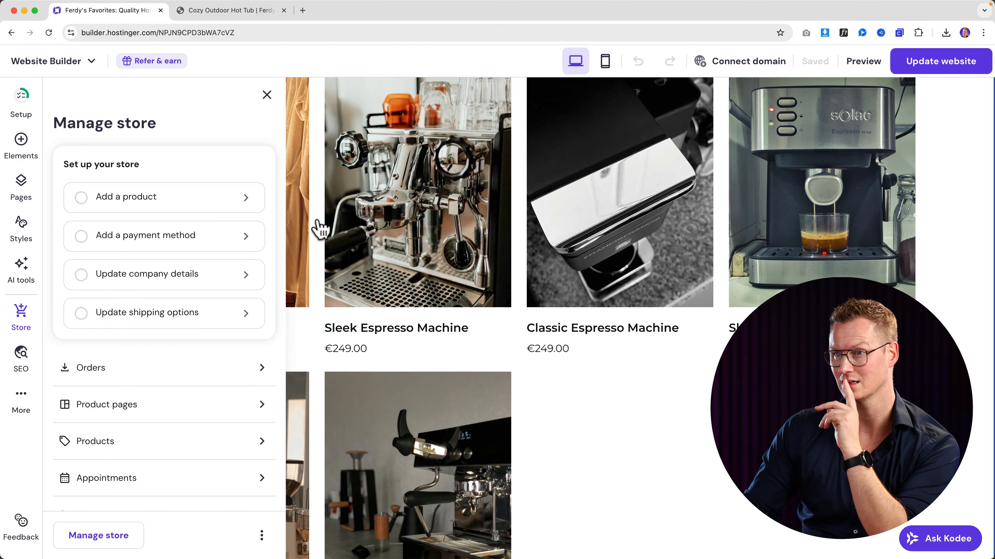
{"action": "left_click", "coordinate": [146, 201]}
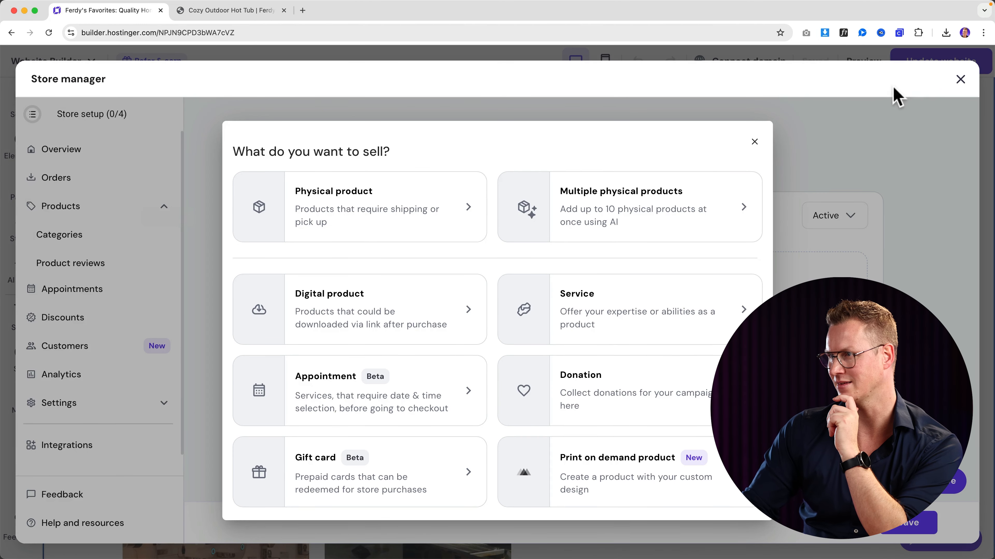
{"action": "left_click", "coordinate": [959, 80]}
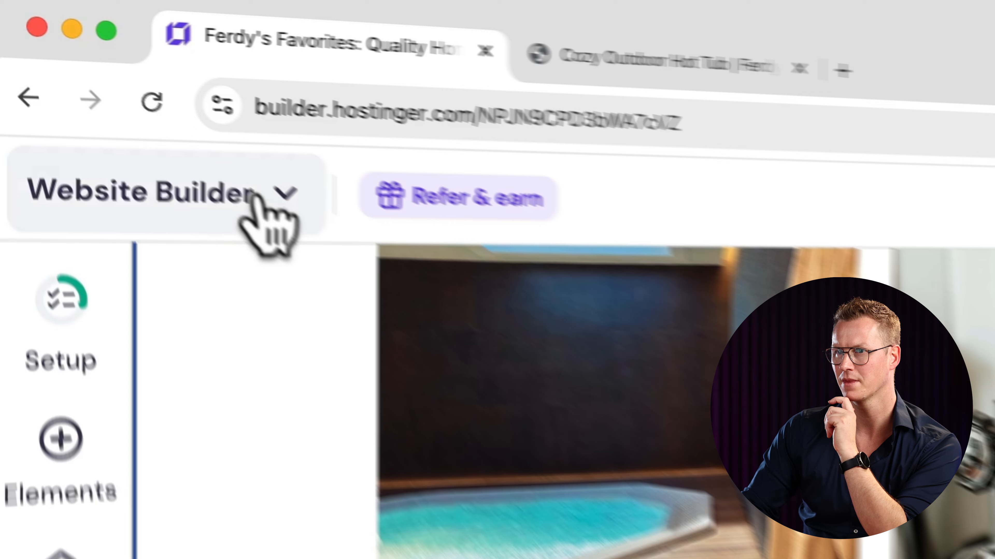
{"action": "left_click", "coordinate": [82, 61]}
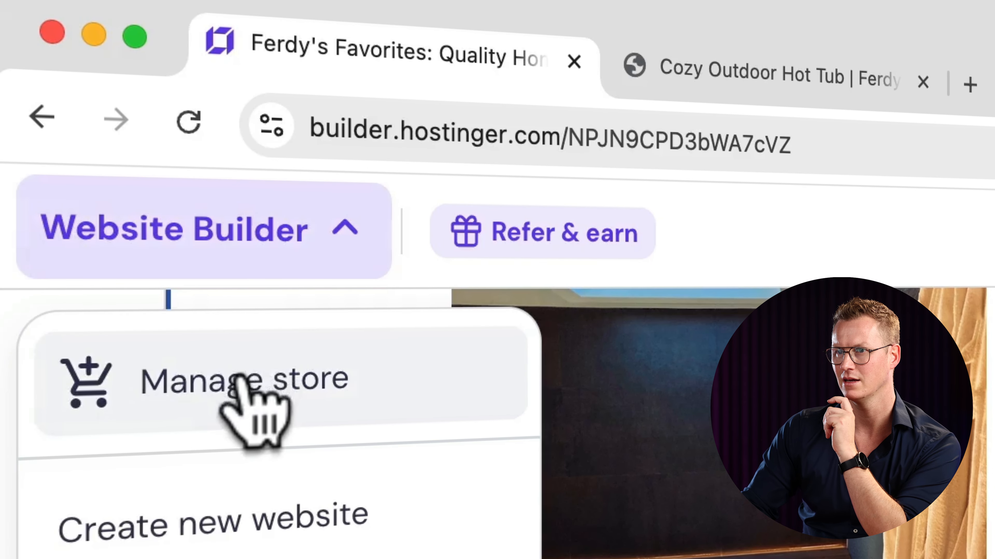
{"action": "left_click", "coordinate": [231, 376]}
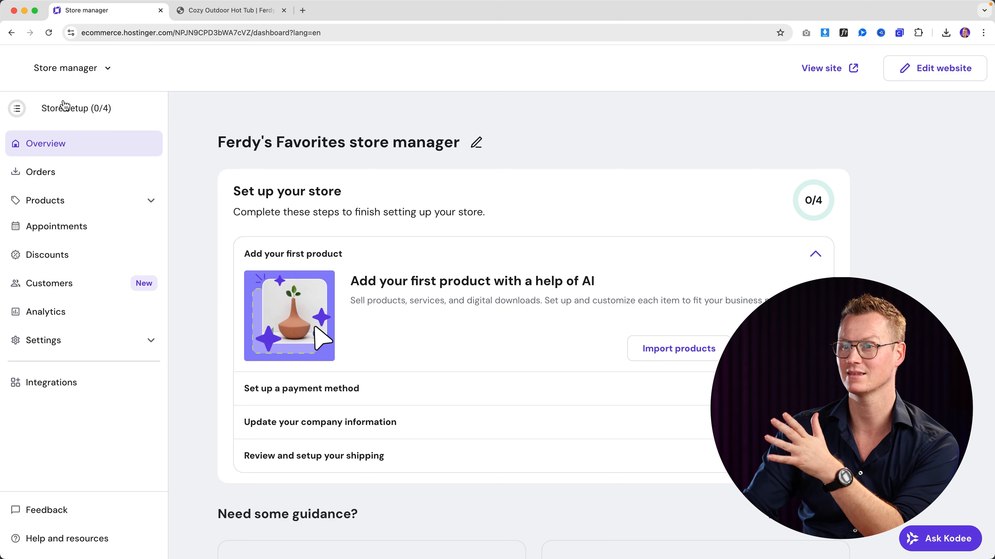
- Go to Products, dismiss the Printful banner, and start adding a product
{"action": "left_click", "coordinate": [81, 210]}
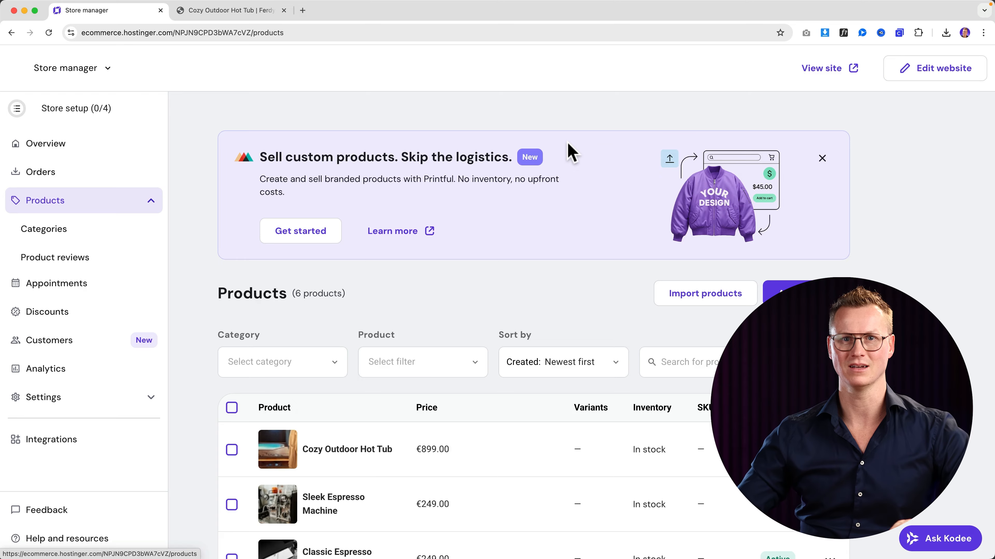
{"action": "left_click", "coordinate": [821, 159]}
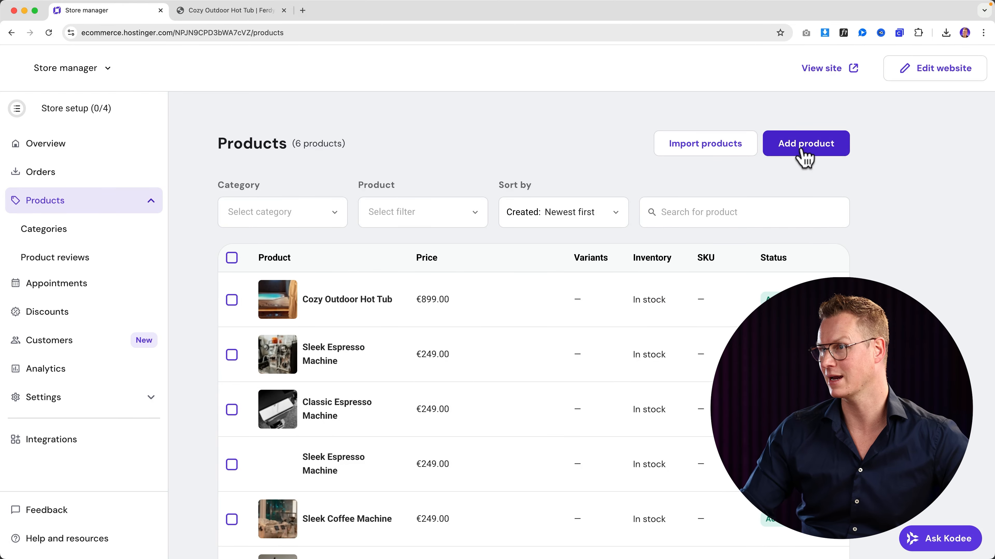
{"action": "left_click", "coordinate": [804, 149]}
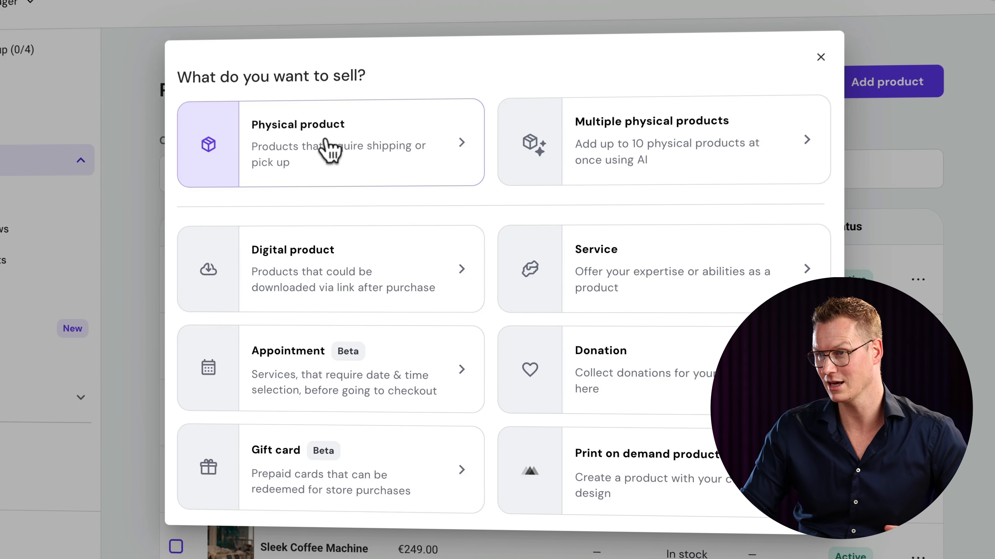
- Choose Physical product, look over the empty product form, then open a new browser tab
{"action": "left_click", "coordinate": [325, 141]}
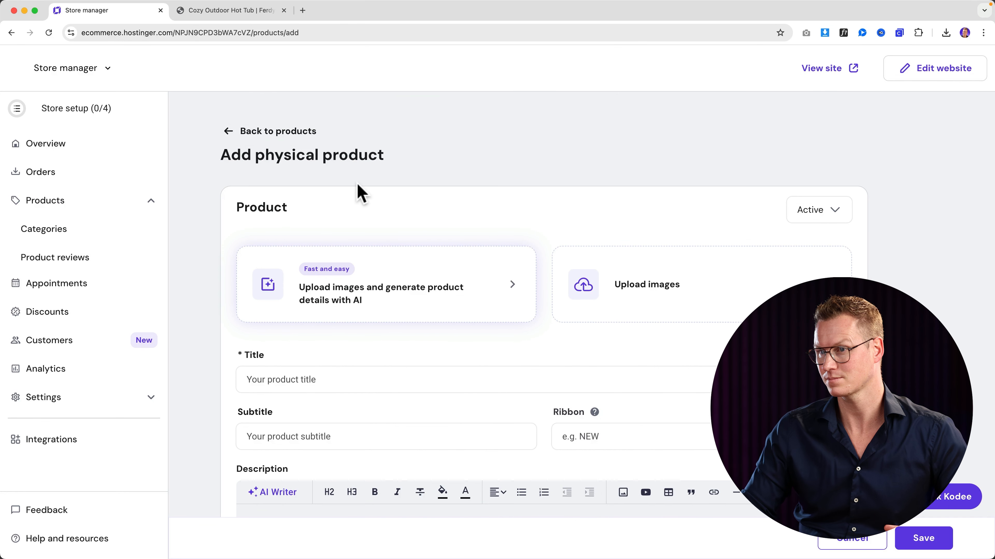
{"action": "scroll", "coordinate": [386, 191], "scroll_direction": "down", "scroll_amount": 2}
{"action": "scroll", "coordinate": [386, 191], "scroll_direction": "up", "scroll_amount": 2}
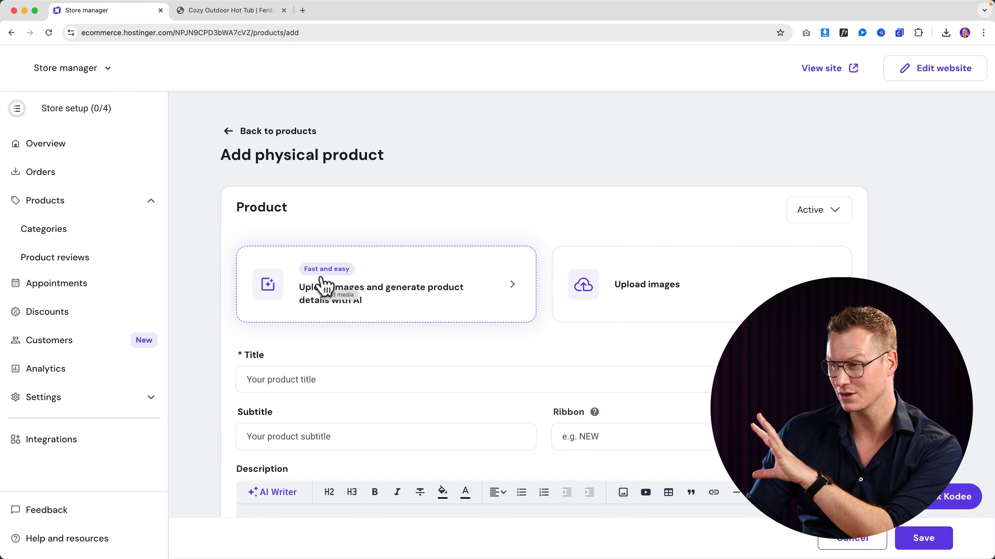
{"action": "scroll", "coordinate": [327, 288], "scroll_direction": "down", "scroll_amount": 3}
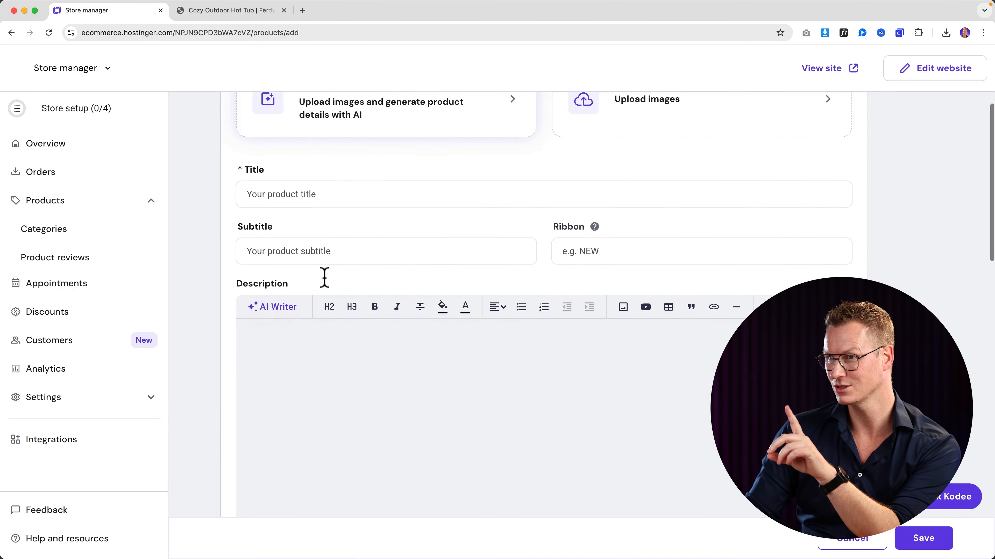
{"action": "scroll", "coordinate": [326, 288], "scroll_direction": "up", "scroll_amount": 3}
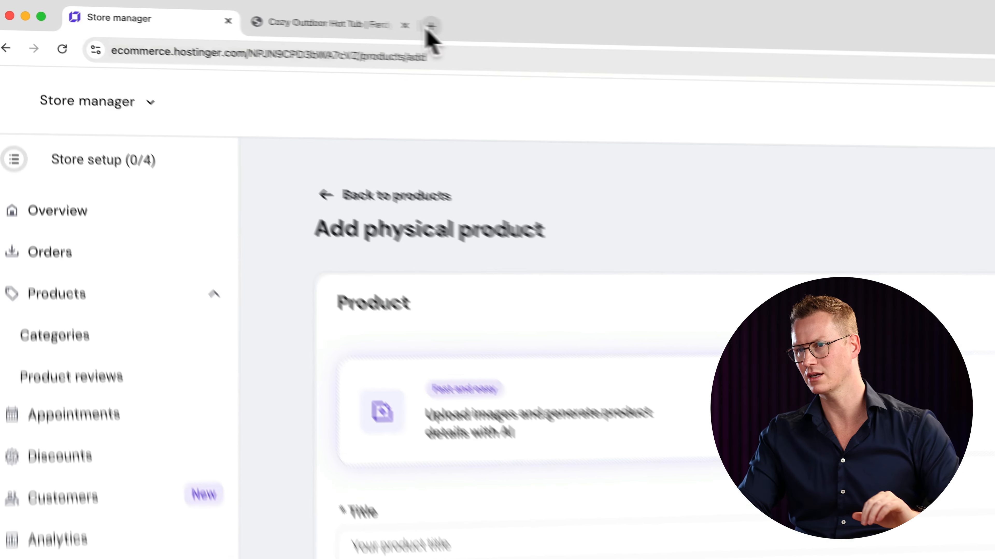
{"action": "left_click", "coordinate": [303, 10]}
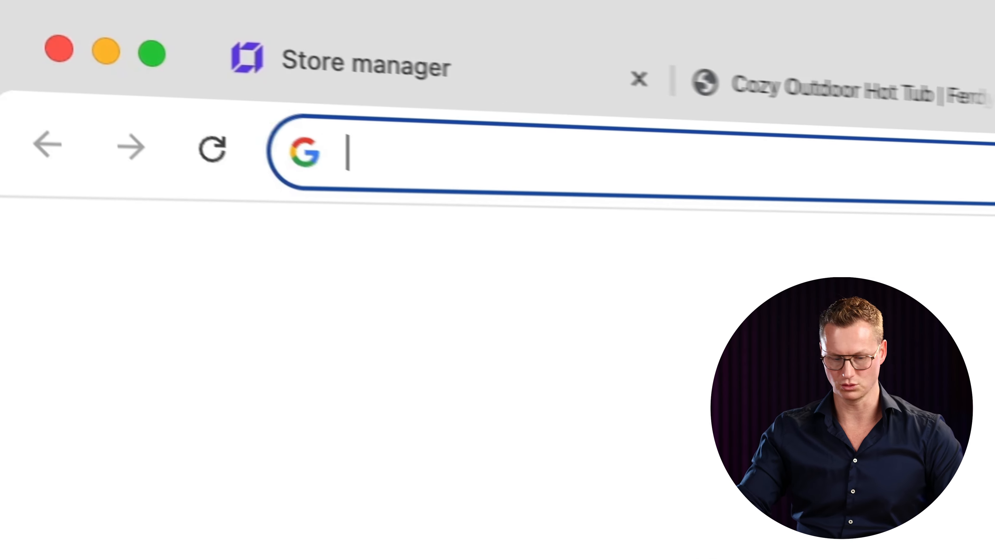
- Look for product images at ferdy.com/images and in the downloaded Ferdy.com Resources WooCommerce folder
{"action": "type", "text": "ferdy.com"}
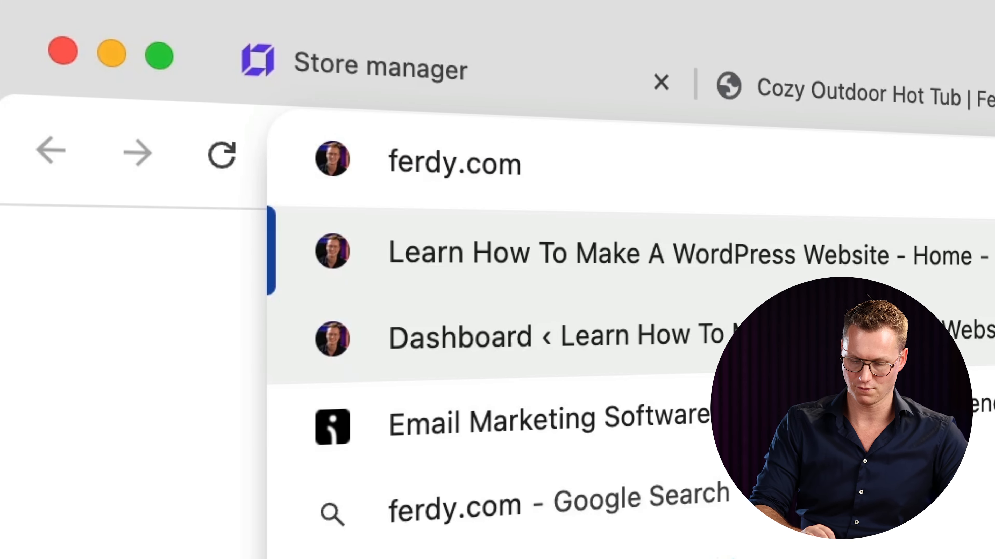
{"action": "type", "text": "/images"}
{"action": "key", "text": "Return"}
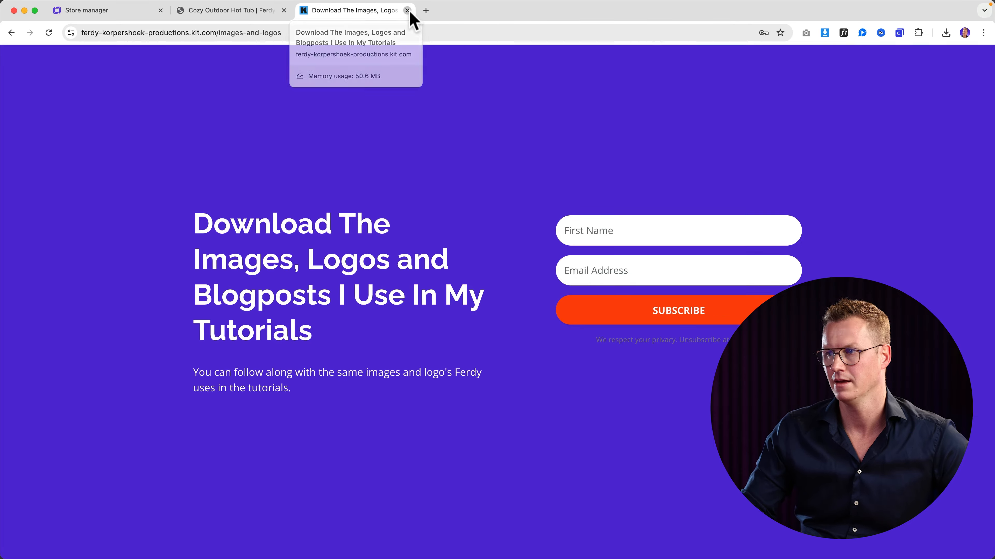
{"action": "left_click", "coordinate": [408, 11]}
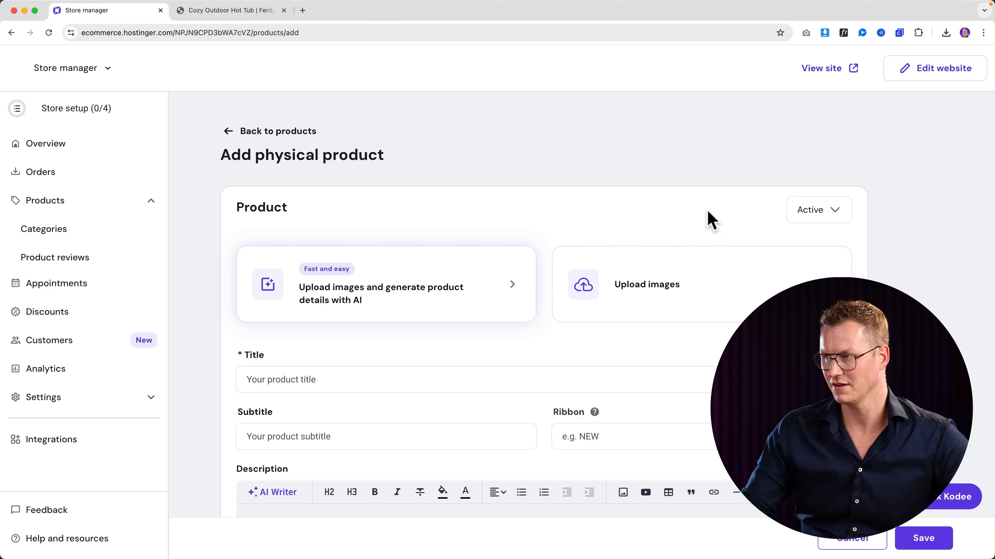
{"action": "left_click", "coordinate": [946, 33]}
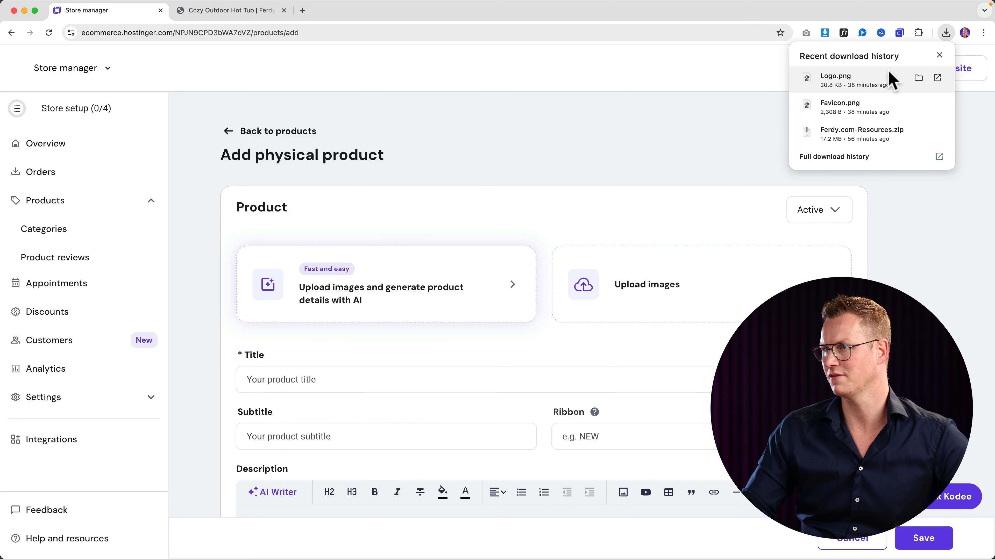
{"action": "left_click", "coordinate": [863, 133]}
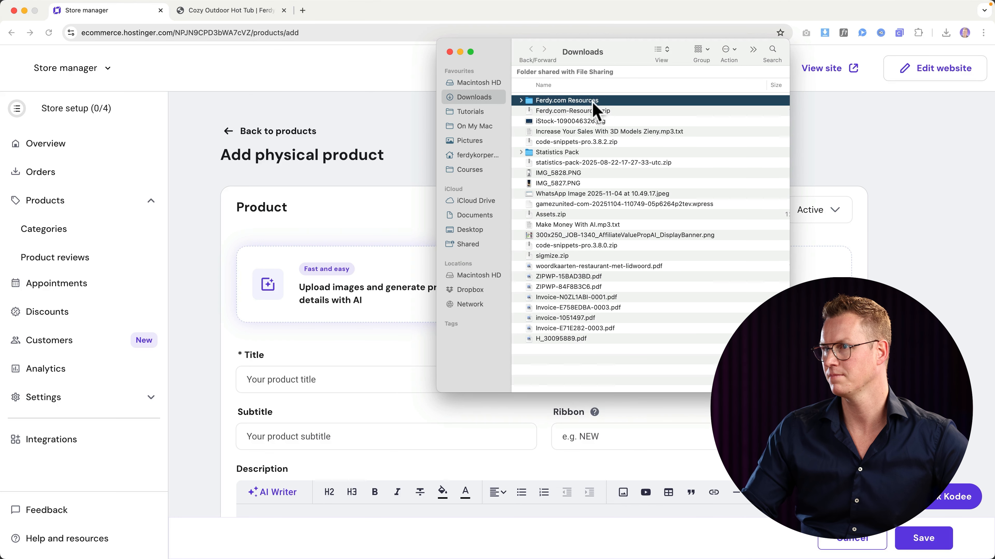
{"action": "double_click", "coordinate": [567, 100]}
{"action": "double_click", "coordinate": [559, 170]}
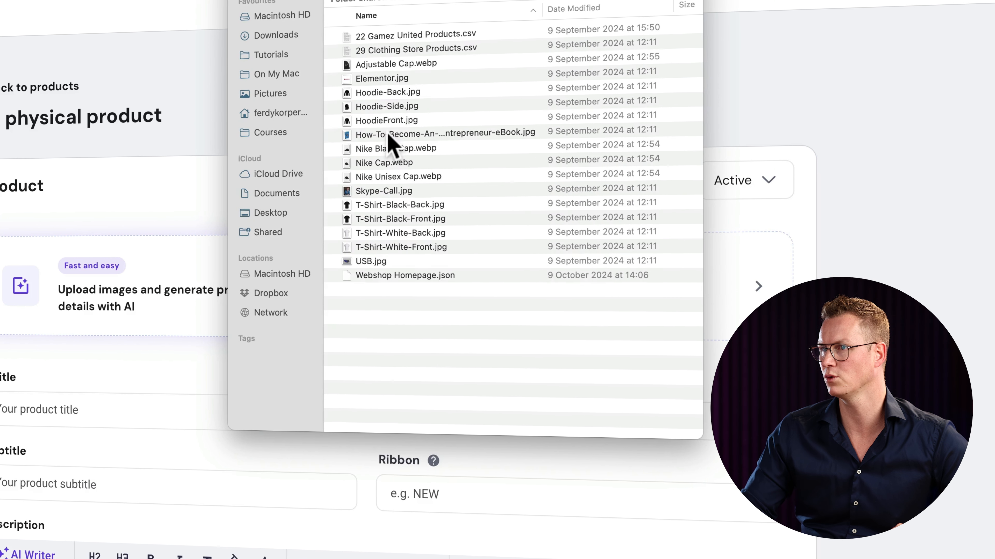
{"action": "left_click", "coordinate": [396, 64]}
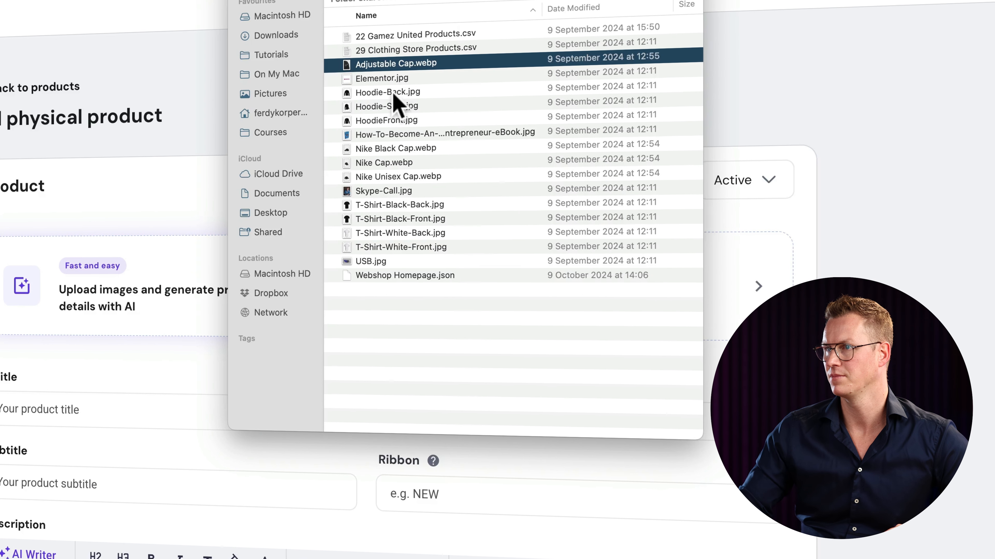
{"action": "key", "text": "space"}
{"action": "key", "text": "Down"}
{"action": "key", "text": "Down"}
{"action": "key", "text": "Down"}
{"action": "key", "text": "Down"}
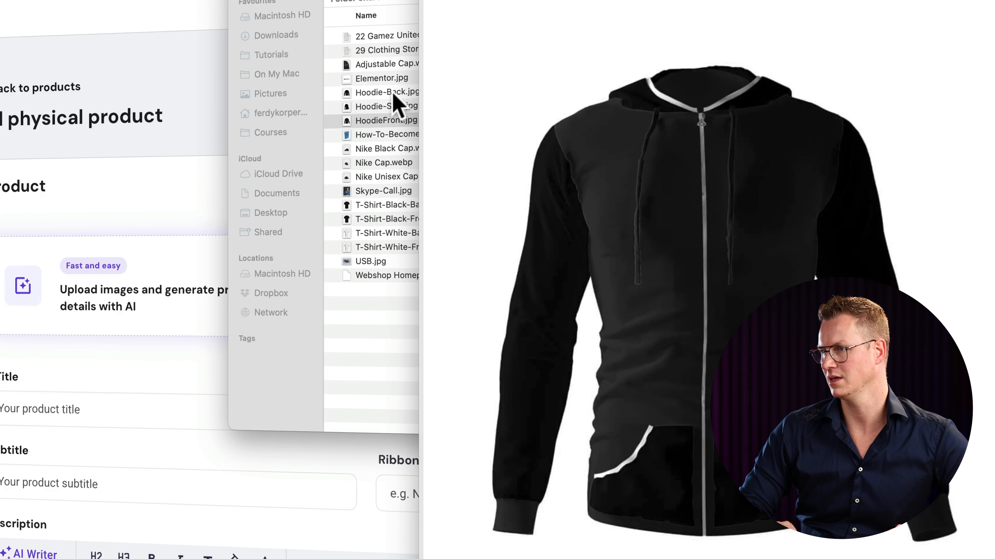
{"action": "key", "text": "Down"}
{"action": "key", "text": "Down"}
{"action": "key", "text": "Down"}
{"action": "key", "text": "Down"}
{"action": "key", "text": "Down"}
{"action": "key", "text": "Down"}
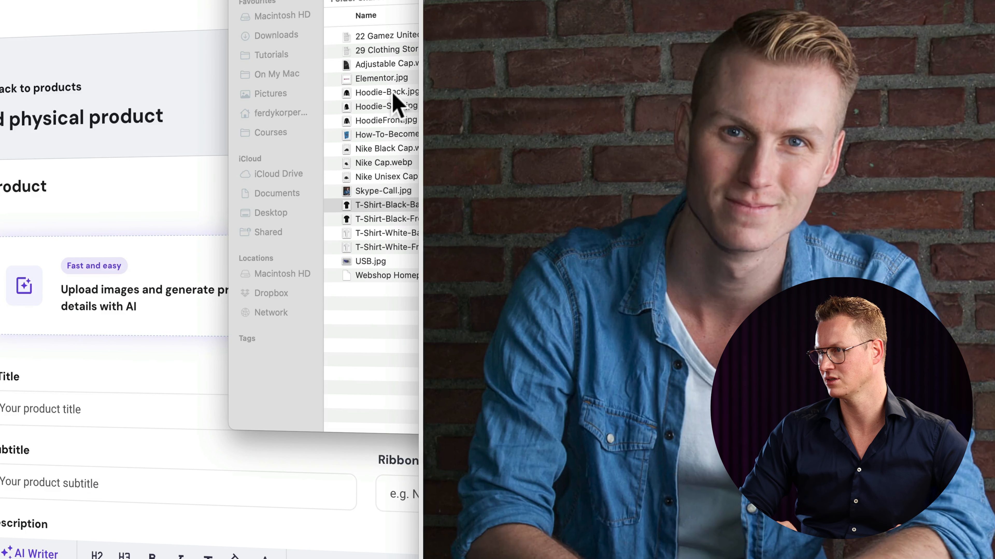
{"action": "key", "text": "Down"}
{"action": "key", "text": "Down"}
{"action": "key", "text": "Down"}
{"action": "key", "text": "space"}
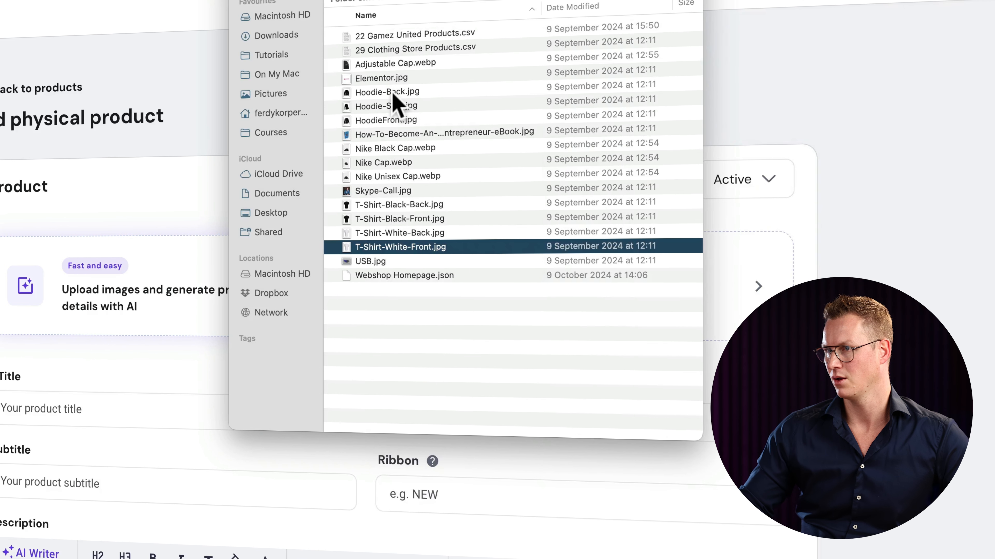
- Upload the five photos from Desktop > Assets > Coffee machine > Pictures to the AI upload box
{"action": "left_click", "coordinate": [274, 214]}
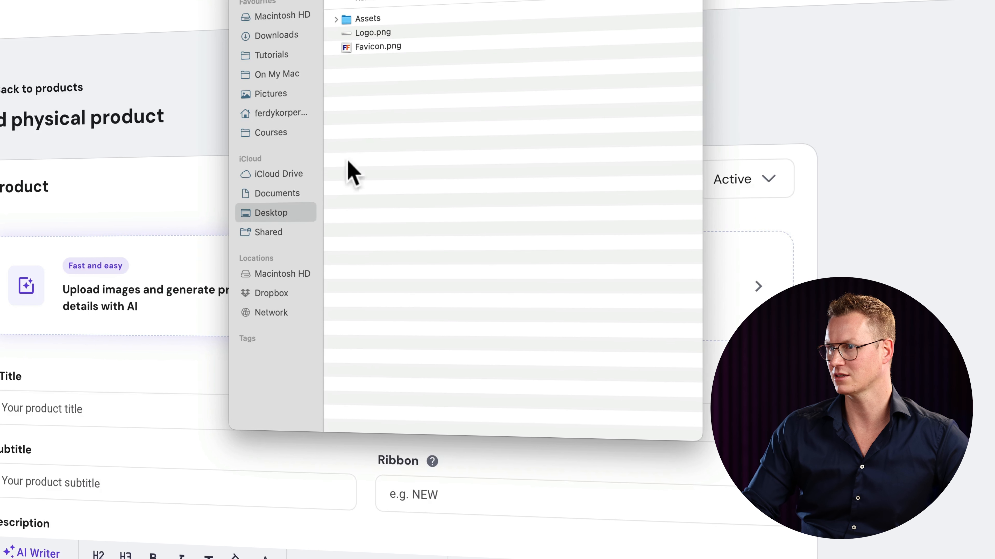
{"action": "double_click", "coordinate": [378, 22]}
{"action": "double_click", "coordinate": [388, 62]}
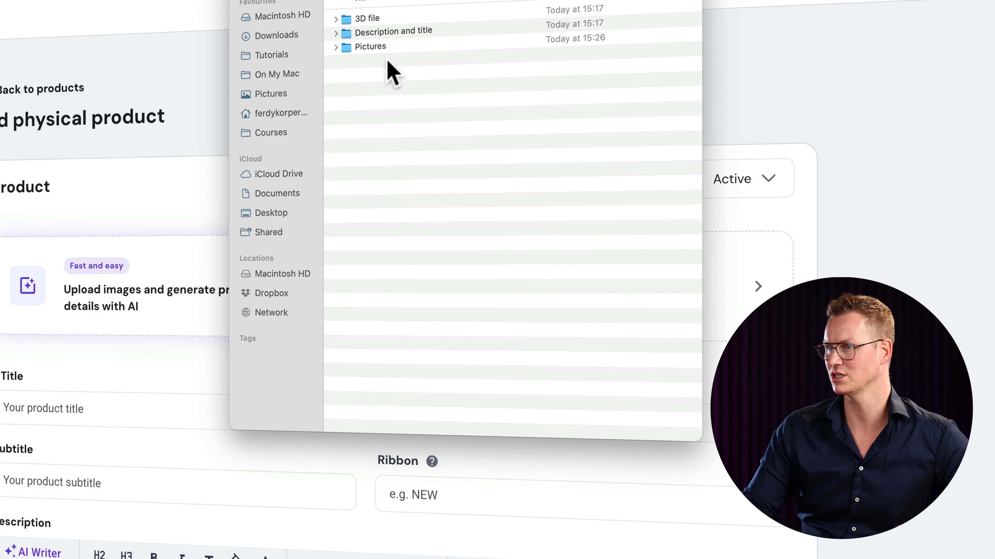
{"action": "double_click", "coordinate": [380, 47]}
{"action": "left_click", "coordinate": [371, 20]}
{"action": "key", "text": "space"}
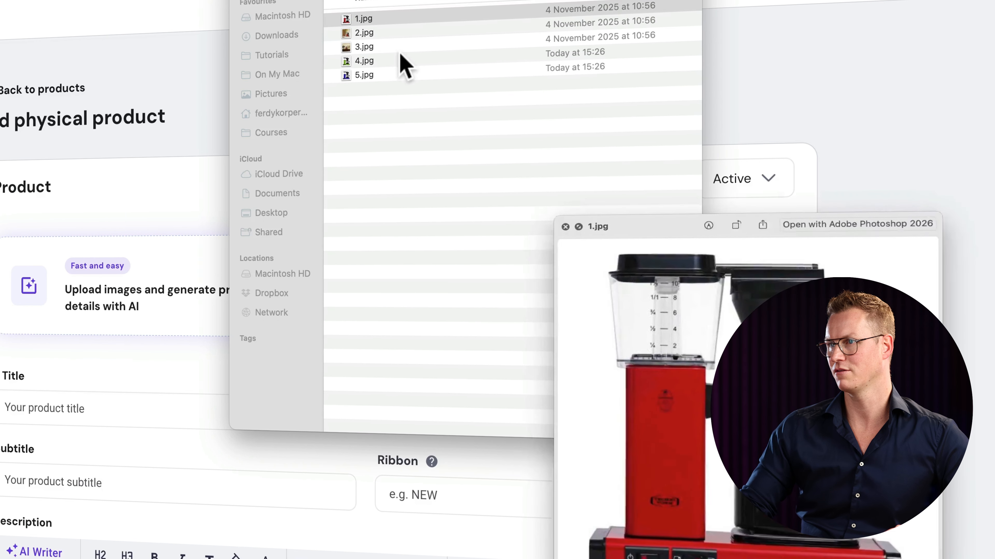
{"action": "key", "text": "Down"}
{"action": "key", "text": "Down"}
{"action": "key", "text": "space"}
{"action": "key", "text": "super+a"}
{"action": "key", "text": "super+Tab"}
{"action": "left_click_drag", "start_coordinate": [400, 54], "coordinate": [150, 292]}
{"action": "left_click_drag", "start_coordinate": [374, 295], "coordinate": [371, 291]}
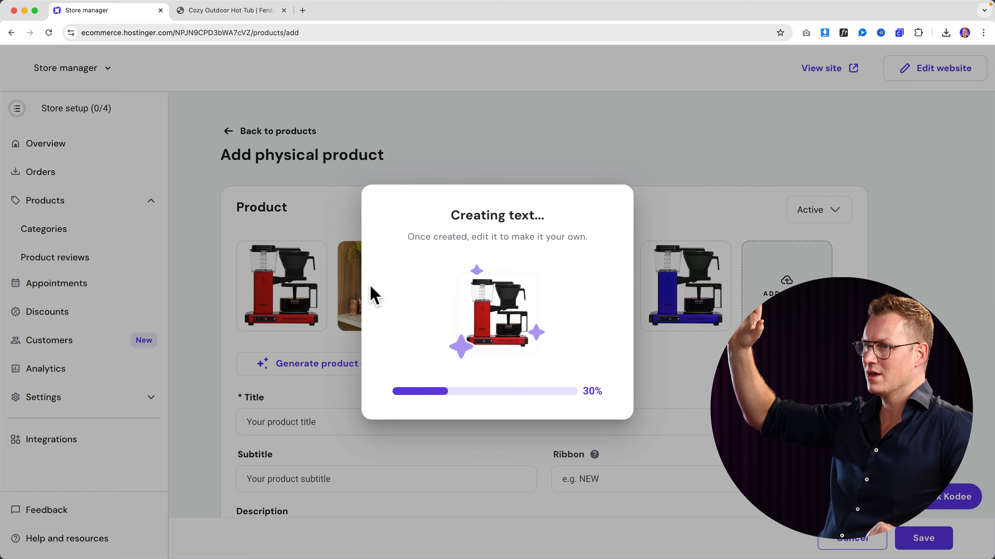
- Scroll the AI-filled Moccamaster Select Coffee Maker form and open AI Writer for the description
{"action": "scroll", "coordinate": [509, 314], "scroll_direction": "down", "scroll_amount": 8}
{"action": "left_click", "coordinate": [272, 238]}
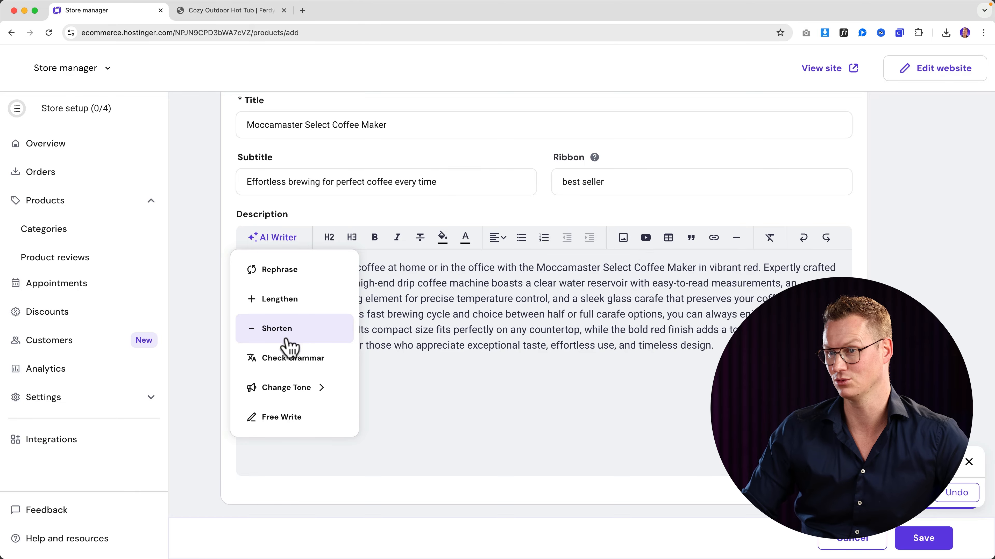
- Try a funny-tone AI rewrite of the description and discard it
{"action": "mouse_move", "coordinate": [288, 392]}
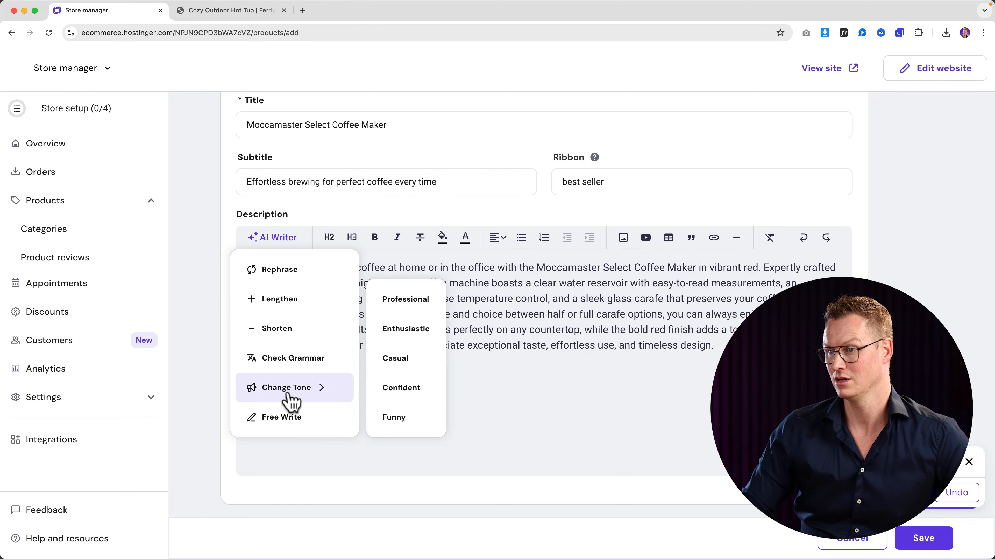
{"action": "left_click", "coordinate": [395, 417]}
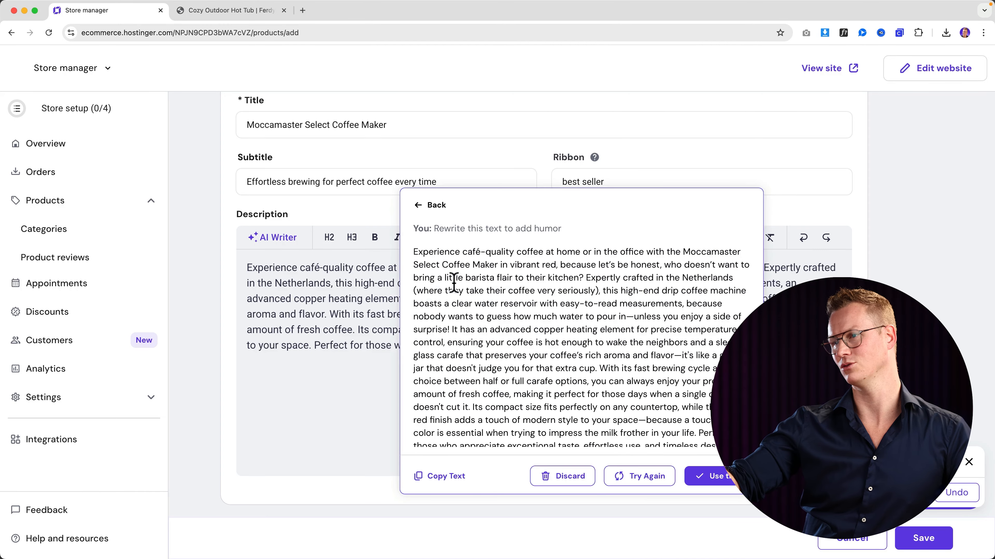
{"action": "scroll", "coordinate": [544, 305], "scroll_direction": "down", "scroll_amount": 1}
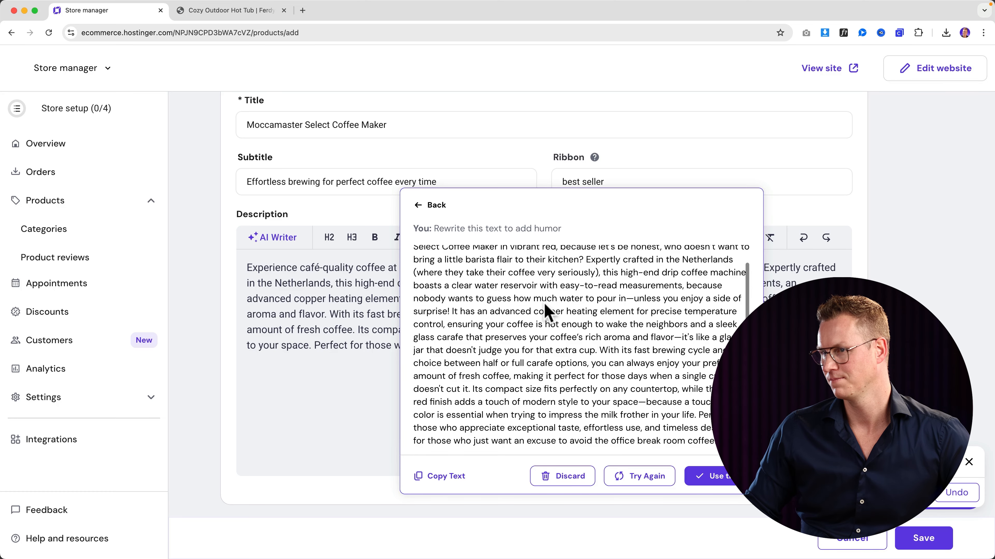
{"action": "scroll", "coordinate": [544, 304], "scroll_direction": "up", "scroll_amount": 1}
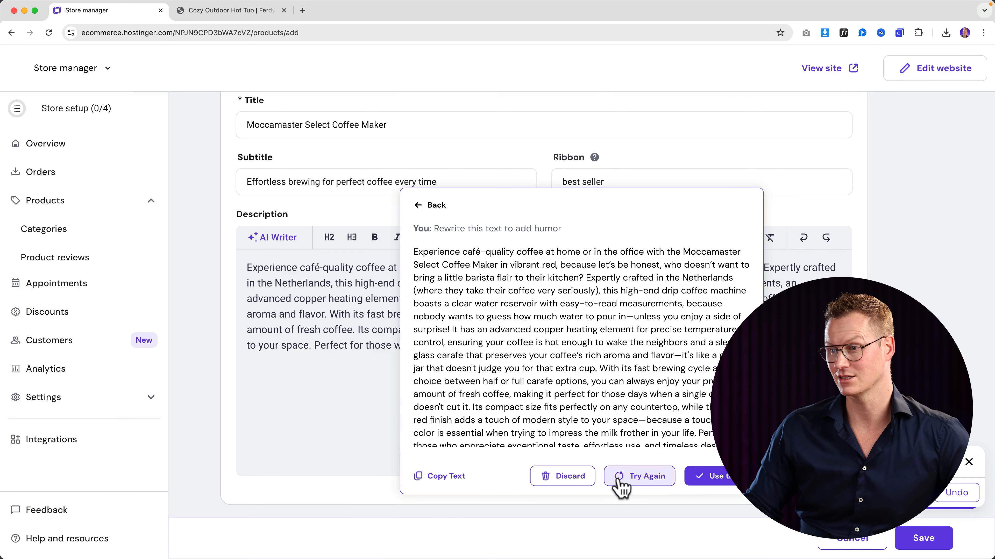
{"action": "left_click", "coordinate": [571, 481]}
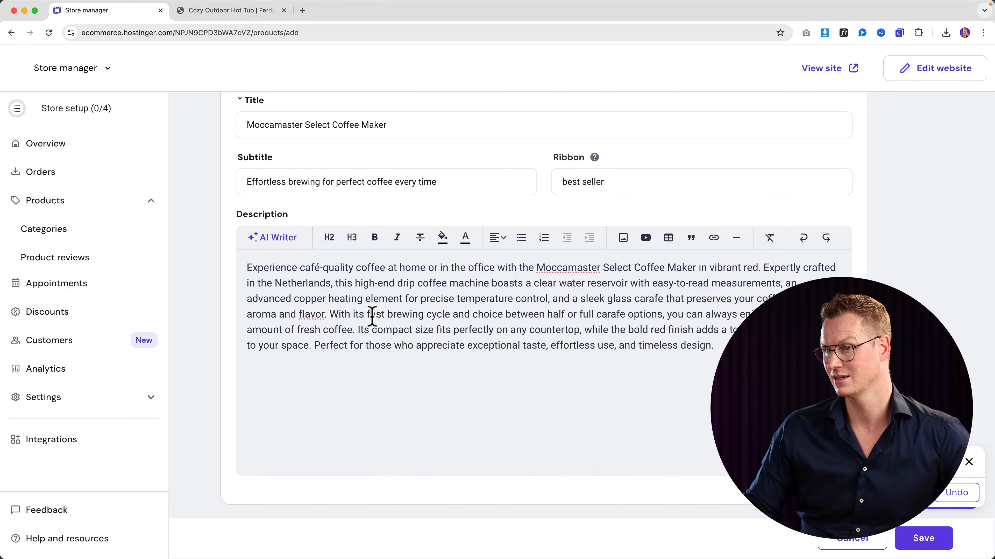
- Try an AI-shortened description, discard it, and scroll down to Pricing showing €220
{"action": "left_click_drag", "start_coordinate": [715, 346], "coordinate": [233, 267]}
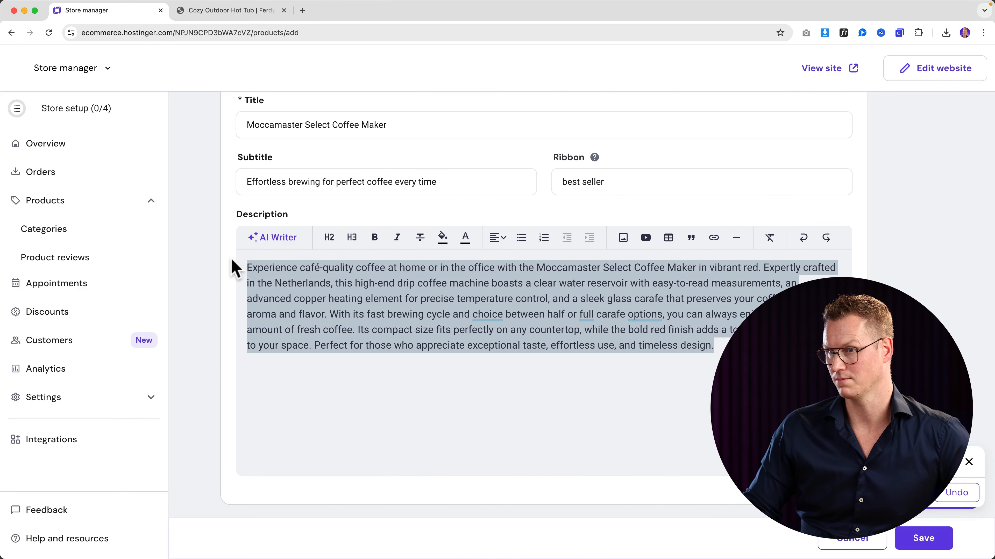
{"action": "left_click", "coordinate": [271, 237]}
{"action": "left_click", "coordinate": [280, 330]}
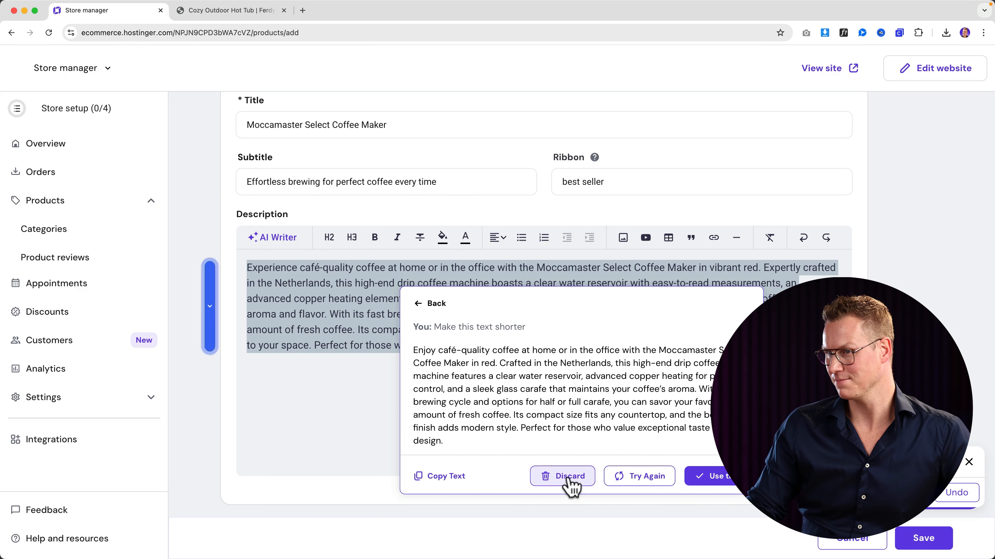
{"action": "left_click", "coordinate": [571, 484]}
{"action": "left_click", "coordinate": [538, 396]}
{"action": "scroll", "coordinate": [579, 378], "scroll_direction": "down", "scroll_amount": 10}
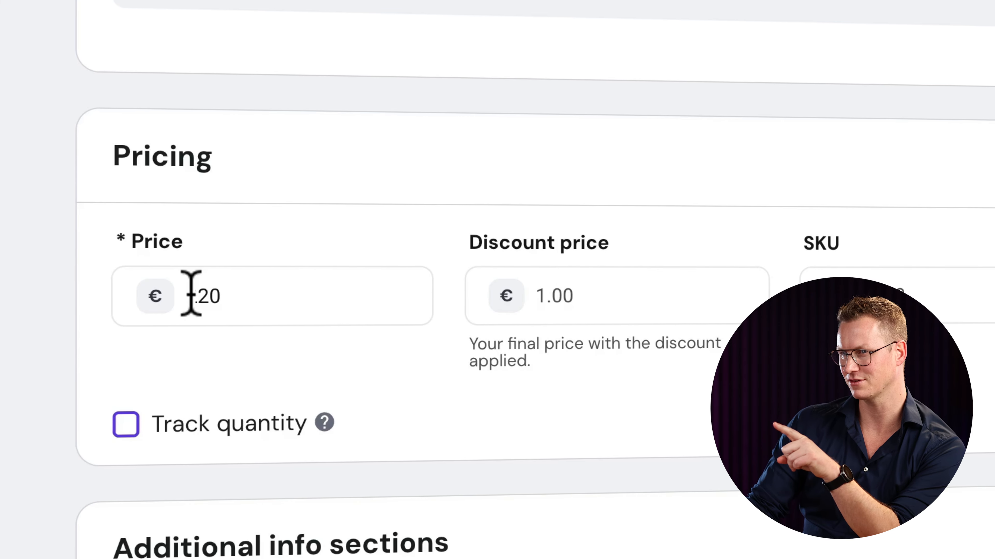
- Change the coffee maker's price from 220 to 449
{"action": "left_click_drag", "start_coordinate": [188, 294], "coordinate": [227, 295]}
{"action": "left_click", "coordinate": [278, 294]}
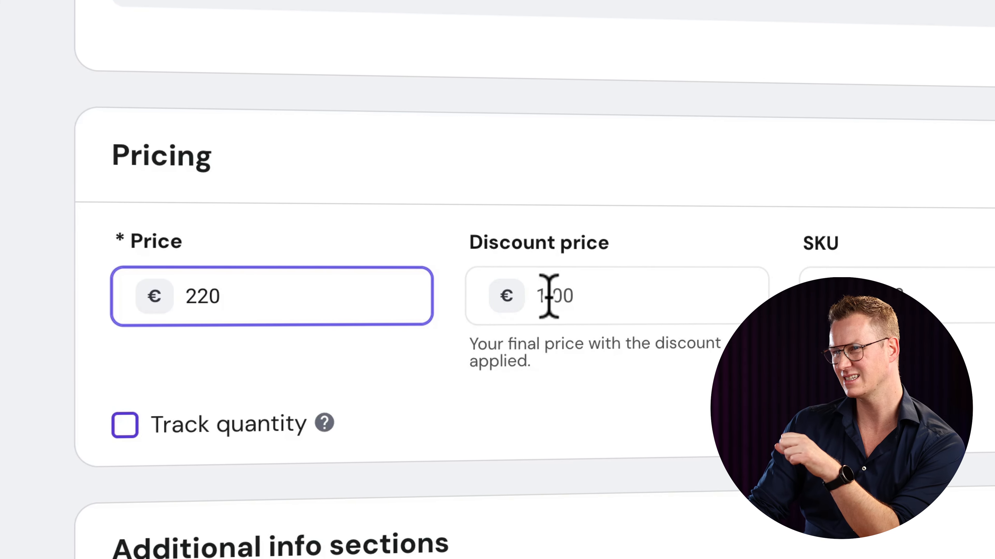
{"action": "left_click", "coordinate": [908, 280]}
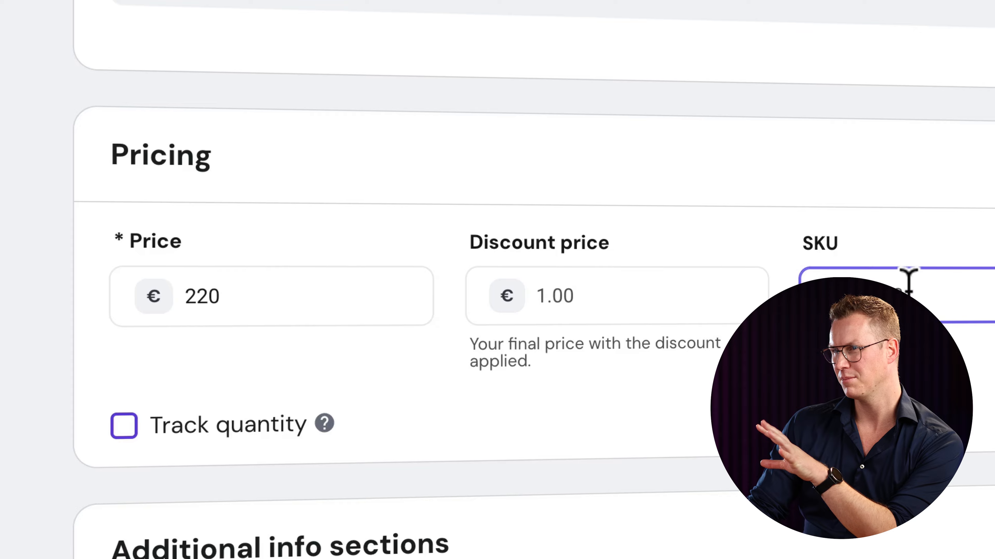
{"action": "left_click", "coordinate": [641, 299]}
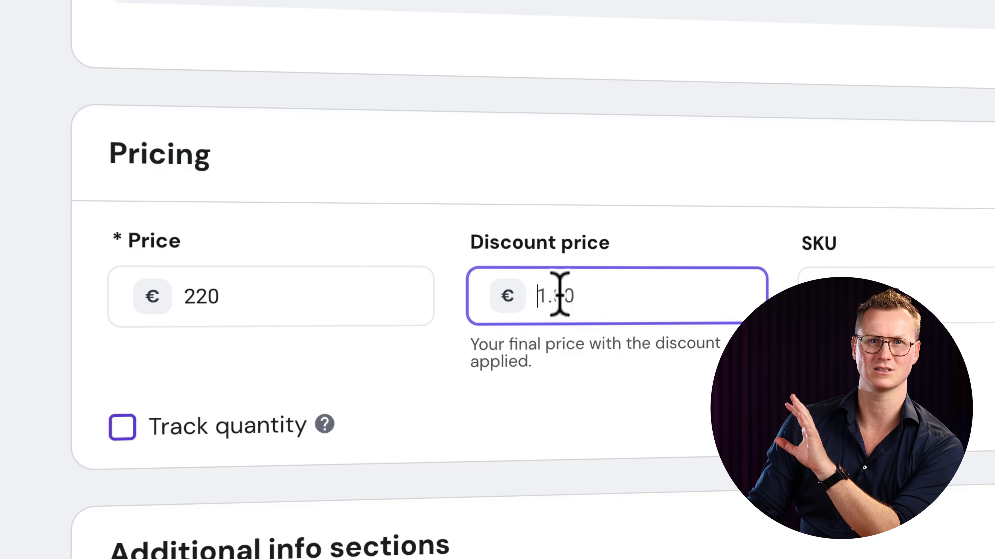
{"action": "left_click", "coordinate": [320, 293]}
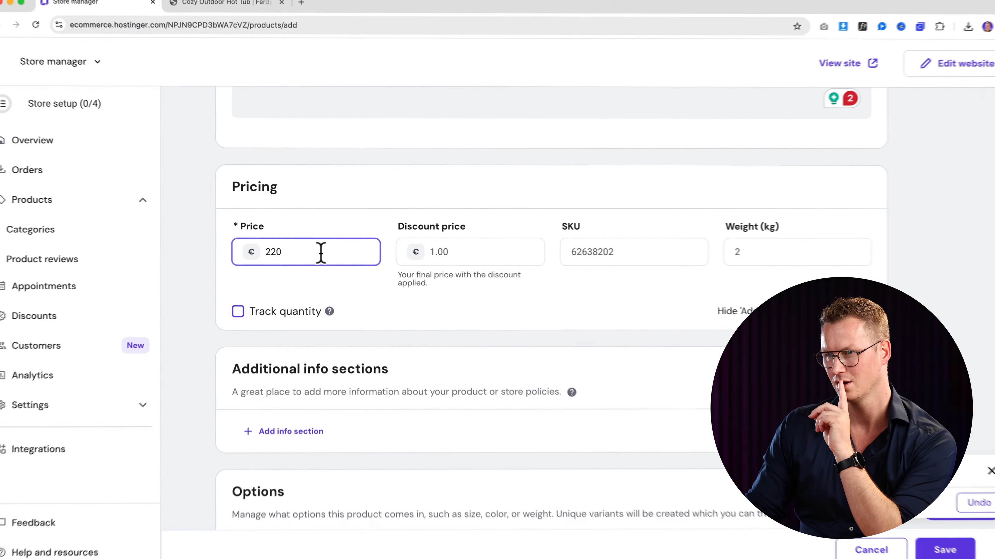
{"action": "scroll", "coordinate": [323, 254], "scroll_direction": "up", "scroll_amount": 10}
{"action": "scroll", "coordinate": [325, 262], "scroll_direction": "up", "scroll_amount": 3}
{"action": "scroll", "coordinate": [324, 254], "scroll_direction": "down", "scroll_amount": 15}
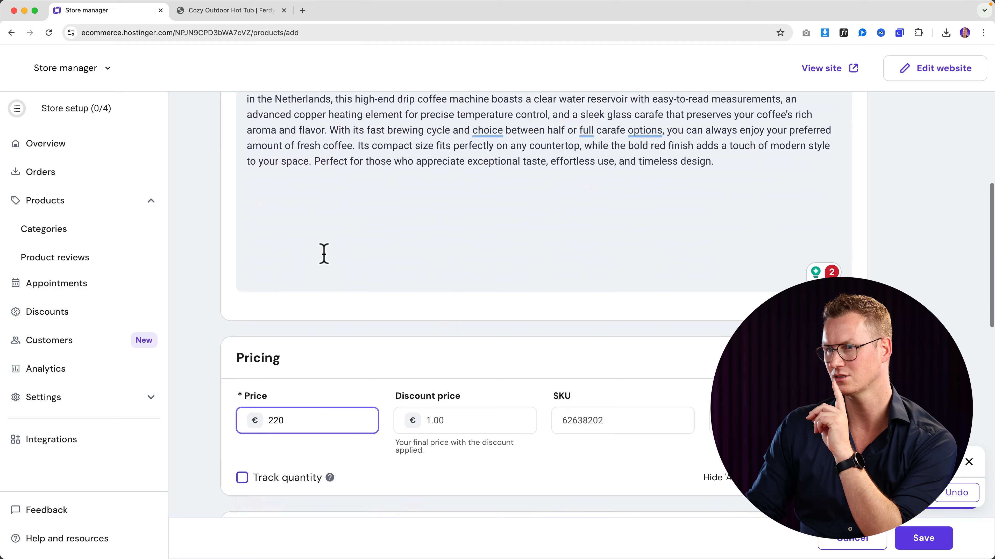
{"action": "double_click", "coordinate": [276, 301]}
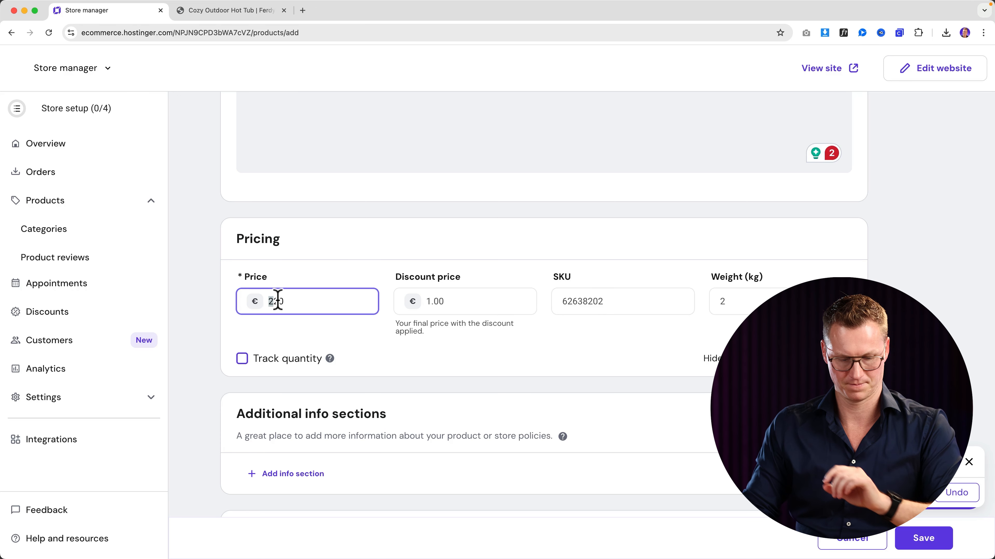
{"action": "type", "text": "449"}
{"action": "key", "text": "Tab"}
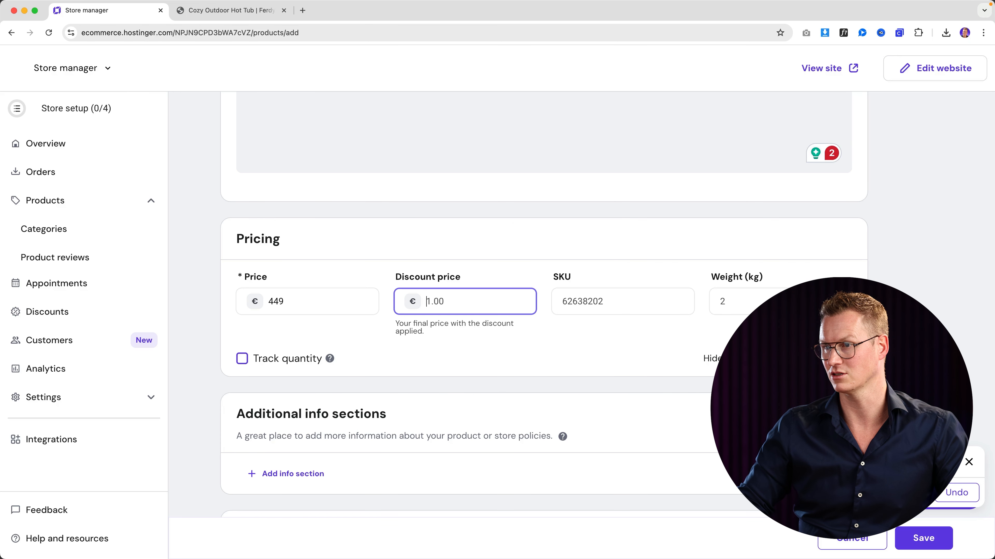
{"action": "key", "text": "Tab"}
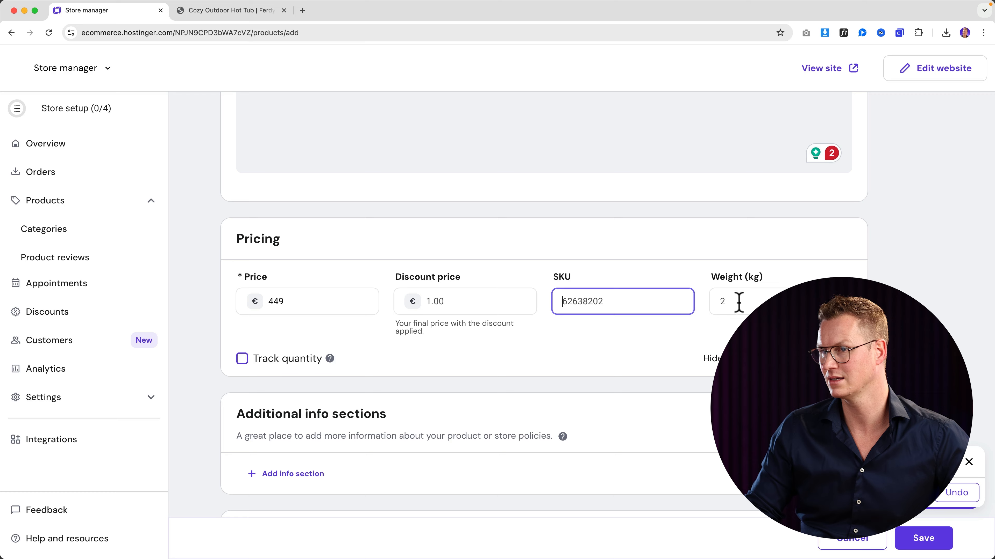
- Turn on quantity and low-stock tracking with a threshold of 2, then save the product
{"action": "left_click", "coordinate": [279, 364]}
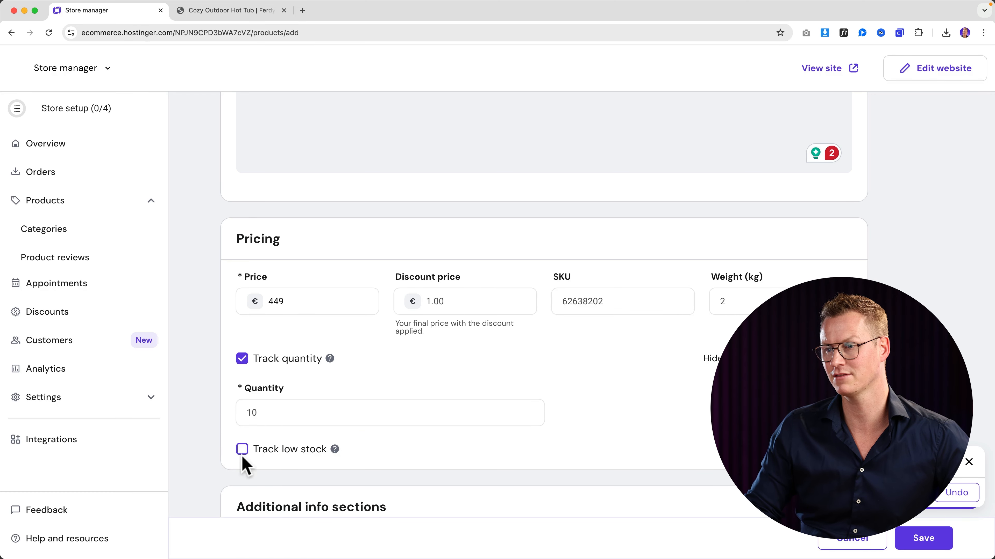
{"action": "left_click", "coordinate": [242, 451]}
{"action": "scroll", "coordinate": [262, 445], "scroll_direction": "down", "scroll_amount": 2}
{"action": "left_click", "coordinate": [285, 437]}
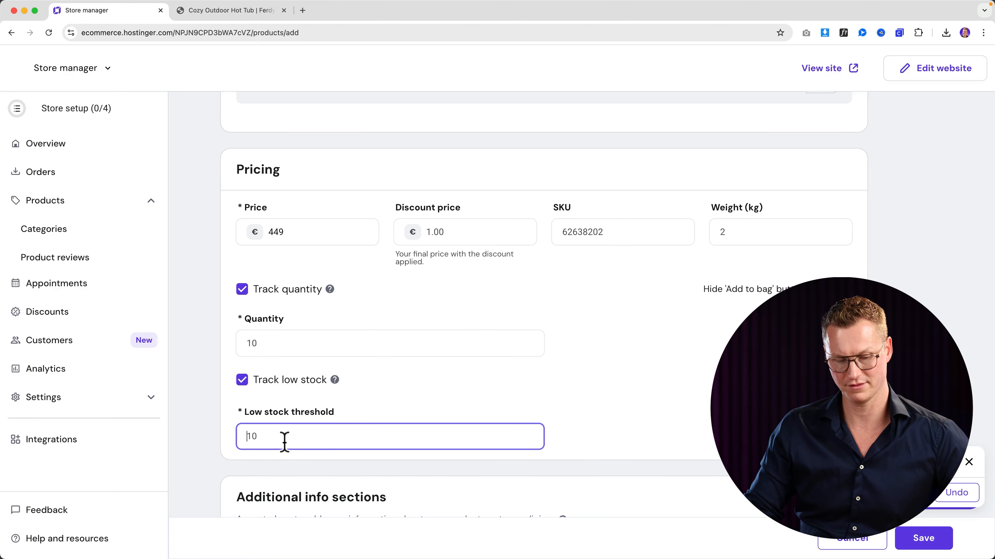
{"action": "type", "text": "2"}
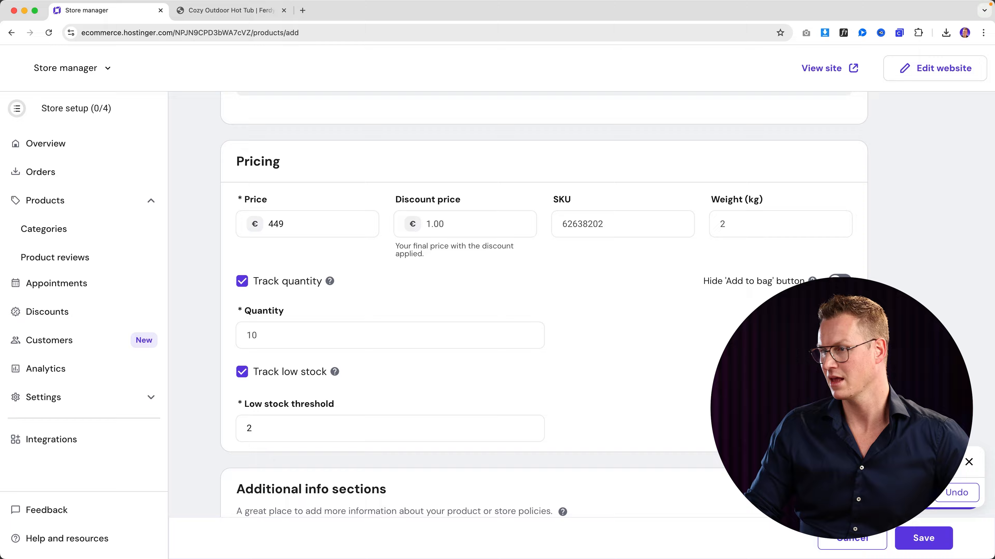
{"action": "left_click", "coordinate": [921, 539]}
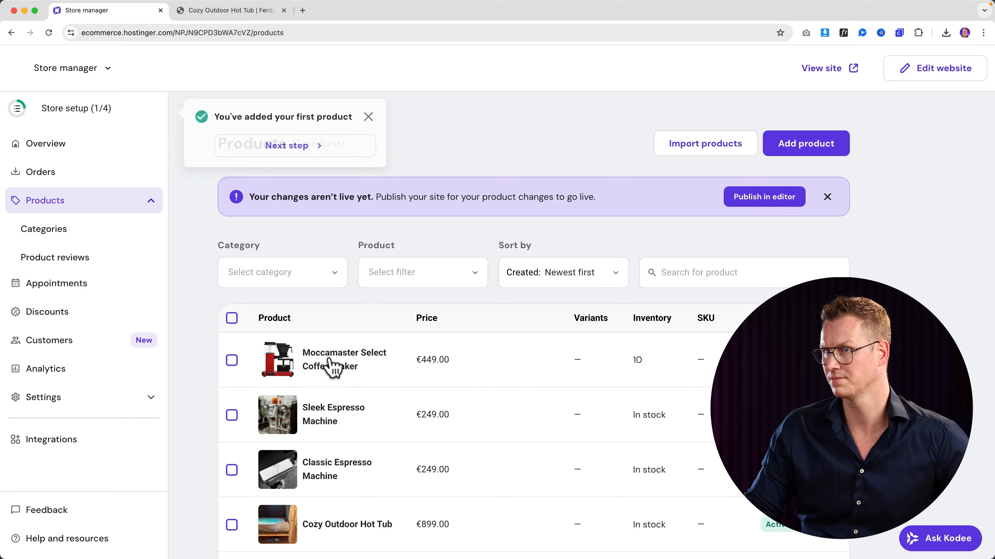
- View the Moccamaster in the live store and browse its gallery to the green photo
{"action": "left_click", "coordinate": [353, 360]}
{"action": "left_click", "coordinate": [713, 211]}
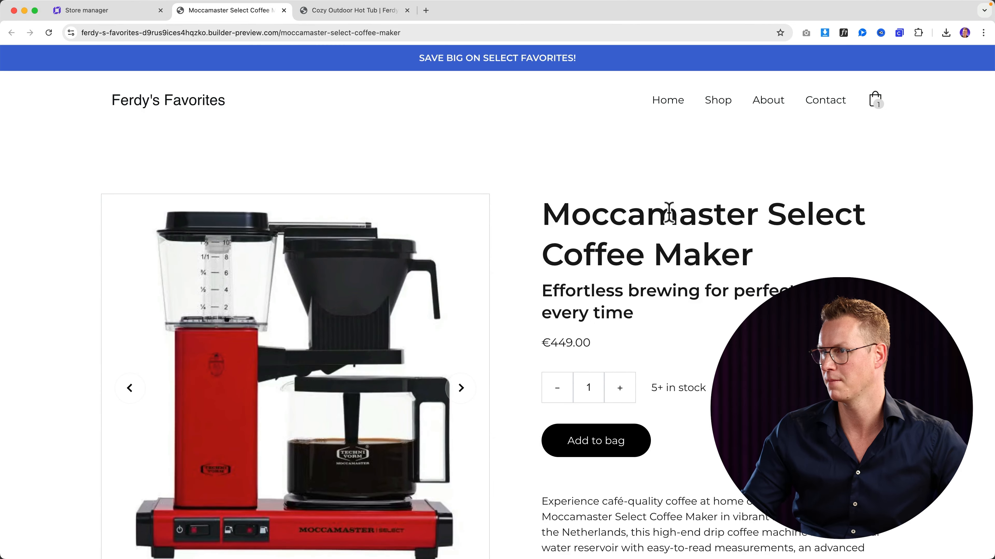
{"action": "scroll", "coordinate": [597, 229], "scroll_direction": "down", "scroll_amount": 3}
{"action": "left_click", "coordinate": [470, 286]}
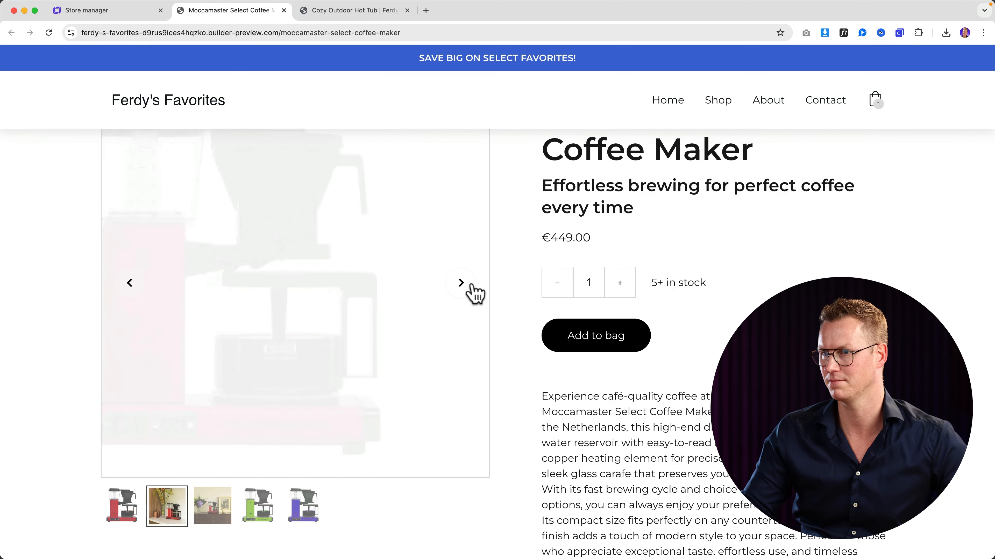
{"action": "left_click", "coordinate": [470, 286]}
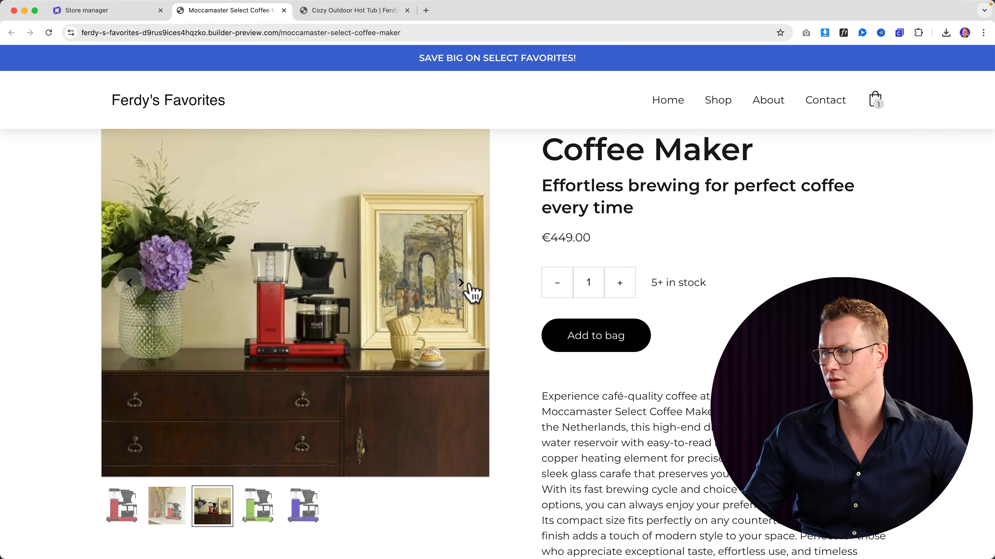
{"action": "left_click", "coordinate": [469, 286]}
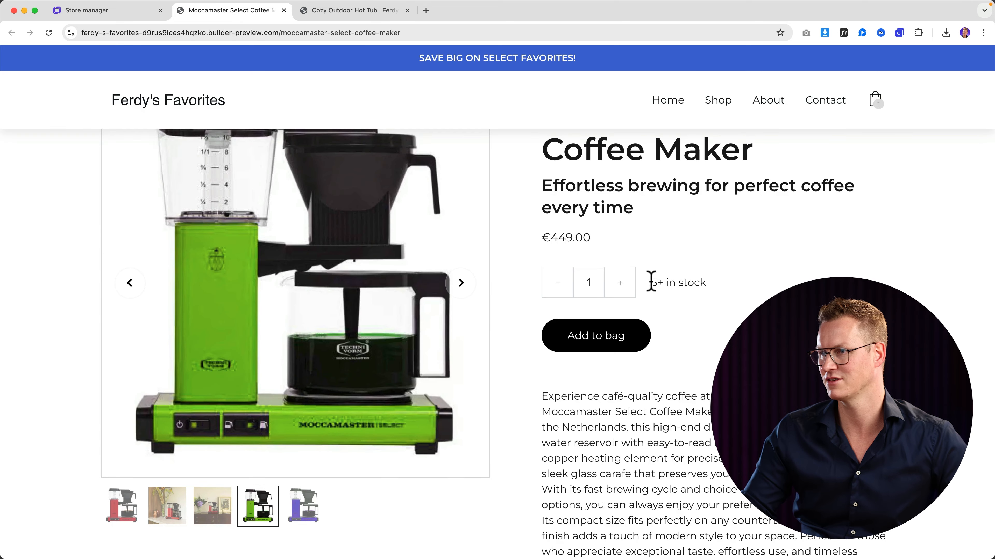
- Add the coffee maker to the bag, then close the bag and the storefront preview
{"action": "left_click", "coordinate": [604, 341]}
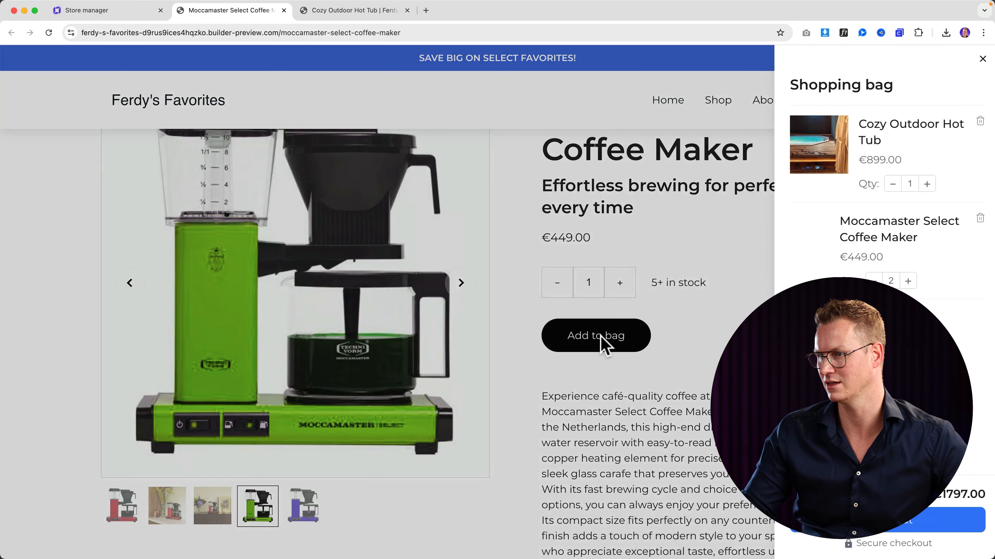
{"action": "left_click", "coordinate": [975, 63]}
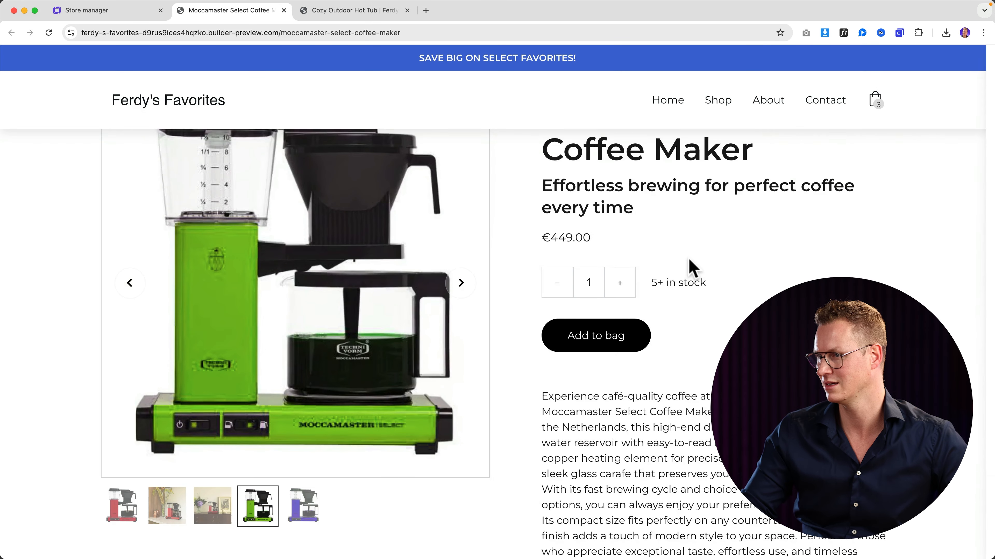
{"action": "scroll", "coordinate": [688, 258], "scroll_direction": "down", "scroll_amount": 10}
{"action": "scroll", "coordinate": [688, 267], "scroll_direction": "down", "scroll_amount": 5}
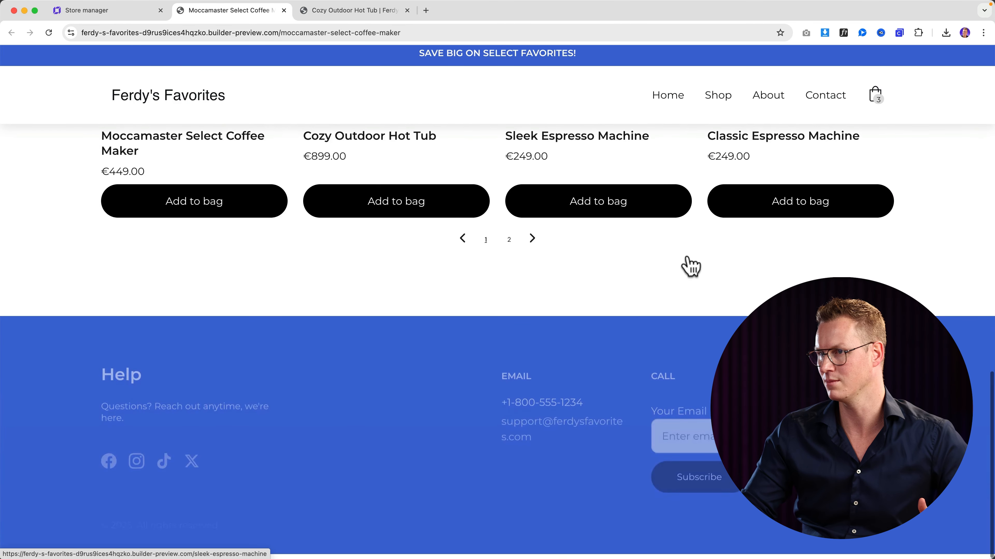
{"action": "scroll", "coordinate": [686, 263], "scroll_direction": "up", "scroll_amount": 20}
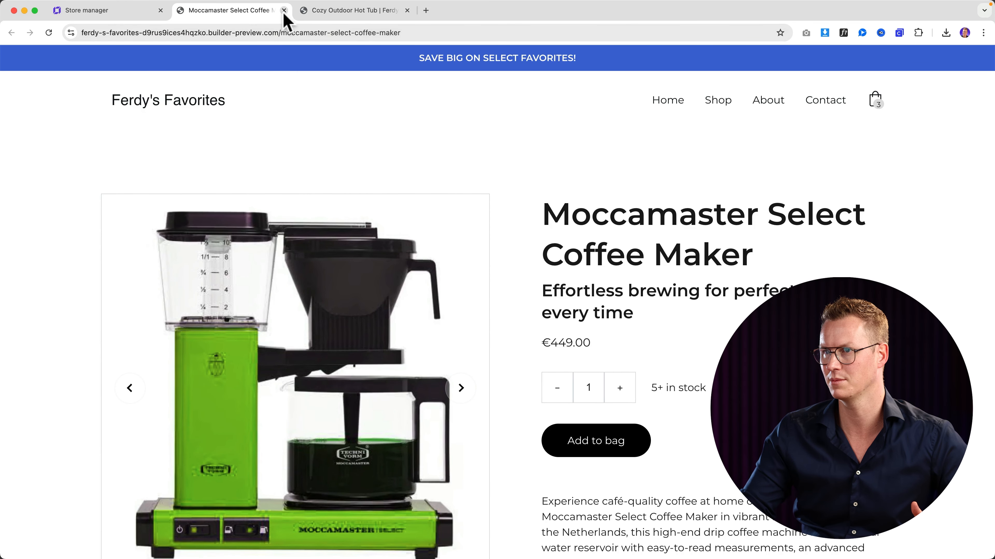
{"action": "left_click", "coordinate": [284, 11]}
- Close the hot tub preview and save the store's measurement system as Imperial (oz, in)
{"action": "left_click", "coordinate": [284, 11]}
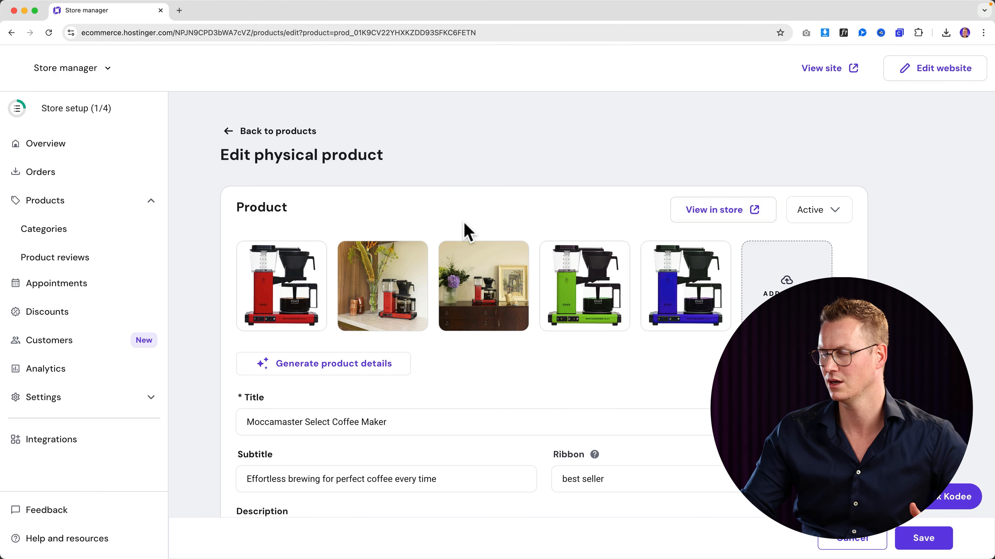
{"action": "scroll", "coordinate": [468, 229], "scroll_direction": "down", "scroll_amount": 15}
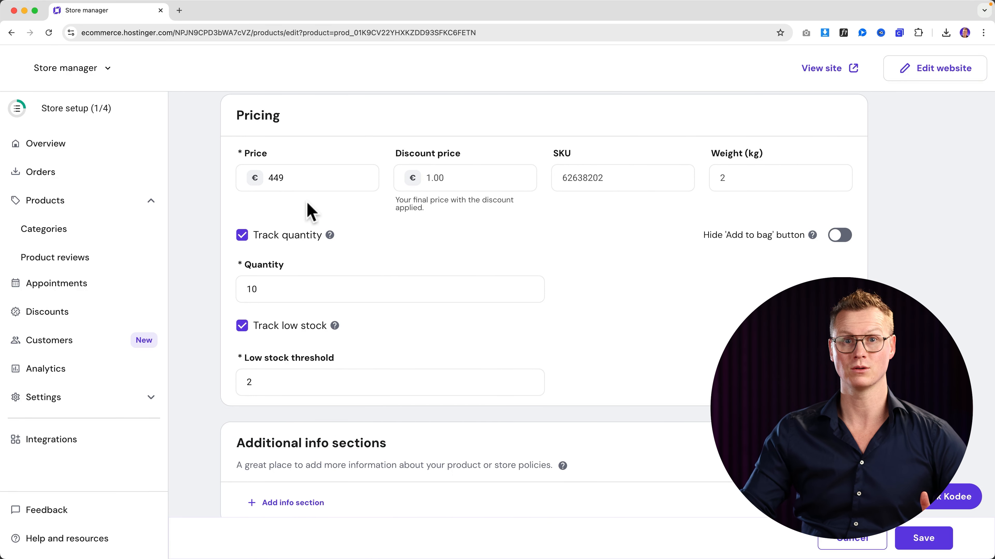
{"action": "left_click", "coordinate": [57, 410]}
{"action": "scroll", "coordinate": [509, 353], "scroll_direction": "down", "scroll_amount": 10}
{"action": "left_click", "coordinate": [157, 439]}
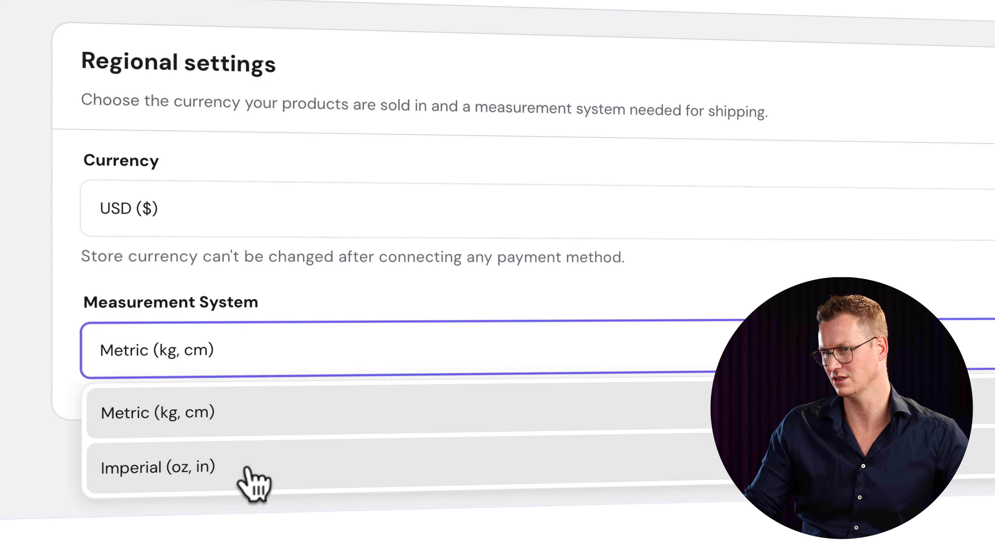
{"action": "left_click", "coordinate": [235, 470]}
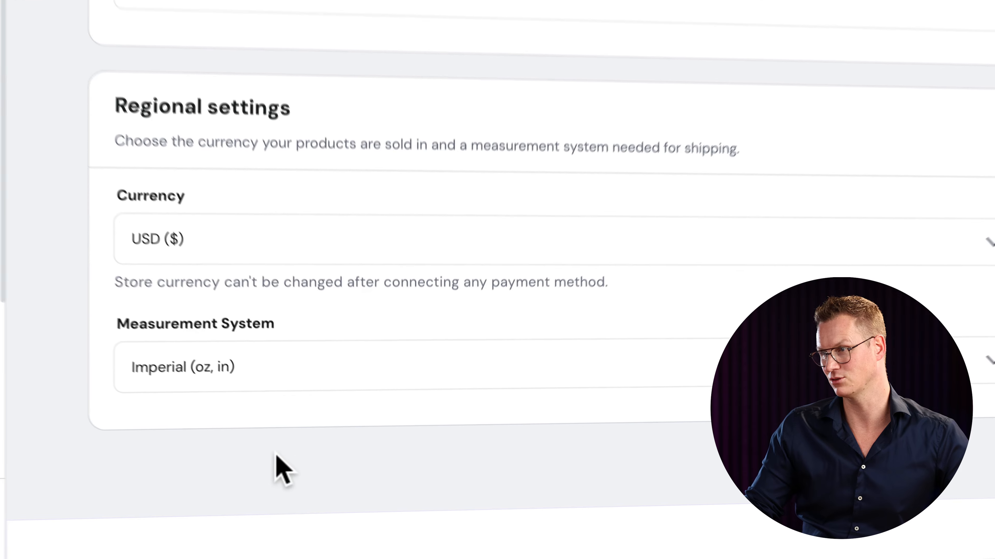
{"action": "left_click", "coordinate": [955, 536]}
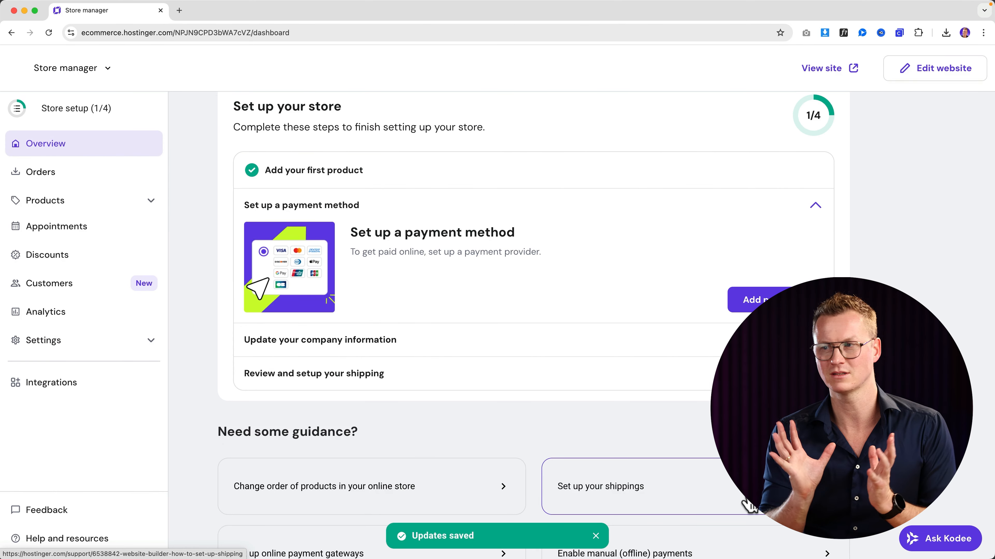
- Open the Moccamaster Select Coffee Maker from the Products list
{"action": "left_click", "coordinate": [103, 214]}
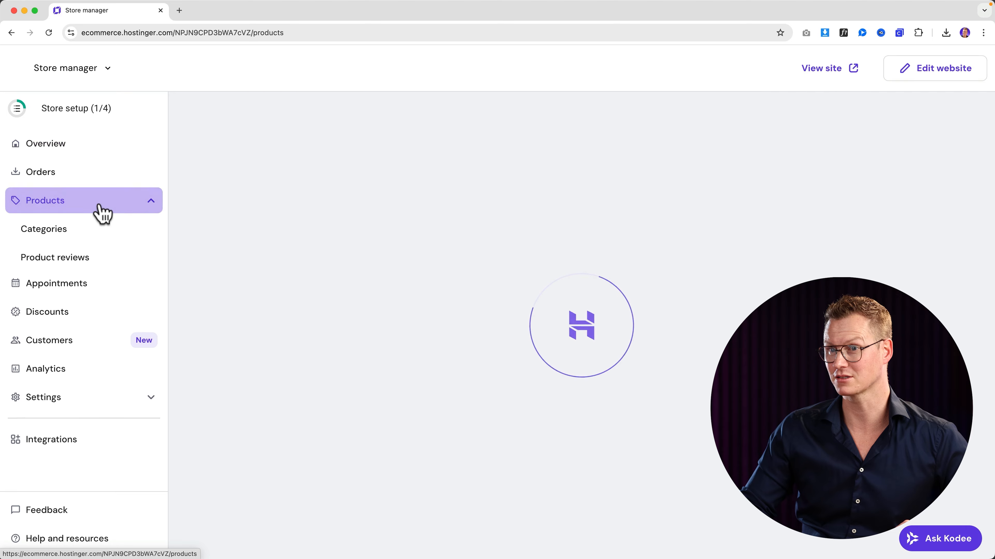
{"action": "left_click", "coordinate": [346, 298]}
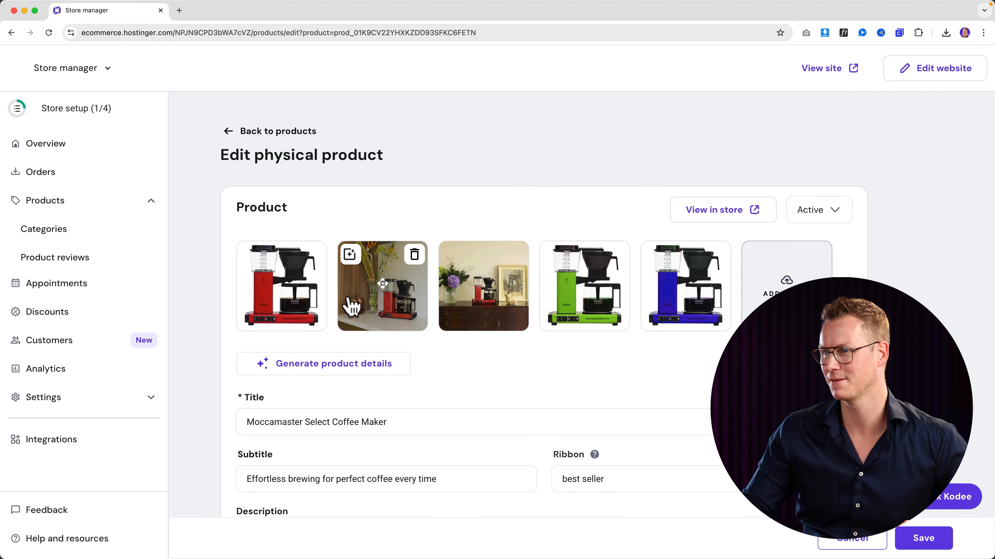
{"action": "scroll", "coordinate": [399, 368], "scroll_direction": "down", "scroll_amount": 6}
{"action": "scroll", "coordinate": [399, 365], "scroll_direction": "down", "scroll_amount": 14}
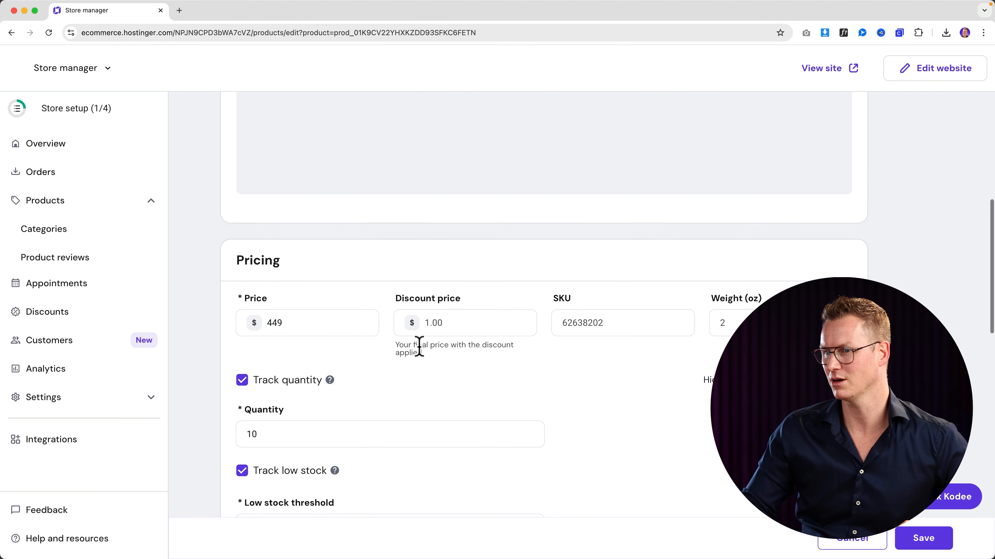
{"action": "scroll", "coordinate": [422, 355], "scroll_direction": "down", "scroll_amount": 3}
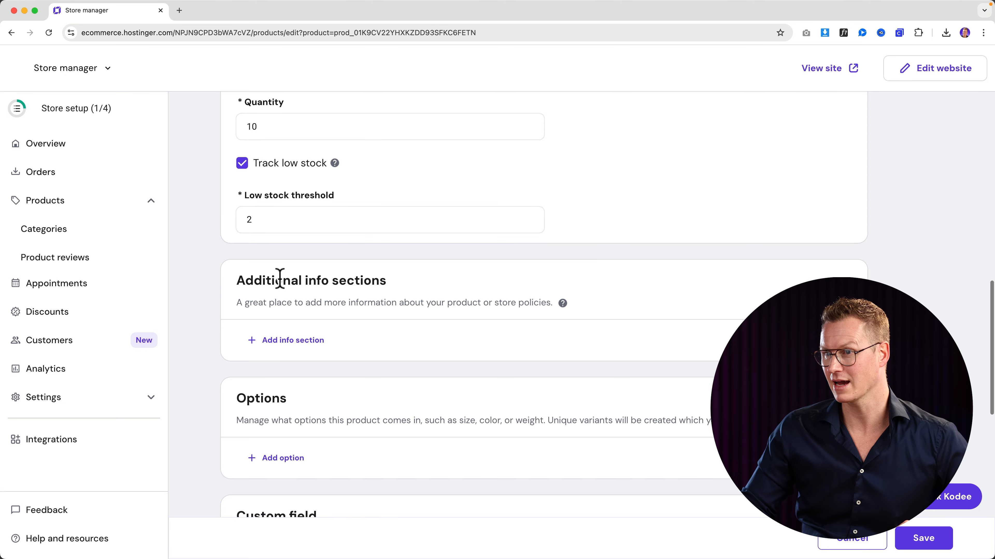
- Add a 'Sizes' info section reading 'Say something about the measurements' and save the product
{"action": "left_click", "coordinate": [292, 340]}
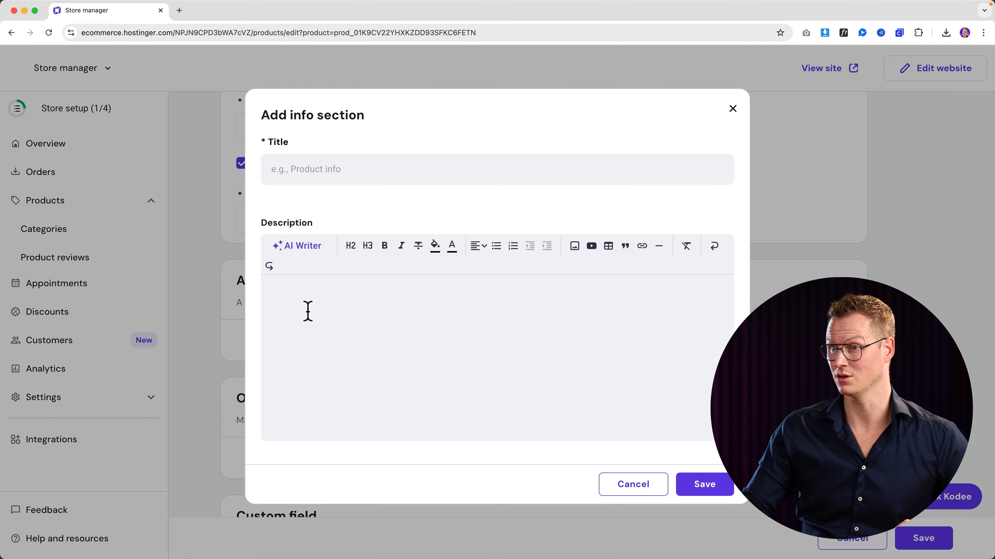
{"action": "type", "text": "Sizes"}
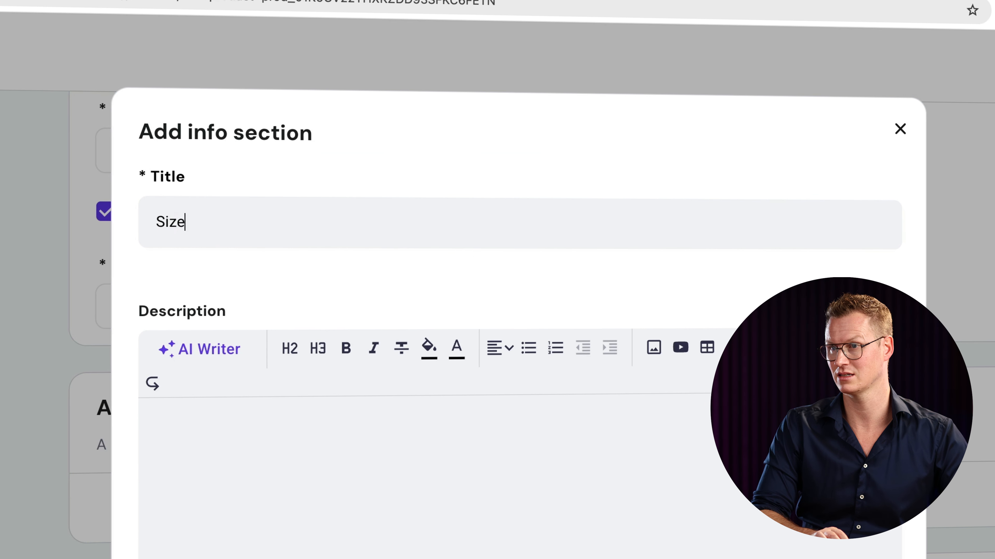
{"action": "key", "text": "Tab"}
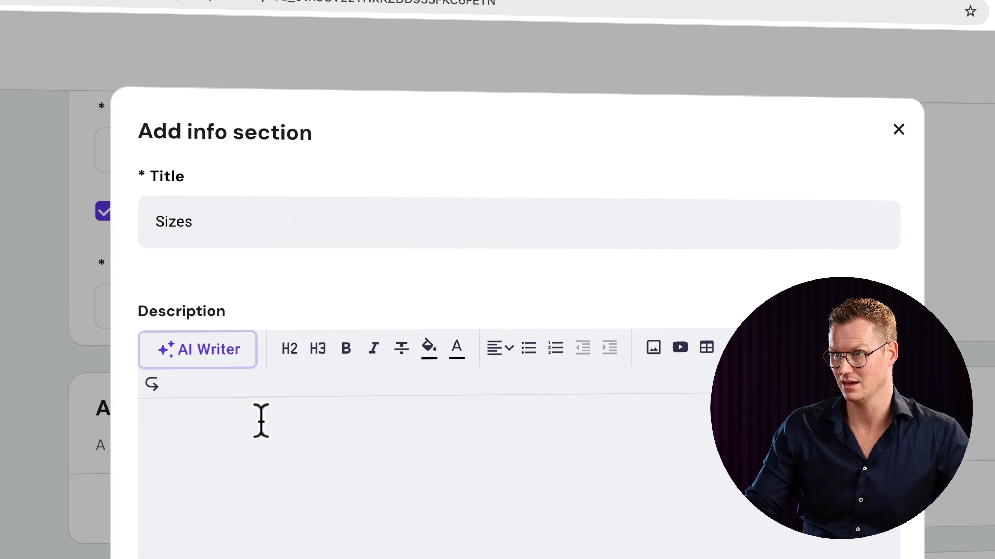
{"action": "left_click", "coordinate": [261, 421]}
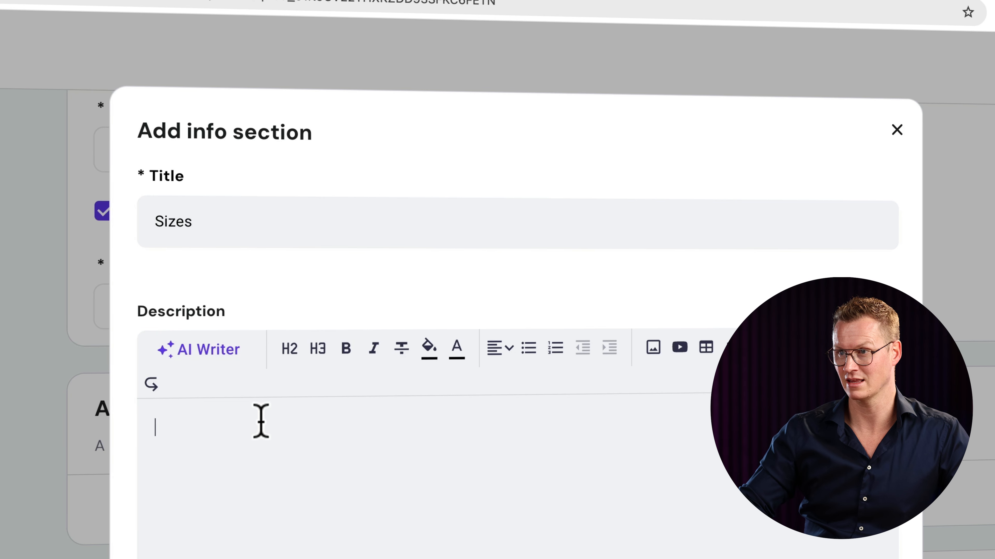
{"action": "type", "text": "Say something "}
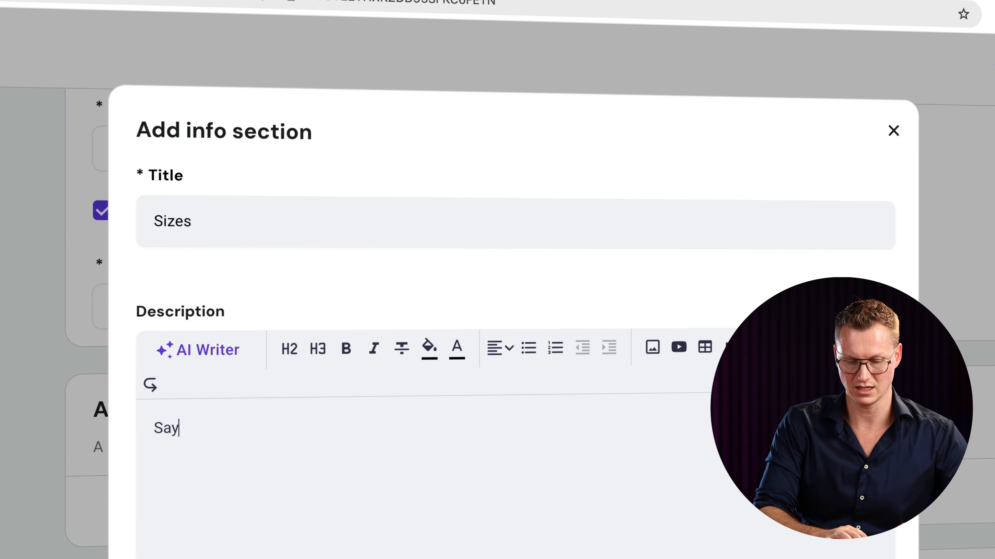
{"action": "type", "text": "about the meaasur"}
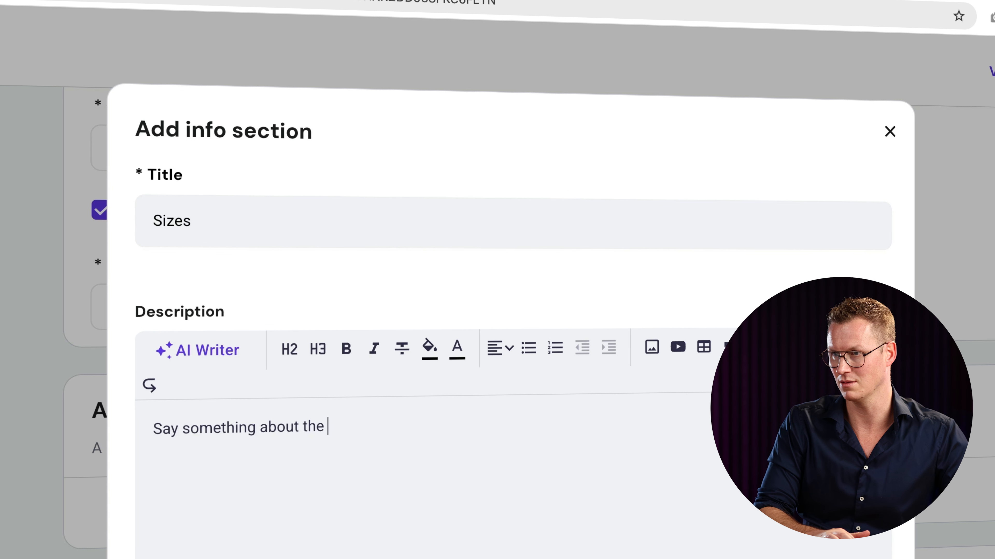
{"action": "key", "text": "BackSpace"}
{"action": "key", "text": "BackSpace"}
{"action": "key", "text": "BackSpace"}
{"action": "key", "text": "BackSpace"}
{"action": "type", "text": "surements"}
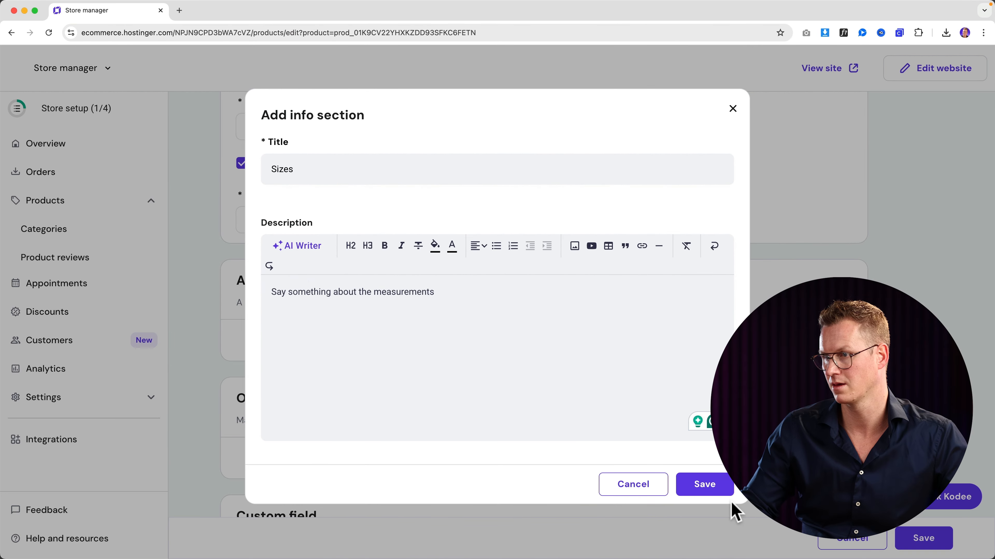
{"action": "left_click", "coordinate": [719, 488]}
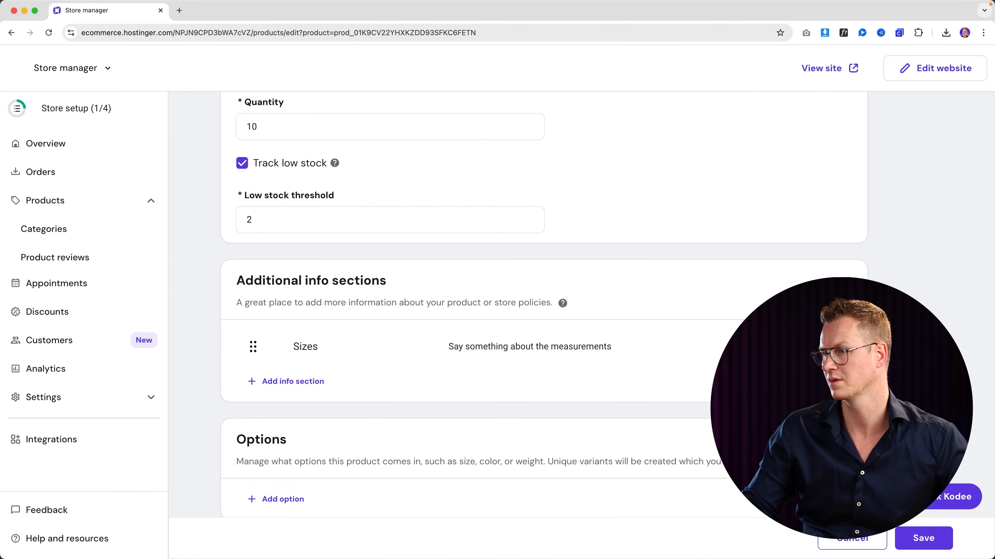
{"action": "left_click", "coordinate": [923, 536]}
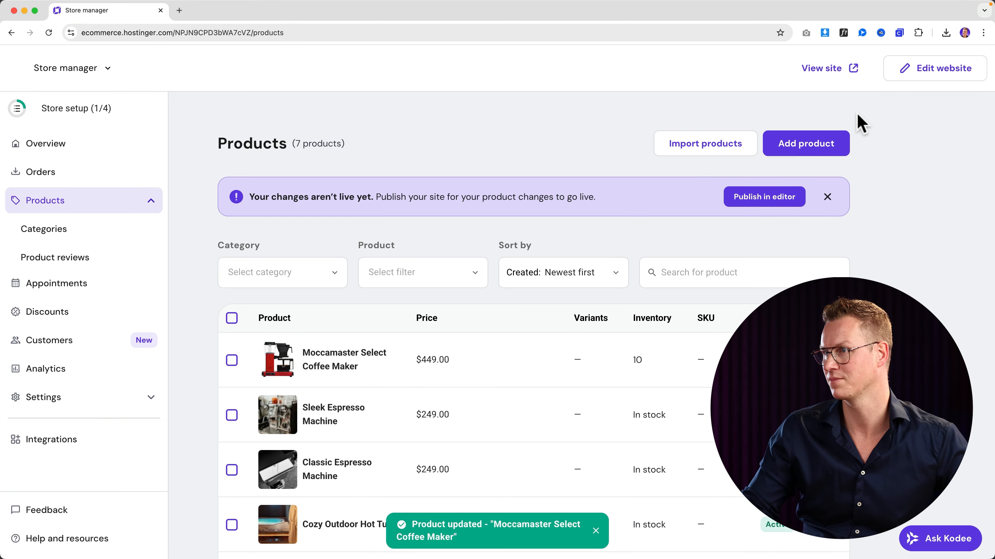
- Open the Moccamaster page from the live site's Shop in a new tab, then return to Store manager
{"action": "left_click", "coordinate": [824, 71]}
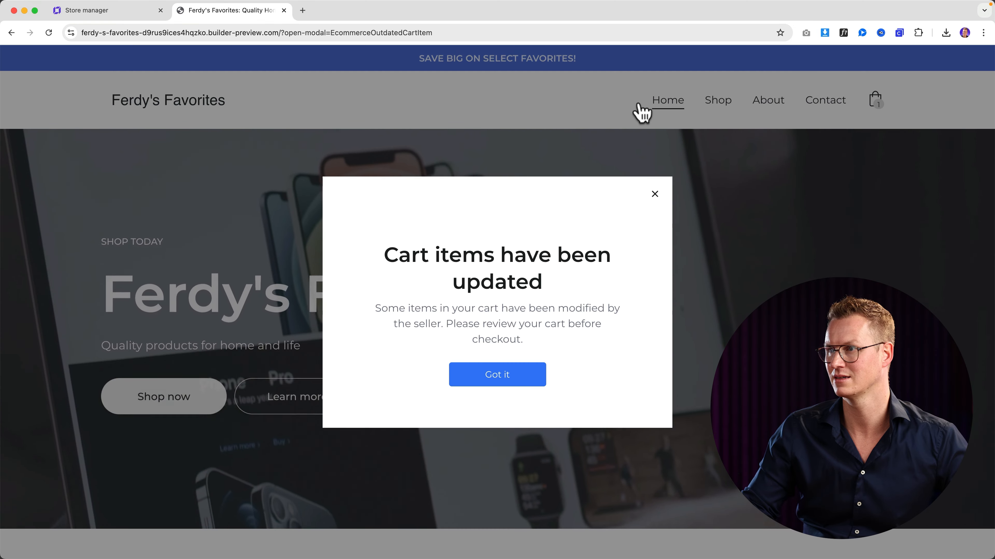
{"action": "left_click", "coordinate": [662, 194]}
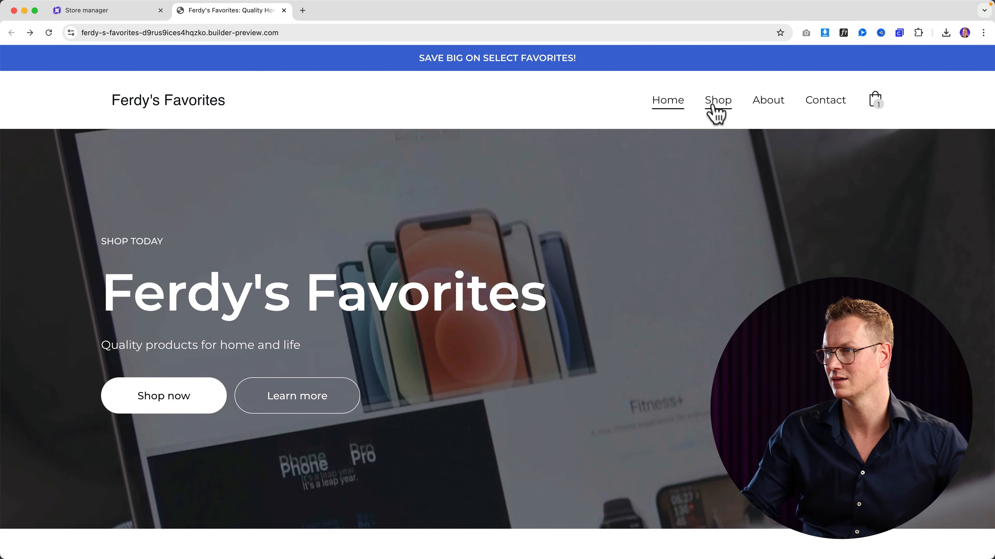
{"action": "left_click", "coordinate": [715, 103]}
{"action": "left_click", "coordinate": [210, 320]}
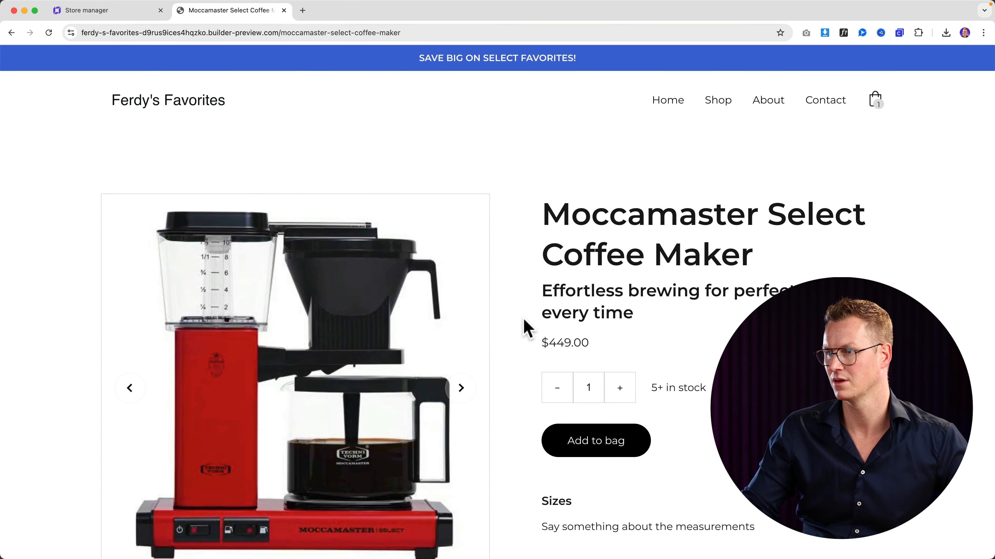
{"action": "scroll", "coordinate": [524, 329], "scroll_direction": "down", "scroll_amount": 4}
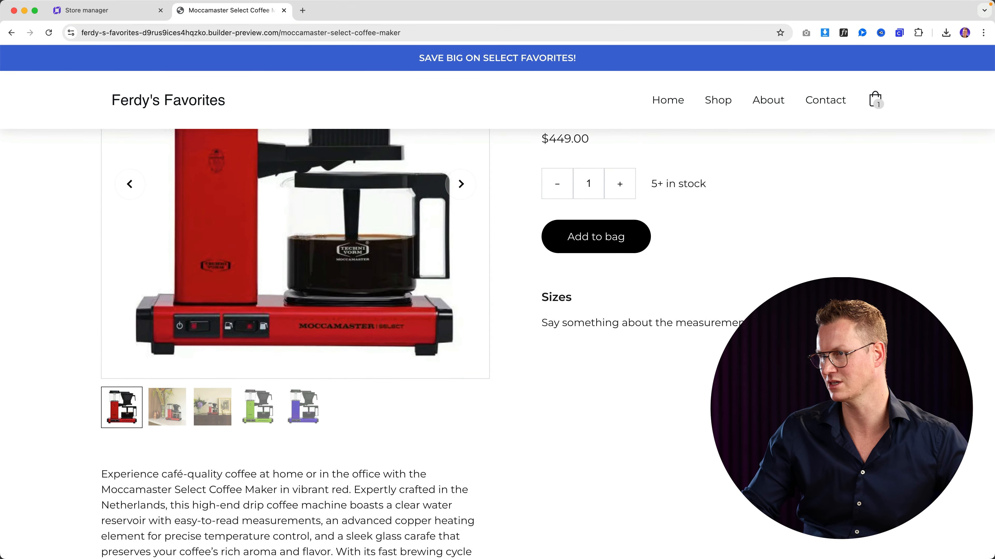
{"action": "left_click", "coordinate": [127, 11]}
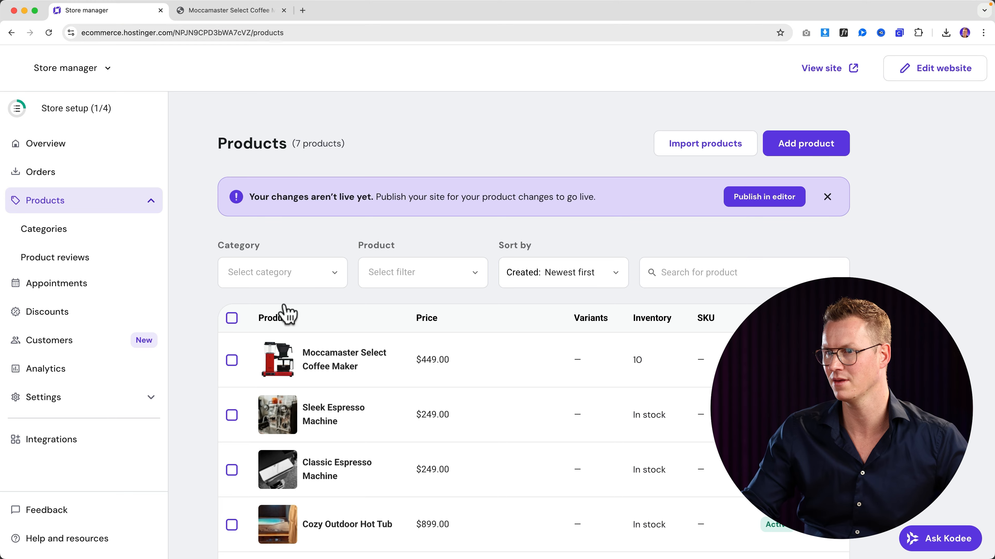
- Open the Moccamaster product and scroll down to its options area
{"action": "left_click", "coordinate": [325, 360]}
{"action": "scroll", "coordinate": [327, 372], "scroll_direction": "down", "scroll_amount": 10}
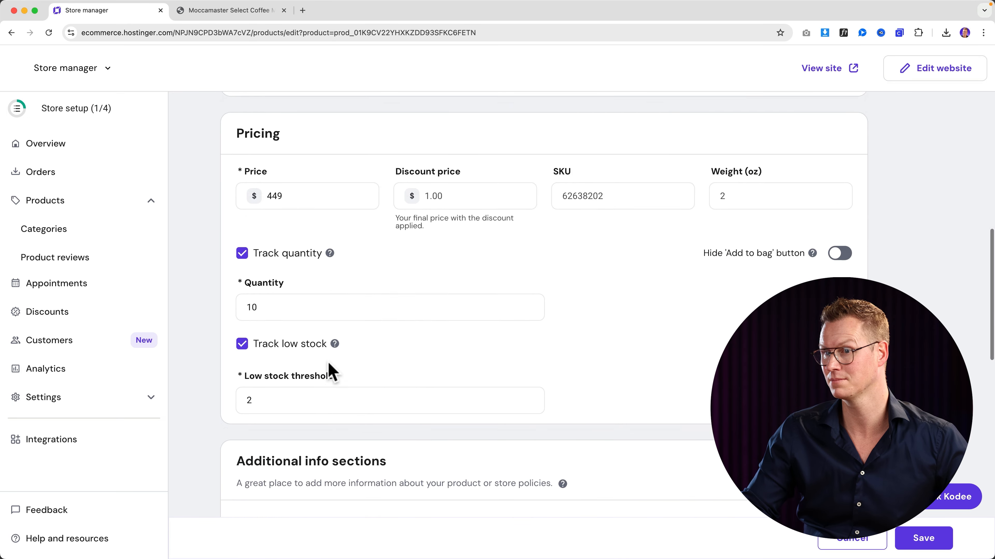
{"action": "scroll", "coordinate": [333, 366], "scroll_direction": "down", "scroll_amount": 6}
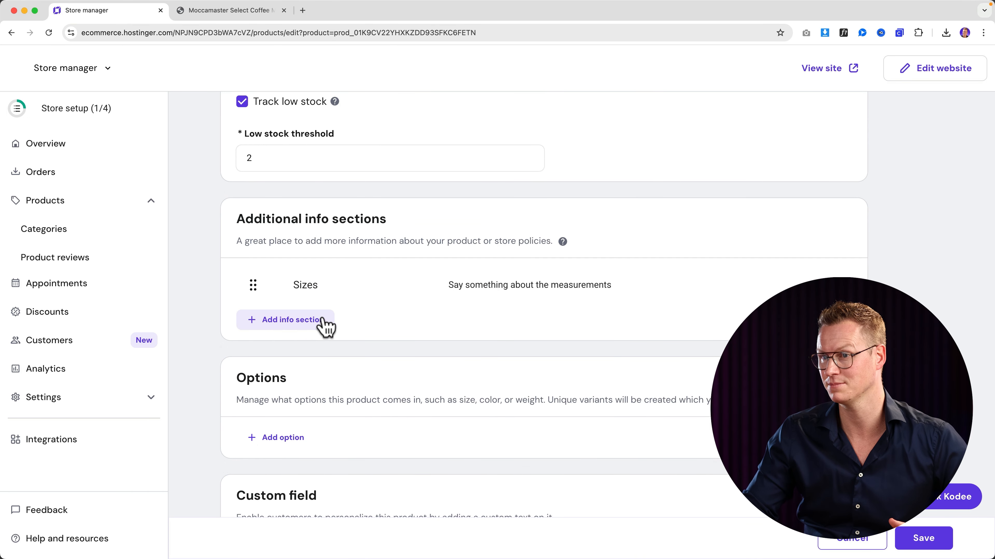
{"action": "scroll", "coordinate": [422, 325], "scroll_direction": "down", "scroll_amount": 3}
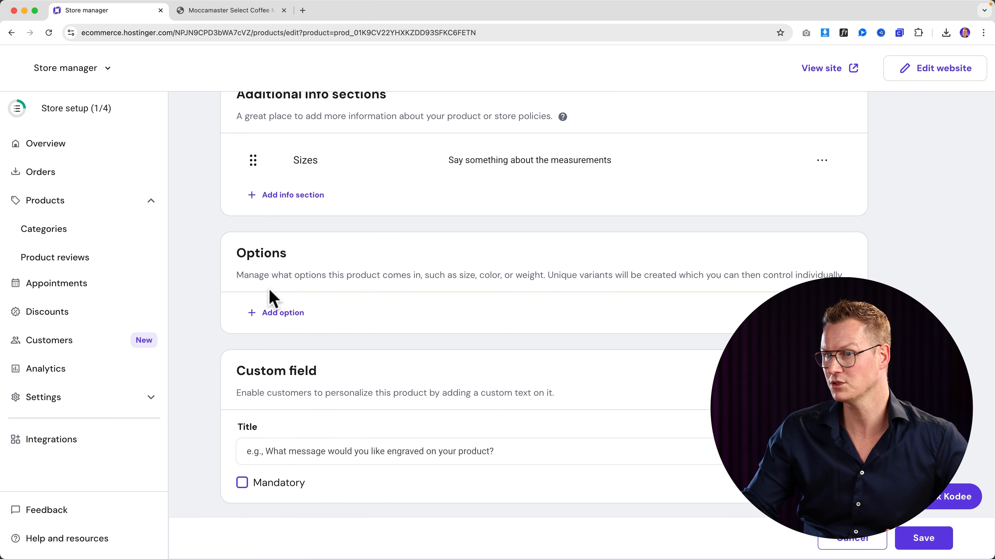
{"action": "left_click_drag", "start_coordinate": [285, 276], "coordinate": [424, 298]}
{"action": "left_click", "coordinate": [427, 301]}
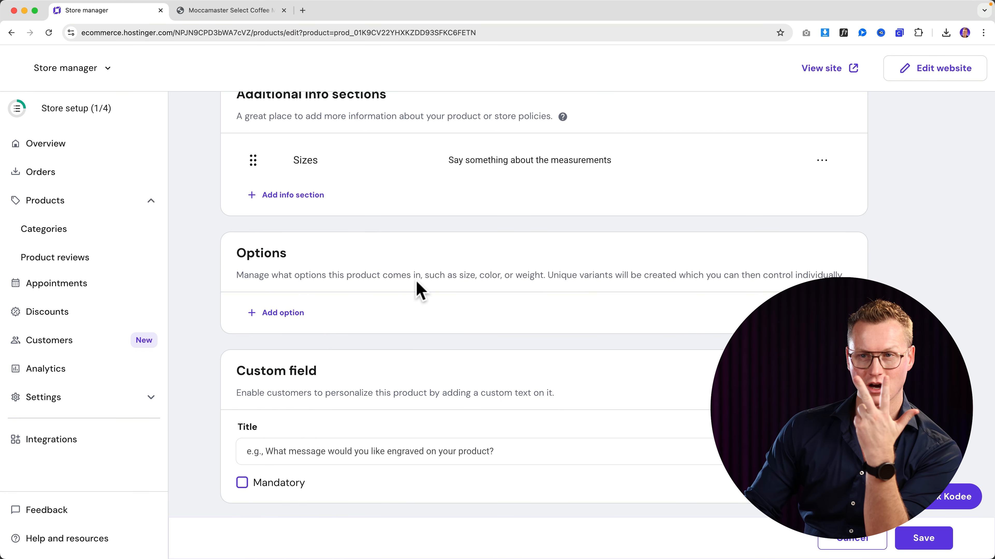
- Add a Color option with values Red, Green and Blue and save it
{"action": "left_click", "coordinate": [282, 313]}
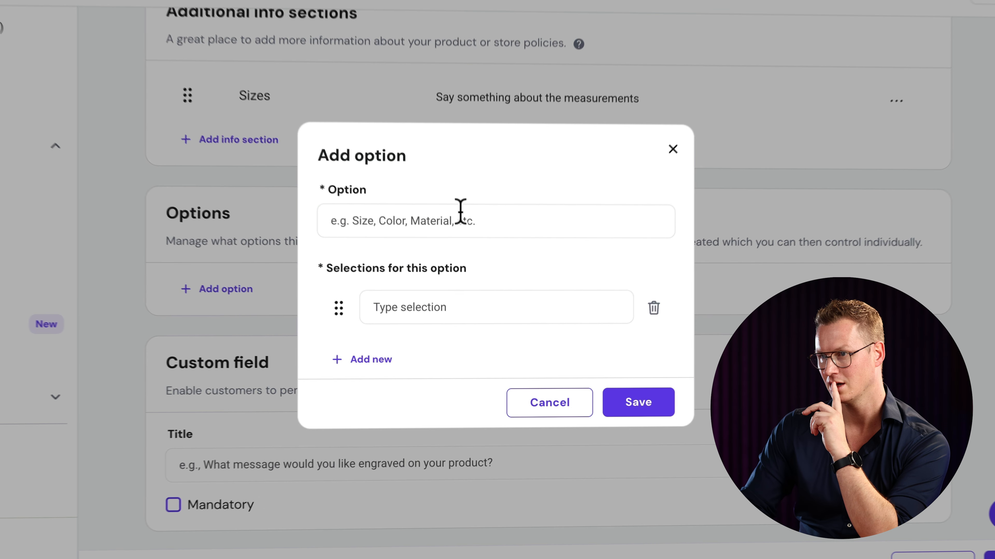
{"action": "left_click", "coordinate": [461, 211]}
{"action": "type", "text": "Color"}
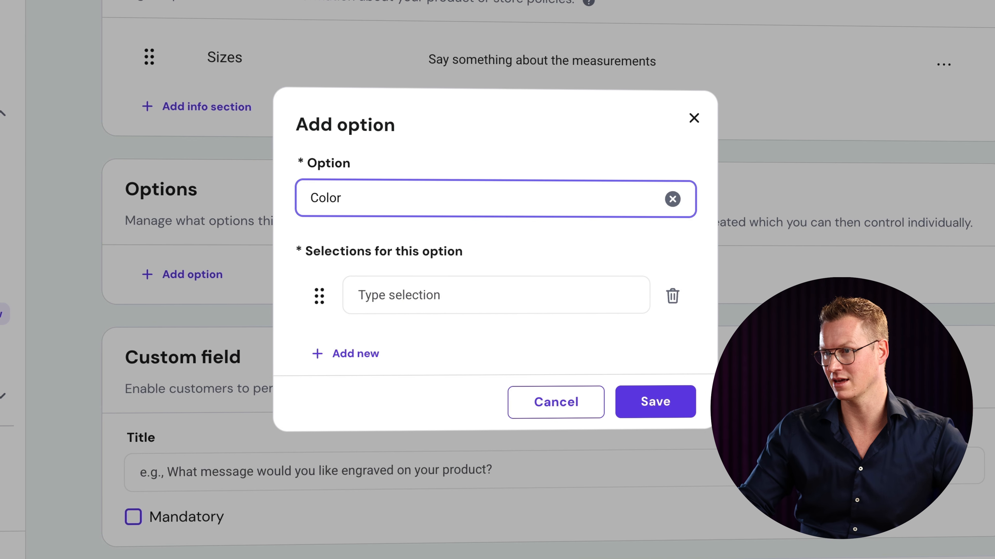
{"action": "left_click", "coordinate": [453, 298]}
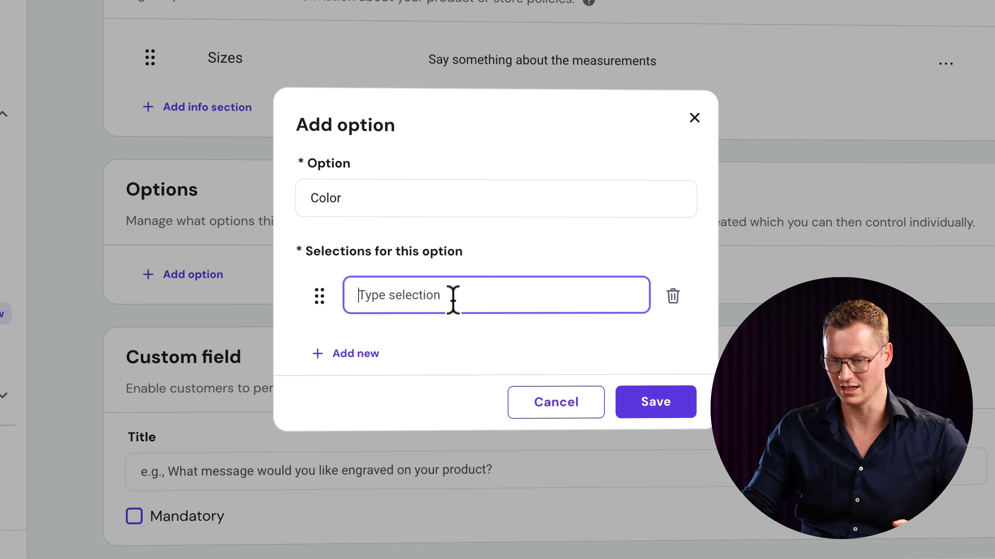
{"action": "type", "text": "B"}
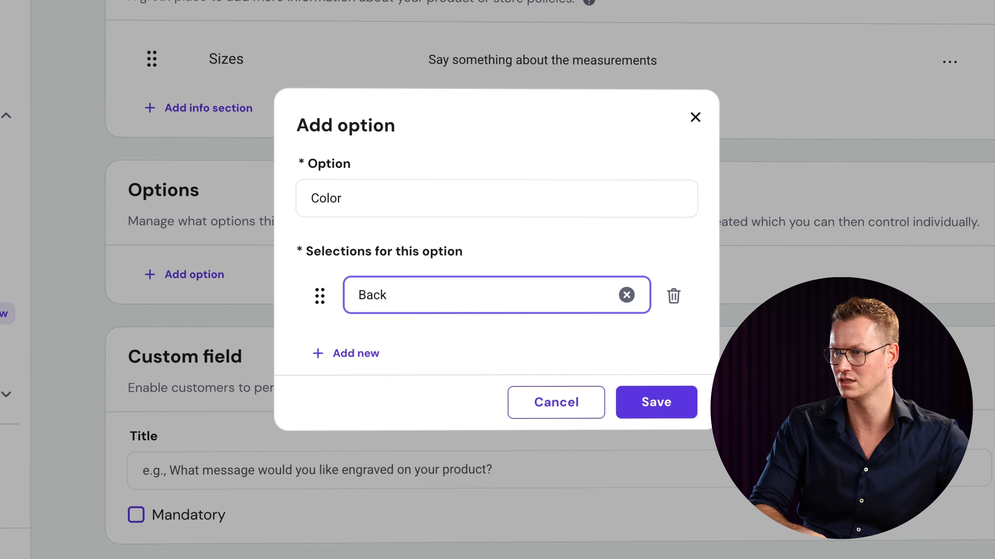
{"action": "key", "text": "BackSpace"}
{"action": "type", "text": "Red"}
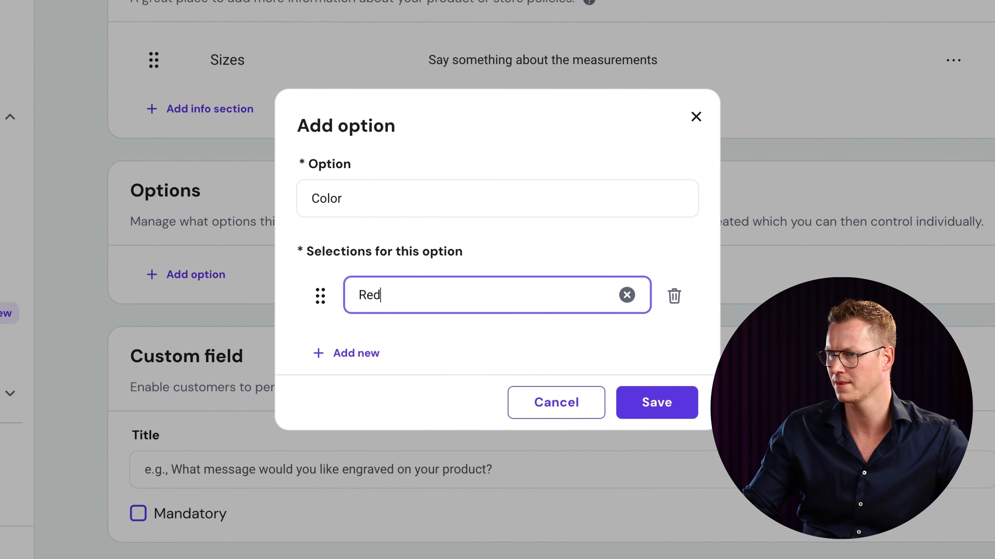
{"action": "left_click", "coordinate": [350, 353]}
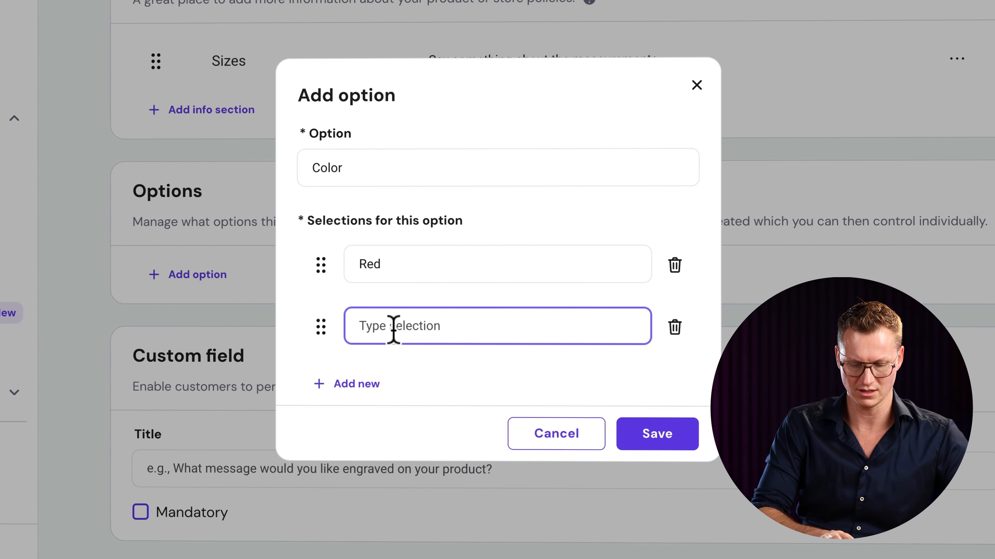
{"action": "type", "text": "Green"}
{"action": "left_click", "coordinate": [372, 384]}
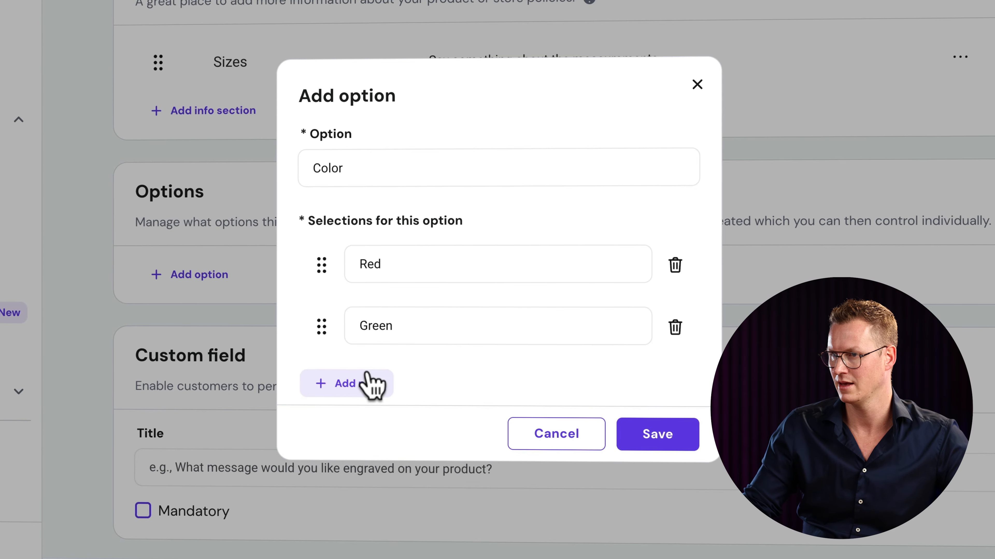
{"action": "type", "text": "Blue"}
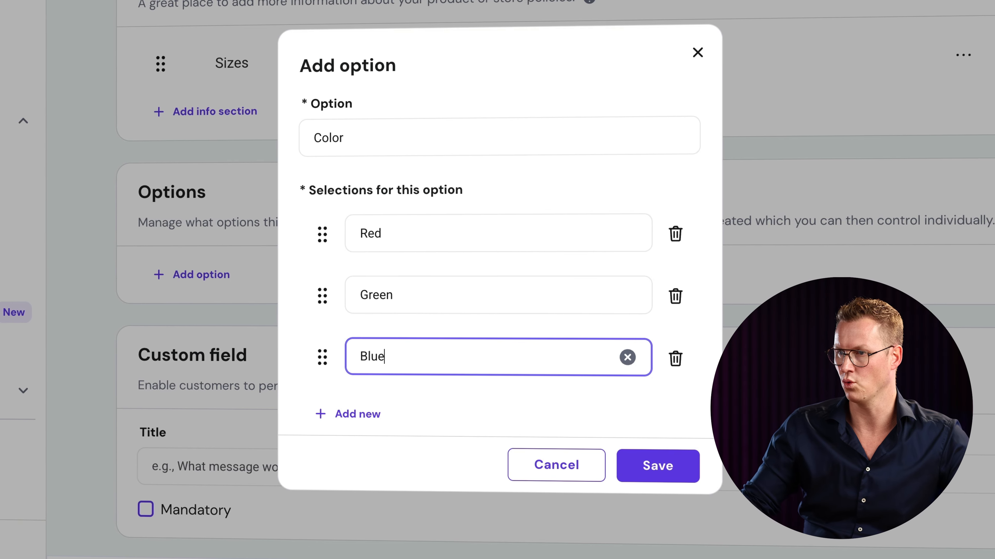
{"action": "left_click", "coordinate": [645, 472]}
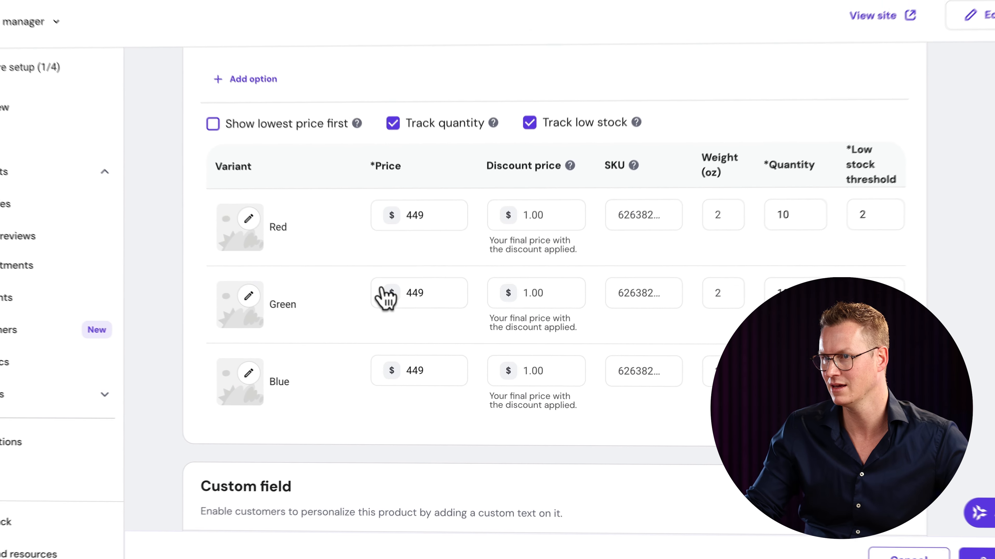
- Assign the matching red, green and blue coffee-maker photos to each colour variant
{"action": "left_click", "coordinate": [280, 243]}
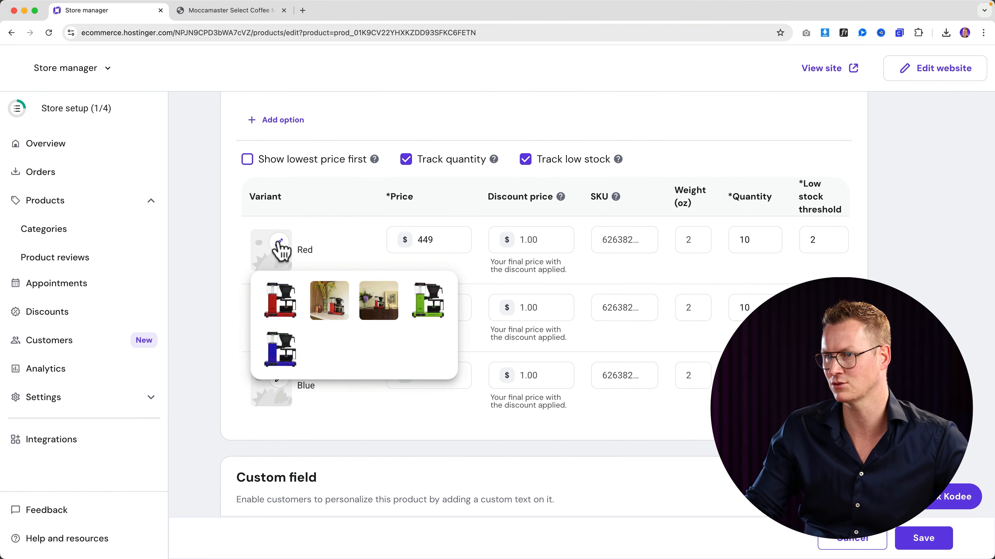
{"action": "left_click", "coordinate": [280, 302]}
{"action": "left_click", "coordinate": [279, 312]}
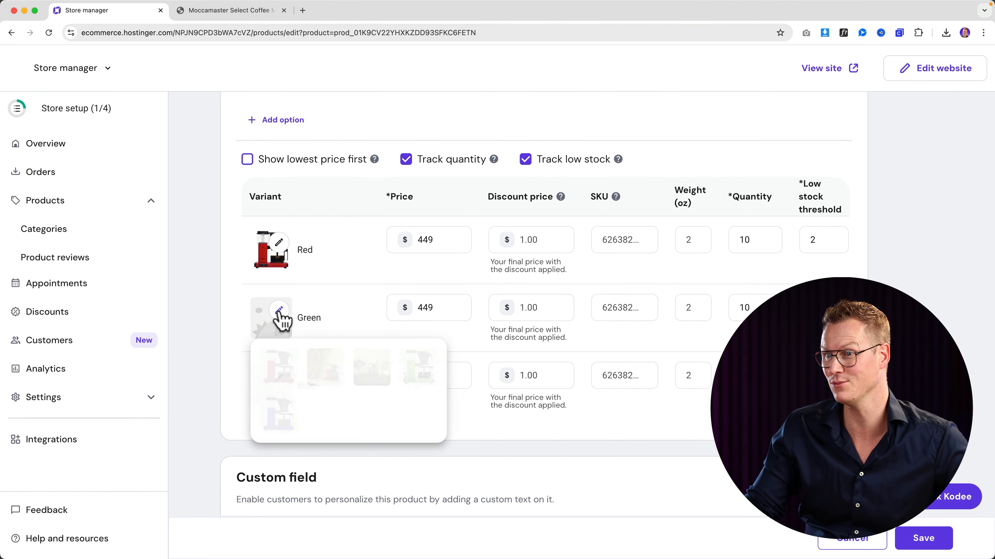
{"action": "left_click", "coordinate": [416, 372]}
{"action": "left_click", "coordinate": [280, 379]}
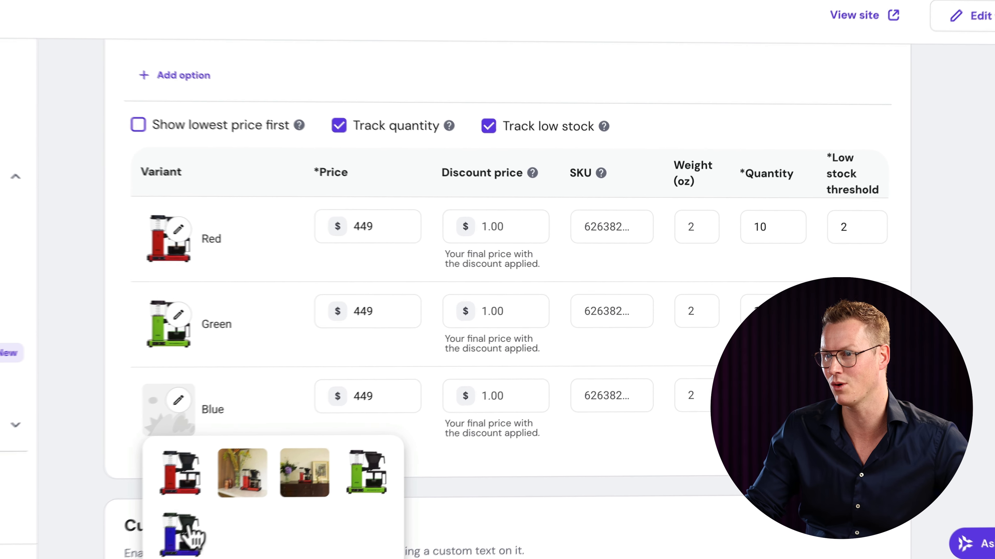
{"action": "left_click", "coordinate": [278, 483]}
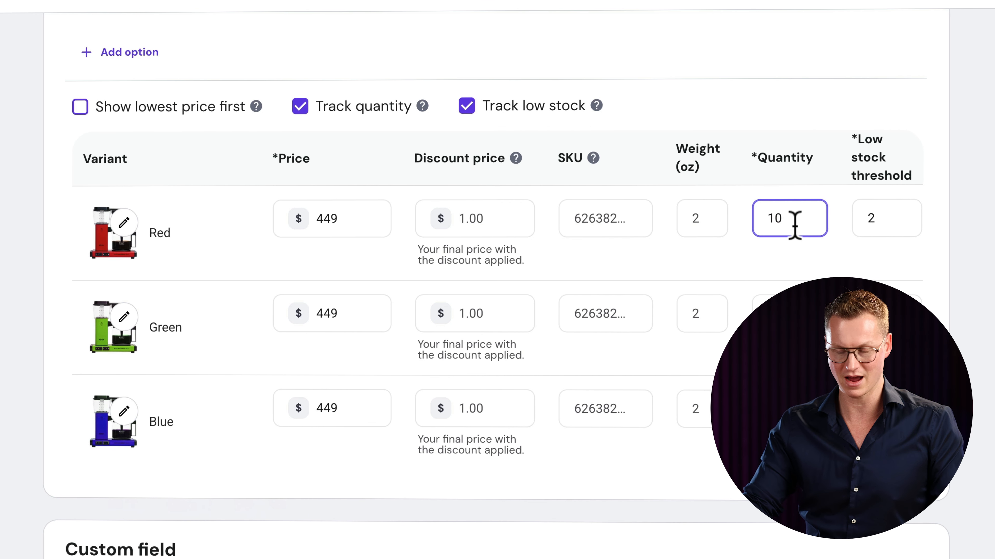
- Set each variant's quantity to 5
{"action": "double_click", "coordinate": [802, 219]}
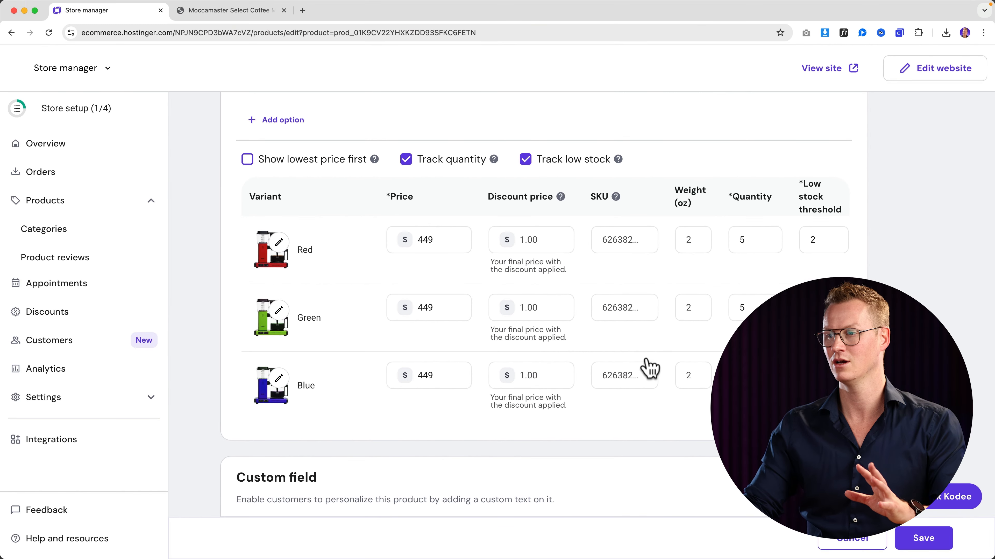
{"action": "scroll", "coordinate": [638, 365], "scroll_direction": "down", "scroll_amount": 3}
{"action": "scroll", "coordinate": [637, 362], "scroll_direction": "up", "scroll_amount": 1}
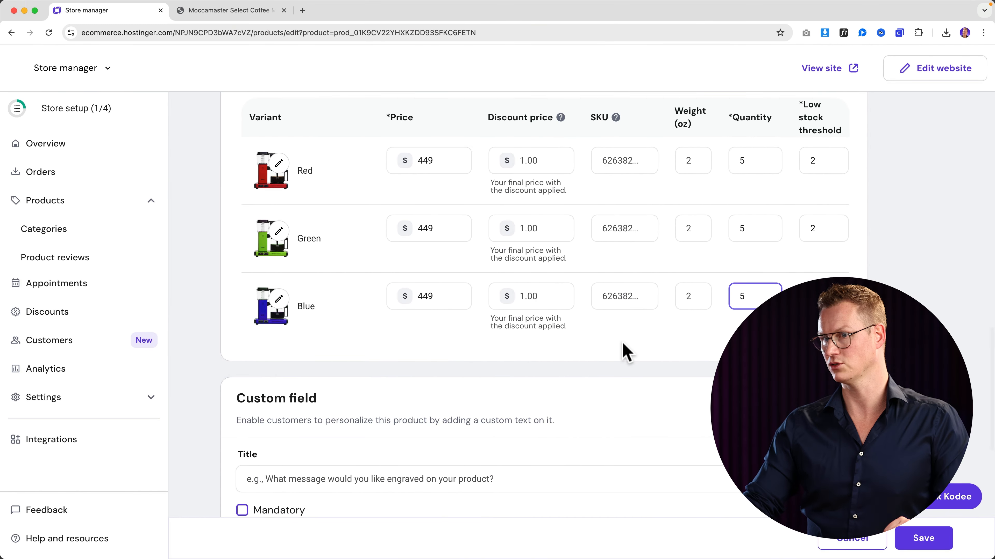
{"action": "scroll", "coordinate": [623, 351], "scroll_direction": "down", "scroll_amount": 4}
{"action": "scroll", "coordinate": [362, 318], "scroll_direction": "down", "scroll_amount": 3}
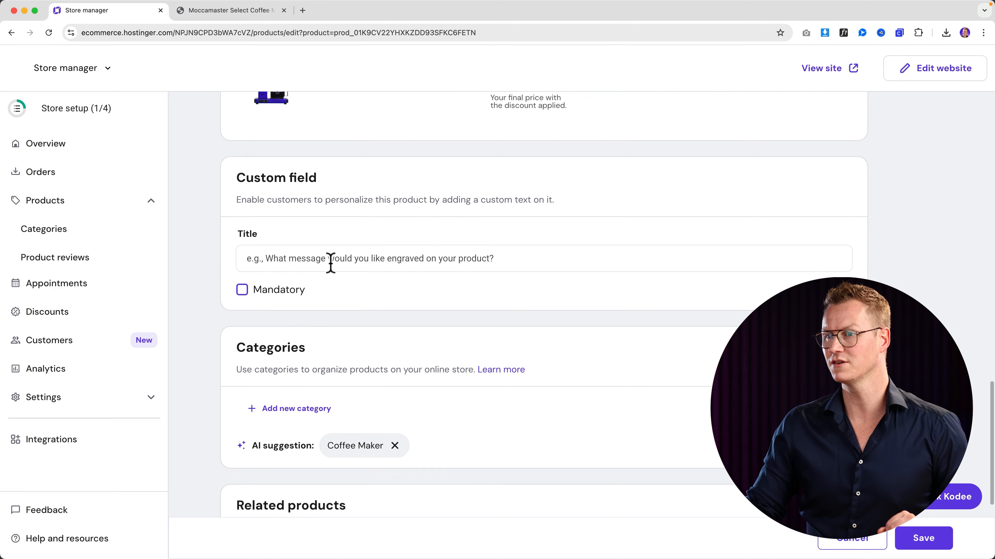
- Title the custom field 'Write your name on the coffee machine', leaving it optional
{"action": "left_click", "coordinate": [330, 262]}
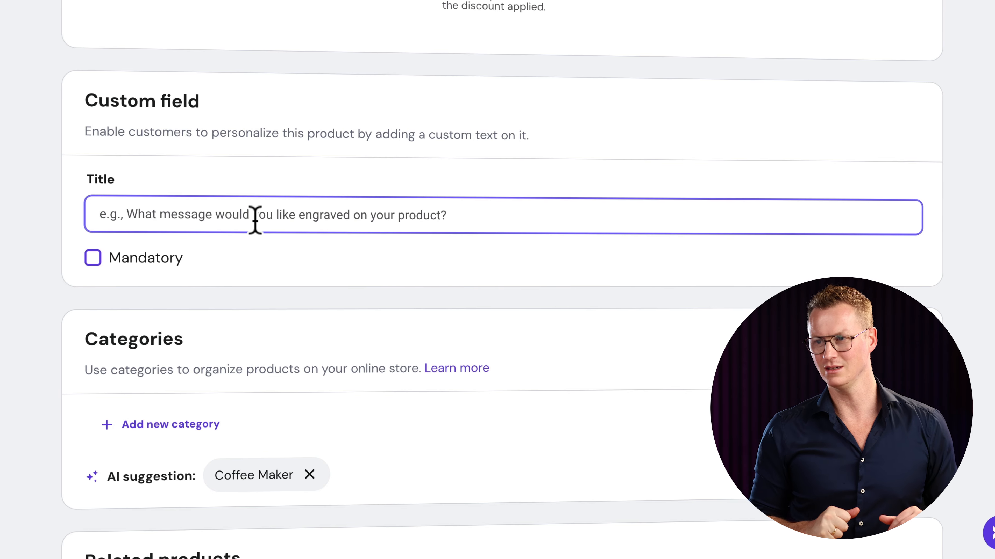
{"action": "type", "text": "Wri"}
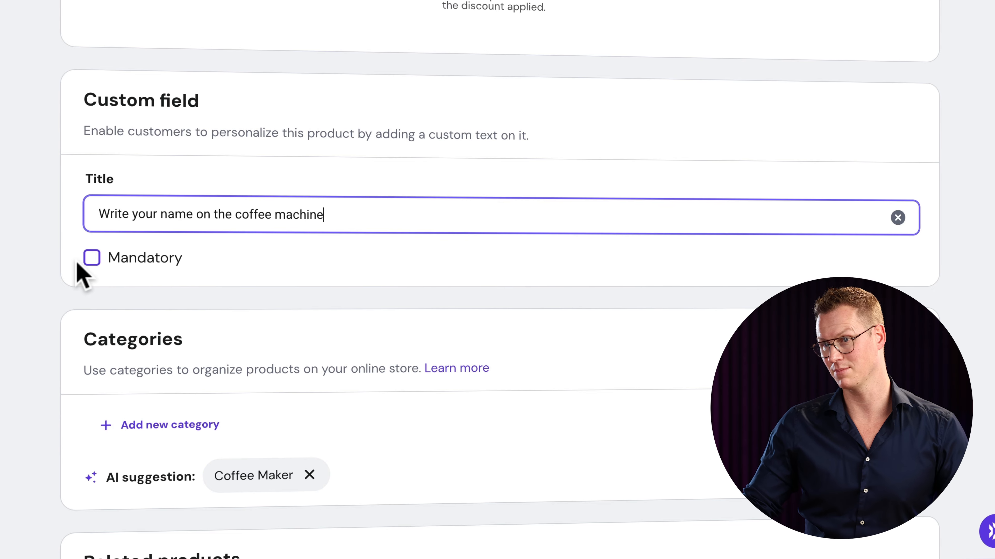
{"action": "scroll", "coordinate": [304, 291], "scroll_direction": "down", "scroll_amount": 4}
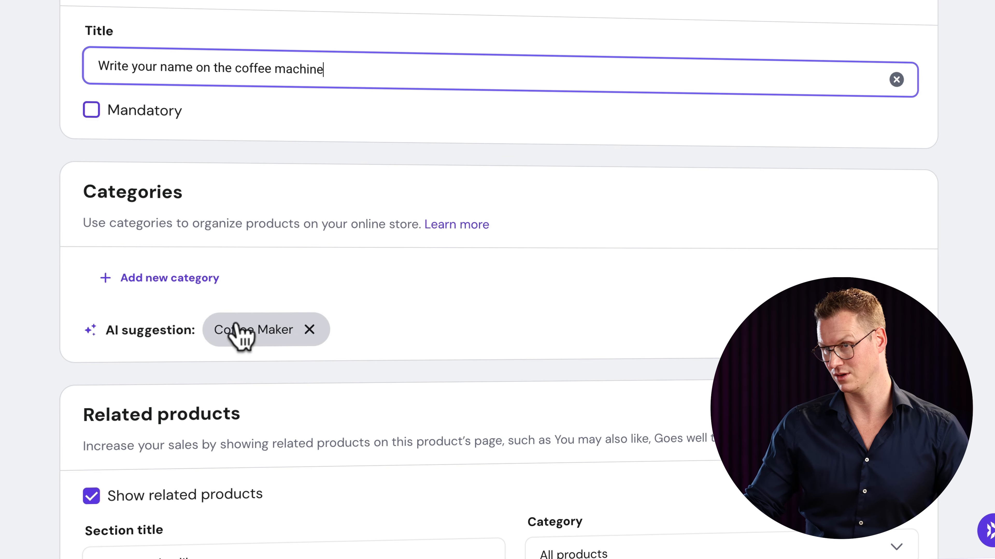
- Create and assign a new Coffee Machines category to the product
{"action": "left_click", "coordinate": [143, 279]}
{"action": "type", "text": "Coffee Machines"}
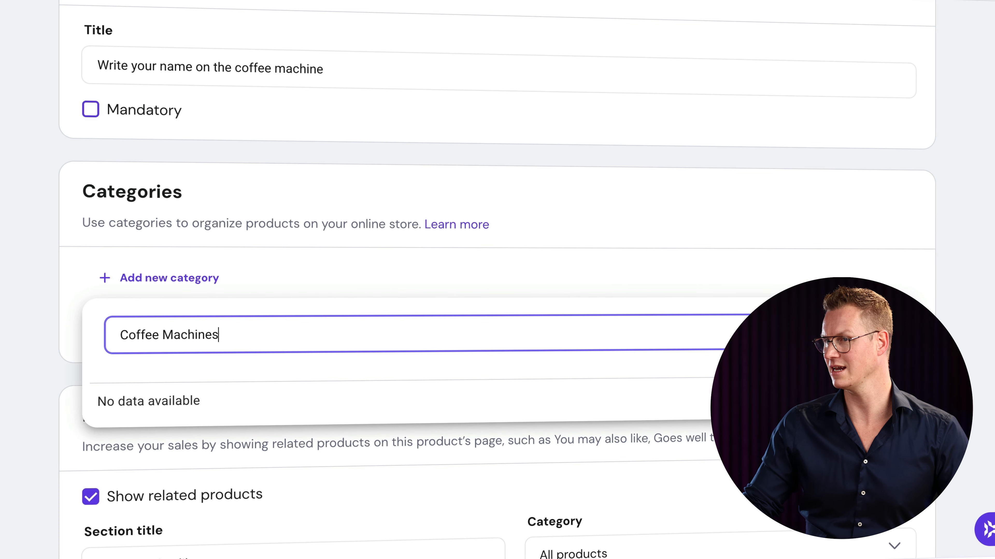
{"action": "key", "text": "Return"}
{"action": "left_click", "coordinate": [607, 226]}
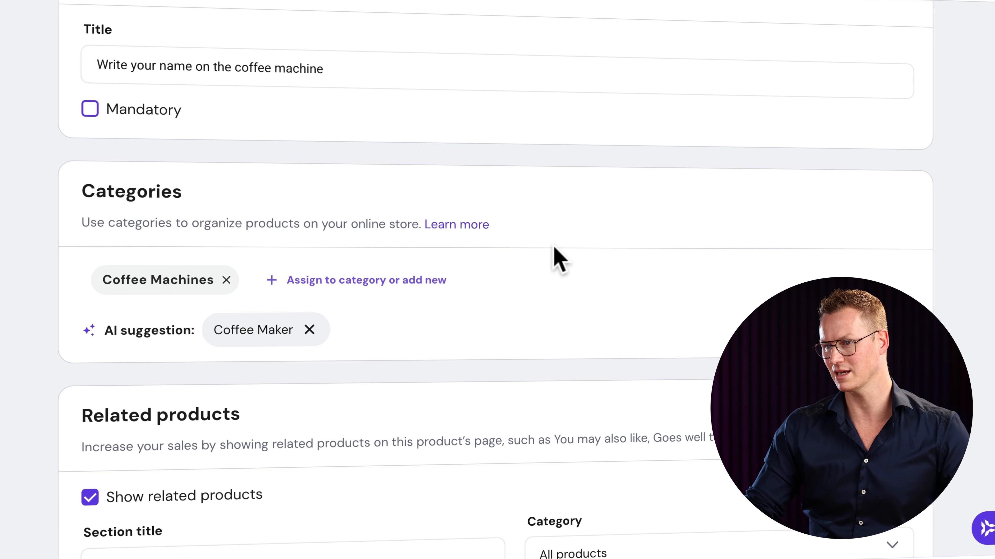
- Turn off related products for the Moccamaster and save the product
{"action": "scroll", "coordinate": [553, 256], "scroll_direction": "down", "scroll_amount": 4}
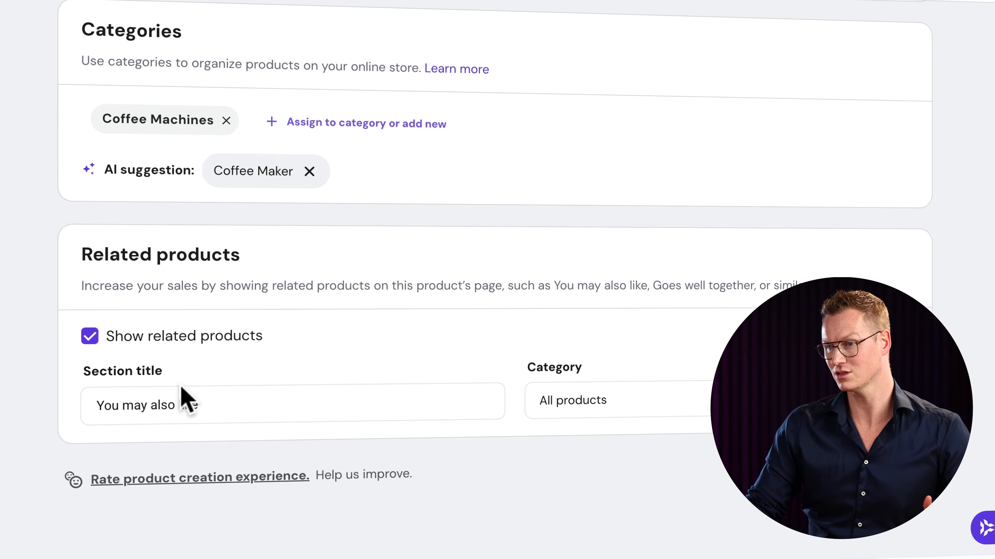
{"action": "left_click", "coordinate": [645, 399]}
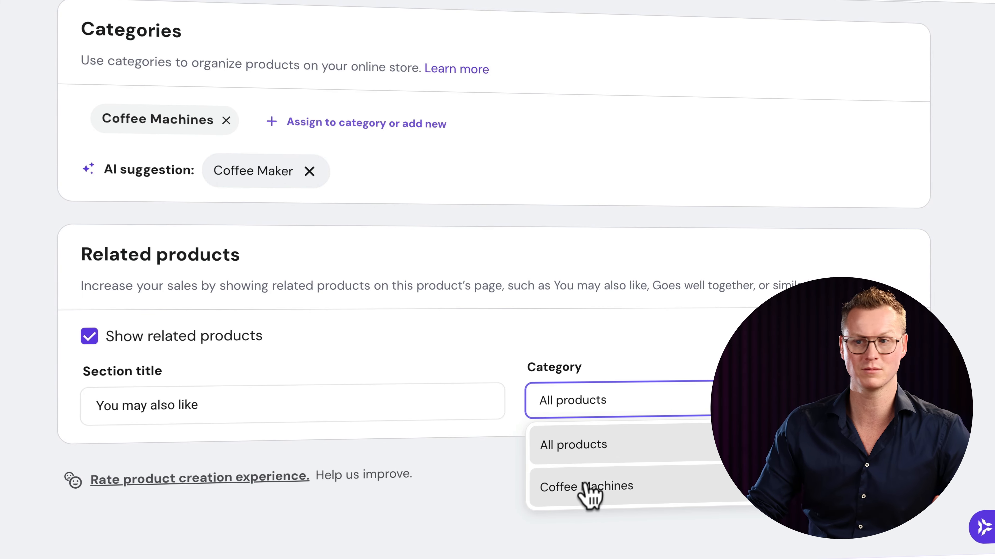
{"action": "left_click", "coordinate": [636, 448]}
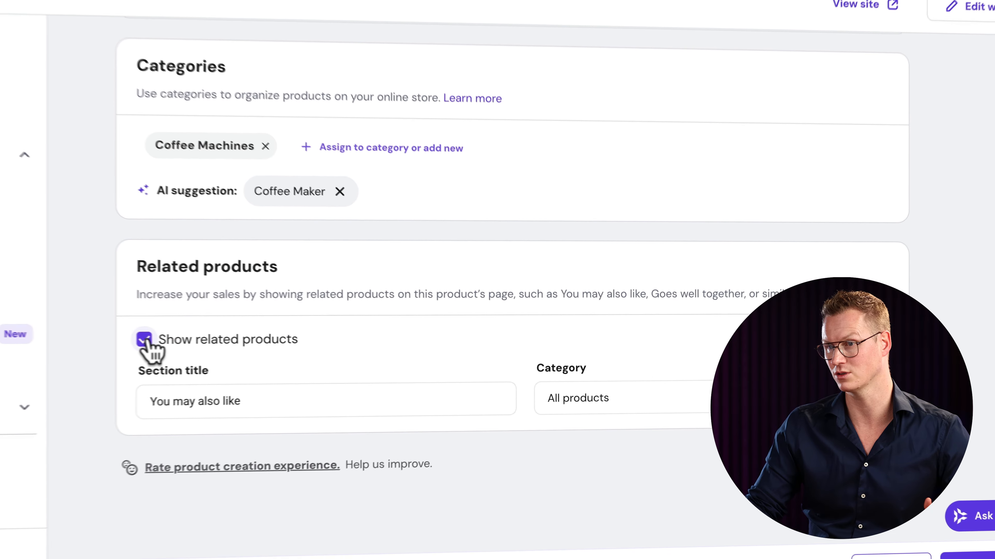
{"action": "left_click", "coordinate": [145, 340]}
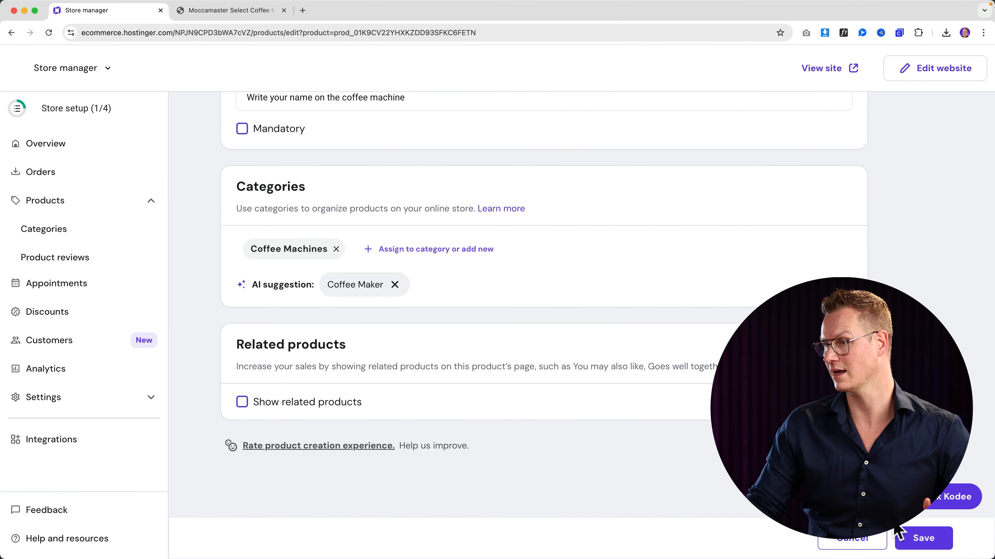
{"action": "left_click", "coordinate": [922, 539]}
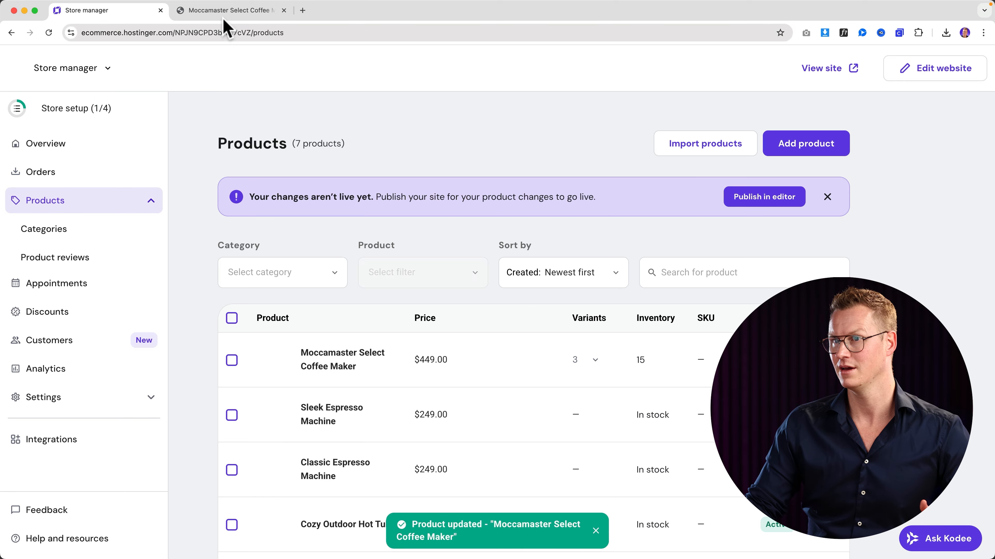
{"action": "left_click", "coordinate": [224, 12]}
{"action": "scroll", "coordinate": [63, 196], "scroll_direction": "up", "scroll_amount": 5}
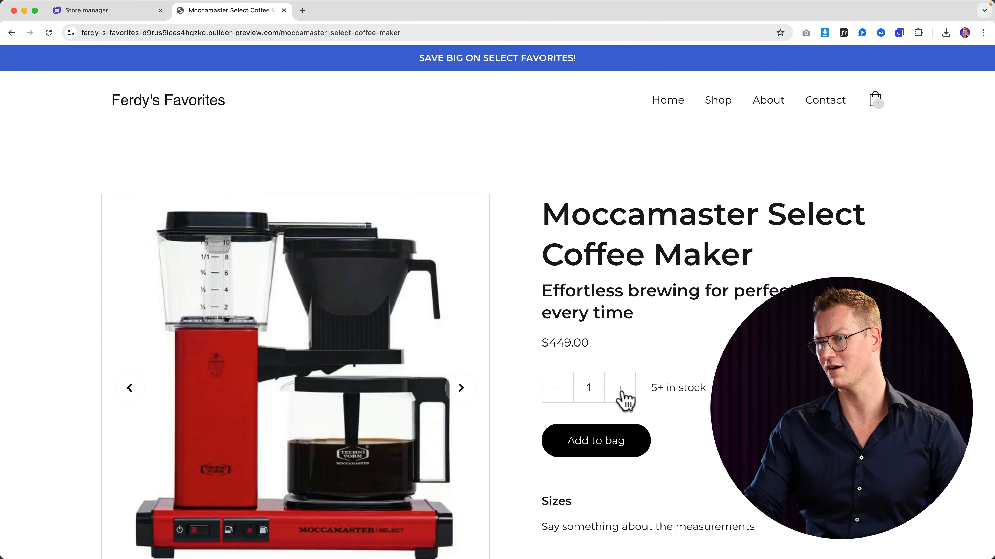
- Reload the storefront product page and select the Blue colour variant
{"action": "key", "text": "super+r"}
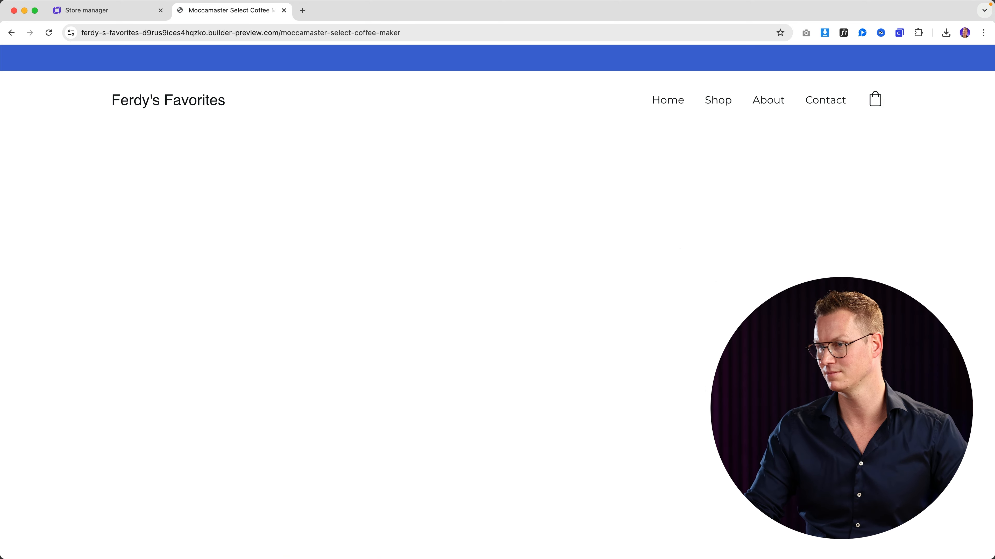
{"action": "scroll", "coordinate": [497, 313], "scroll_direction": "down", "scroll_amount": 3}
{"action": "scroll", "coordinate": [664, 298], "scroll_direction": "down", "scroll_amount": 1}
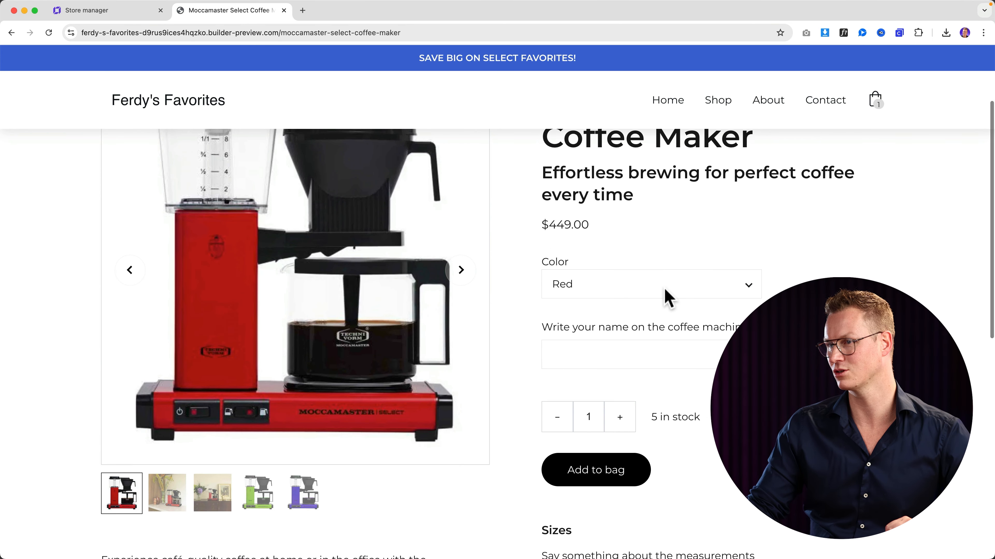
{"action": "left_click", "coordinate": [658, 291]}
{"action": "left_click", "coordinate": [639, 302]}
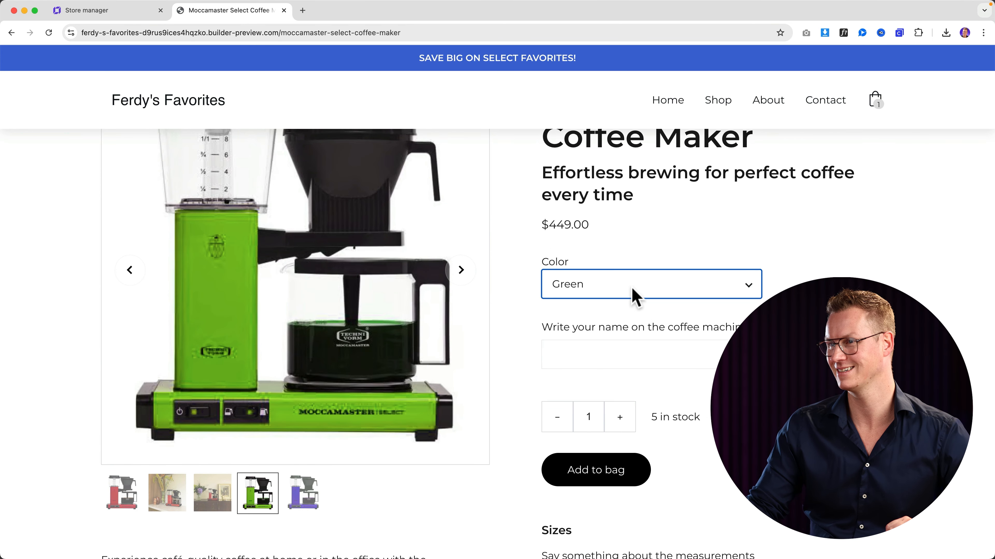
{"action": "left_click", "coordinate": [633, 291]}
{"action": "left_click", "coordinate": [624, 300]}
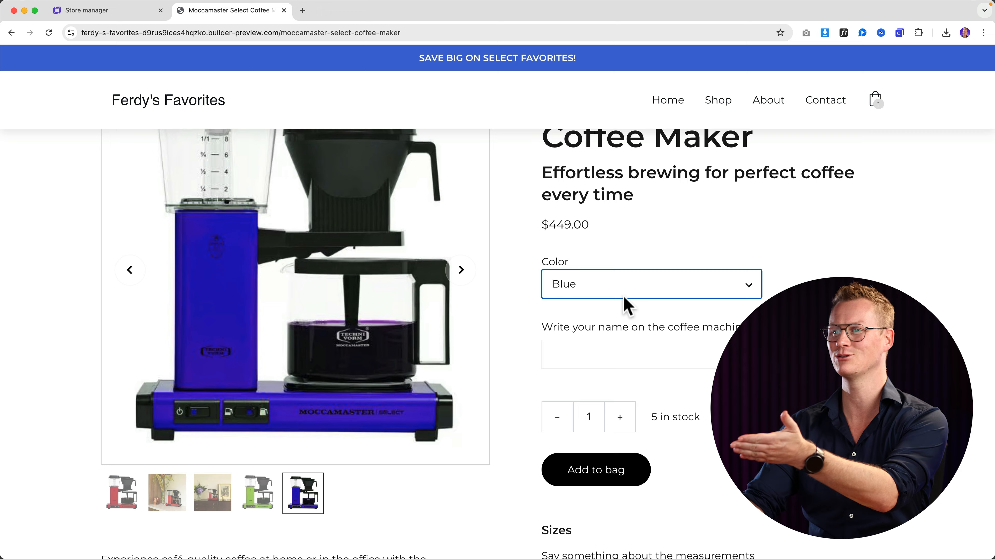
{"action": "scroll", "coordinate": [405, 325], "scroll_direction": "up", "scroll_amount": 2}
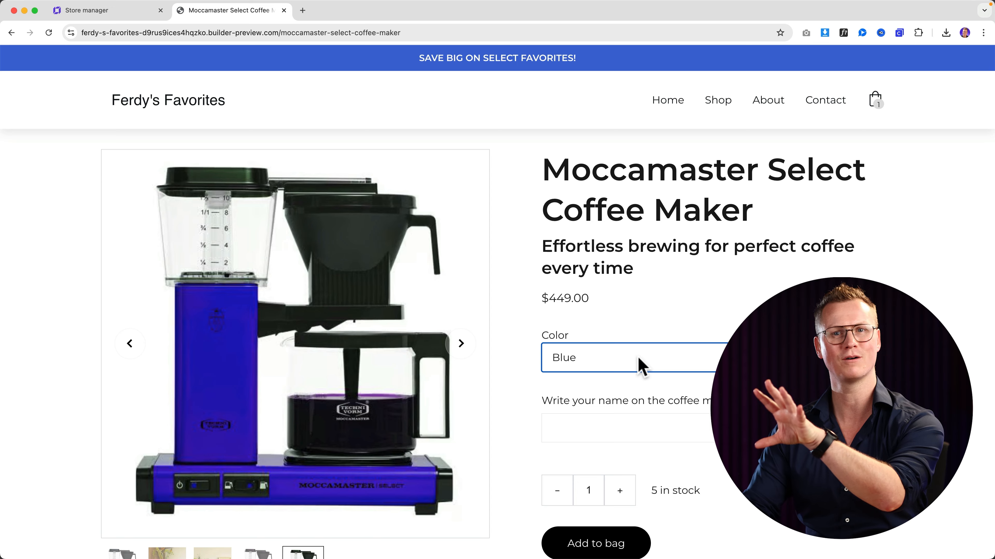
{"action": "scroll", "coordinate": [724, 318], "scroll_direction": "up", "scroll_amount": 2}
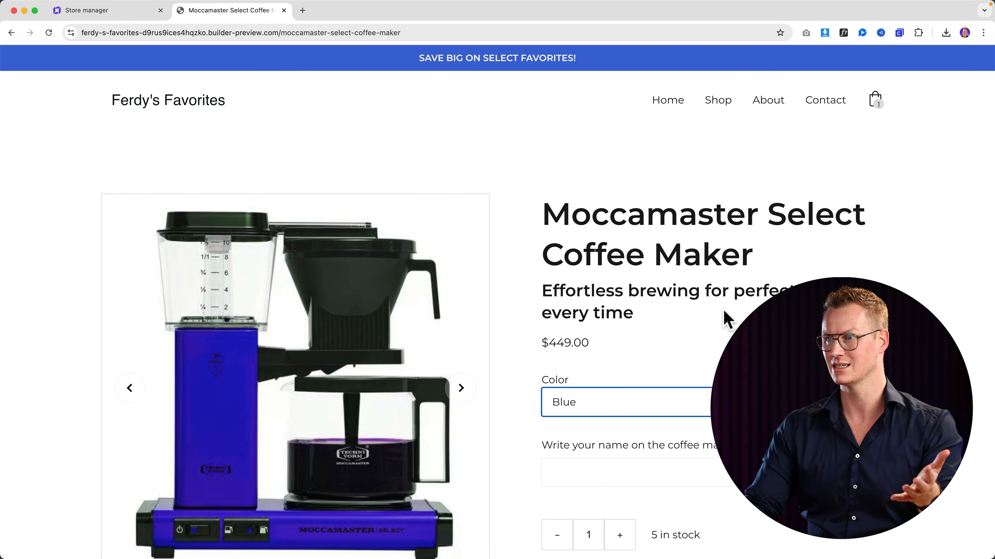
{"action": "scroll", "coordinate": [722, 311], "scroll_direction": "down", "scroll_amount": 5}
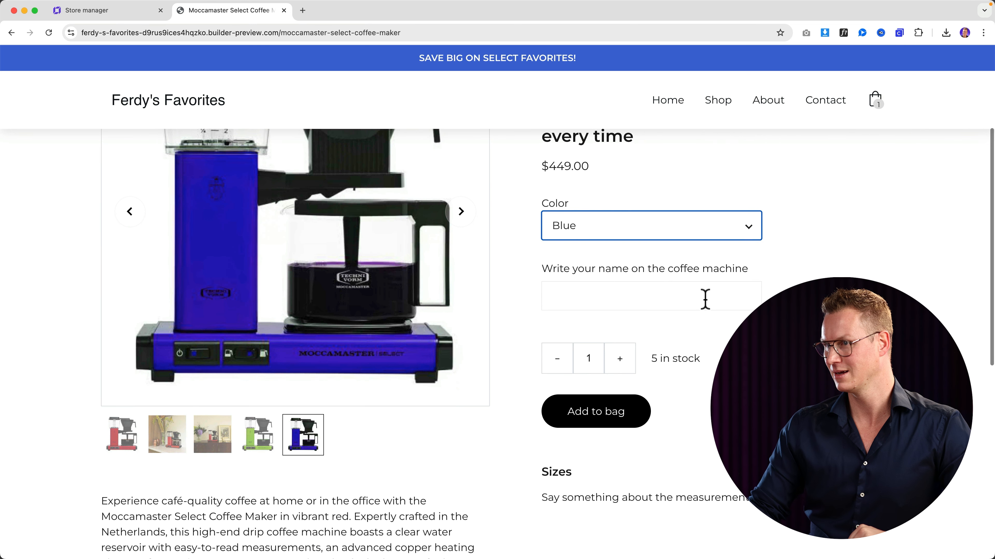
- Add the blue Moccamaster personalised 'Don't Drink Too Much' to the bag and remove the hot tub
{"action": "left_click", "coordinate": [645, 300]}
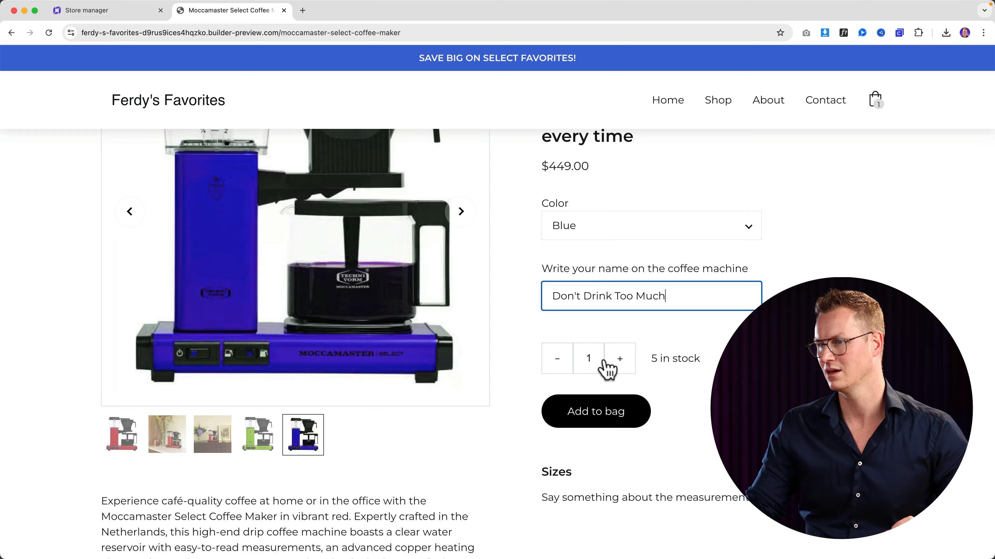
{"action": "left_click", "coordinate": [623, 362]}
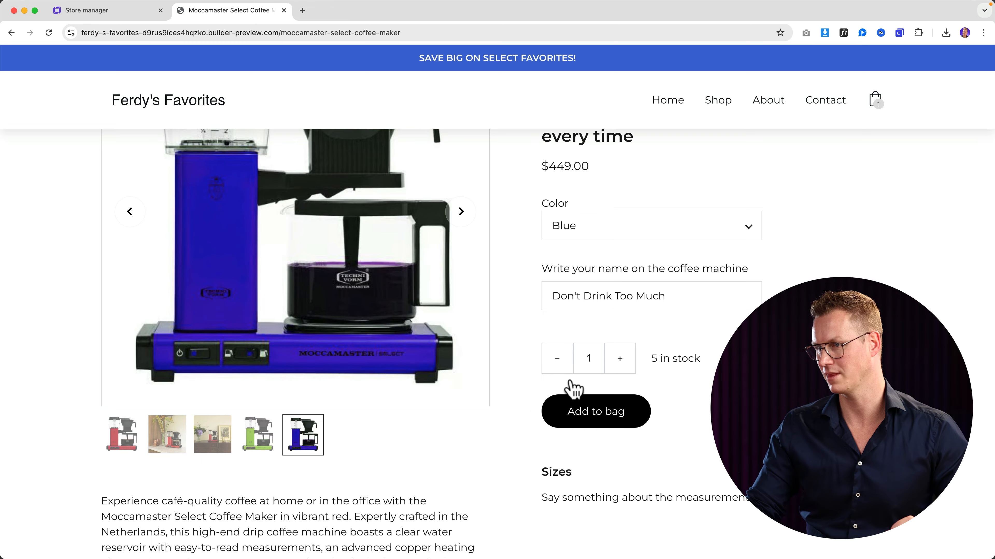
{"action": "left_click", "coordinate": [594, 407]}
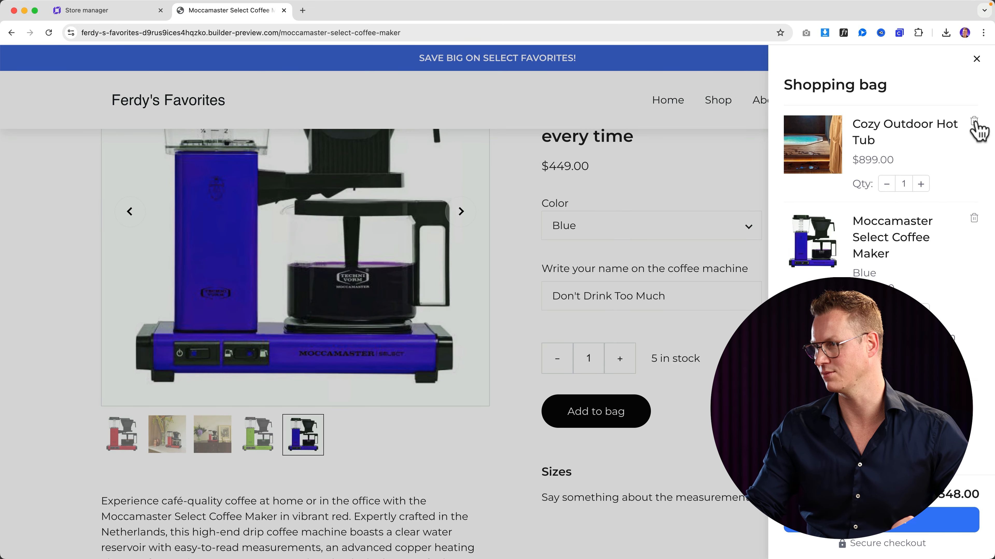
{"action": "left_click", "coordinate": [974, 121]}
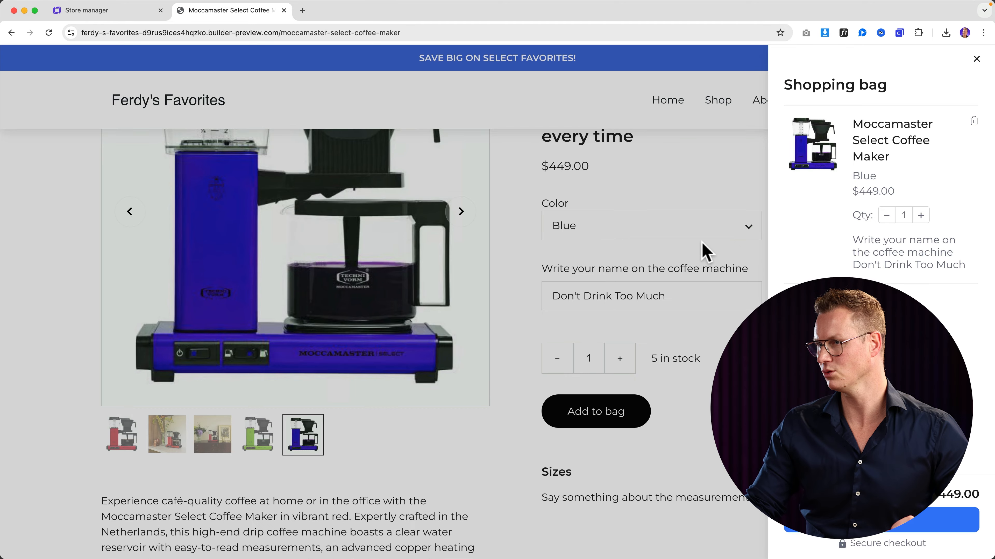
{"action": "left_click", "coordinate": [703, 251]}
{"action": "scroll", "coordinate": [637, 276], "scroll_direction": "down", "scroll_amount": 6}
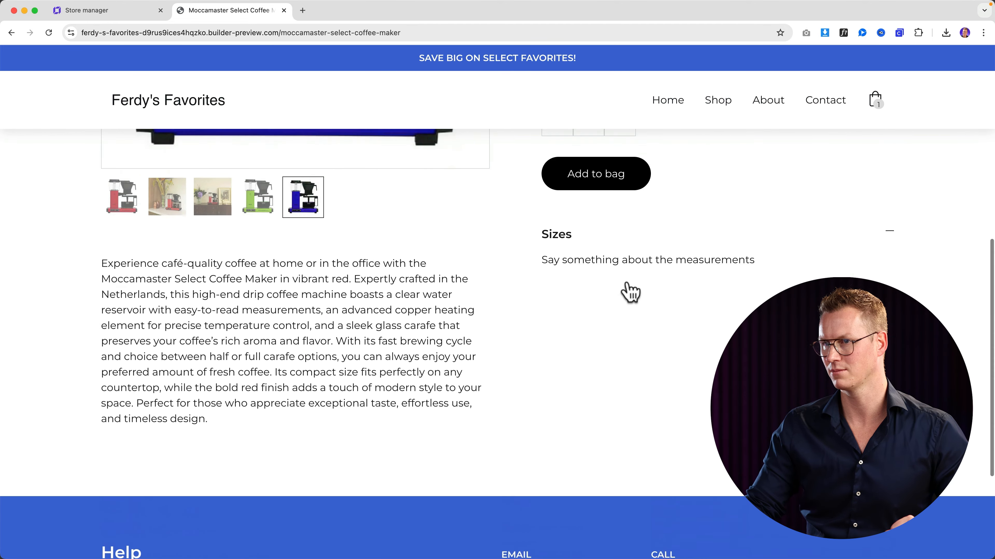
{"action": "scroll", "coordinate": [631, 292], "scroll_direction": "up", "scroll_amount": 8}
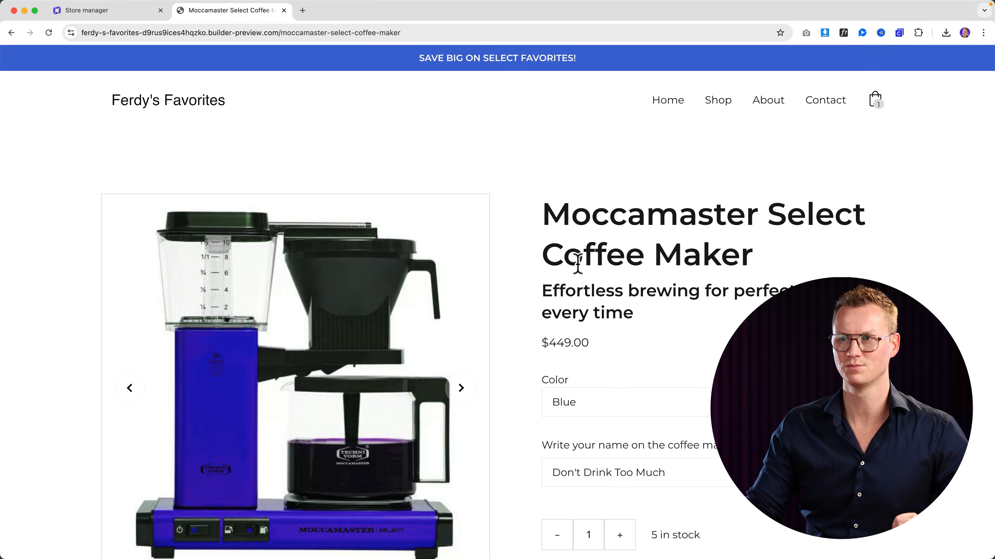
{"action": "left_click", "coordinate": [87, 10]}
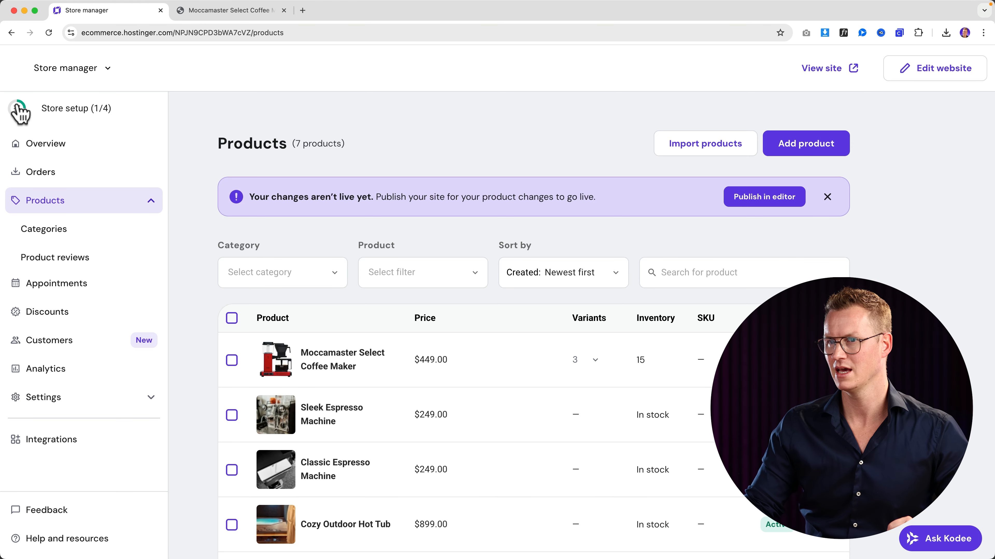
- Try checking out the bag on the live preview, dismiss the online-orders error, and recheck Store setup (1/4)
{"action": "left_click", "coordinate": [63, 112]}
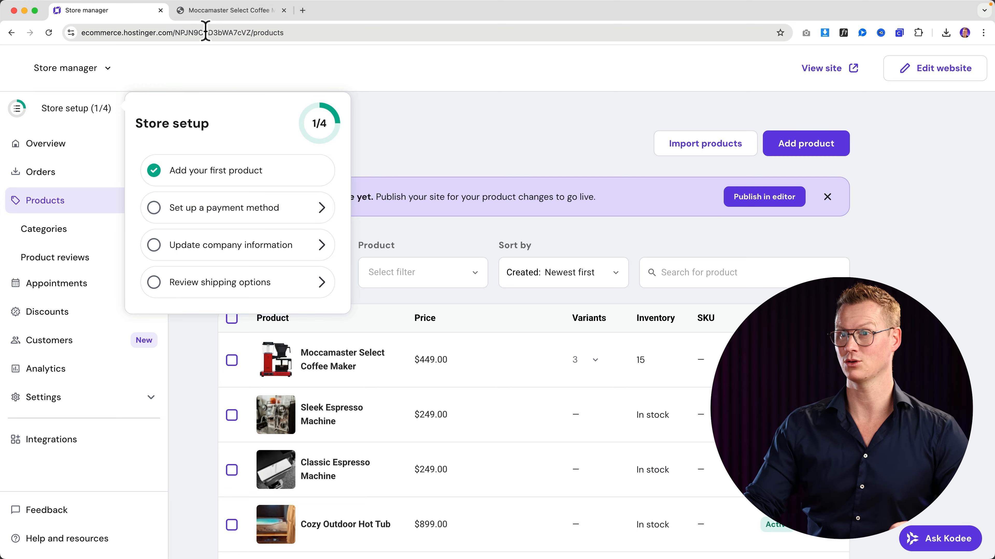
{"action": "left_click", "coordinate": [231, 10]}
{"action": "left_click", "coordinate": [876, 100]}
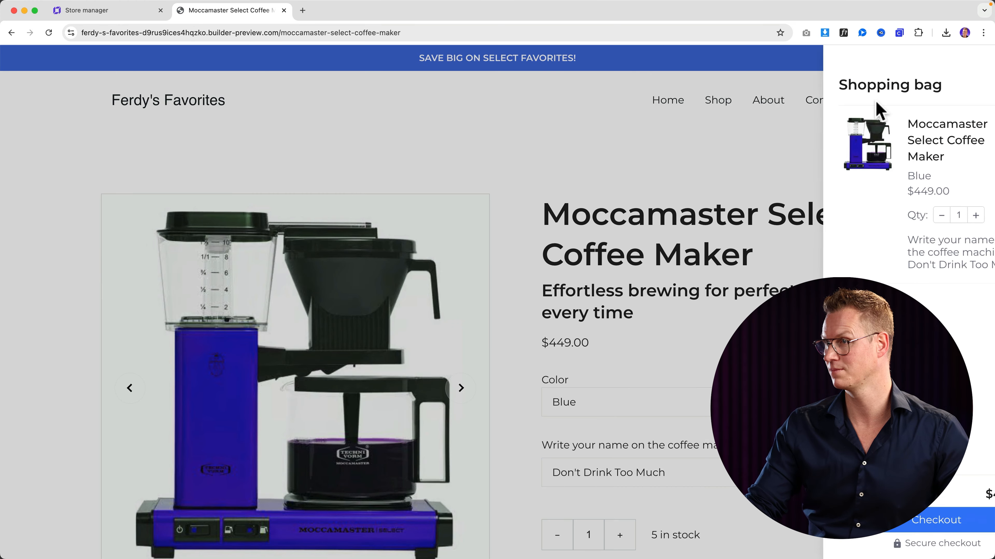
{"action": "left_click", "coordinate": [889, 528]}
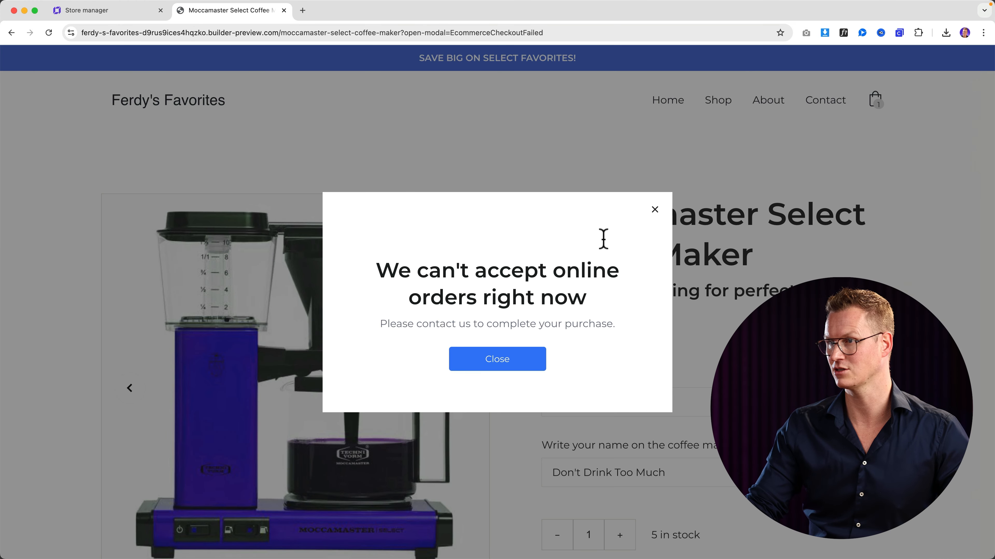
{"action": "left_click", "coordinate": [655, 209]}
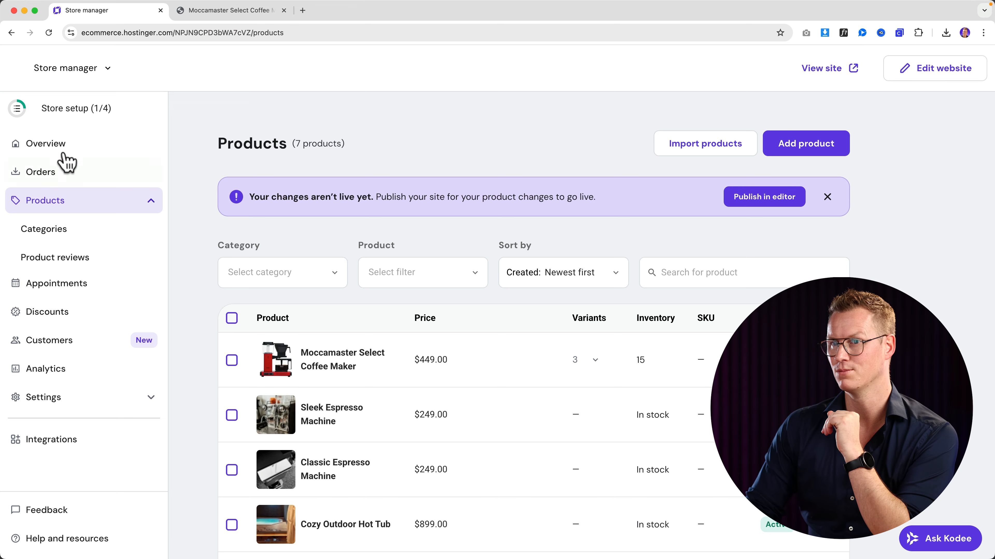
{"action": "left_click", "coordinate": [71, 113]}
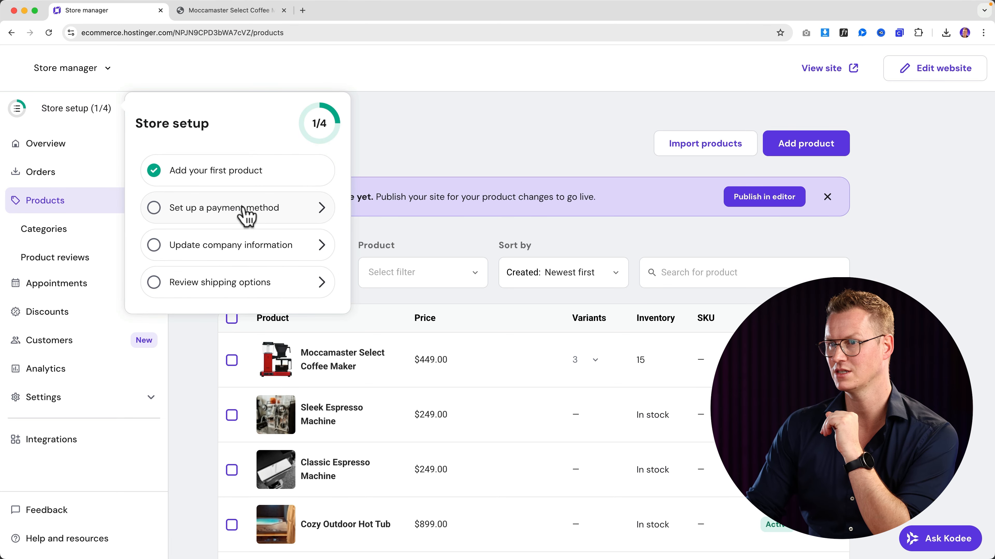
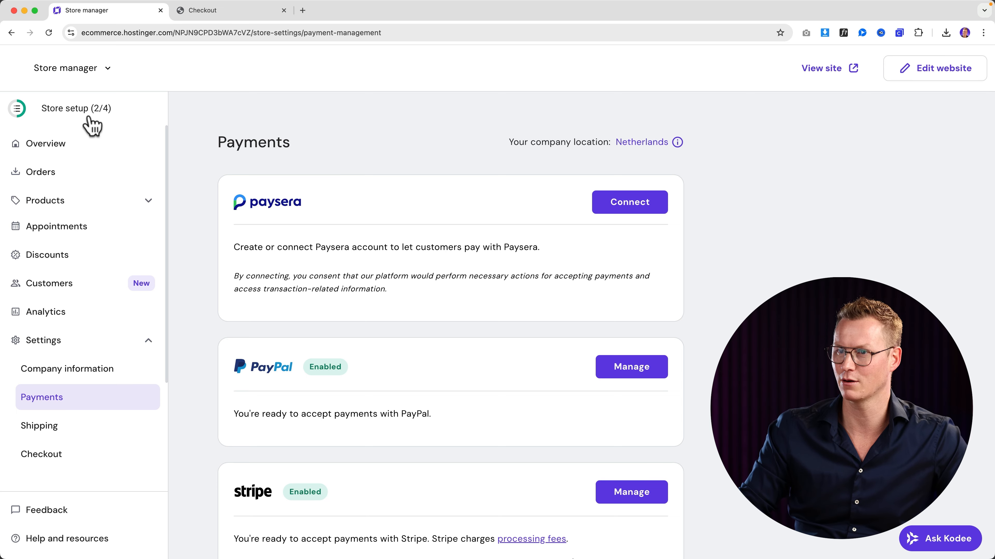
- Open the store setup checklist, which shows 2 of 4 tasks completed
{"action": "left_click", "coordinate": [90, 123]}
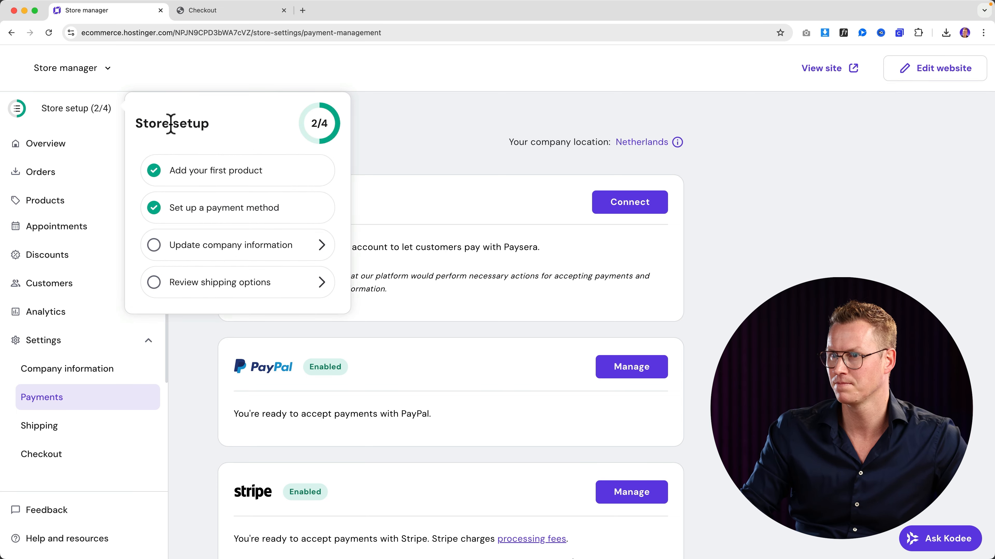
- Enter the company name 'Ferdy's Favourites' and upload Logo.png as the company logo
{"action": "left_click", "coordinate": [247, 246]}
{"action": "left_click", "coordinate": [315, 312]}
{"action": "type", "text": "Fe"}
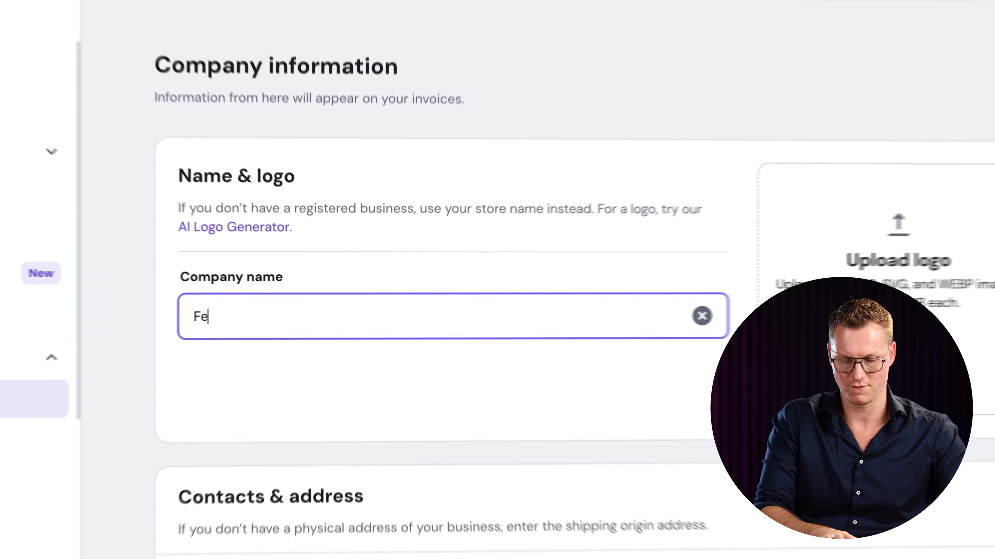
{"action": "type", "text": "rdy's Fav"}
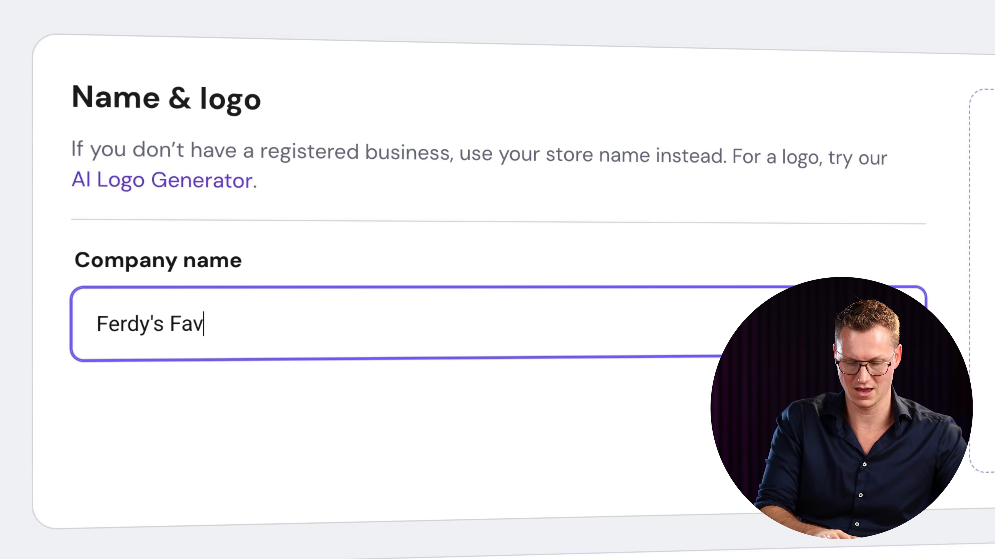
{"action": "type", "text": "ourites"}
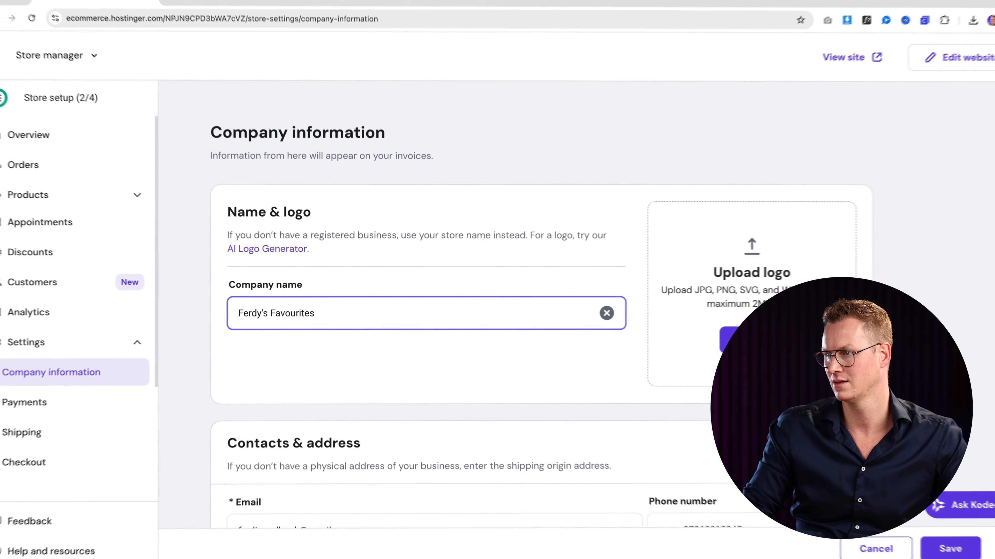
{"action": "left_click", "coordinate": [724, 345]}
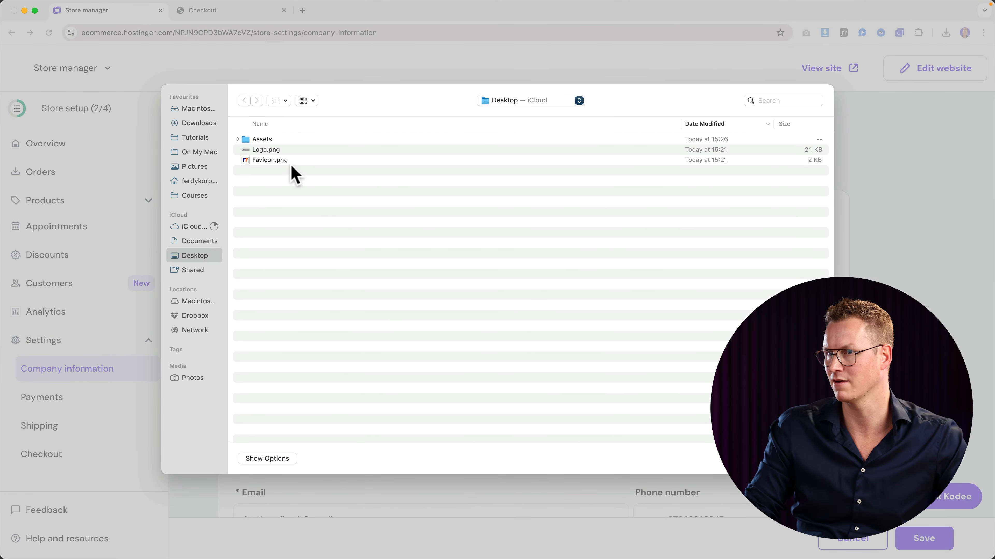
{"action": "left_click", "coordinate": [271, 150]}
{"action": "key", "text": "space"}
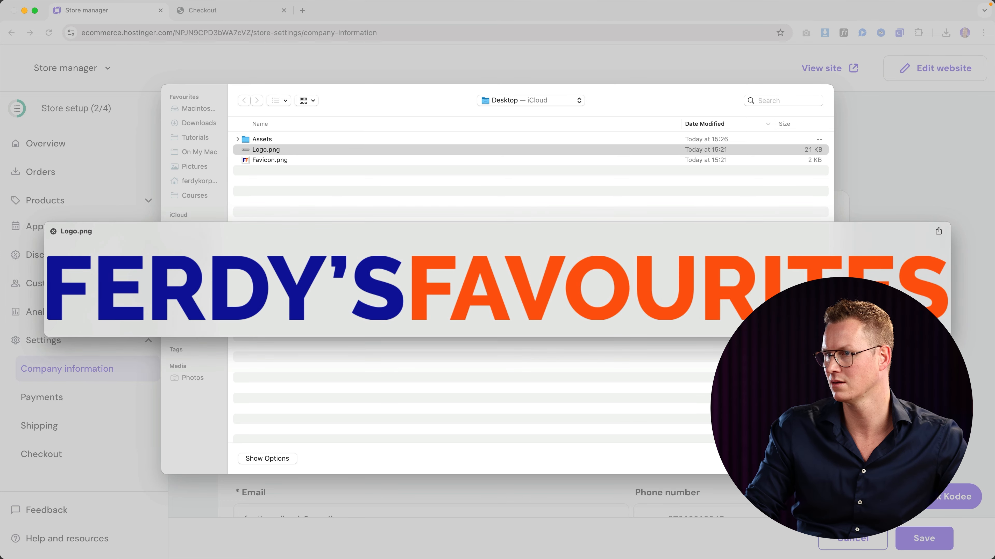
{"action": "key", "text": "space"}
{"action": "key", "text": "Return"}
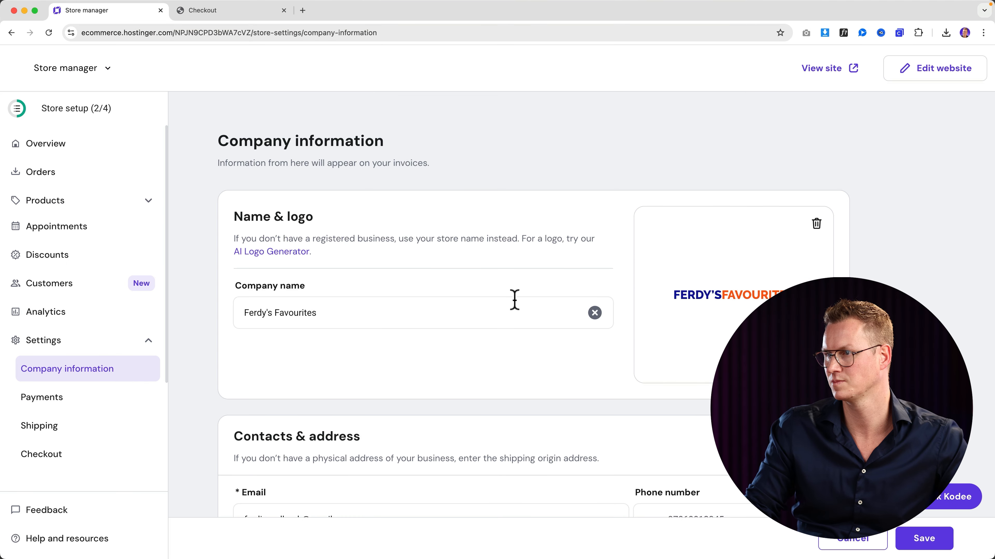
- Paste the company phone number, fill in the street, city and postal code, and save
{"action": "scroll", "coordinate": [486, 314], "scroll_direction": "down", "scroll_amount": 5}
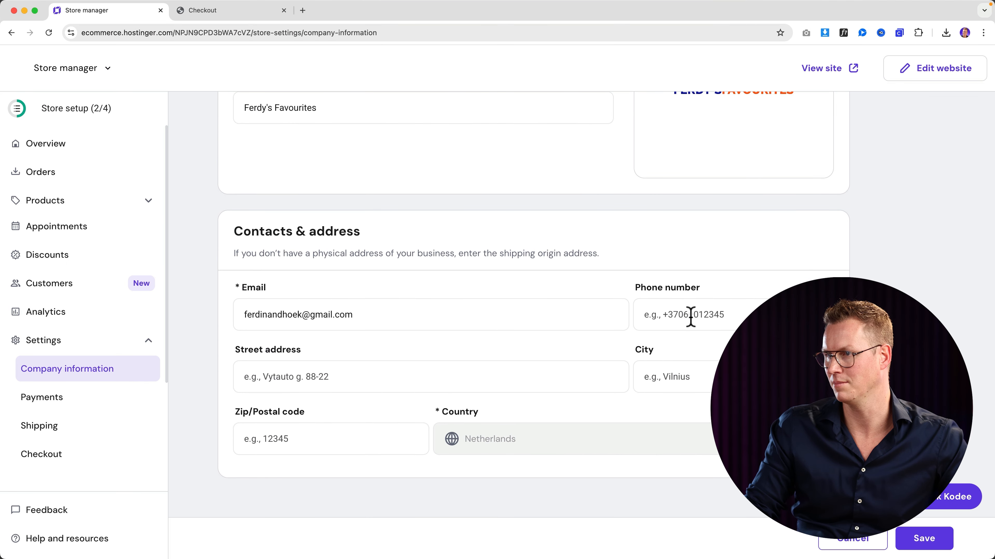
{"action": "key", "text": "super+v"}
{"action": "left_click", "coordinate": [491, 372]}
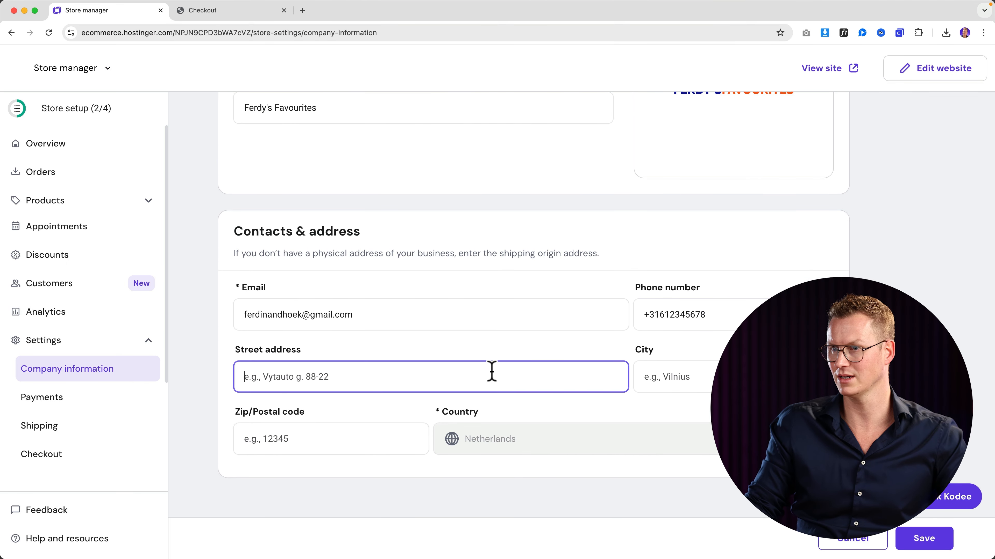
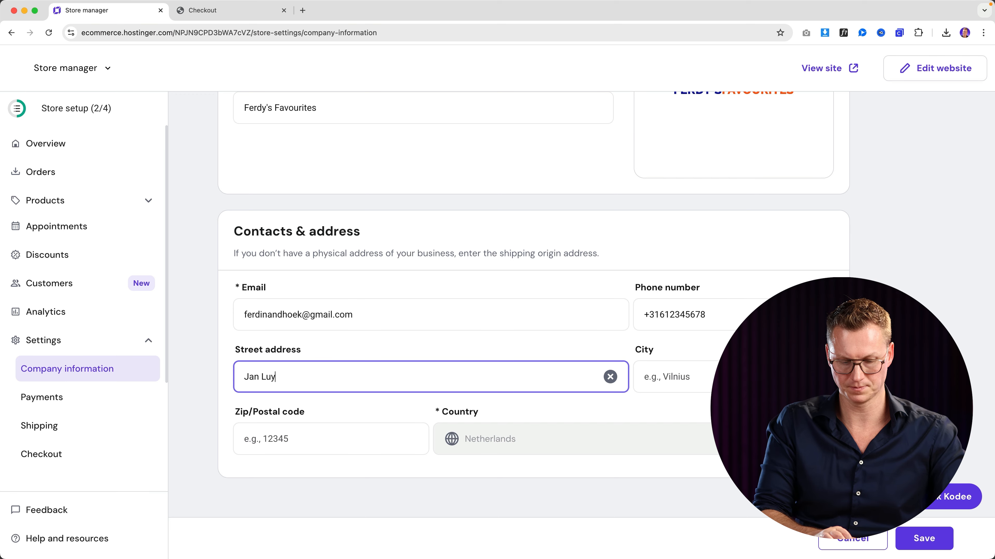
{"action": "key", "text": "Tab"}
{"action": "type", "text": "Maassluis"}
{"action": "key", "text": "Tab"}
{"action": "type", "text": "3141 BN"}
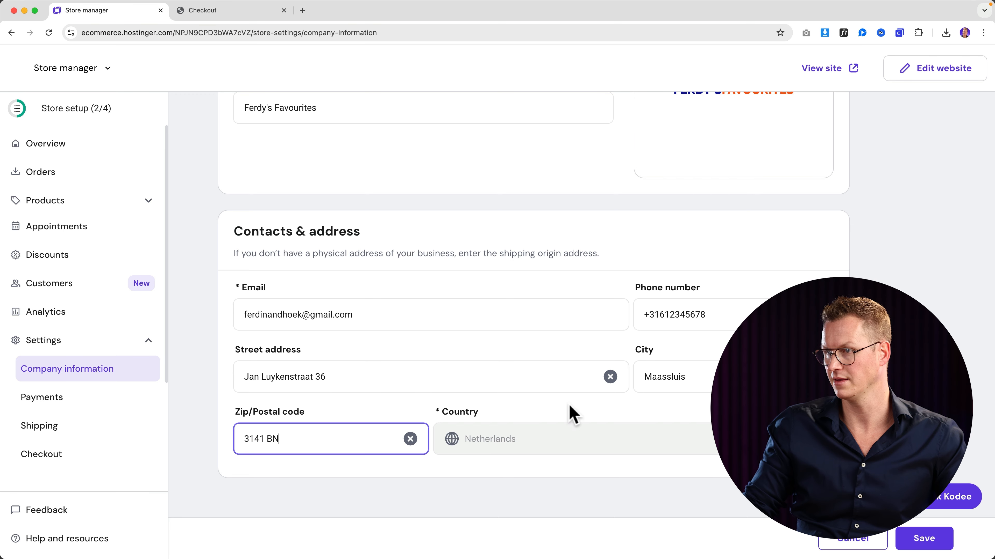
{"action": "left_click", "coordinate": [924, 538]}
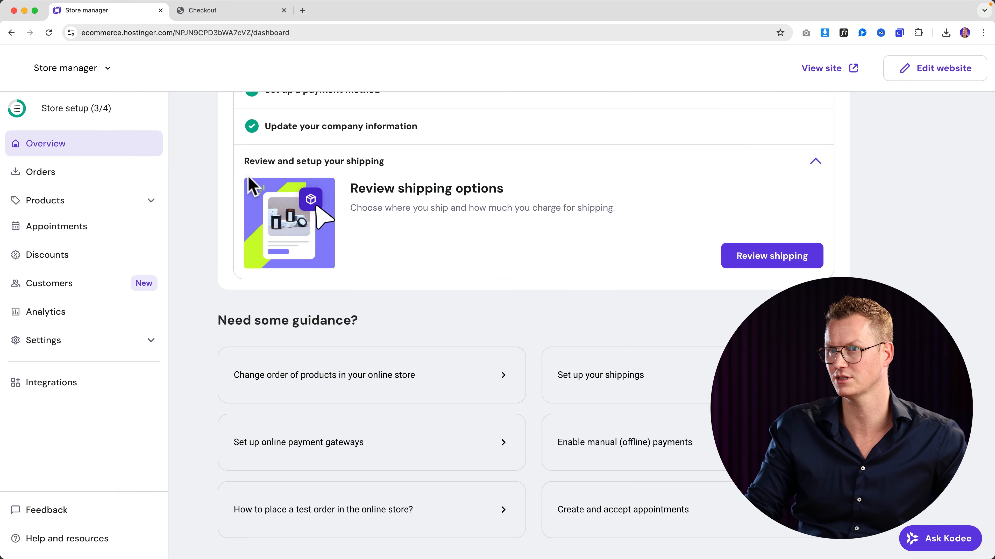
- Go to the shipping step from the store setup checklist and dismiss the rating prompt
{"action": "left_click", "coordinate": [85, 117]}
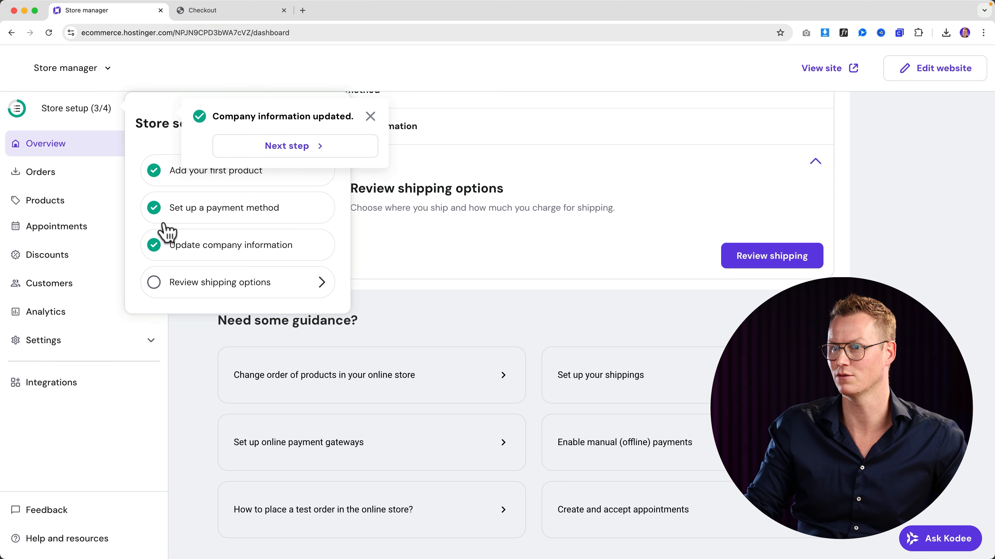
{"action": "left_click", "coordinate": [246, 289]}
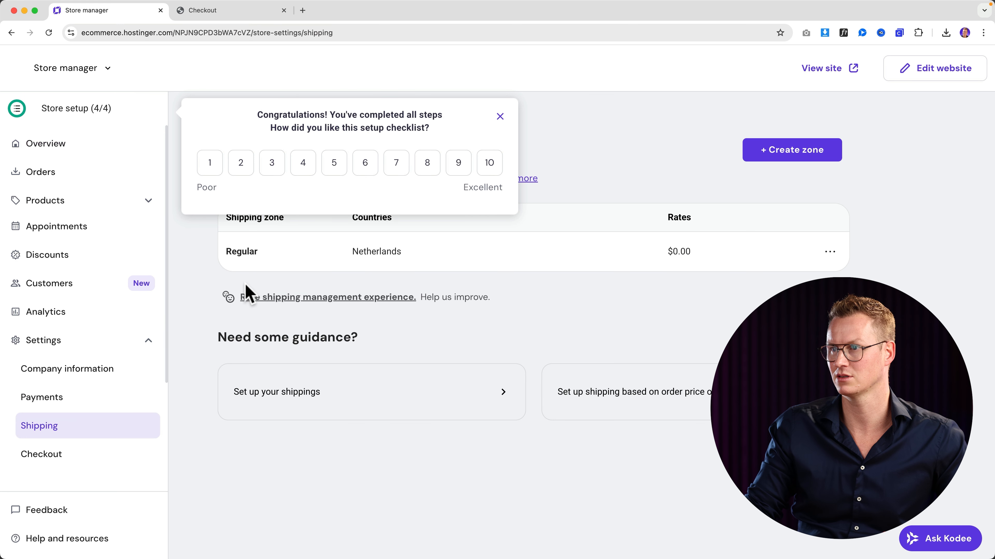
{"action": "left_click", "coordinate": [503, 118]}
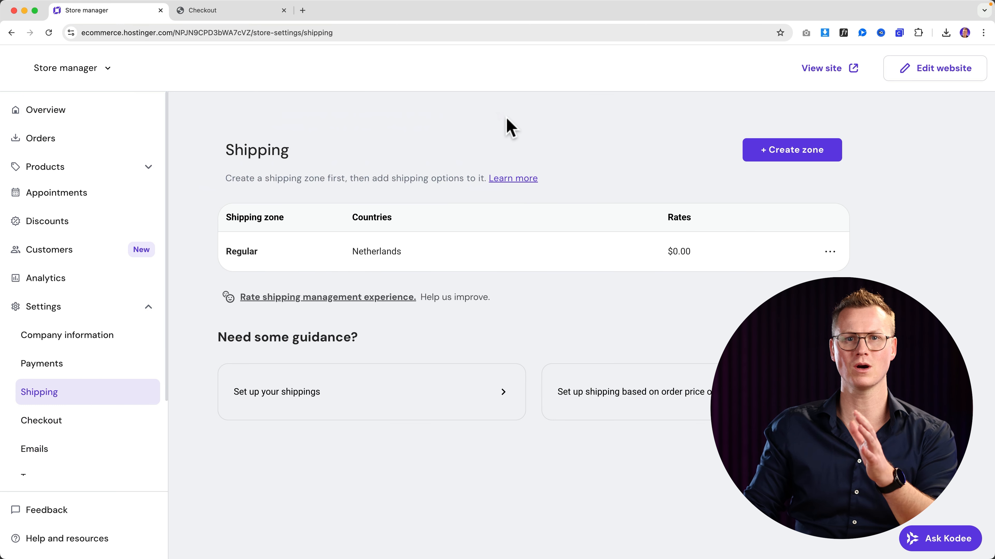
{"action": "left_click", "coordinate": [505, 119]}
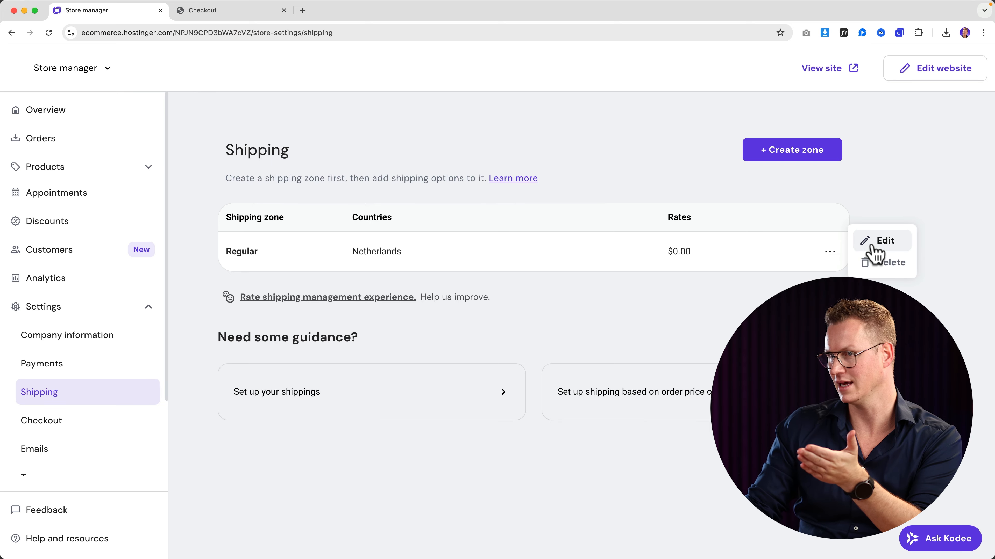
- Edit the Regular shipping zone and start adding a new shipping option
{"action": "left_click", "coordinate": [872, 246]}
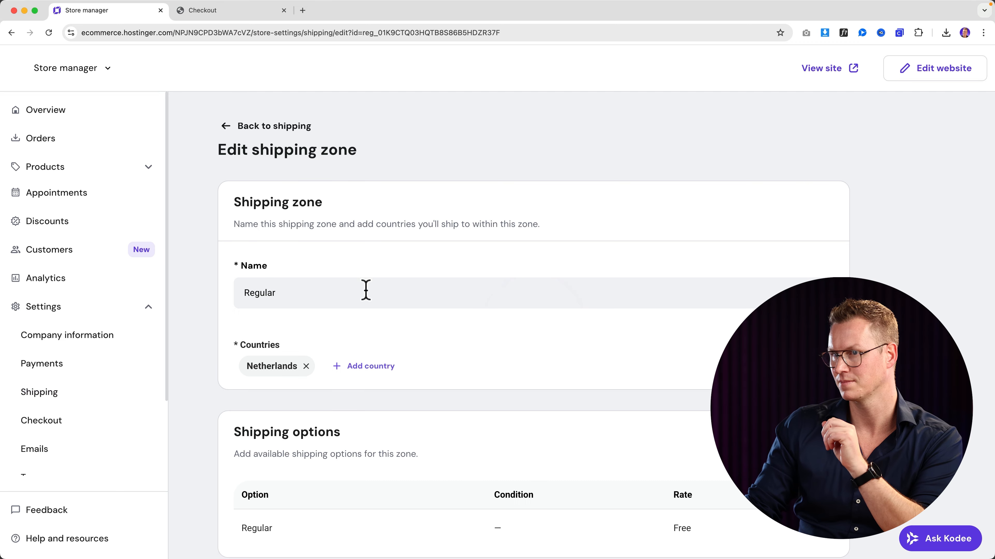
{"action": "scroll", "coordinate": [370, 290], "scroll_direction": "down", "scroll_amount": 4}
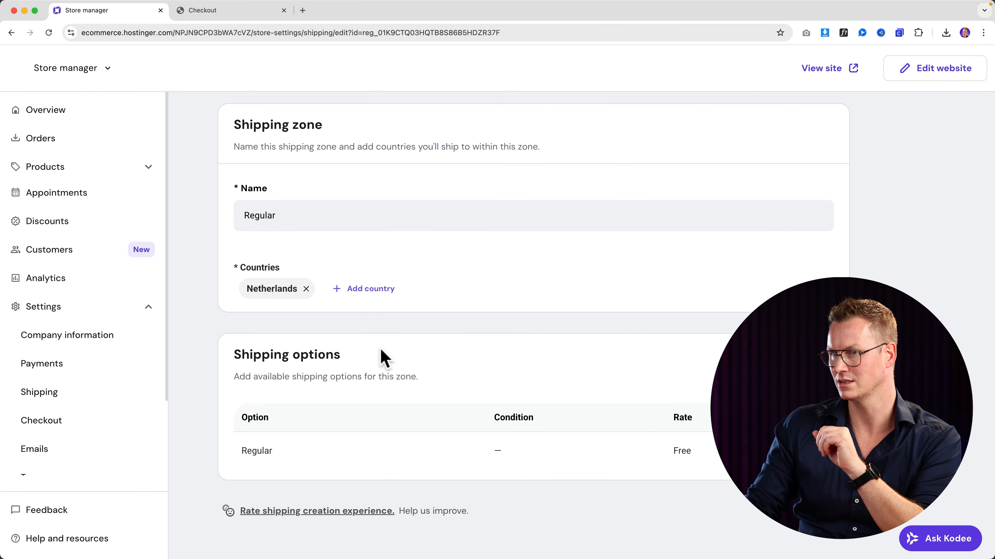
{"action": "scroll", "coordinate": [304, 440], "scroll_direction": "up", "scroll_amount": 1}
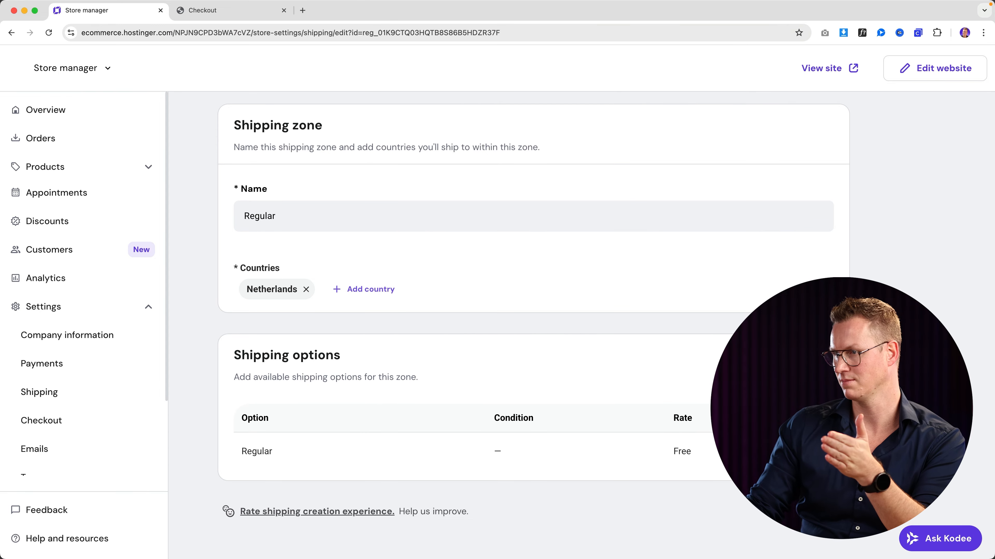
{"action": "left_click", "coordinate": [791, 365]}
- Add a UPS shipping option with a $5 rate
{"action": "left_click", "coordinate": [406, 259]}
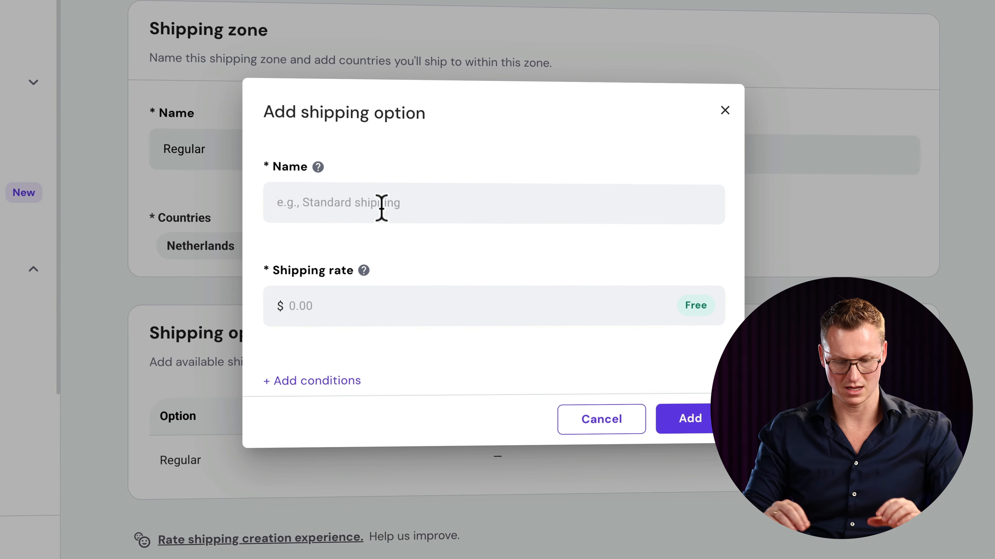
{"action": "type", "text": "UPS"}
{"action": "key", "text": "Tab"}
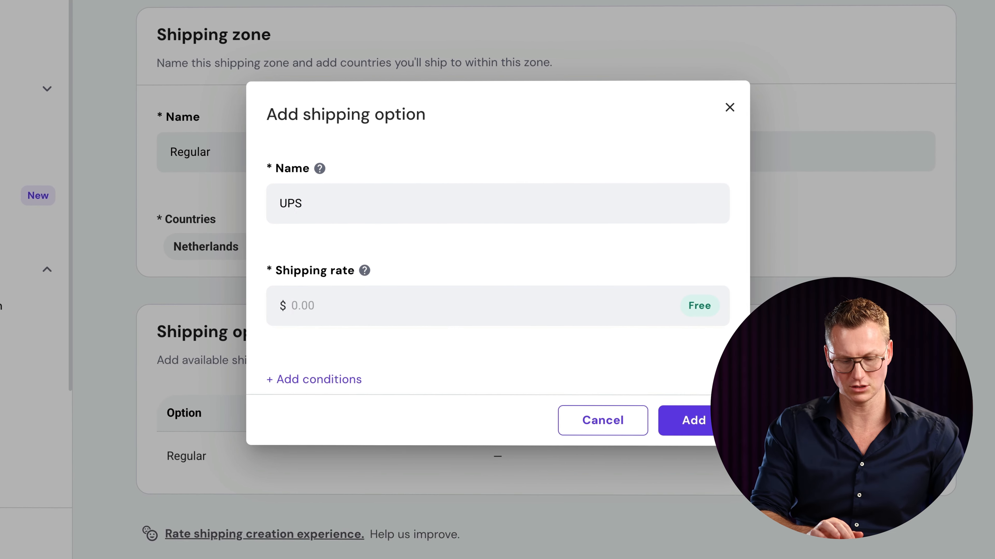
{"action": "type", "text": "5"}
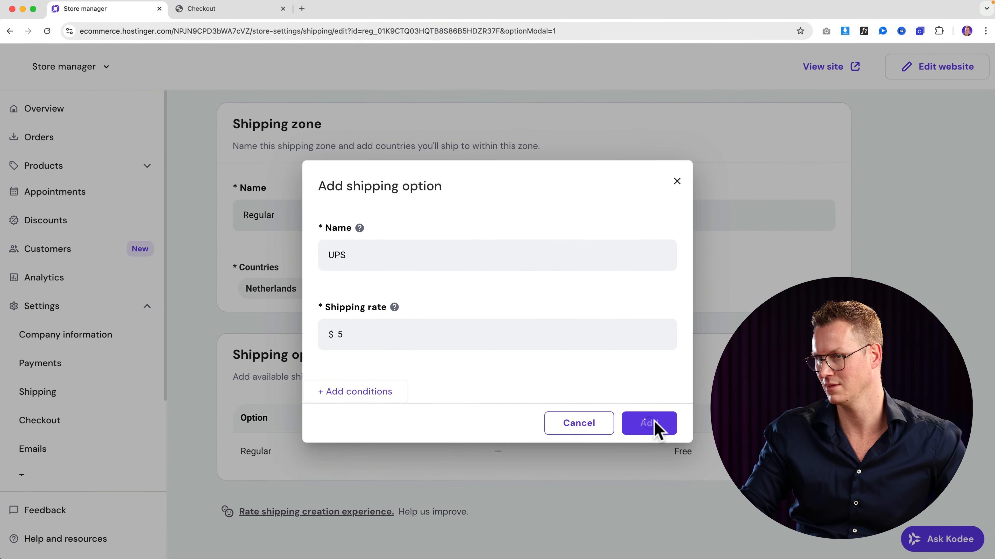
{"action": "left_click", "coordinate": [689, 421]}
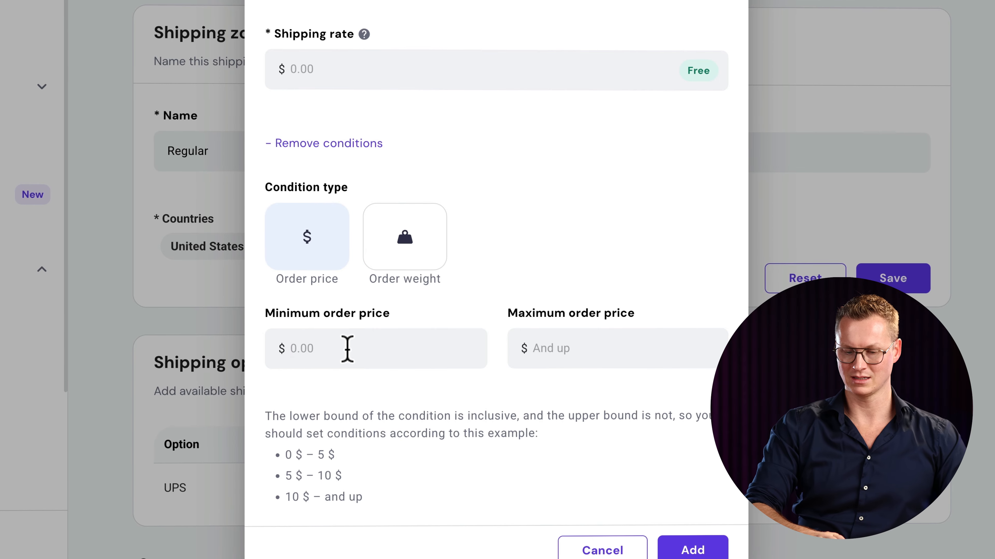
- Add a $5 UPS option limited to order prices from $0 to $49.99
{"action": "left_click", "coordinate": [346, 349]}
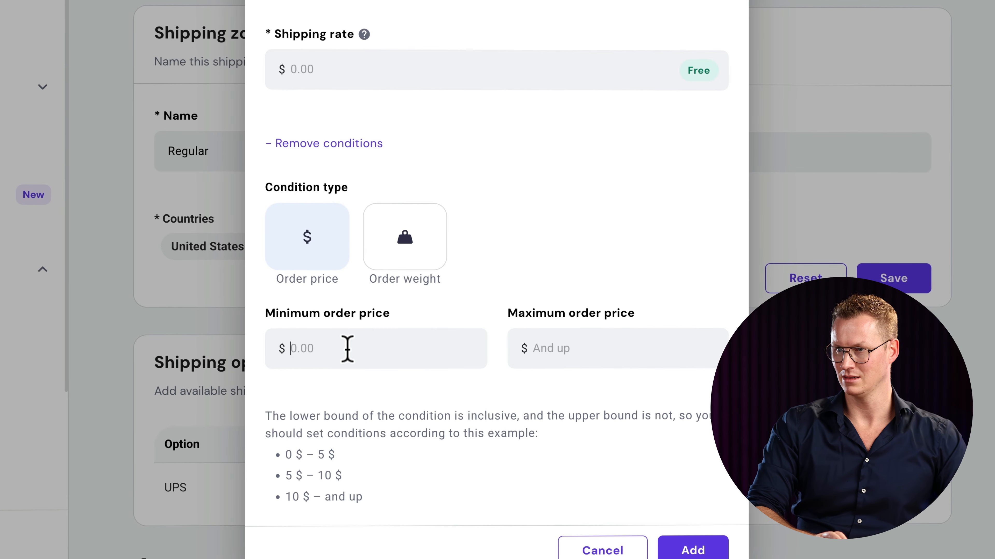
{"action": "type", "text": "0"}
{"action": "key", "text": "Tab"}
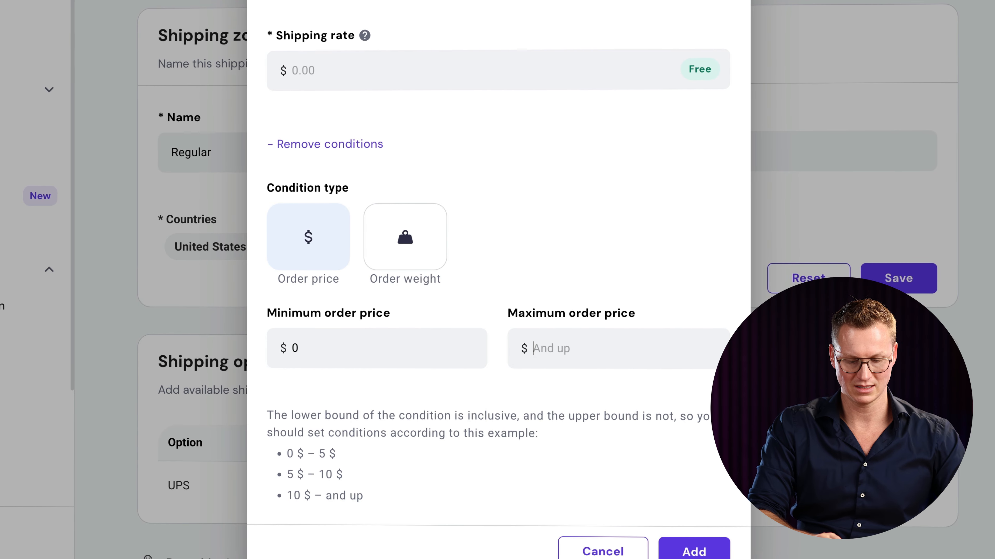
{"action": "type", "text": "49.99"}
{"action": "left_click", "coordinate": [378, 71]}
{"action": "type", "text": "5"}
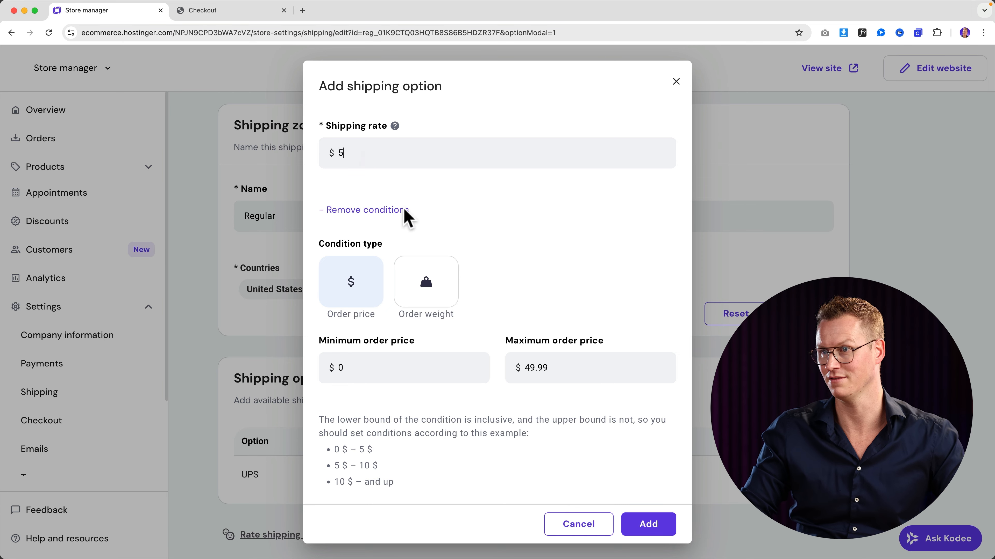
{"action": "left_click", "coordinate": [647, 525]}
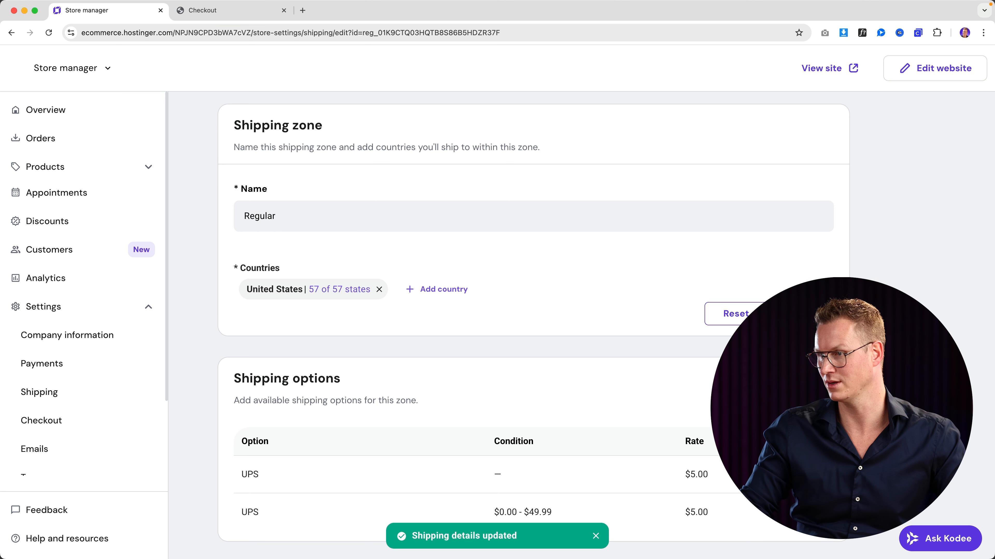
- Delete the UPS option without conditions and start a new UPS option with order-price conditions
{"action": "left_click", "coordinate": [820, 475]}
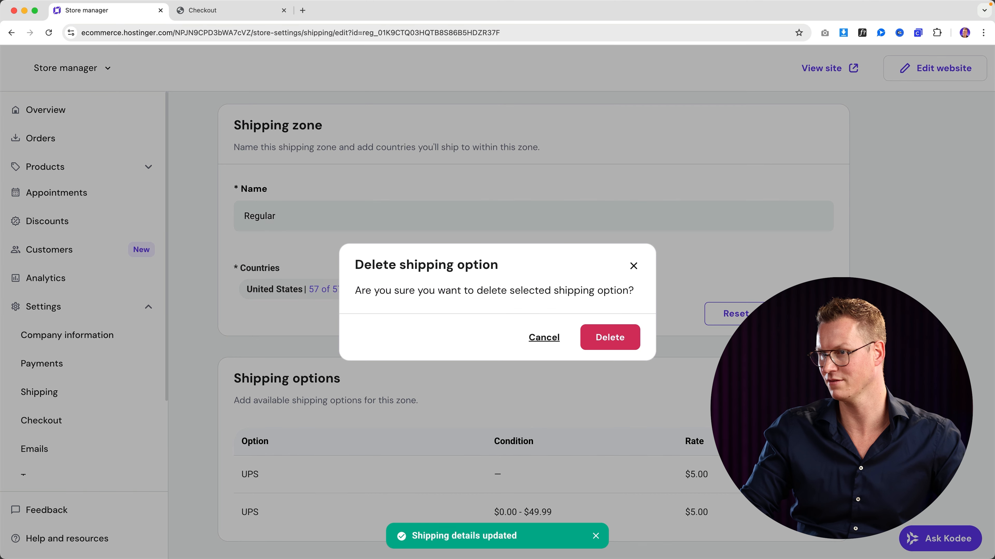
{"action": "left_click", "coordinate": [598, 344]}
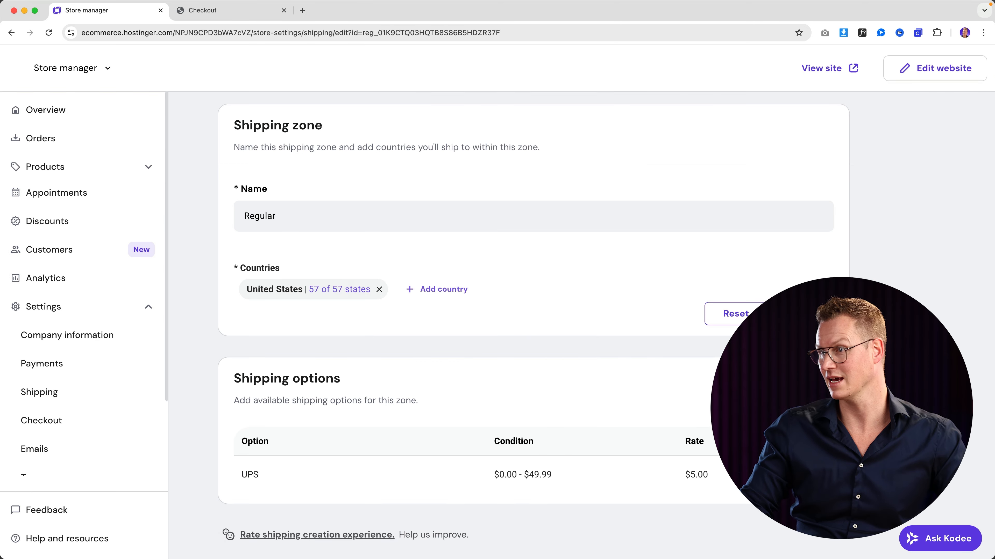
{"action": "left_click", "coordinate": [776, 389]}
{"action": "left_click", "coordinate": [383, 260]}
{"action": "type", "text": "U"}
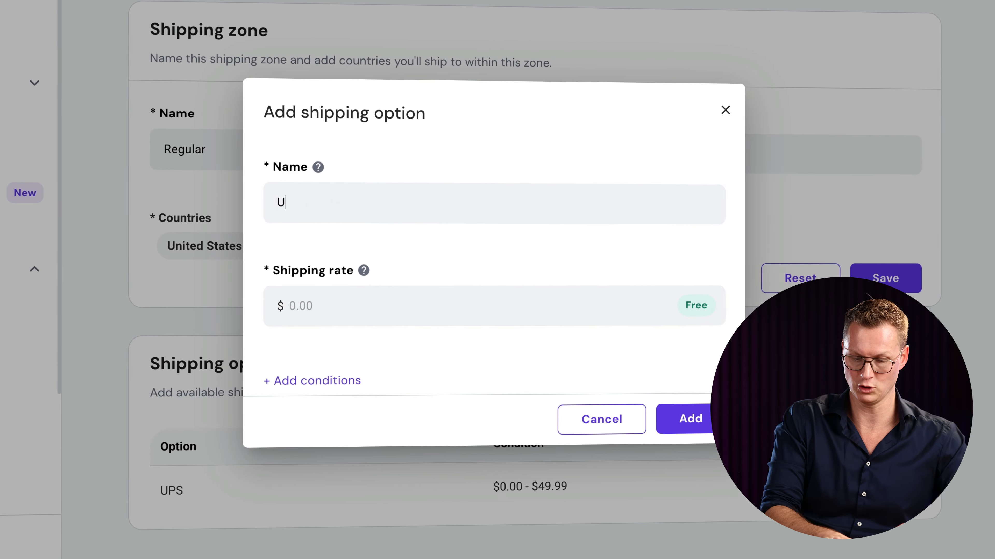
{"action": "type", "text": "PS"}
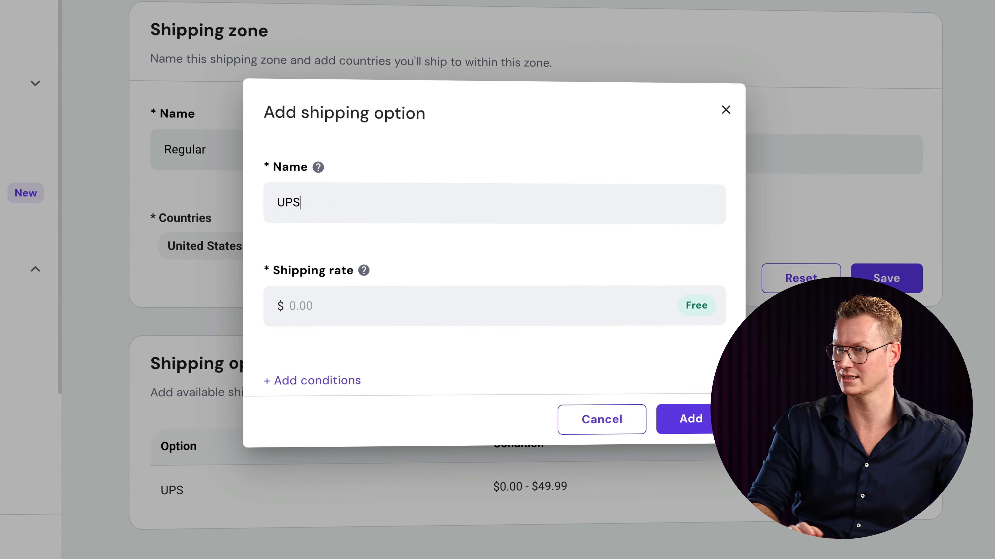
{"action": "left_click", "coordinate": [332, 388]}
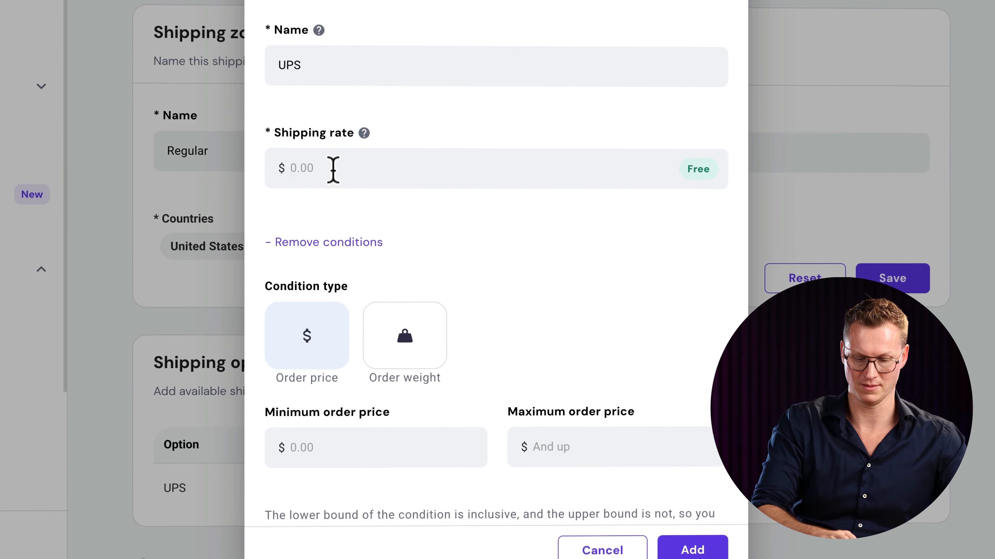
- Give the UPS option a $9 rate for orders from $50 to $99.99 and add it
{"action": "left_click", "coordinate": [332, 169]}
{"action": "type", "text": "9"}
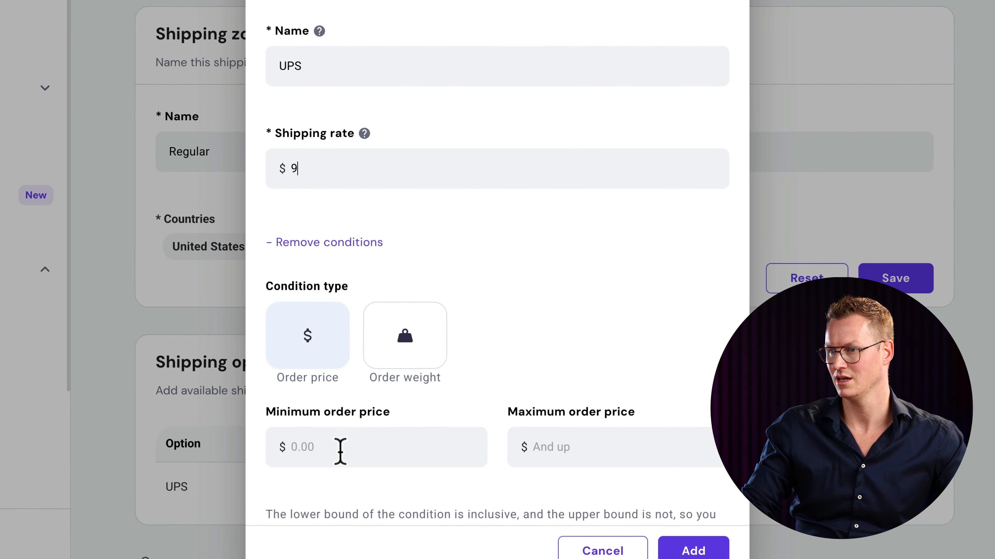
{"action": "left_click", "coordinate": [340, 451]}
{"action": "type", "text": "50"}
{"action": "key", "text": "Tab"}
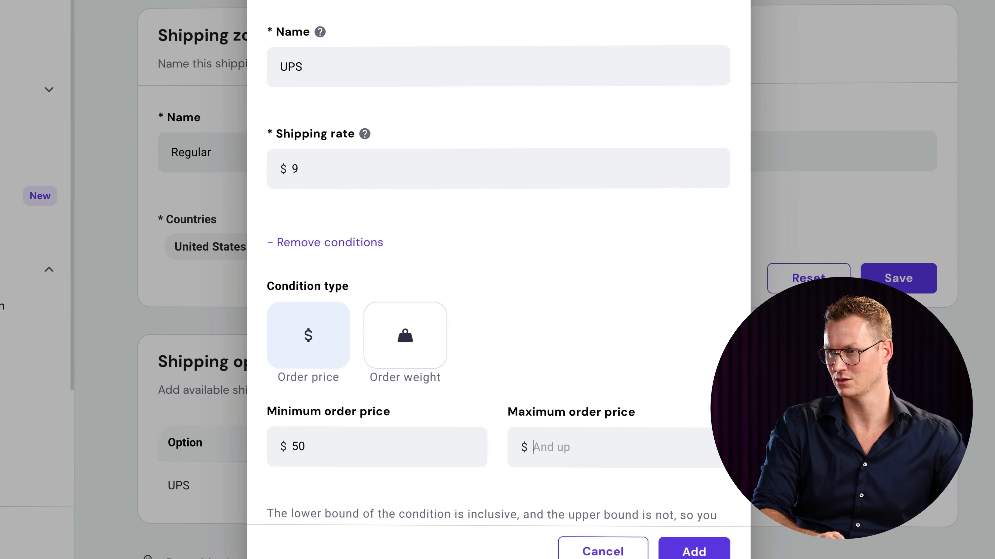
{"action": "type", "text": "99"}
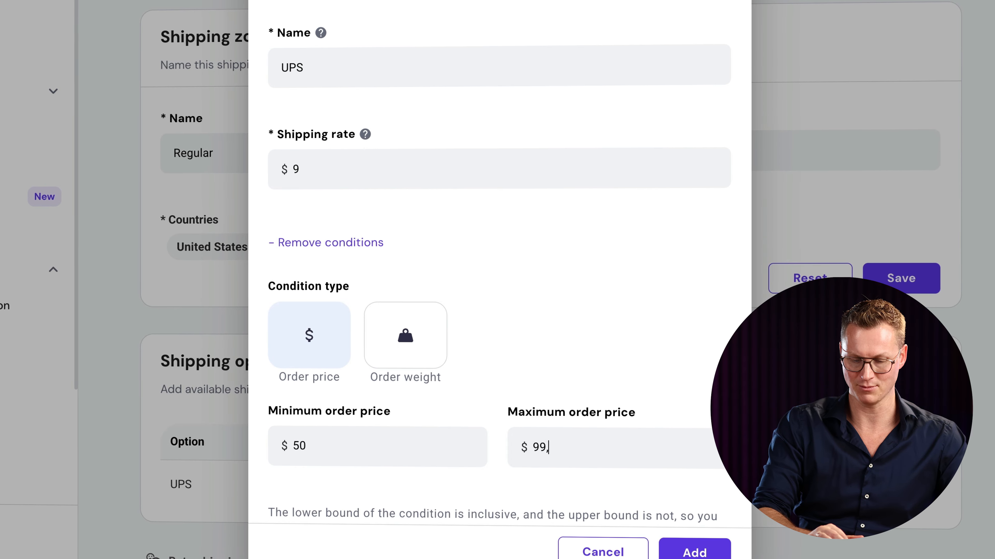
{"action": "type", "text": ".99"}
{"action": "scroll", "coordinate": [399, 460], "scroll_direction": "down", "scroll_amount": 2}
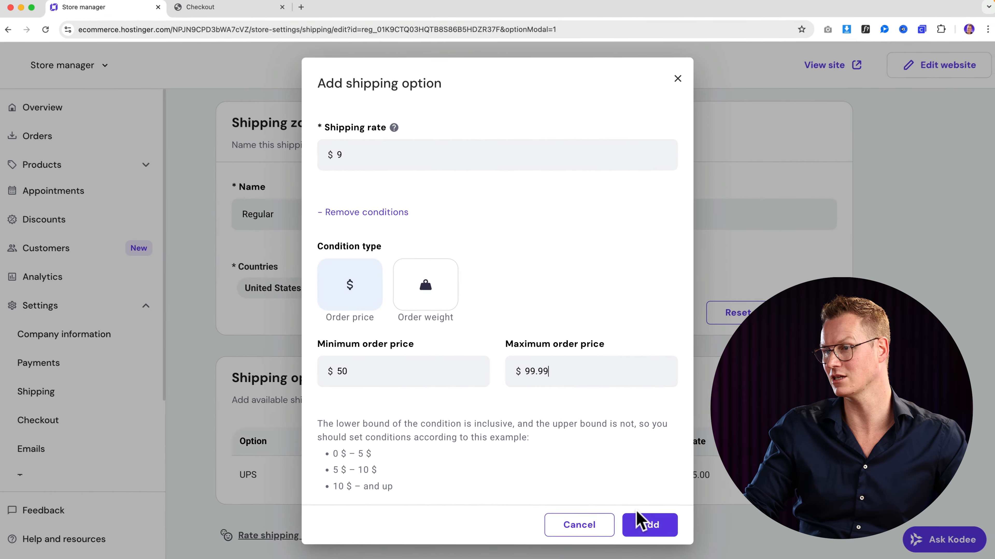
{"action": "left_click", "coordinate": [685, 549]}
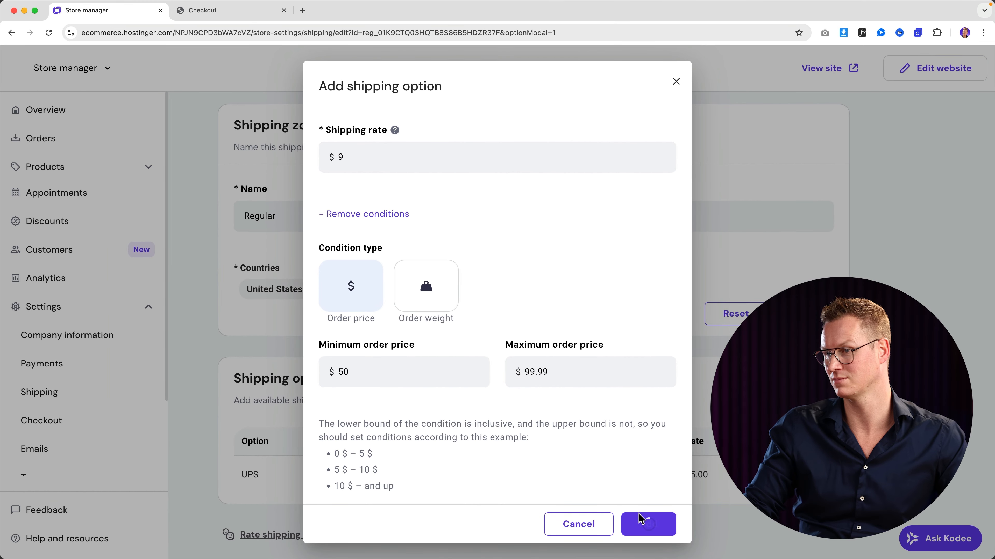
- Add a third UPS option at $12 for orders from $100 to $299.99
{"action": "scroll", "coordinate": [597, 393], "scroll_direction": "down", "scroll_amount": 2}
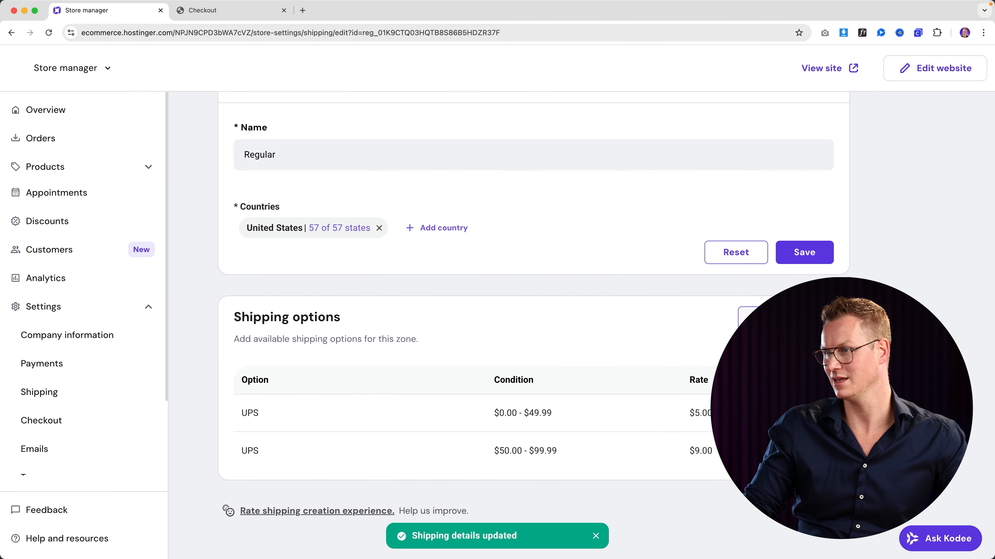
{"action": "left_click", "coordinate": [785, 318]}
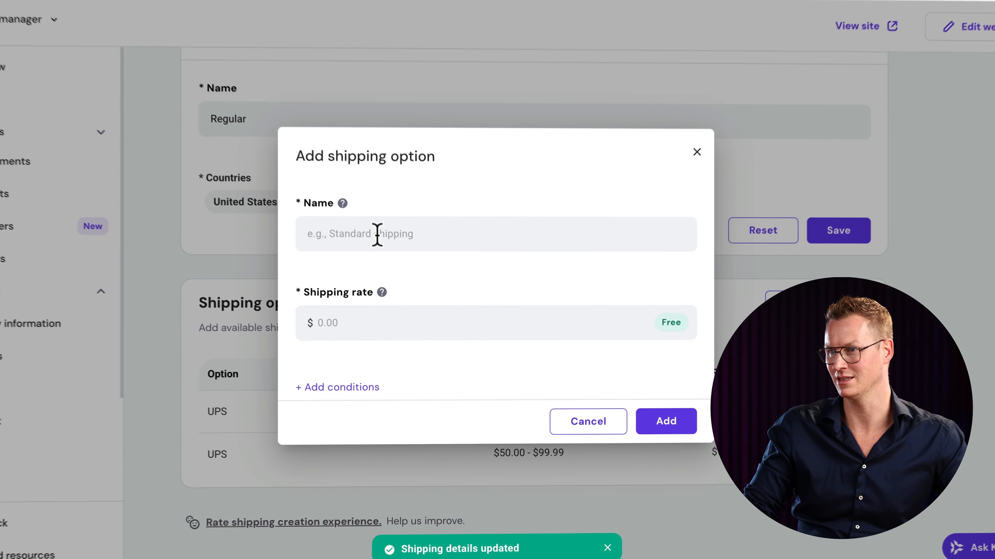
{"action": "left_click", "coordinate": [390, 256]}
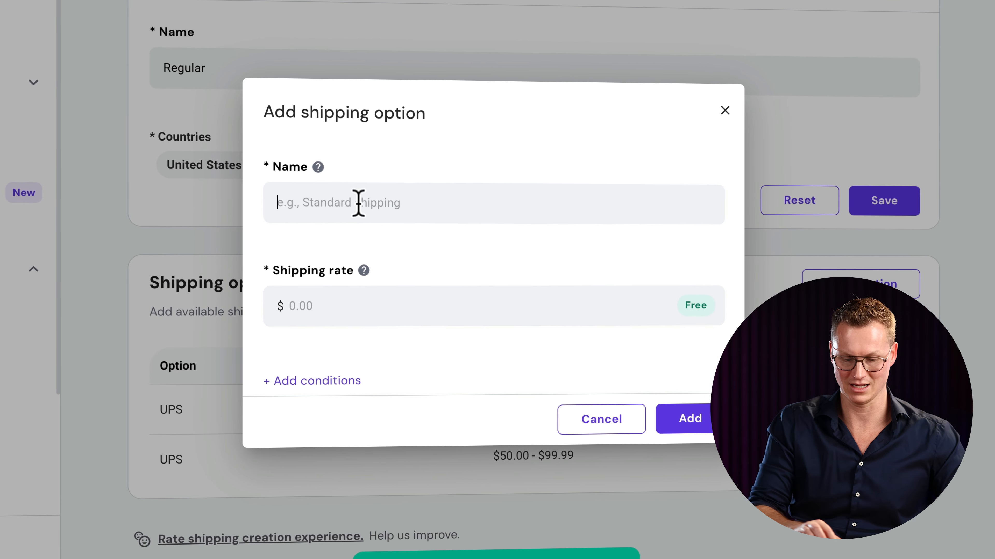
{"action": "type", "text": "UPS"}
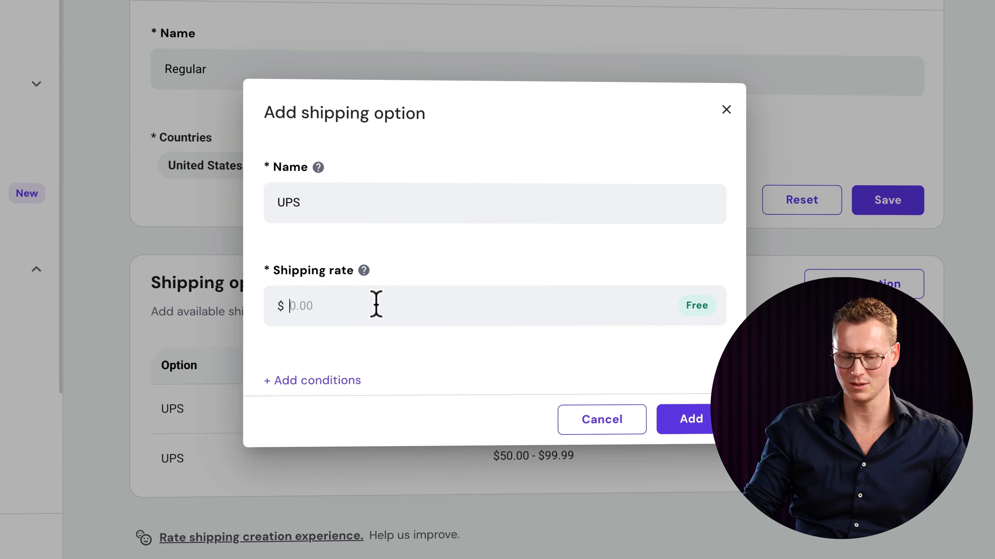
{"action": "type", "text": "12"}
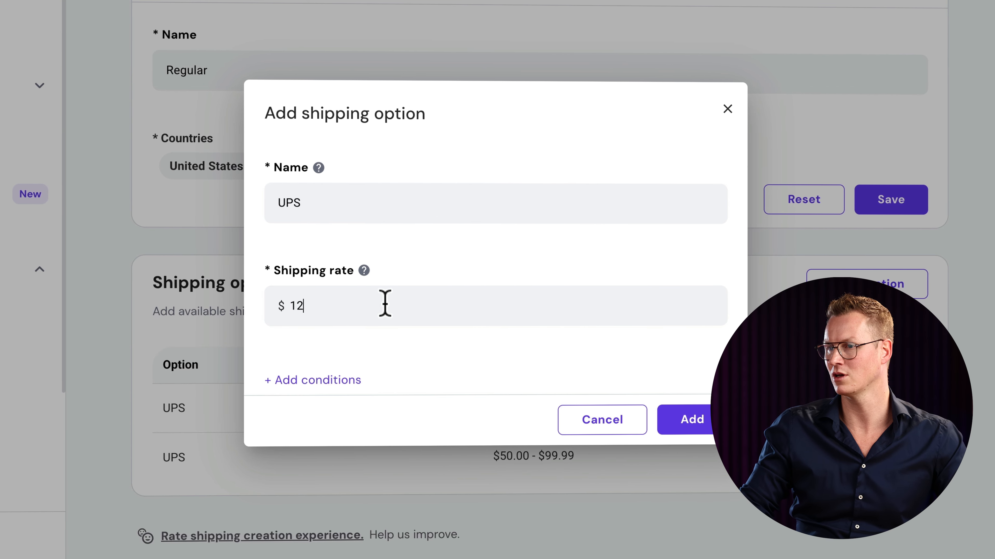
{"action": "left_click", "coordinate": [344, 382]}
{"action": "scroll", "coordinate": [374, 353], "scroll_direction": "down", "scroll_amount": 3}
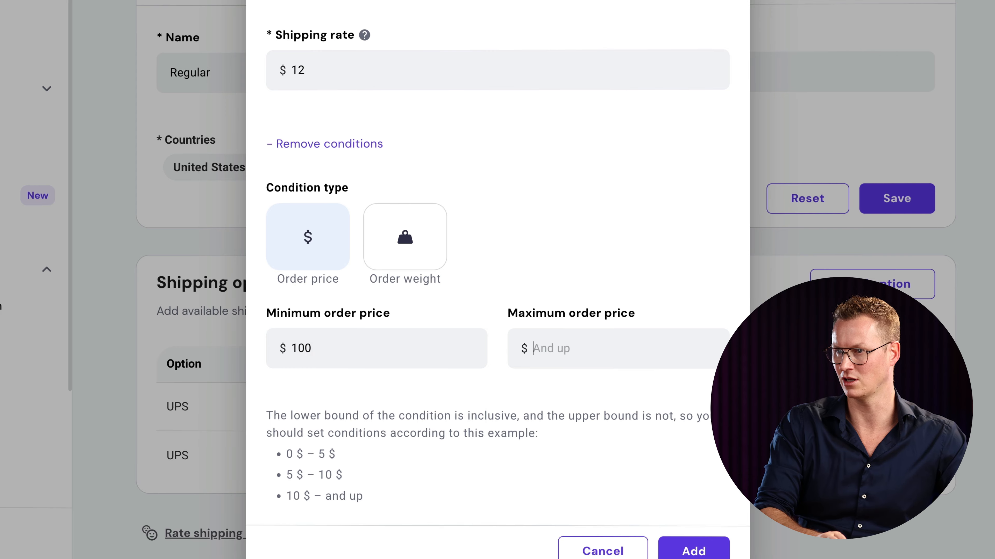
{"action": "type", "text": "299"}
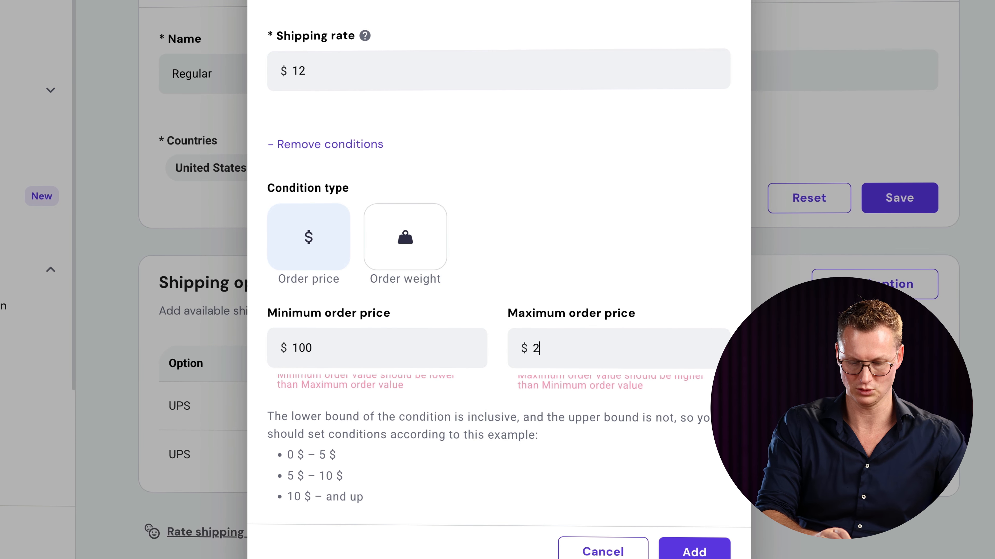
{"action": "type", "text": "0"}
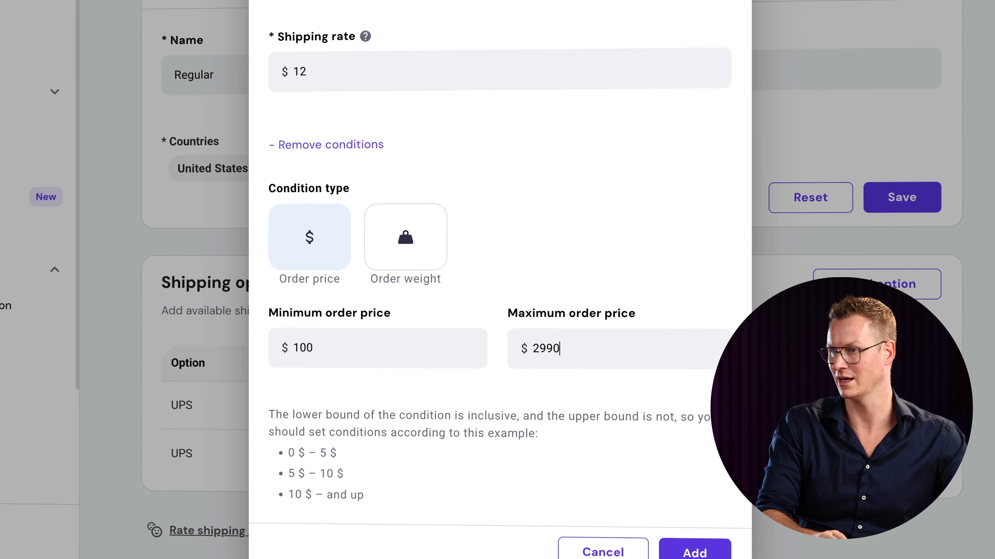
{"action": "key", "text": "BackSpace"}
{"action": "type", "text": ".99"}
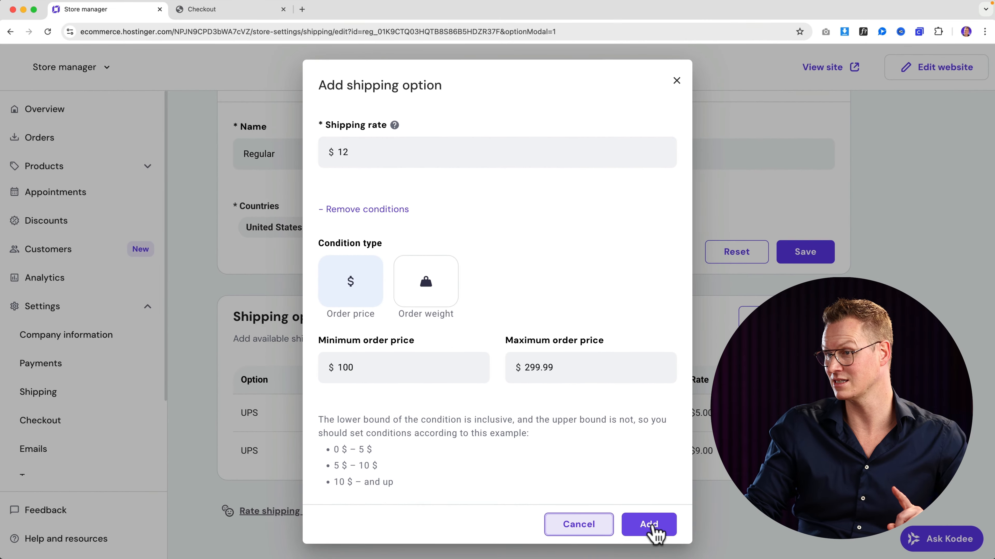
{"action": "left_click", "coordinate": [695, 552]}
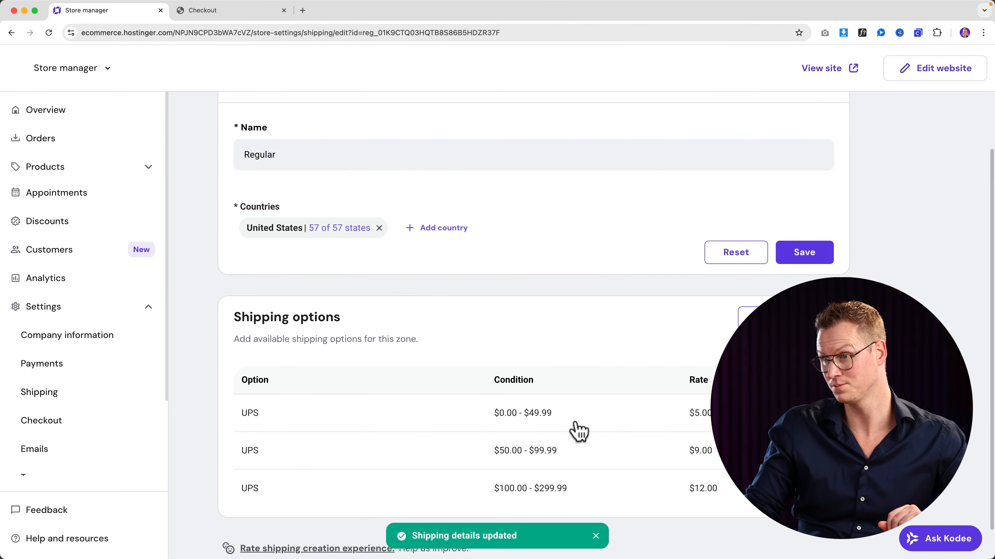
- Start a fourth UPS shipping option with a $0 rate
{"action": "scroll", "coordinate": [573, 429], "scroll_direction": "down", "scroll_amount": 2}
{"action": "left_click", "coordinate": [784, 283]}
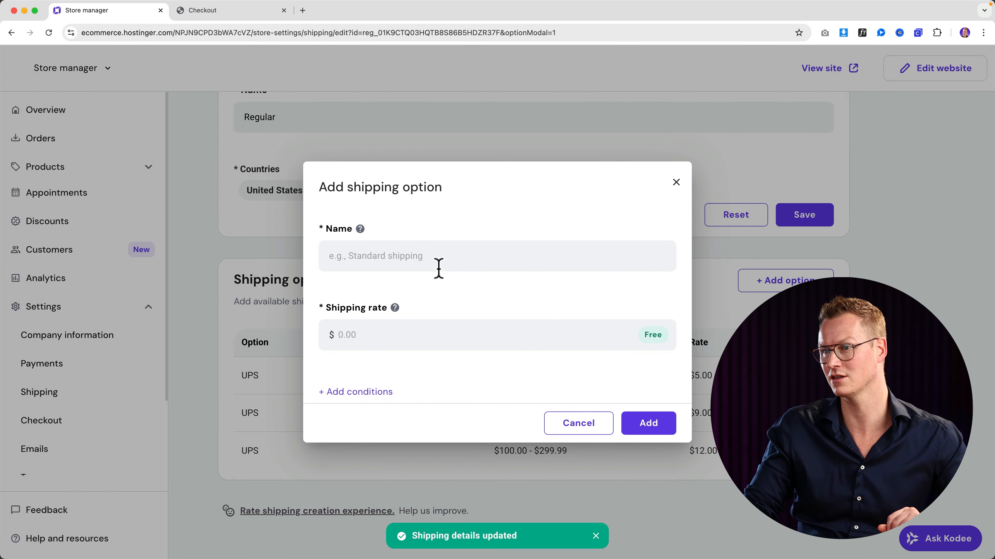
{"action": "type", "text": "UPS"}
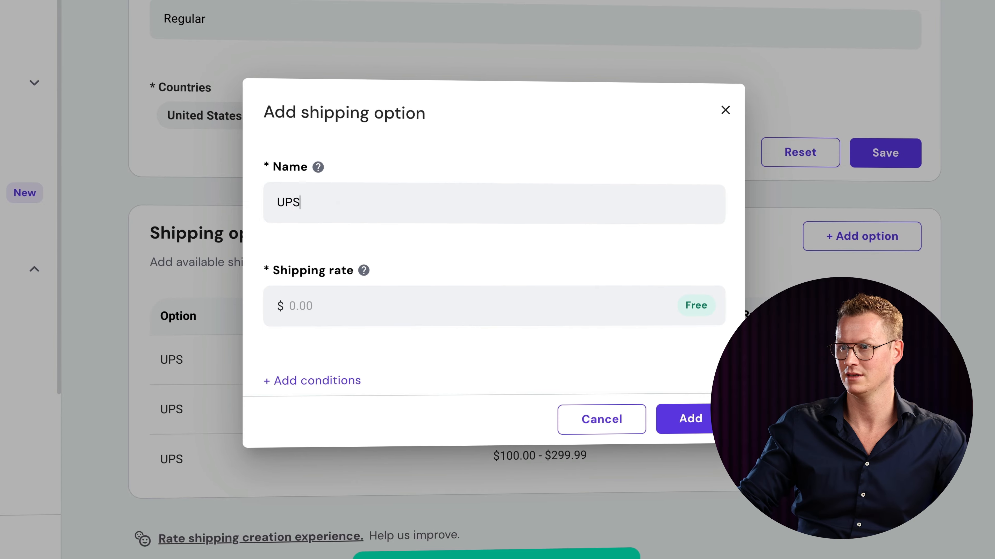
{"action": "left_click", "coordinate": [435, 332]}
{"action": "type", "text": "0"}
{"action": "key", "text": "Tab"}
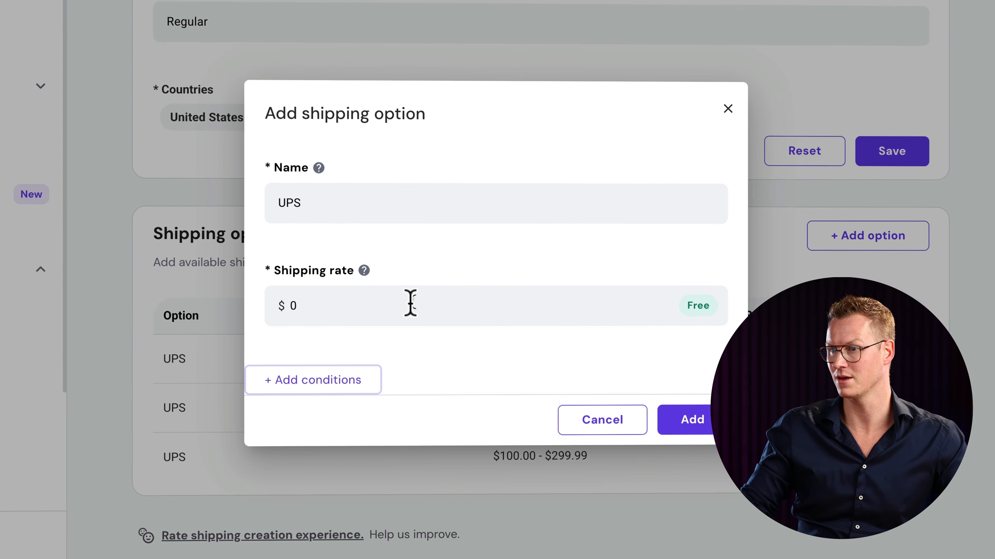
- Limit the free UPS option to orders from $300 to $500000 and add it
{"action": "left_click", "coordinate": [339, 392]}
{"action": "scroll", "coordinate": [370, 368], "scroll_direction": "down", "scroll_amount": 3}
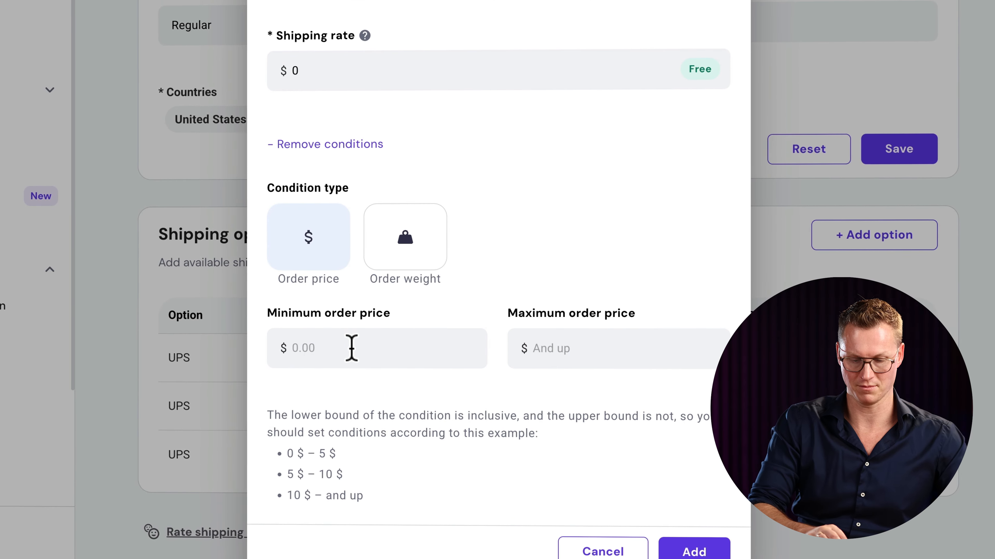
{"action": "left_click", "coordinate": [351, 347]}
{"action": "type", "text": "300"}
{"action": "key", "text": "Tab"}
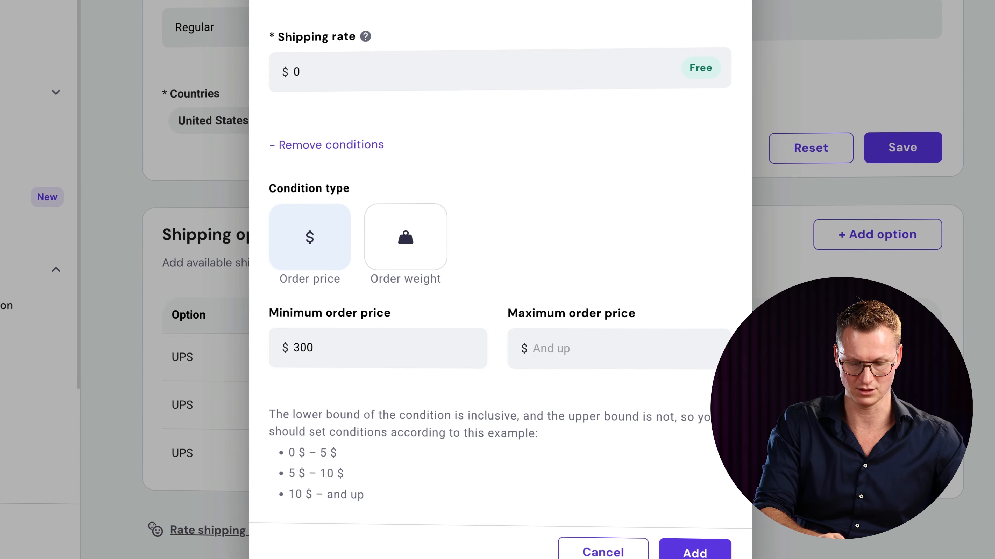
{"action": "type", "text": "500000"}
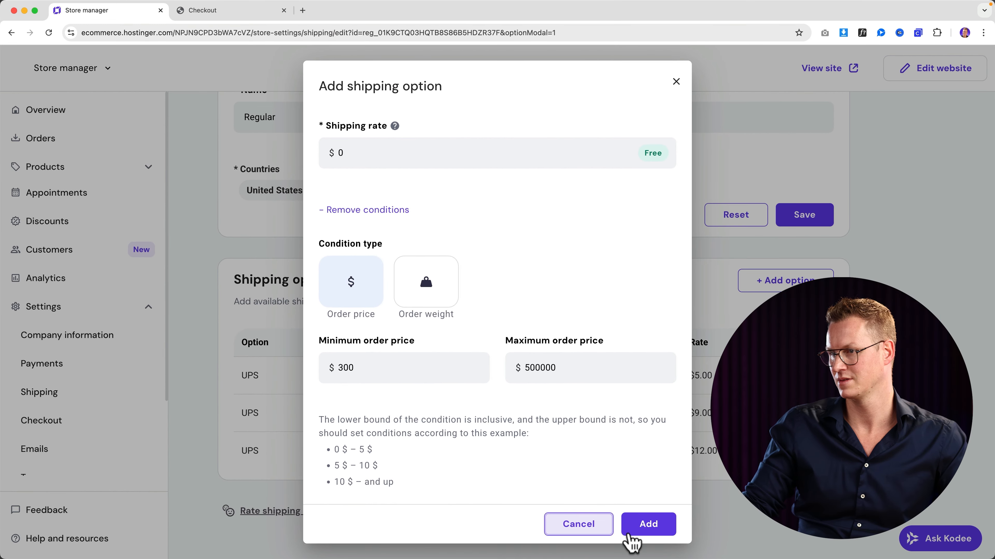
{"action": "left_click", "coordinate": [648, 524]}
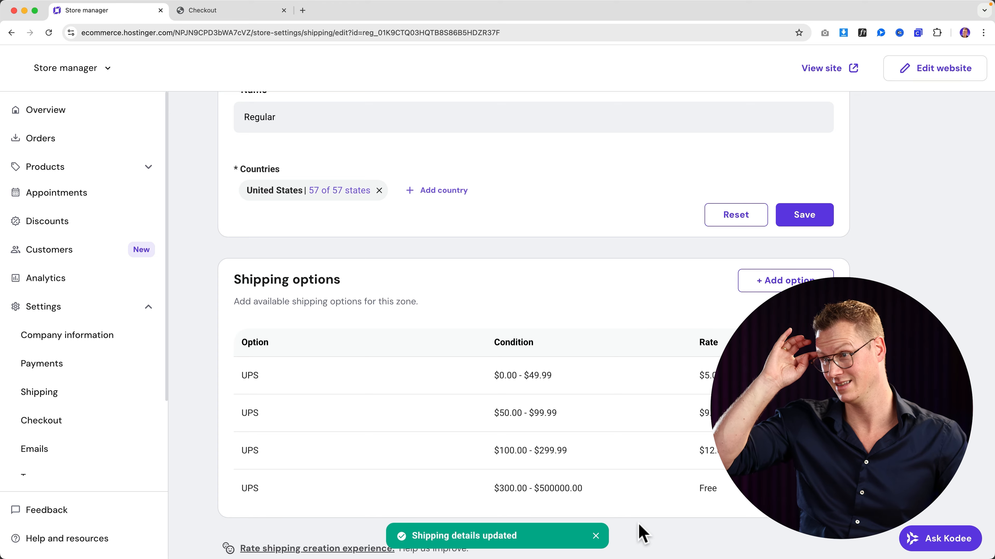
- Close the old checkout page tab
{"action": "scroll", "coordinate": [592, 437], "scroll_direction": "up", "scroll_amount": 5}
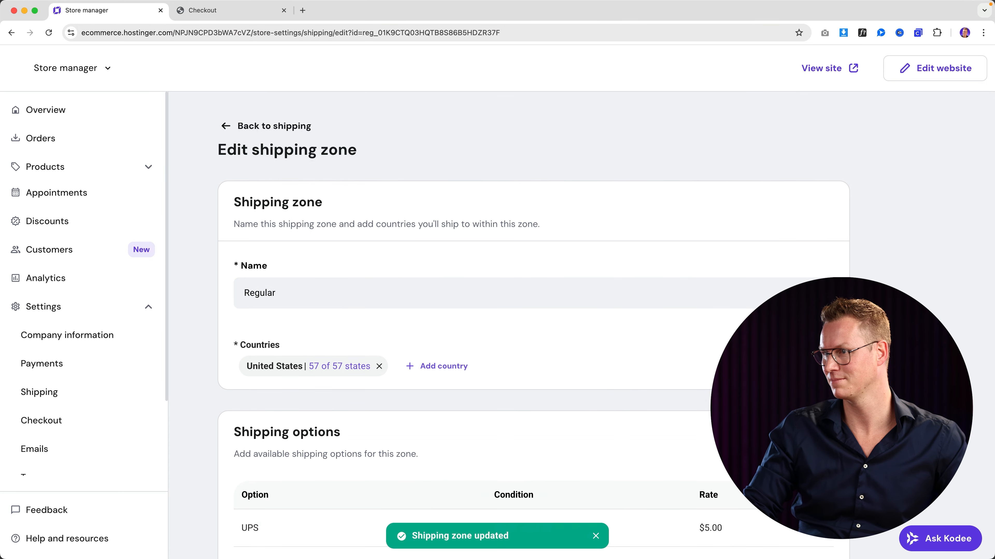
{"action": "scroll", "coordinate": [699, 384], "scroll_direction": "down", "scroll_amount": 3}
{"action": "scroll", "coordinate": [699, 384], "scroll_direction": "up", "scroll_amount": 3}
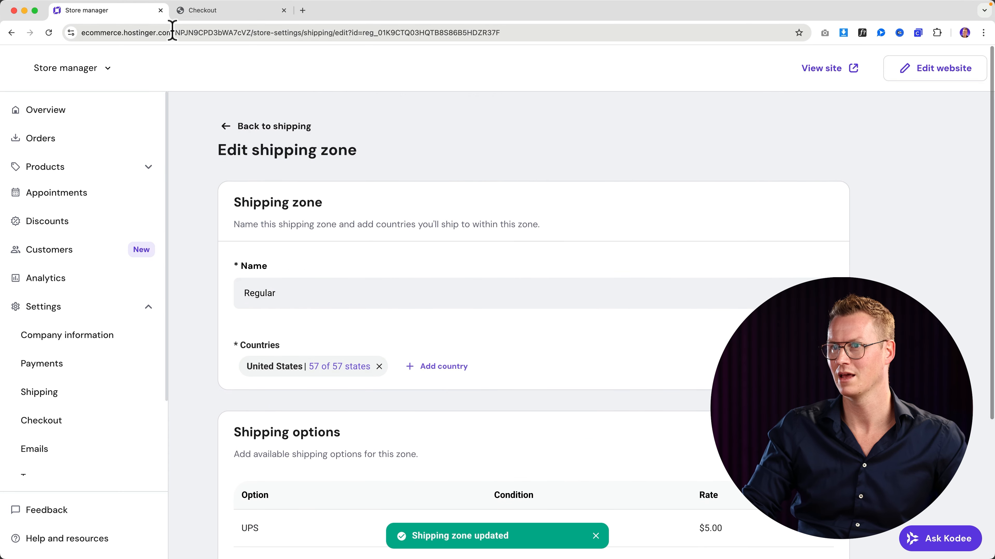
{"action": "left_click", "coordinate": [227, 17]}
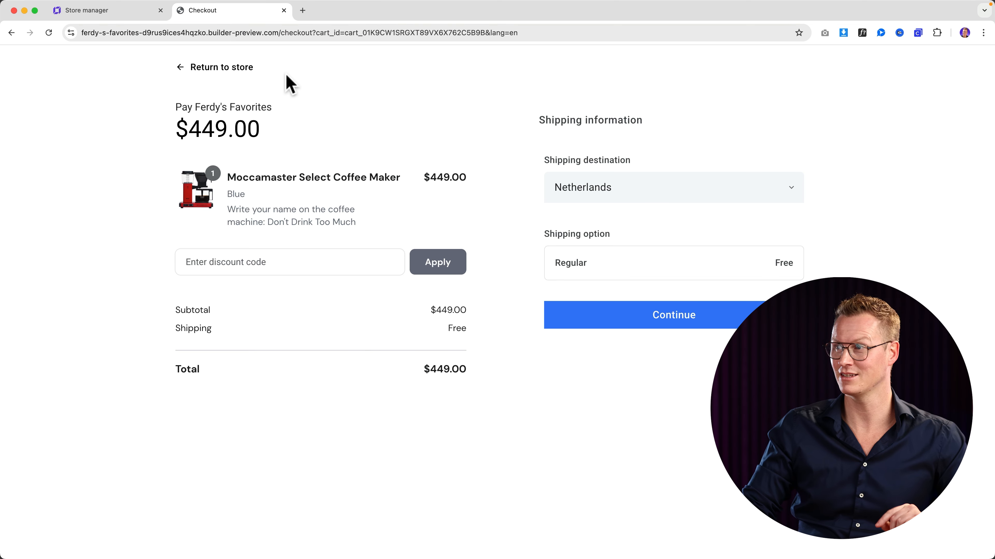
{"action": "left_click", "coordinate": [168, 33]}
{"action": "left_click", "coordinate": [284, 11]}
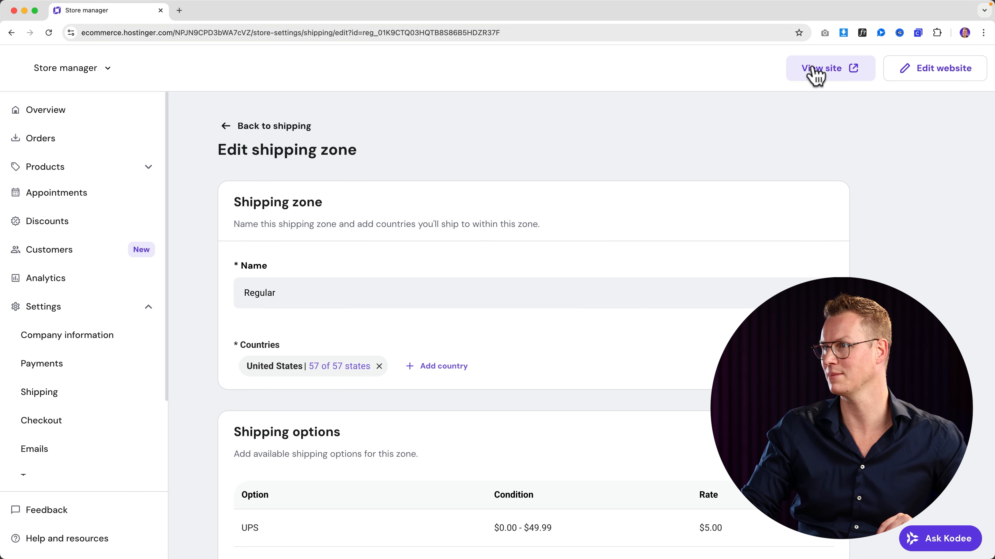
- Open the live store's Moccamaster Select Coffee Maker page and choose the Green colour
{"action": "left_click", "coordinate": [817, 70]}
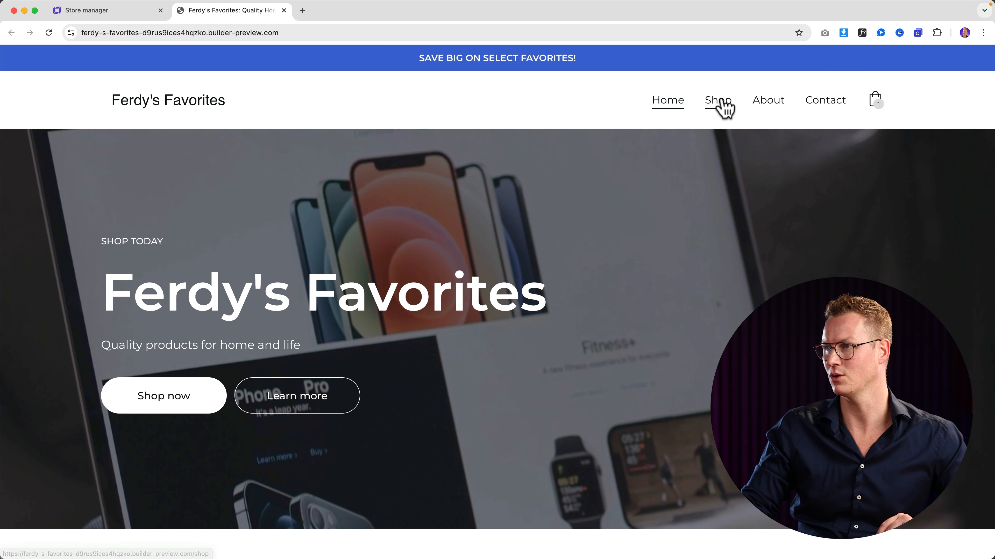
{"action": "left_click", "coordinate": [723, 102]}
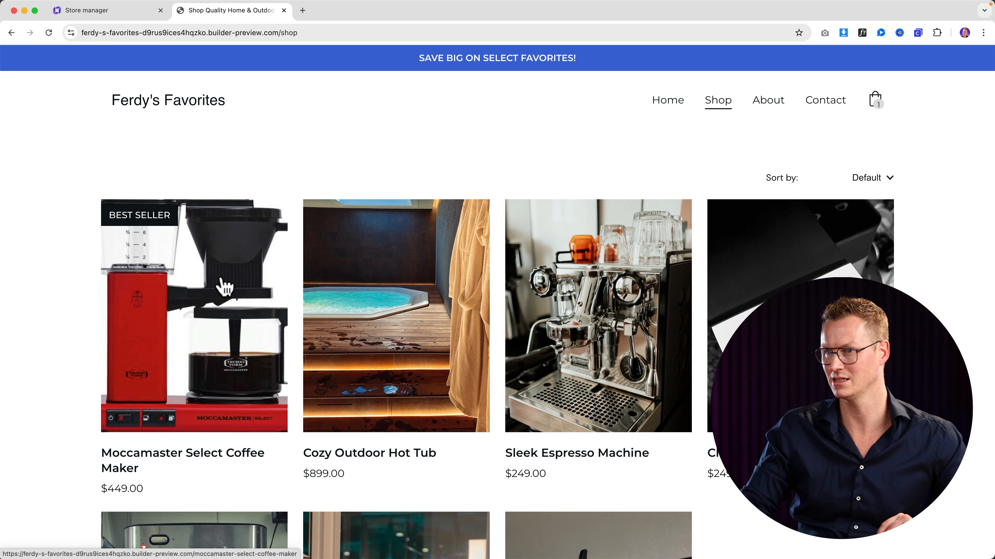
{"action": "left_click", "coordinate": [223, 280]}
{"action": "scroll", "coordinate": [677, 311], "scroll_direction": "down", "scroll_amount": 3}
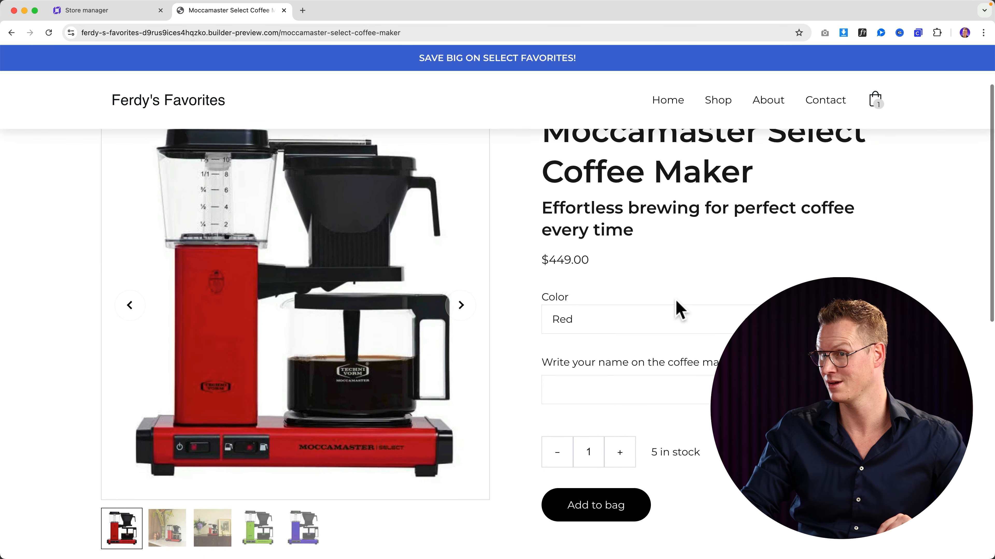
{"action": "left_click", "coordinate": [639, 290]}
{"action": "left_click", "coordinate": [623, 302]}
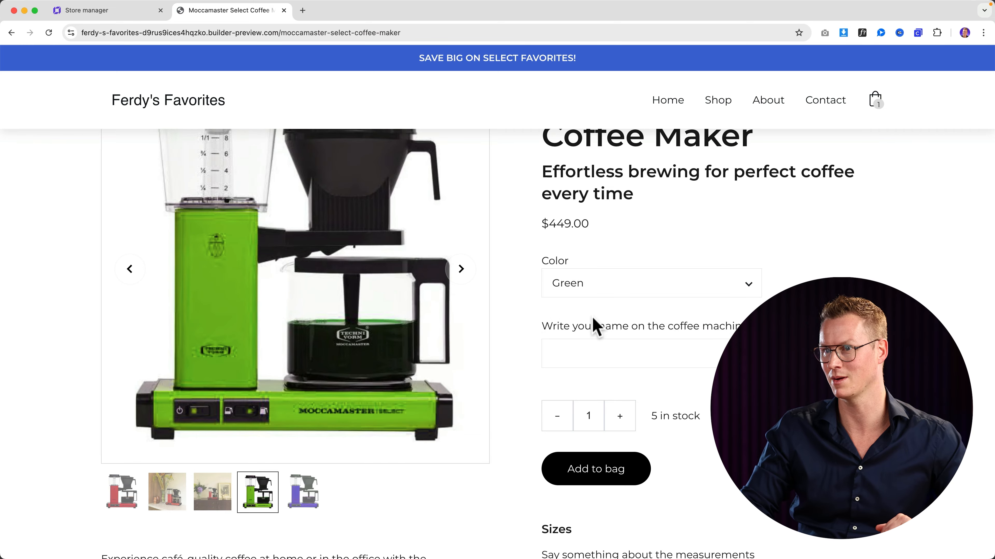
{"action": "scroll", "coordinate": [593, 319], "scroll_direction": "up", "scroll_amount": 3}
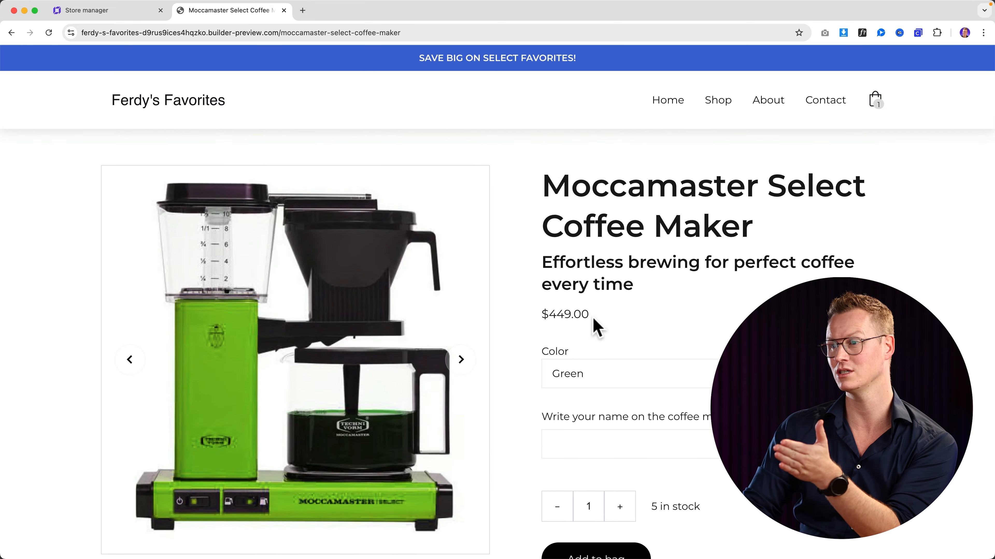
{"action": "scroll", "coordinate": [594, 319], "scroll_direction": "down", "scroll_amount": 3}
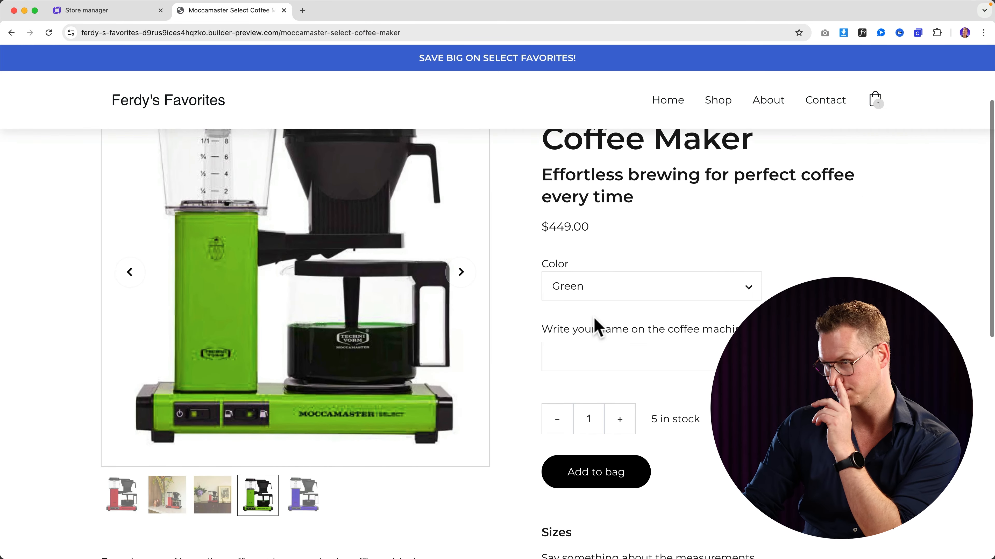
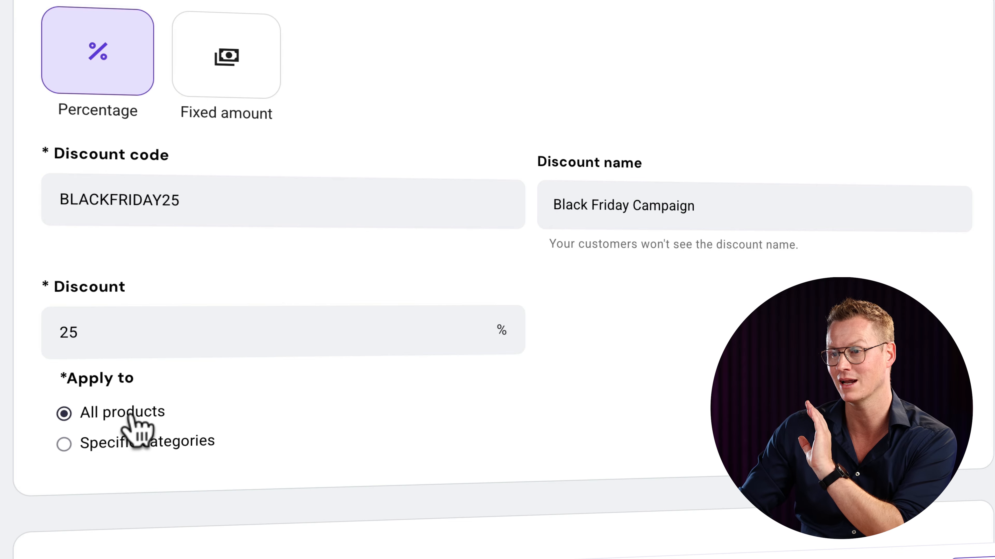
- Scroll down the BLACKFRIDAY25 discount form to reach its remaining settings
{"action": "scroll", "coordinate": [300, 451], "scroll_direction": "down", "scroll_amount": 10}
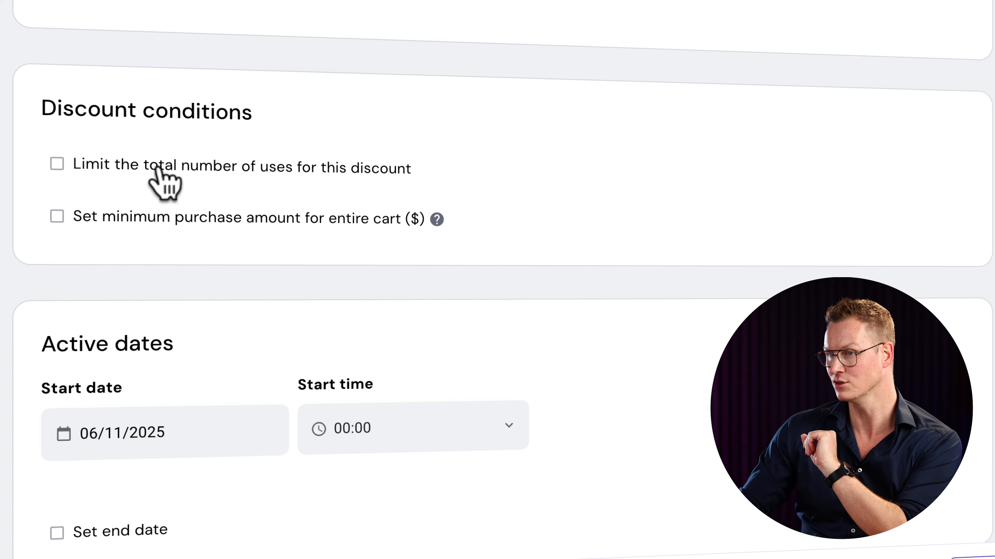
- Limit the discount to 1 use in total and require a $50 minimum purchase
{"action": "left_click", "coordinate": [165, 184]}
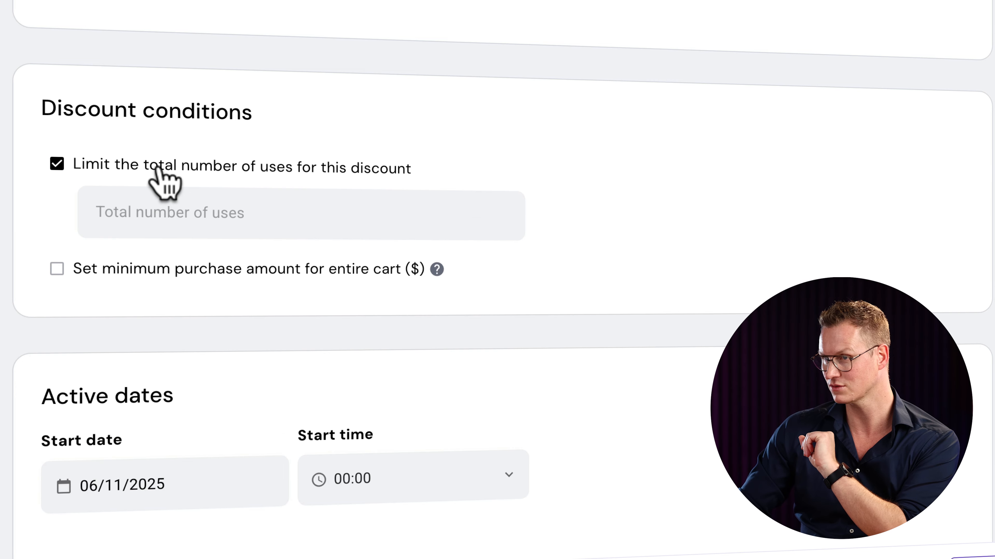
{"action": "left_click", "coordinate": [299, 219]}
{"action": "type", "text": "1"}
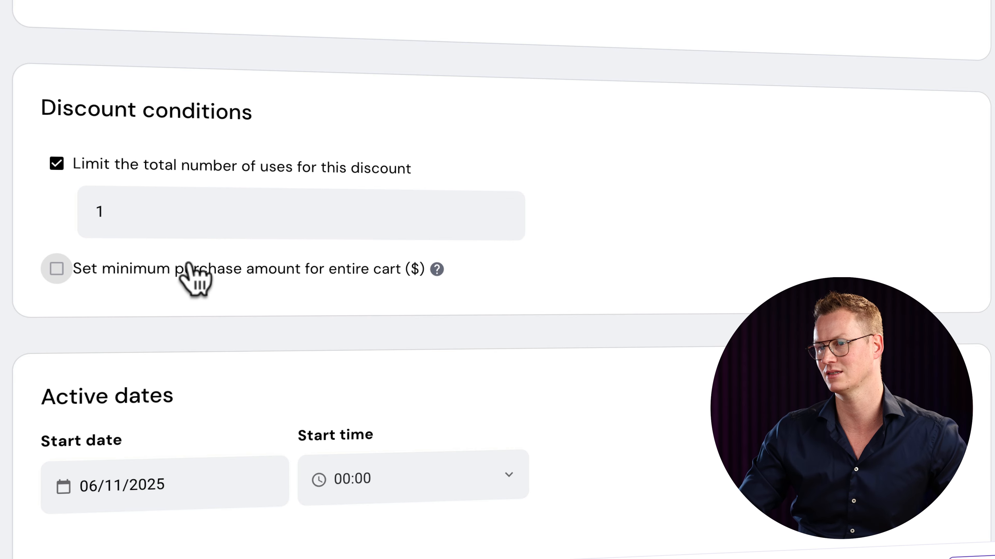
{"action": "left_click", "coordinate": [57, 270]}
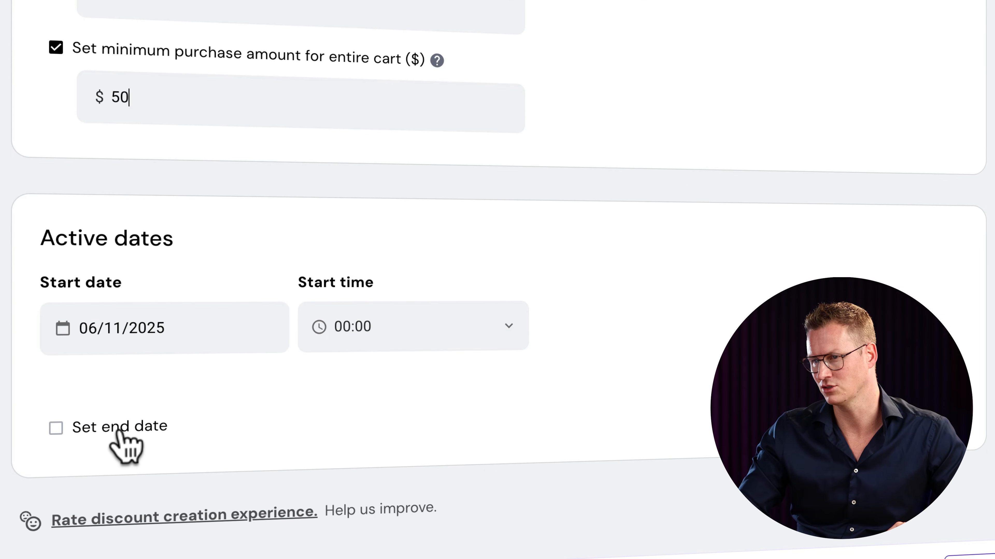
- Keep the start date and set the discount's end date to 06/12/2025
{"action": "left_click", "coordinate": [151, 332]}
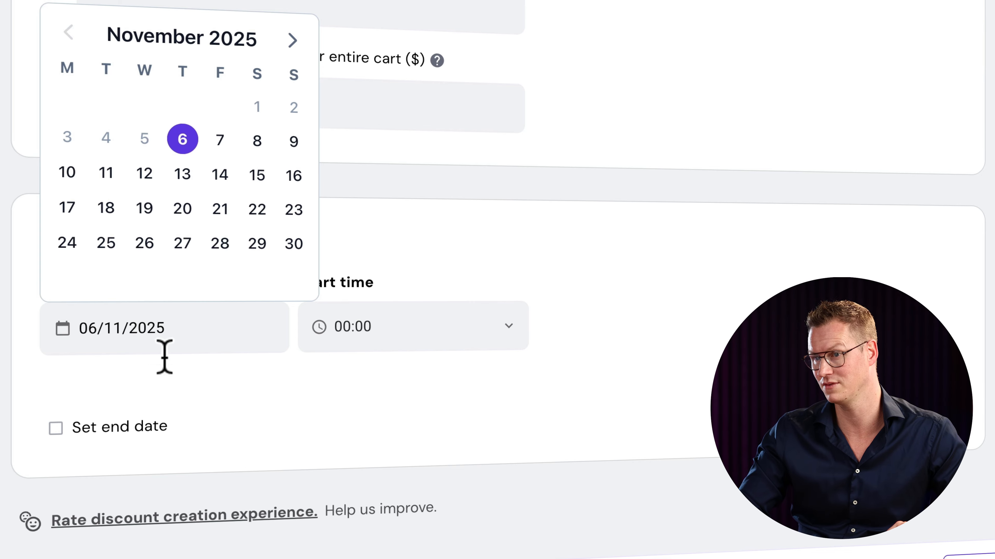
{"action": "left_click", "coordinate": [163, 392]}
{"action": "left_click", "coordinate": [110, 431]}
{"action": "scroll", "coordinate": [164, 439], "scroll_direction": "down", "scroll_amount": 3}
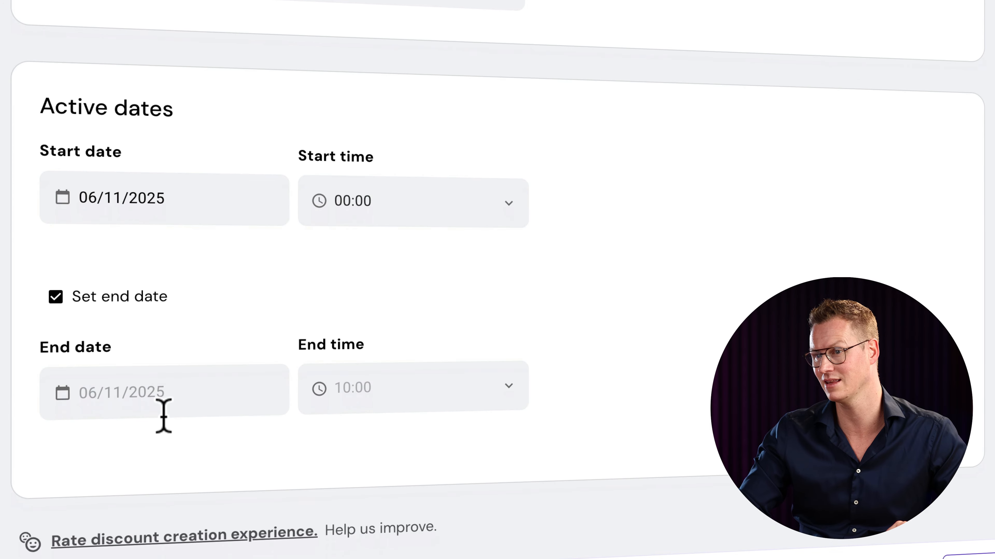
{"action": "left_click", "coordinate": [164, 415]}
{"action": "left_click", "coordinate": [292, 103]}
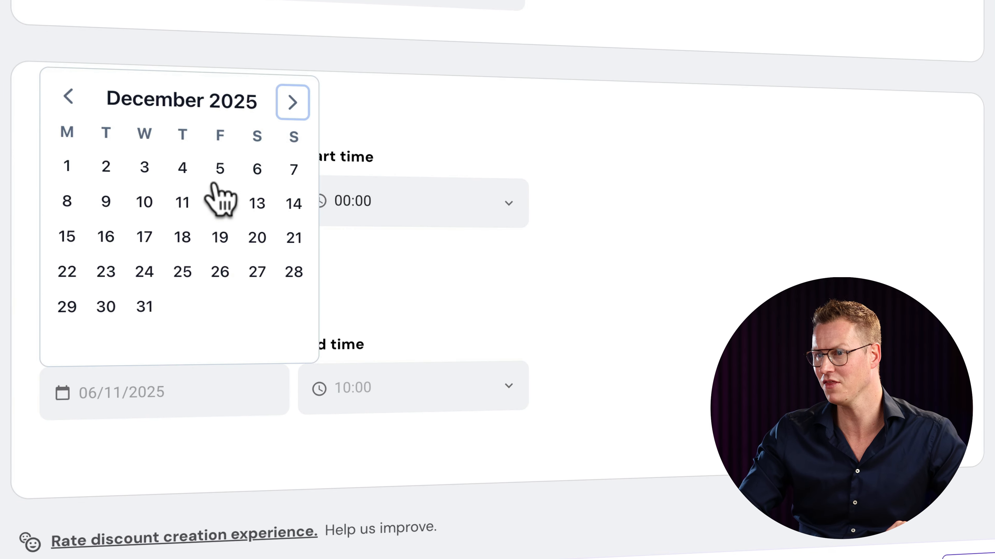
{"action": "left_click", "coordinate": [257, 170]}
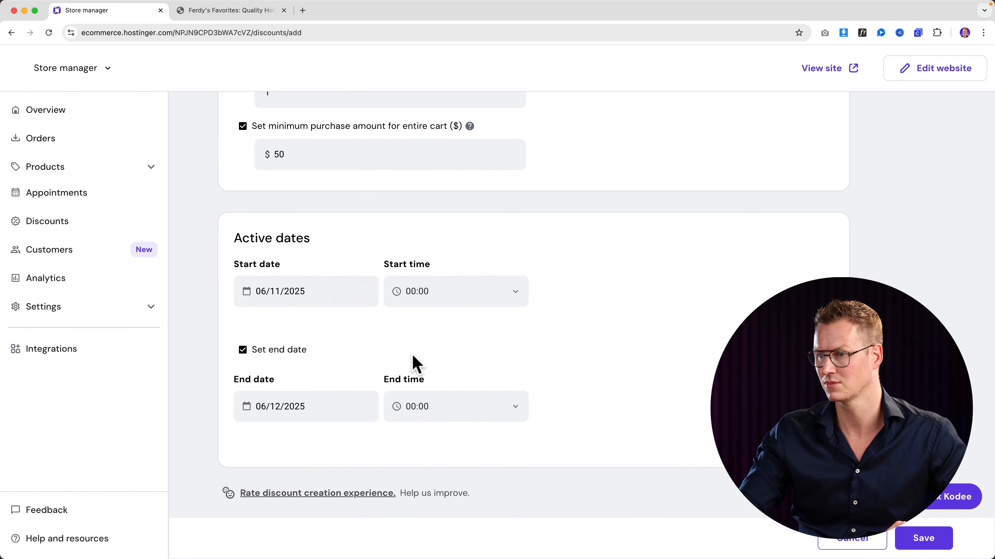
{"action": "scroll", "coordinate": [478, 360], "scroll_direction": "down", "scroll_amount": 2}
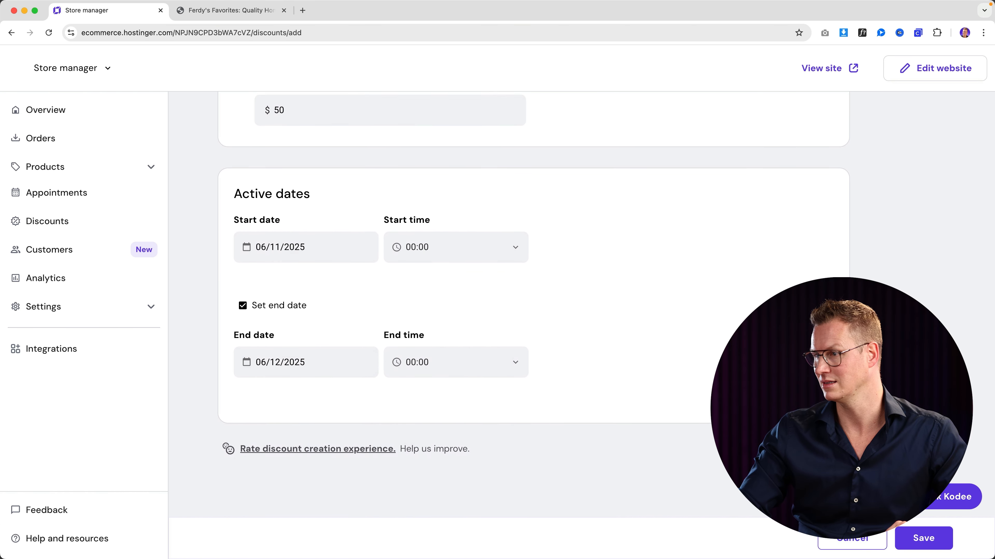
- Save the discount, reopen it, and copy the BLACKFRIDAY25 code for testing
{"action": "left_click", "coordinate": [914, 539]}
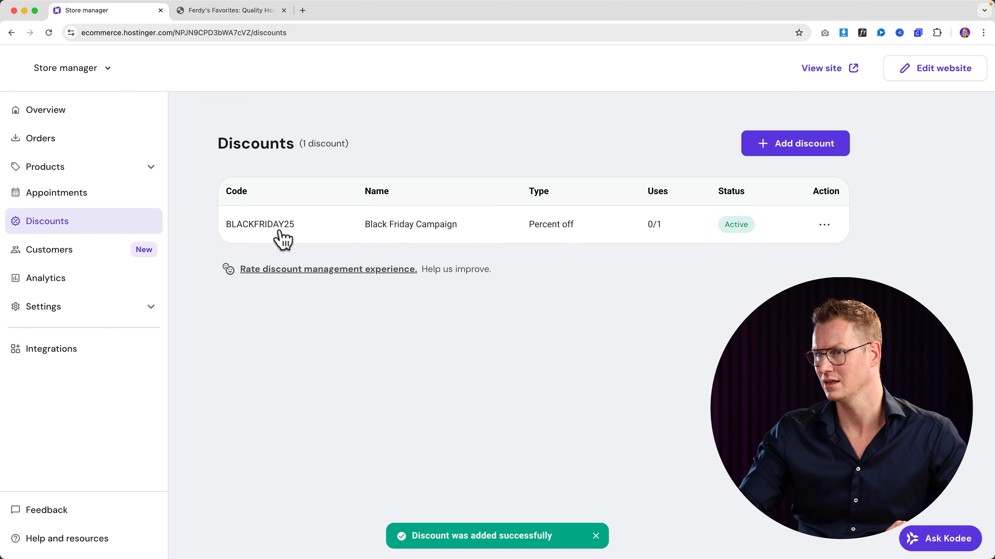
{"action": "left_click", "coordinate": [296, 231]}
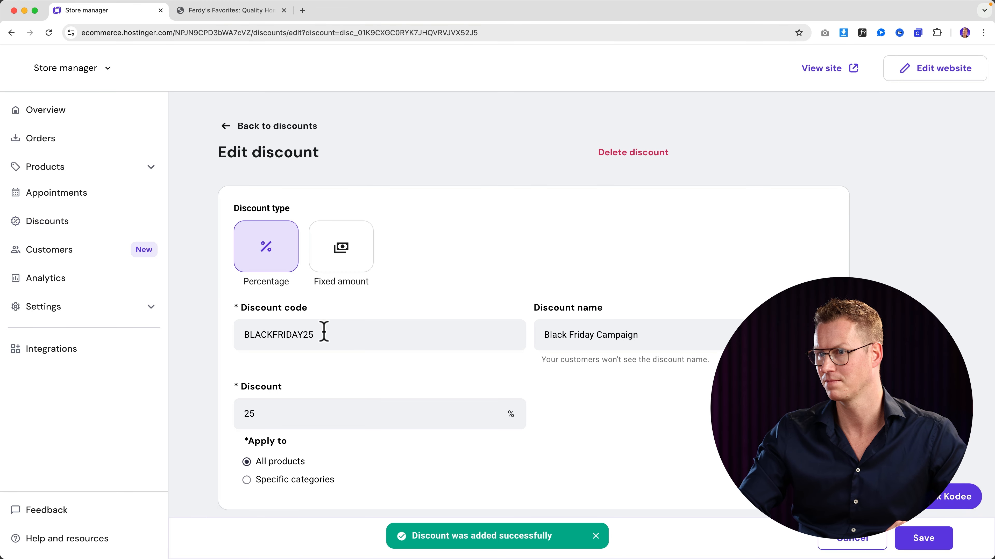
{"action": "left_click_drag", "start_coordinate": [321, 334], "coordinate": [229, 343]}
{"action": "key", "text": "super+c"}
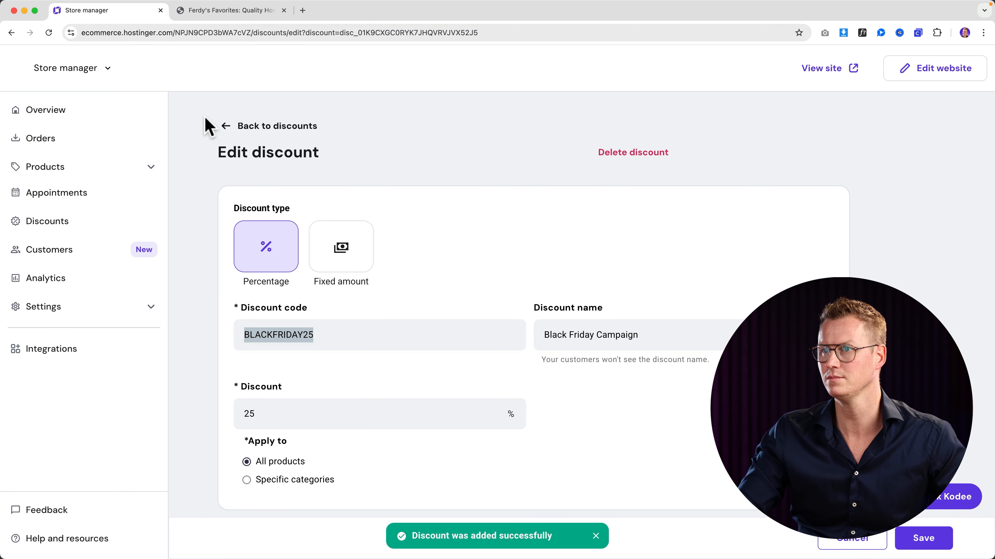
{"action": "left_click", "coordinate": [231, 11]}
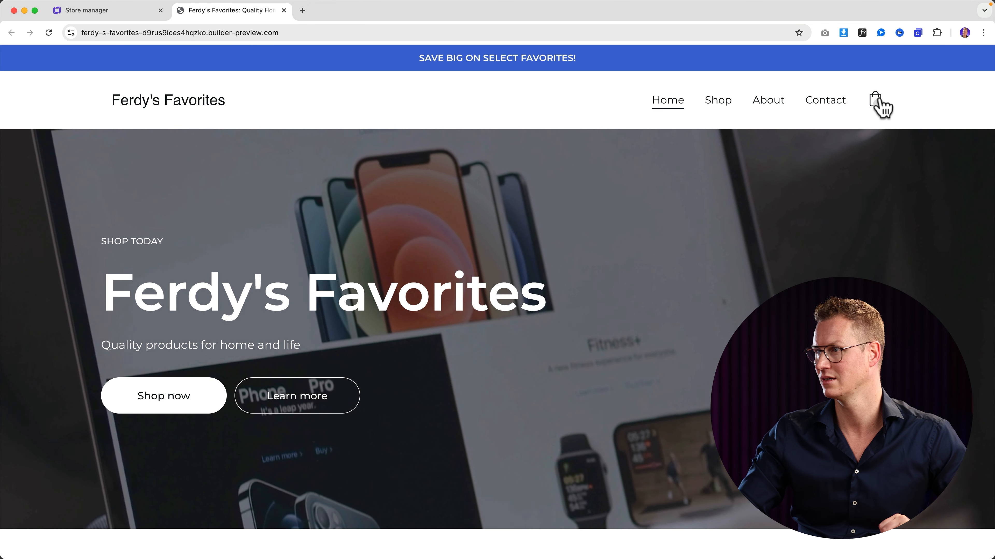
- Apply BLACKFRIDAY25 at checkout for the espresso machine, cutting the total to $198.75, then close checkout
{"action": "left_click", "coordinate": [877, 102]}
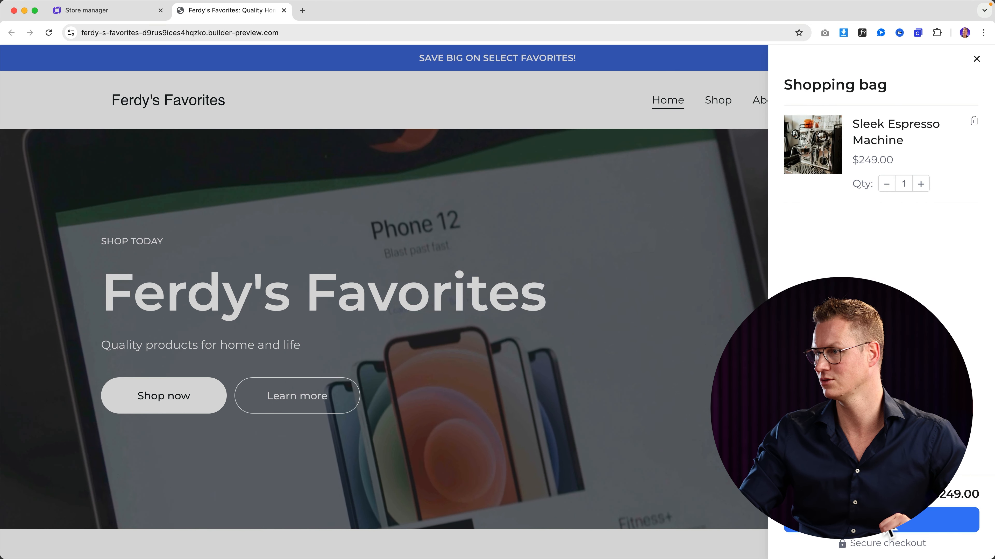
{"action": "left_click", "coordinate": [889, 530]}
{"action": "left_click", "coordinate": [273, 244]}
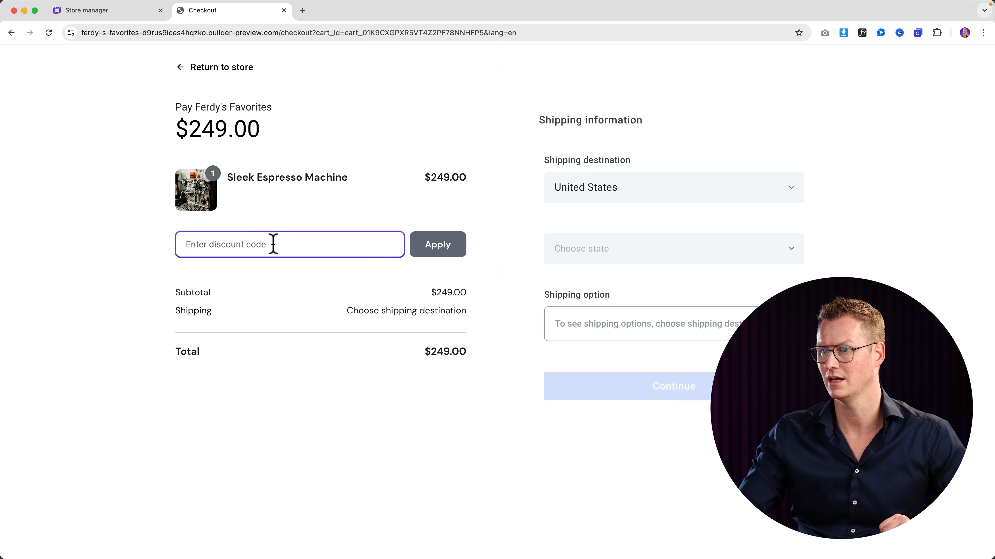
{"action": "key", "text": "super+v"}
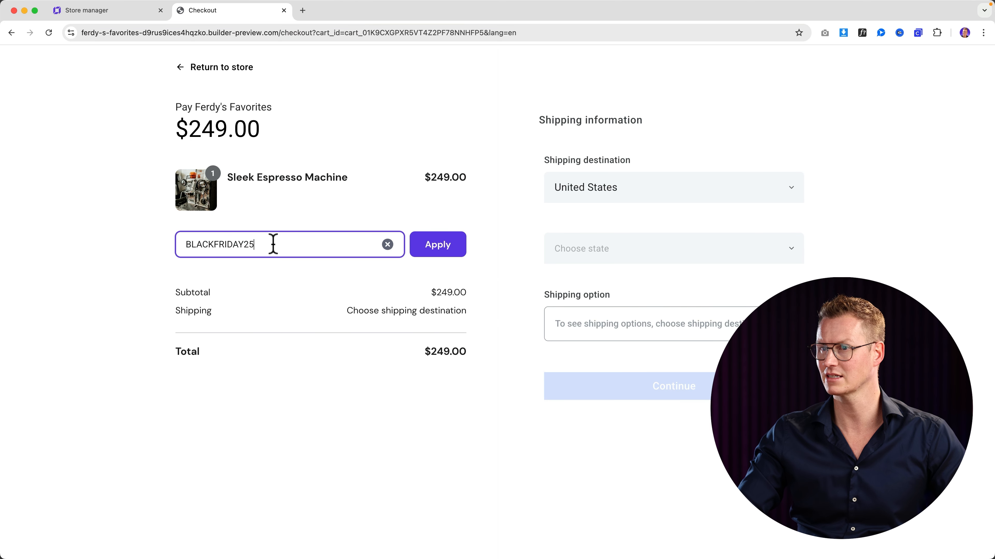
{"action": "left_click", "coordinate": [445, 250]}
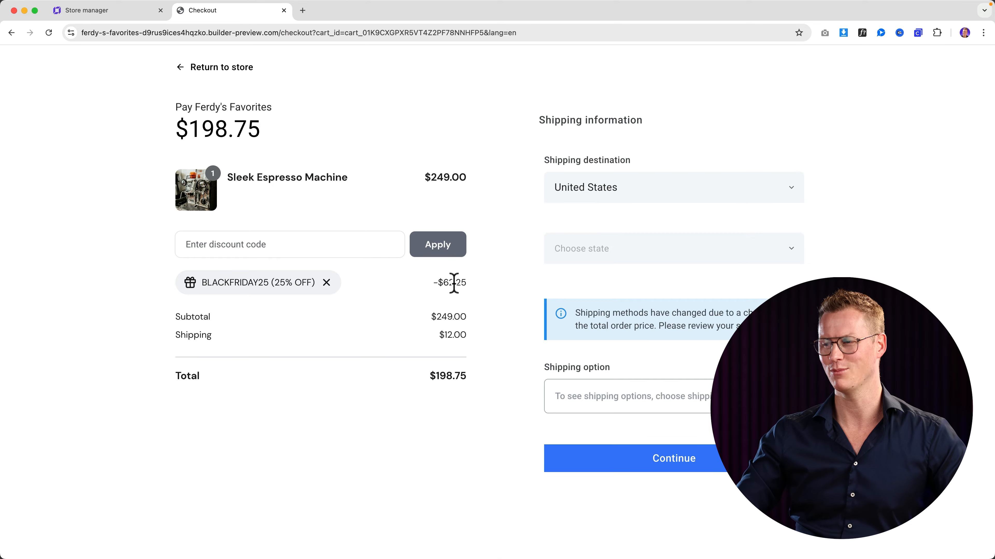
{"action": "left_click", "coordinate": [284, 10]}
{"action": "left_click", "coordinate": [816, 165]}
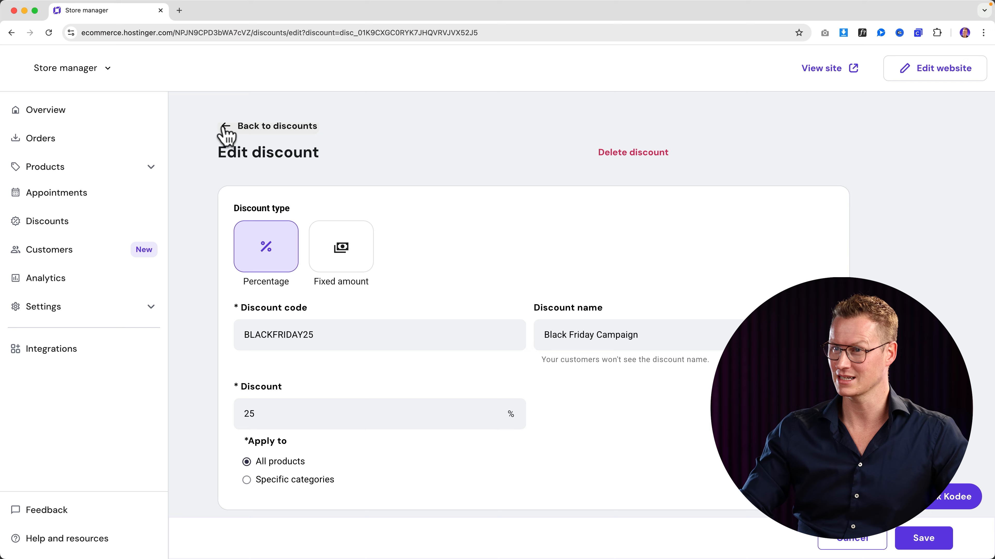
- Leave the discounts list and open the Ferdy's Favorites homepage in the website editor
{"action": "left_click", "coordinate": [226, 135]}
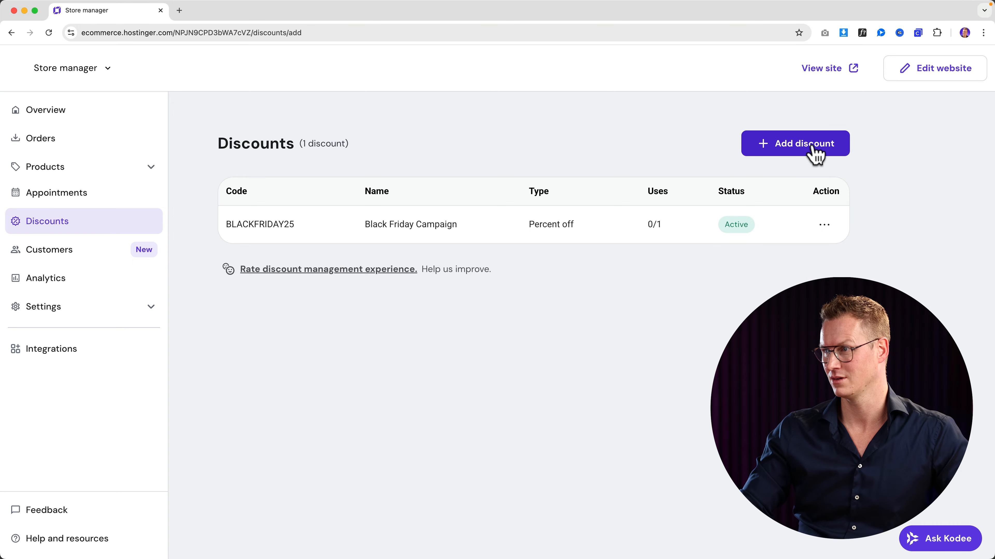
{"action": "left_click", "coordinate": [363, 241]}
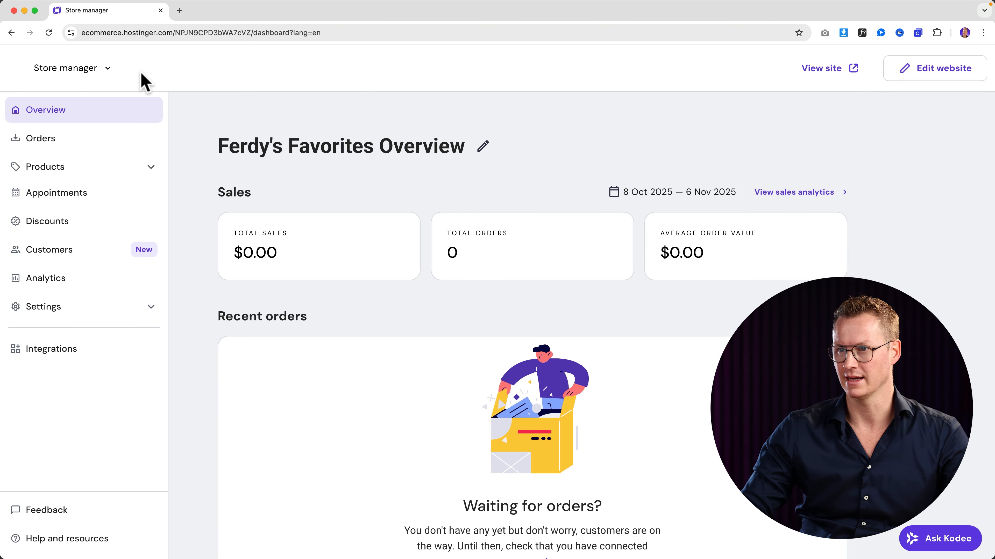
{"action": "left_click", "coordinate": [110, 69]}
{"action": "left_click", "coordinate": [78, 110]}
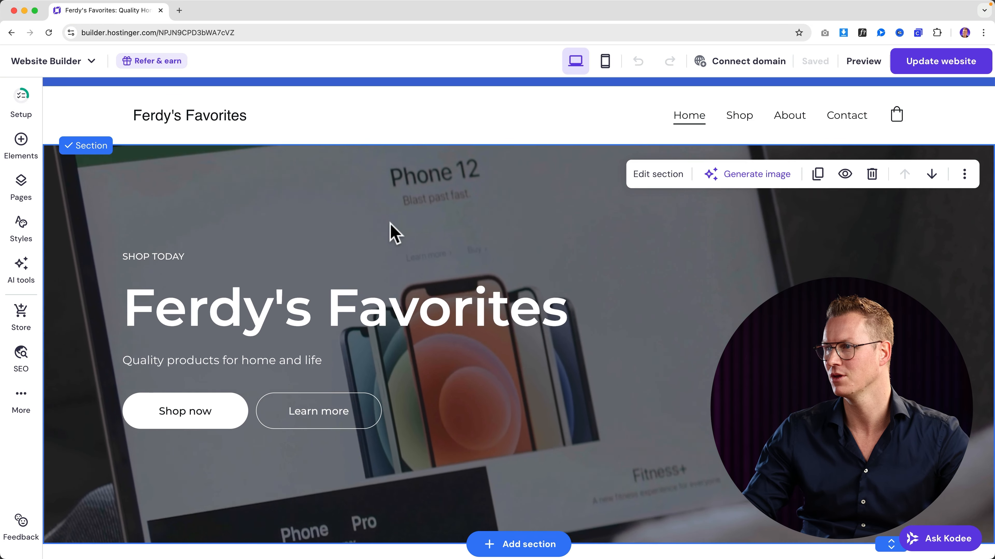
- Generate an AI image of a fashionable couple walking Milan's streets and set it as hero background
{"action": "scroll", "coordinate": [393, 221], "scroll_direction": "down", "scroll_amount": 1}
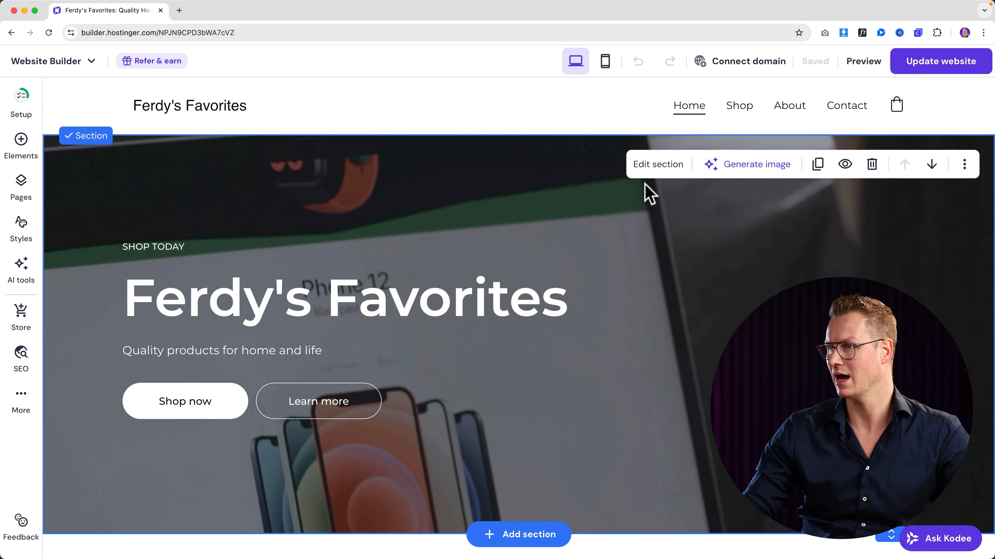
{"action": "left_click", "coordinate": [739, 173]}
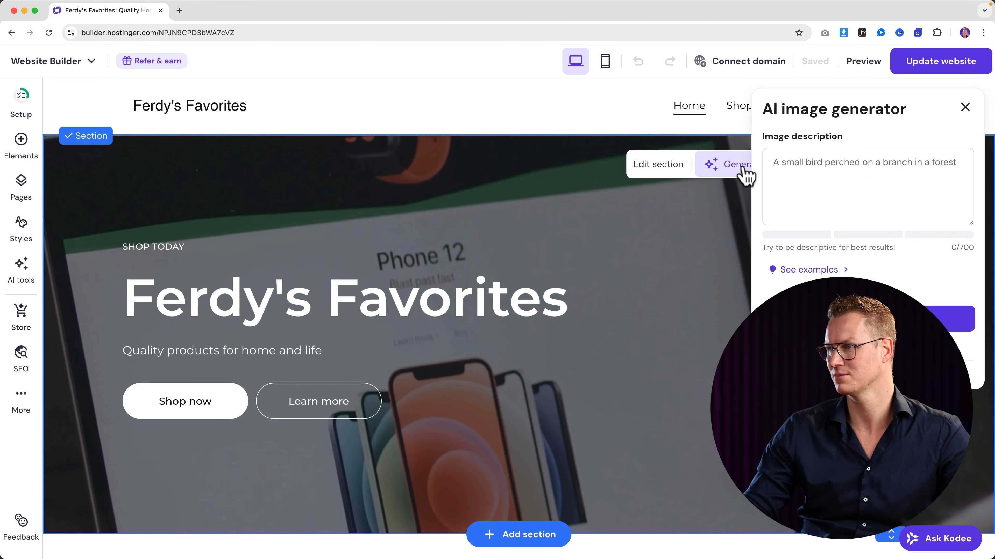
{"action": "left_click", "coordinate": [824, 182]}
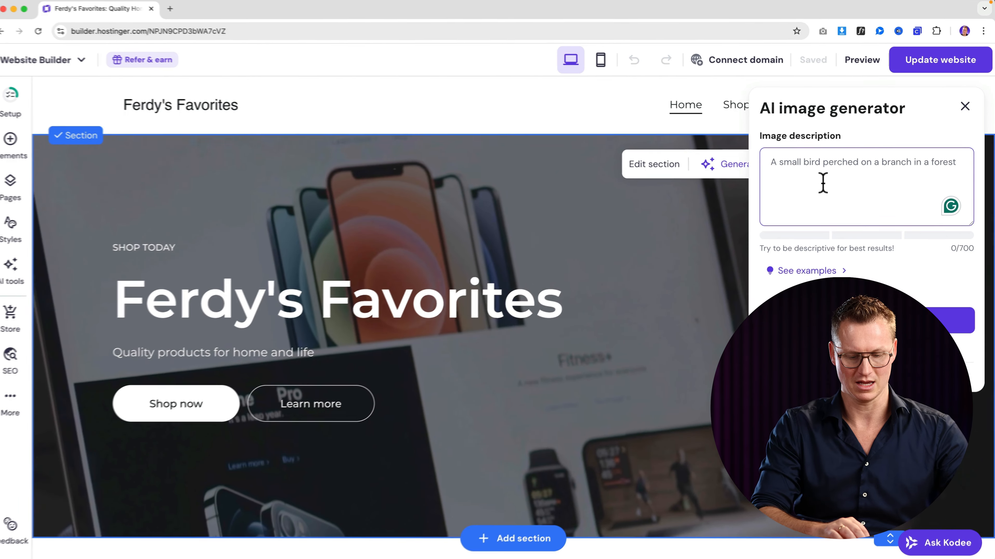
{"action": "type", "text": "A couple wlaki"}
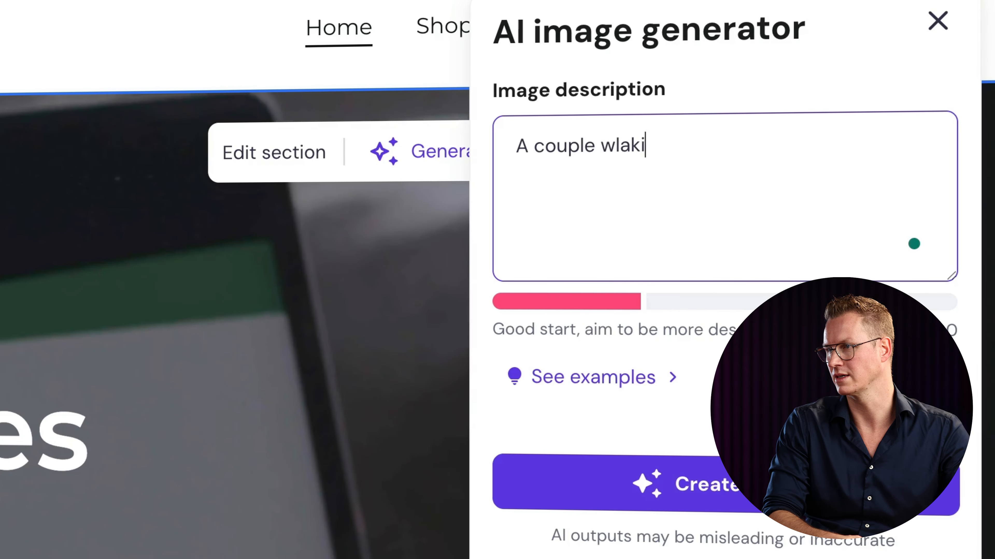
{"action": "key", "text": "BackSpace"}
{"action": "key", "text": "BackSpace"}
{"action": "key", "text": "BackSpace"}
{"action": "key", "text": "BackSpace"}
{"action": "type", "text": "alking"}
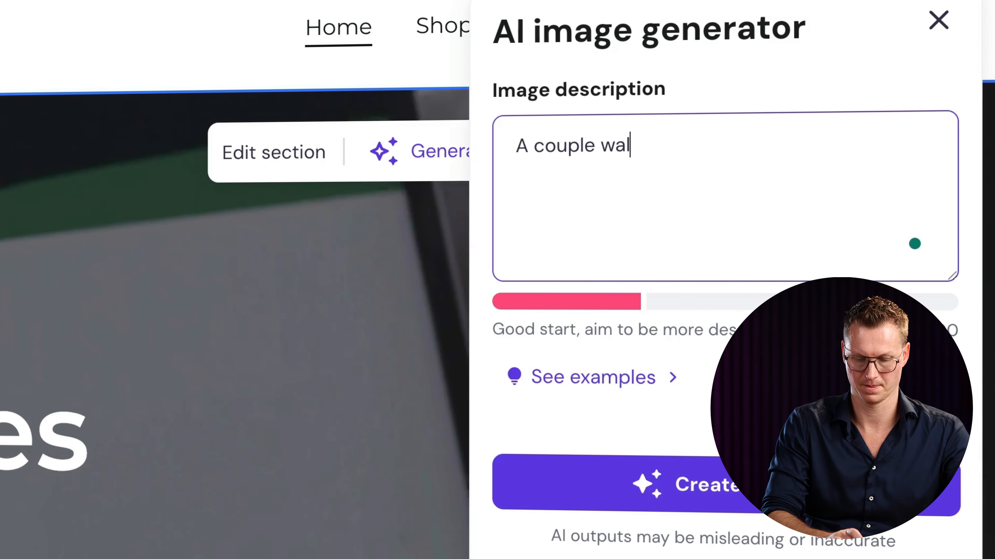
{"action": "type", "text": " in the stre"}
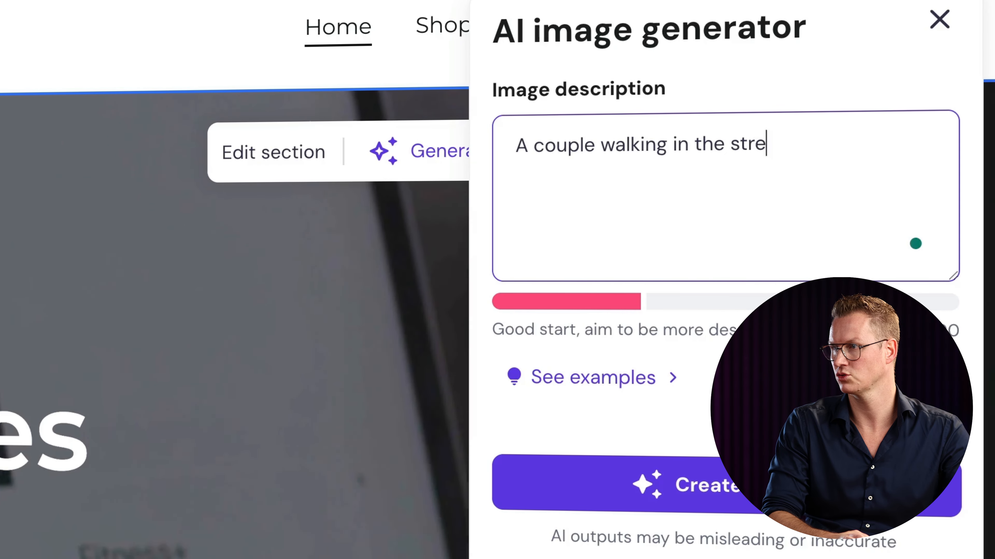
{"action": "type", "text": "ets of Milan. "}
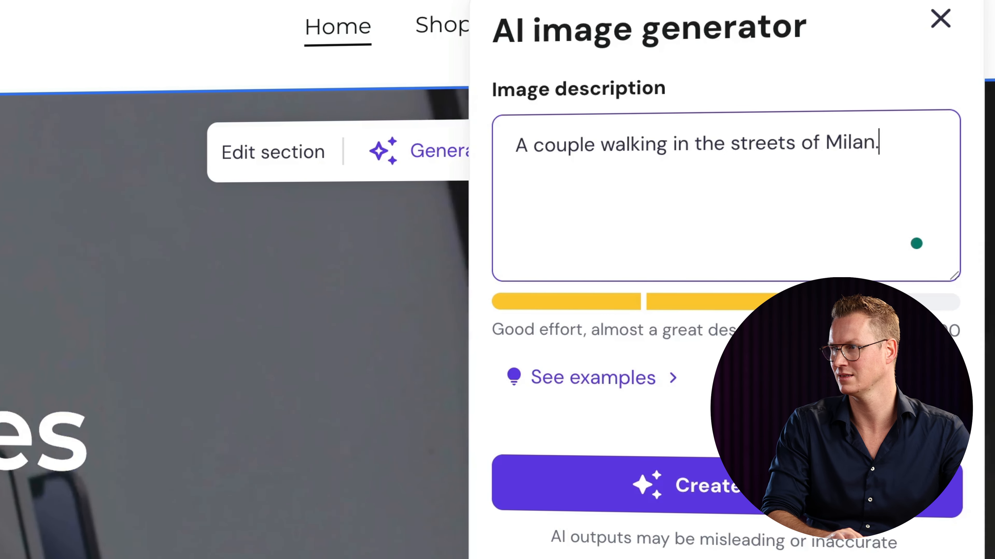
{"action": "type", "text": "Fashion "}
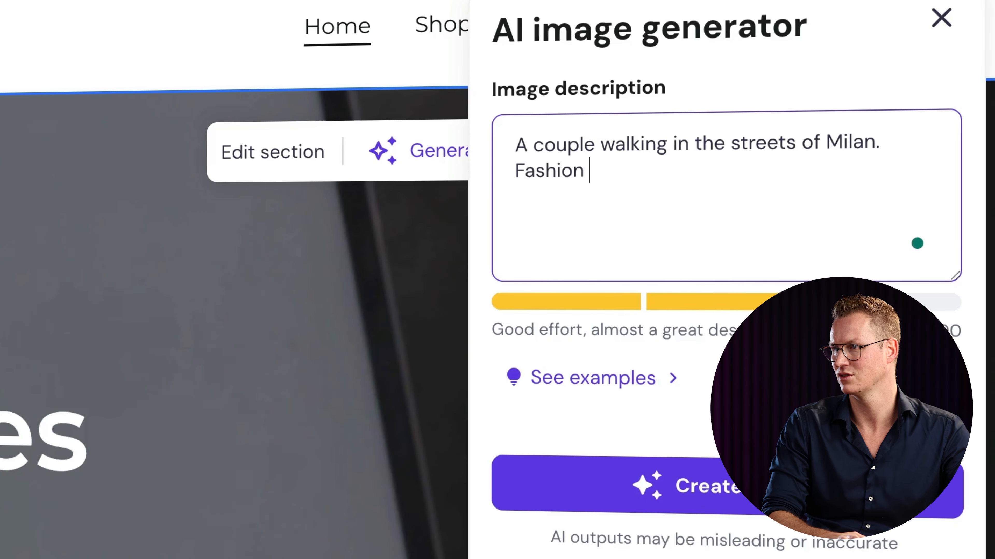
{"action": "type", "text": "clothes."}
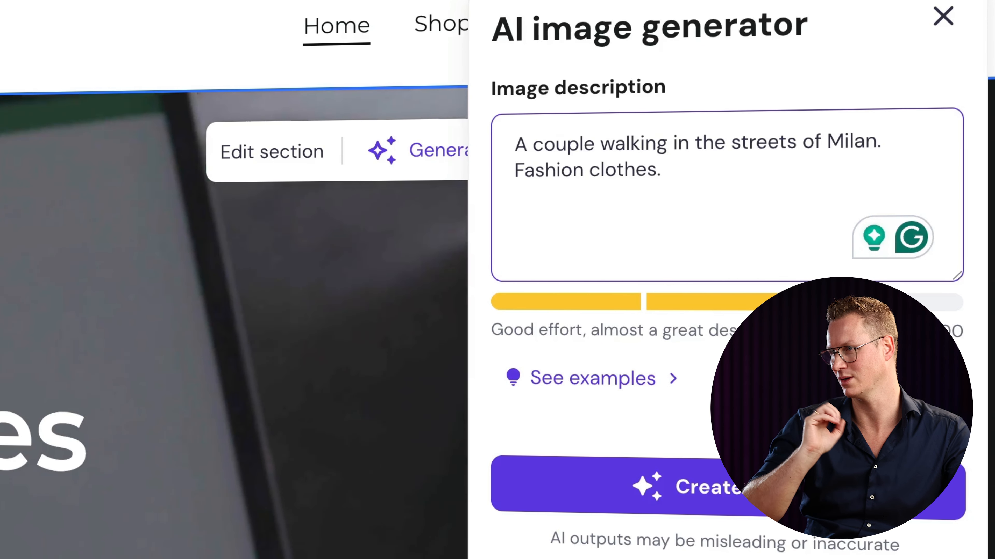
{"action": "type", "text": " Th"}
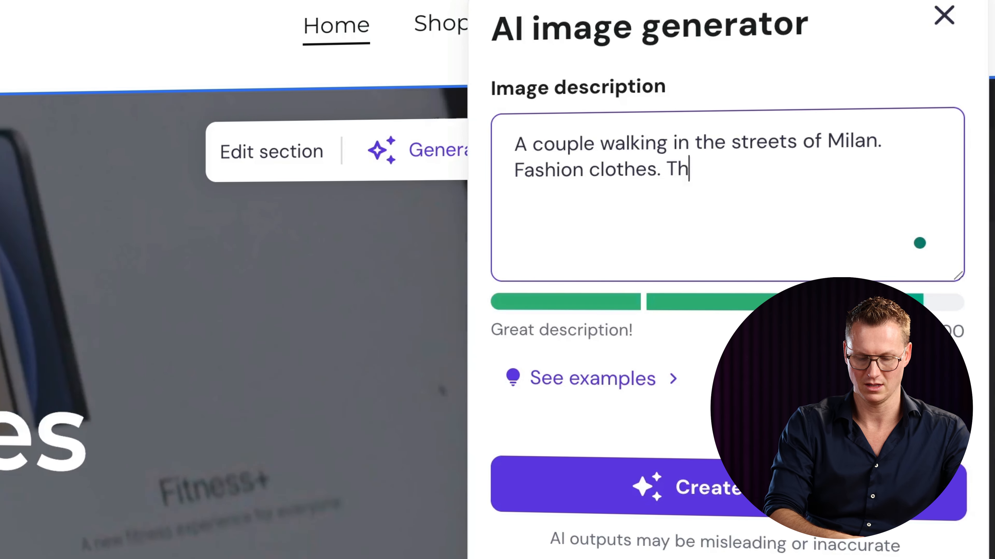
{"action": "type", "text": "ey look really "}
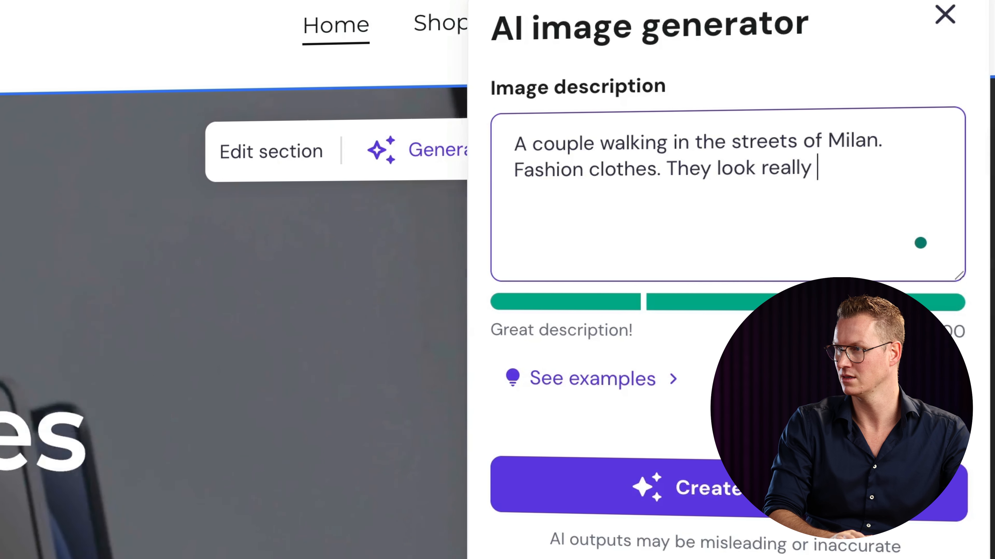
{"action": "type", "text": "good."}
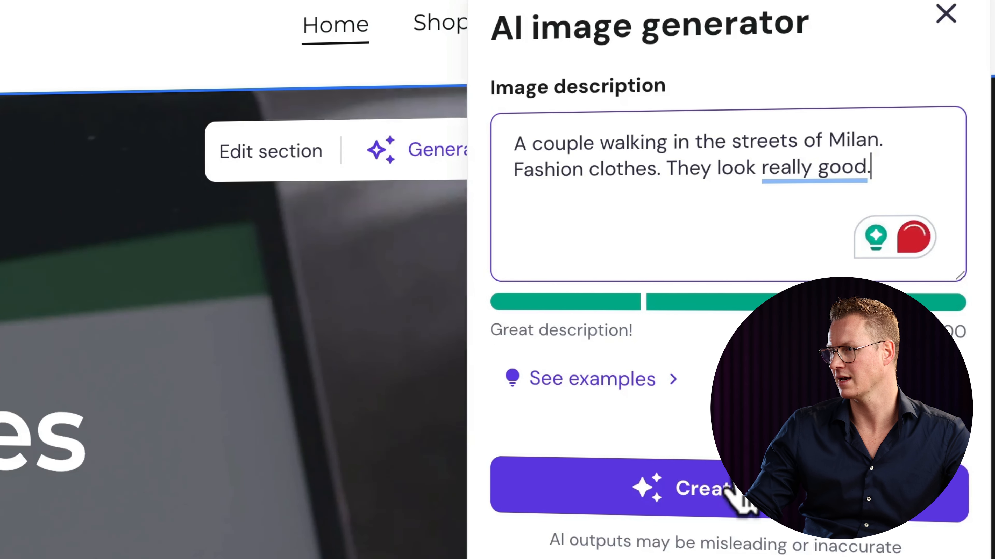
{"action": "left_click", "coordinate": [736, 492]}
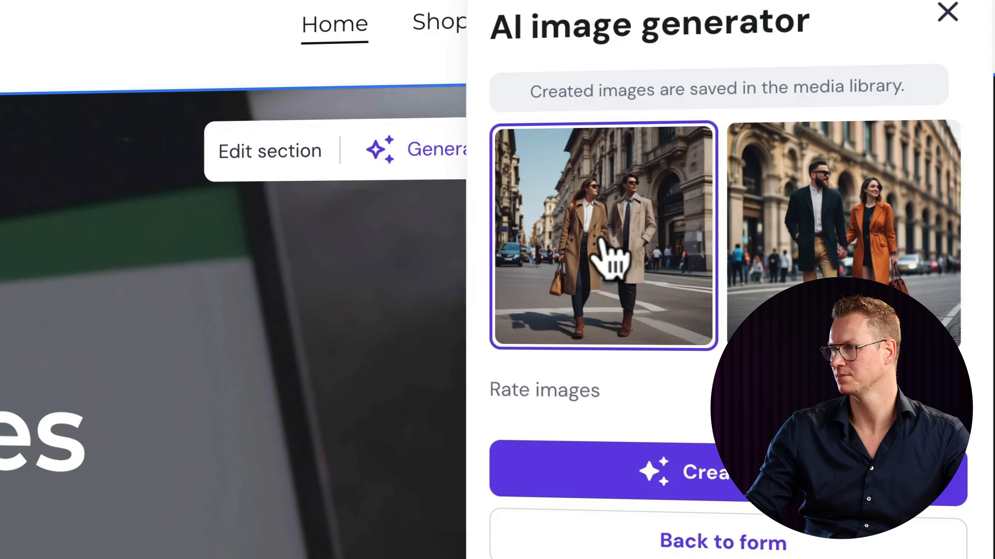
{"action": "left_click", "coordinate": [662, 249]}
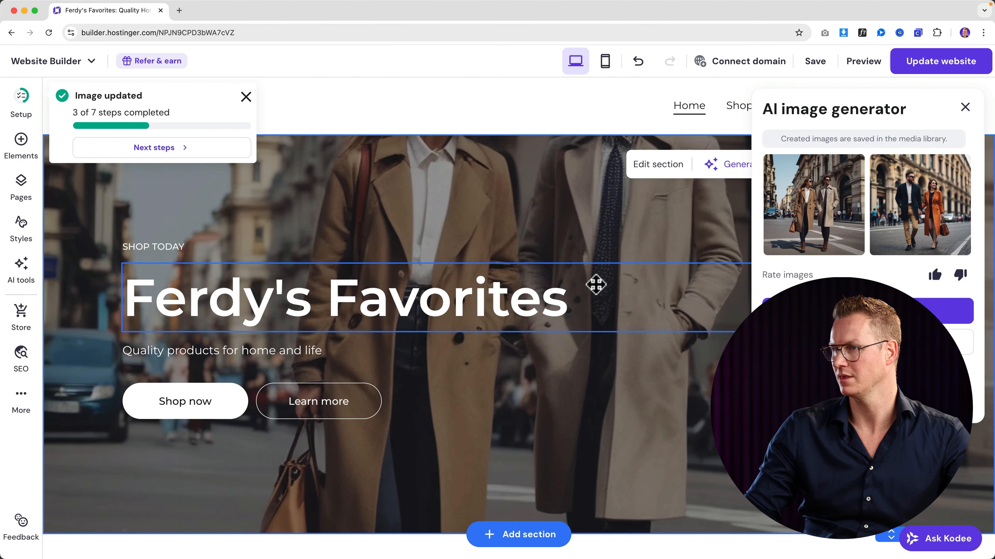
{"action": "scroll", "coordinate": [596, 285], "scroll_direction": "down", "scroll_amount": 4}
{"action": "scroll", "coordinate": [594, 282], "scroll_direction": "up", "scroll_amount": 5}
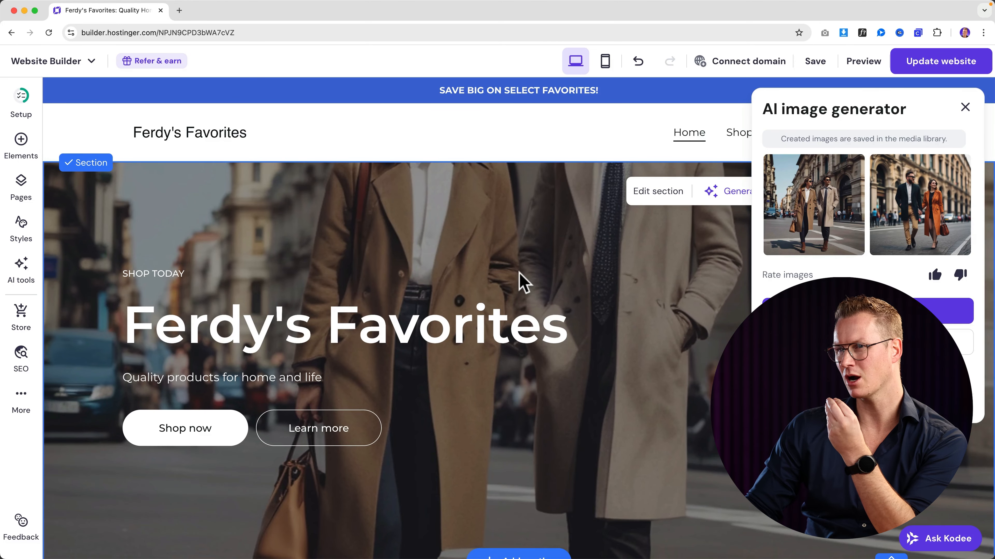
- Load pexels.com in a new browser tab and dismiss its sign-in prompt
{"action": "left_click", "coordinate": [180, 10]}
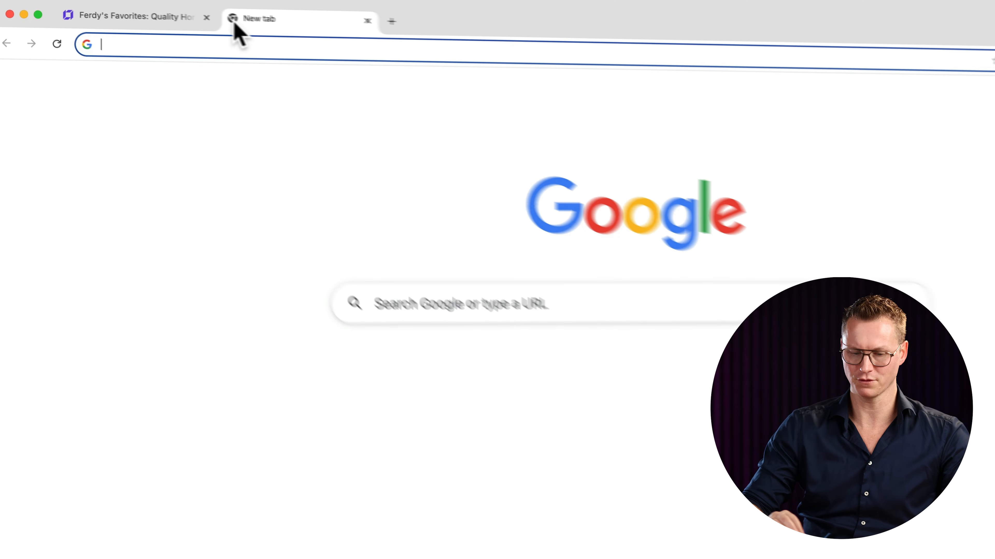
{"action": "type", "text": "pexels."}
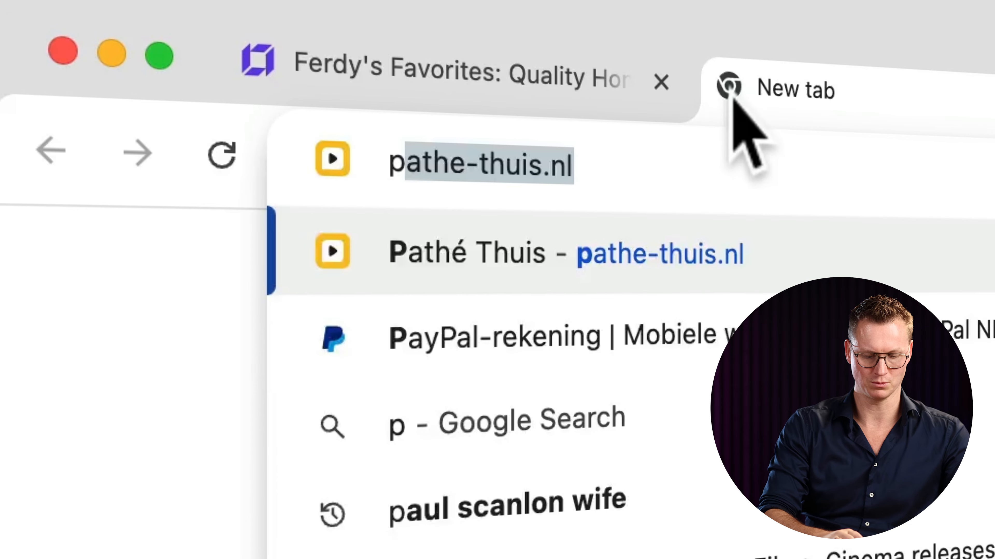
{"action": "type", "text": "com"}
{"action": "key", "text": "Return"}
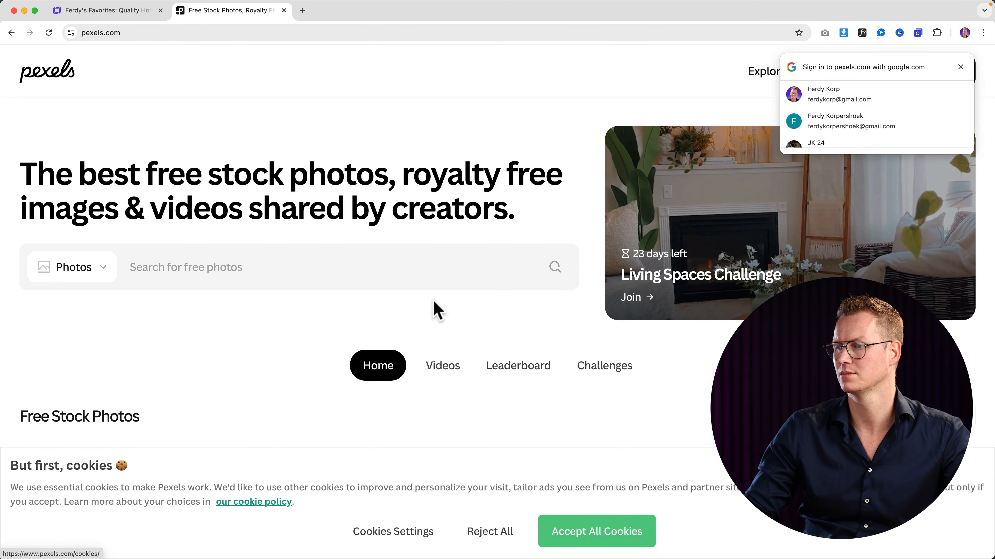
{"action": "scroll", "coordinate": [437, 311], "scroll_direction": "down", "scroll_amount": 5}
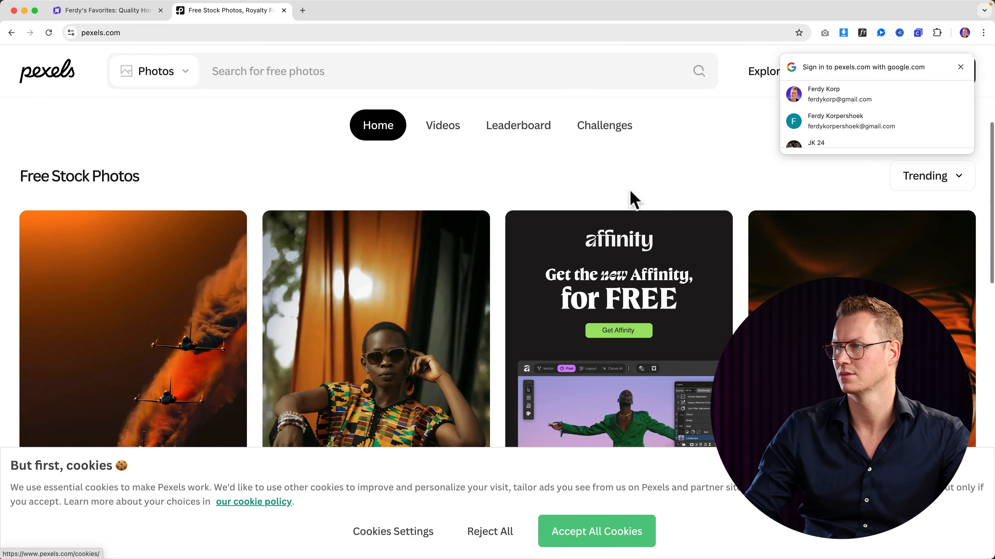
{"action": "left_click", "coordinate": [960, 66]}
{"action": "scroll", "coordinate": [366, 127], "scroll_direction": "up", "scroll_amount": 5}
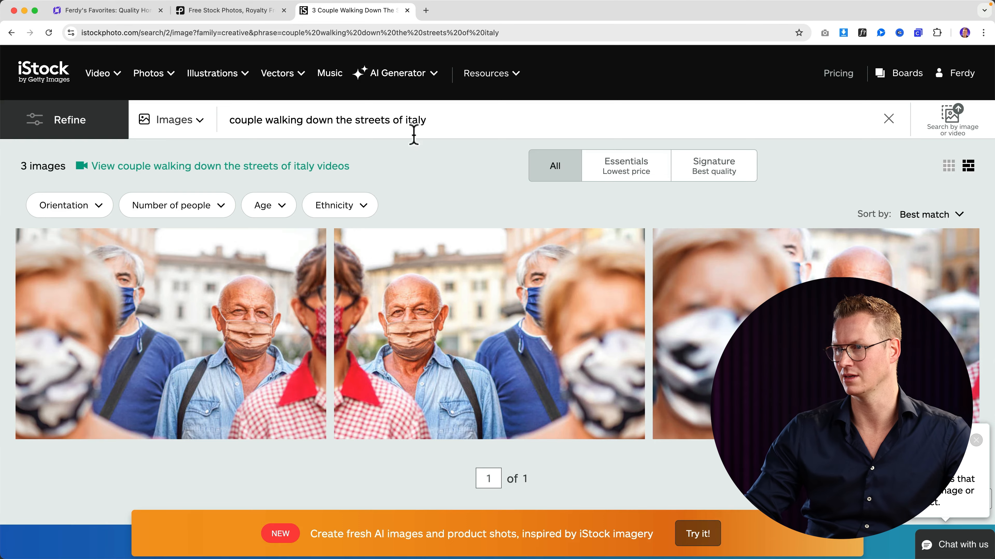
- Search iStock for 'couple' and download the Happy couple in the city street photo
{"action": "scroll", "coordinate": [461, 215], "scroll_direction": "down", "scroll_amount": 8}
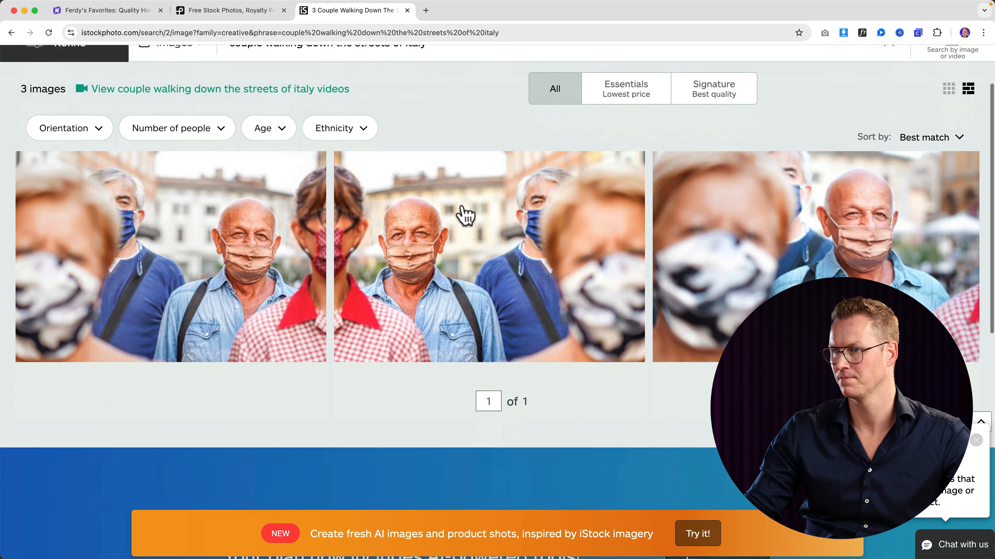
{"action": "scroll", "coordinate": [464, 217], "scroll_direction": "up", "scroll_amount": 10}
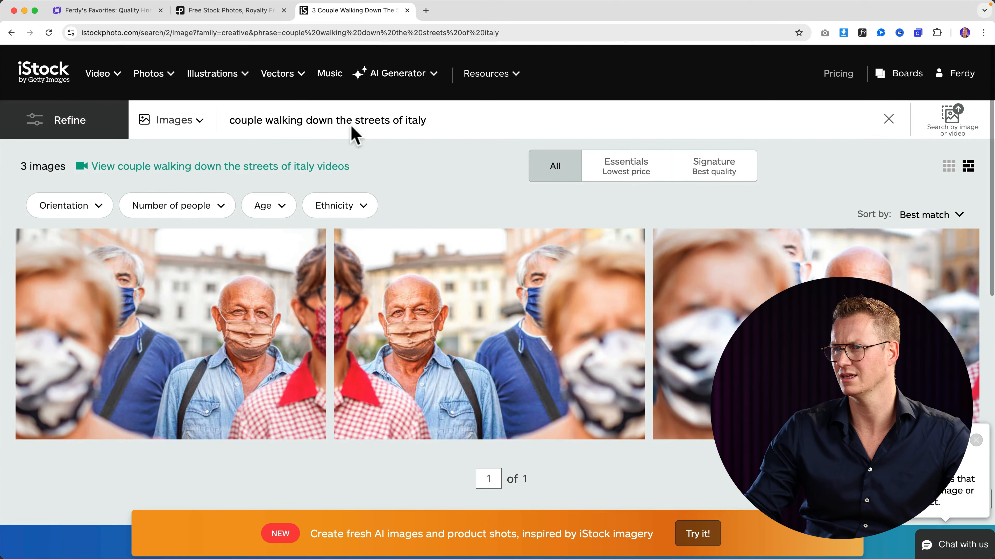
{"action": "left_click", "coordinate": [314, 118]}
{"action": "type", "text": "couple"}
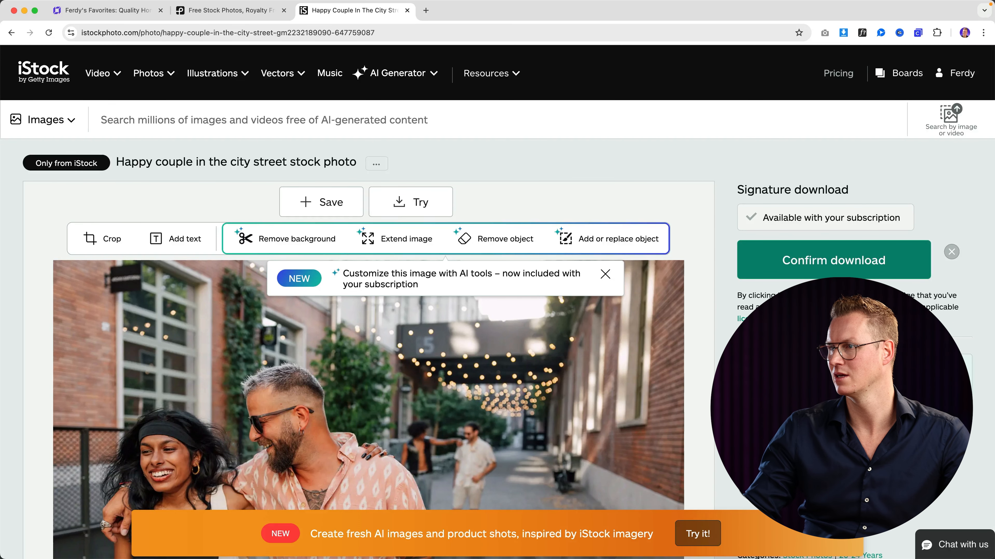
{"action": "left_click", "coordinate": [836, 271]}
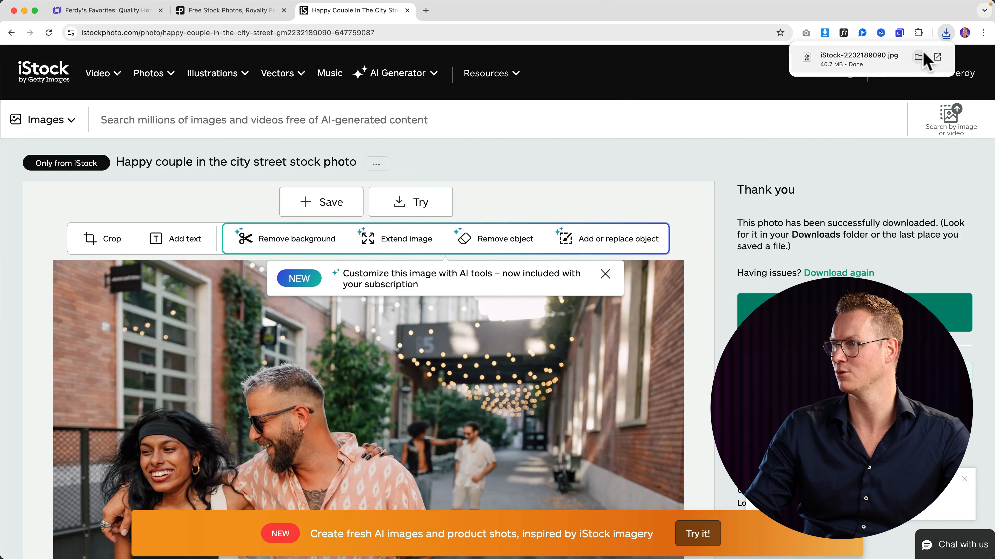
{"action": "left_click", "coordinate": [104, 10]}
- Change the hero section background from the AI image to a white #ffffff colour
{"action": "left_click", "coordinate": [655, 194]}
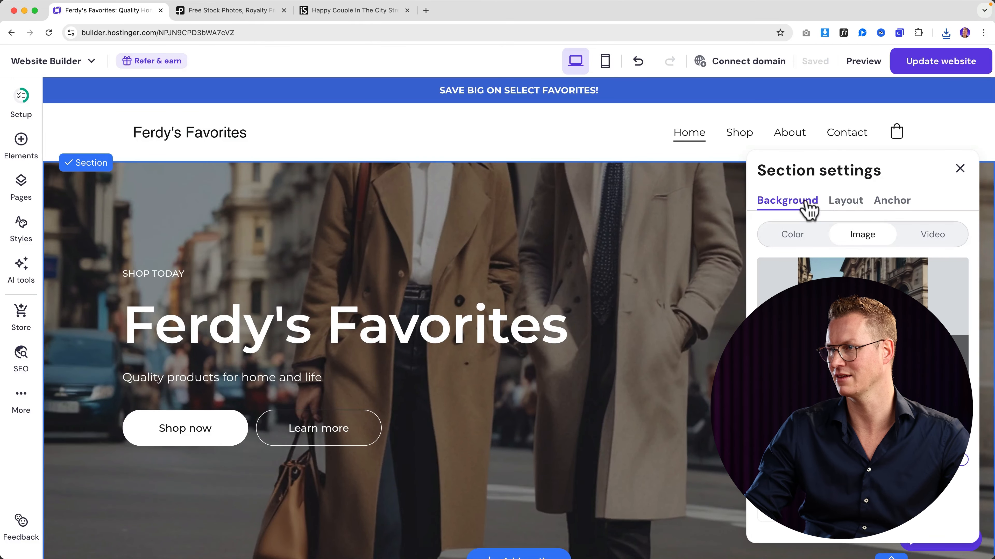
{"action": "left_click", "coordinate": [789, 234]}
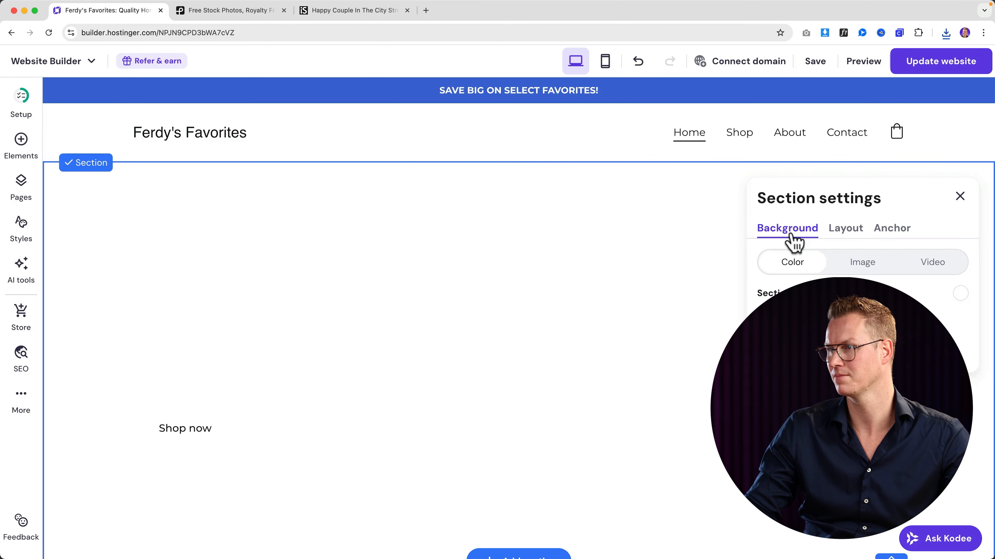
{"action": "left_click", "coordinate": [957, 295]}
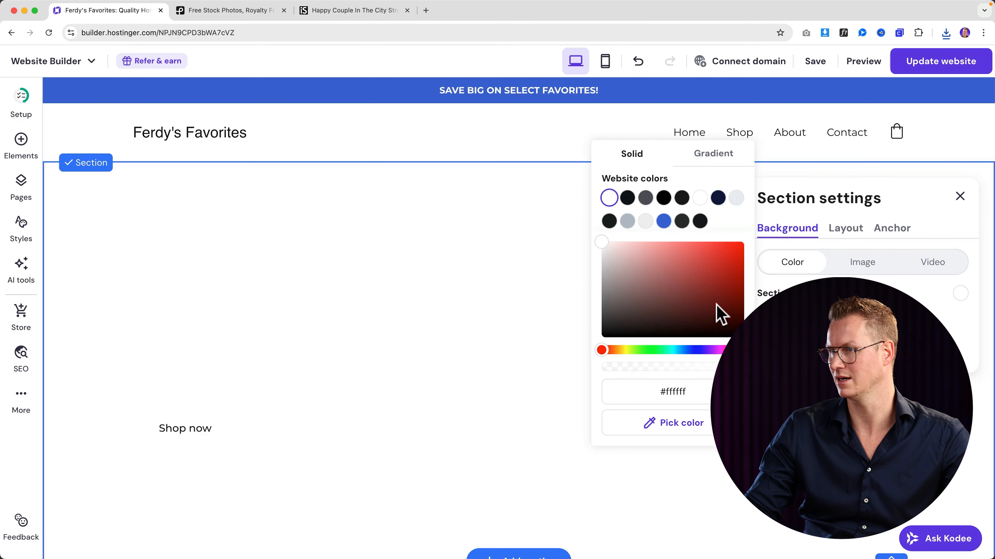
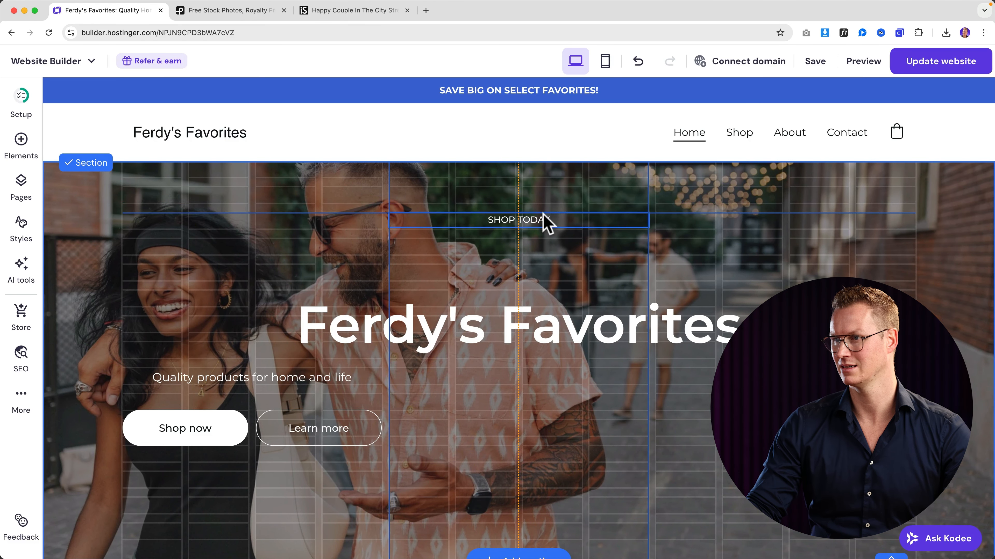
- Stack the Ferdy's Favorites heading, subtitle, and Shop now and Learn more buttons centred in the hero
{"action": "left_click_drag", "start_coordinate": [500, 337], "coordinate": [519, 285]}
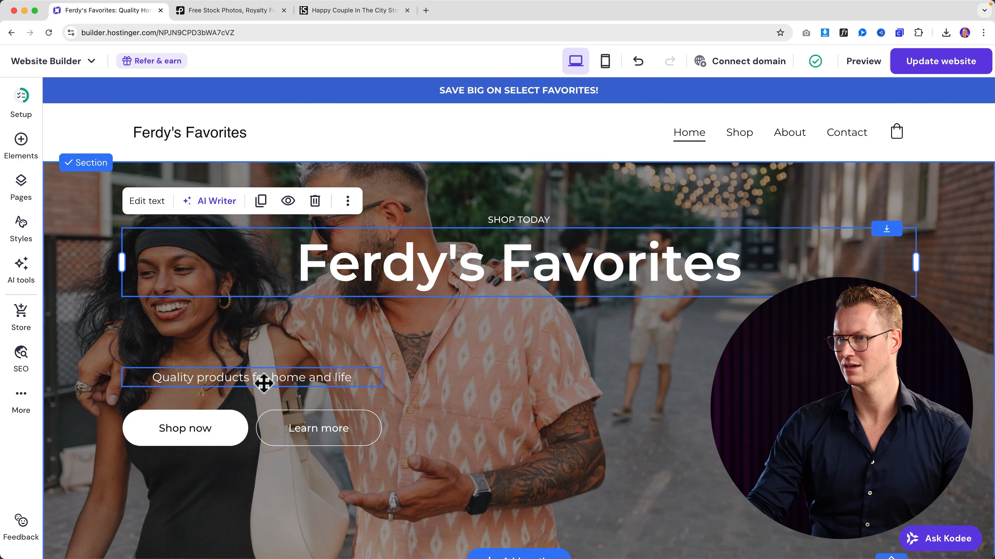
{"action": "left_click_drag", "start_coordinate": [261, 380], "coordinate": [534, 311]}
{"action": "left_click_drag", "start_coordinate": [237, 421], "coordinate": [463, 339]}
{"action": "left_click_drag", "start_coordinate": [326, 427], "coordinate": [593, 330]}
{"action": "left_click_drag", "start_coordinate": [471, 344], "coordinate": [482, 344]}
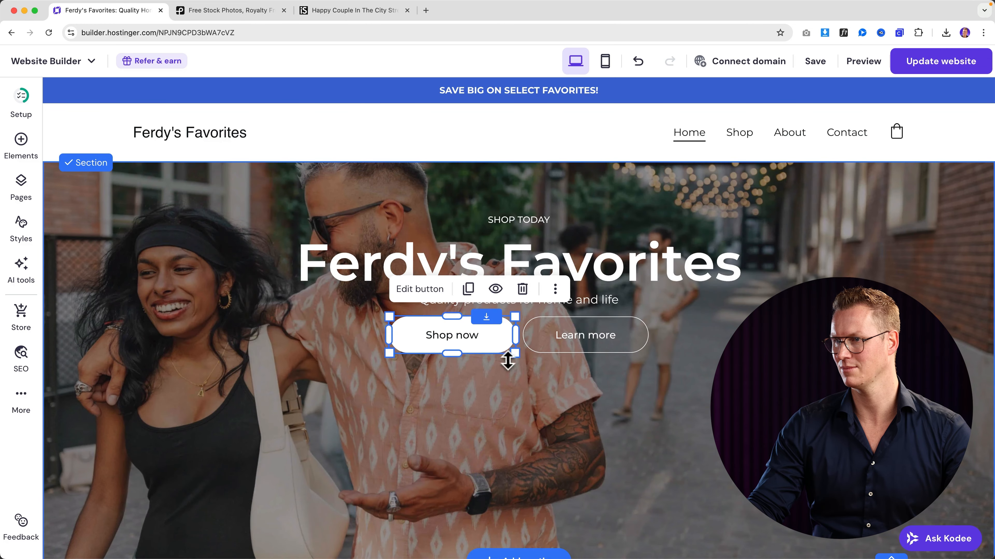
- Make the hero section shorter by raising its bottom edge
{"action": "left_click", "coordinate": [533, 384]}
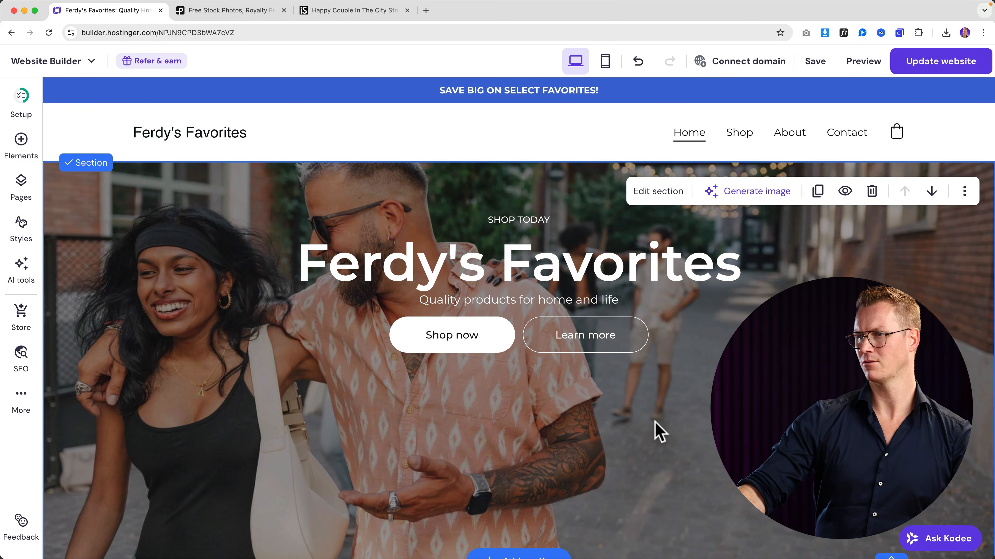
{"action": "scroll", "coordinate": [282, 280], "scroll_direction": "down", "scroll_amount": 2}
{"action": "scroll", "coordinate": [282, 280], "scroll_direction": "up", "scroll_amount": 2}
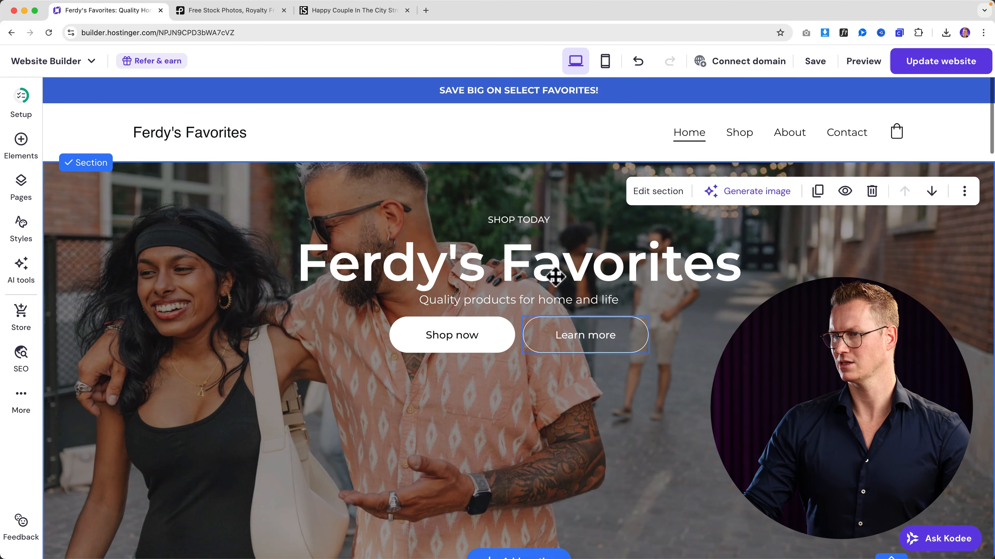
{"action": "scroll", "coordinate": [611, 442], "scroll_direction": "down", "scroll_amount": 2}
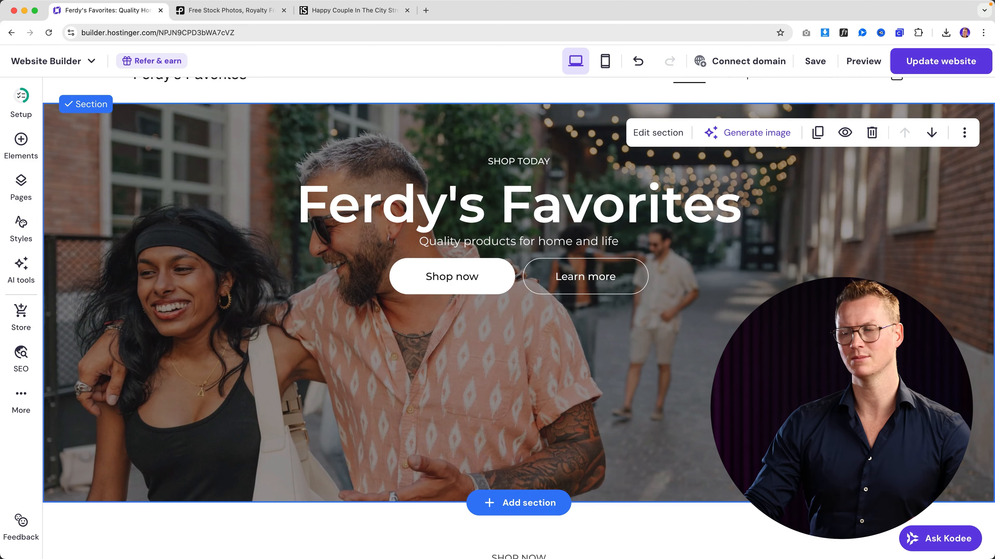
{"action": "left_click_drag", "start_coordinate": [842, 502], "coordinate": [841, 409]}
- Shift both buttons, the subtitle, the heading and the SHOP TODAY label slightly lower
{"action": "scroll", "coordinate": [633, 322], "scroll_direction": "up", "scroll_amount": 2}
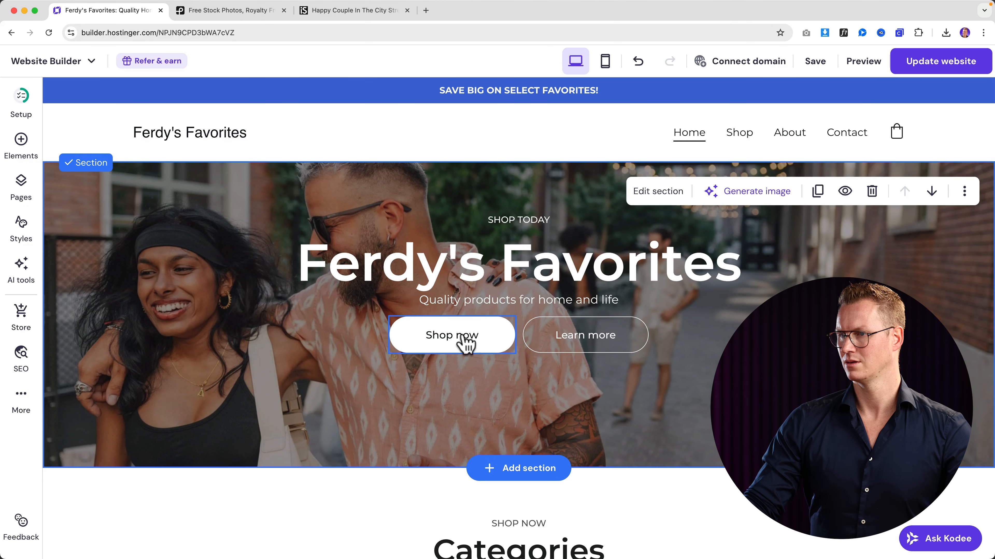
{"action": "left_click_drag", "start_coordinate": [464, 339], "coordinate": [465, 366]}
{"action": "mouse_move", "coordinate": [579, 341]}
{"action": "left_mouse_down"}
{"action": "mouse_move", "coordinate": [588, 362]}
{"action": "mouse_move", "coordinate": [582, 352]}
{"action": "left_mouse_up"}
{"action": "left_click_drag", "start_coordinate": [520, 296], "coordinate": [522, 322]}
{"action": "left_click_drag", "start_coordinate": [520, 252], "coordinate": [518, 274]}
{"action": "left_click", "coordinate": [525, 220]}
{"action": "mouse_move", "coordinate": [525, 220]}
{"action": "left_mouse_down"}
{"action": "mouse_move", "coordinate": [529, 241]}
{"action": "mouse_move", "coordinate": [526, 230]}
{"action": "left_mouse_up"}
- Open the settings for the Shop now button
{"action": "left_click", "coordinate": [725, 214]}
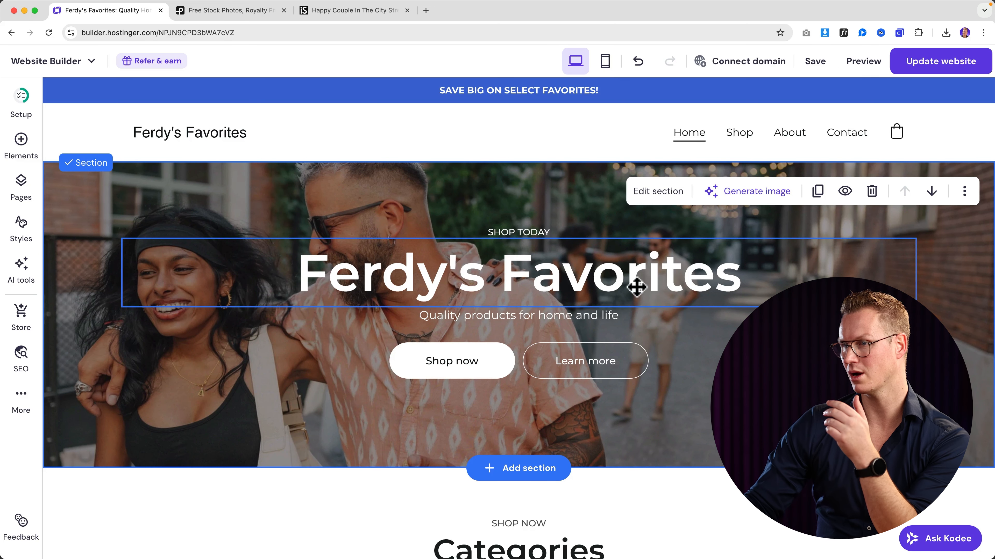
{"action": "left_click", "coordinate": [556, 285]}
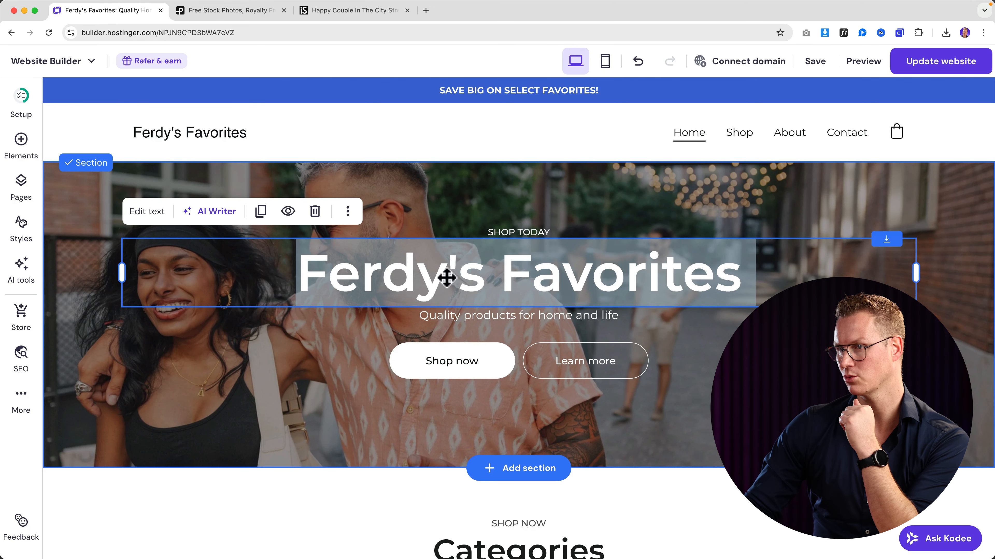
{"action": "left_click", "coordinate": [445, 370]}
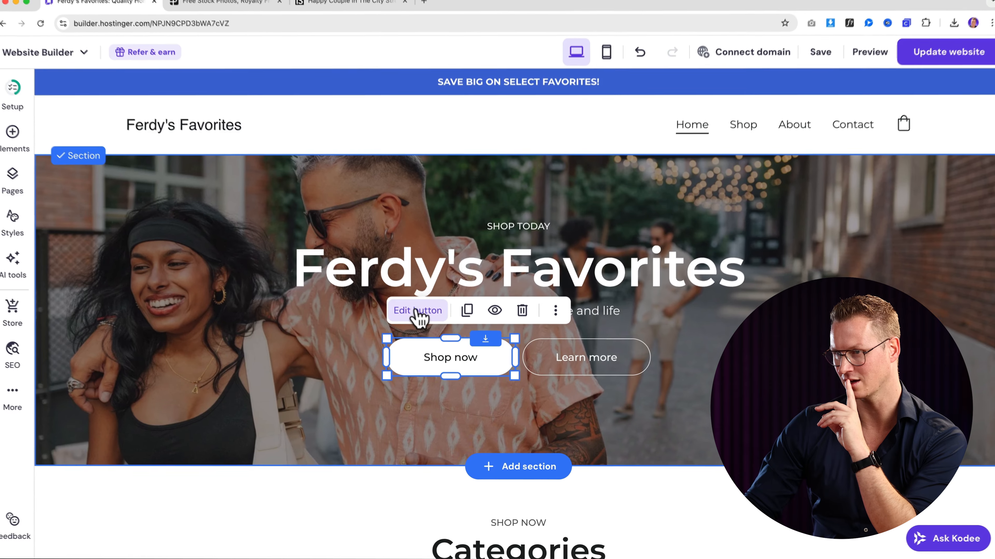
{"action": "left_click", "coordinate": [415, 311]}
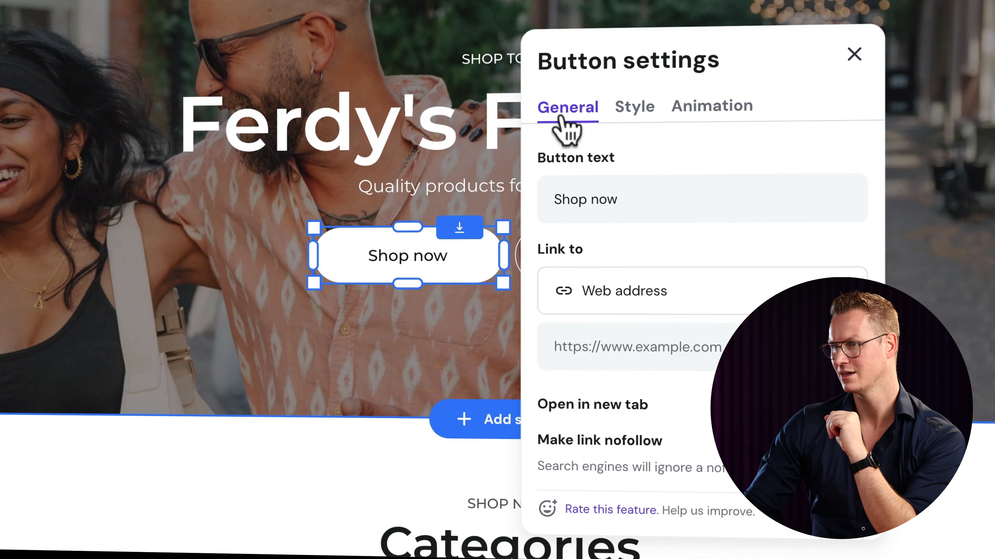
- Give the Shop now button a 0-opacity transparent fill, white text and a white border
{"action": "double_click", "coordinate": [610, 198]}
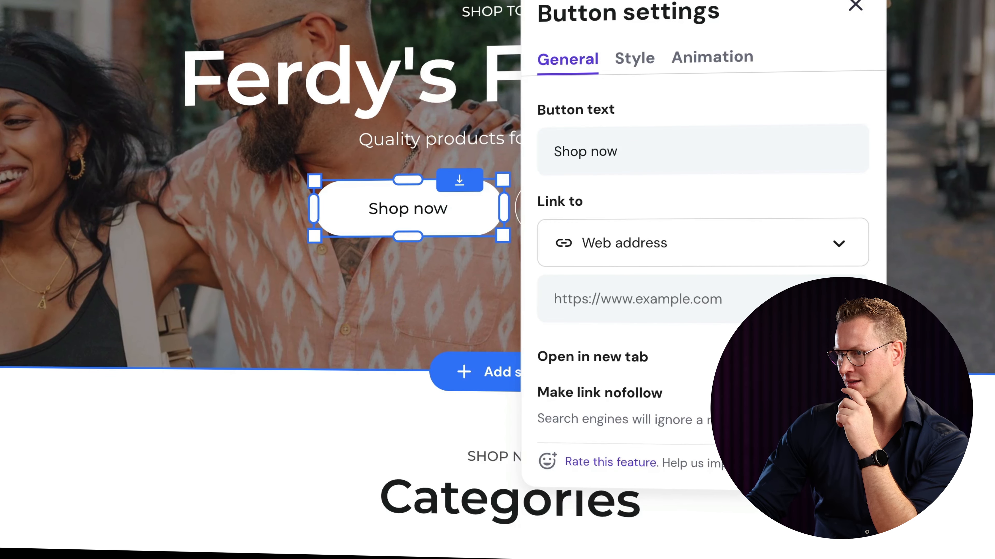
{"action": "left_click", "coordinate": [633, 62]}
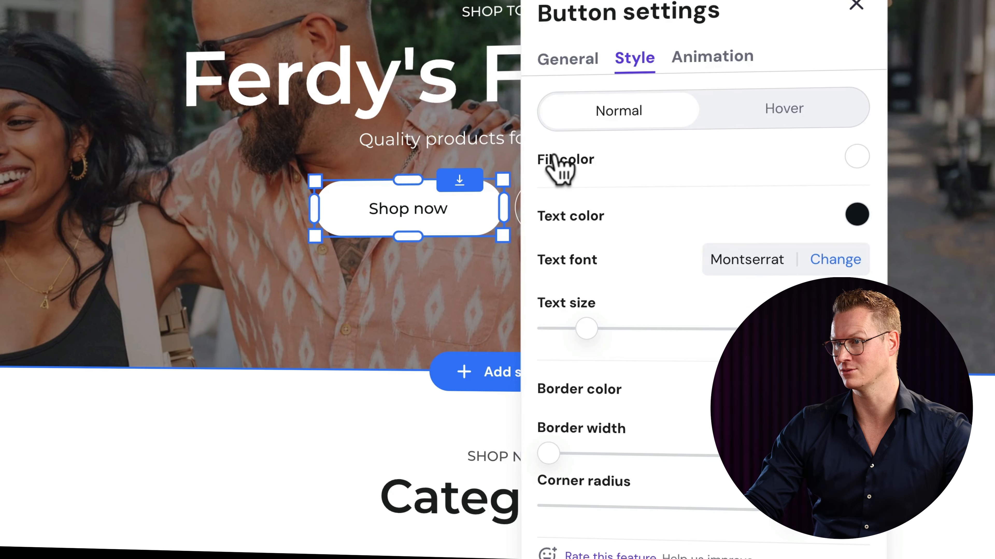
{"action": "left_click", "coordinate": [856, 156]}
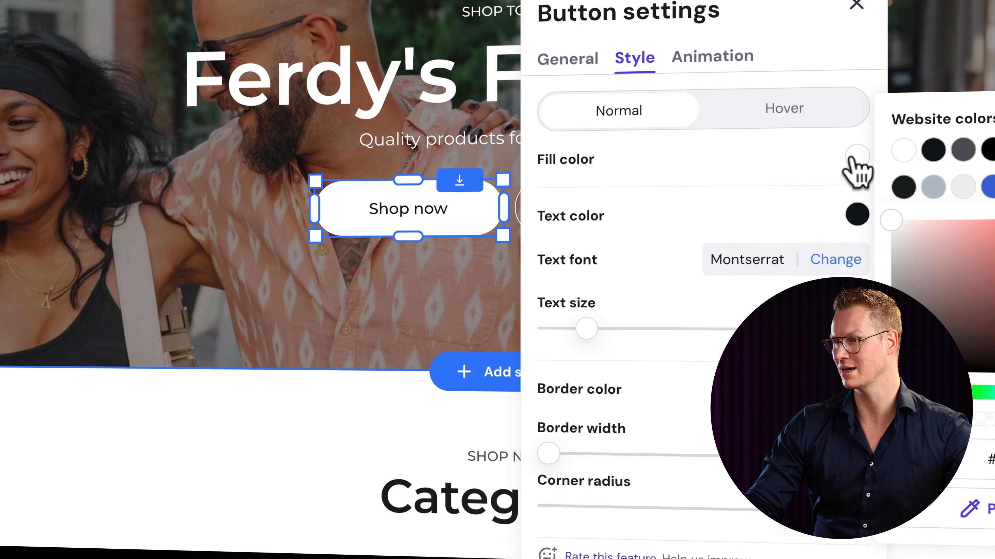
{"action": "left_click_drag", "start_coordinate": [994, 420], "coordinate": [892, 420]}
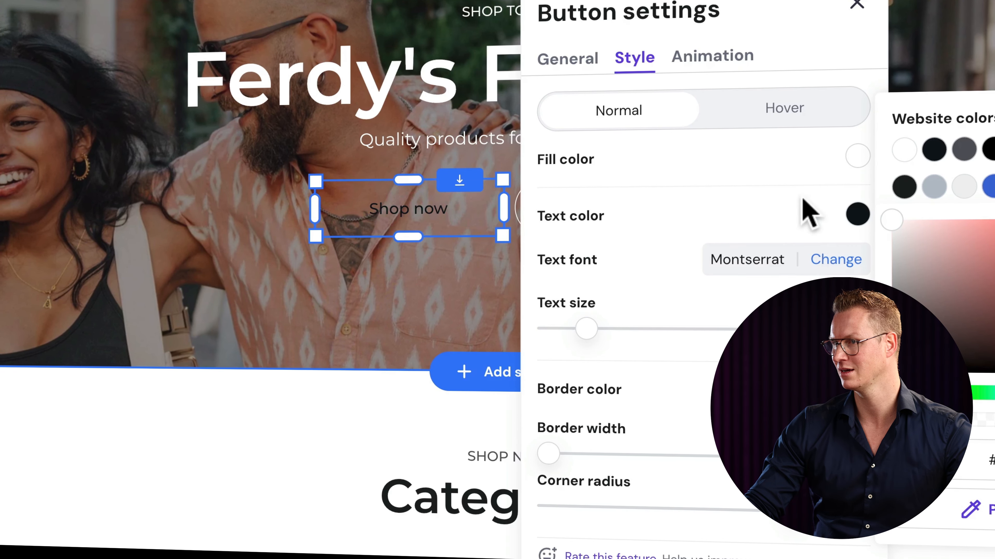
{"action": "left_click_drag", "start_coordinate": [944, 283], "coordinate": [897, 370]}
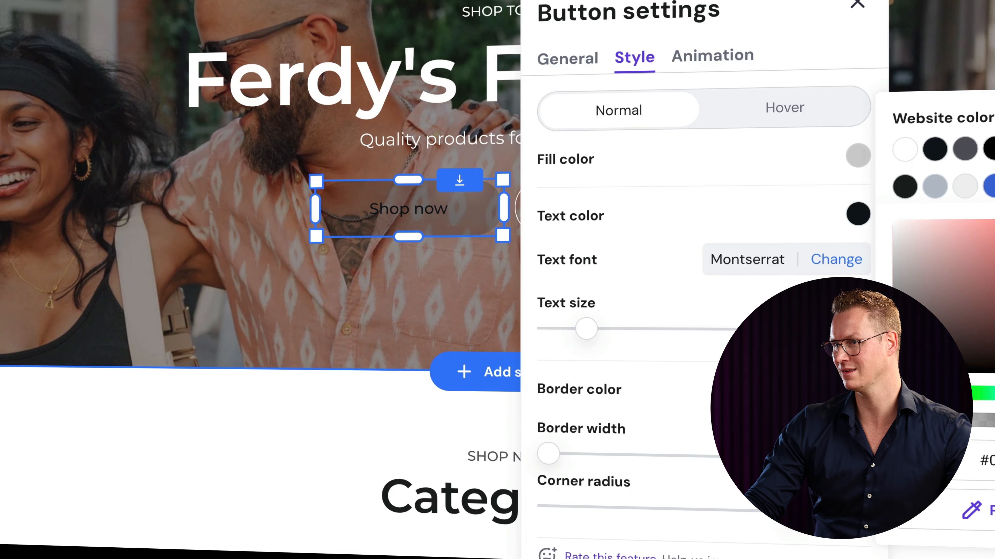
{"action": "left_click", "coordinate": [850, 219]}
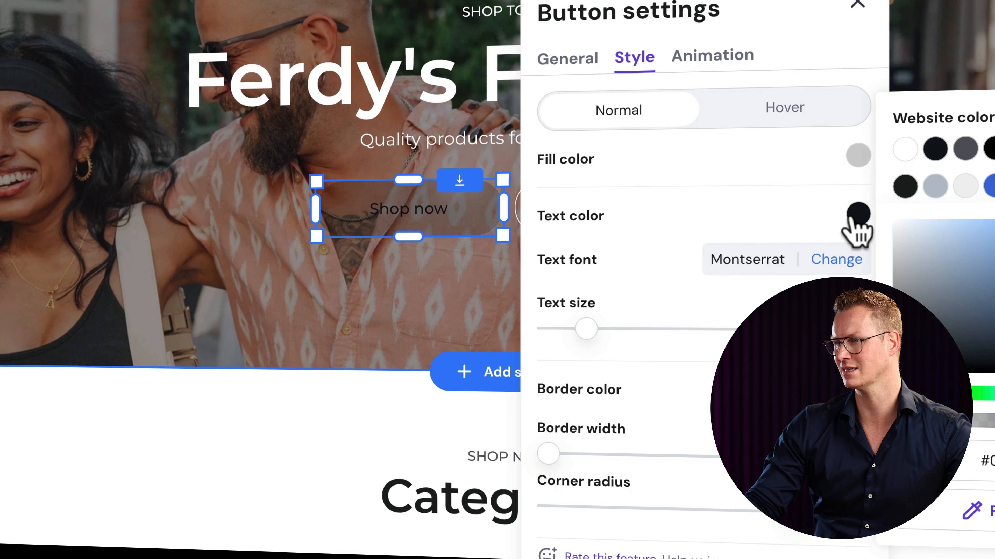
{"action": "left_click", "coordinate": [905, 150]}
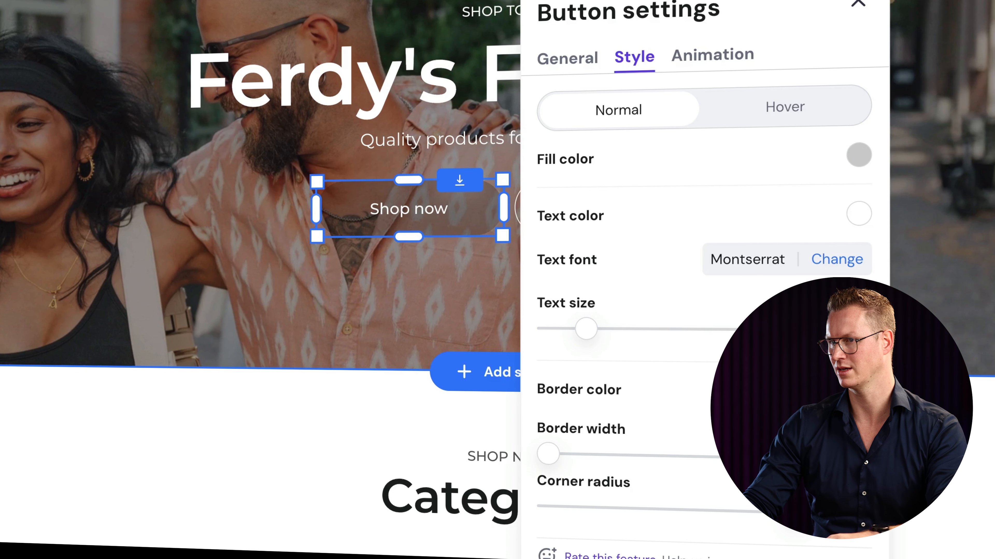
{"action": "left_click_drag", "start_coordinate": [548, 455], "coordinate": [596, 455]}
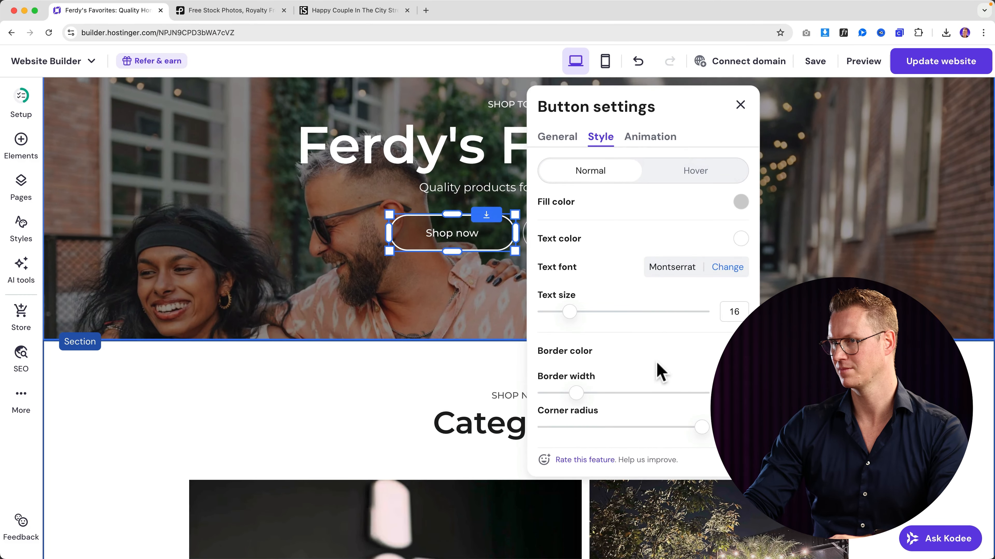
{"action": "left_click", "coordinate": [501, 323]}
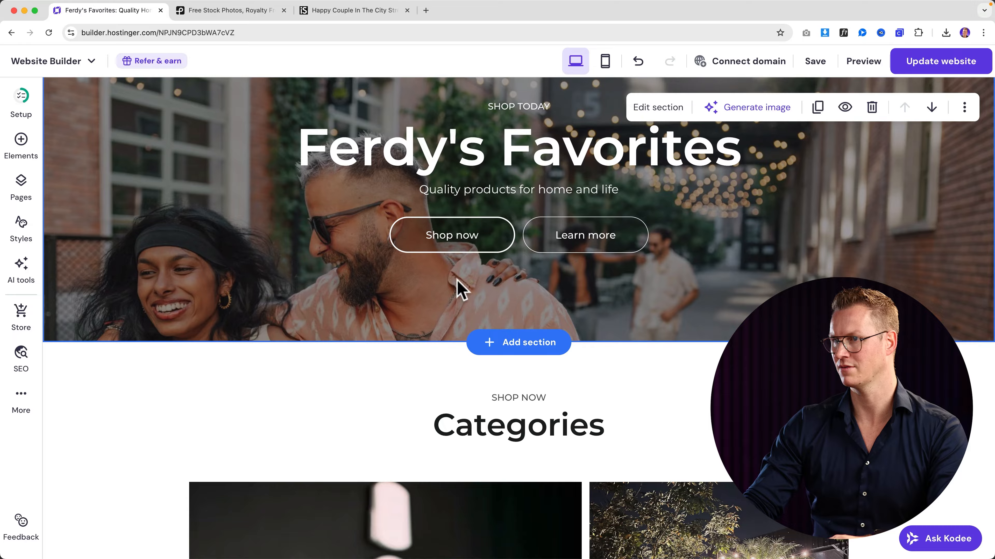
- Delete the Learn more button and place a duplicate of Shop now in its spot
{"action": "left_click", "coordinate": [581, 250]}
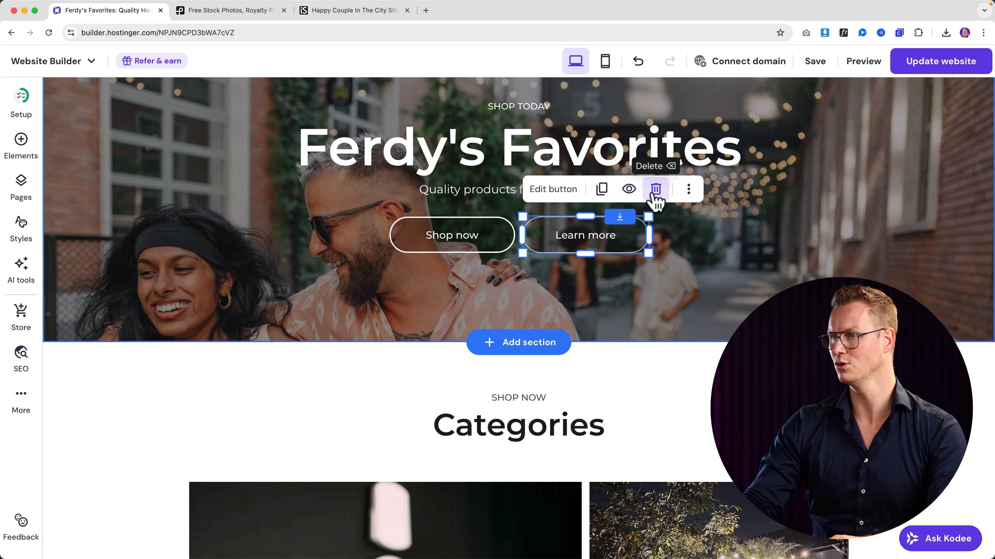
{"action": "left_click", "coordinate": [656, 189]}
{"action": "left_click", "coordinate": [481, 240]}
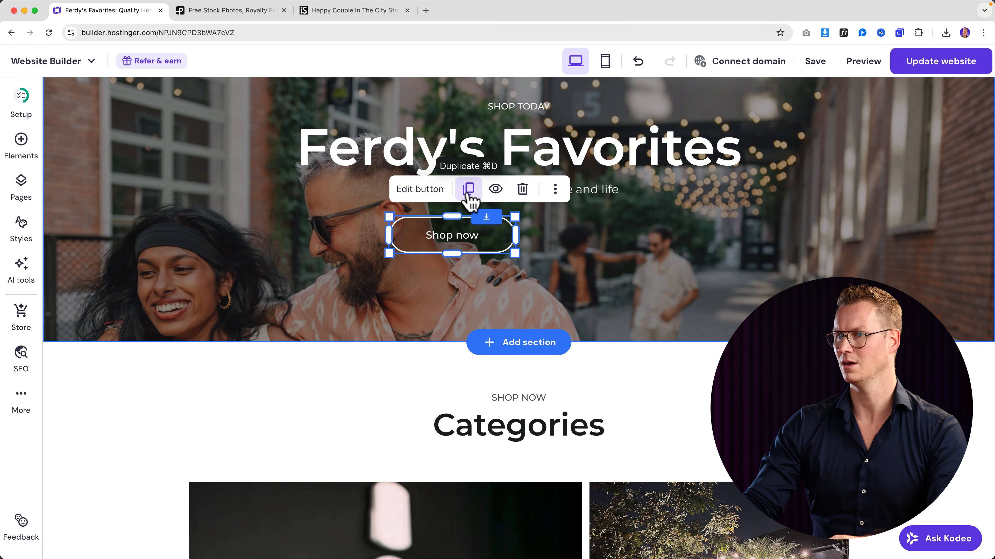
{"action": "left_click_drag", "start_coordinate": [455, 240], "coordinate": [582, 239]}
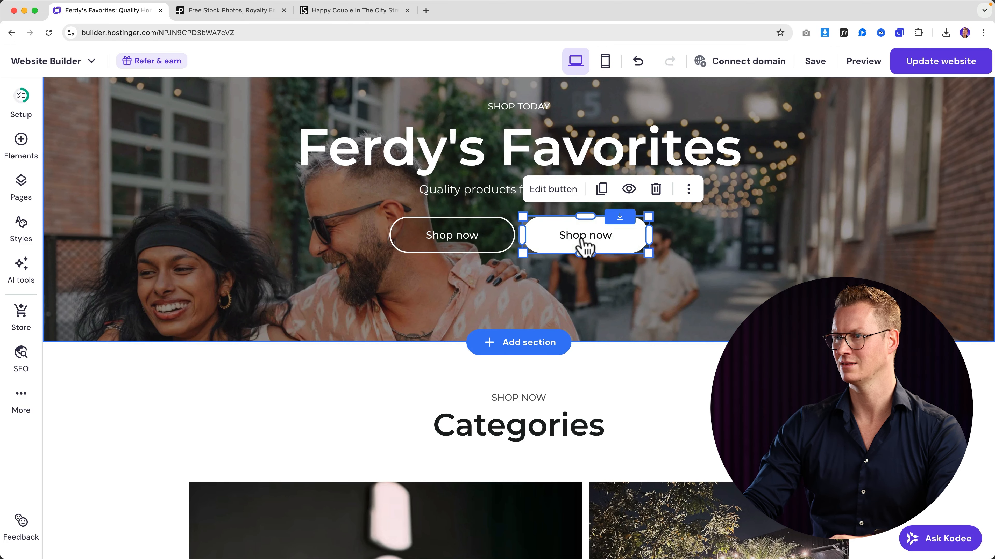
- Relabel the copied button 'About Us' and link it to the About page
{"action": "left_click", "coordinate": [554, 190]}
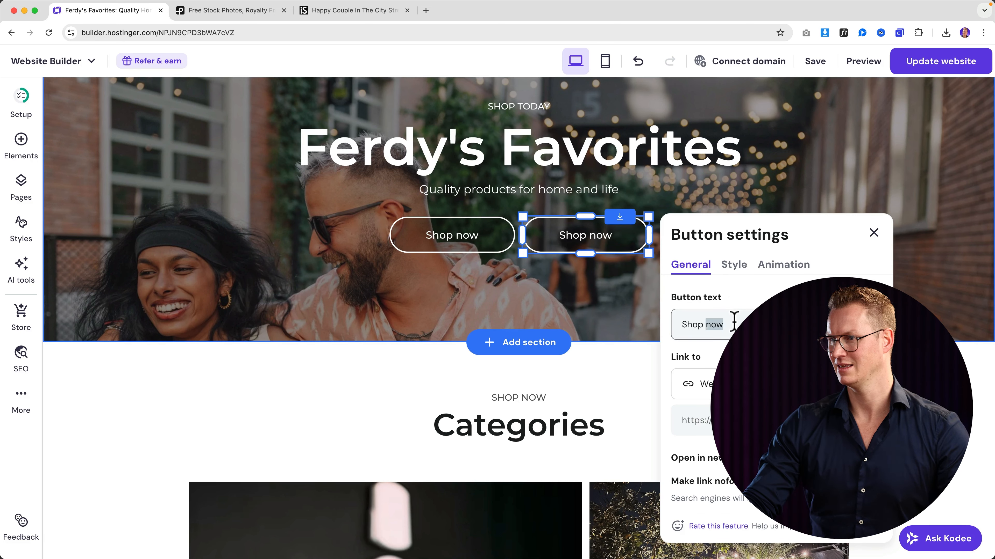
{"action": "type", "text": "L"}
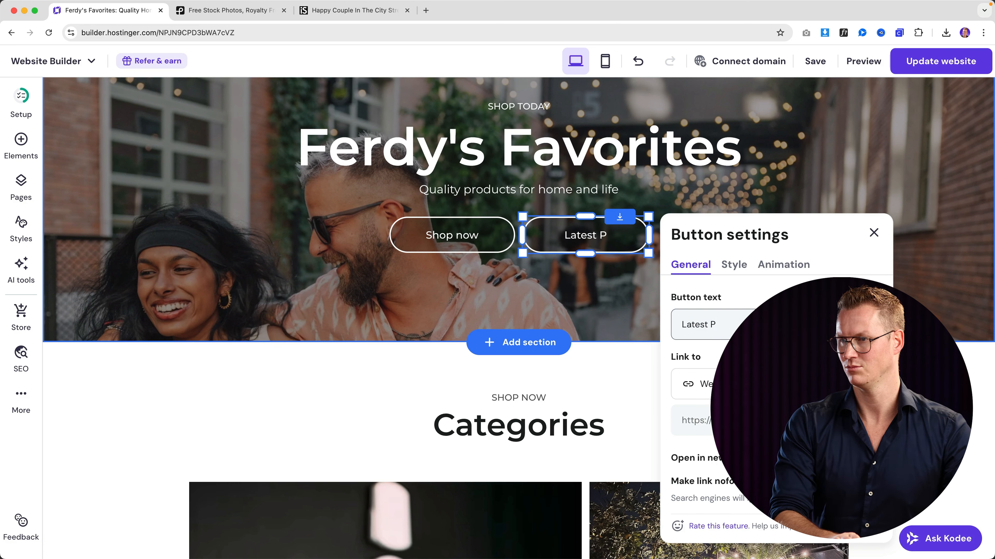
{"action": "type", "text": "at"}
{"action": "key", "text": "BackSpace"}
{"action": "key", "text": "BackSpace"}
{"action": "key", "text": "BackSpace"}
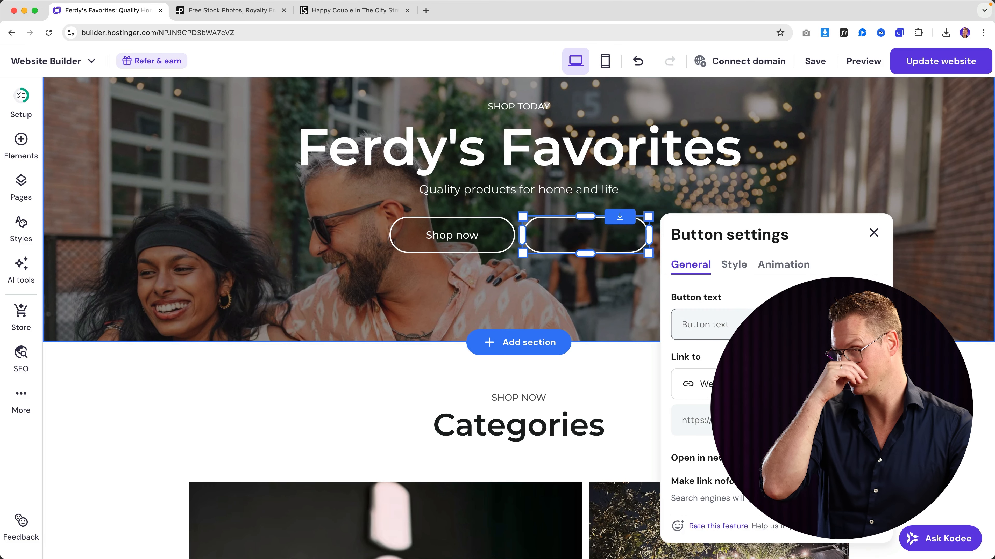
{"action": "type", "text": "About Us"}
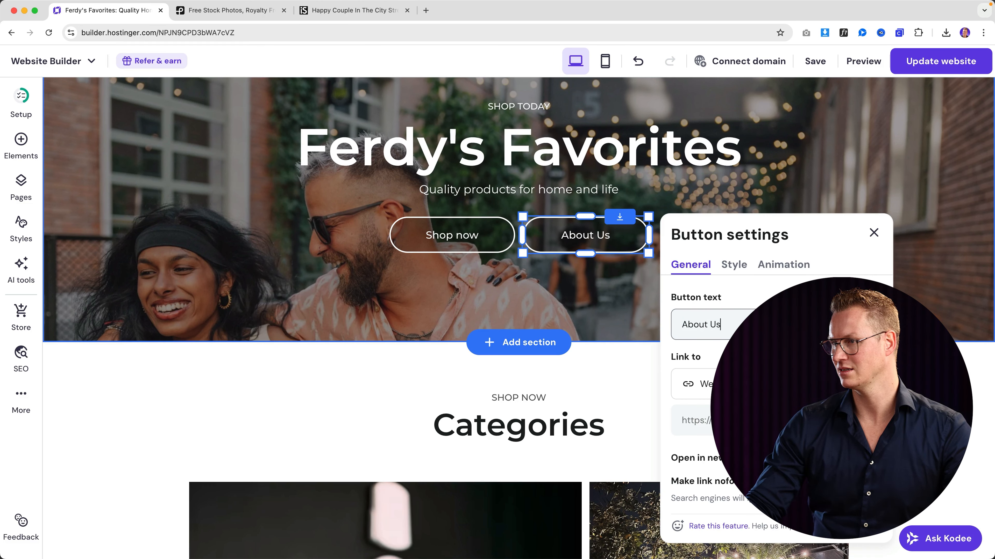
{"action": "left_click", "coordinate": [699, 384]}
{"action": "left_click", "coordinate": [704, 417]}
{"action": "left_click", "coordinate": [704, 421]}
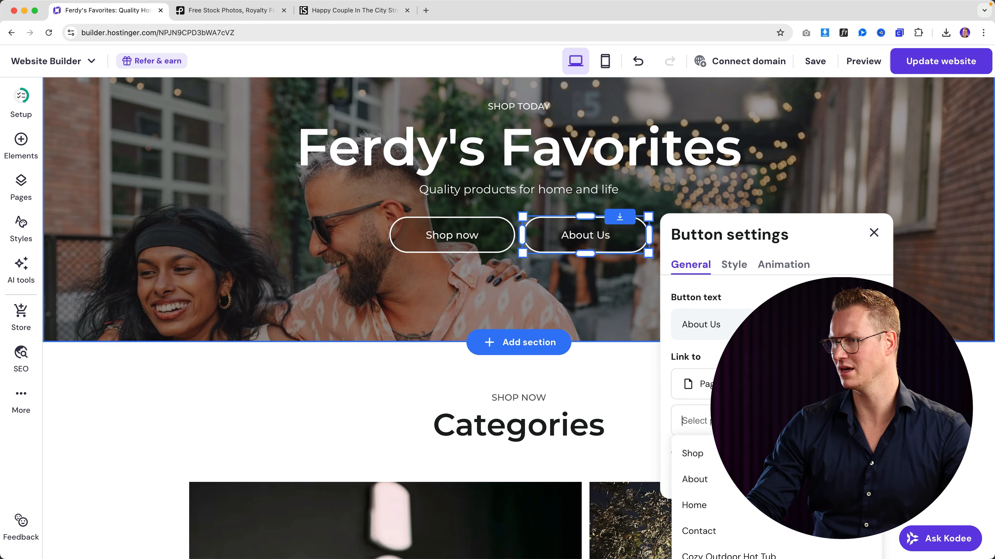
{"action": "left_click", "coordinate": [731, 480]}
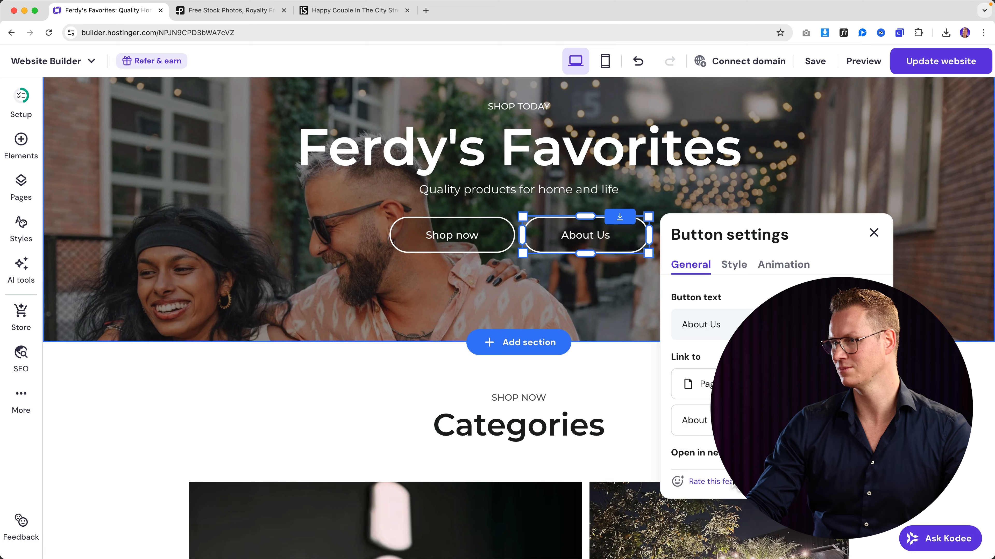
- Give the About Us button a white fill, dark text and a hover fill colour
{"action": "left_click", "coordinate": [734, 266]}
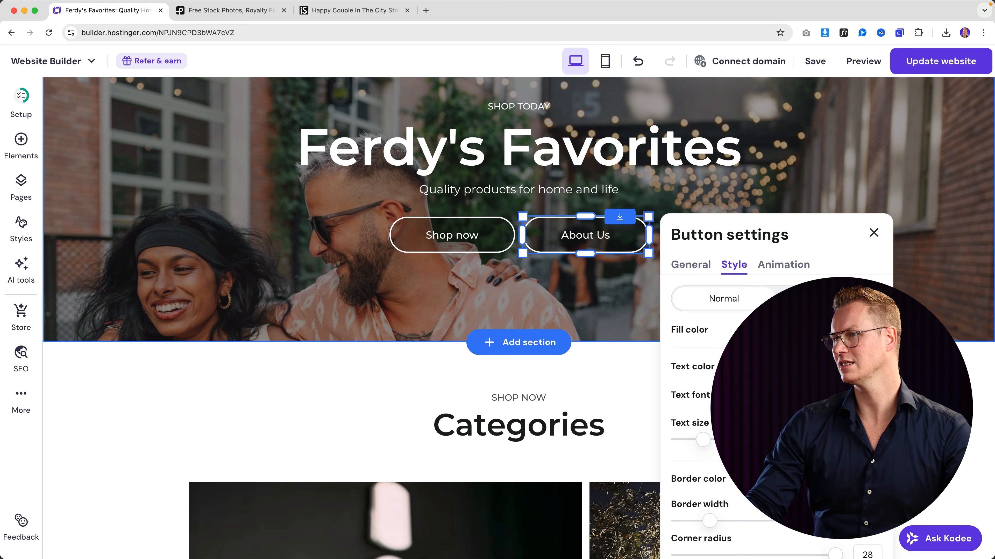
{"action": "left_click", "coordinate": [873, 330]}
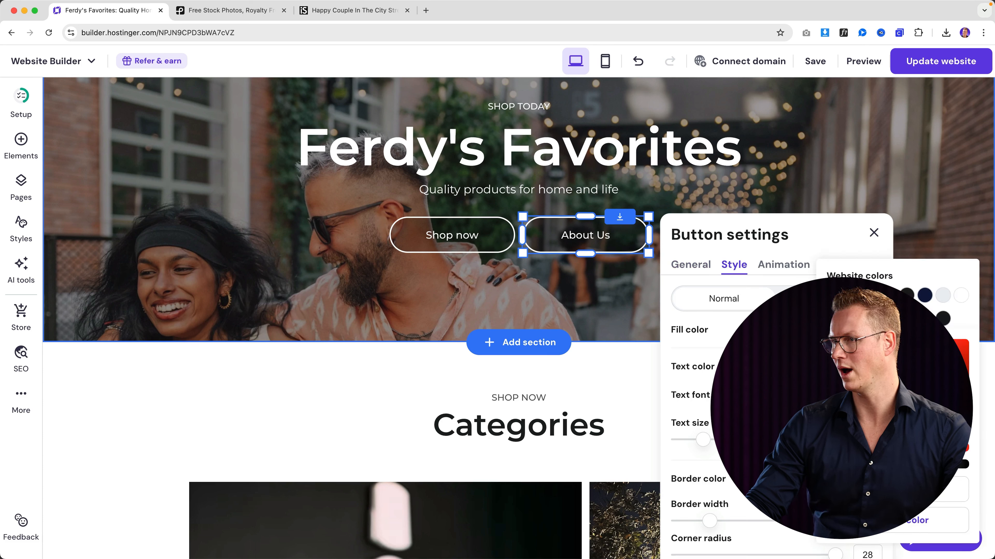
{"action": "left_click", "coordinate": [961, 295]}
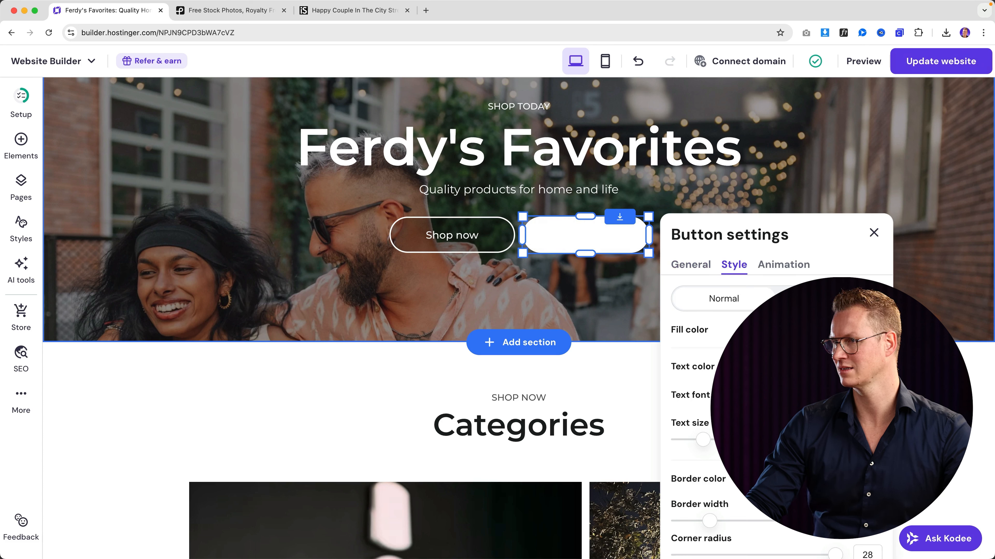
{"action": "left_click", "coordinate": [872, 366]}
{"action": "left_click", "coordinate": [906, 295]}
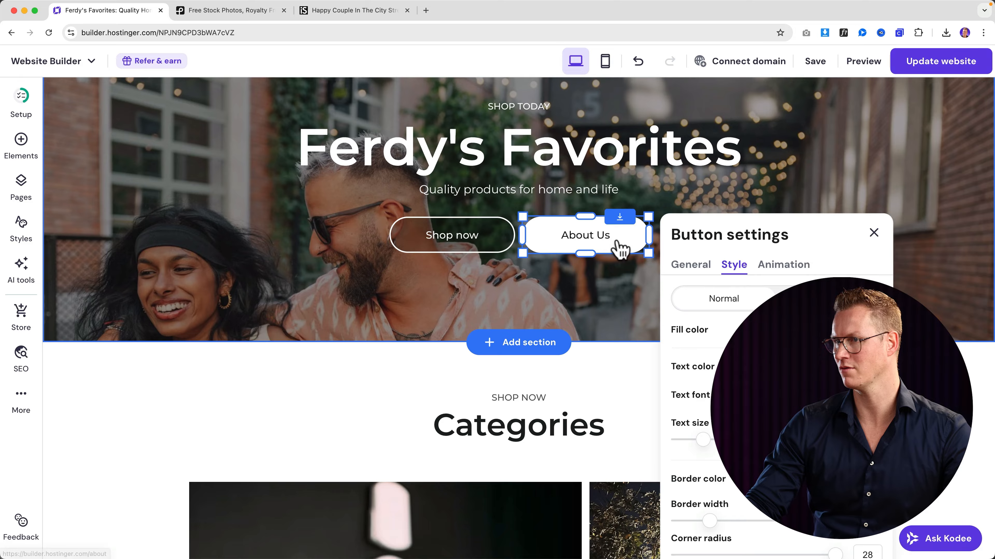
{"action": "left_click", "coordinate": [827, 298]}
{"action": "left_click", "coordinate": [872, 330]}
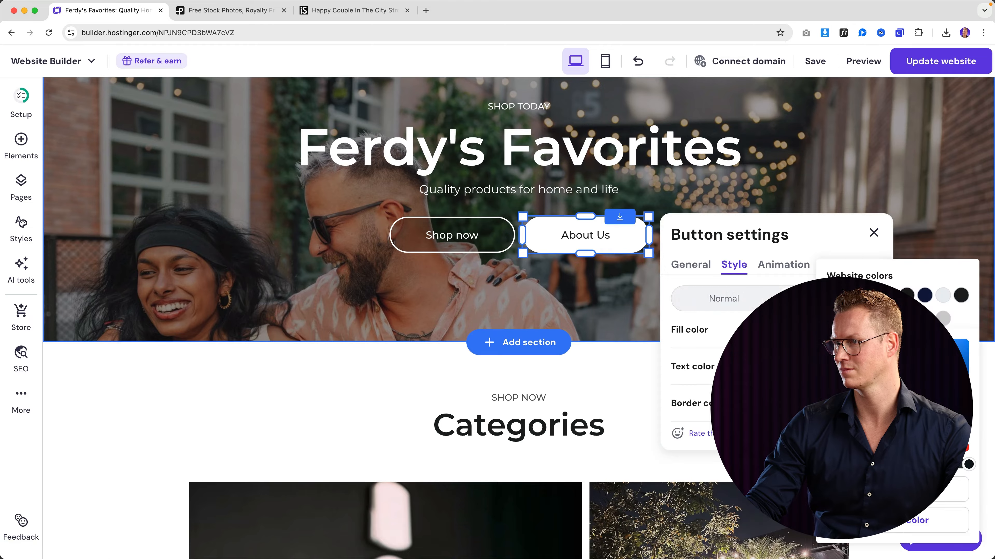
{"action": "left_click", "coordinate": [599, 267]}
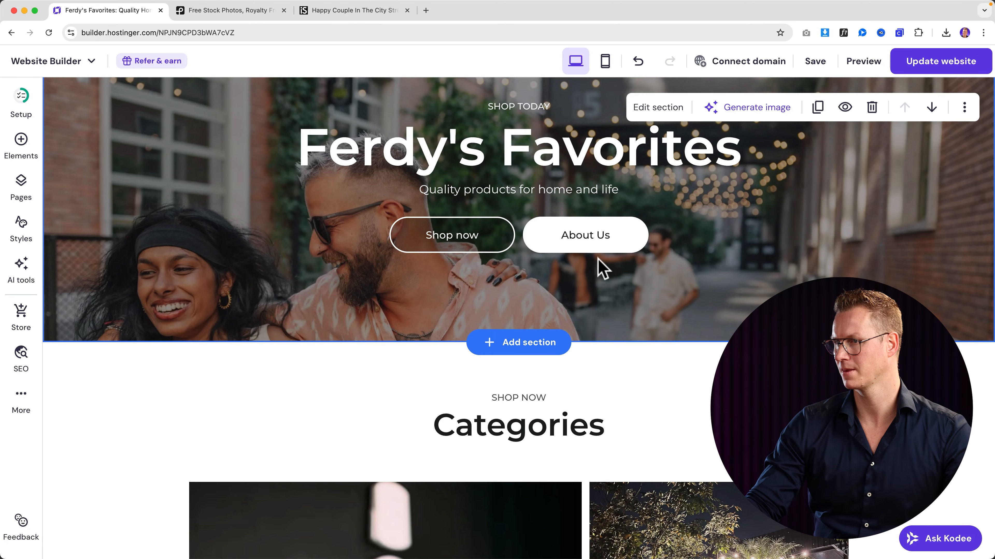
- Revisit the About Us button's hover fill colour options
{"action": "left_click", "coordinate": [593, 244]}
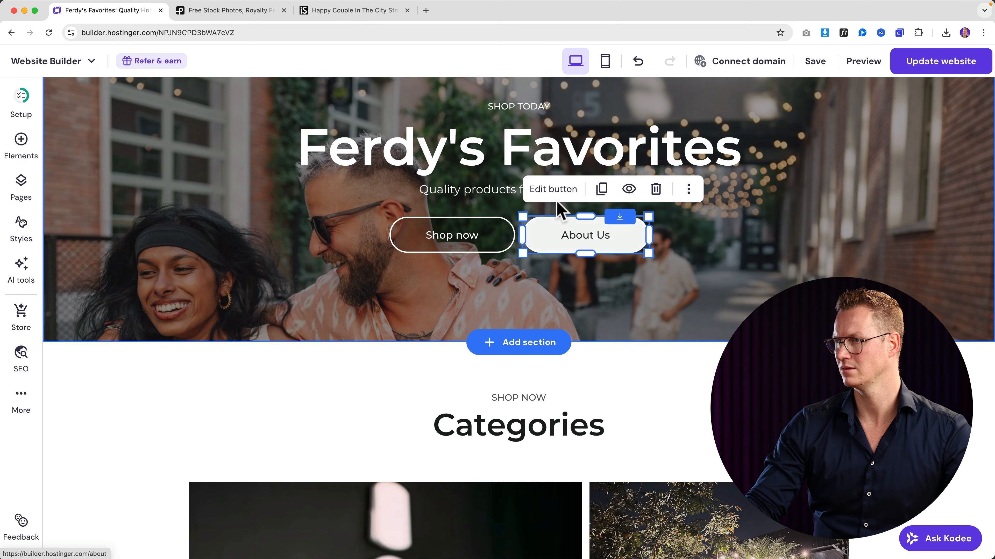
{"action": "left_click", "coordinate": [551, 188]}
{"action": "left_click", "coordinate": [734, 268]}
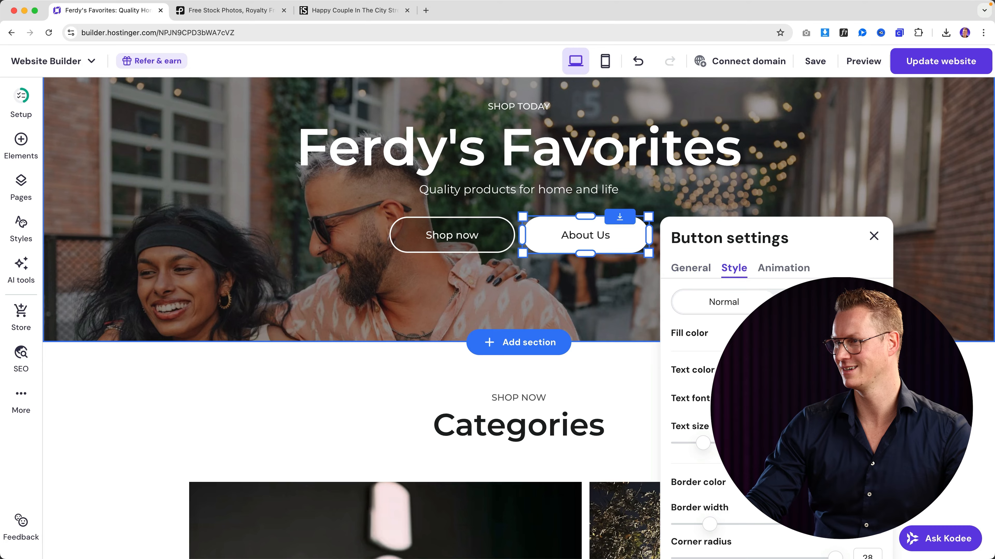
{"action": "left_click", "coordinate": [829, 302]}
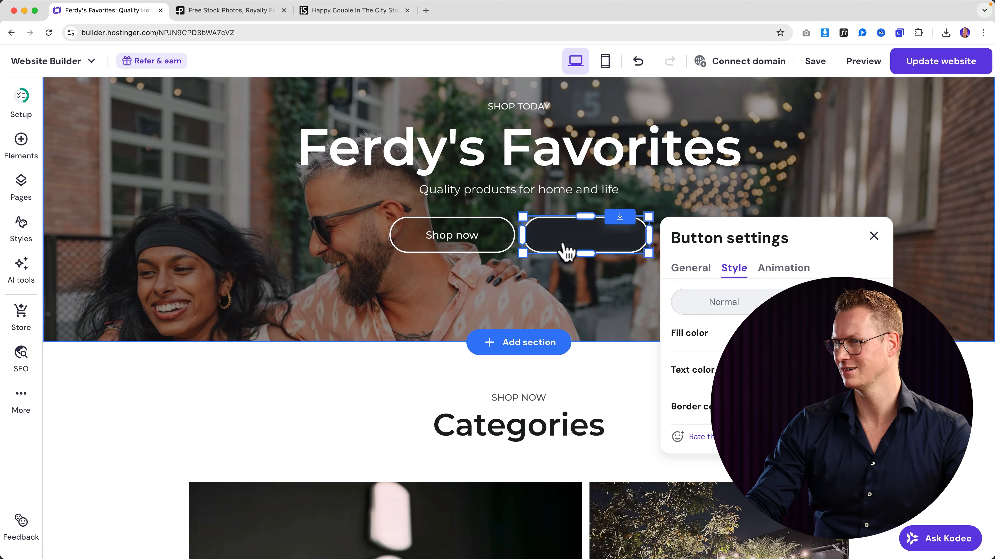
{"action": "left_click", "coordinate": [873, 333]}
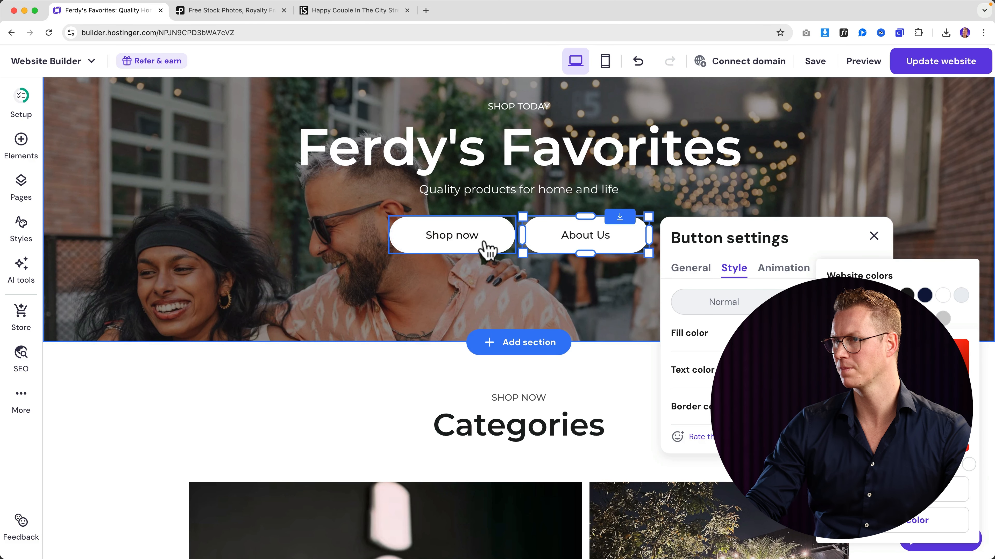
{"action": "left_click", "coordinate": [565, 293]}
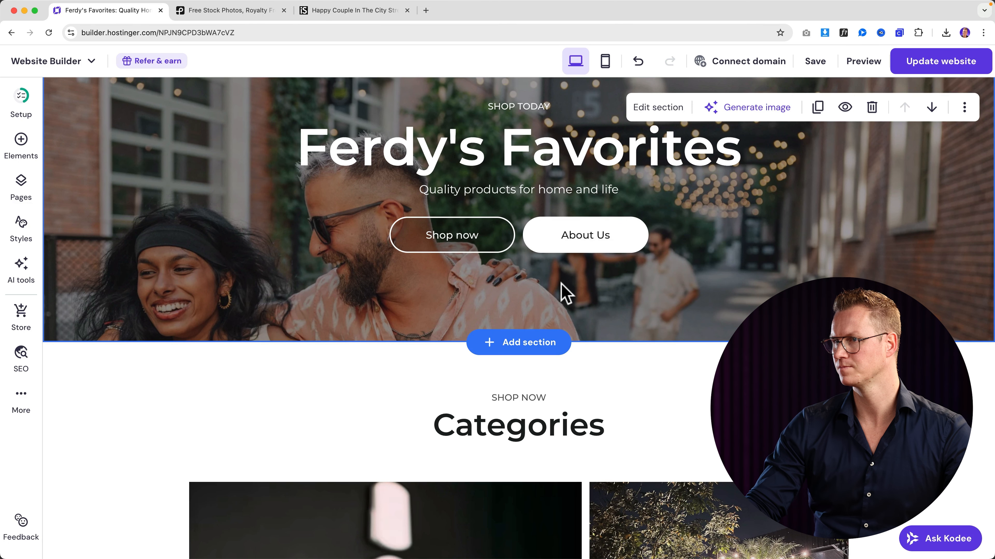
- Publish the website update and switch to the mobile preview
{"action": "scroll", "coordinate": [560, 279], "scroll_direction": "up", "scroll_amount": 3}
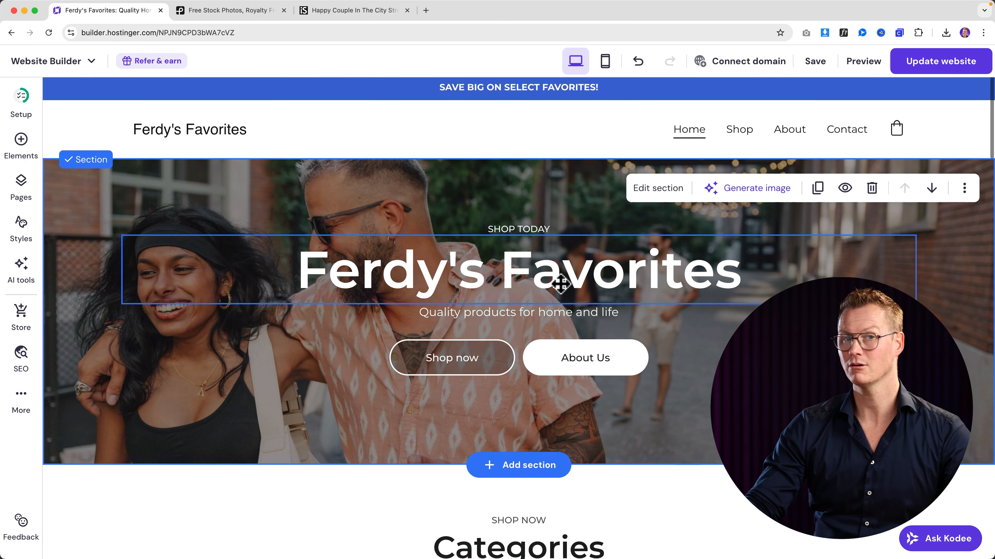
{"action": "left_click", "coordinate": [928, 65]}
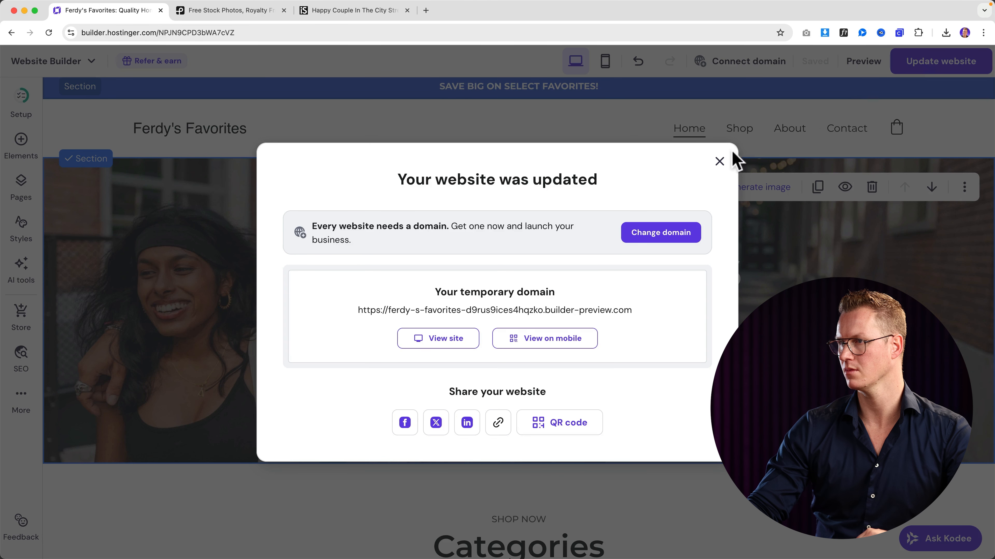
{"action": "left_click", "coordinate": [719, 162]}
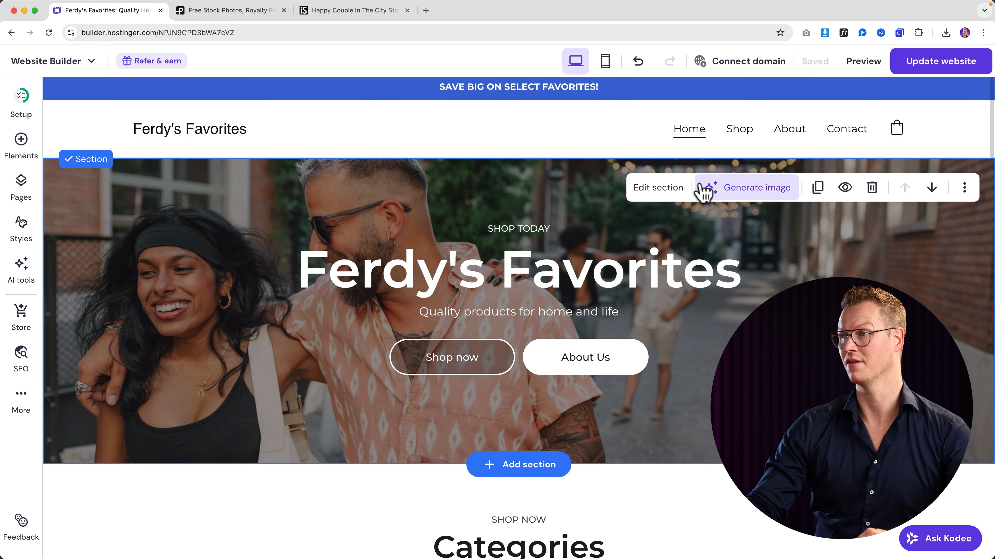
{"action": "left_click", "coordinate": [608, 67]}
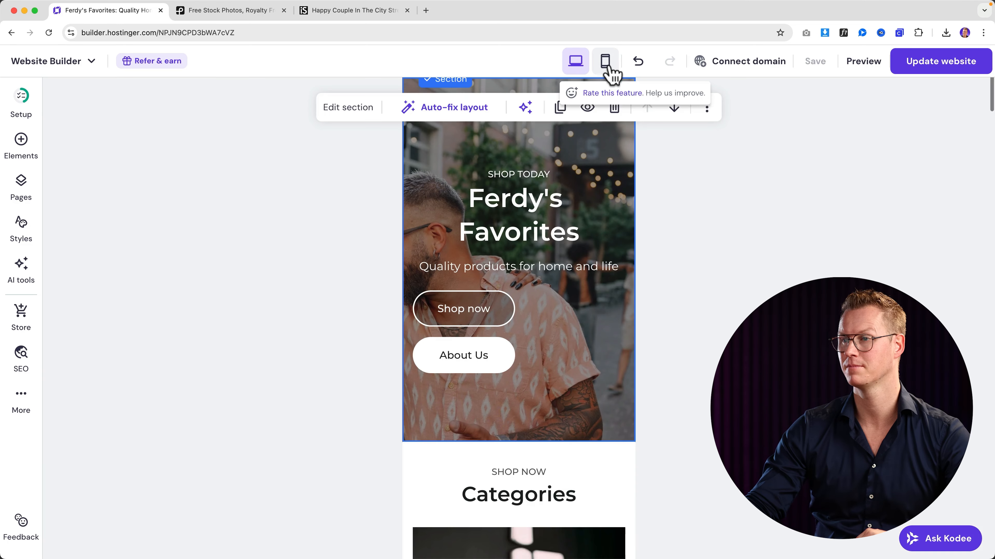
- On mobile, centre the Shop now and About Us buttons and shorten the hero section
{"action": "scroll", "coordinate": [537, 191], "scroll_direction": "up", "scroll_amount": 3}
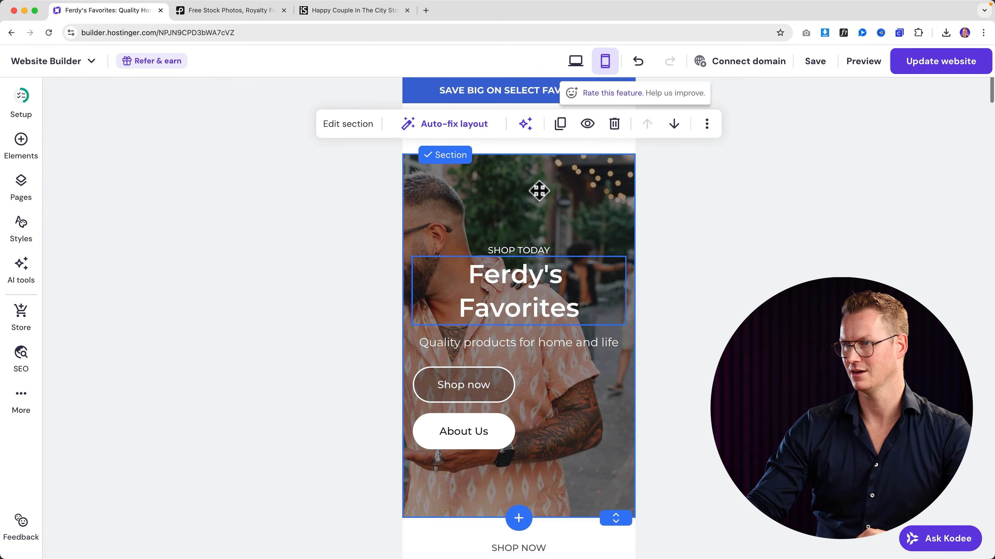
{"action": "scroll", "coordinate": [540, 196], "scroll_direction": "down", "scroll_amount": 1}
{"action": "scroll", "coordinate": [539, 191], "scroll_direction": "down", "scroll_amount": 1}
{"action": "scroll", "coordinate": [539, 192], "scroll_direction": "up", "scroll_amount": 2}
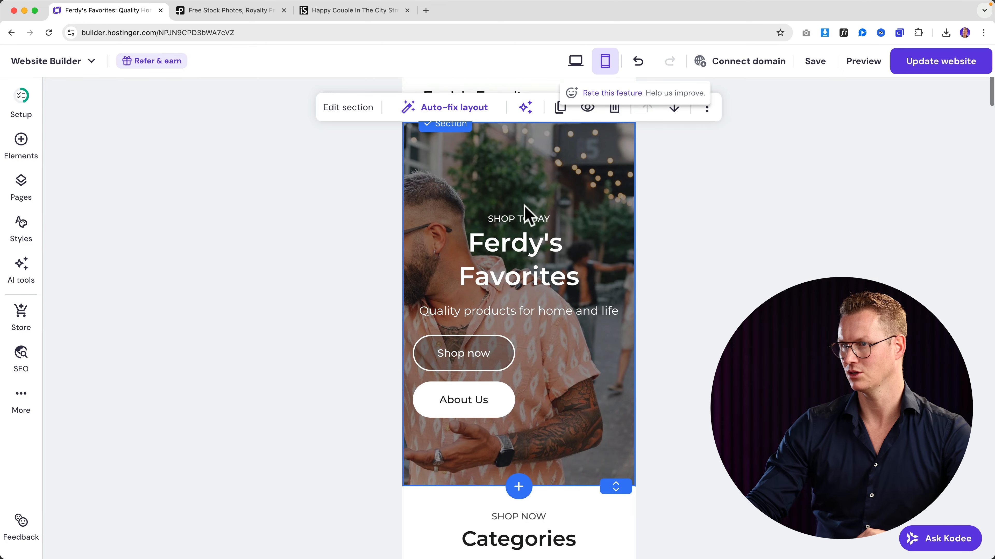
{"action": "left_click_drag", "start_coordinate": [477, 351], "coordinate": [529, 351]}
{"action": "left_click_drag", "start_coordinate": [477, 400], "coordinate": [519, 399]}
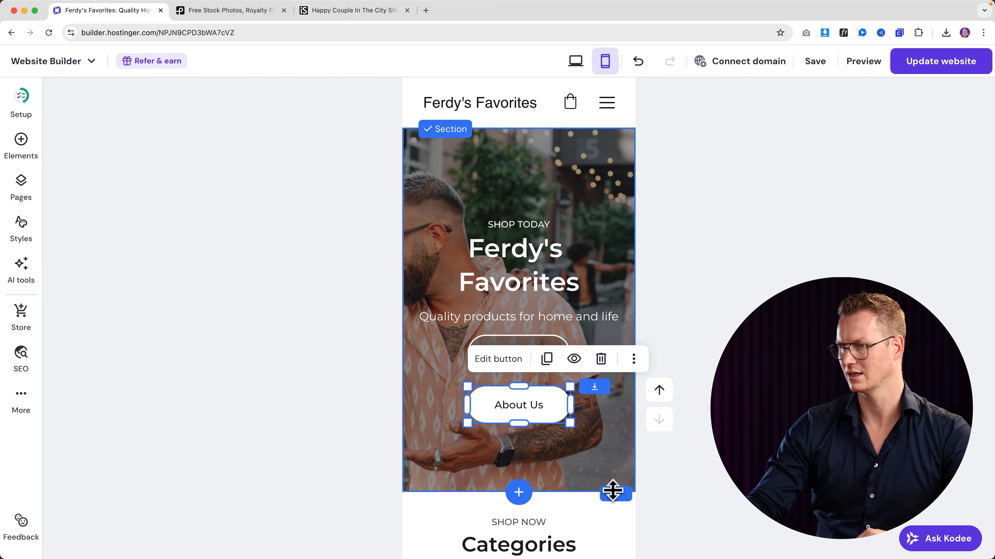
{"action": "left_click_drag", "start_coordinate": [612, 488], "coordinate": [613, 465]}
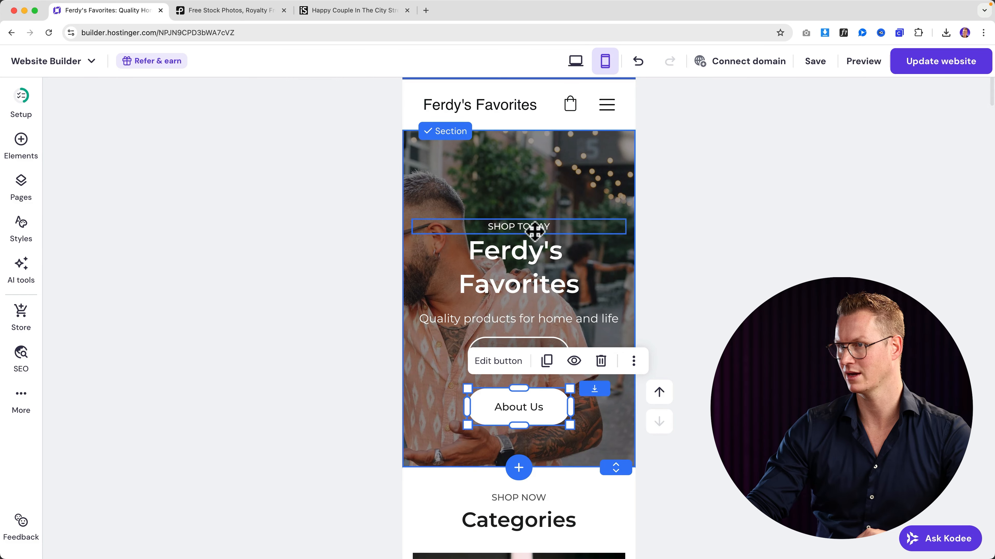
- Lift SHOP TODAY, the heading, tagline and both buttons, shorten the hero again, and return to desktop
{"action": "left_click_drag", "start_coordinate": [535, 227], "coordinate": [533, 187]}
{"action": "left_click_drag", "start_coordinate": [533, 250], "coordinate": [529, 209]}
{"action": "left_click_drag", "start_coordinate": [533, 318], "coordinate": [529, 276]}
{"action": "left_click_drag", "start_coordinate": [529, 351], "coordinate": [525, 308]}
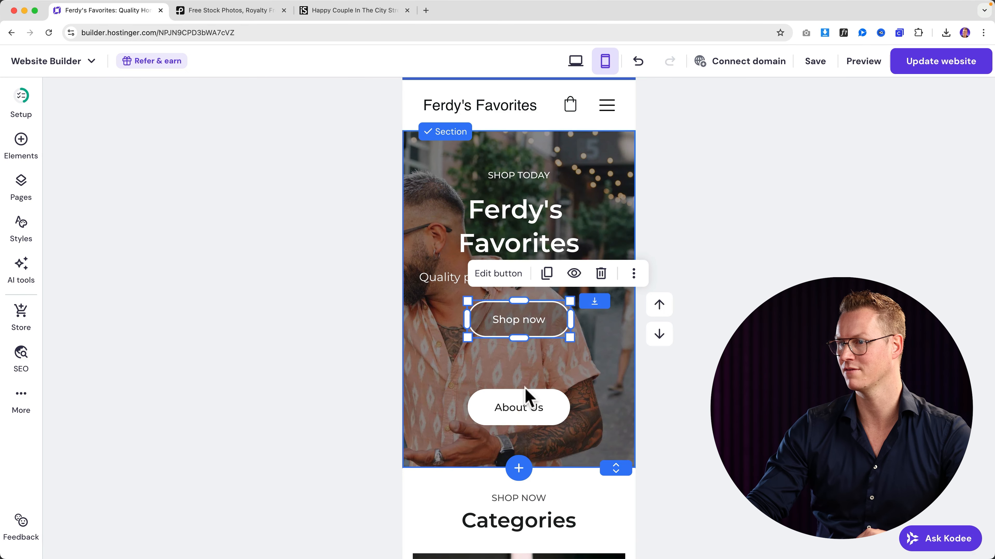
{"action": "left_click_drag", "start_coordinate": [527, 395], "coordinate": [525, 358]}
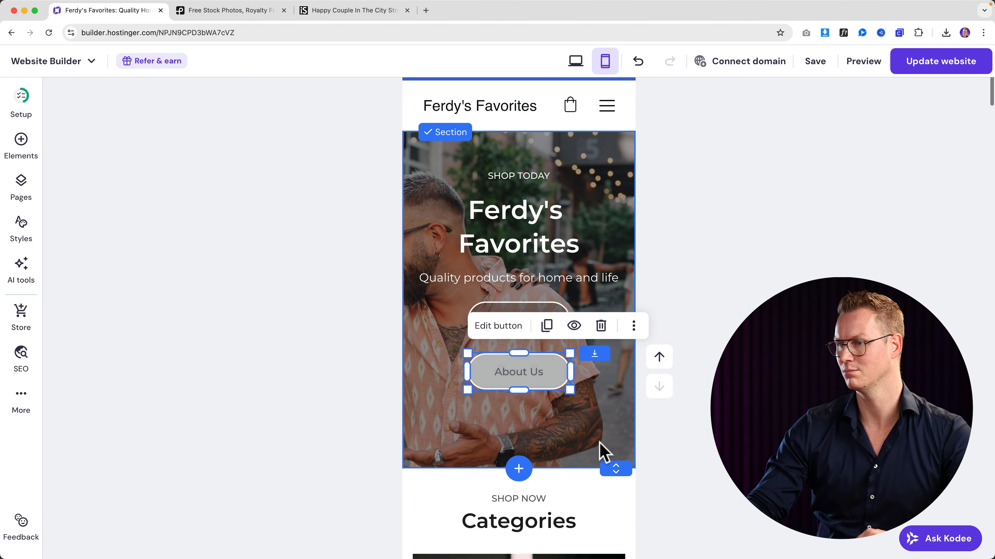
{"action": "left_click_drag", "start_coordinate": [611, 464], "coordinate": [608, 443]}
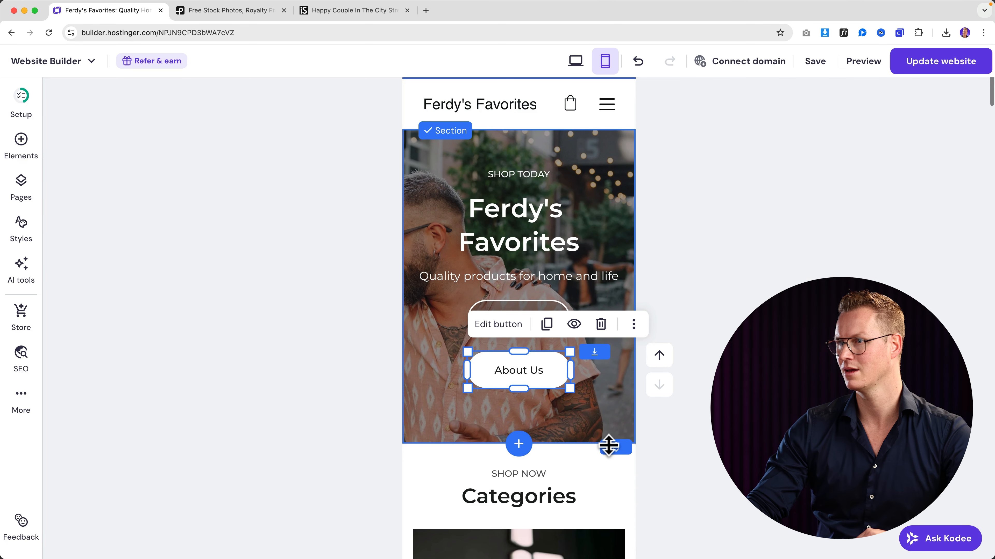
{"action": "left_click", "coordinate": [576, 63]}
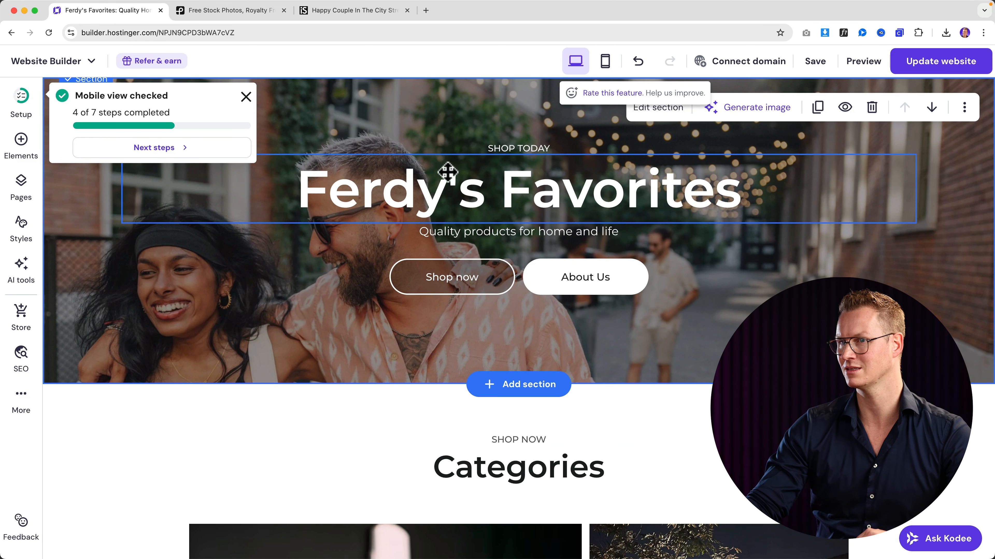
{"action": "scroll", "coordinate": [503, 221], "scroll_direction": "up", "scroll_amount": 3}
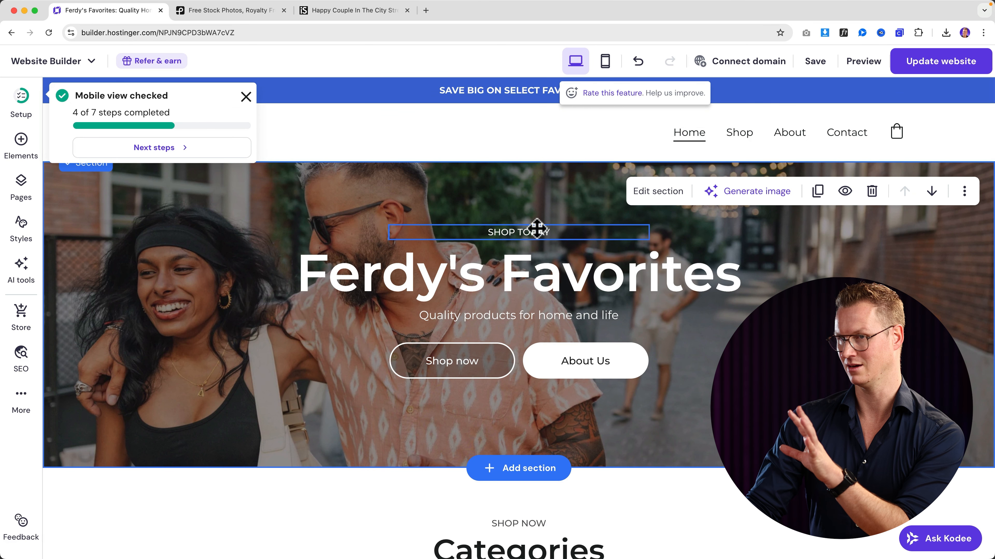
{"action": "left_click", "coordinate": [246, 96]}
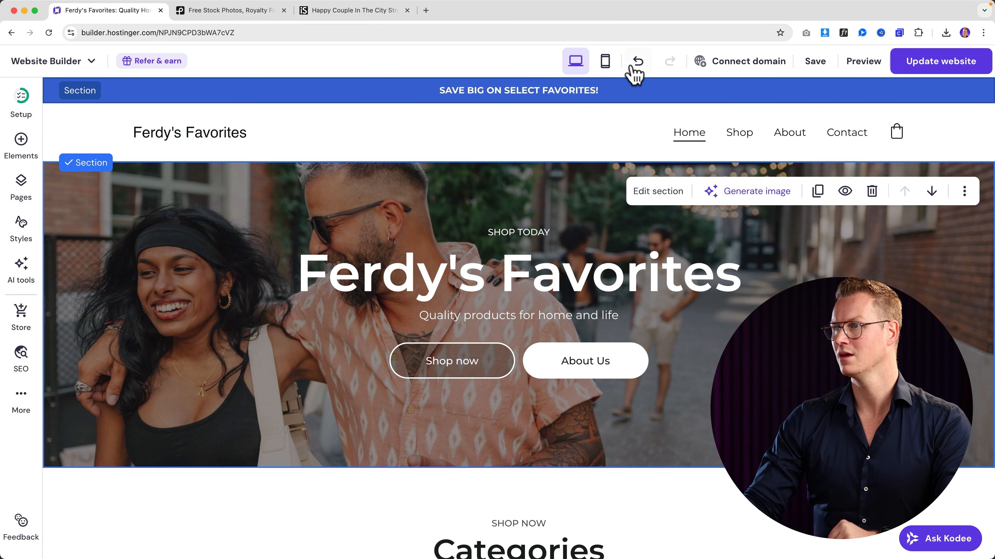
- In the mobile preview, inspect the hero section's layout and anchor settings
{"action": "left_click", "coordinate": [605, 62]}
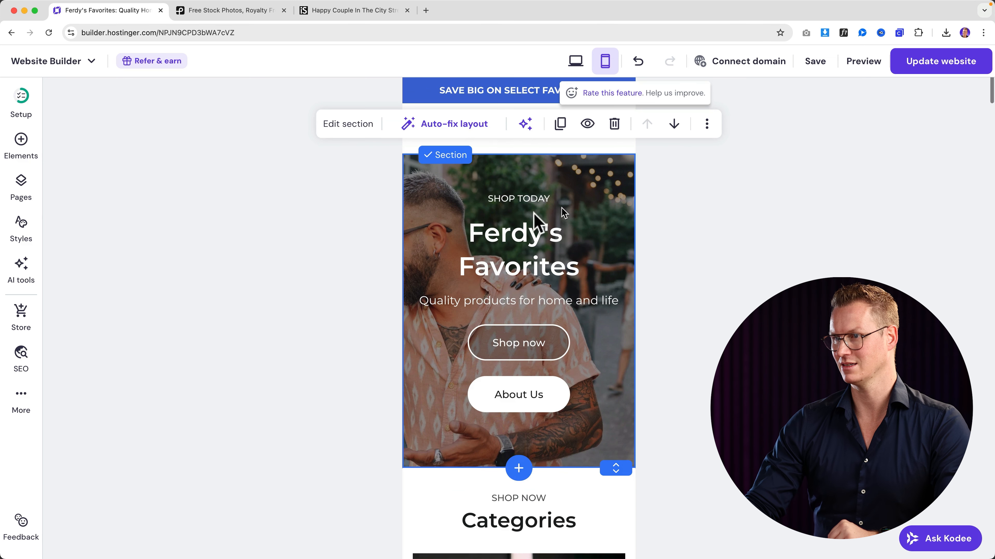
{"action": "scroll", "coordinate": [505, 216], "scroll_direction": "up", "scroll_amount": 2}
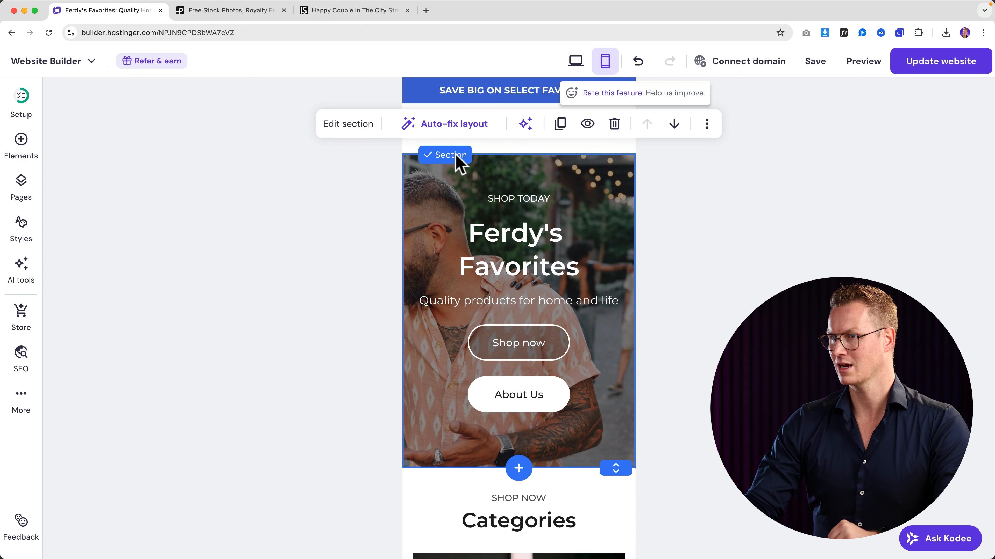
{"action": "left_click", "coordinate": [426, 193]}
{"action": "left_click", "coordinate": [414, 174]}
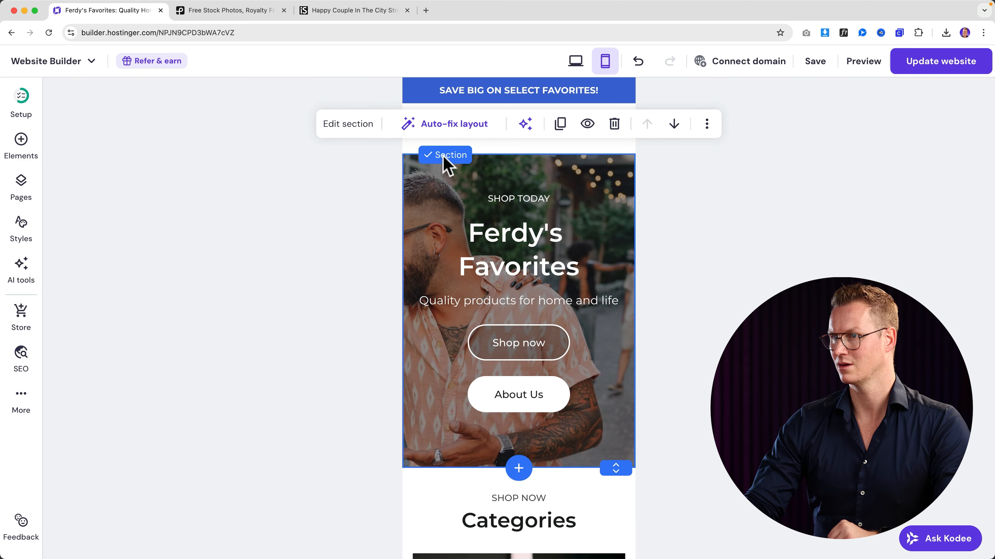
{"action": "left_click", "coordinate": [362, 130]}
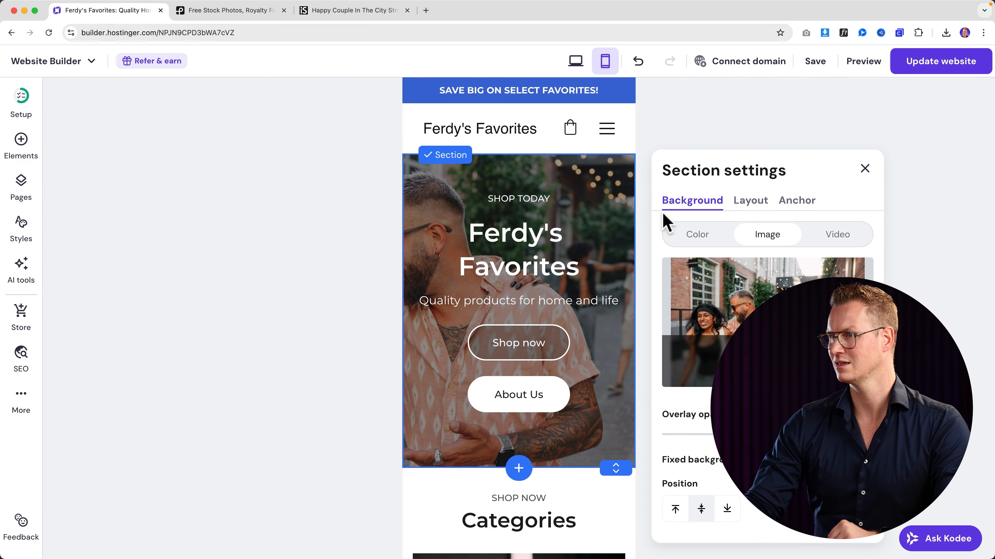
{"action": "scroll", "coordinate": [518, 314], "scroll_direction": "down", "scroll_amount": 2}
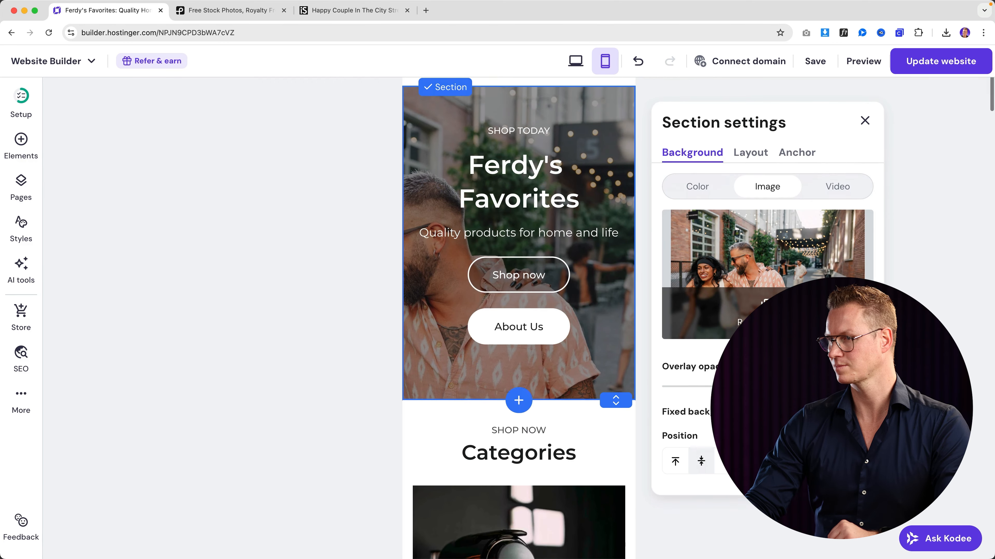
{"action": "scroll", "coordinate": [519, 313], "scroll_direction": "up", "scroll_amount": 2}
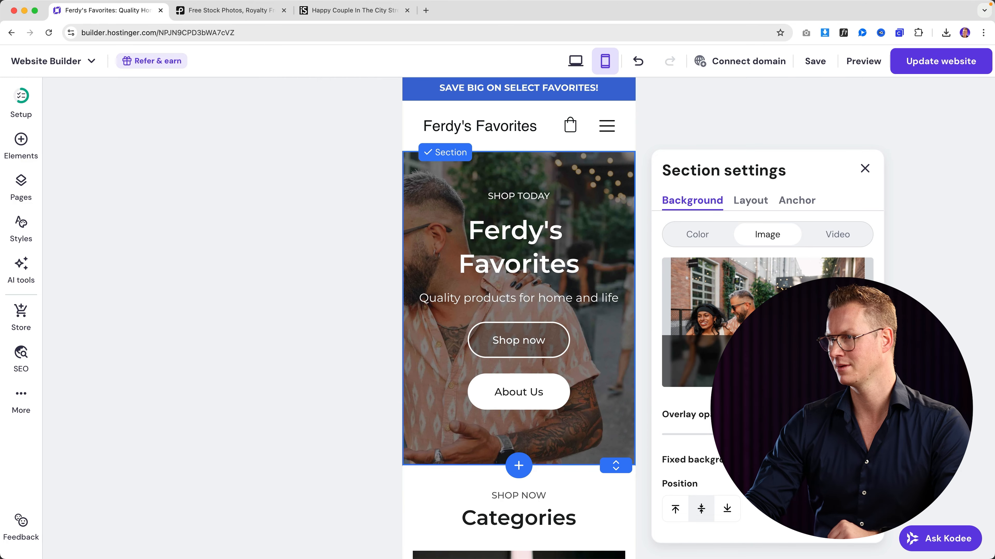
{"action": "left_click", "coordinate": [751, 202]}
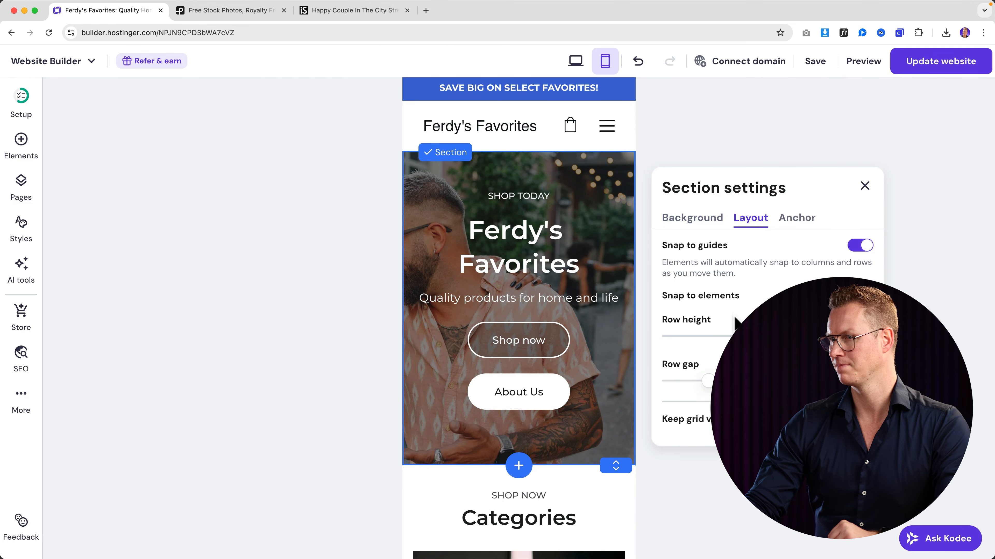
{"action": "left_click", "coordinate": [791, 219]}
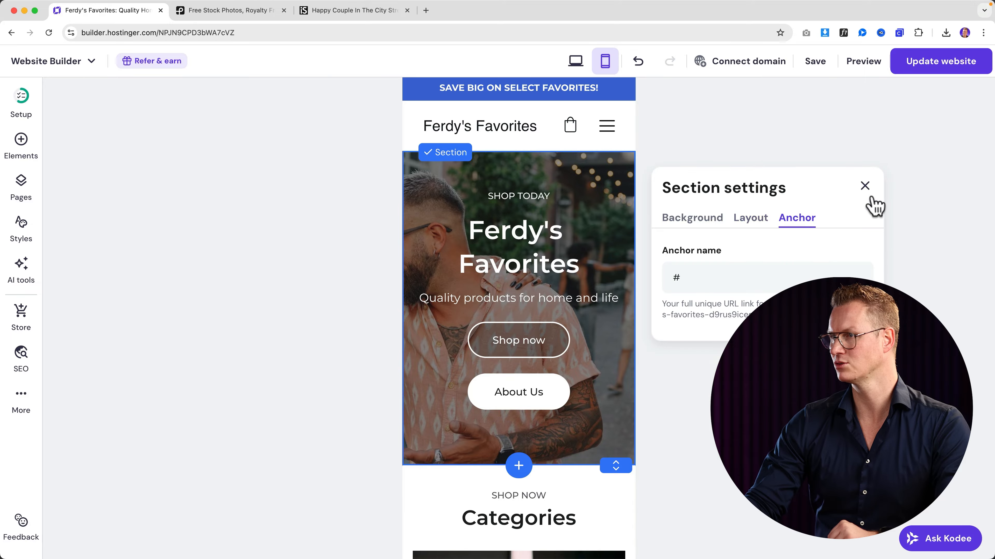
{"action": "left_click", "coordinate": [864, 187]}
- Back in the desktop layout, review the hero section's background settings
{"action": "left_click", "coordinate": [575, 62]}
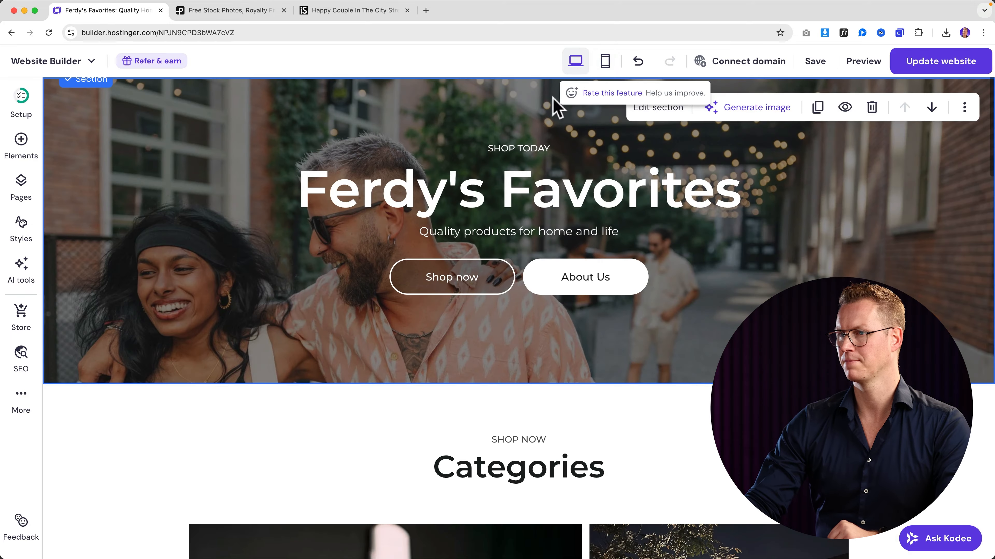
{"action": "left_click", "coordinate": [658, 191]}
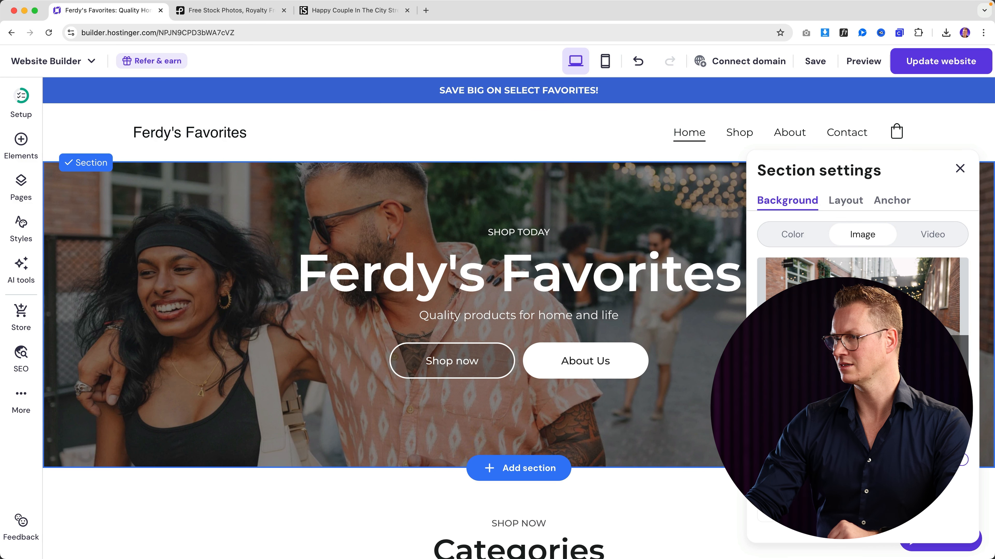
{"action": "scroll", "coordinate": [518, 315], "scroll_direction": "down", "scroll_amount": 2}
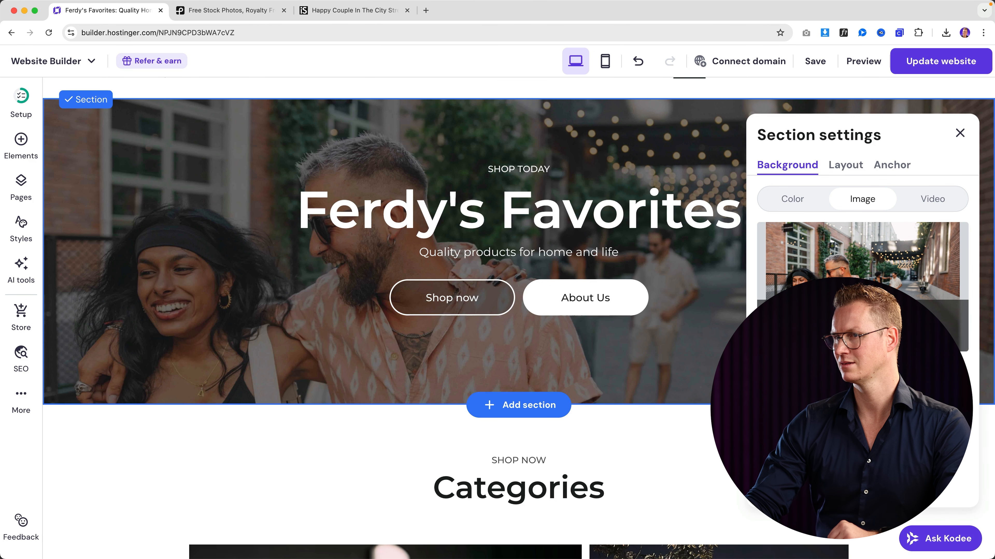
{"action": "scroll", "coordinate": [658, 352], "scroll_direction": "up", "scroll_amount": 2}
{"action": "left_click", "coordinate": [622, 233]}
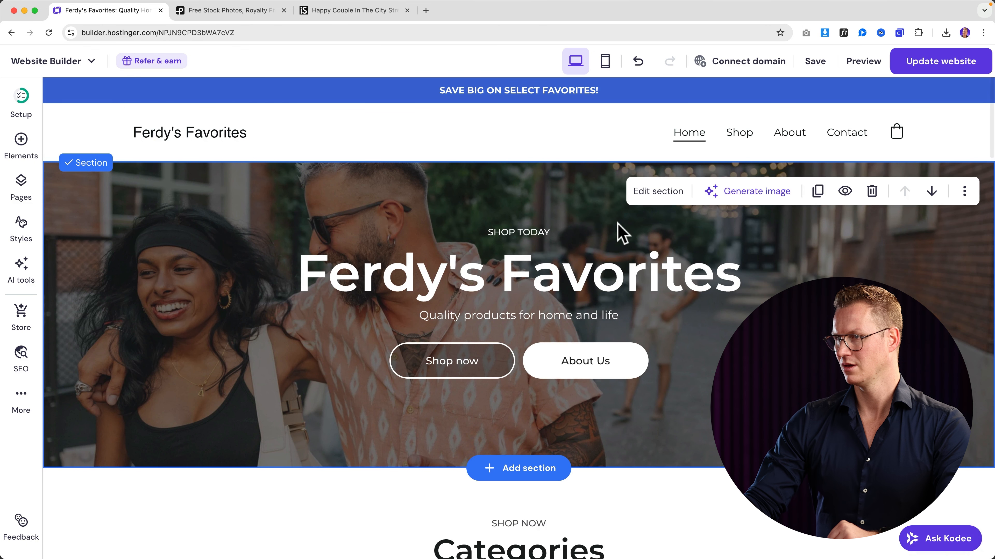
- Round the corners of the coffee-machine category image
{"action": "scroll", "coordinate": [548, 209], "scroll_direction": "down", "scroll_amount": 8}
{"action": "left_click", "coordinate": [289, 258]}
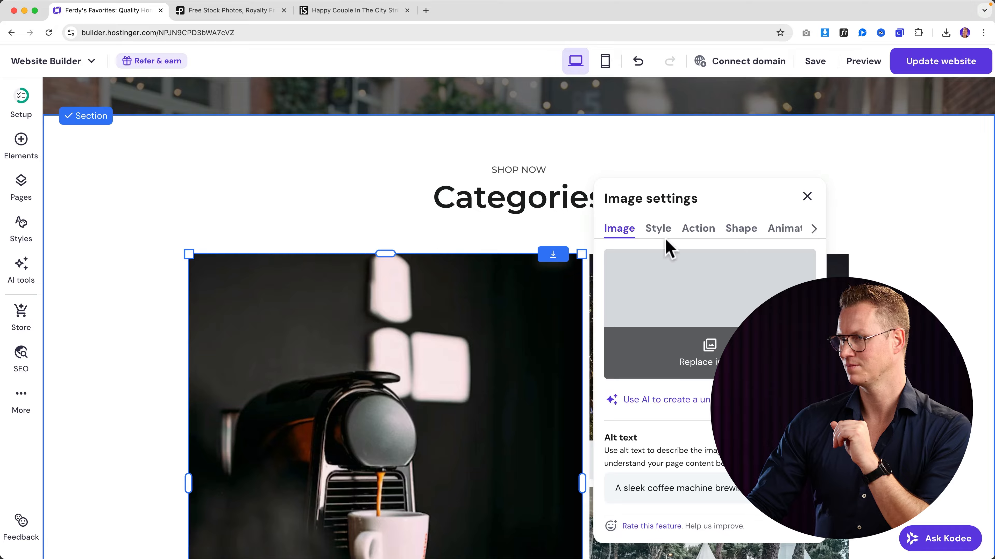
{"action": "left_click", "coordinate": [660, 230]}
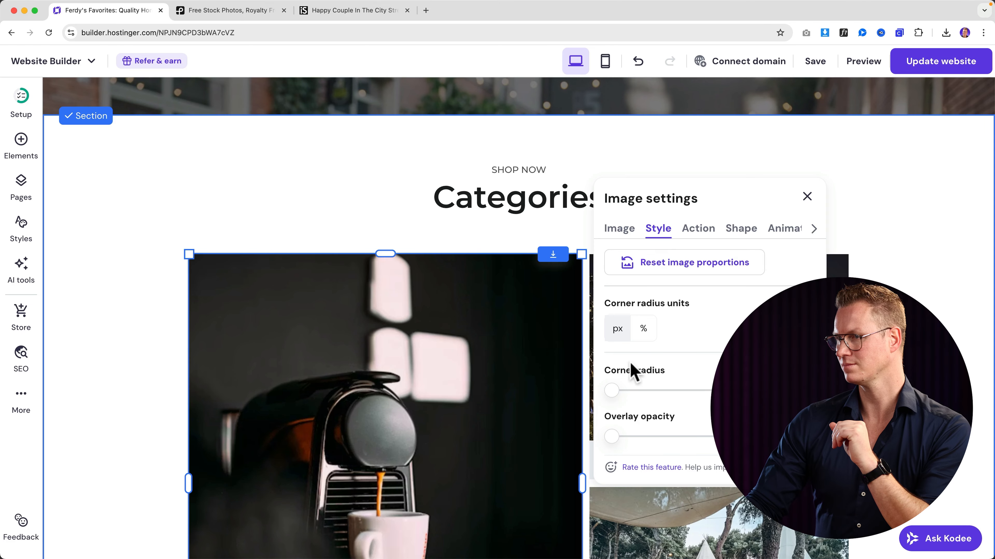
{"action": "left_click_drag", "start_coordinate": [621, 388], "coordinate": [621, 390]}
- Check the Style options of the Home & Kitchen and Wellness Gear images
{"action": "left_click", "coordinate": [666, 334]}
{"action": "left_click", "coordinate": [811, 229]}
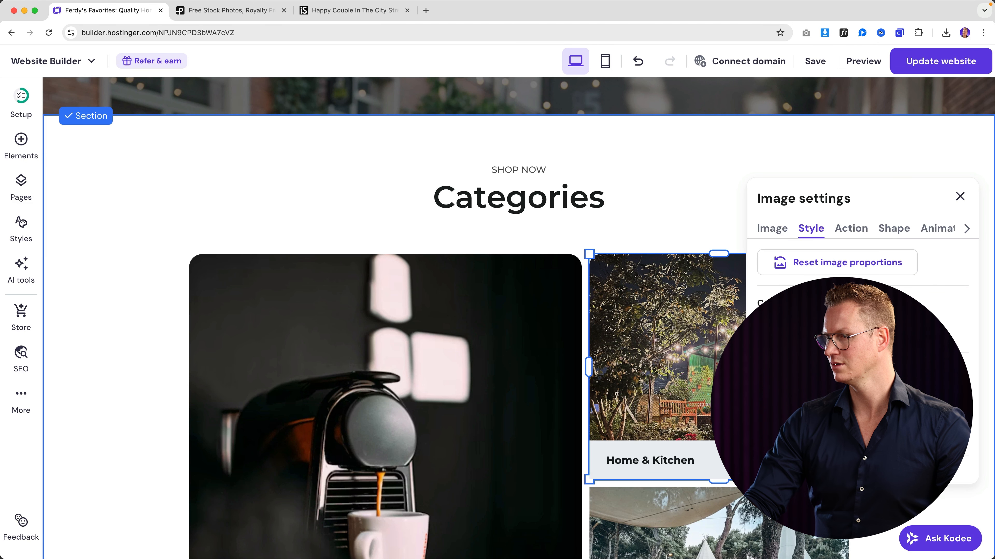
{"action": "scroll", "coordinate": [659, 357], "scroll_direction": "down", "scroll_amount": 5}
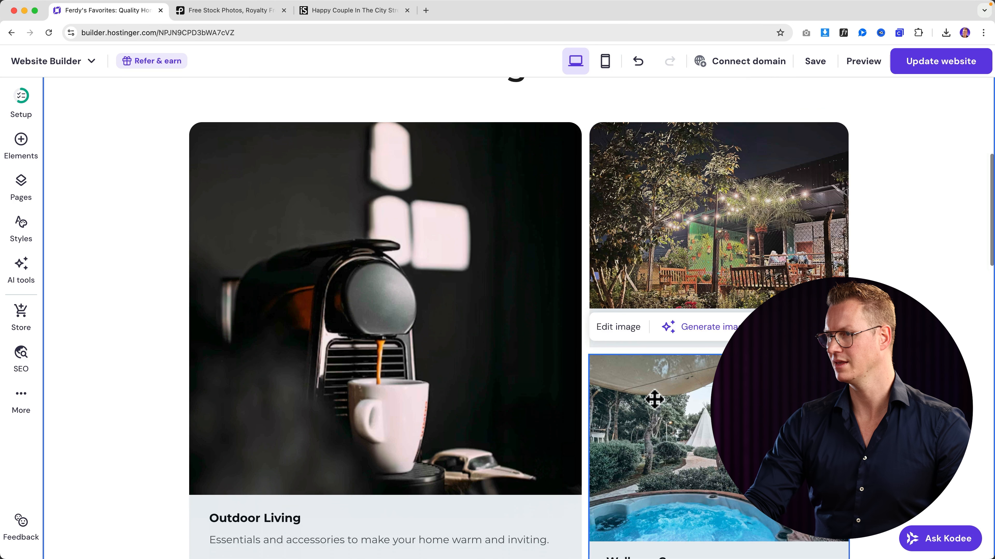
{"action": "left_click", "coordinate": [635, 327]}
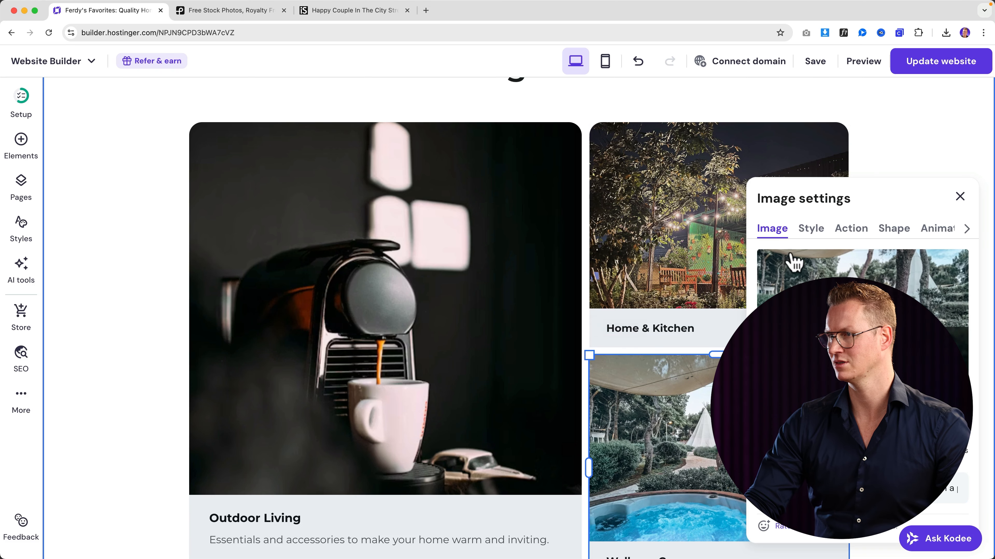
{"action": "left_click", "coordinate": [809, 231]}
{"action": "scroll", "coordinate": [509, 314], "scroll_direction": "down", "scroll_amount": 3}
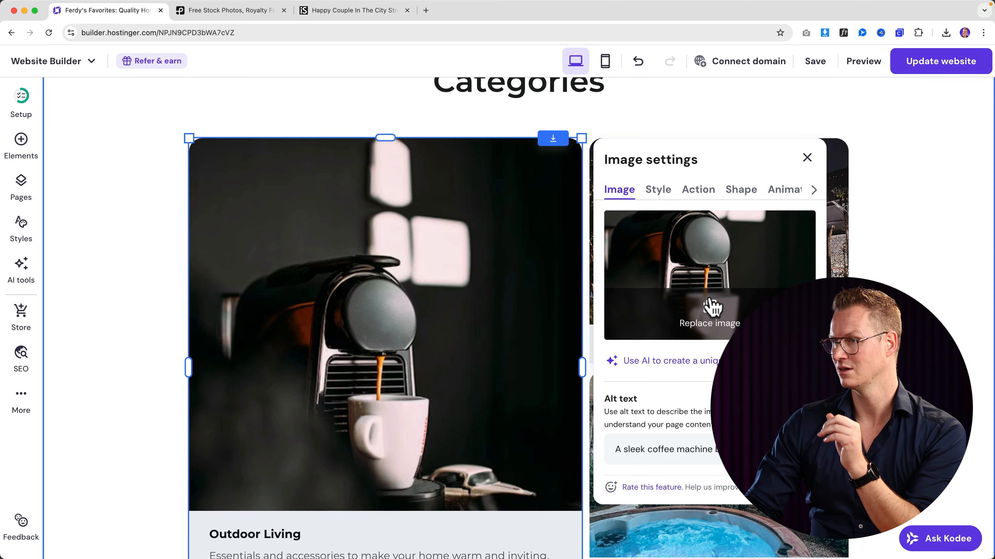
- Generate an AI image from 'Coffee Machine in beautiful office in a penthouse' and apply the first result
{"action": "left_click", "coordinate": [711, 308]}
{"action": "left_click", "coordinate": [867, 90]}
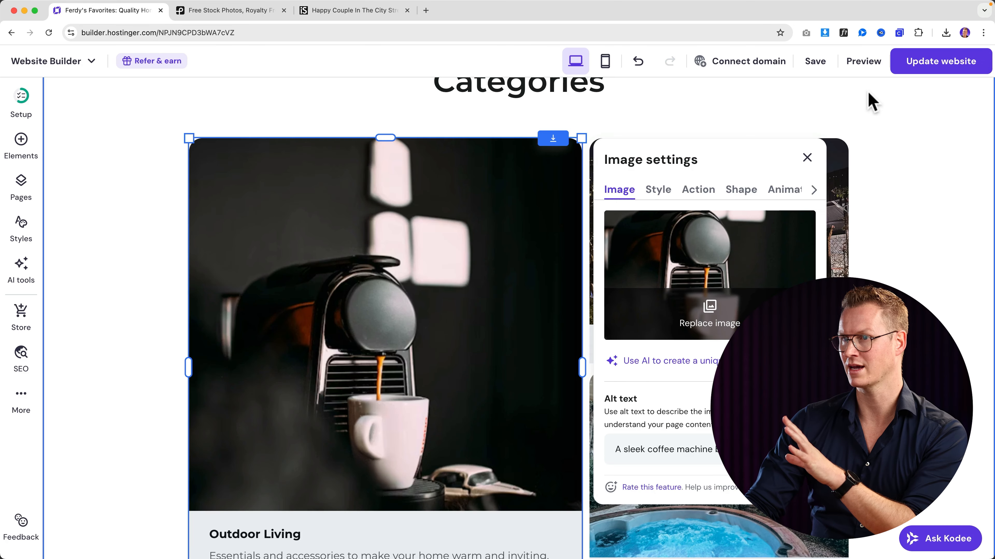
{"action": "left_click", "coordinate": [685, 368]}
{"action": "left_click", "coordinate": [837, 191]}
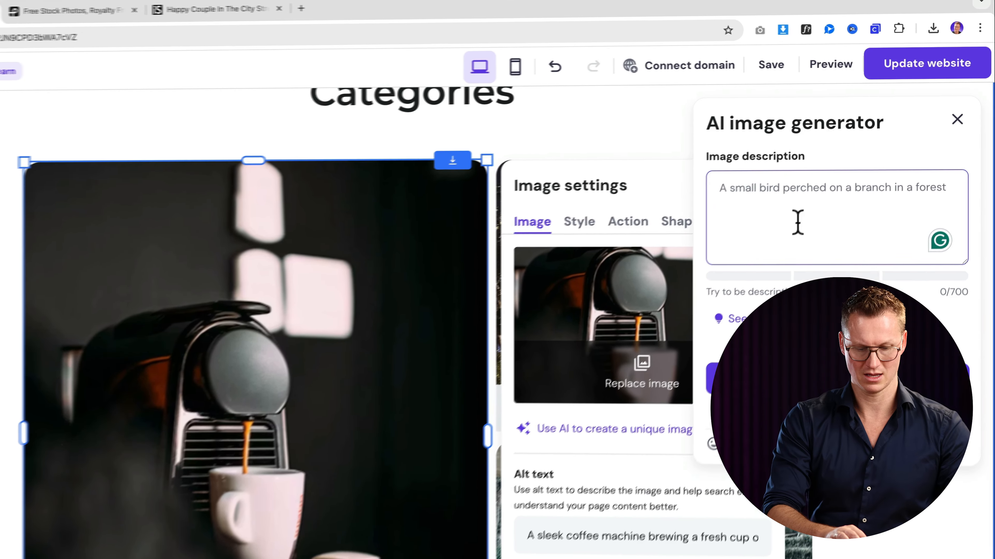
{"action": "type", "text": "Coffee Machine"}
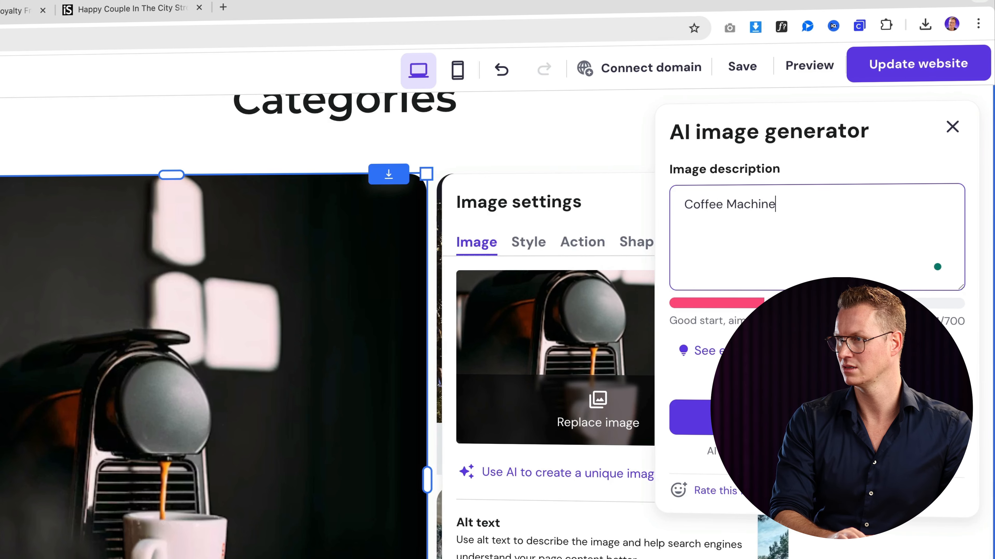
{"action": "type", "text": " in beuati"}
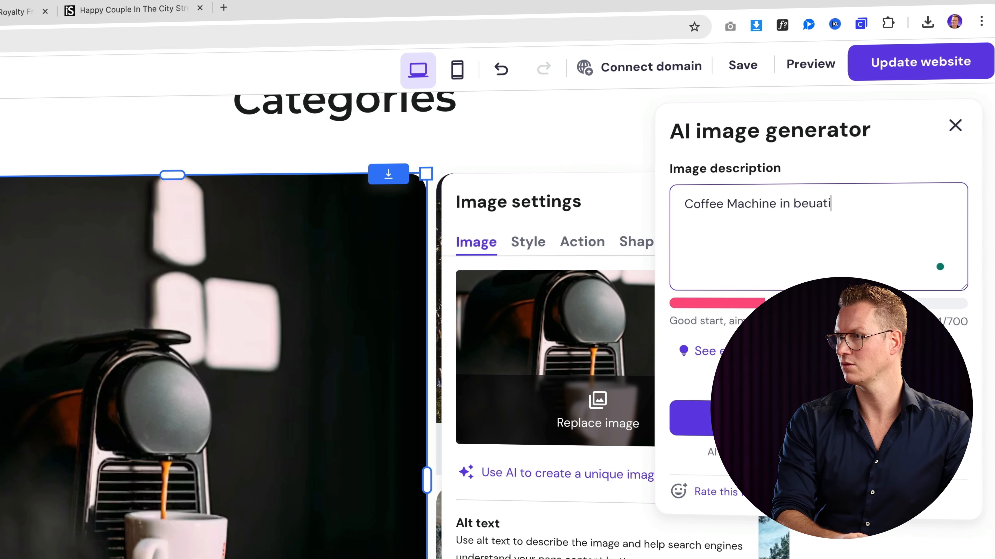
{"action": "type", "text": "ful off"}
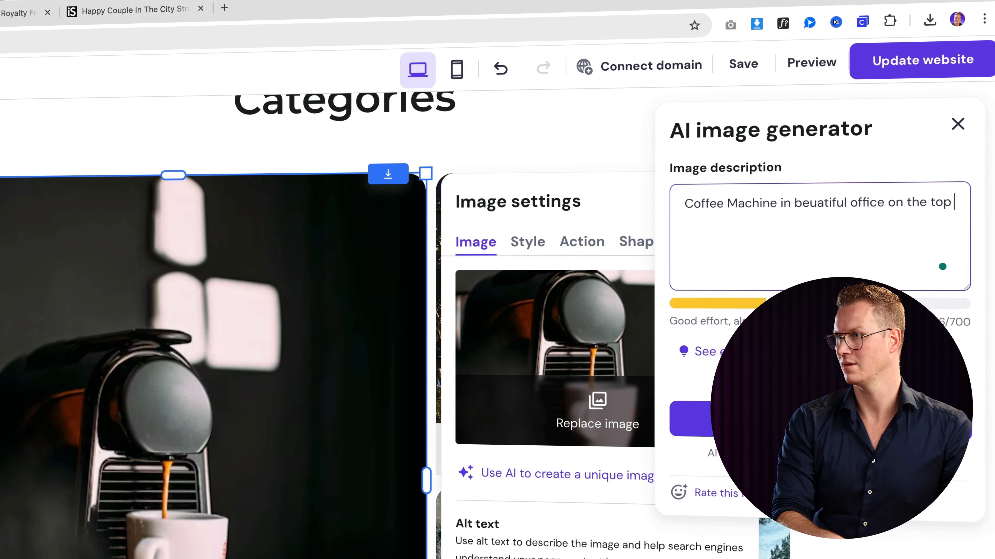
{"action": "type", "text": "ice in a penthouse."}
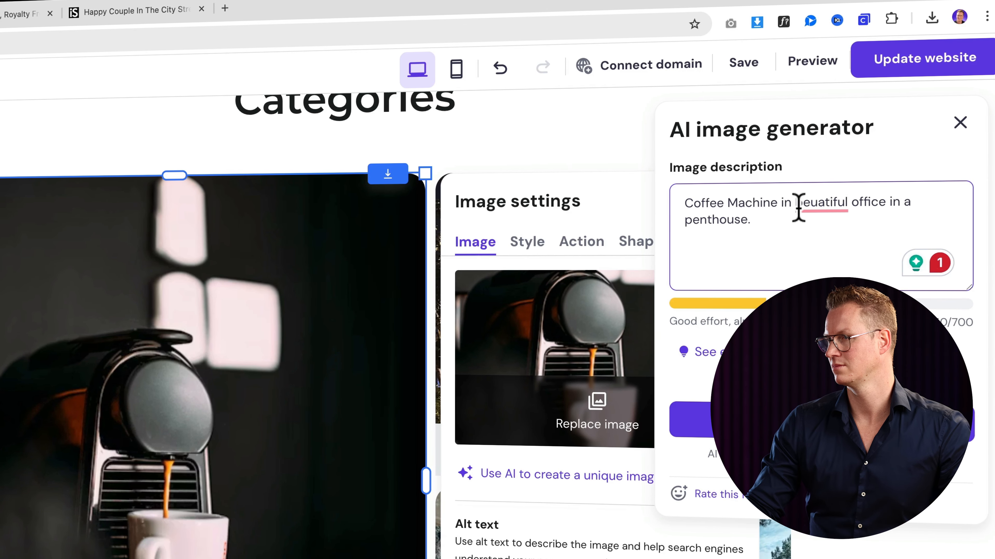
{"action": "mouse_move", "coordinate": [803, 205]}
{"action": "left_click", "coordinate": [817, 253]}
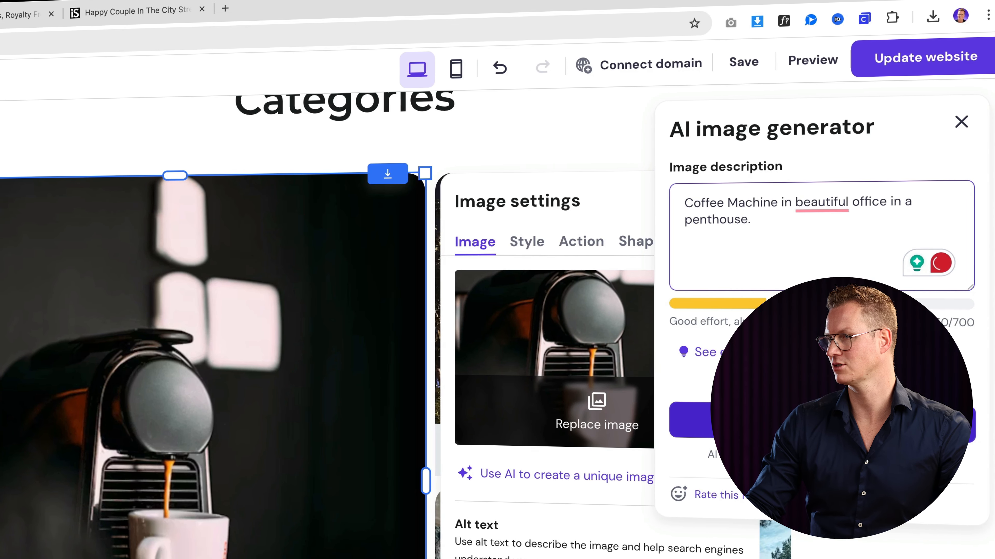
{"action": "left_click", "coordinate": [822, 421]}
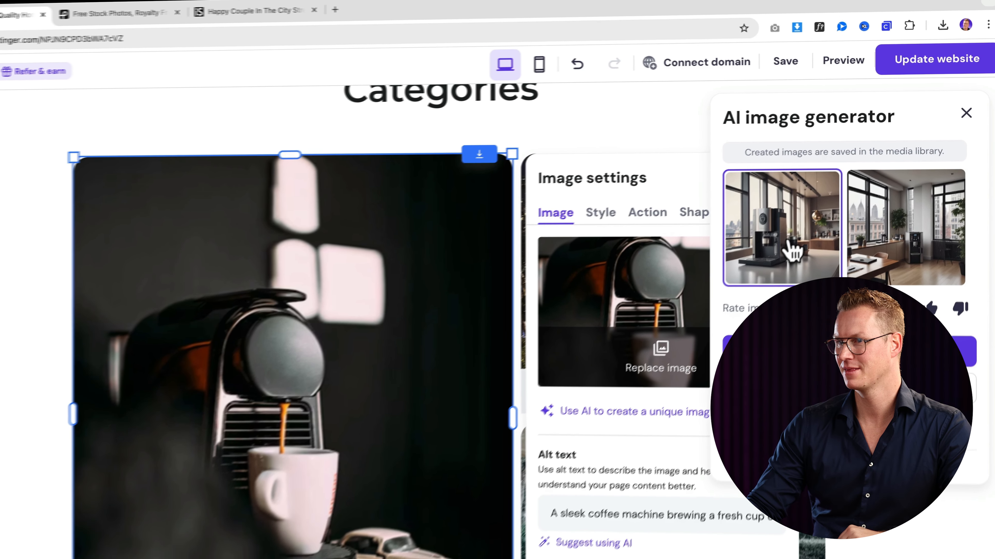
{"action": "left_click", "coordinate": [752, 286]}
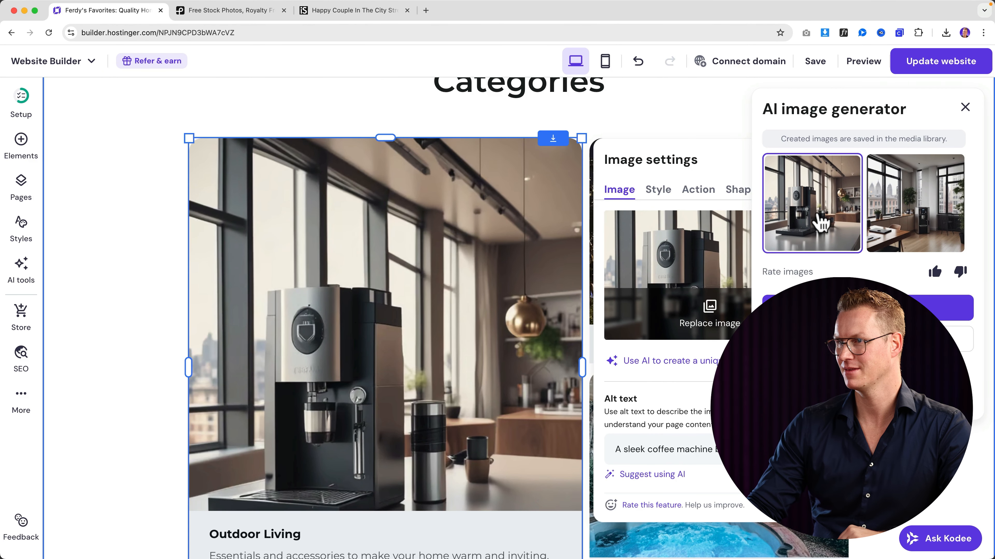
{"action": "left_click", "coordinate": [965, 107]}
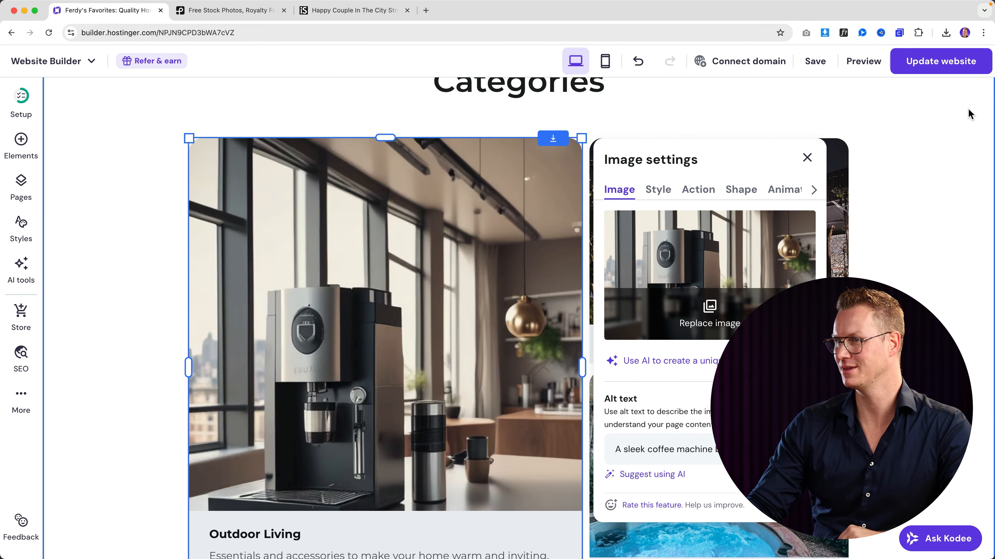
{"action": "left_click", "coordinate": [807, 157]}
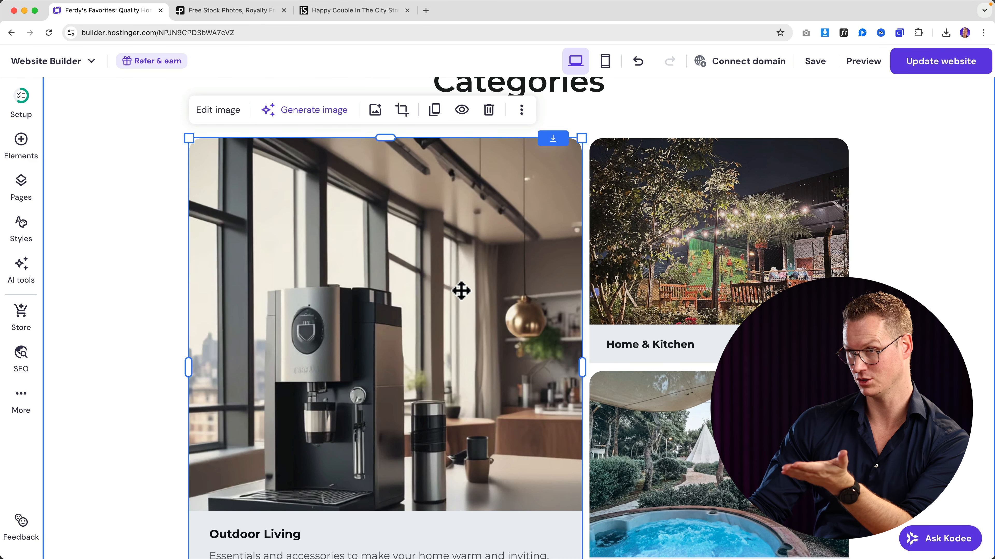
{"action": "scroll", "coordinate": [498, 279], "scroll_direction": "down", "scroll_amount": 1}
{"action": "scroll", "coordinate": [498, 279], "scroll_direction": "down", "scroll_amount": 8}
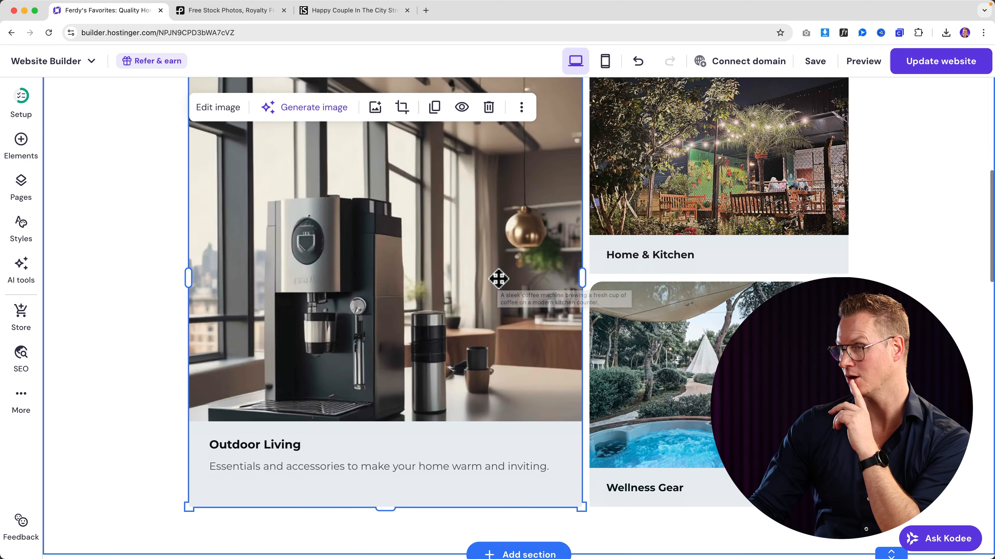
{"action": "scroll", "coordinate": [327, 251], "scroll_direction": "down", "scroll_amount": 15}
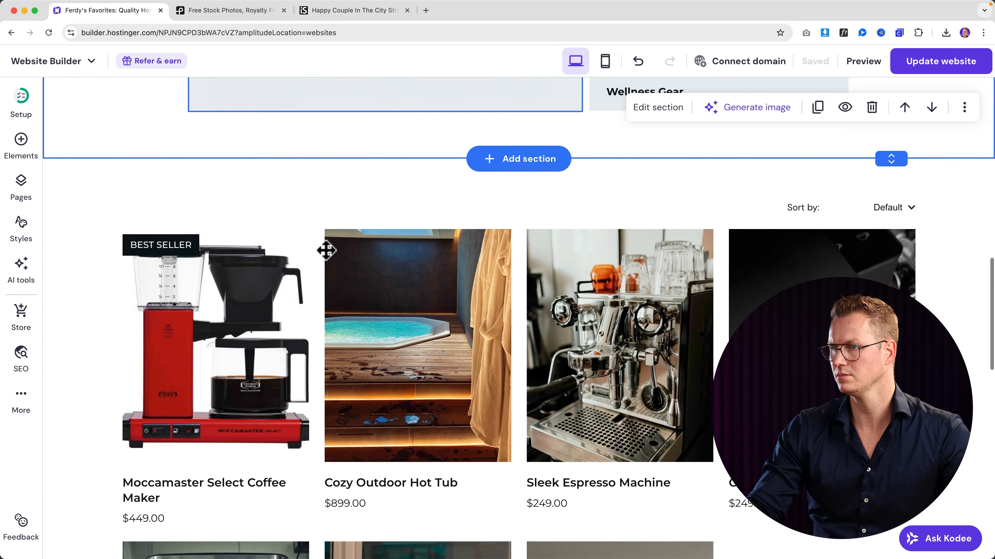
{"action": "scroll", "coordinate": [328, 264], "scroll_direction": "up", "scroll_amount": 5}
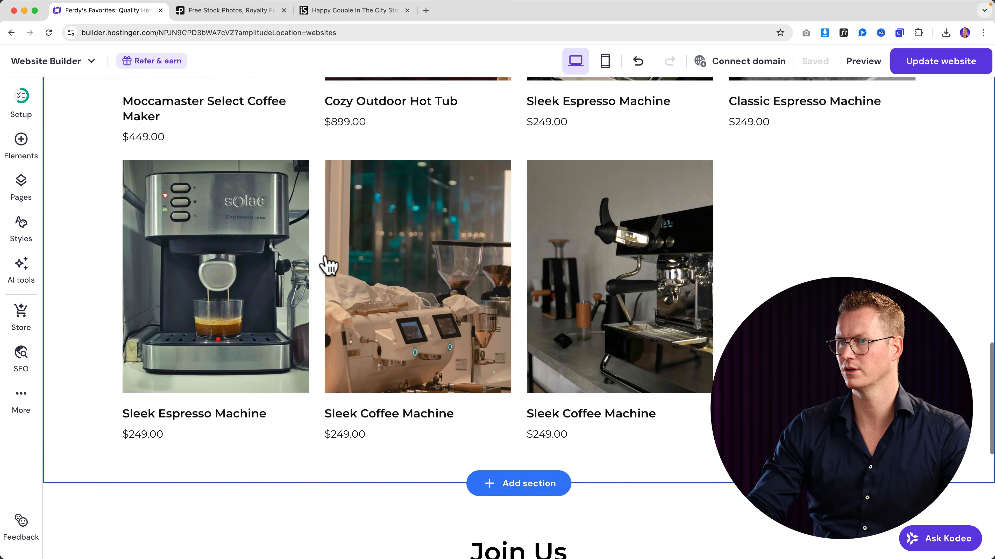
{"action": "scroll", "coordinate": [328, 262], "scroll_direction": "down", "scroll_amount": 10}
{"action": "scroll", "coordinate": [295, 311], "scroll_direction": "down", "scroll_amount": 4}
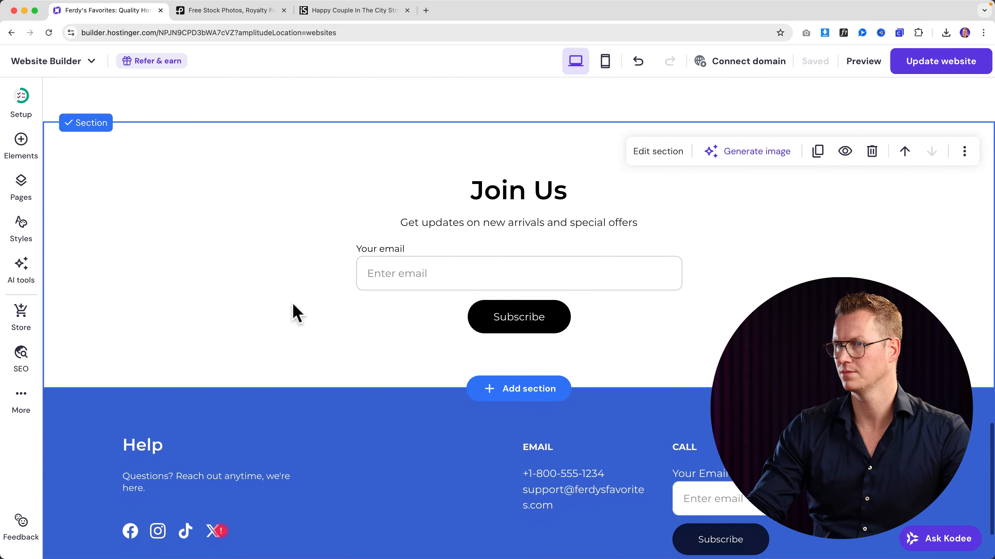
{"action": "scroll", "coordinate": [249, 258], "scroll_direction": "up", "scroll_amount": 1}
{"action": "left_click", "coordinate": [234, 202]}
{"action": "left_click", "coordinate": [78, 201]}
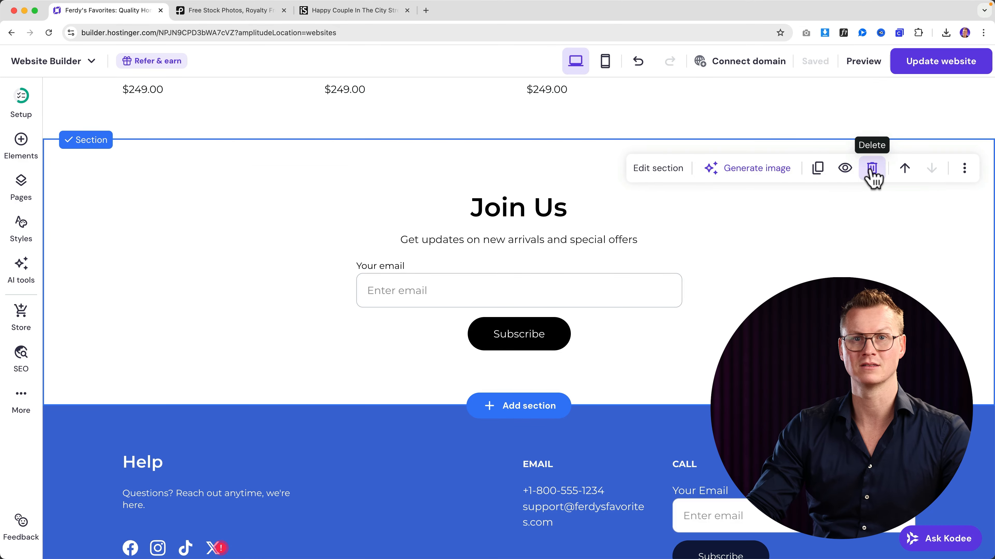
{"action": "scroll", "coordinate": [766, 271], "scroll_direction": "down", "scroll_amount": 3}
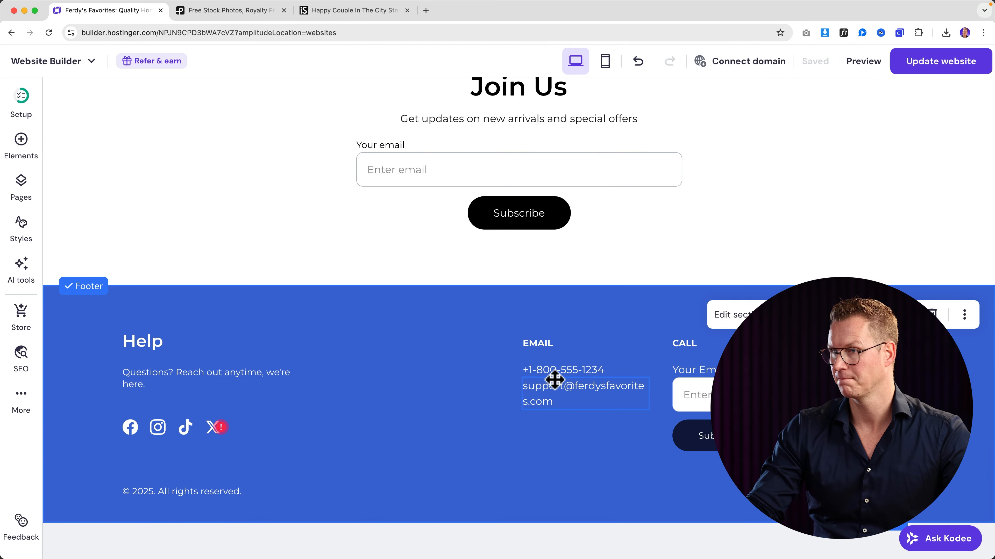
- Point the footer's Facebook icon link to ferdycom and close the progress notice
{"action": "left_click", "coordinate": [130, 428]}
{"action": "left_click", "coordinate": [170, 395]}
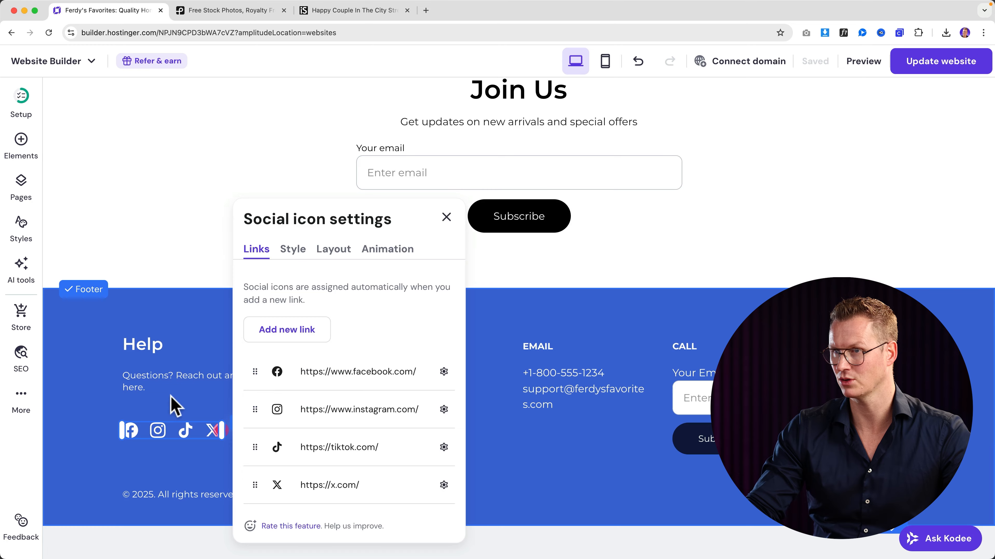
{"action": "left_click", "coordinate": [444, 373]}
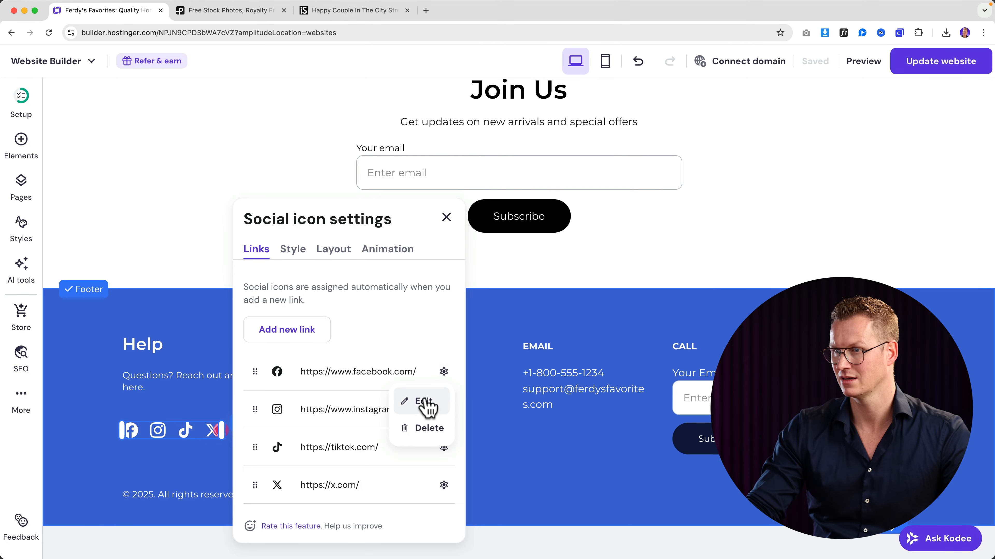
{"action": "left_click", "coordinate": [411, 400]}
{"action": "type", "text": "ferdycom"}
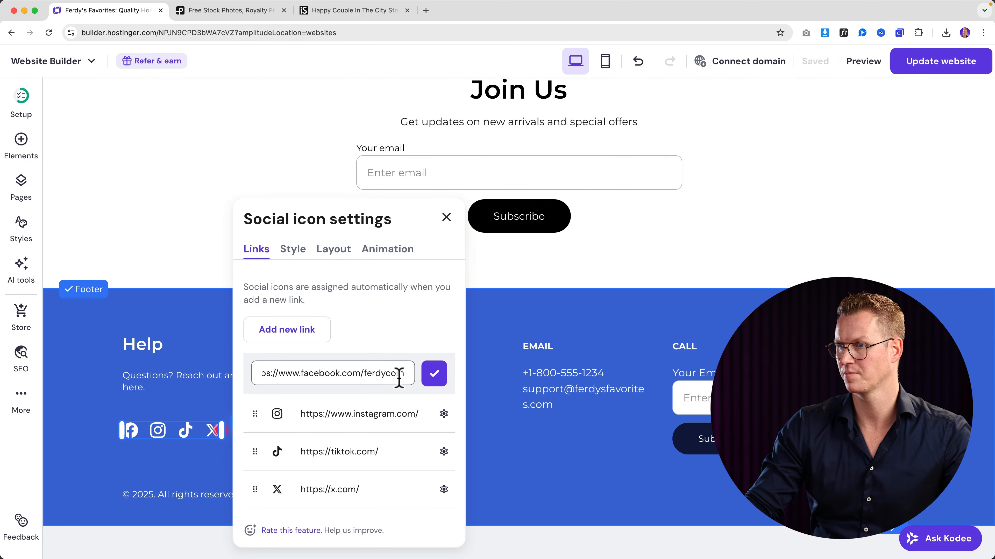
{"action": "left_click", "coordinate": [434, 373]}
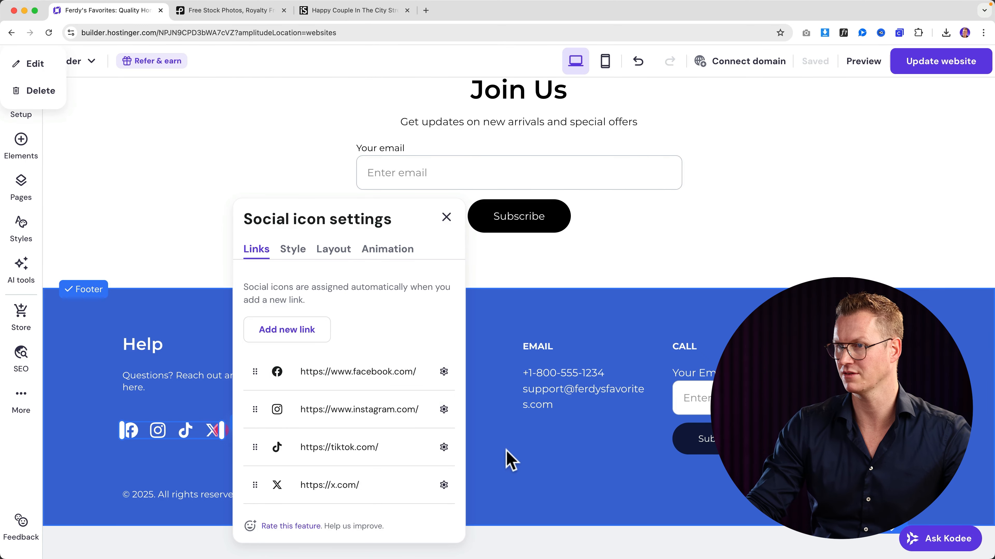
{"action": "left_click", "coordinate": [506, 460]}
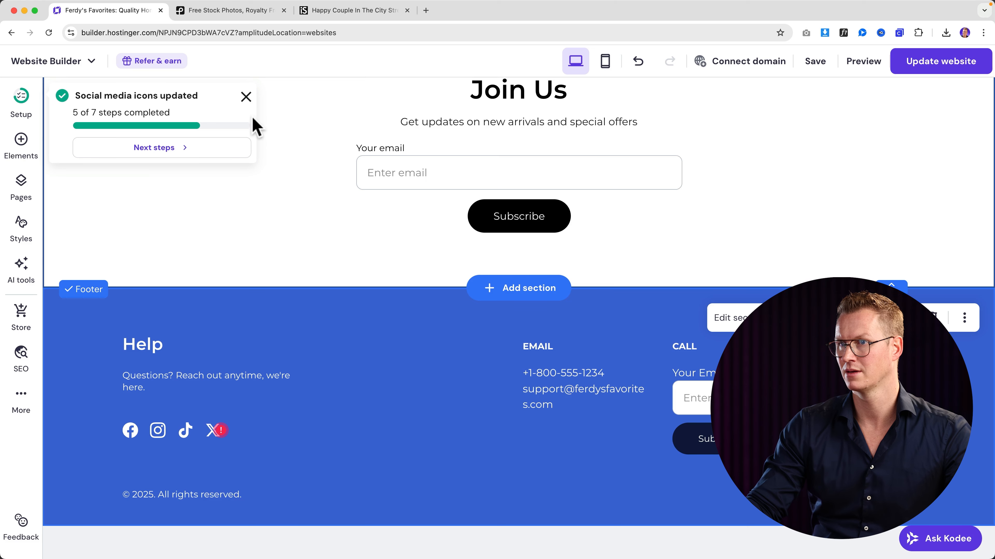
{"action": "left_click", "coordinate": [246, 97]}
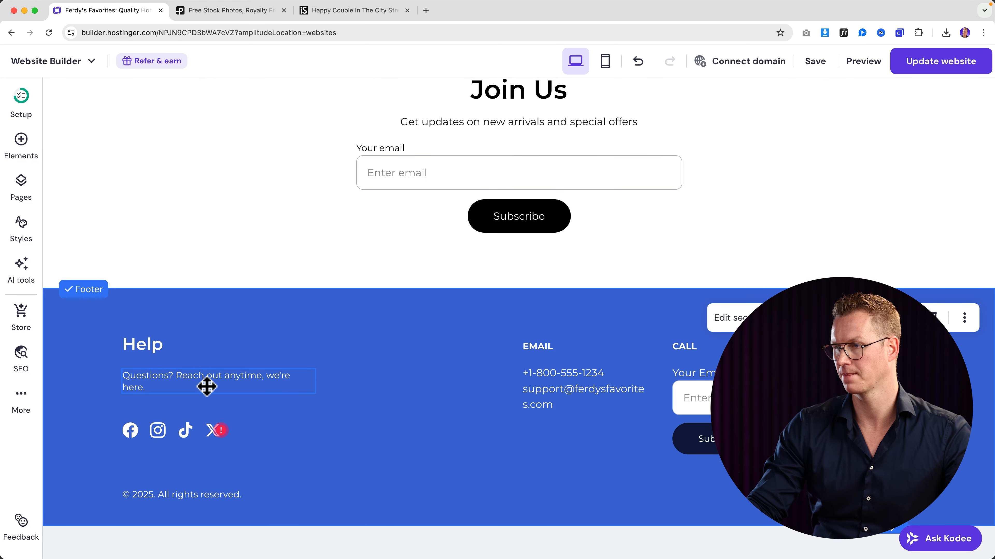
{"action": "scroll", "coordinate": [493, 405], "scroll_direction": "up", "scroll_amount": 10}
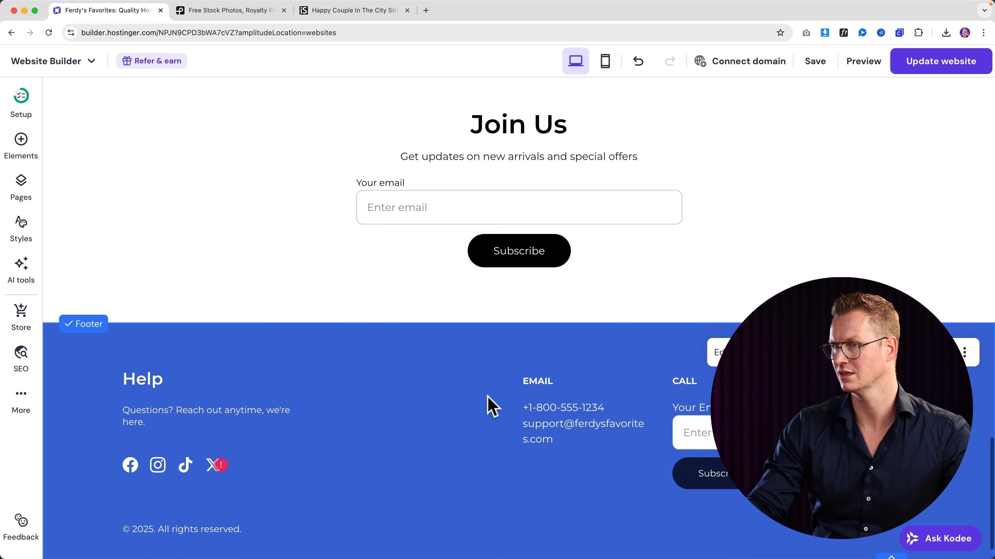
- Give the Categories section a light grey #eceff3 background
{"action": "scroll", "coordinate": [501, 388], "scroll_direction": "up", "scroll_amount": 10}
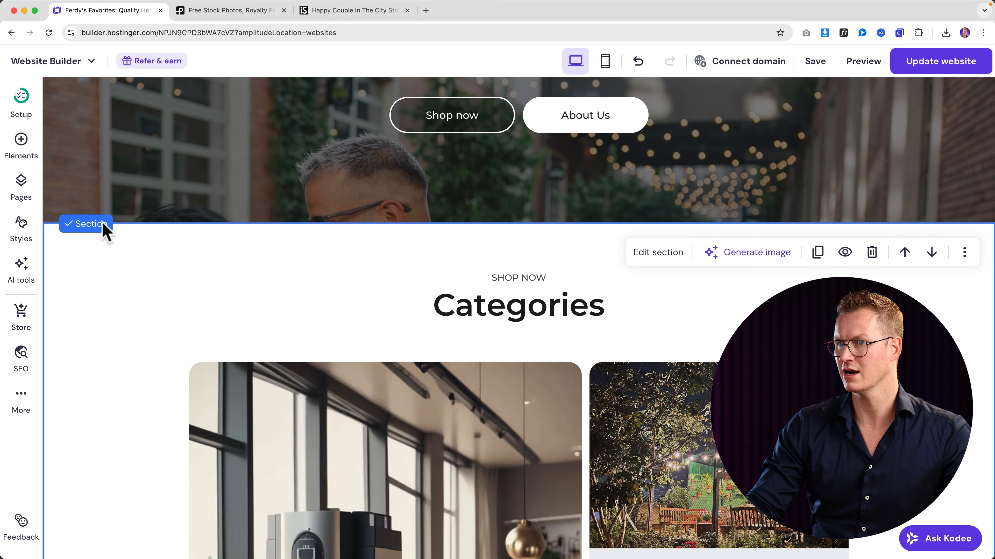
{"action": "left_click", "coordinate": [656, 255]}
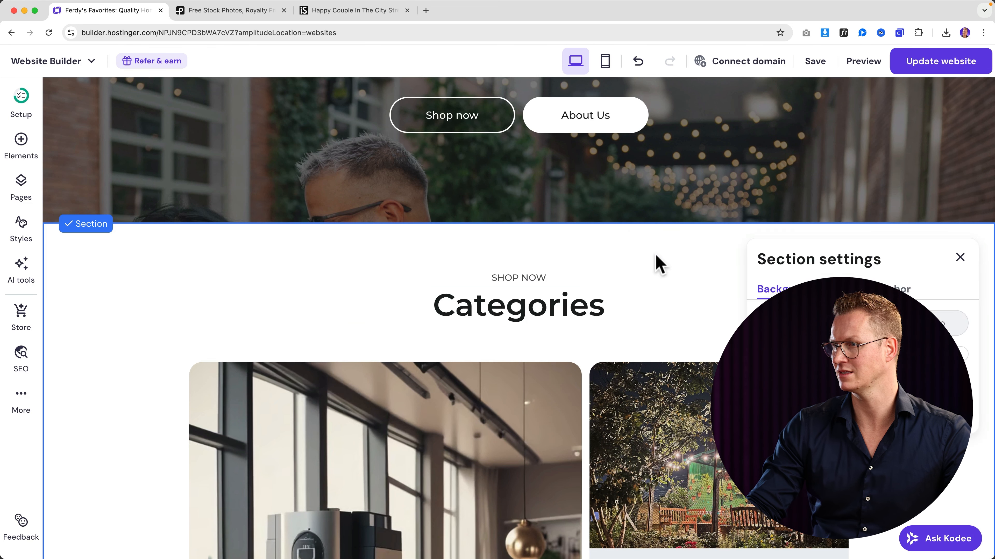
{"action": "left_click", "coordinate": [964, 361]}
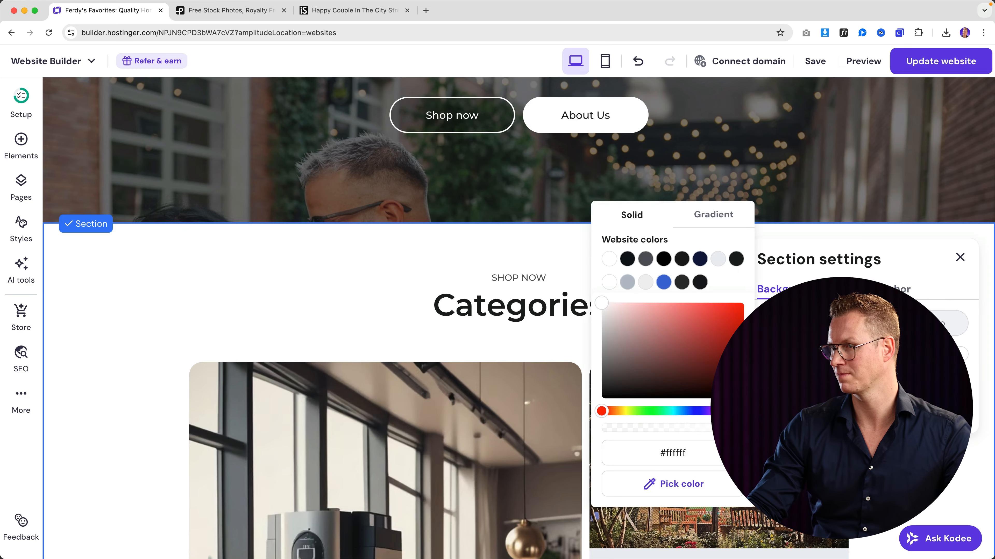
{"action": "left_click", "coordinate": [717, 259]}
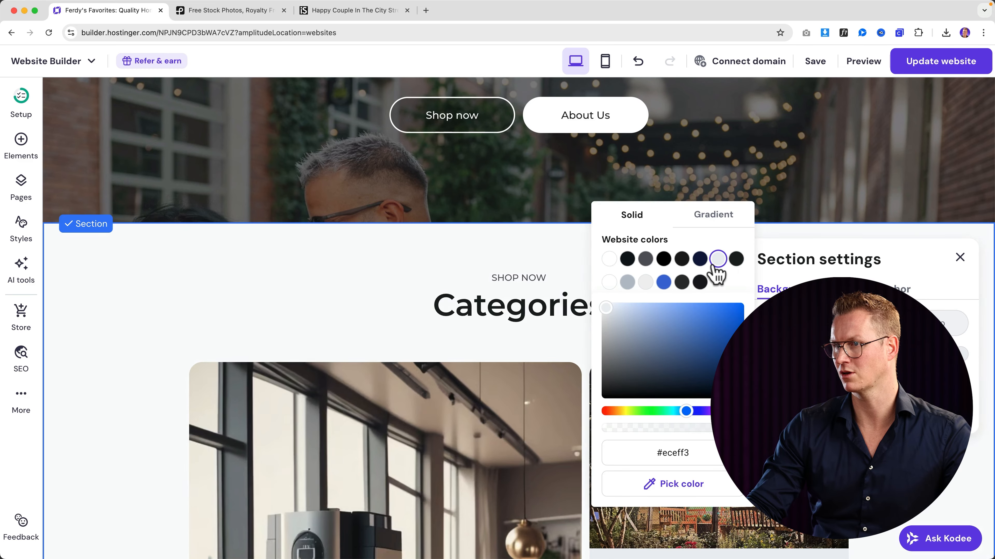
{"action": "left_click", "coordinate": [493, 275]}
- Open the Join Us section's settings, then close them without changes
{"action": "scroll", "coordinate": [334, 282], "scroll_direction": "down", "scroll_amount": 12}
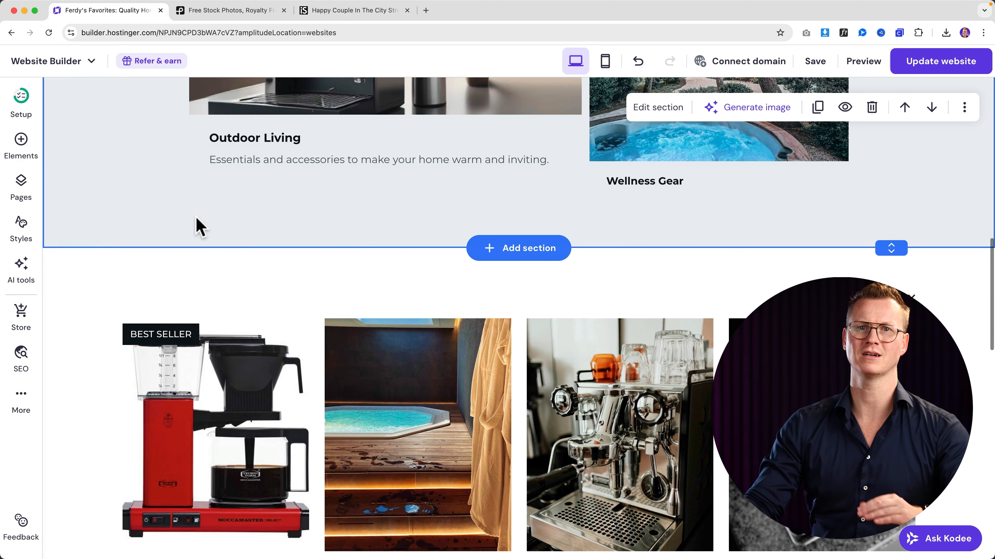
{"action": "scroll", "coordinate": [205, 225], "scroll_direction": "up", "scroll_amount": 3}
{"action": "scroll", "coordinate": [195, 262], "scroll_direction": "down", "scroll_amount": 15}
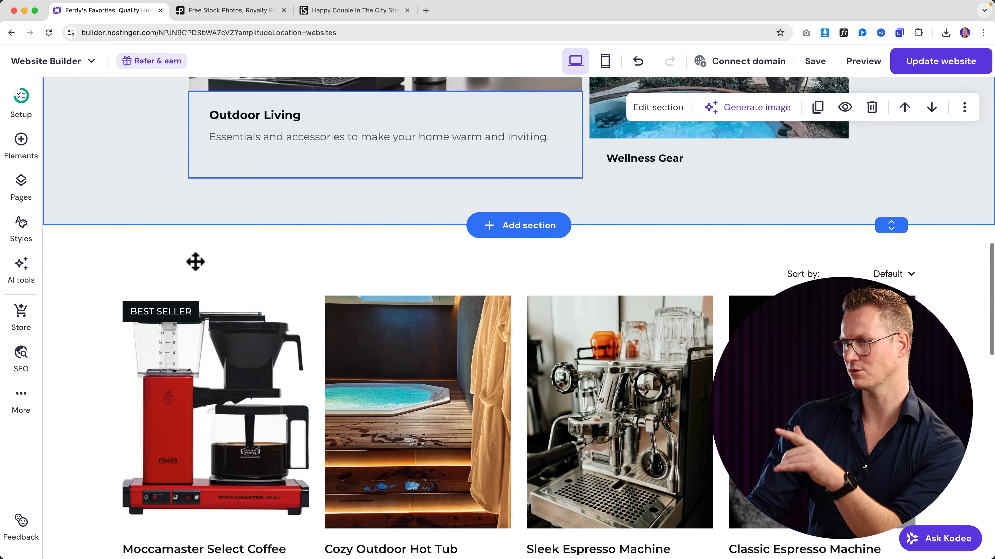
{"action": "scroll", "coordinate": [195, 271], "scroll_direction": "down", "scroll_amount": 3}
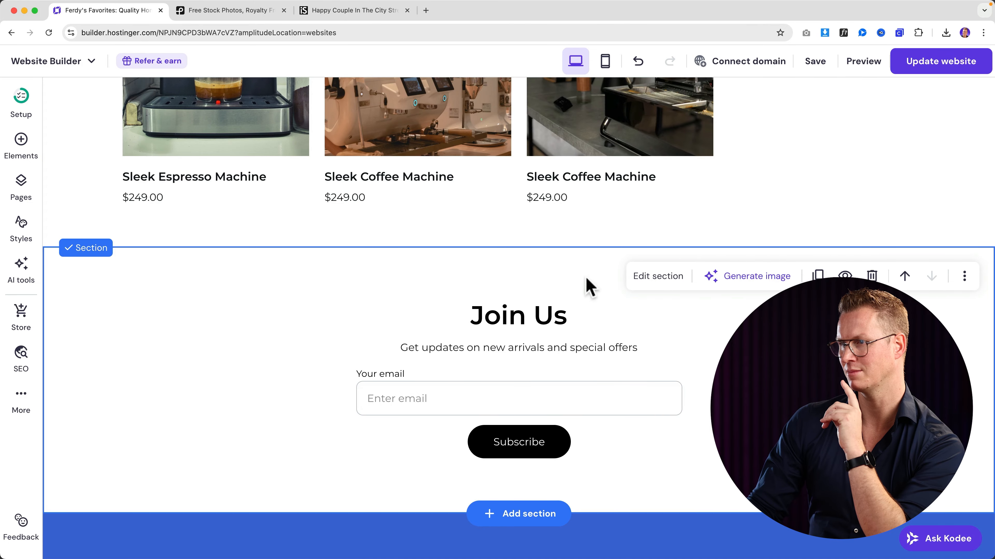
{"action": "left_click", "coordinate": [648, 281]}
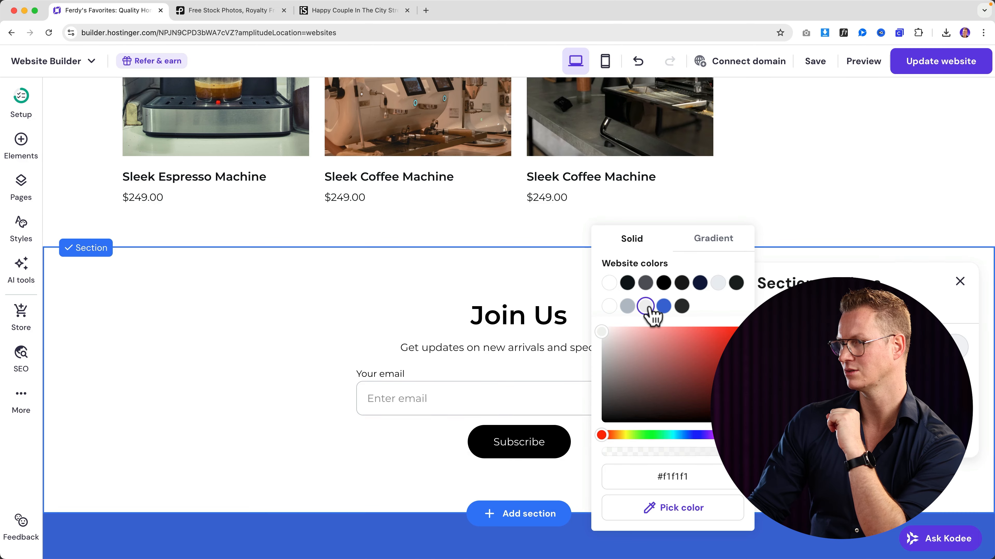
{"action": "left_click", "coordinate": [335, 304]}
- Recheck which background colour the Categories section uses
{"action": "scroll", "coordinate": [336, 310], "scroll_direction": "up", "scroll_amount": 10}
{"action": "scroll", "coordinate": [332, 312], "scroll_direction": "up", "scroll_amount": 5}
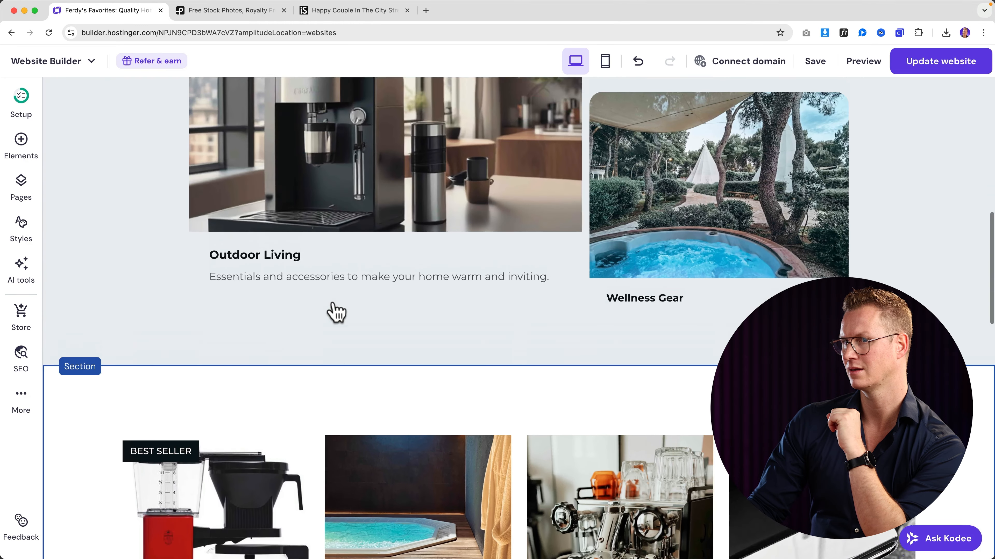
{"action": "scroll", "coordinate": [332, 311], "scroll_direction": "down", "scroll_amount": 15}
{"action": "scroll", "coordinate": [335, 308], "scroll_direction": "up", "scroll_amount": 10}
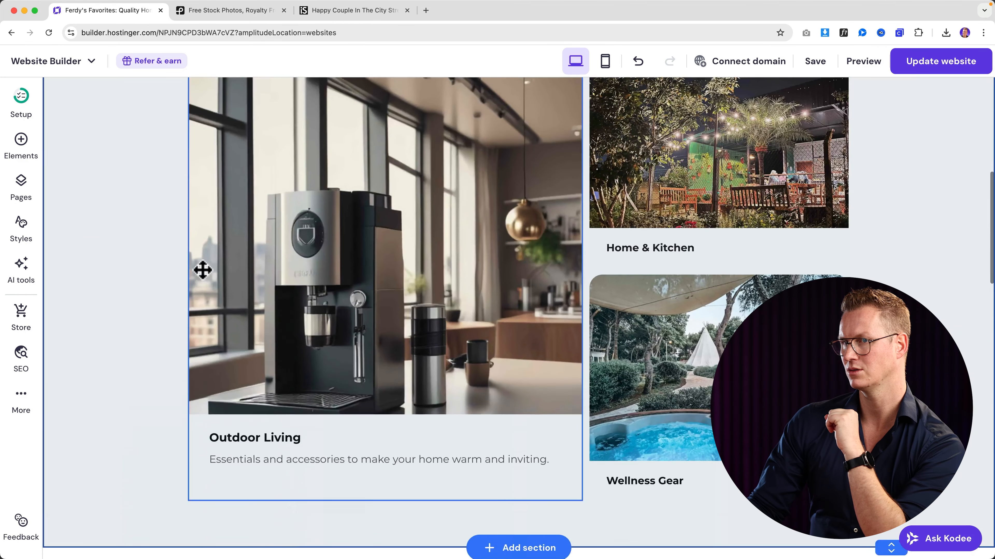
{"action": "left_click", "coordinate": [84, 261]}
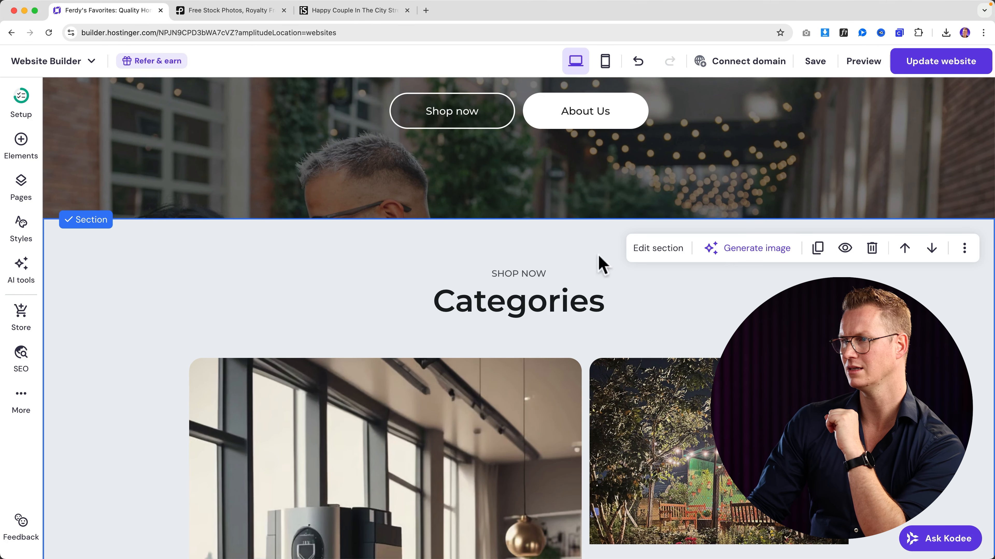
{"action": "left_click", "coordinate": [666, 250]}
{"action": "left_click", "coordinate": [963, 353]}
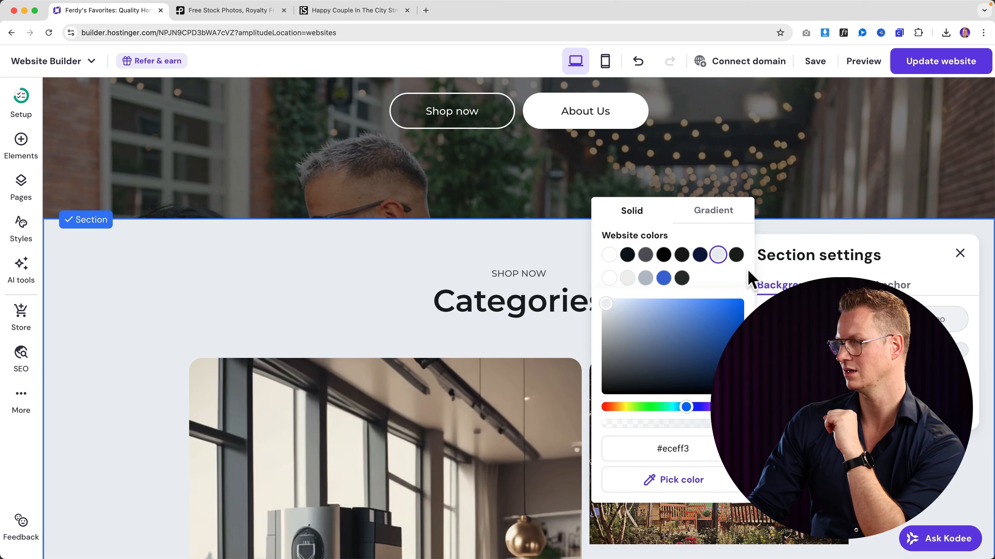
{"action": "left_click", "coordinate": [271, 276]}
- Set the Join Us background to the same light grey as Categories
{"action": "scroll", "coordinate": [184, 298], "scroll_direction": "down", "scroll_amount": 15}
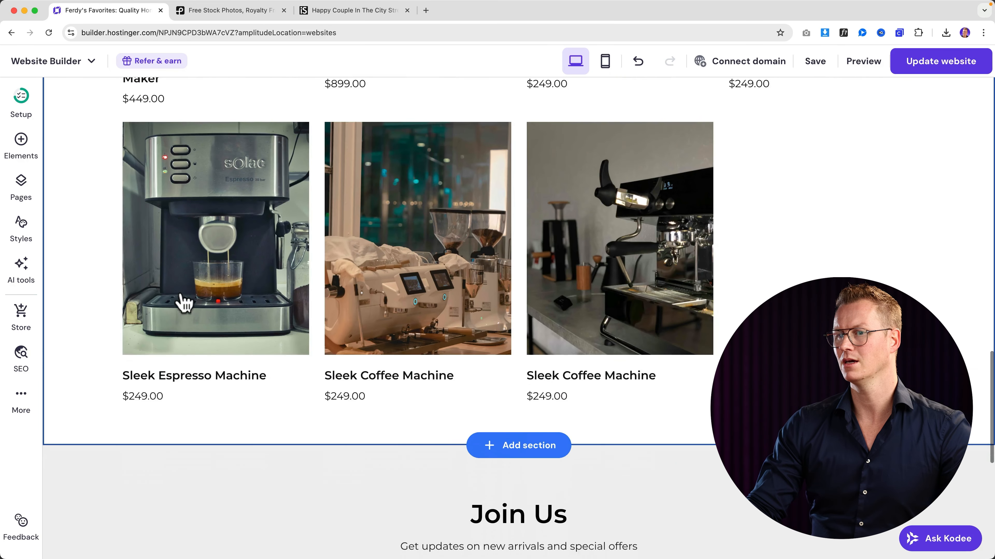
{"action": "scroll", "coordinate": [184, 302], "scroll_direction": "down", "scroll_amount": 5}
{"action": "left_click", "coordinate": [83, 240]}
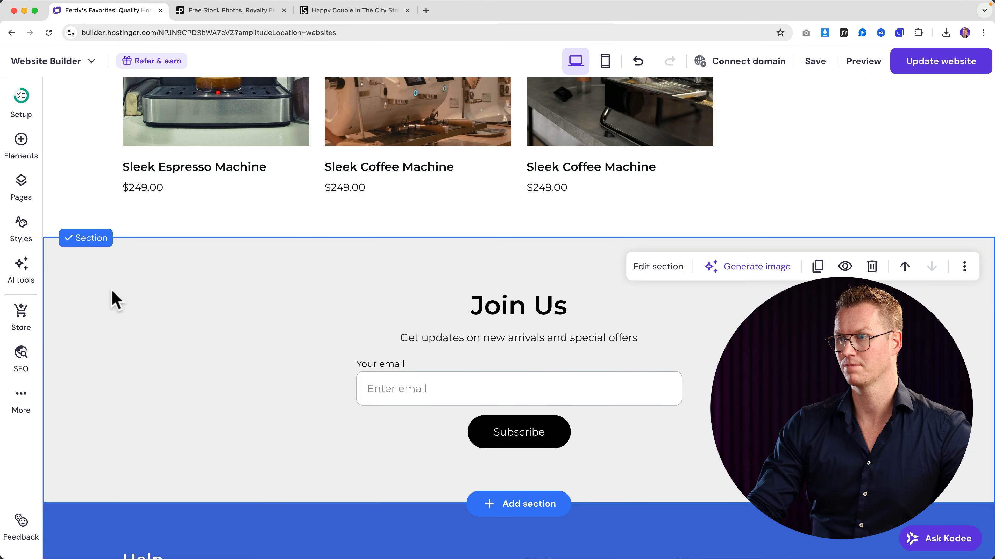
{"action": "left_click", "coordinate": [670, 271]}
{"action": "left_click", "coordinate": [959, 370]}
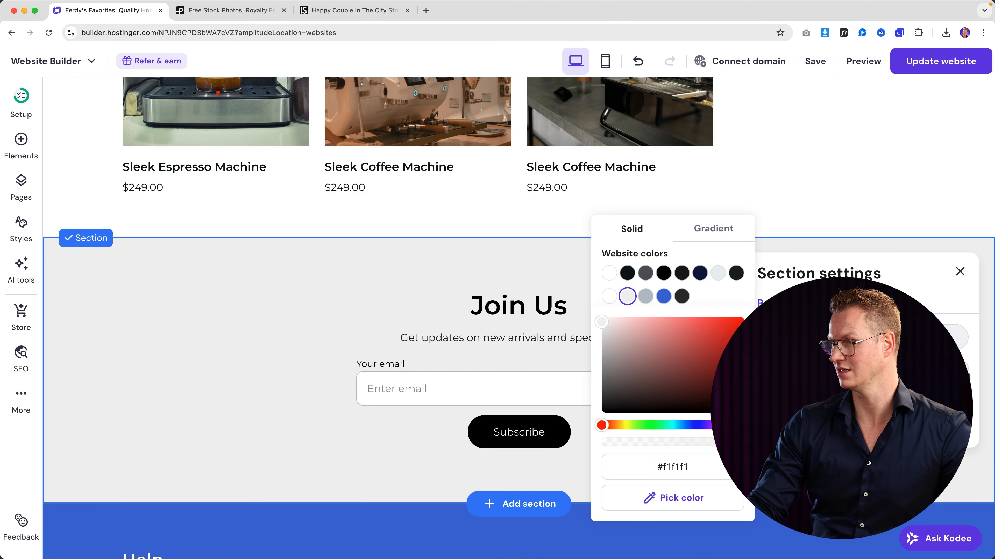
{"action": "left_click", "coordinate": [404, 294]}
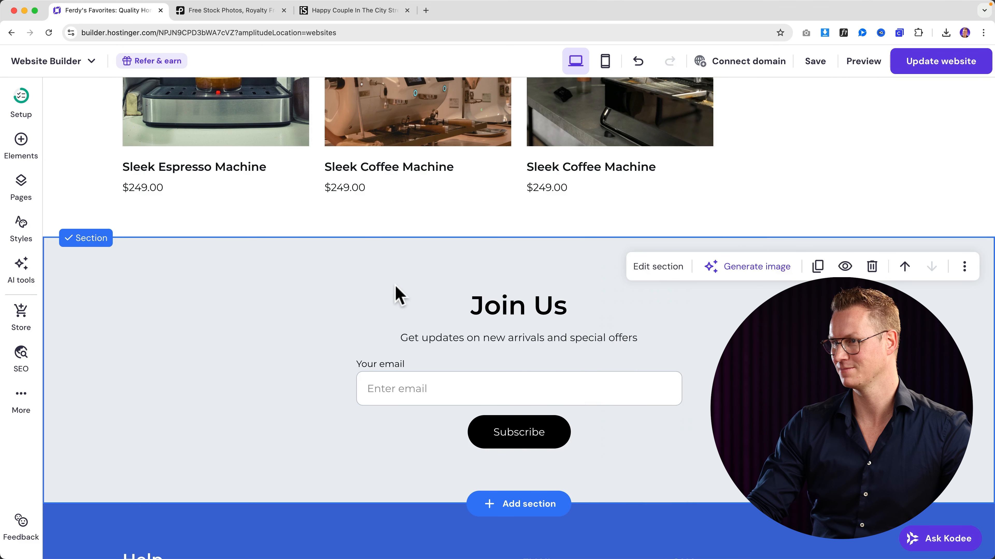
- Switch the editor to the mobile layout
{"action": "scroll", "coordinate": [353, 286], "scroll_direction": "down", "scroll_amount": 1}
{"action": "scroll", "coordinate": [339, 288], "scroll_direction": "up", "scroll_amount": 10}
{"action": "scroll", "coordinate": [339, 290], "scroll_direction": "up", "scroll_amount": 15}
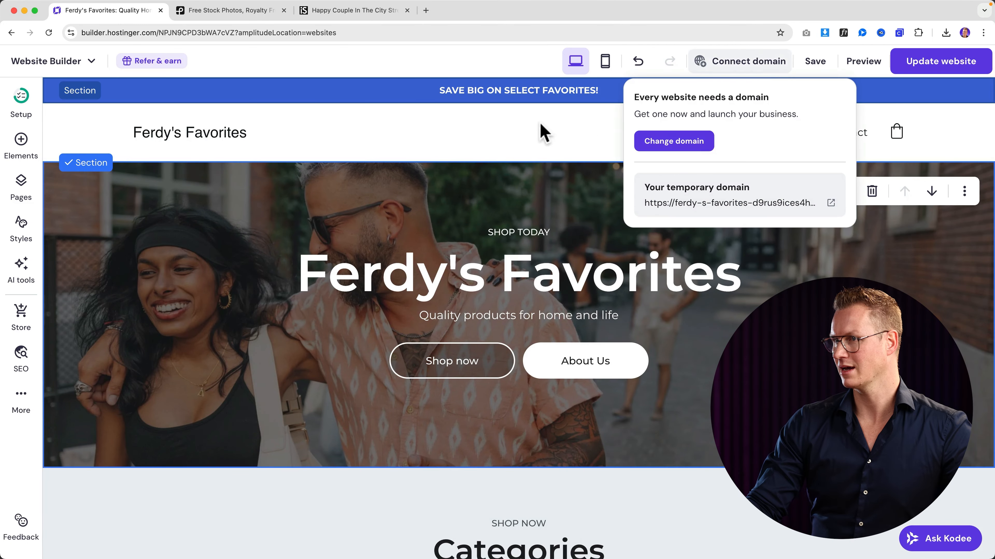
{"action": "left_click", "coordinate": [605, 61]}
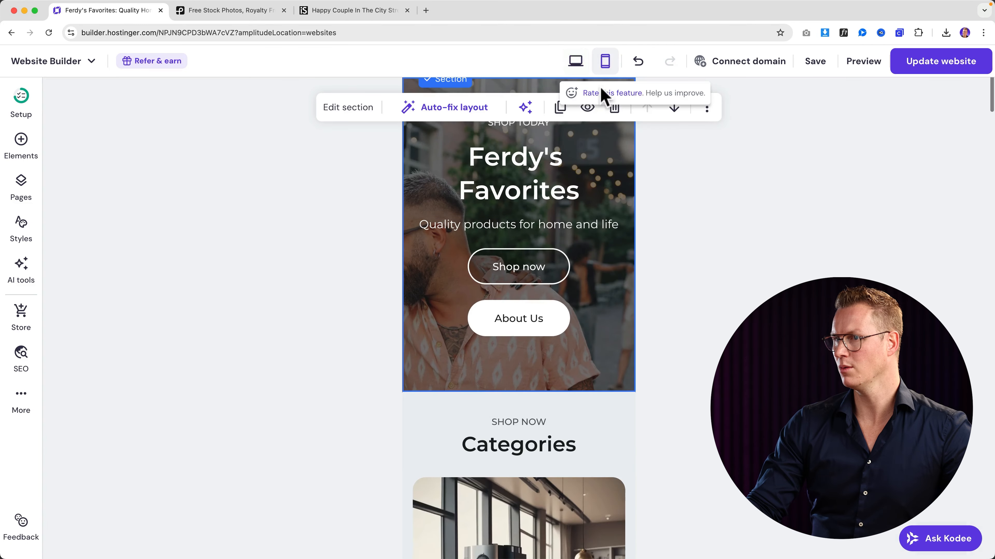
- Scroll through the mobile layout, then switch back to the desktop view
{"action": "scroll", "coordinate": [594, 217], "scroll_direction": "down", "scroll_amount": 15}
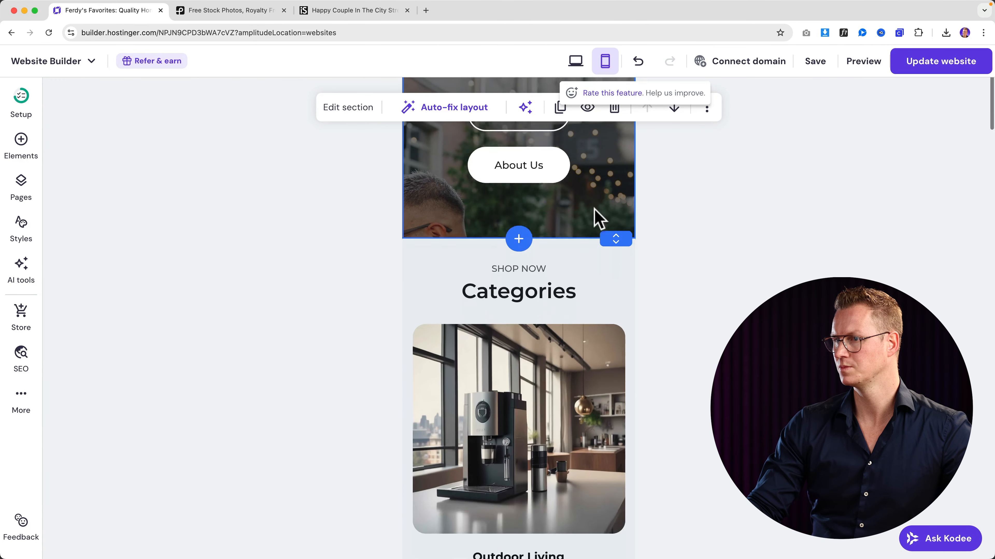
{"action": "scroll", "coordinate": [596, 212], "scroll_direction": "down", "scroll_amount": 15}
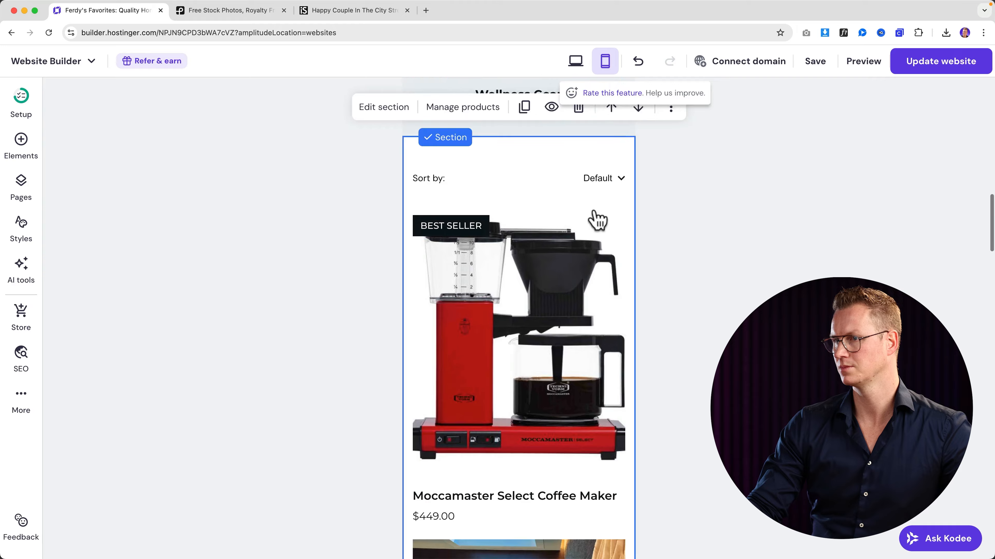
{"action": "scroll", "coordinate": [595, 219], "scroll_direction": "up", "scroll_amount": 20}
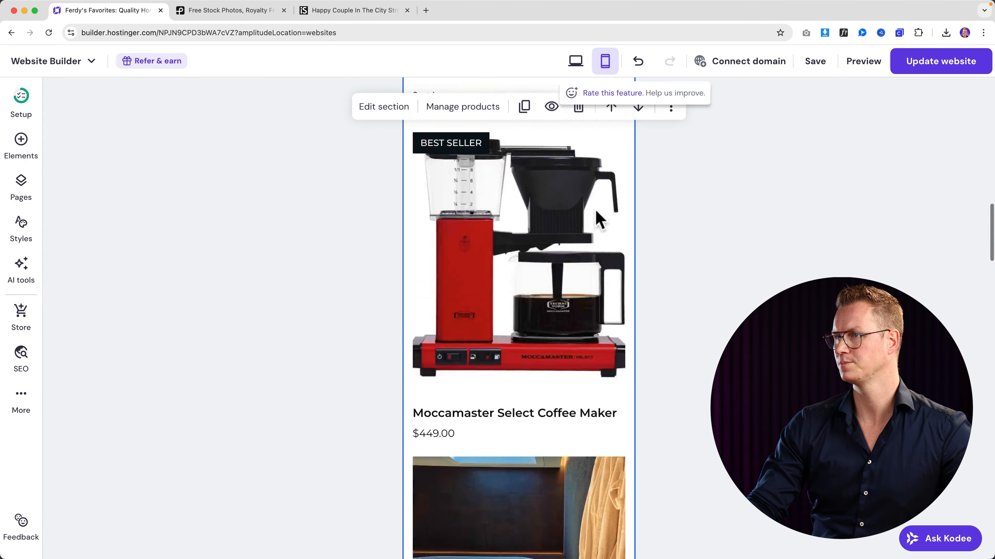
{"action": "left_click", "coordinate": [575, 62]}
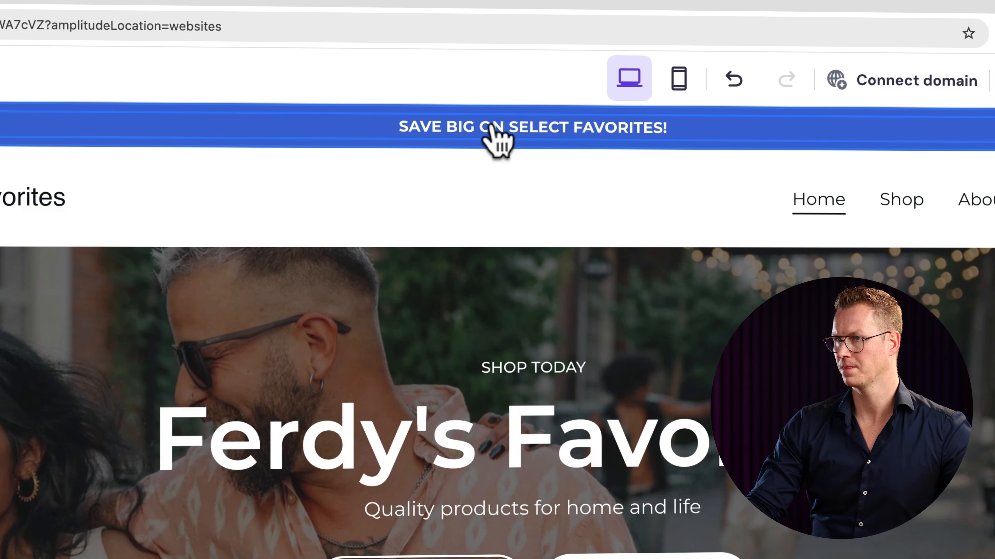
- Replace 'SELECT FAVORITES!' in the banner with 'DURING BLACK FRIDAY. USE COUPON: BLACKFRIDAY25'
{"action": "left_click", "coordinate": [493, 89]}
{"action": "triple_click", "coordinate": [515, 124]}
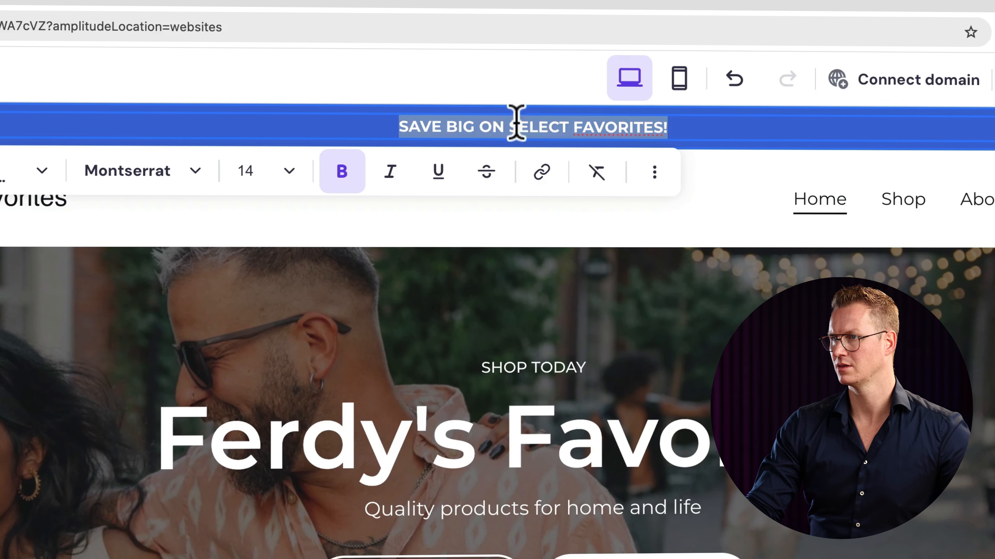
{"action": "left_click", "coordinate": [526, 125]}
{"action": "left_click_drag", "start_coordinate": [509, 124], "coordinate": [677, 125]}
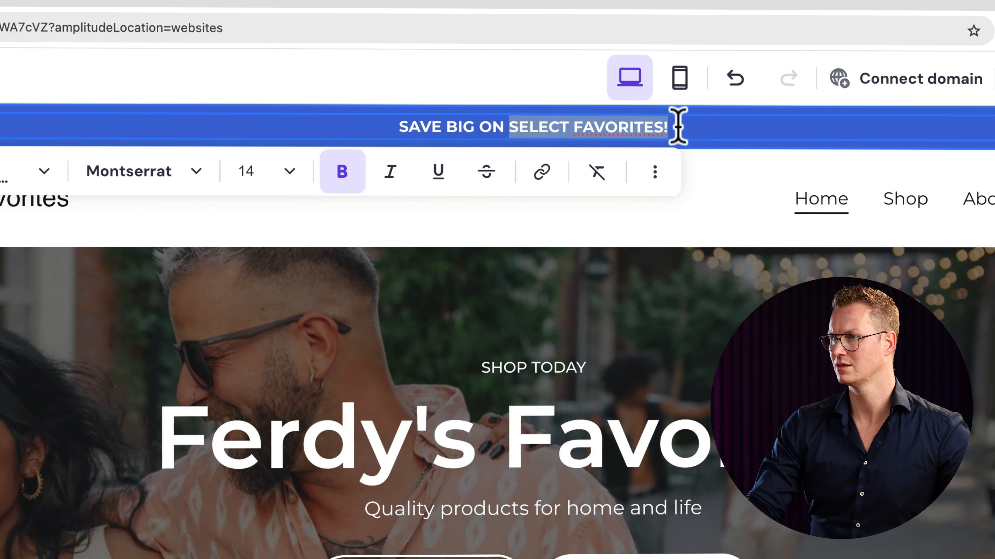
{"action": "type", "text": "DURING BLAC"}
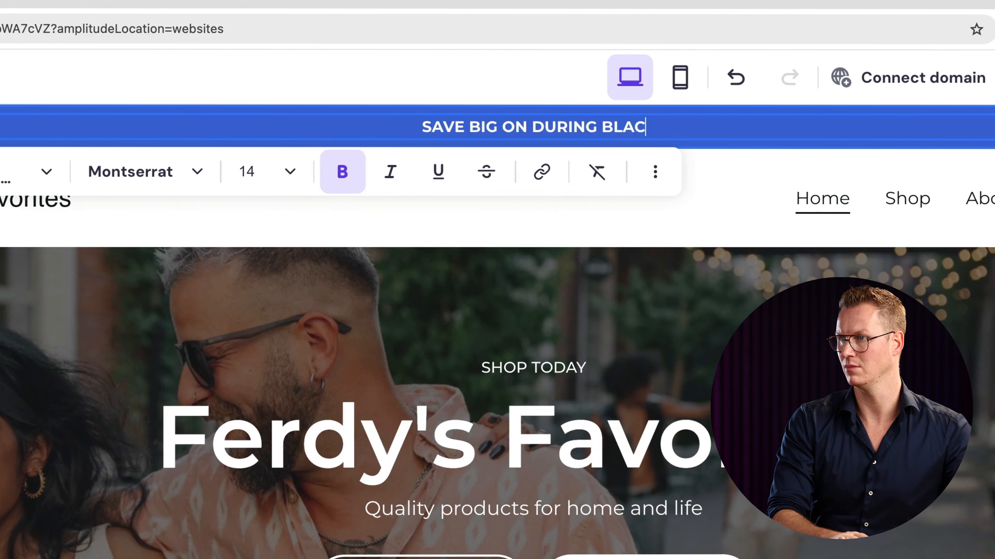
{"action": "type", "text": "K FRIDAY. "}
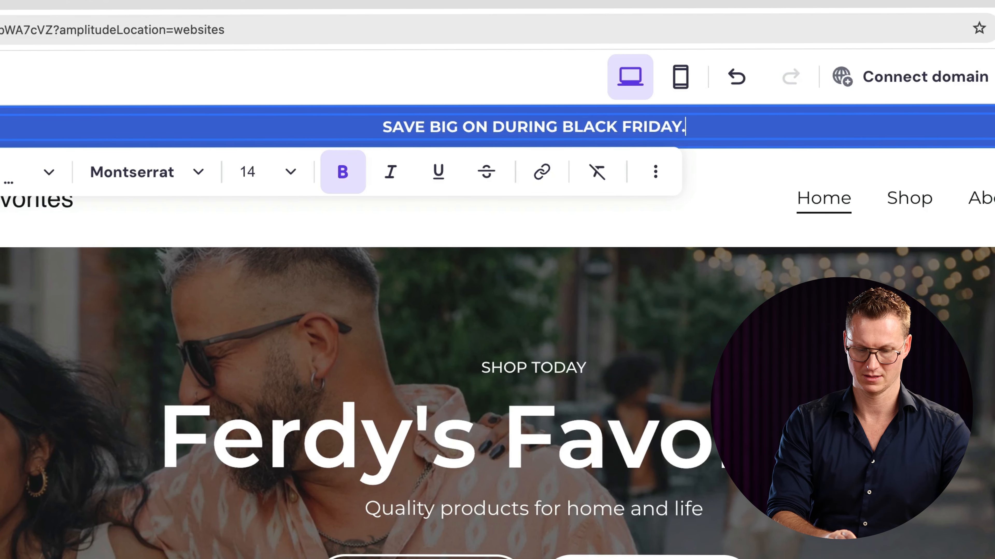
{"action": "type", "text": "USE COUPON"}
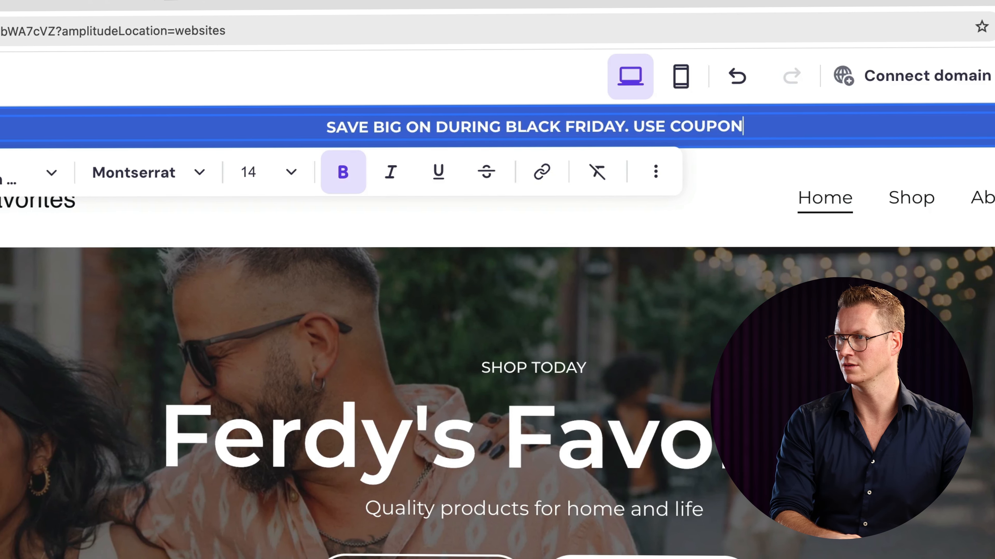
{"action": "type", "text": ": BLACKFRIDAY"}
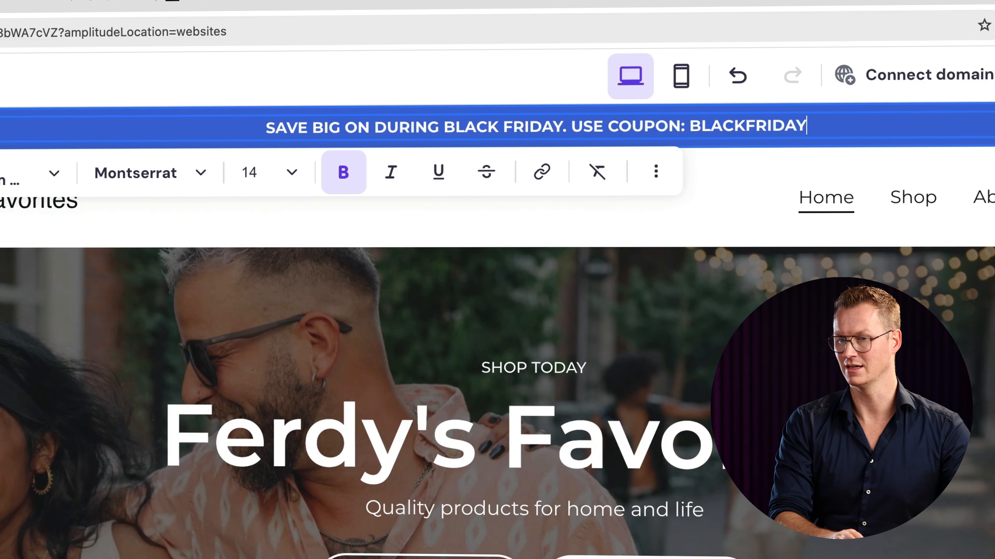
{"action": "type", "text": "25"}
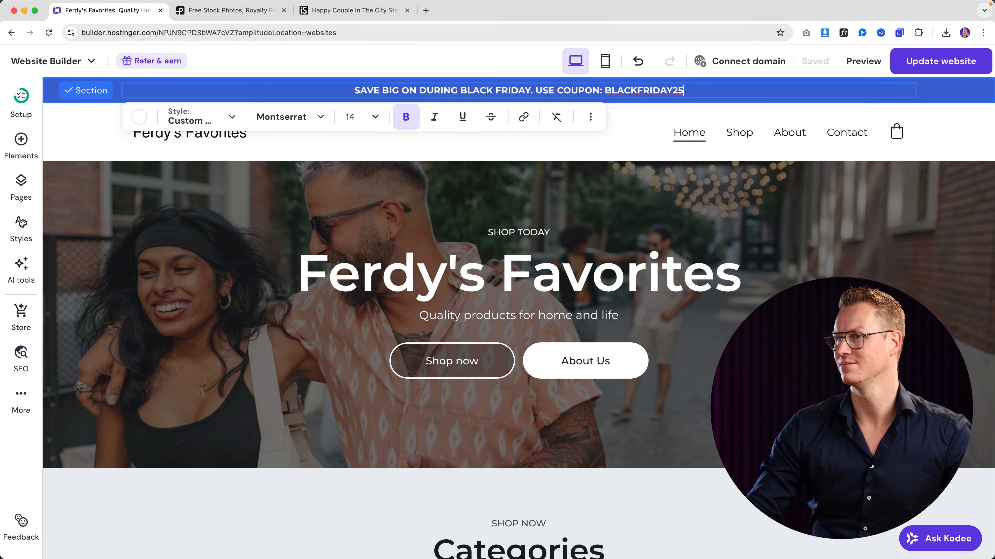
{"action": "left_click", "coordinate": [592, 192]}
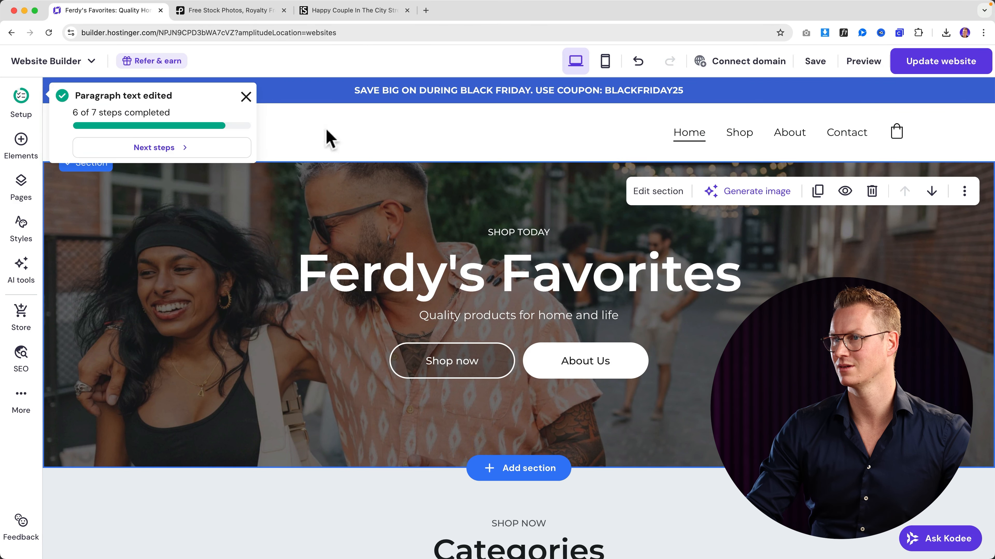
{"action": "left_click", "coordinate": [246, 97]}
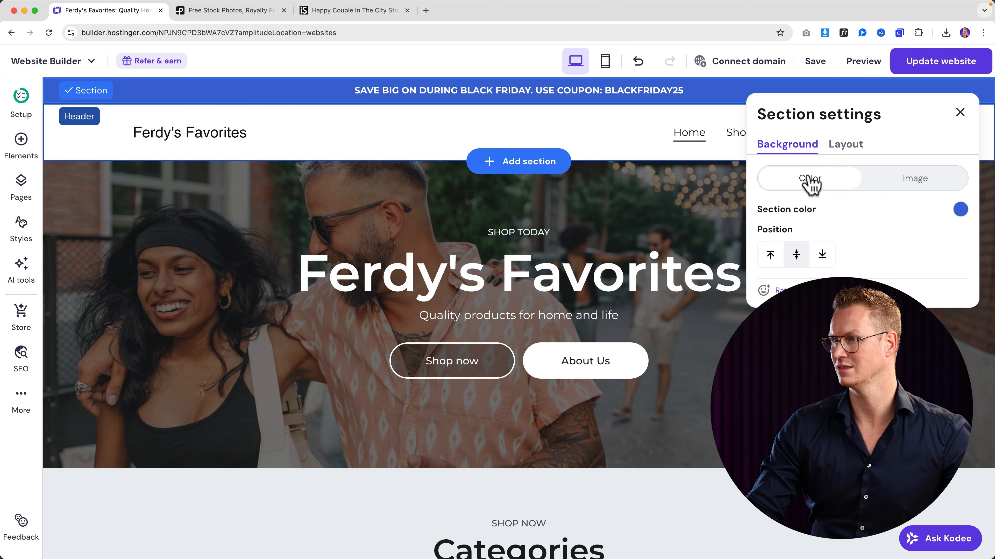
{"action": "left_click", "coordinate": [960, 210]}
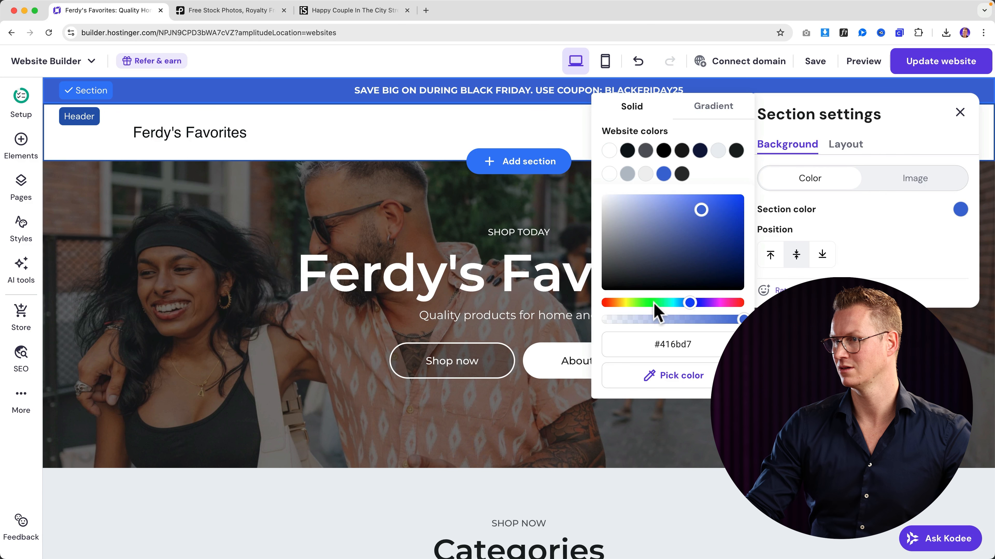
{"action": "left_click_drag", "start_coordinate": [658, 303], "coordinate": [583, 305]}
{"action": "left_click_drag", "start_coordinate": [726, 255], "coordinate": [766, 189]}
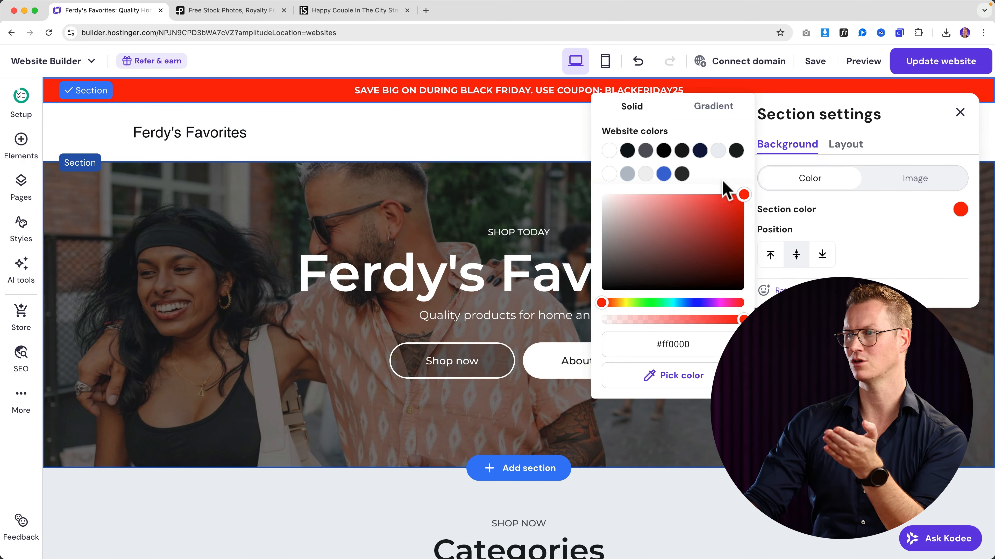
{"action": "left_click", "coordinate": [664, 174]}
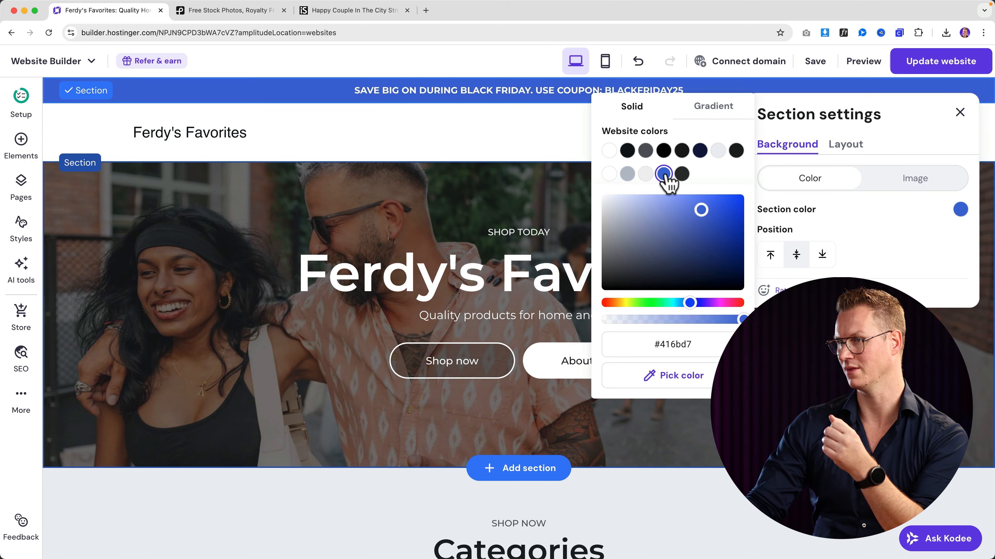
{"action": "left_click", "coordinate": [544, 142]}
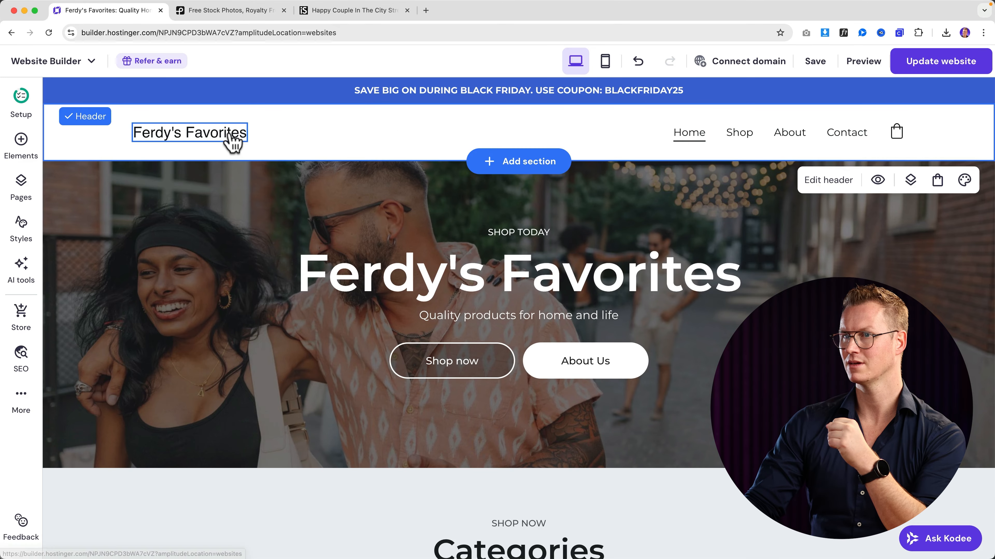
- Upload Logo.png from the Desktop through the header's logo image settings
{"action": "left_click", "coordinate": [212, 136]}
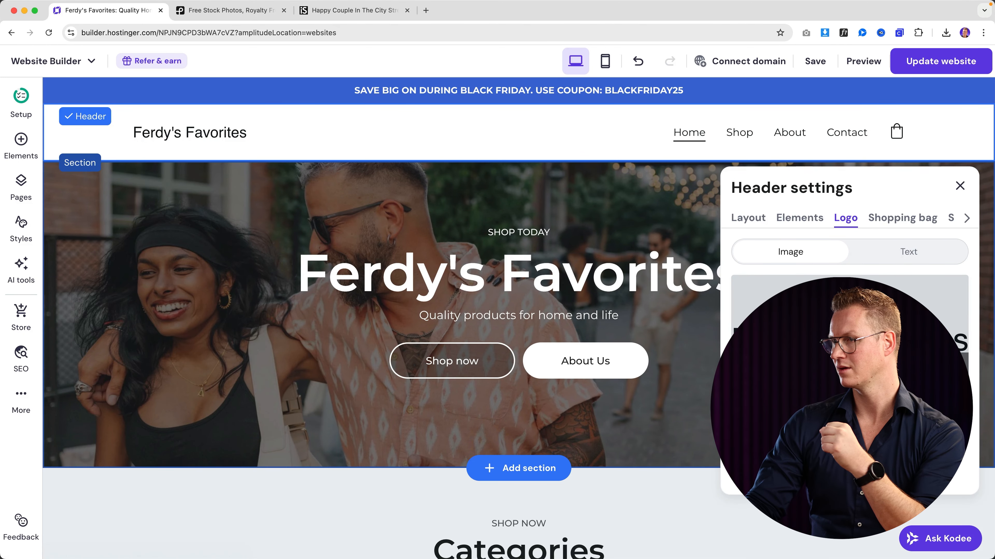
{"action": "left_click", "coordinate": [849, 365]}
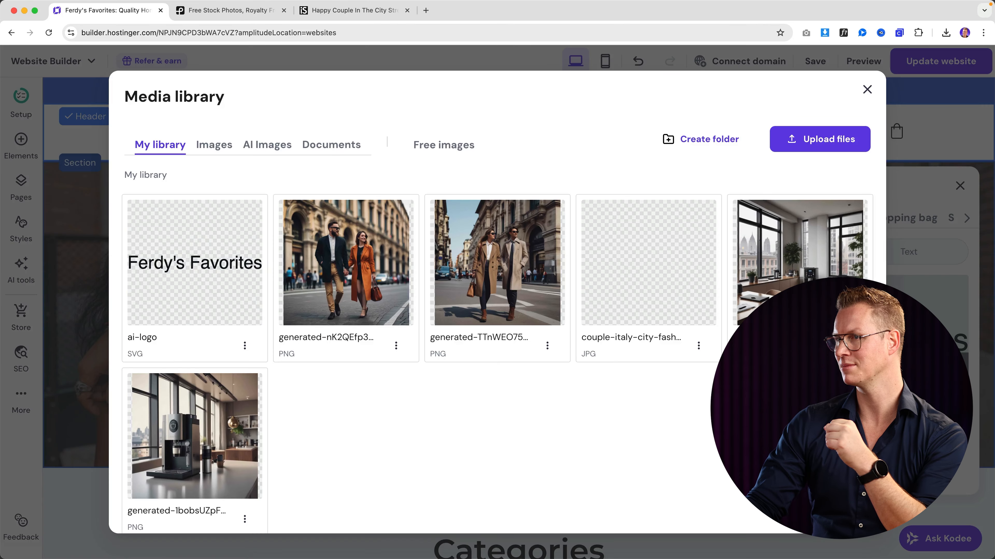
{"action": "left_click", "coordinate": [834, 151]}
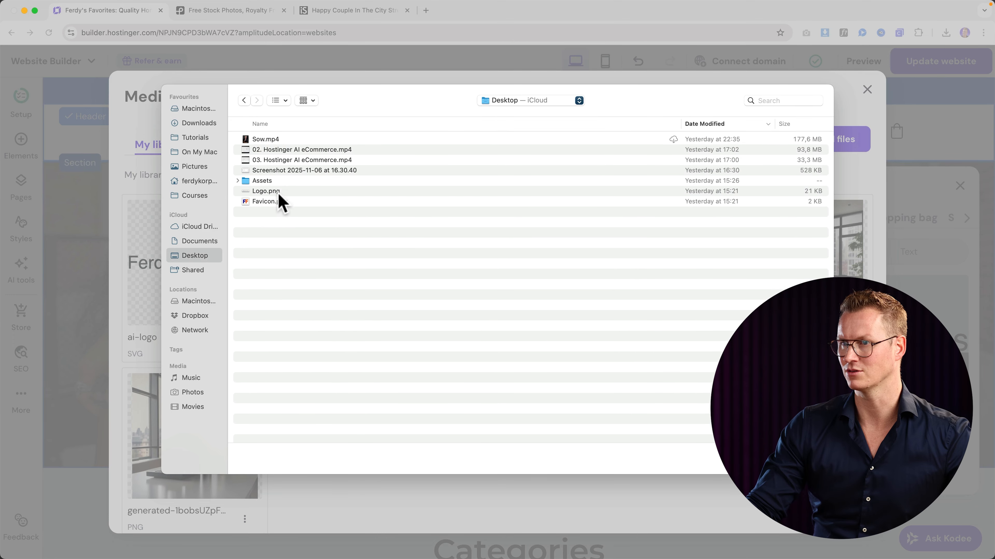
{"action": "left_click", "coordinate": [274, 201]}
{"action": "key", "text": "space"}
{"action": "key", "text": "Up"}
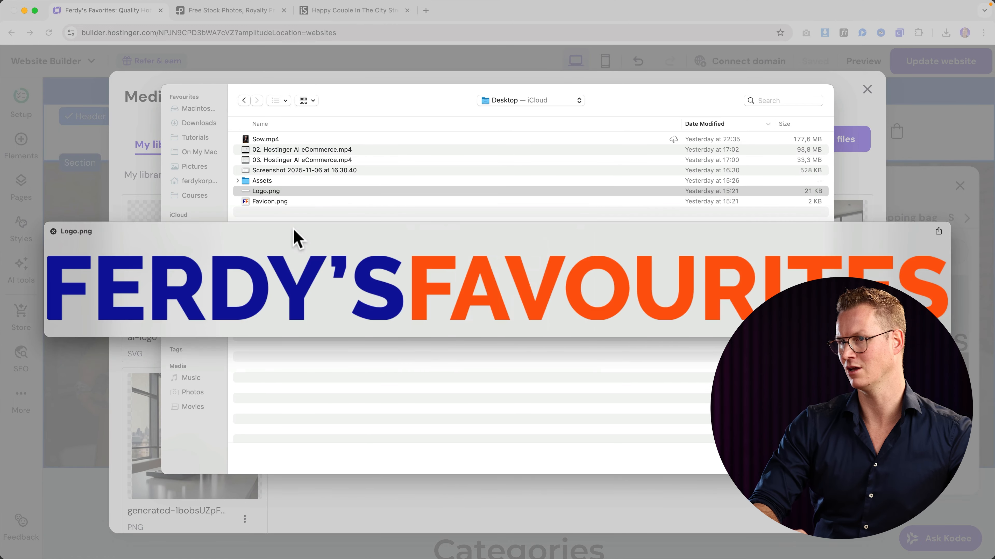
{"action": "key", "text": "space"}
{"action": "key", "text": "Return"}
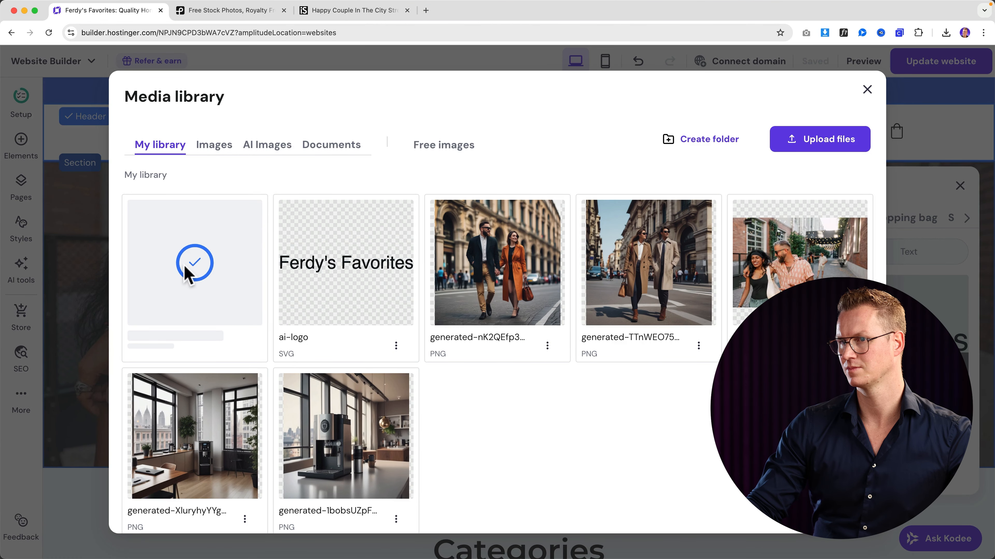
{"action": "mouse_move", "coordinate": [187, 274]}
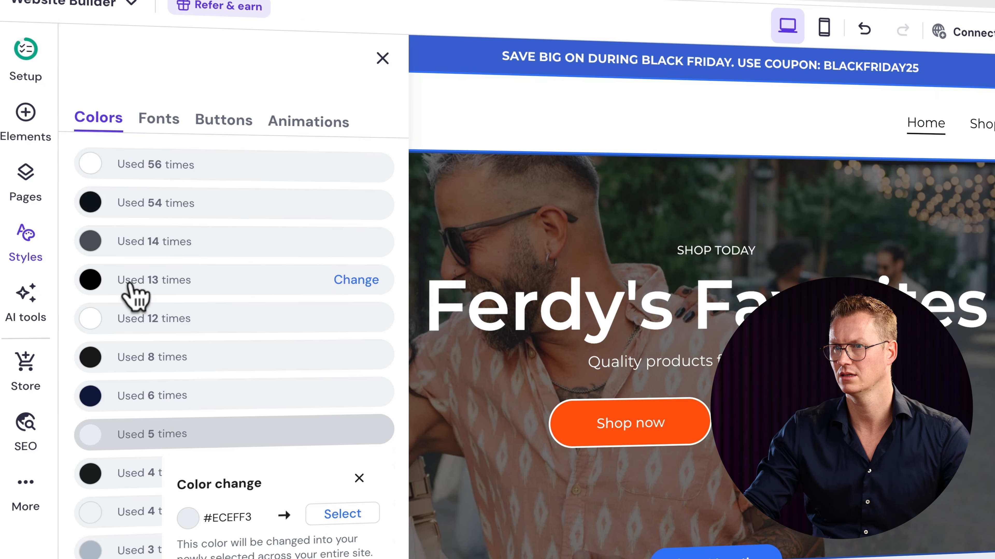
- Change the #000000 style colour (used 13 times) to orange #FF5900
{"action": "left_click", "coordinate": [136, 290]}
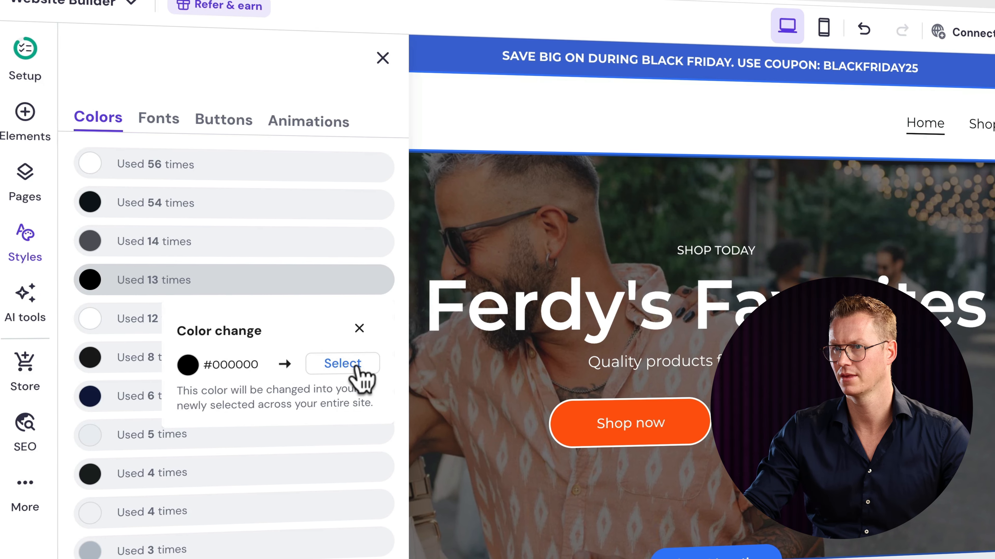
{"action": "left_click", "coordinate": [343, 364]}
{"action": "mouse_move", "coordinate": [362, 378]}
{"action": "left_mouse_down"}
{"action": "mouse_move", "coordinate": [288, 445]}
{"action": "mouse_move", "coordinate": [343, 381]}
{"action": "left_mouse_up"}
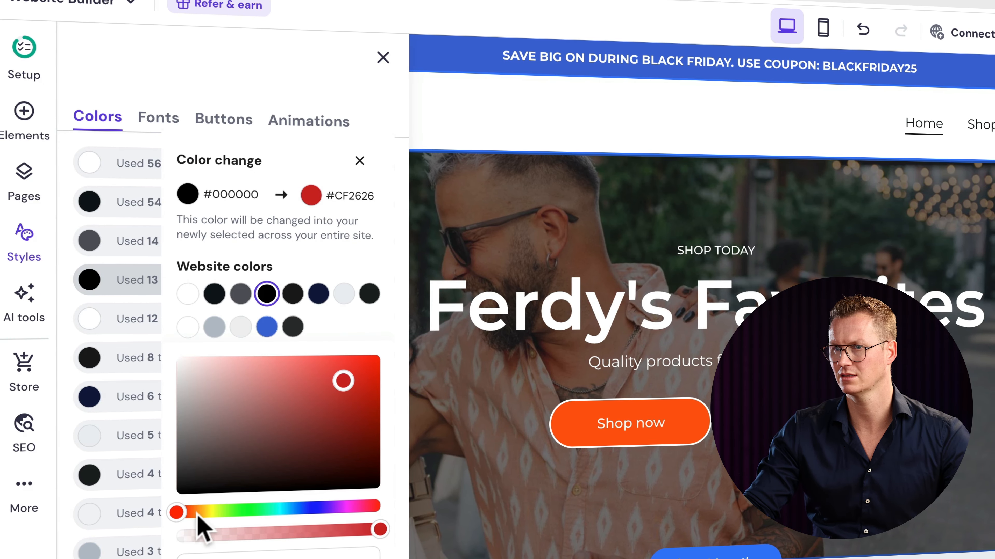
{"action": "left_click_drag", "start_coordinate": [178, 512], "coordinate": [198, 512]}
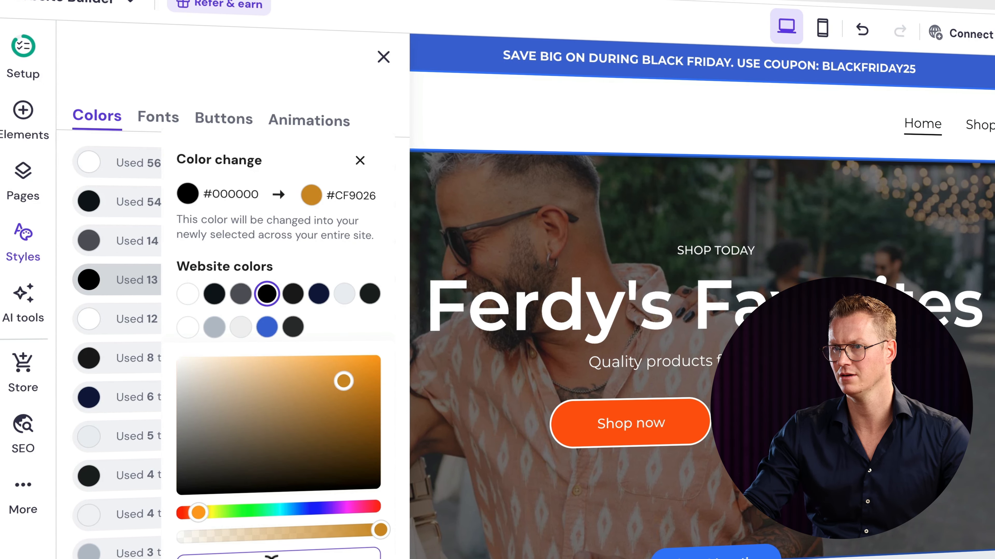
{"action": "type", "text": "#FF5900"}
{"action": "key", "text": "Return"}
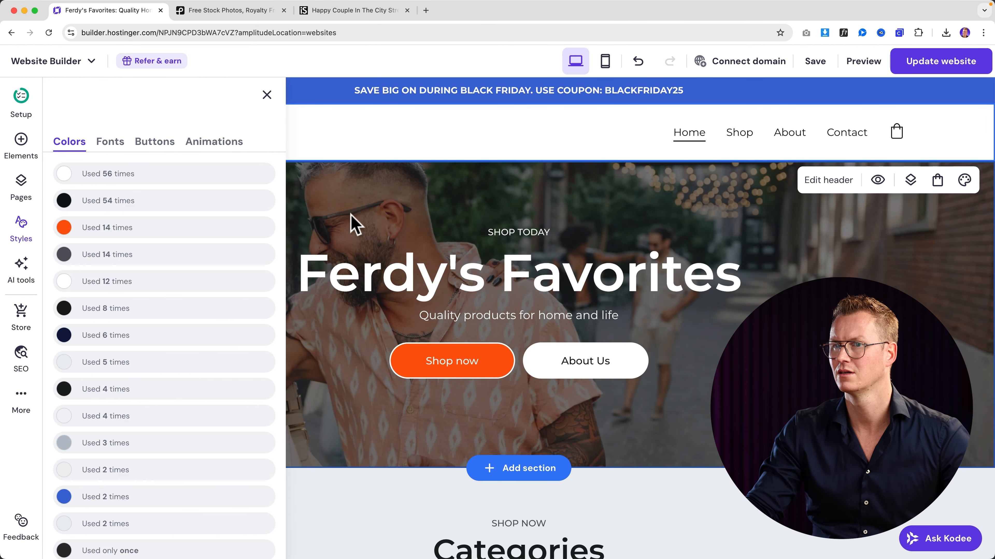
- Set the coupon banner's section colour to the orange website colour
{"action": "left_click", "coordinate": [350, 215]}
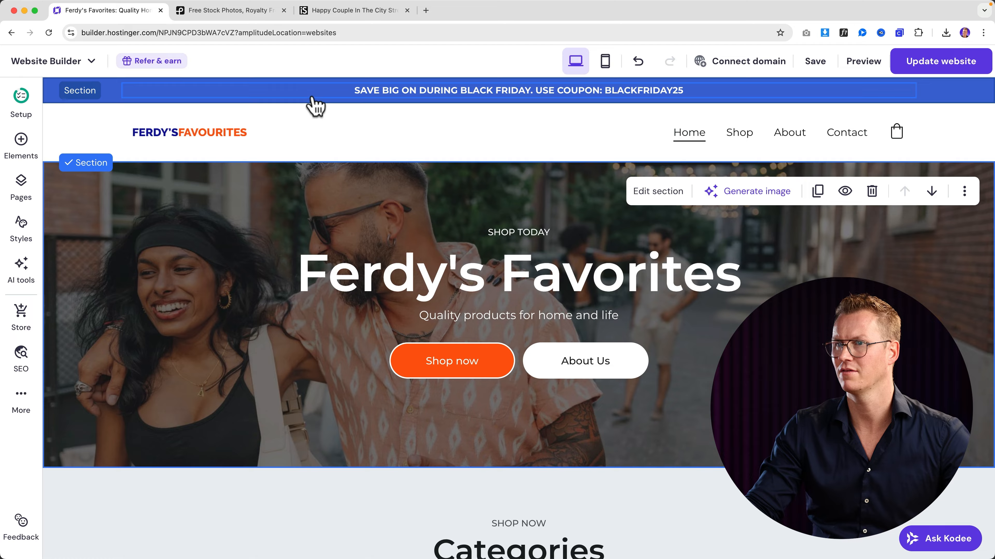
{"action": "left_click", "coordinate": [308, 79]}
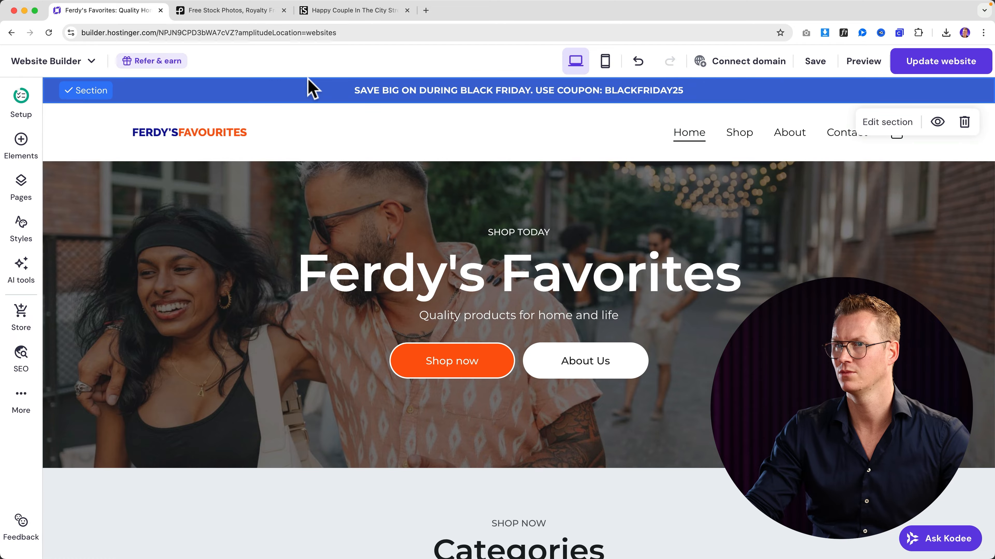
{"action": "left_click", "coordinate": [893, 122]}
{"action": "left_click", "coordinate": [960, 210]}
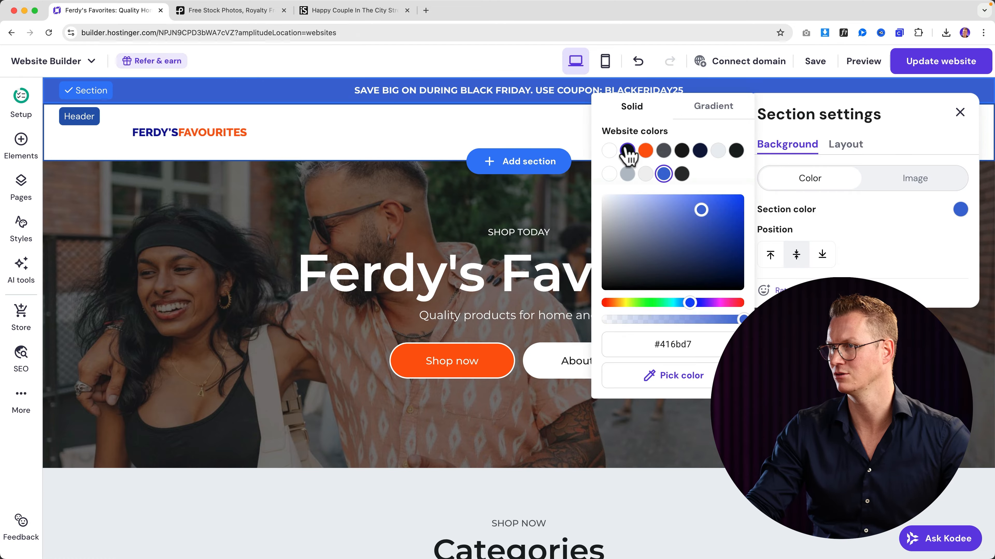
{"action": "left_click", "coordinate": [644, 153]}
{"action": "left_click", "coordinate": [383, 143]}
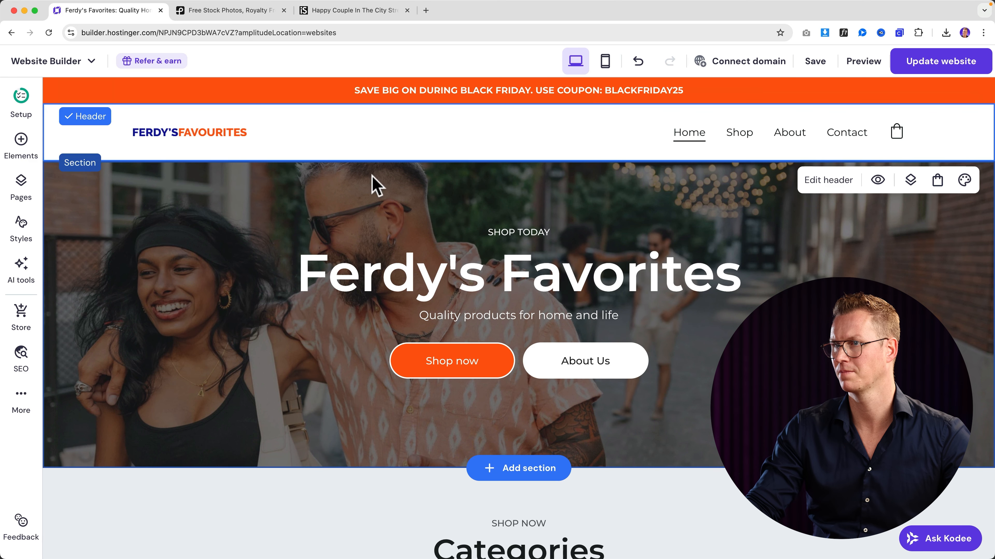
- Publish the updated website and look over the result
{"action": "scroll", "coordinate": [412, 231], "scroll_direction": "down", "scroll_amount": 2}
{"action": "scroll", "coordinate": [412, 230], "scroll_direction": "up", "scroll_amount": 2}
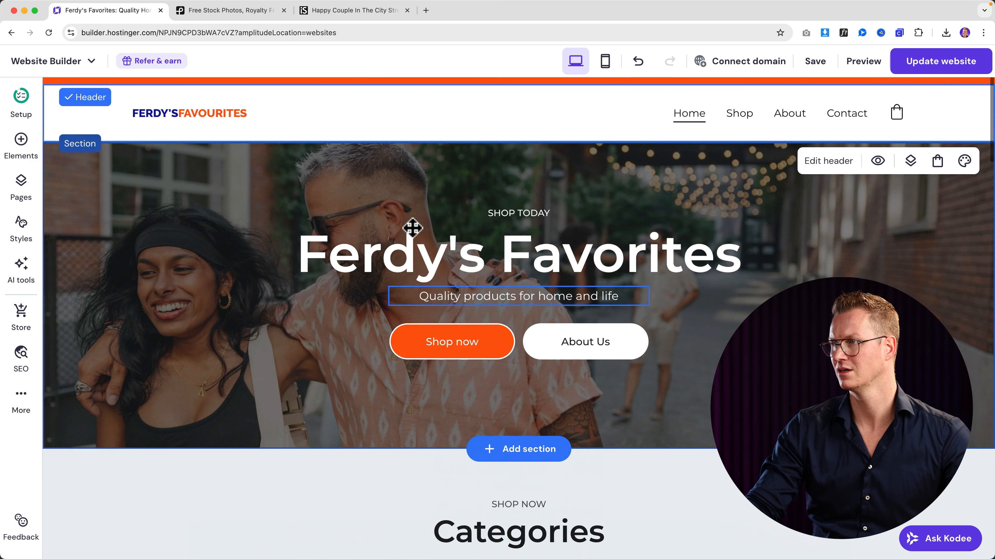
{"action": "left_click", "coordinate": [914, 71]}
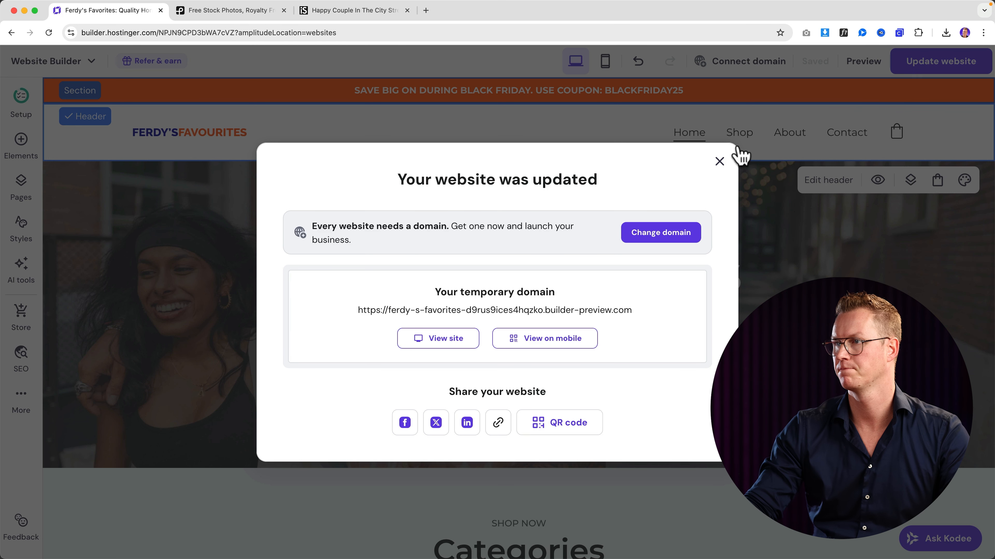
{"action": "left_click", "coordinate": [719, 162]}
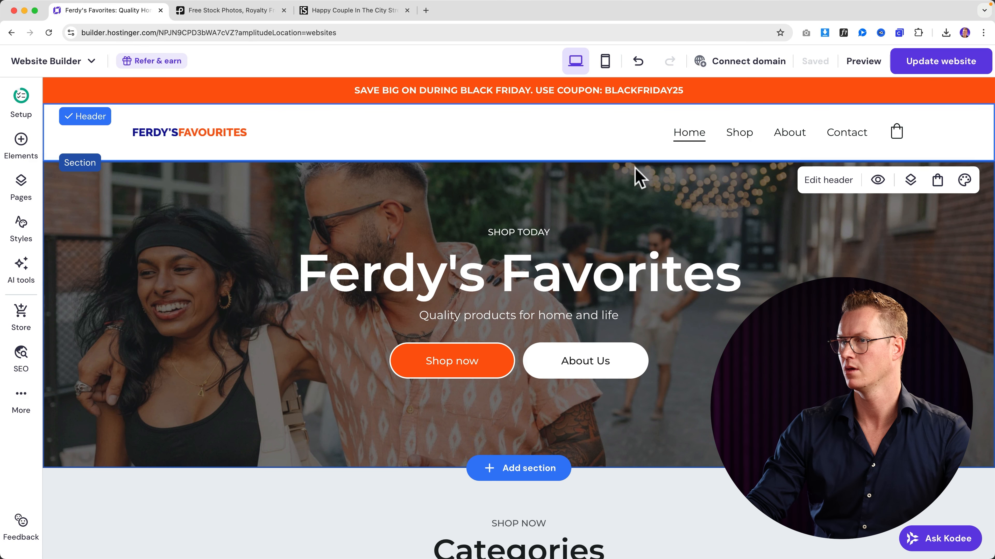
{"action": "scroll", "coordinate": [478, 219], "scroll_direction": "down", "scroll_amount": 3}
{"action": "scroll", "coordinate": [428, 211], "scroll_direction": "down", "scroll_amount": 2}
{"action": "scroll", "coordinate": [285, 122], "scroll_direction": "up", "scroll_amount": 5}
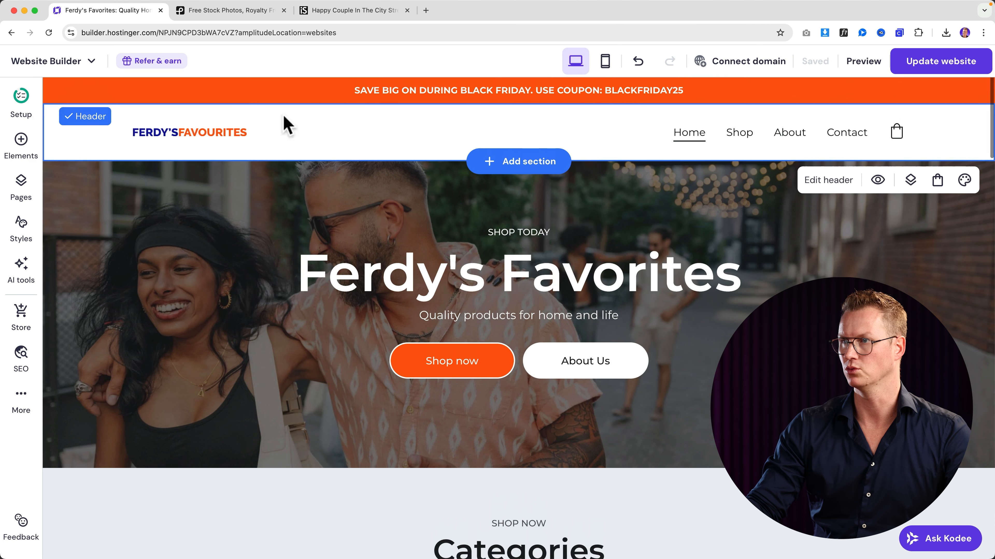
{"action": "scroll", "coordinate": [493, 128], "scroll_direction": "down", "scroll_amount": 10}
{"action": "scroll", "coordinate": [493, 128], "scroll_direction": "down", "scroll_amount": 5}
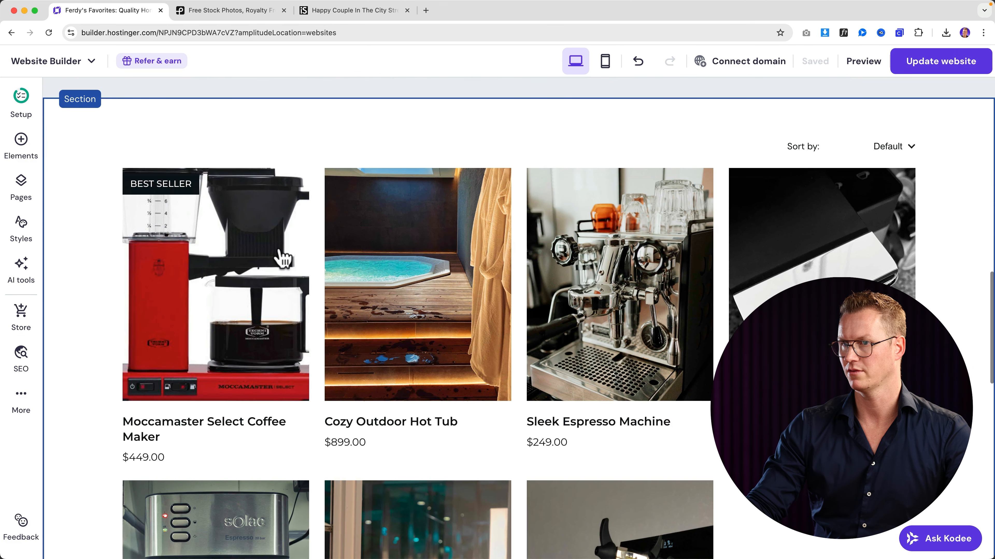
- Open the Moccamaster product page and recolour #0D141A (used 54 times) to navy #081724
{"action": "left_click", "coordinate": [256, 251]}
{"action": "left_click", "coordinate": [21, 230]}
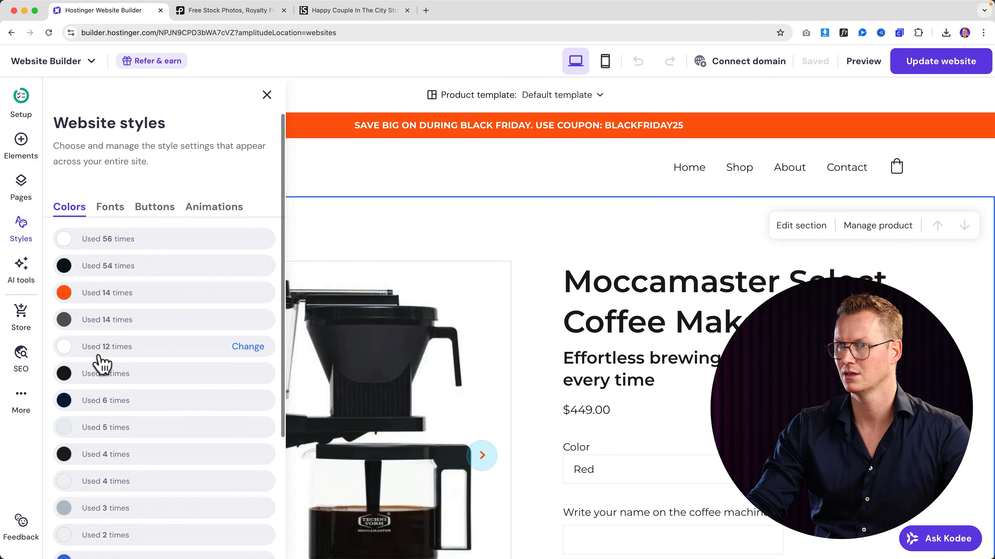
{"action": "left_click", "coordinate": [67, 270]}
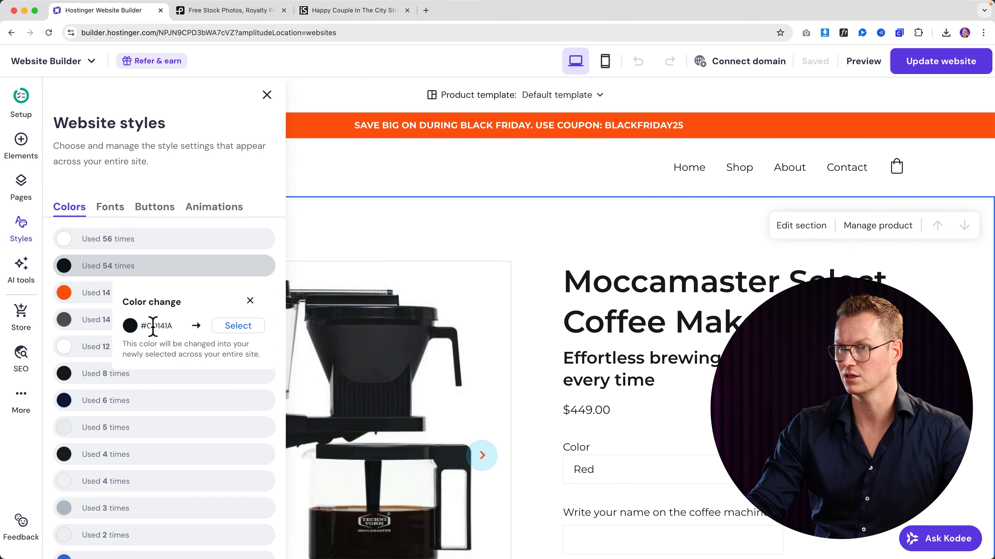
{"action": "left_click", "coordinate": [235, 327]}
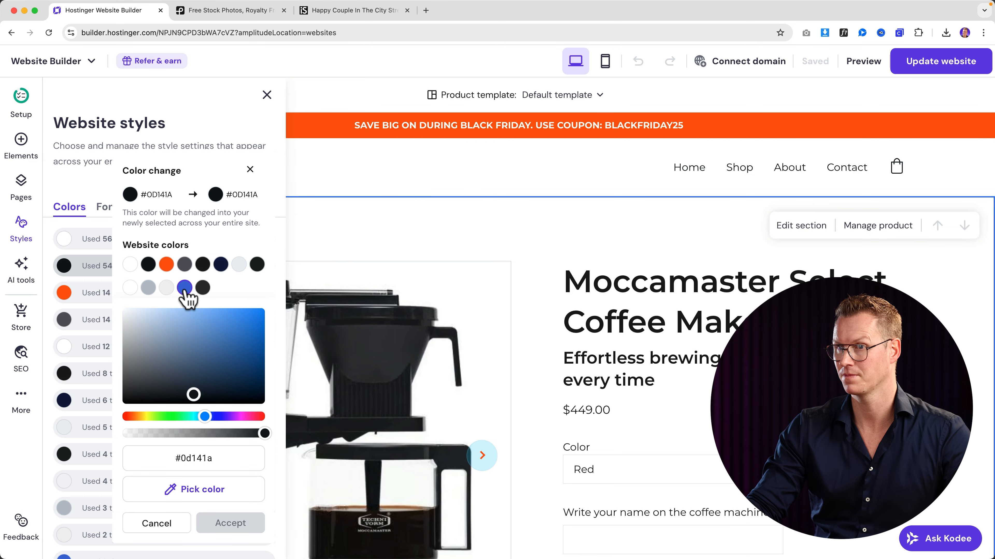
{"action": "left_click_drag", "start_coordinate": [207, 337], "coordinate": [233, 391]}
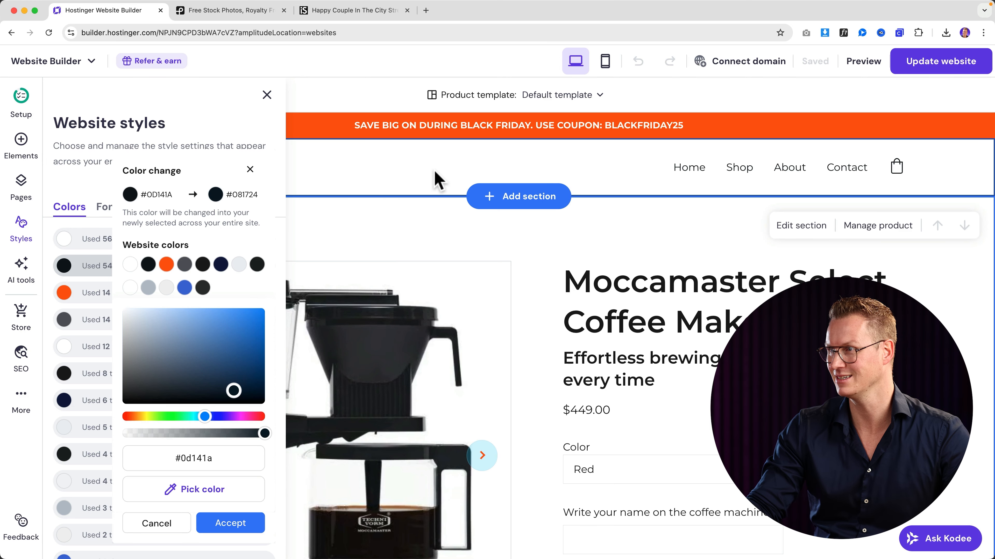
{"action": "left_click", "coordinate": [226, 524]}
{"action": "scroll", "coordinate": [603, 327], "scroll_direction": "down", "scroll_amount": 5}
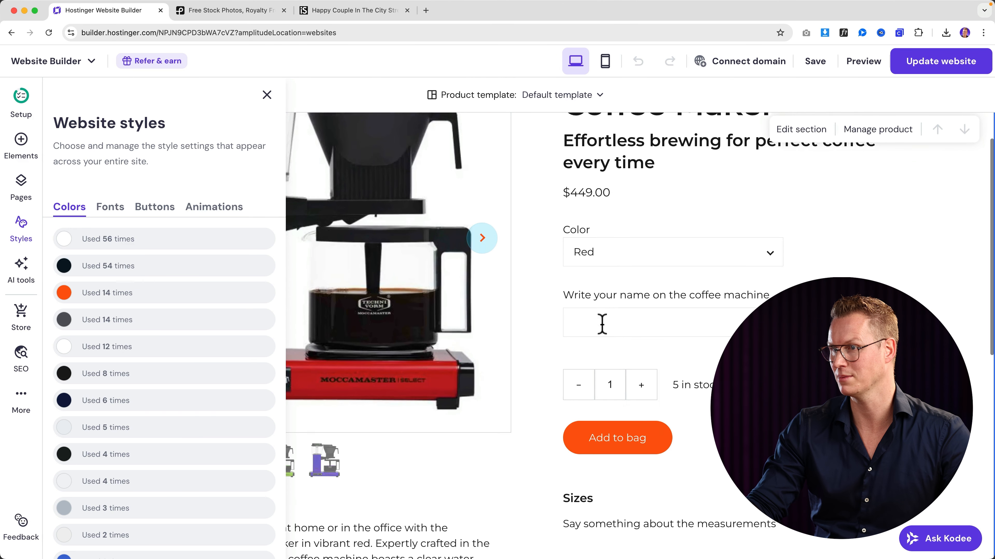
{"action": "scroll", "coordinate": [602, 324], "scroll_direction": "down", "scroll_amount": 2}
{"action": "left_click", "coordinate": [543, 235]}
{"action": "scroll", "coordinate": [540, 236], "scroll_direction": "up", "scroll_amount": 7}
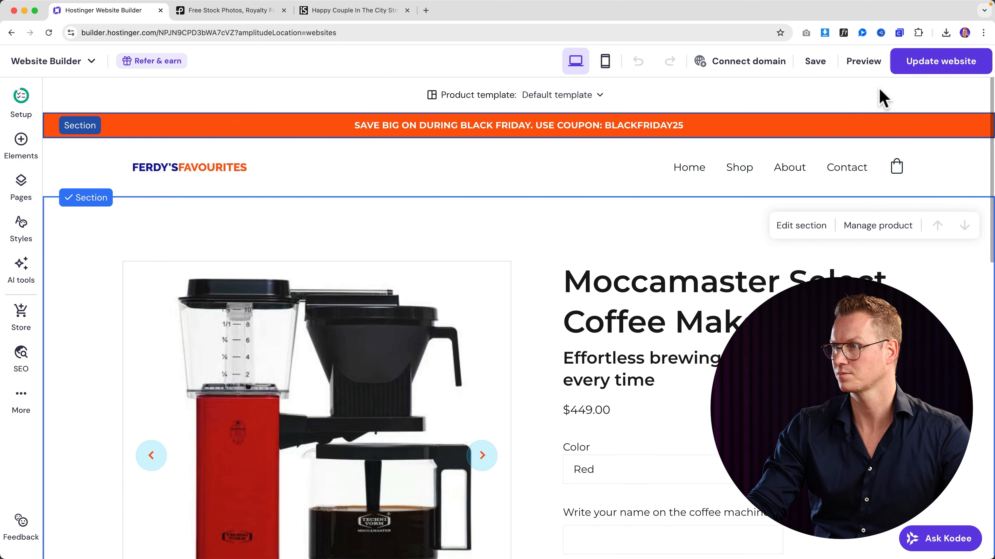
- Publish the latest changes and close the Pexels and iStock tabs
{"action": "left_click", "coordinate": [935, 65]}
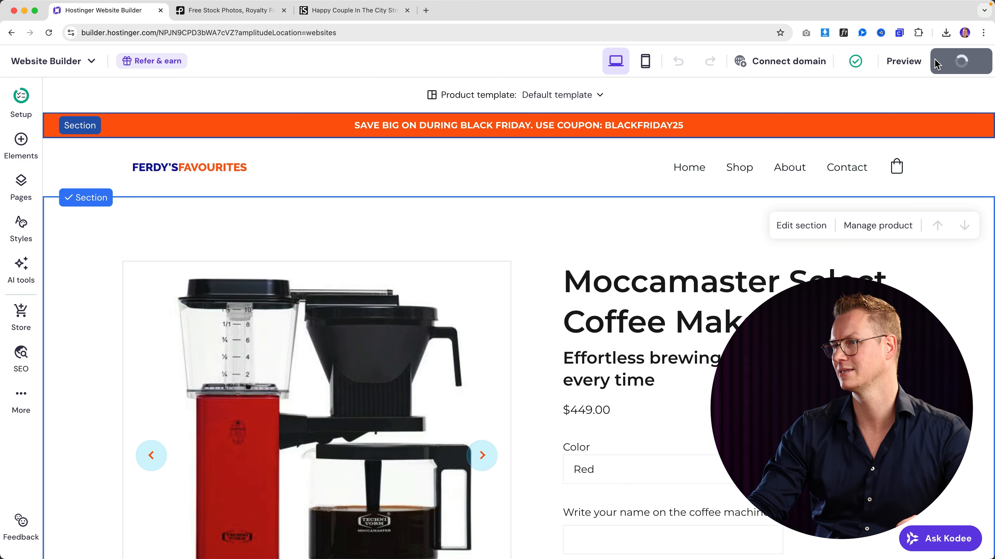
{"action": "left_click", "coordinate": [258, 11]}
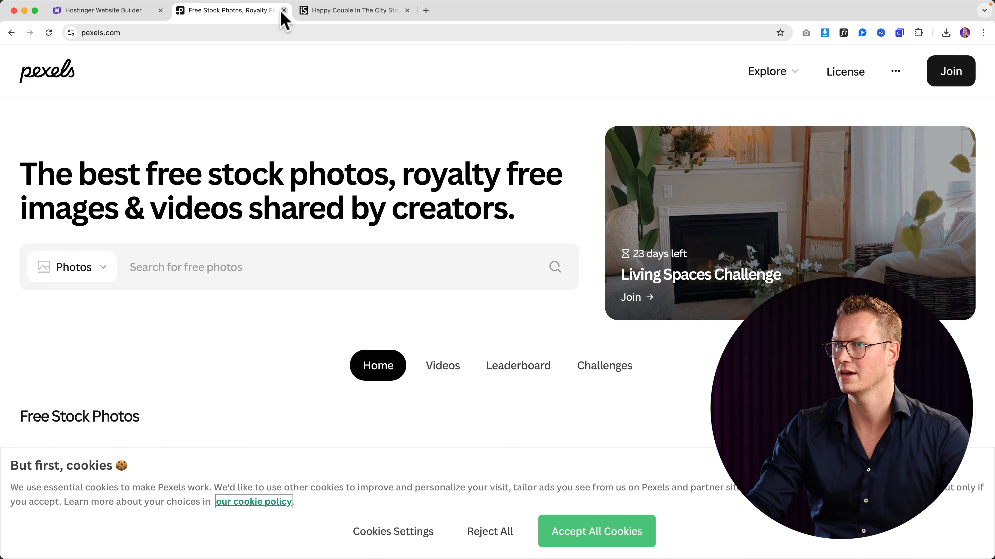
{"action": "left_click", "coordinate": [285, 11]}
{"action": "left_click", "coordinate": [284, 10]}
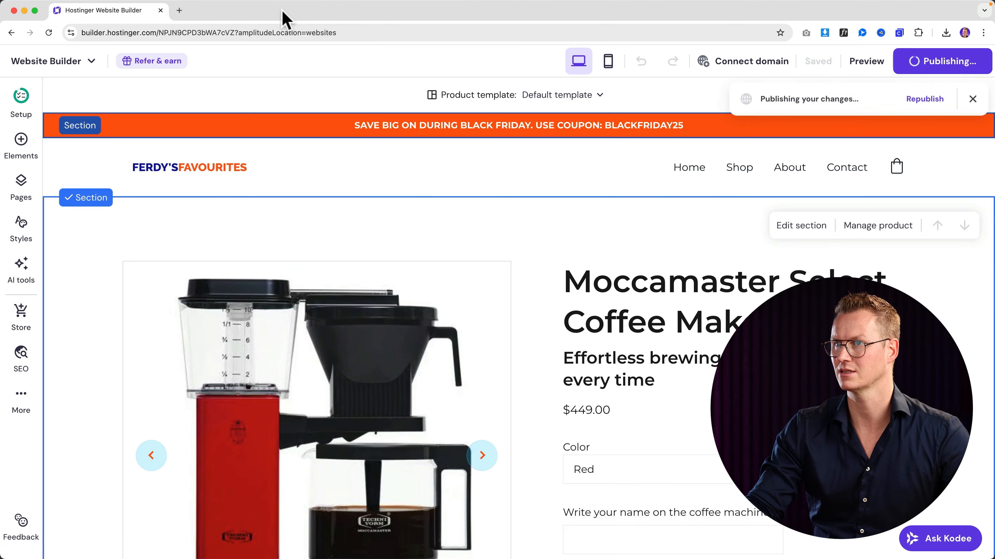
- Preview the site and open the Moccamaster Select Coffee Maker product page
{"action": "mouse_move", "coordinate": [830, 74]}
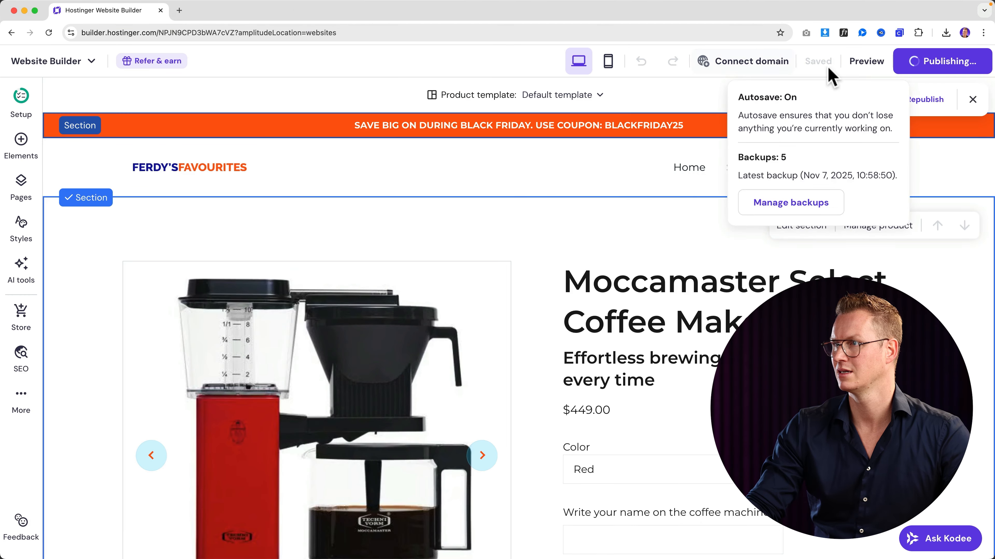
{"action": "left_click", "coordinate": [864, 62]}
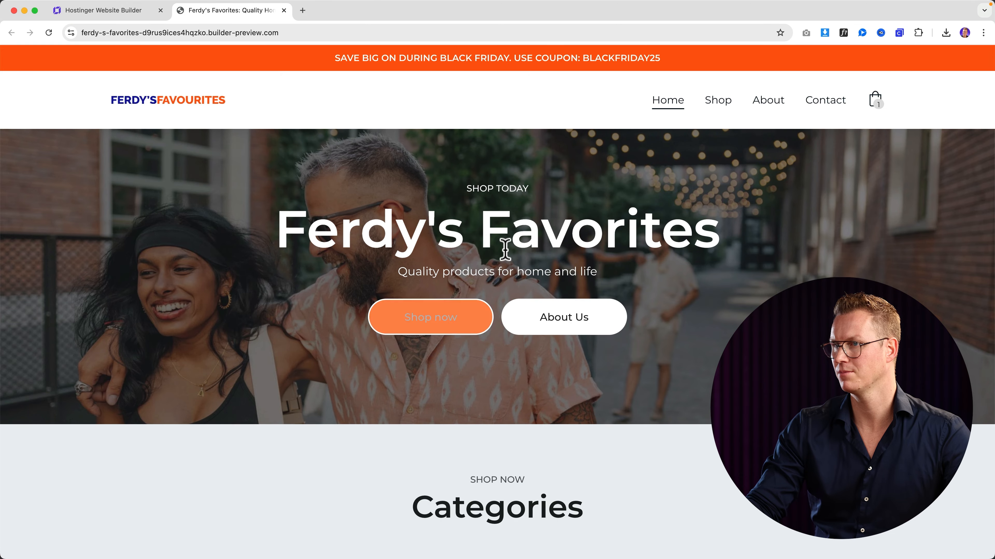
{"action": "scroll", "coordinate": [509, 248], "scroll_direction": "up", "scroll_amount": 1}
{"action": "scroll", "coordinate": [509, 250], "scroll_direction": "down", "scroll_amount": 15}
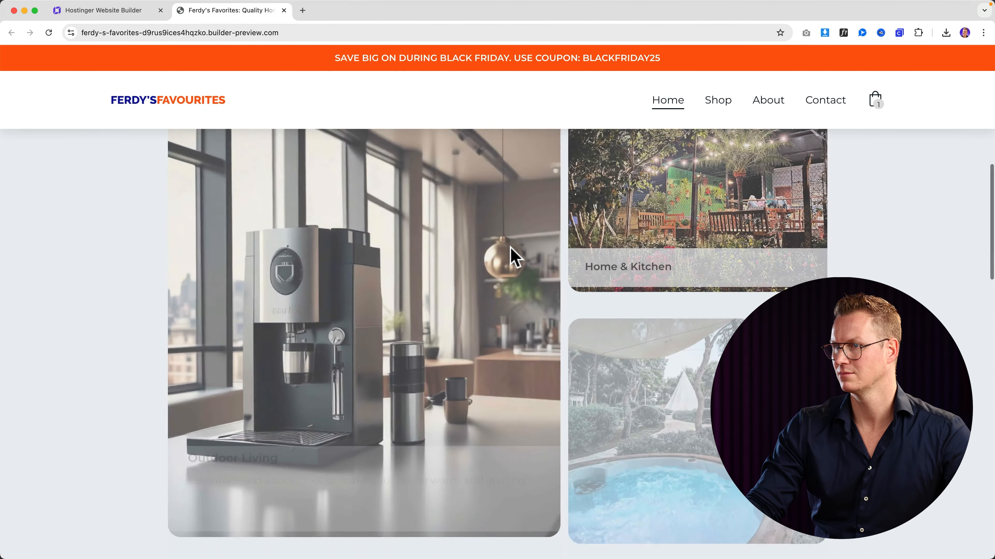
{"action": "scroll", "coordinate": [295, 278], "scroll_direction": "up", "scroll_amount": 5}
{"action": "scroll", "coordinate": [356, 289], "scroll_direction": "down", "scroll_amount": 8}
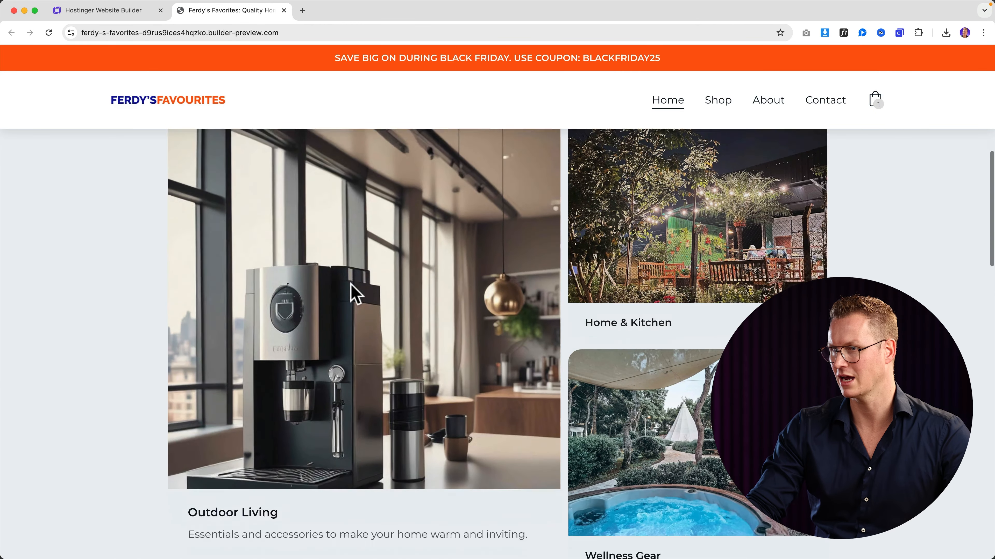
{"action": "scroll", "coordinate": [356, 295], "scroll_direction": "down", "scroll_amount": 3}
{"action": "left_click", "coordinate": [207, 323]}
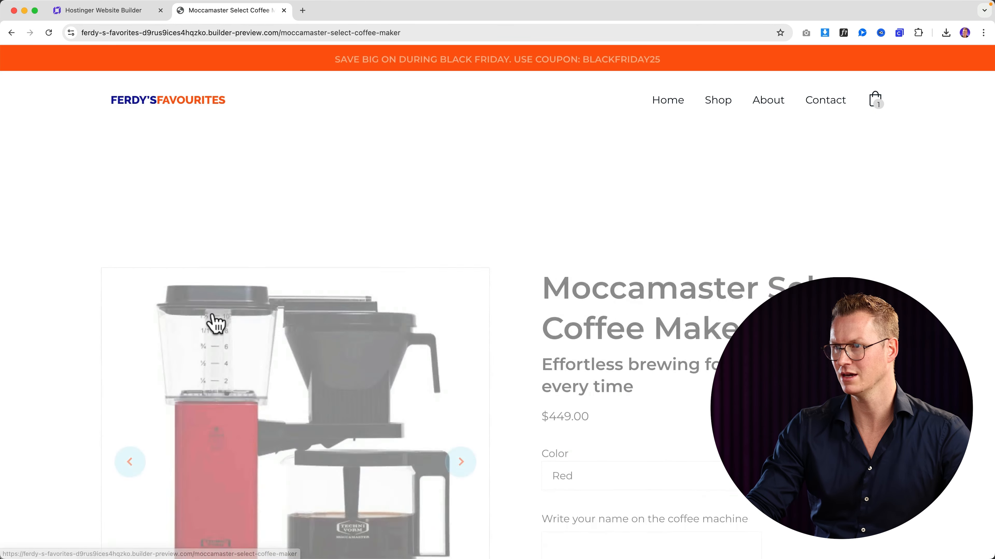
{"action": "scroll", "coordinate": [589, 291], "scroll_direction": "down", "scroll_amount": 3}
- Add two blue Moccamaster coffee makers with a custom name to the bag and check out
{"action": "left_click", "coordinate": [599, 296]}
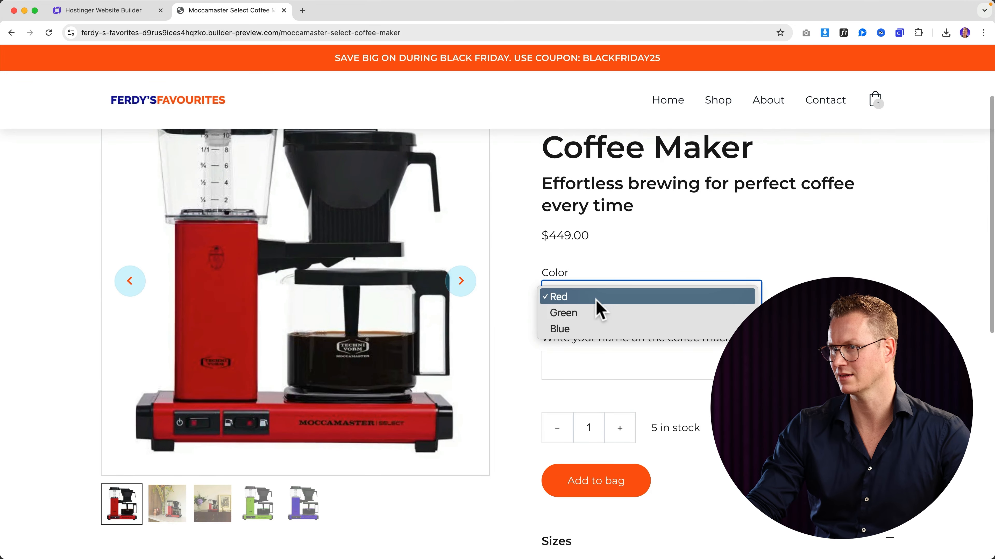
{"action": "left_click", "coordinate": [589, 333]}
{"action": "left_click", "coordinate": [584, 368]}
{"action": "type", "text": "Ferdy"}
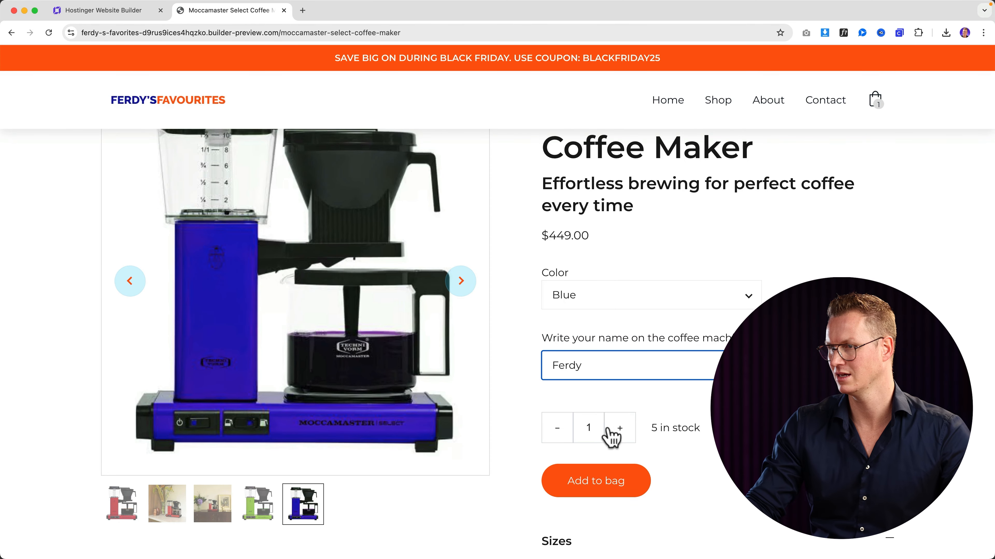
{"action": "left_click", "coordinate": [620, 428]}
{"action": "scroll", "coordinate": [635, 427], "scroll_direction": "down", "scroll_amount": 3}
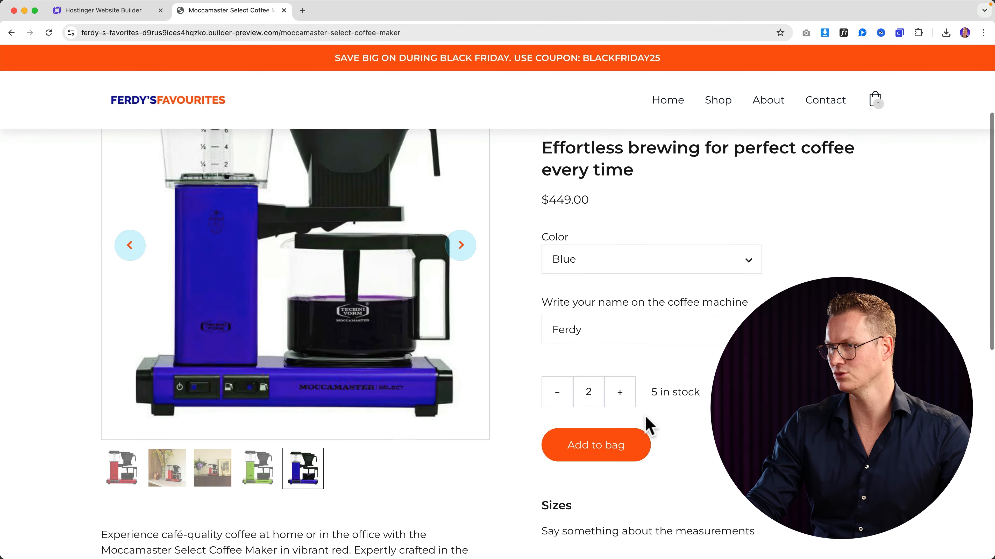
{"action": "left_click", "coordinate": [621, 431]}
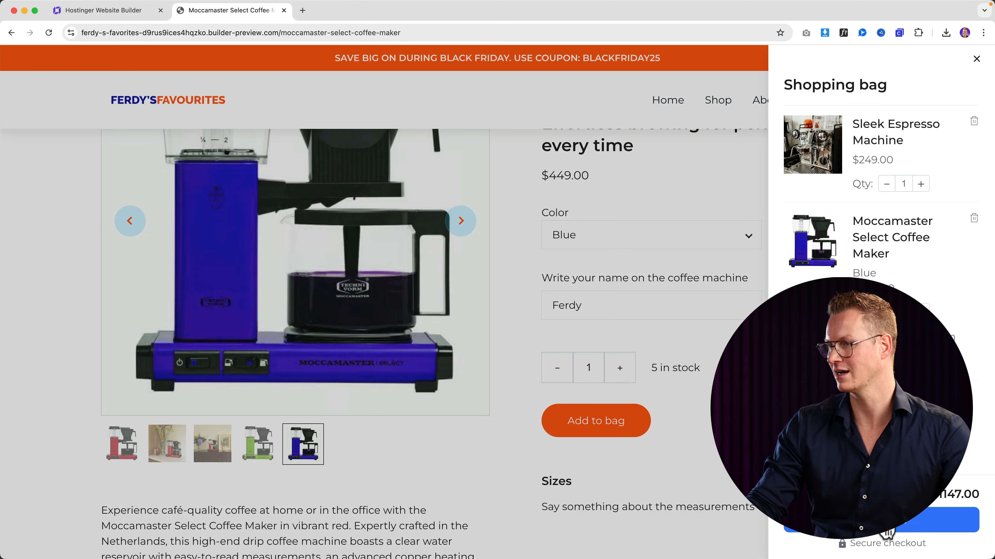
{"action": "left_click", "coordinate": [886, 530]}
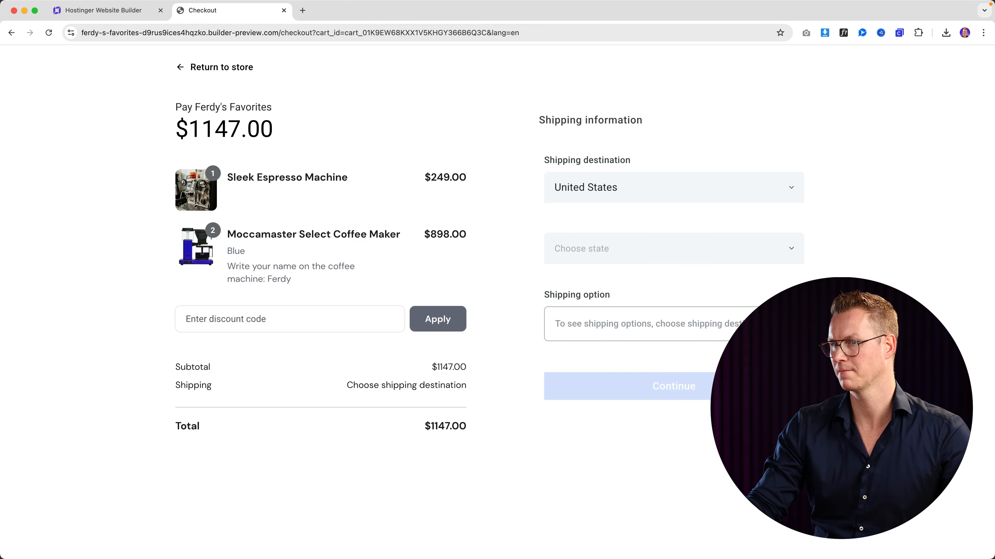
- Apply discount code blackfriday25, choose Alabama as shipping state, and continue to contact info
{"action": "left_click", "coordinate": [280, 322]}
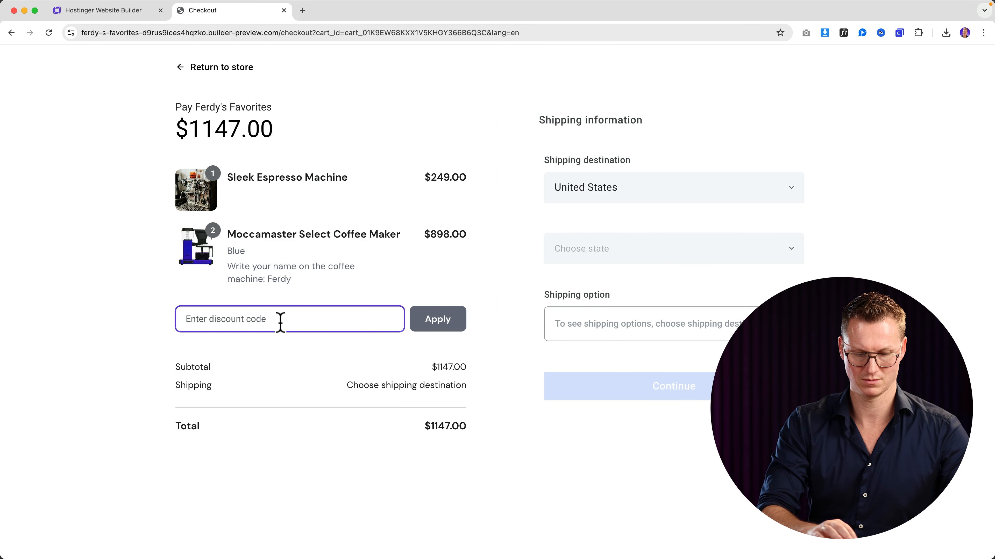
{"action": "type", "text": "blackfriday25"}
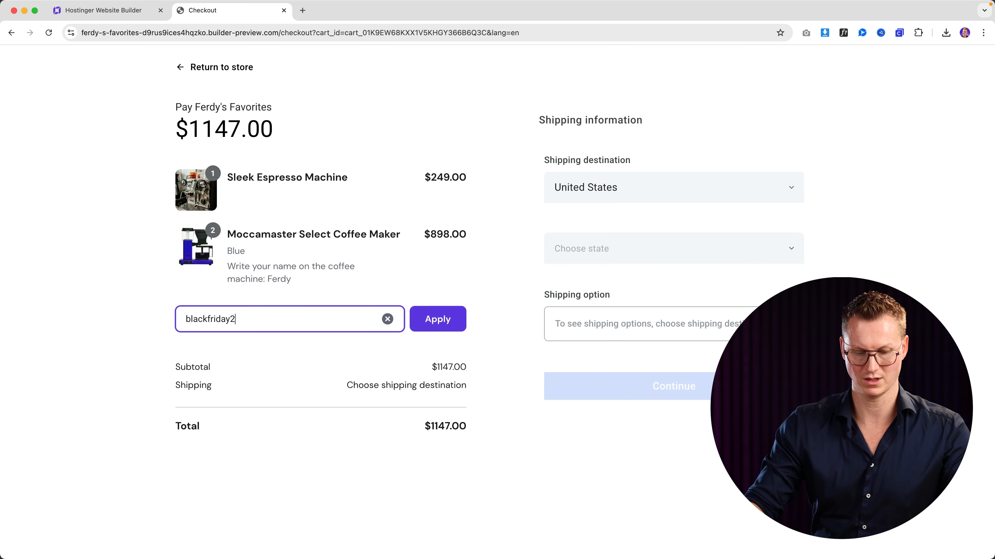
{"action": "left_click", "coordinate": [436, 319]}
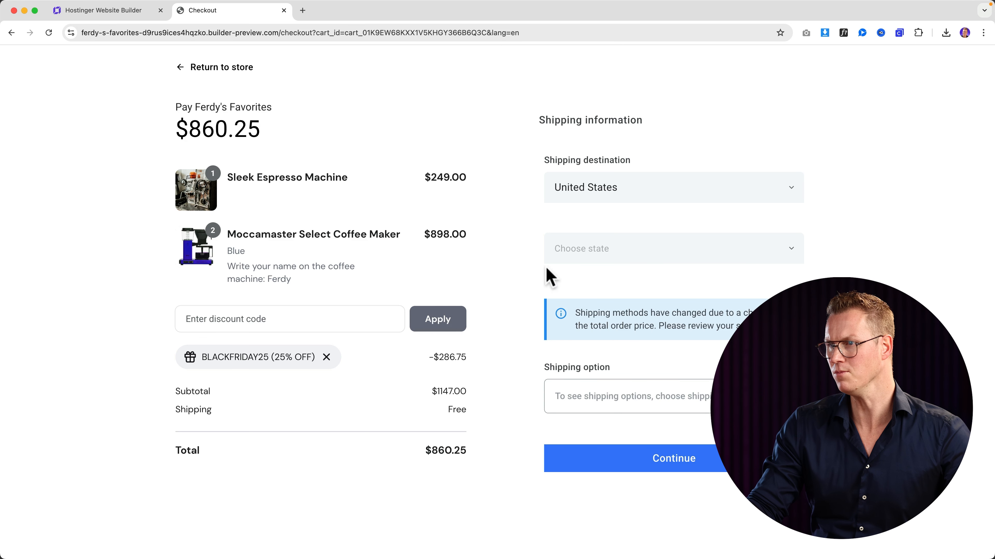
{"action": "left_click", "coordinate": [625, 251]}
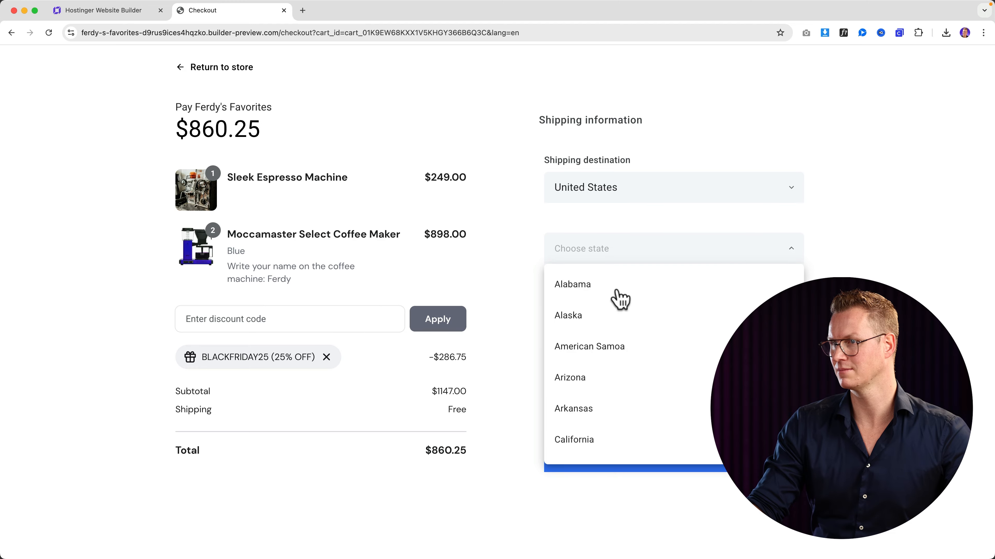
{"action": "left_click", "coordinate": [618, 300]}
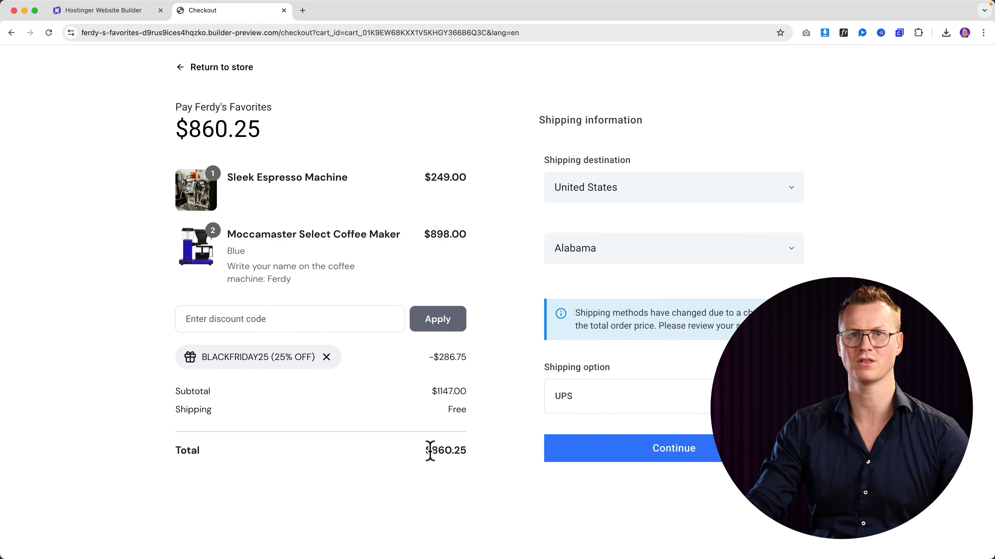
{"action": "left_click", "coordinate": [692, 452]}
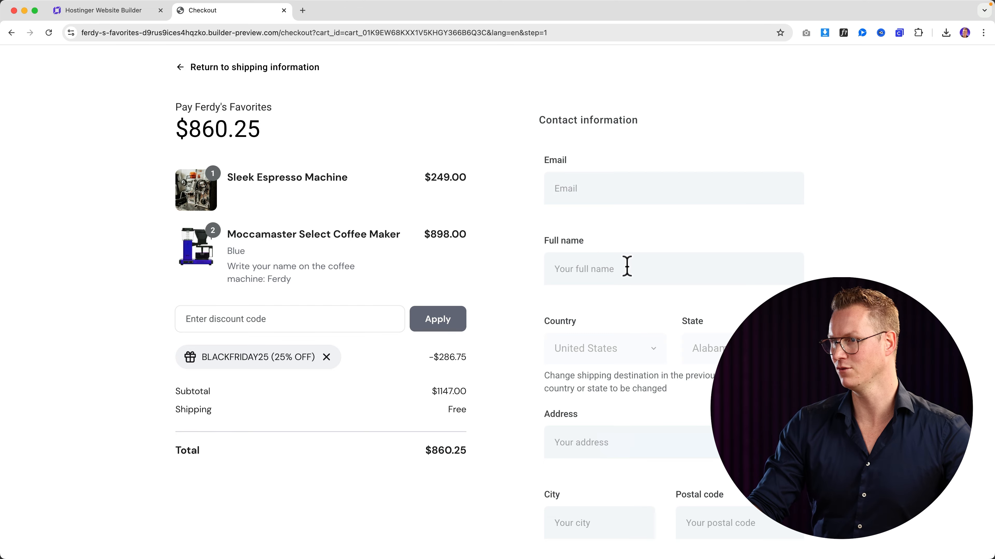
{"action": "scroll", "coordinate": [626, 267], "scroll_direction": "down", "scroll_amount": 2}
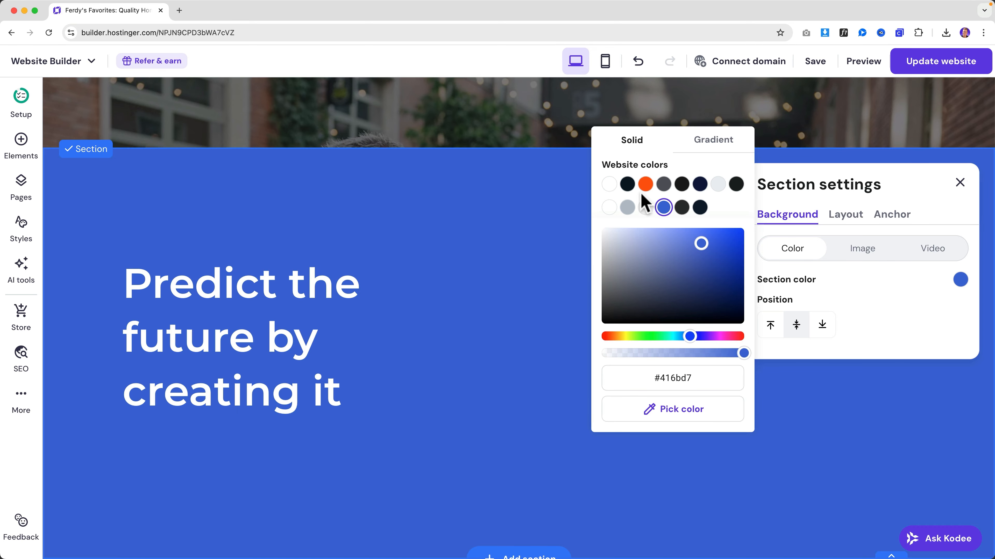
- Change the section background to the grey-blue colour
{"action": "left_click", "coordinate": [719, 188]}
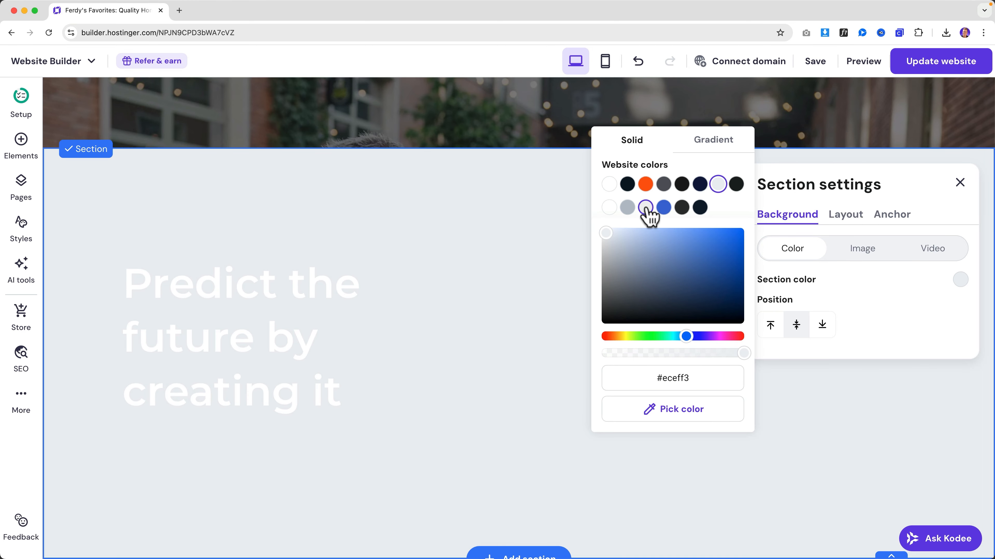
{"action": "left_click", "coordinate": [627, 208]}
{"action": "left_click", "coordinate": [469, 216]}
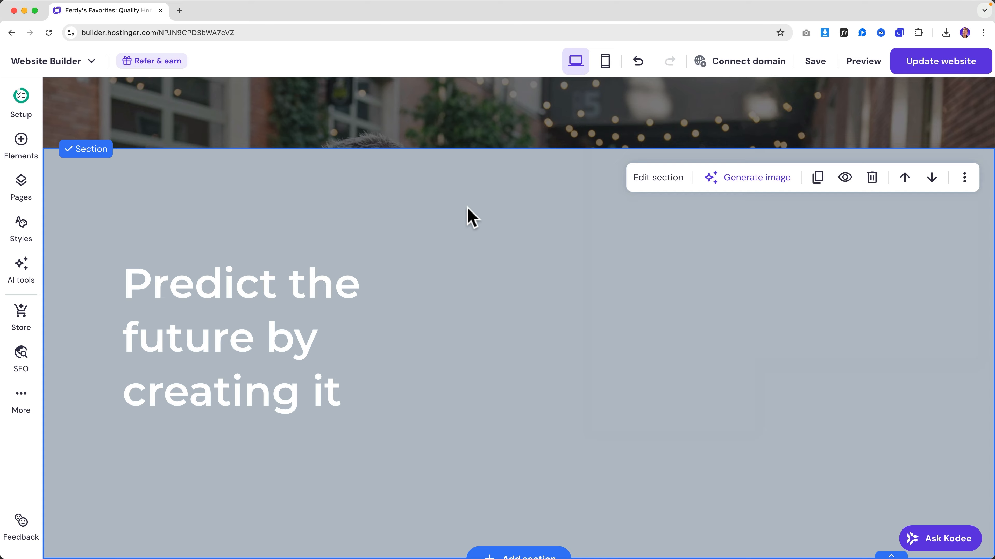
- Add an enlarged video element beside the 'Predict the future by creating it' heading
{"action": "left_click", "coordinate": [21, 141]}
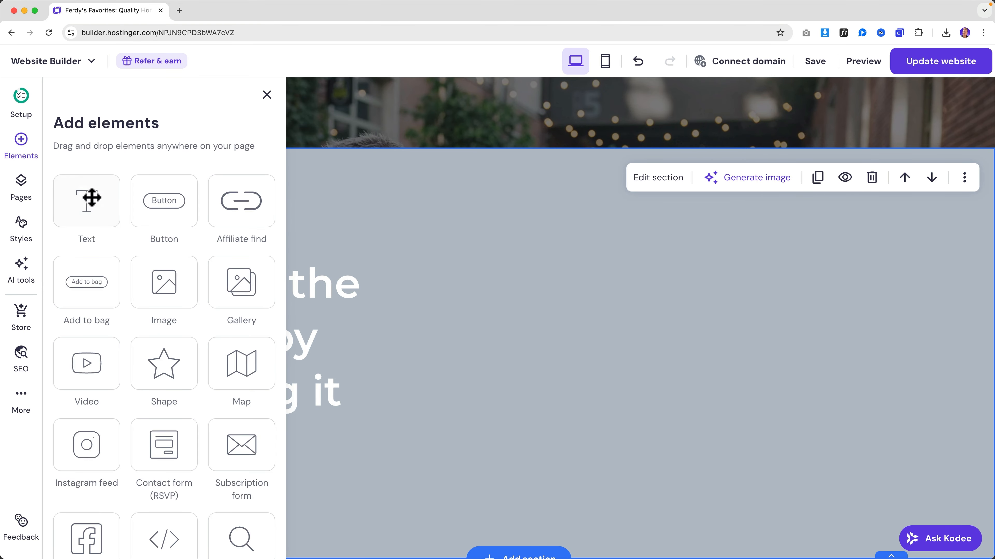
{"action": "scroll", "coordinate": [184, 333], "scroll_direction": "down", "scroll_amount": 2}
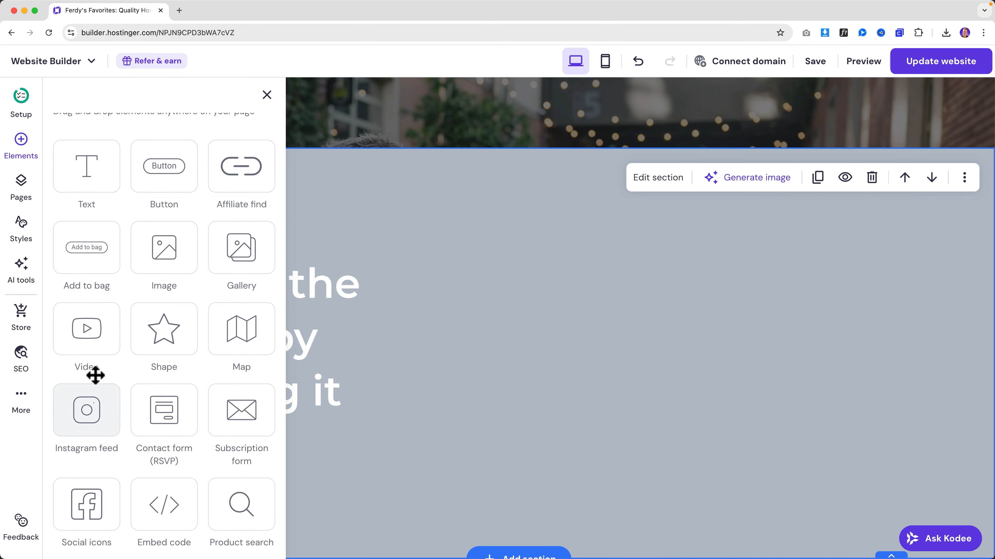
{"action": "left_click_drag", "start_coordinate": [96, 373], "coordinate": [644, 376]}
{"action": "left_click_drag", "start_coordinate": [661, 414], "coordinate": [593, 302]}
{"action": "left_click_drag", "start_coordinate": [537, 278], "coordinate": [433, 217]}
{"action": "left_click_drag", "start_coordinate": [504, 304], "coordinate": [504, 338]}
{"action": "left_click", "coordinate": [179, 11]}
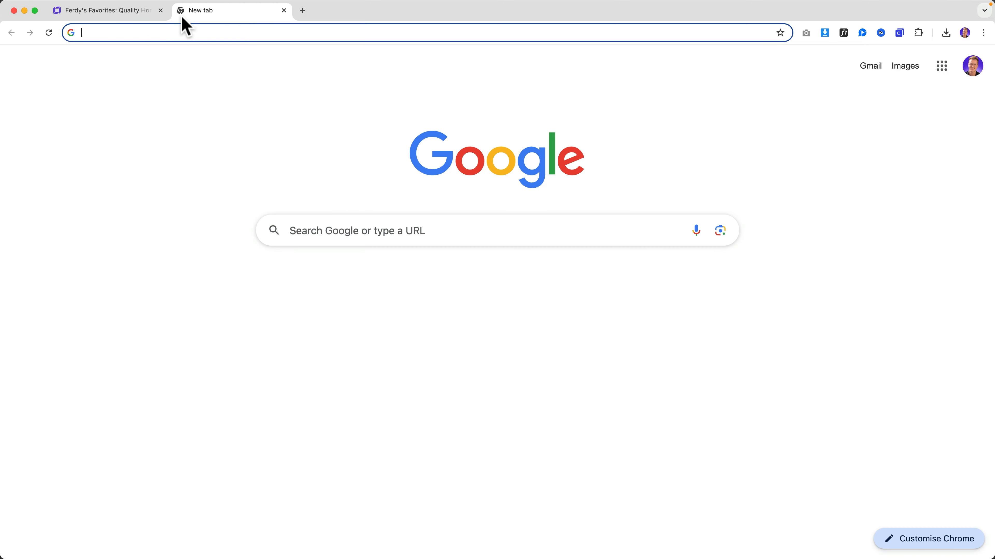
- Search YouTube for 'fashion show in italy'
{"action": "type", "text": "youtube.com"}
{"action": "key", "text": "Return"}
{"action": "left_click", "coordinate": [318, 63]}
{"action": "type", "text": "fash"}
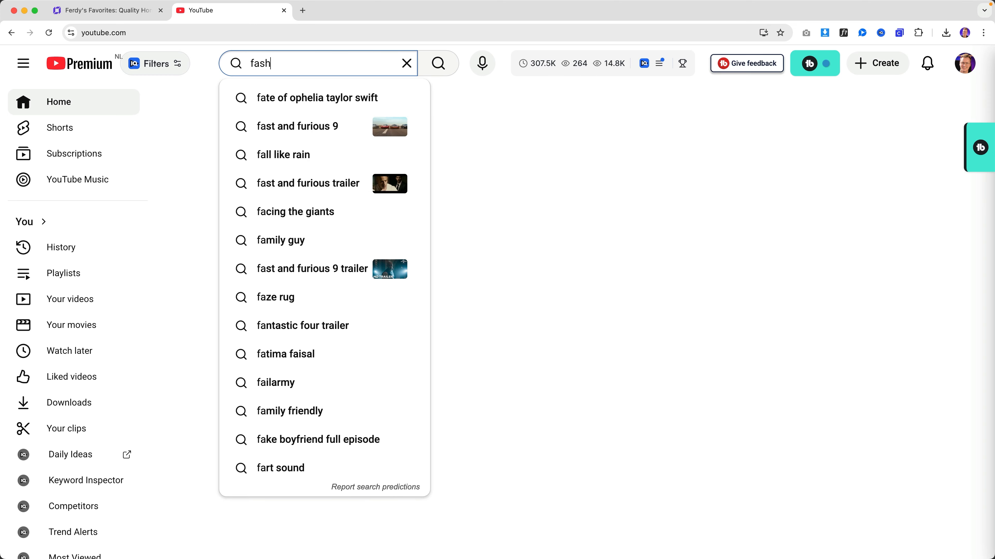
{"action": "type", "text": "ion show in italy"}
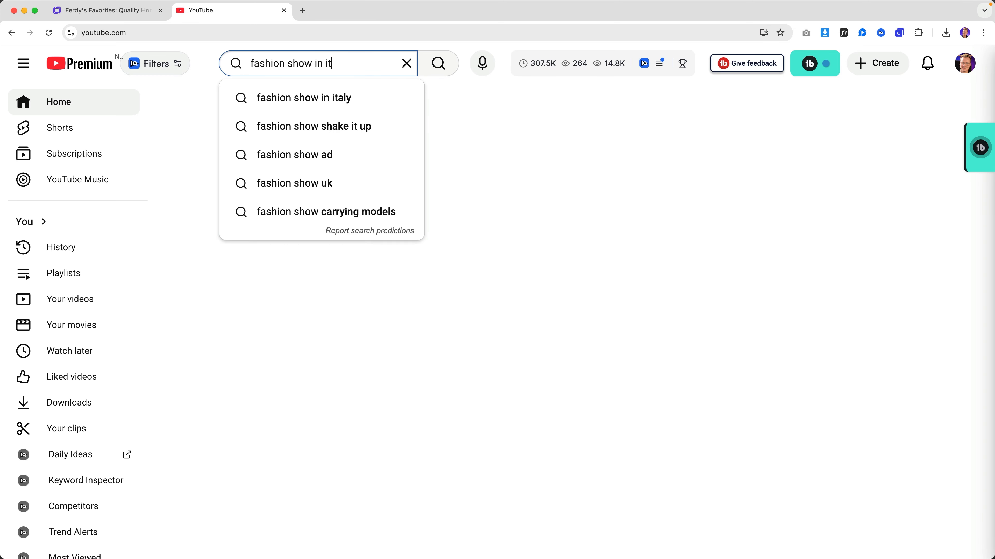
{"action": "key", "text": "Return"}
- Copy the link to the Men's Fashion 2025 outfits video and close the YouTube tab
{"action": "scroll", "coordinate": [483, 209], "scroll_direction": "down", "scroll_amount": 3}
{"action": "right_click", "coordinate": [485, 216]}
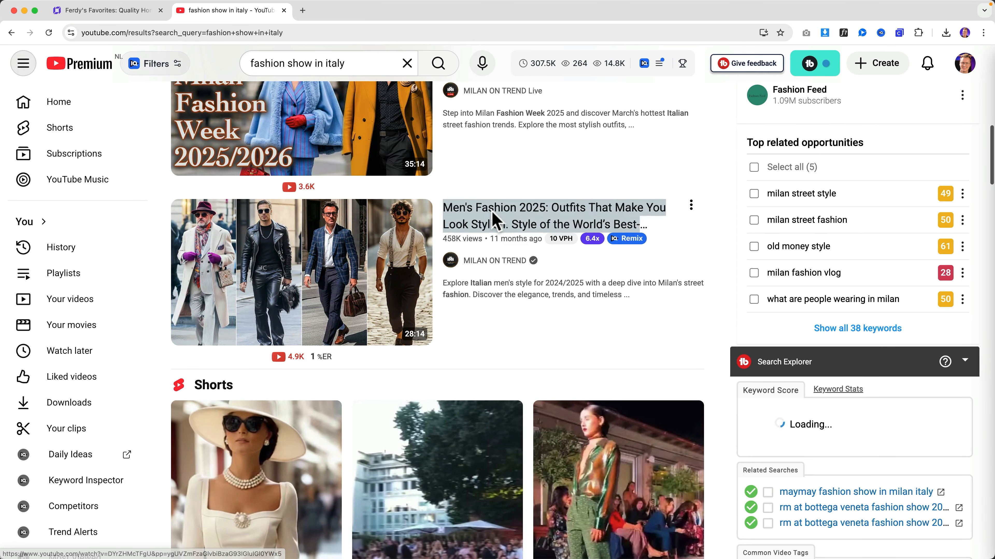
{"action": "left_click", "coordinate": [533, 268]}
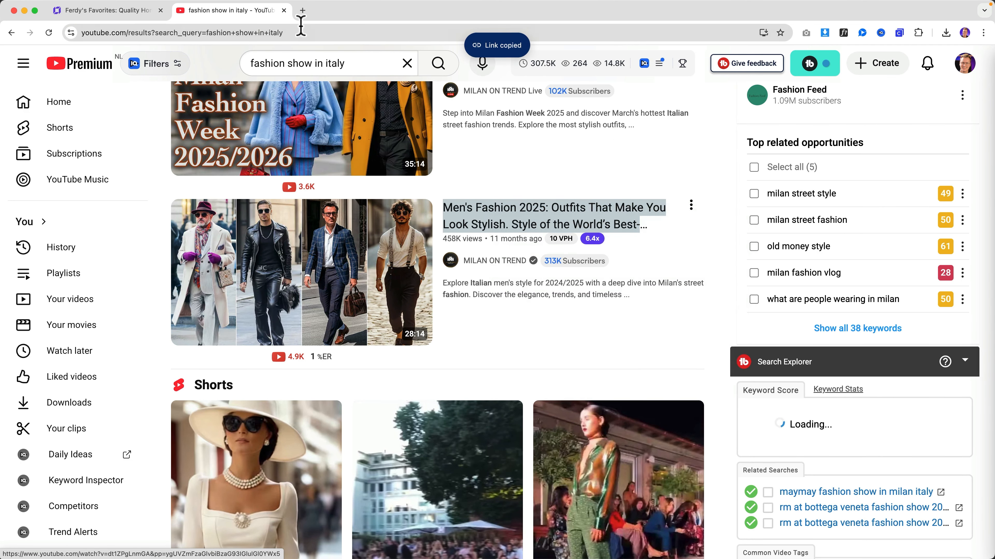
{"action": "left_click", "coordinate": [284, 10]}
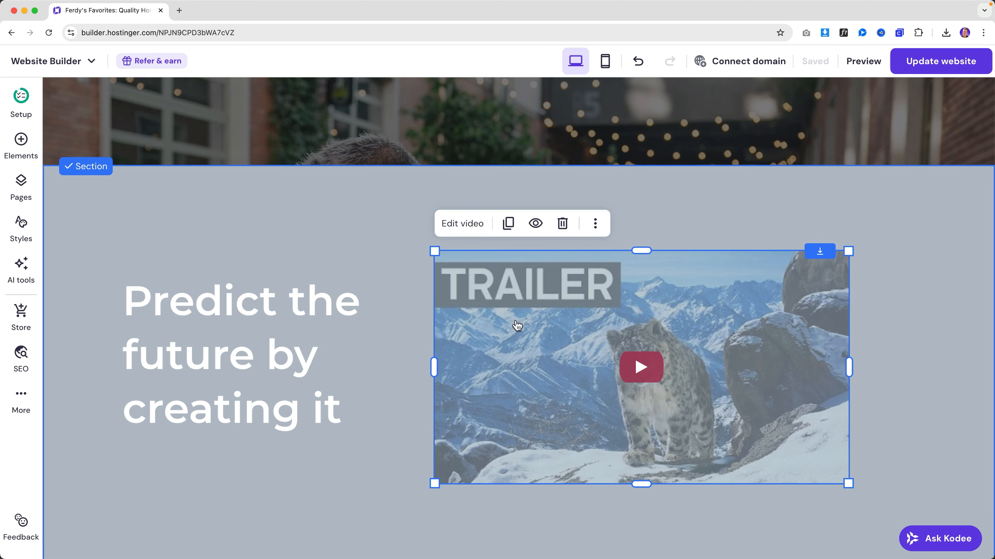
- Replace the section video link with the copied men's fashion YouTube URL and update the website
{"action": "left_click", "coordinate": [463, 226]}
{"action": "triple_click", "coordinate": [792, 205]}
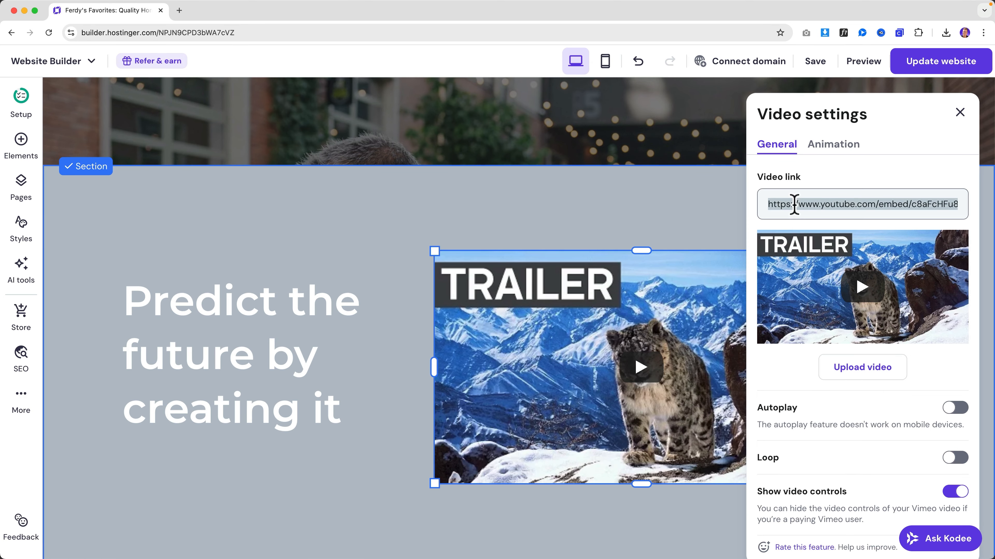
{"action": "key", "text": "super+v"}
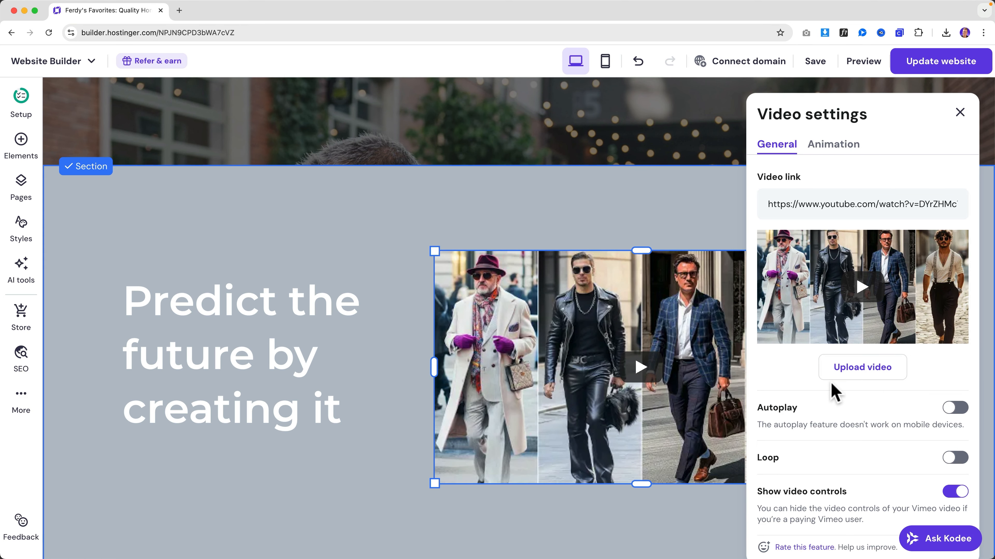
{"action": "scroll", "coordinate": [901, 465], "scroll_direction": "down", "scroll_amount": 1}
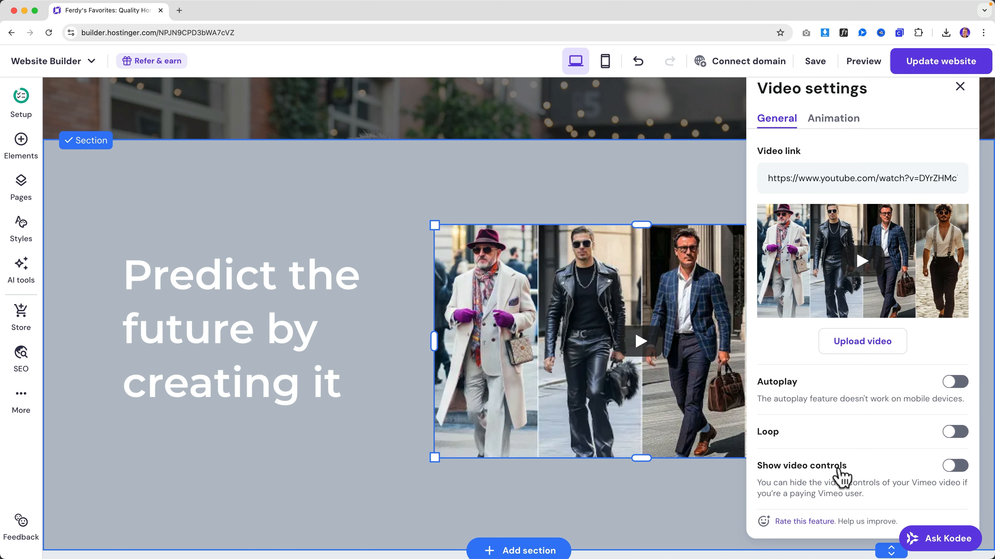
{"action": "left_click", "coordinate": [691, 222]}
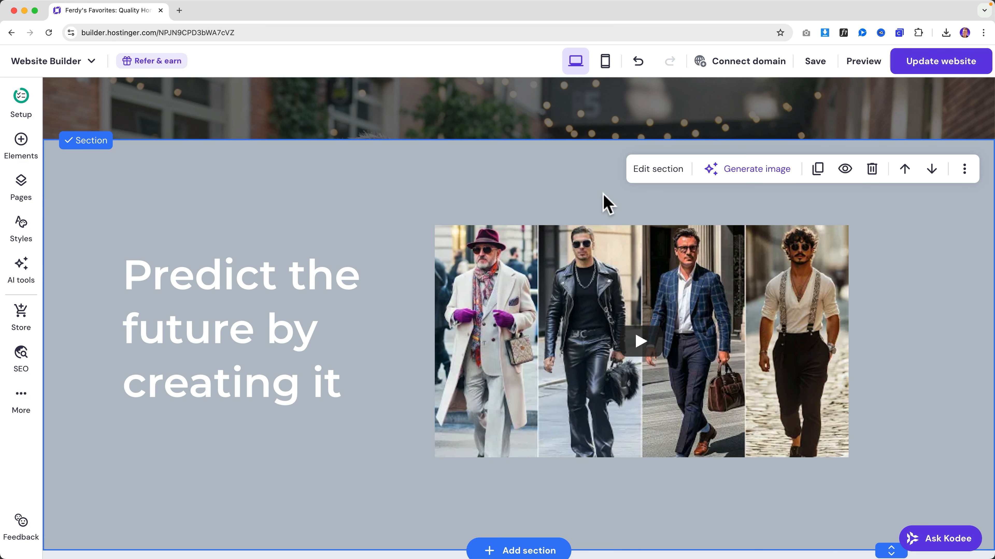
{"action": "left_click", "coordinate": [928, 60]}
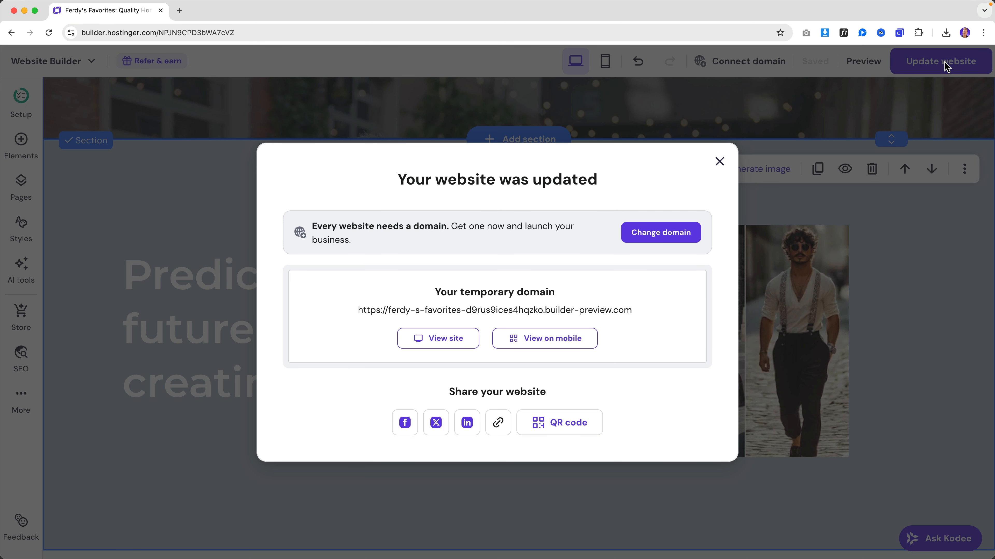
- Play and pause the embedded video on the live site, then return to the editor
{"action": "left_click", "coordinate": [458, 338]}
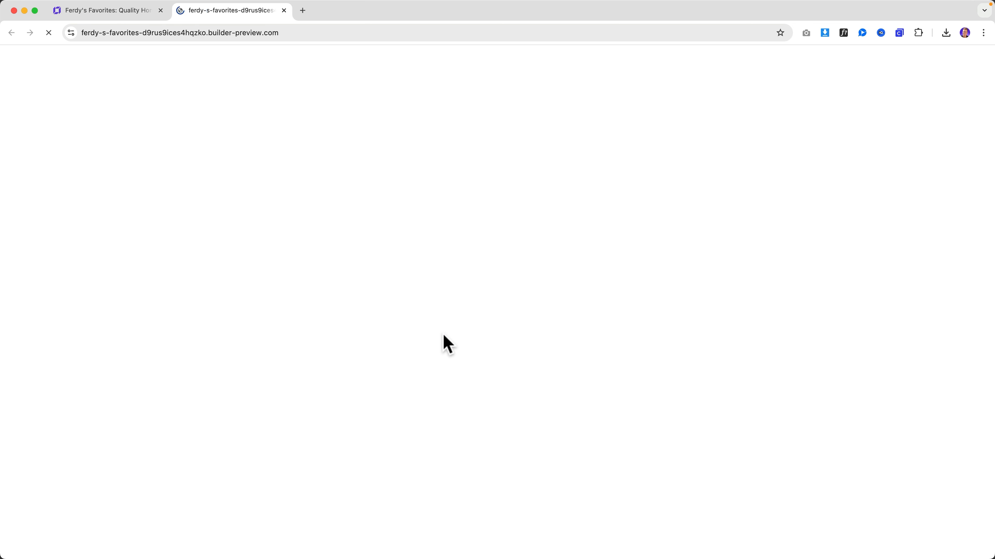
{"action": "scroll", "coordinate": [446, 340], "scroll_direction": "down", "scroll_amount": 9}
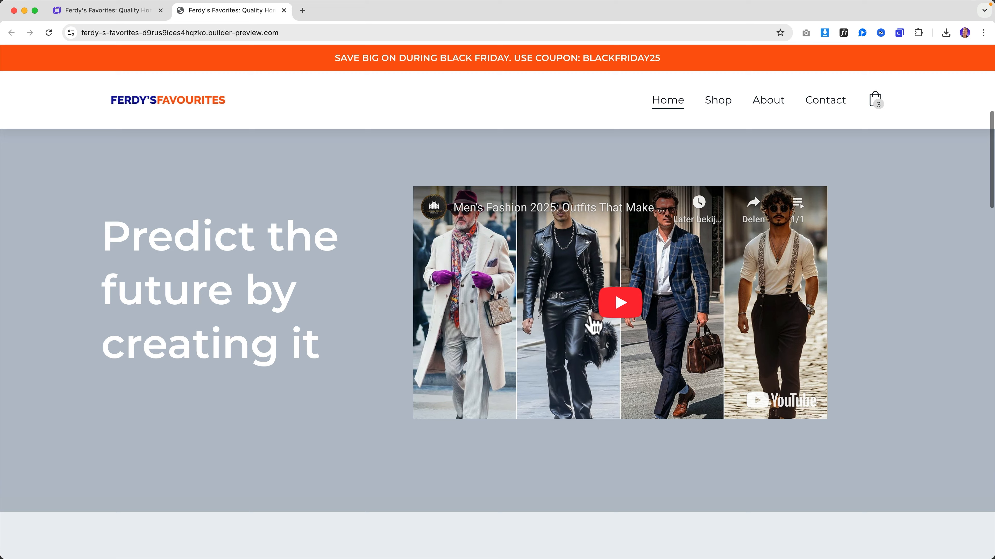
{"action": "left_click", "coordinate": [609, 317]}
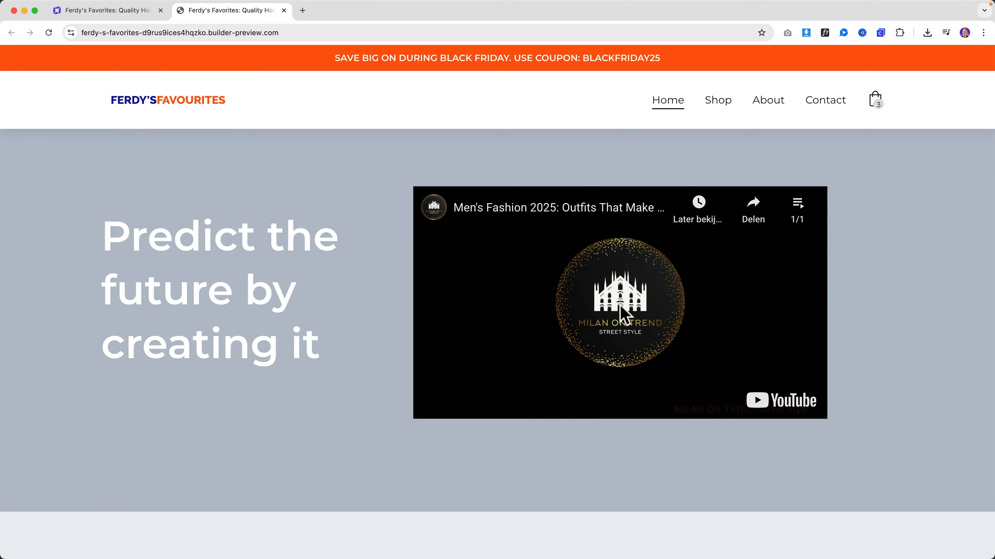
{"action": "left_click", "coordinate": [603, 313]}
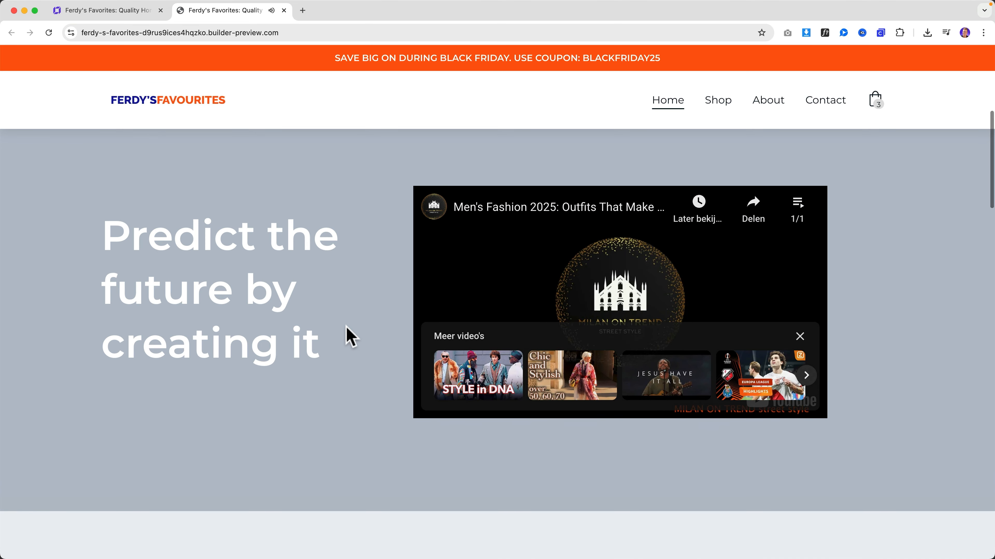
{"action": "scroll", "coordinate": [349, 333], "scroll_direction": "up", "scroll_amount": 1}
{"action": "left_click", "coordinate": [119, 11]}
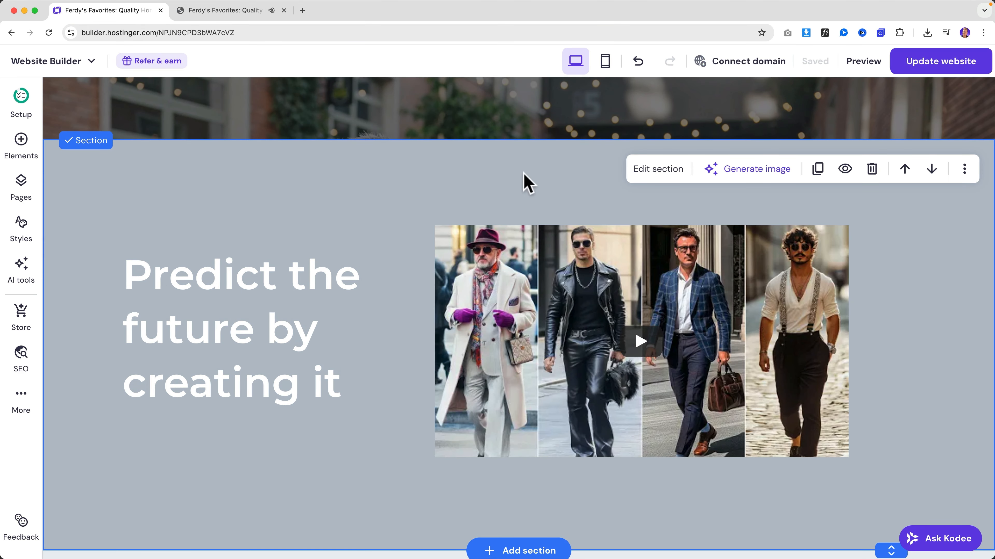
- Delete the 'Predict the future by creating it' headline
{"action": "left_click", "coordinate": [24, 151]}
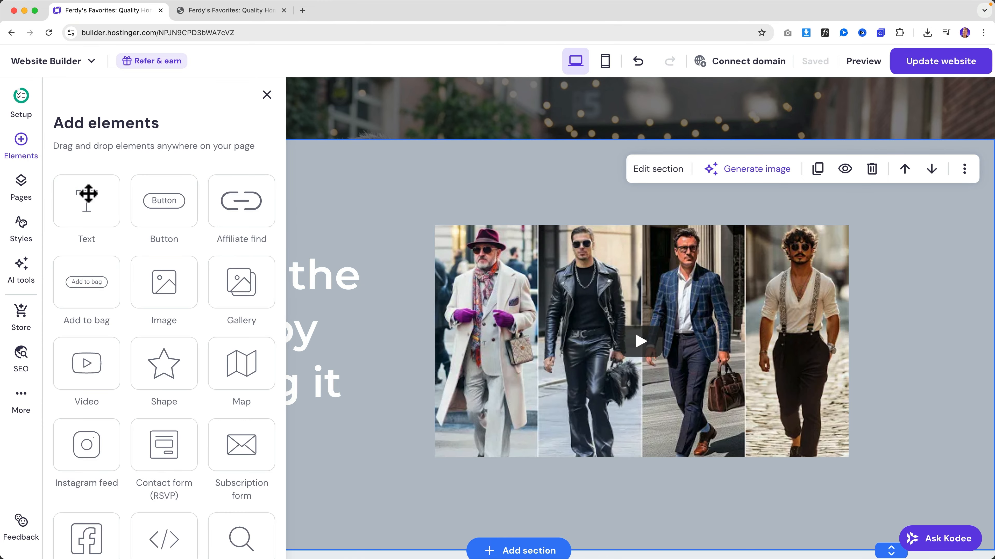
{"action": "scroll", "coordinate": [147, 292], "scroll_direction": "down", "scroll_amount": 1}
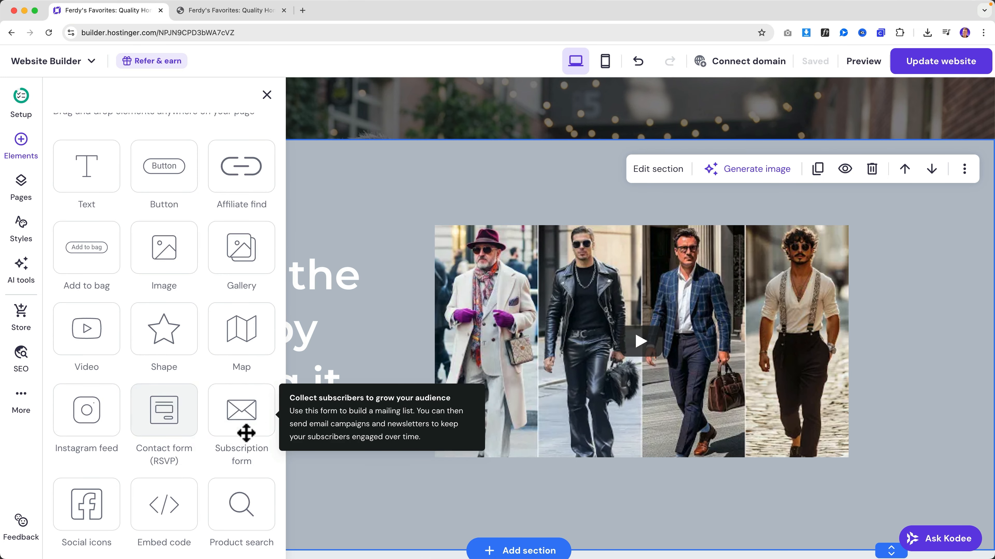
{"action": "left_click", "coordinate": [359, 310]}
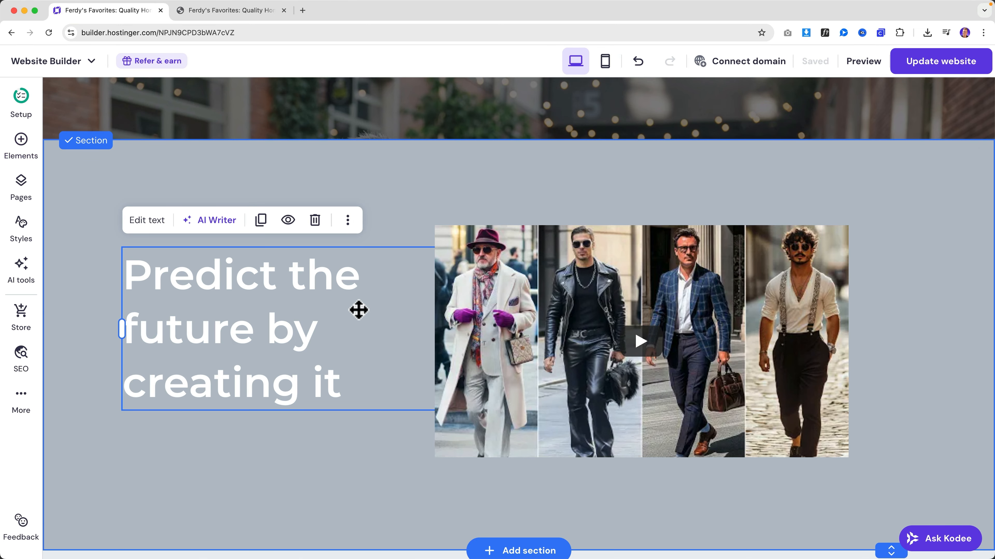
{"action": "key", "text": "Delete"}
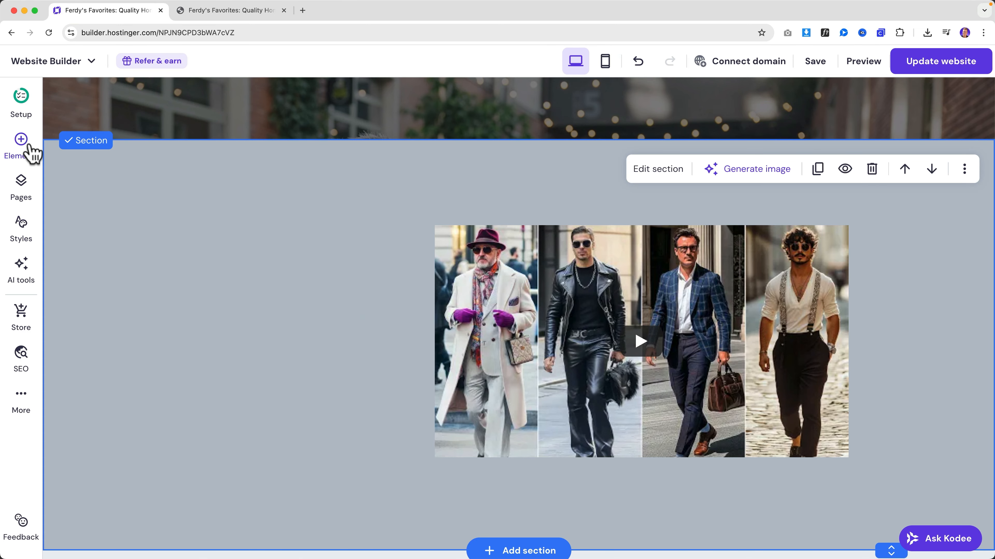
- Add a Contact form from Elements and place it left of the video
{"action": "left_click", "coordinate": [32, 153]}
{"action": "scroll", "coordinate": [184, 437], "scroll_direction": "down", "scroll_amount": 1}
{"action": "left_click_drag", "start_coordinate": [177, 422], "coordinate": [333, 329]}
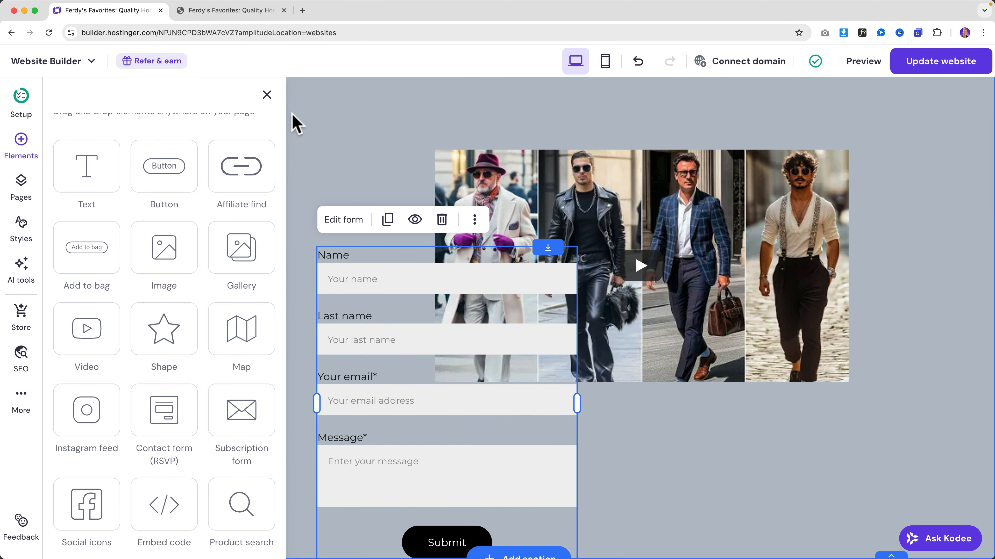
{"action": "left_click", "coordinate": [267, 95]}
{"action": "left_click_drag", "start_coordinate": [378, 269], "coordinate": [219, 158]}
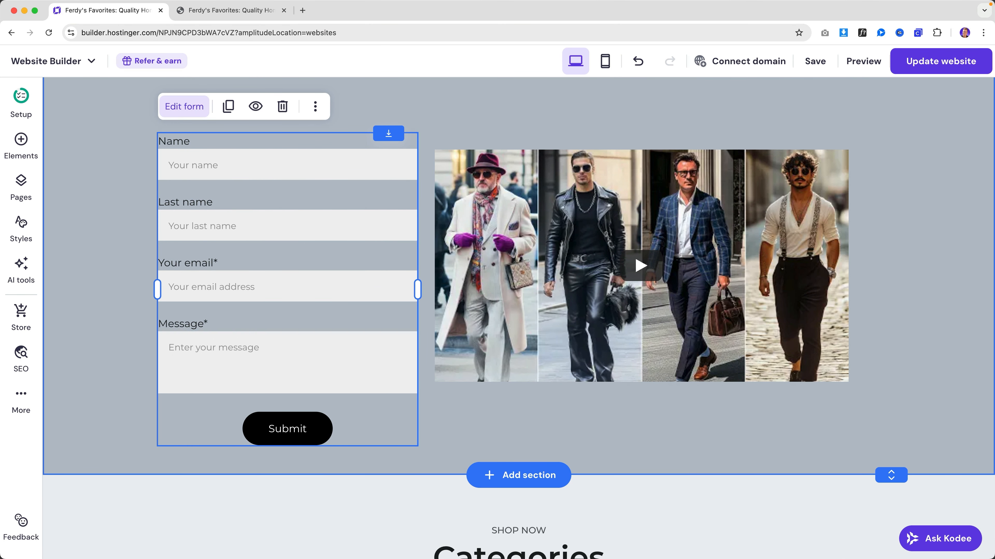
- Review the contact form's notification e-mail and its list of fields
{"action": "left_click", "coordinate": [185, 107]}
{"action": "scroll", "coordinate": [528, 378], "scroll_direction": "down", "scroll_amount": 5}
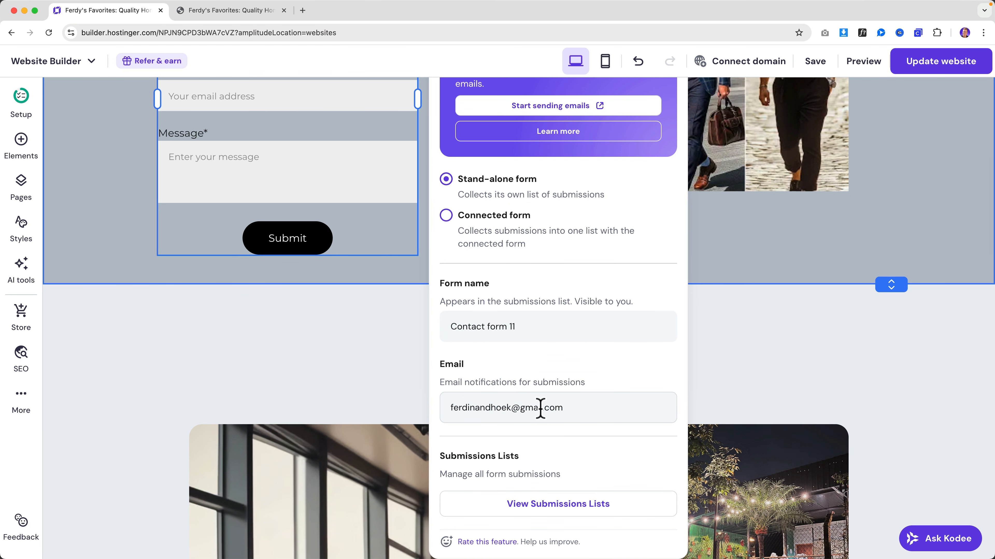
{"action": "left_click_drag", "start_coordinate": [572, 409], "coordinate": [484, 406]}
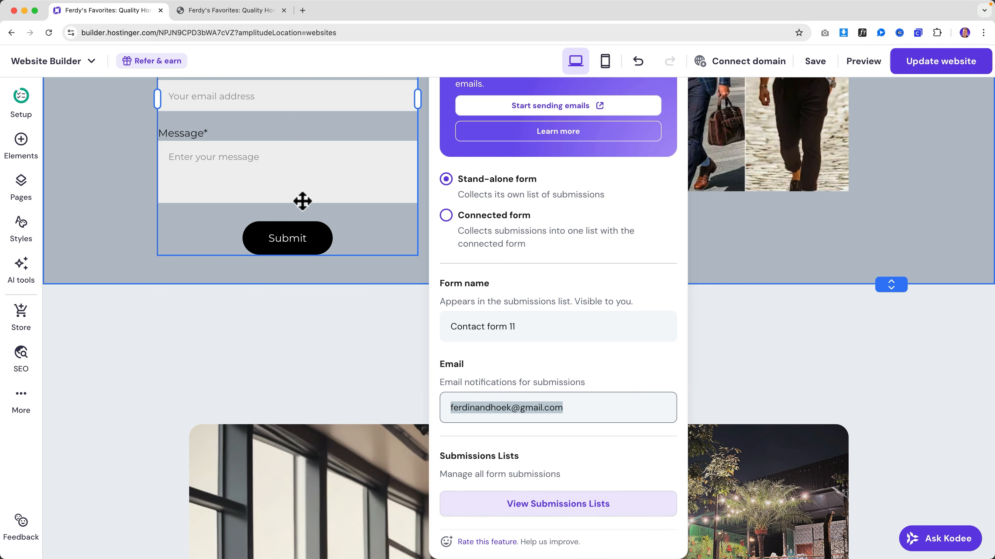
{"action": "scroll", "coordinate": [524, 360], "scroll_direction": "up", "scroll_amount": 3}
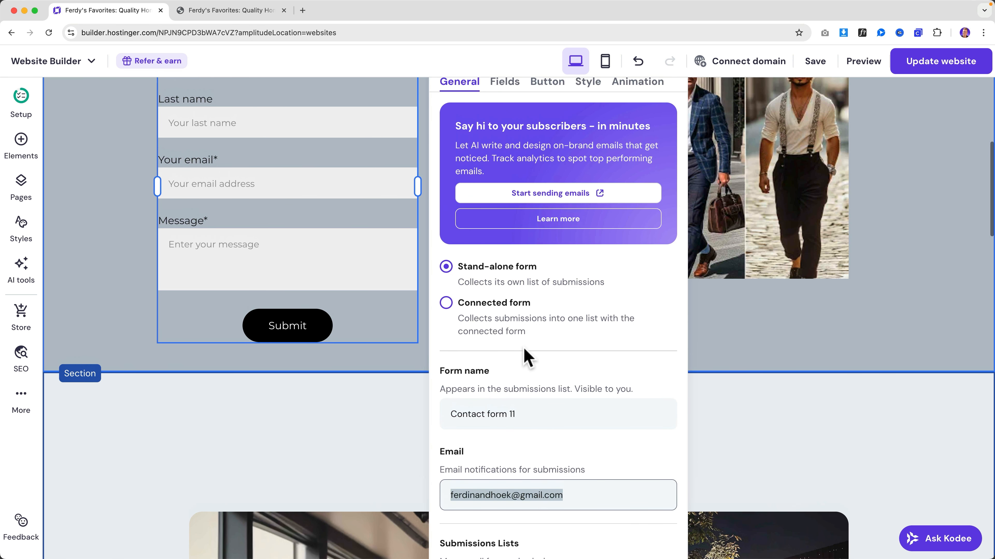
{"action": "scroll", "coordinate": [524, 350], "scroll_direction": "up", "scroll_amount": 3}
{"action": "left_click", "coordinate": [505, 180]}
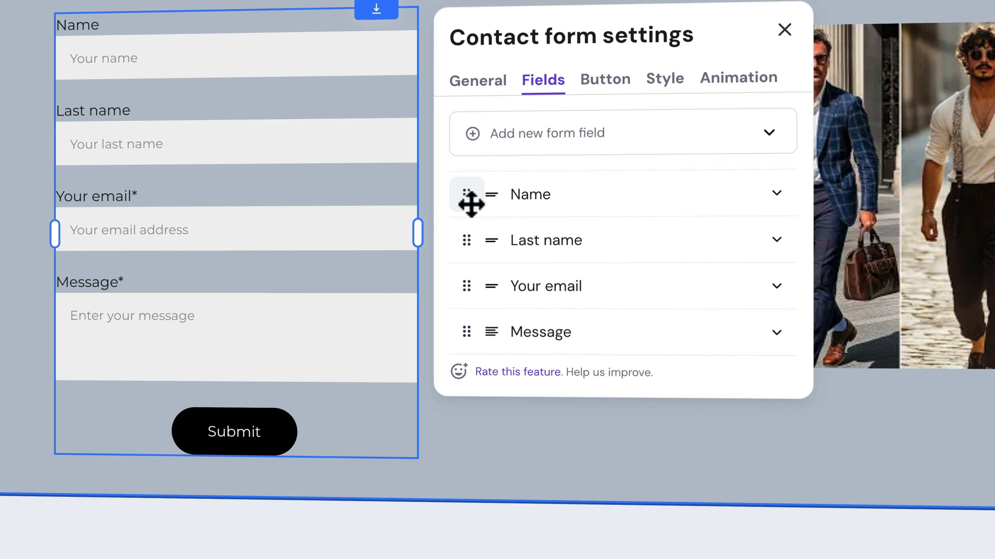
{"action": "left_click", "coordinate": [477, 133]}
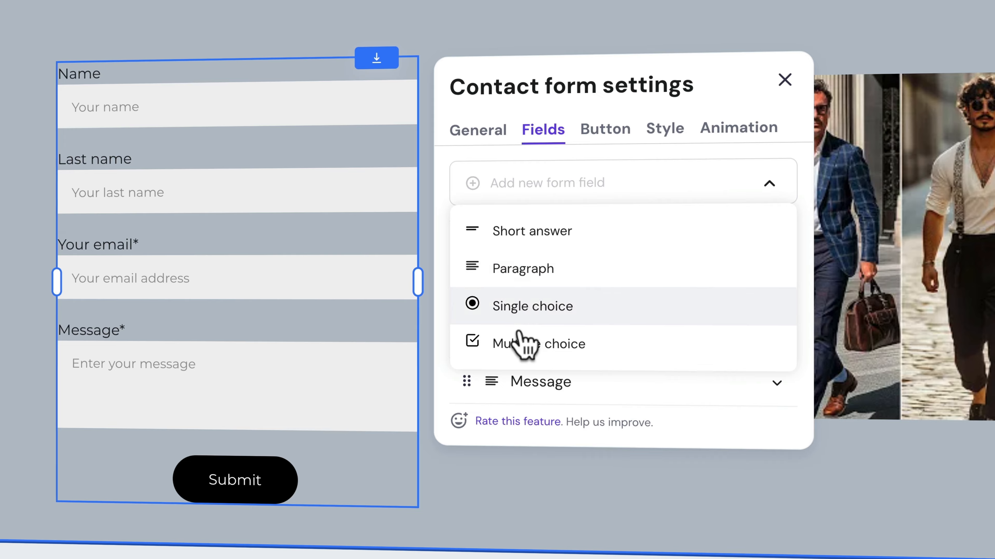
- Centre the contact form's Submit button
{"action": "left_click", "coordinate": [604, 135]}
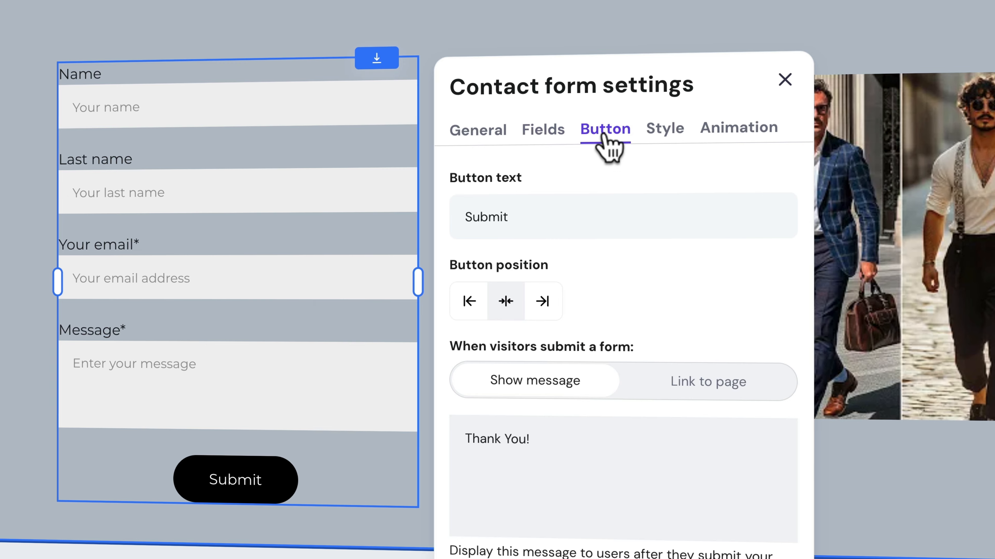
{"action": "left_click", "coordinate": [541, 301]}
{"action": "left_click", "coordinate": [489, 304]}
{"action": "left_click", "coordinate": [506, 301]}
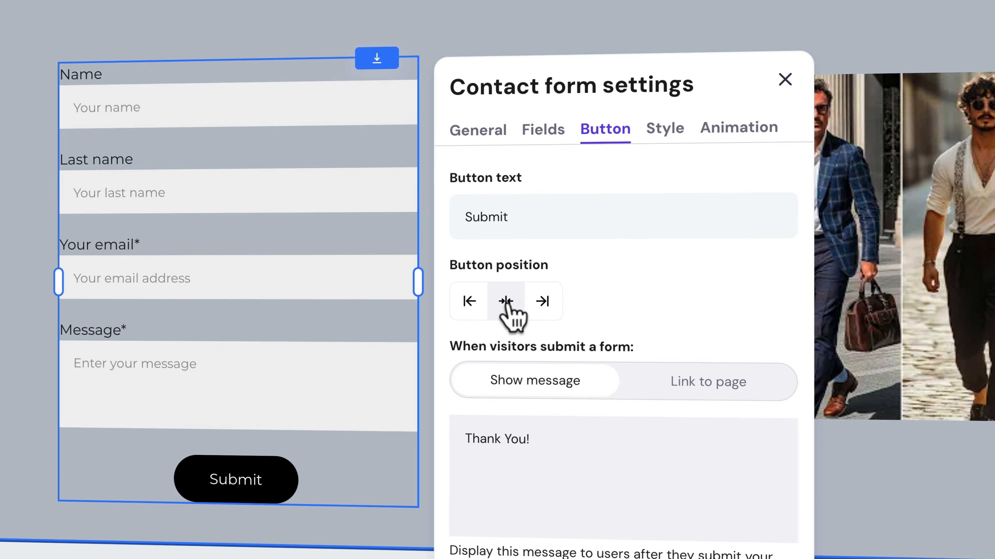
- Make the form show the message 'Thank You! We will be in touch.' after submission
{"action": "left_click", "coordinate": [709, 386]}
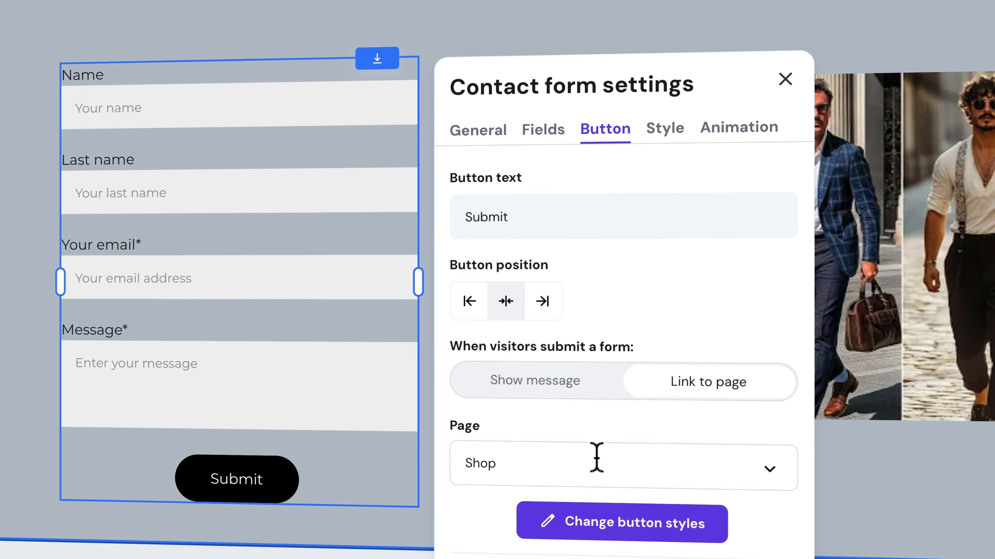
{"action": "left_click", "coordinate": [560, 470]}
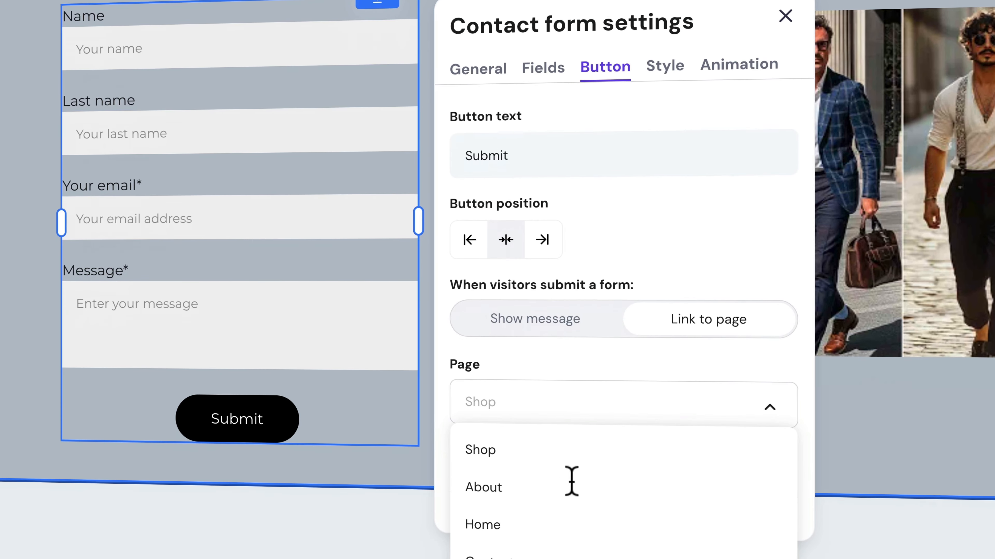
{"action": "left_click", "coordinate": [542, 361]}
{"action": "left_click", "coordinate": [540, 333]}
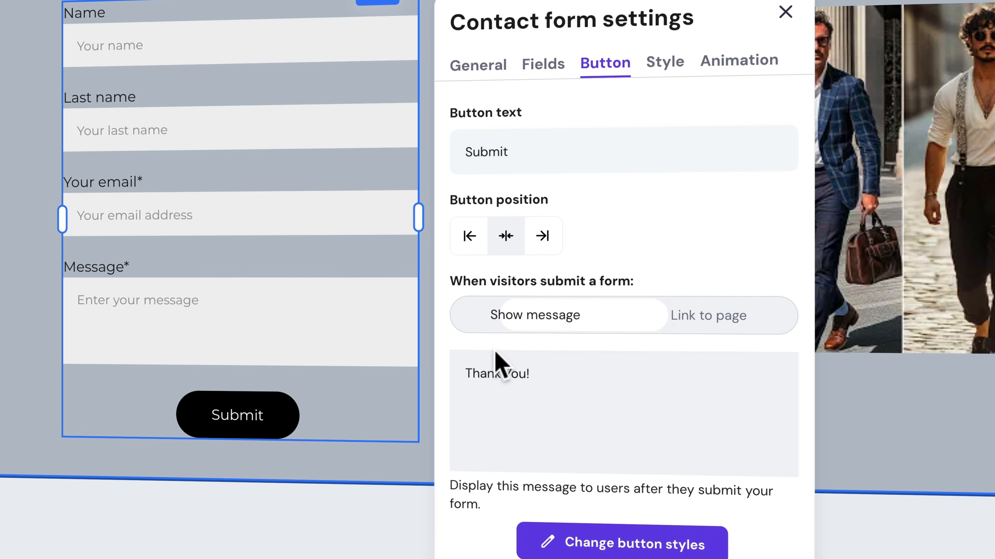
{"action": "triple_click", "coordinate": [477, 375]}
{"action": "left_click", "coordinate": [557, 377]}
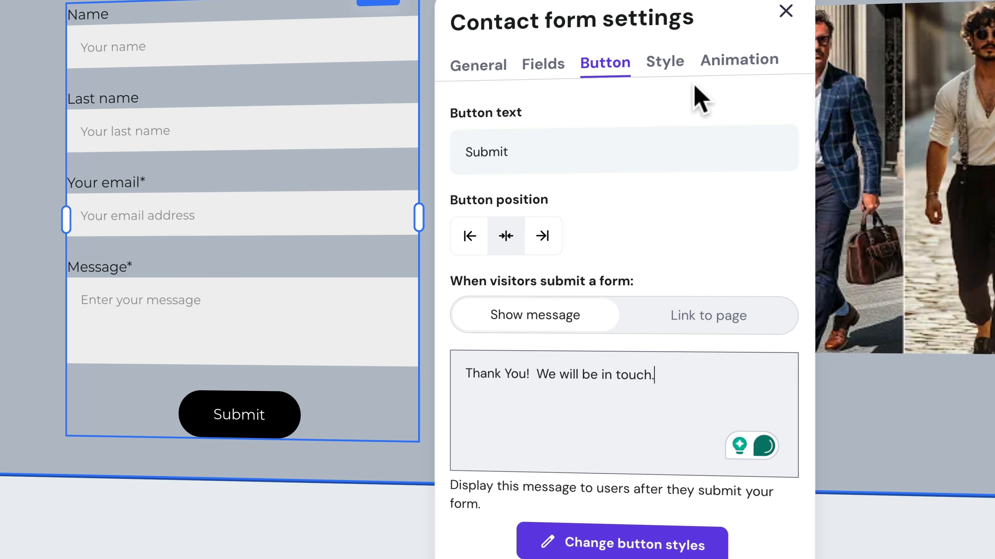
{"action": "left_click", "coordinate": [667, 67]}
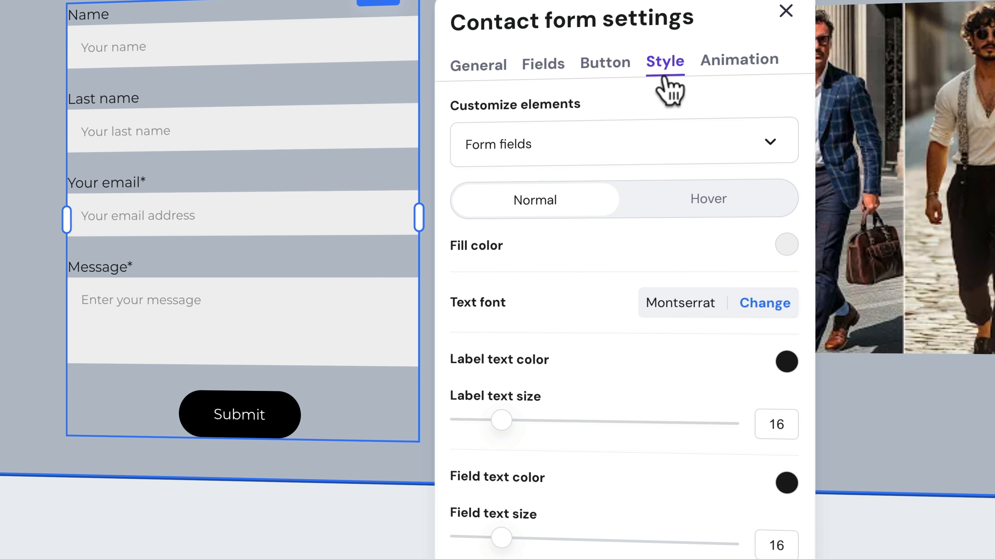
- Round the contact form fields' corners to a 21 px radius
{"action": "left_click", "coordinate": [531, 147]}
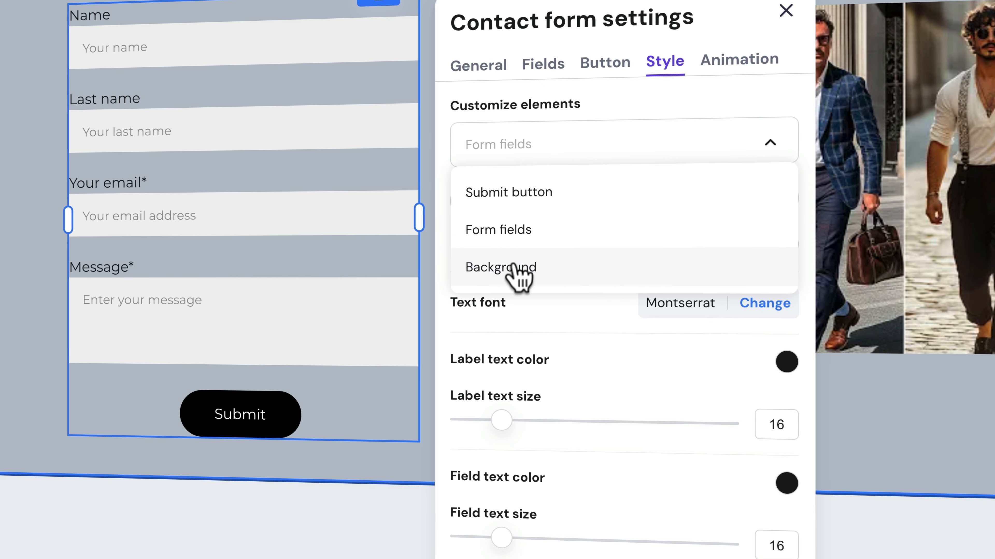
{"action": "left_click", "coordinate": [598, 358]}
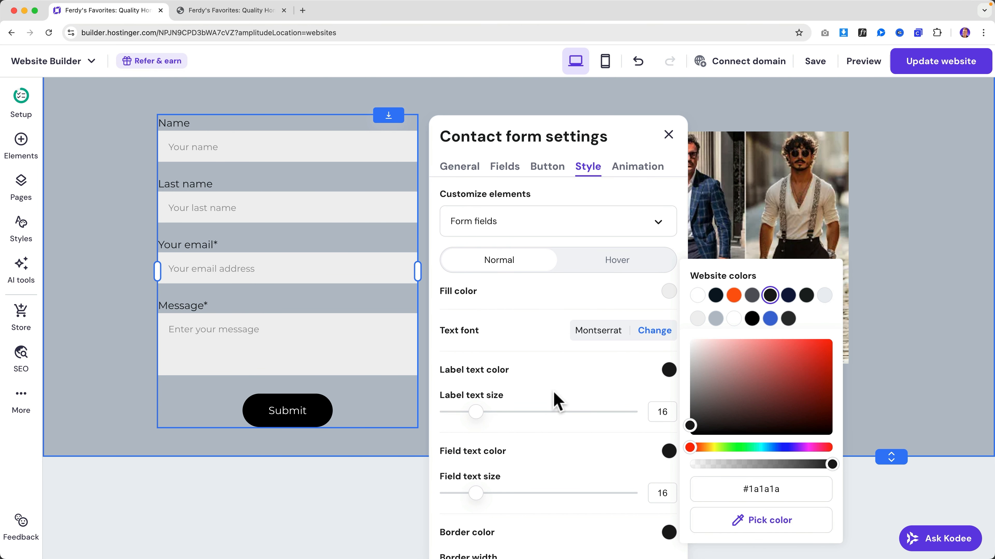
{"action": "scroll", "coordinate": [556, 402], "scroll_direction": "down", "scroll_amount": 5}
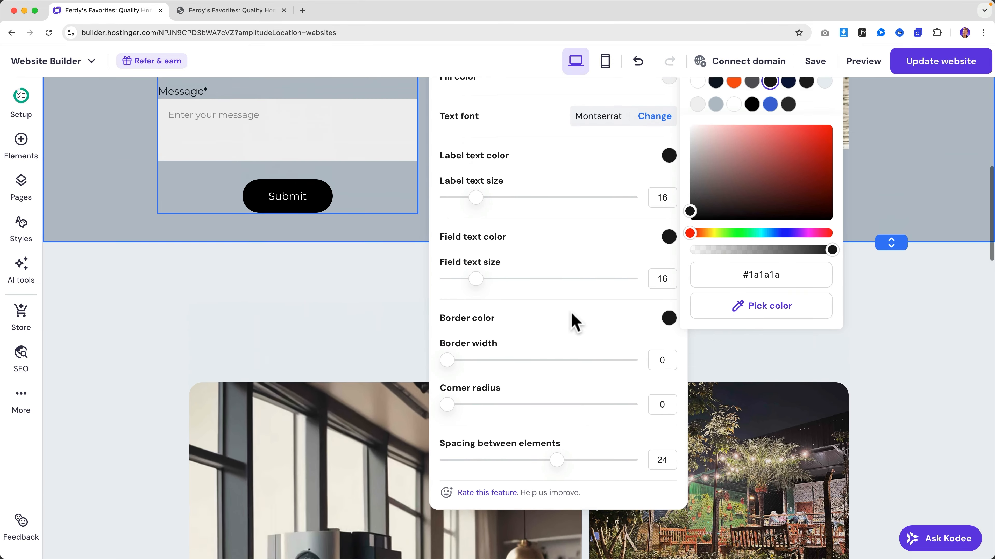
{"action": "scroll", "coordinate": [572, 316], "scroll_direction": "up", "scroll_amount": 6}
{"action": "scroll", "coordinate": [572, 317], "scroll_direction": "down", "scroll_amount": 7}
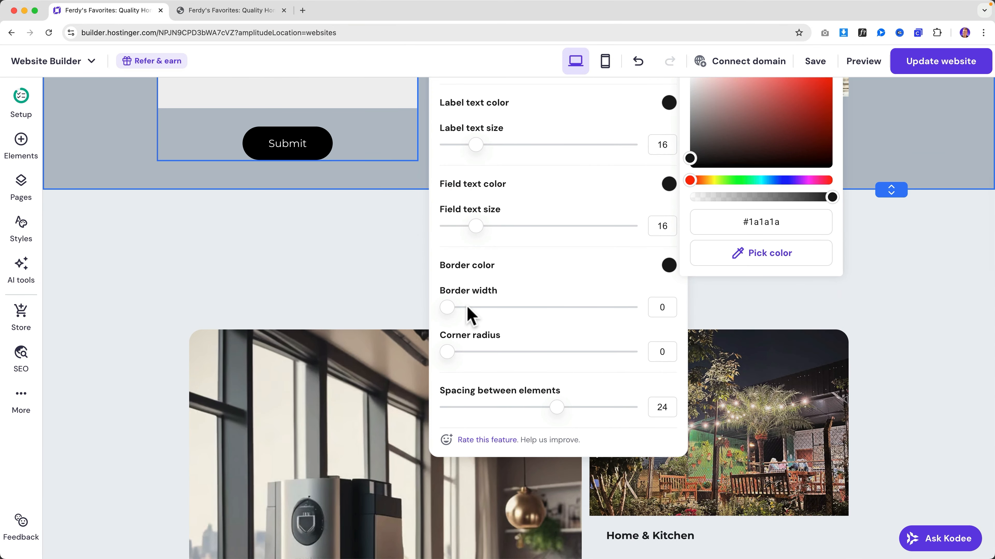
{"action": "scroll", "coordinate": [450, 304], "scroll_direction": "up", "scroll_amount": 2}
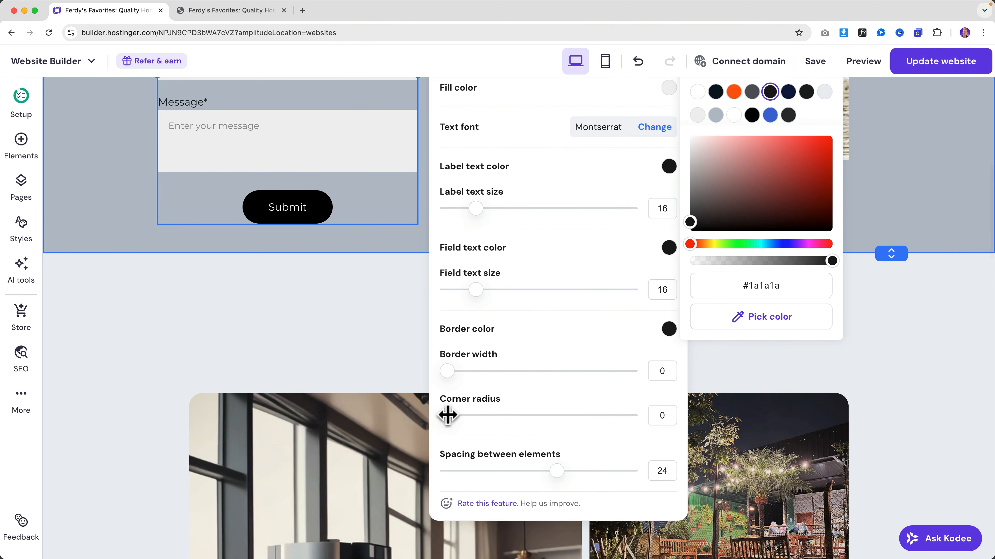
{"action": "left_click_drag", "start_coordinate": [447, 415], "coordinate": [485, 415]}
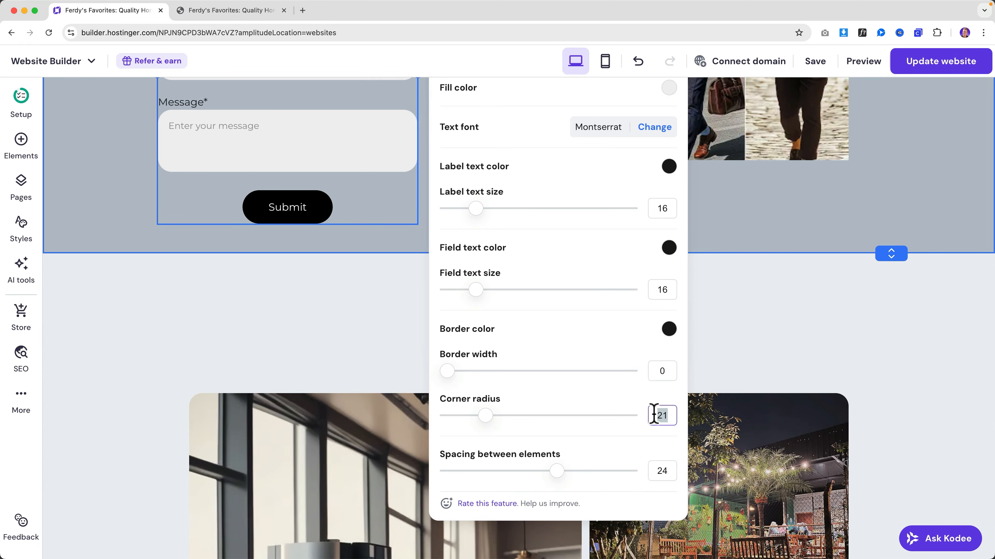
- Close the form style settings and publish the updated website
{"action": "scroll", "coordinate": [575, 337], "scroll_direction": "up", "scroll_amount": 7}
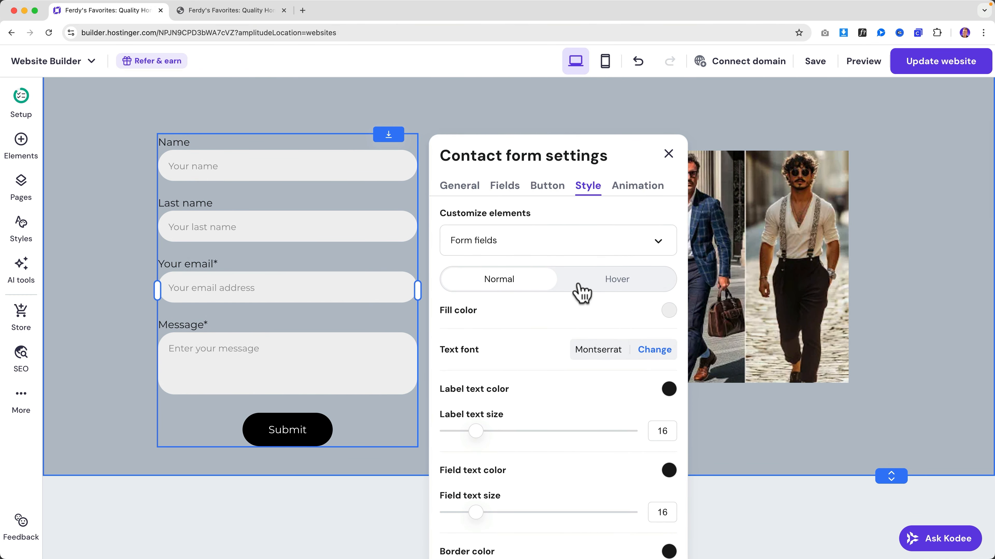
{"action": "scroll", "coordinate": [581, 292], "scroll_direction": "down", "scroll_amount": 1}
{"action": "scroll", "coordinate": [579, 294], "scroll_direction": "up", "scroll_amount": 1}
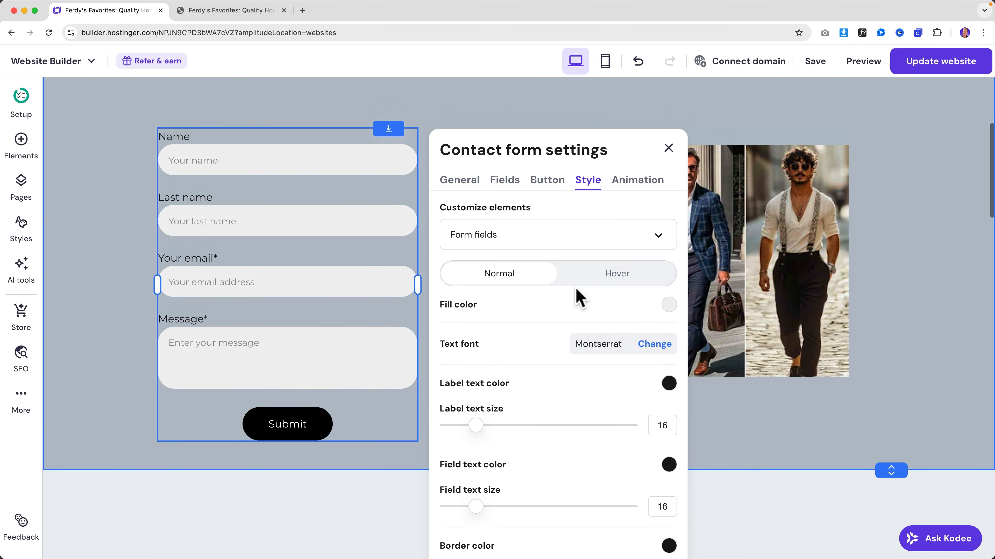
{"action": "left_click", "coordinate": [668, 148]}
{"action": "left_click", "coordinate": [934, 63]}
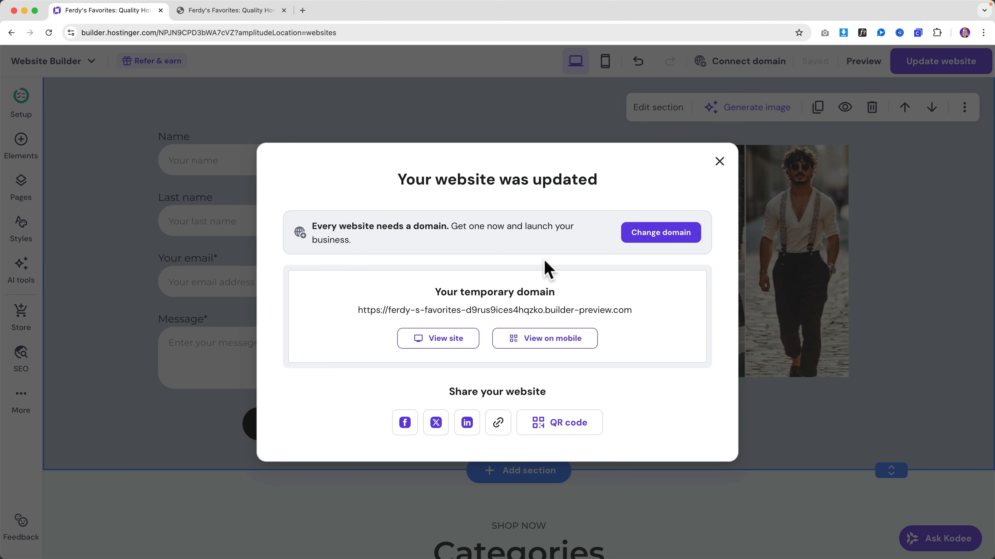
{"action": "left_click", "coordinate": [445, 339]}
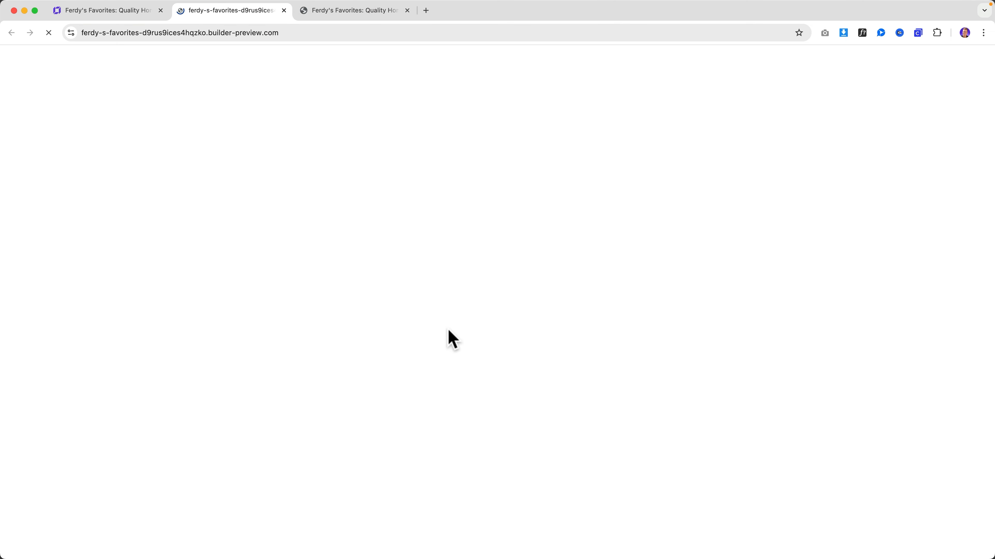
{"action": "left_click", "coordinate": [407, 10]}
{"action": "scroll", "coordinate": [377, 191], "scroll_direction": "down", "scroll_amount": 10}
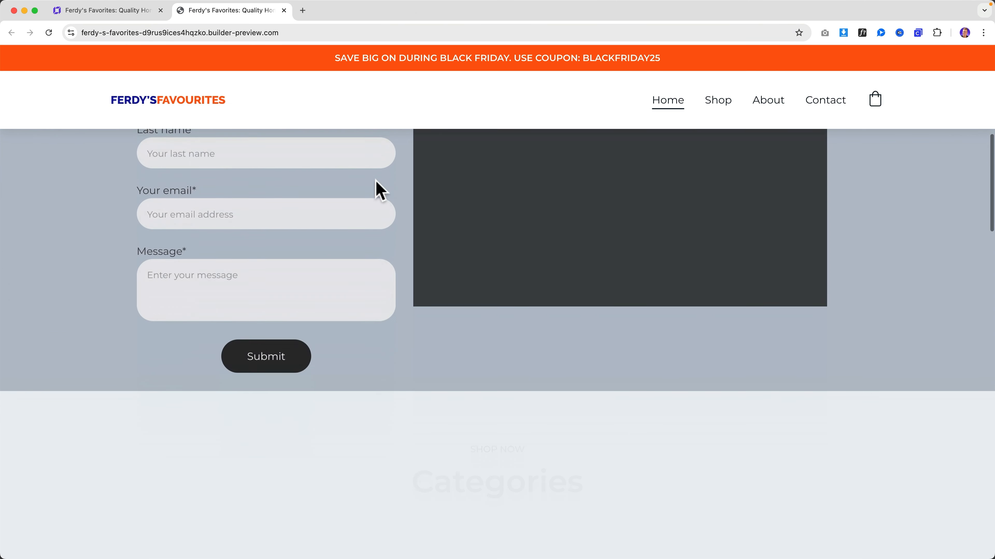
{"action": "scroll", "coordinate": [377, 179], "scroll_direction": "up", "scroll_amount": 4}
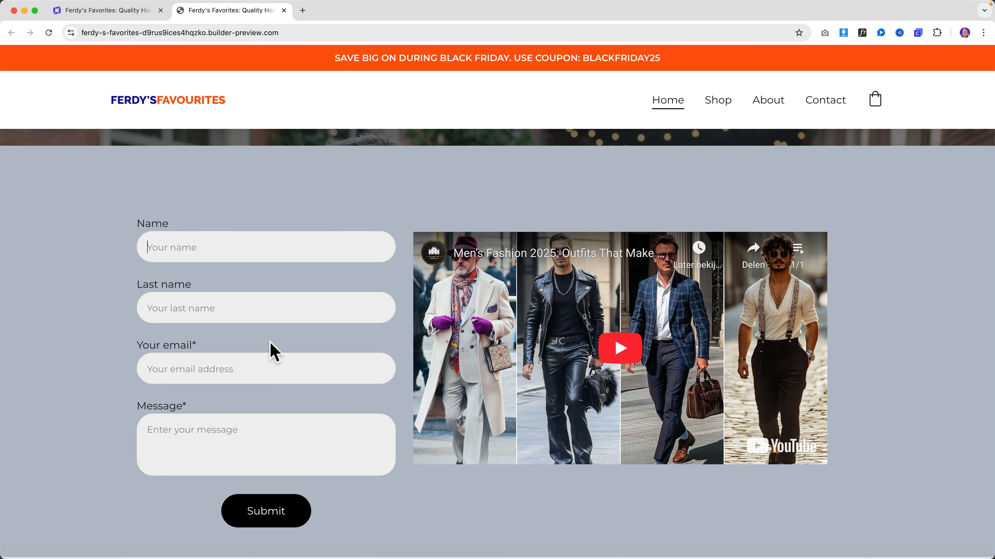
{"action": "left_click", "coordinate": [129, 11]}
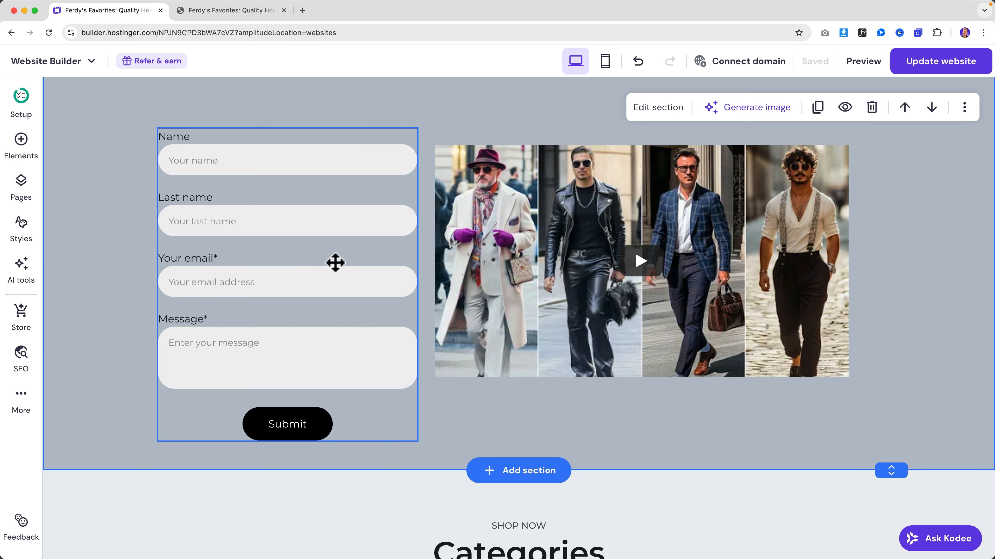
{"action": "left_click", "coordinate": [329, 240]}
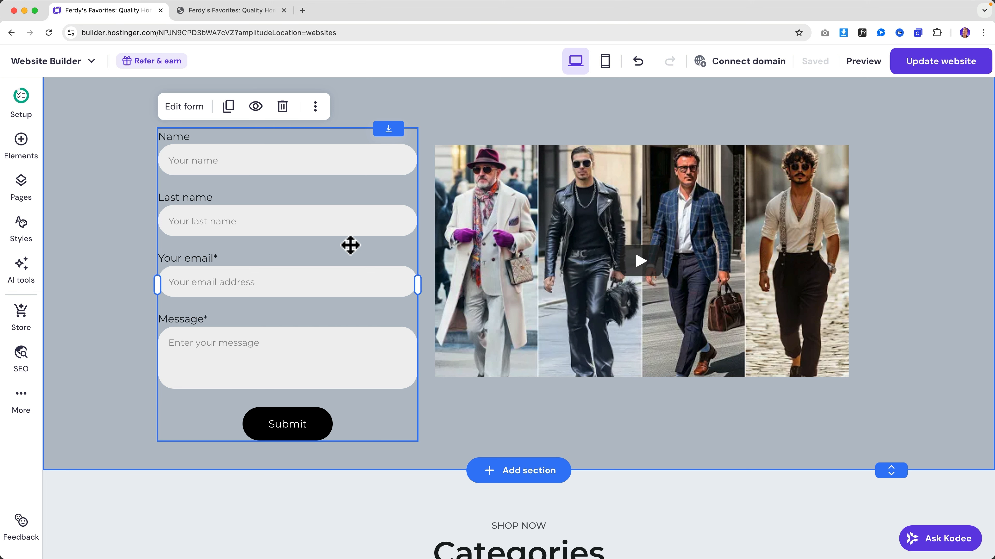
{"action": "key", "text": "ctrl+z"}
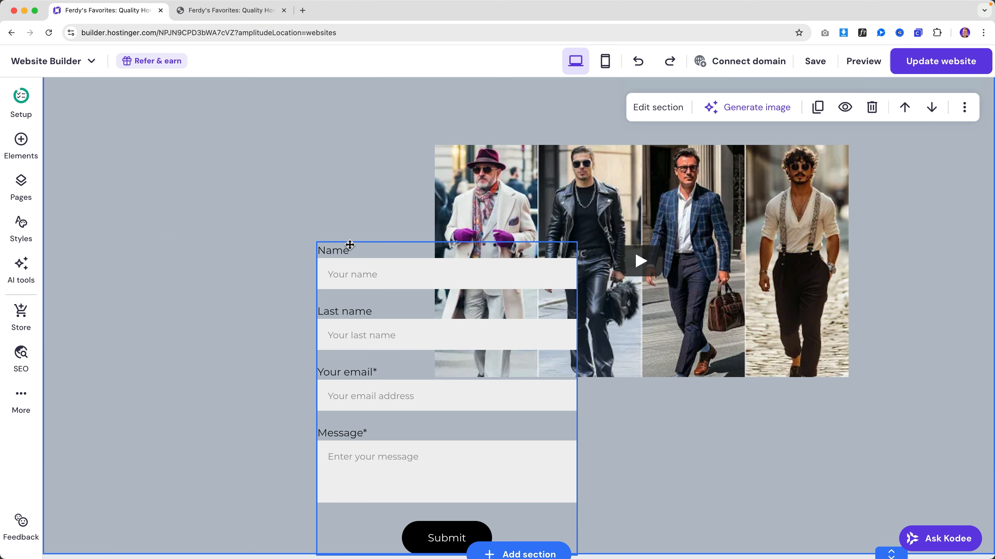
{"action": "key", "text": "ctrl+shift+z"}
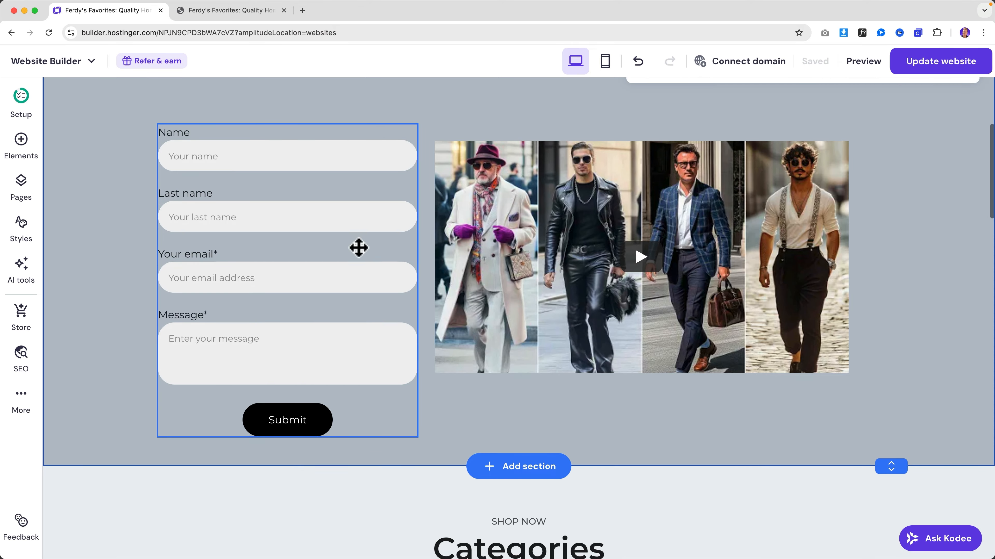
{"action": "scroll", "coordinate": [357, 247], "scroll_direction": "down", "scroll_amount": 10}
{"action": "scroll", "coordinate": [362, 249], "scroll_direction": "down", "scroll_amount": 10}
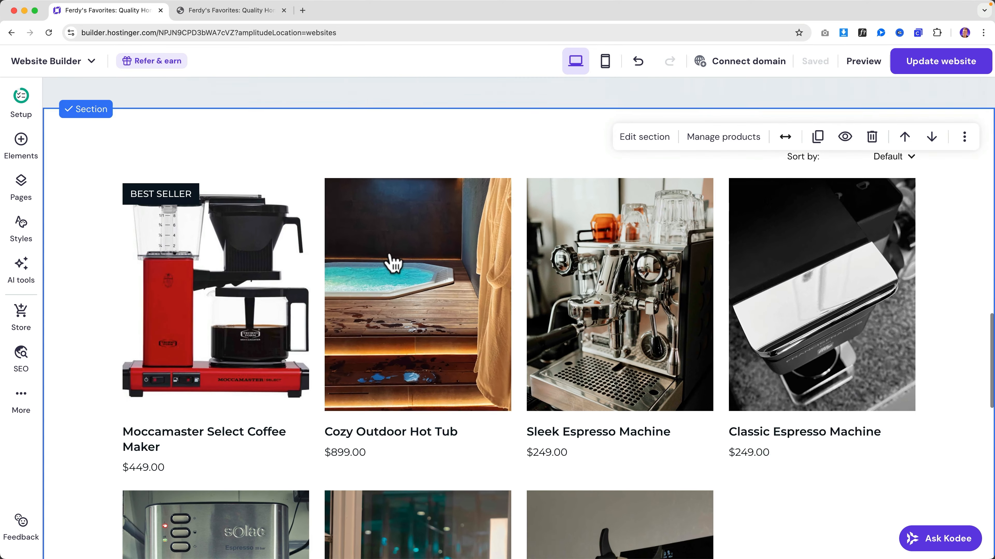
{"action": "scroll", "coordinate": [505, 289], "scroll_direction": "up", "scroll_amount": 20}
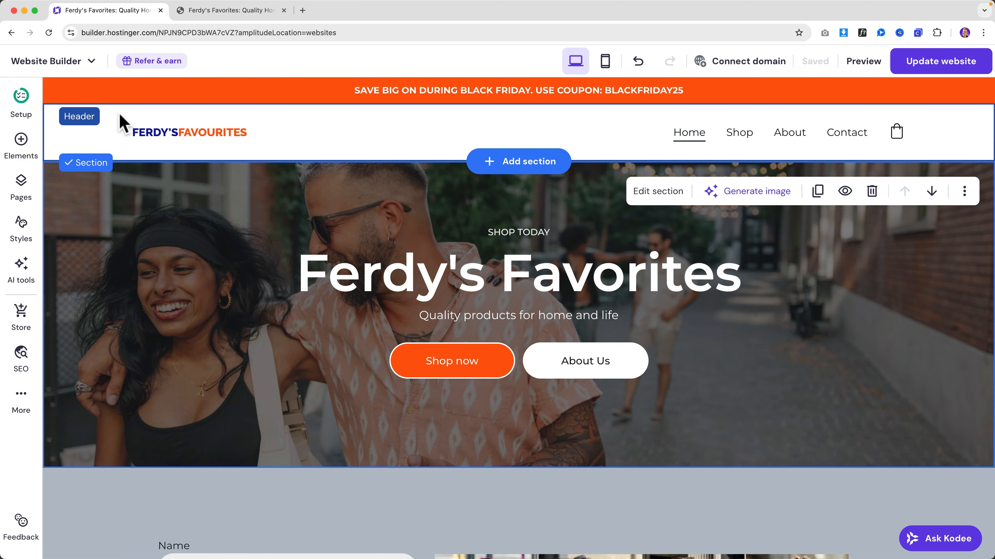
- Open the header settings and check the sticky header in the live preview
{"action": "left_click", "coordinate": [121, 123]}
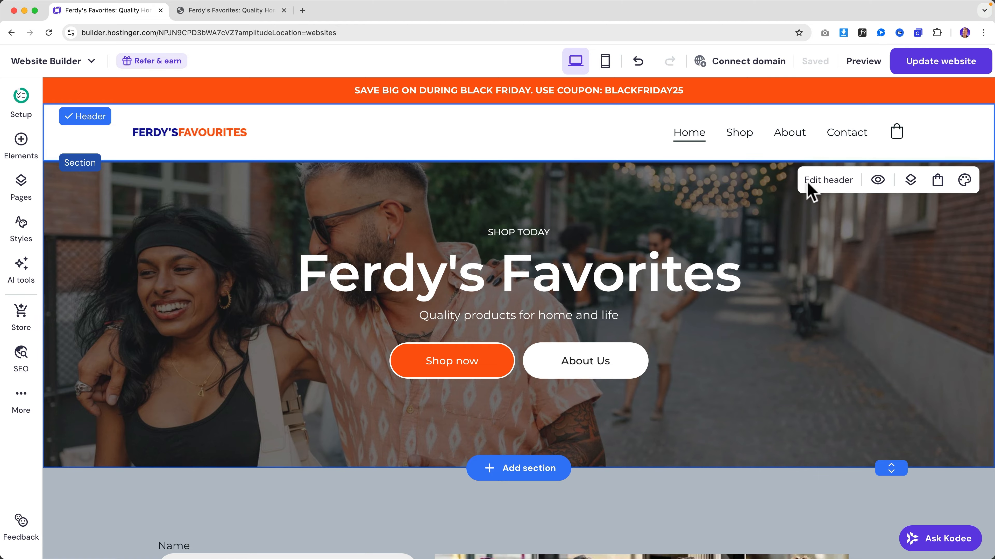
{"action": "left_click", "coordinate": [819, 184]}
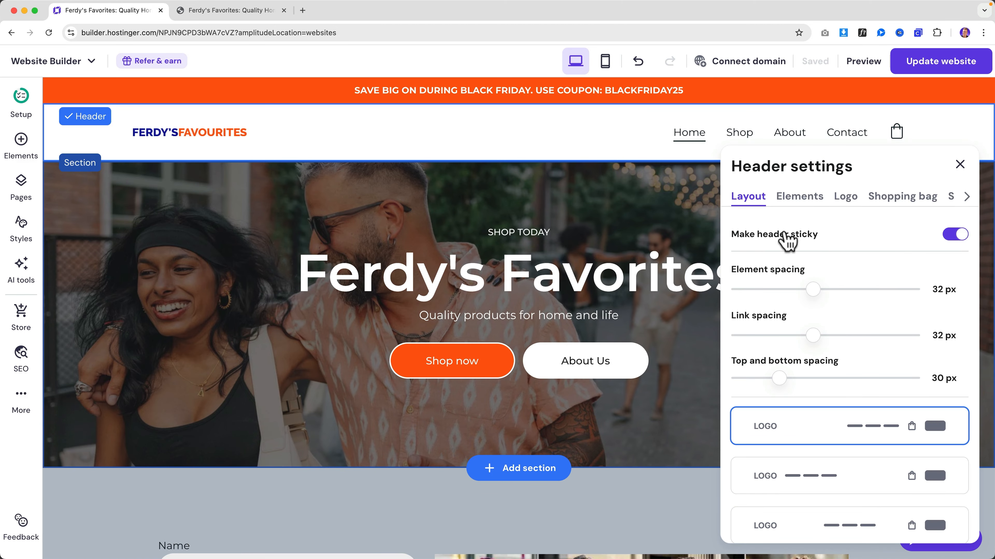
{"action": "scroll", "coordinate": [577, 244], "scroll_direction": "down", "scroll_amount": 5}
{"action": "scroll", "coordinate": [509, 188], "scroll_direction": "up", "scroll_amount": 5}
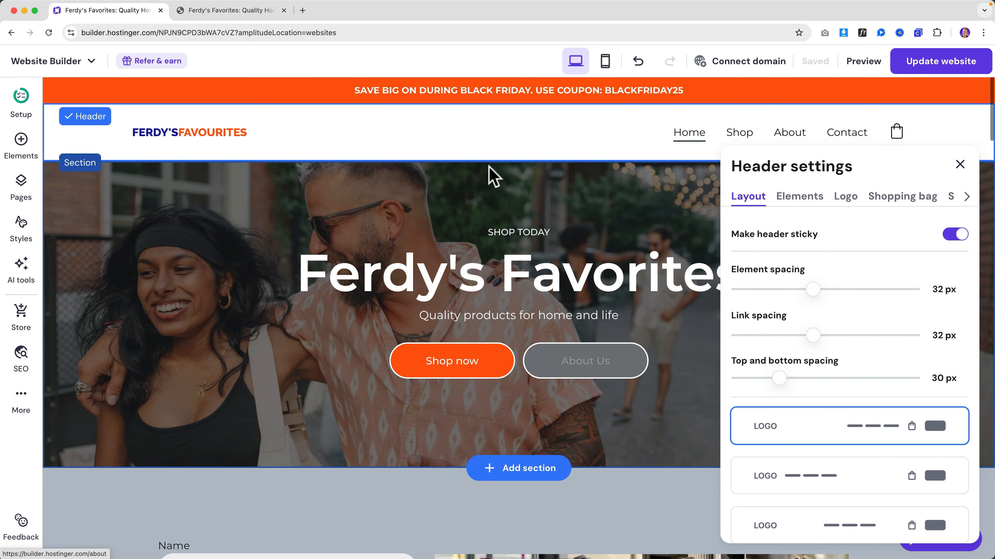
{"action": "left_click", "coordinate": [233, 10]}
{"action": "scroll", "coordinate": [309, 157], "scroll_direction": "down", "scroll_amount": 5}
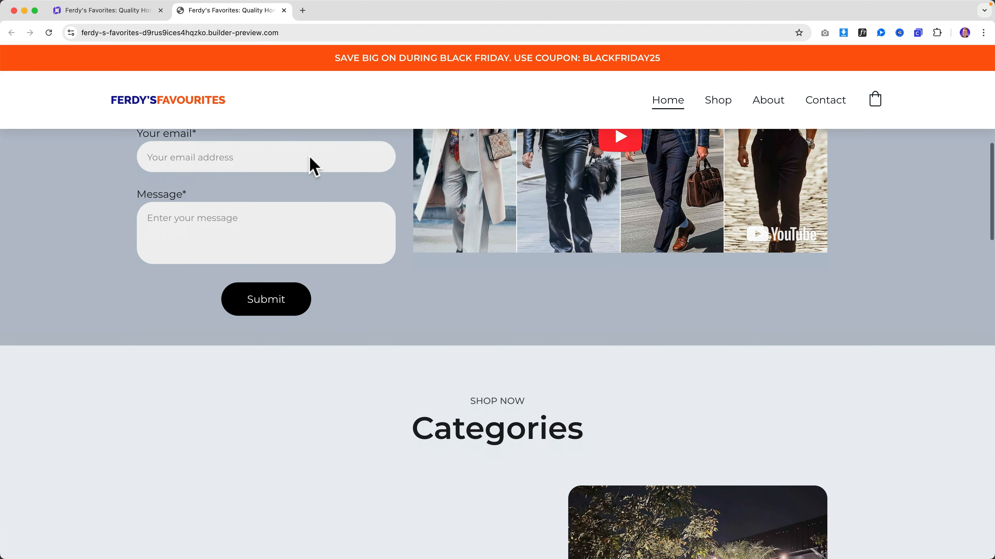
{"action": "scroll", "coordinate": [313, 164], "scroll_direction": "up", "scroll_amount": 5}
{"action": "left_click", "coordinate": [84, 11]}
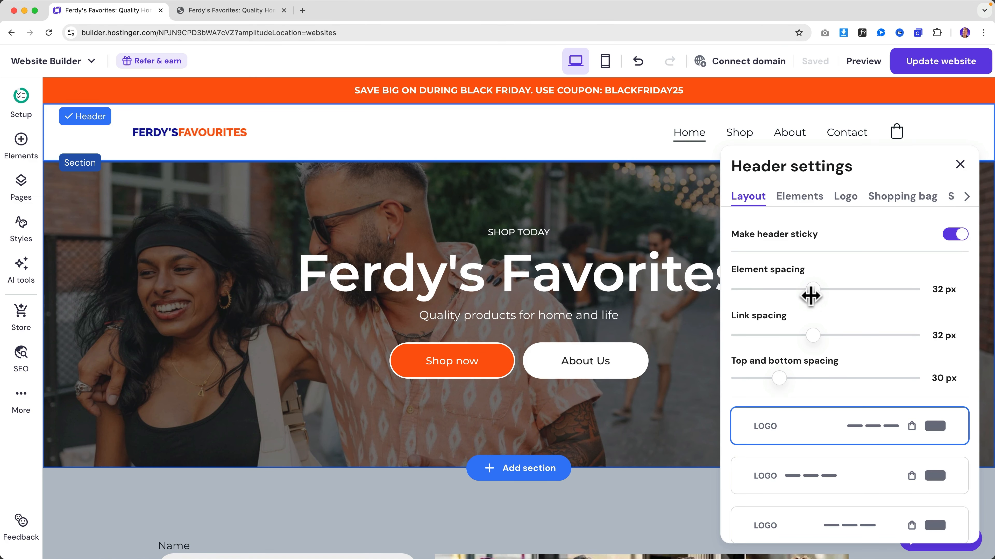
- Set header element spacing 35 px, link spacing 37 px, vertical padding 16 px, with centred links
{"action": "mouse_move", "coordinate": [813, 289]}
{"action": "left_mouse_down"}
{"action": "mouse_move", "coordinate": [788, 288]}
{"action": "mouse_move", "coordinate": [831, 289]}
{"action": "mouse_move", "coordinate": [822, 289]}
{"action": "left_mouse_up"}
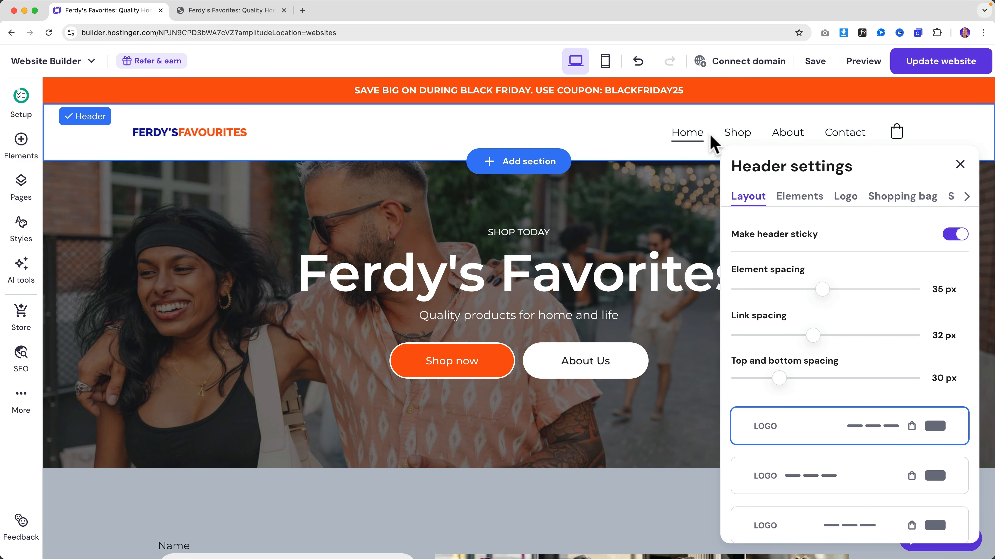
{"action": "mouse_move", "coordinate": [816, 338]}
{"action": "left_mouse_down"}
{"action": "mouse_move", "coordinate": [800, 336]}
{"action": "mouse_move", "coordinate": [827, 337]}
{"action": "left_mouse_up"}
{"action": "left_click_drag", "start_coordinate": [779, 375], "coordinate": [759, 375]}
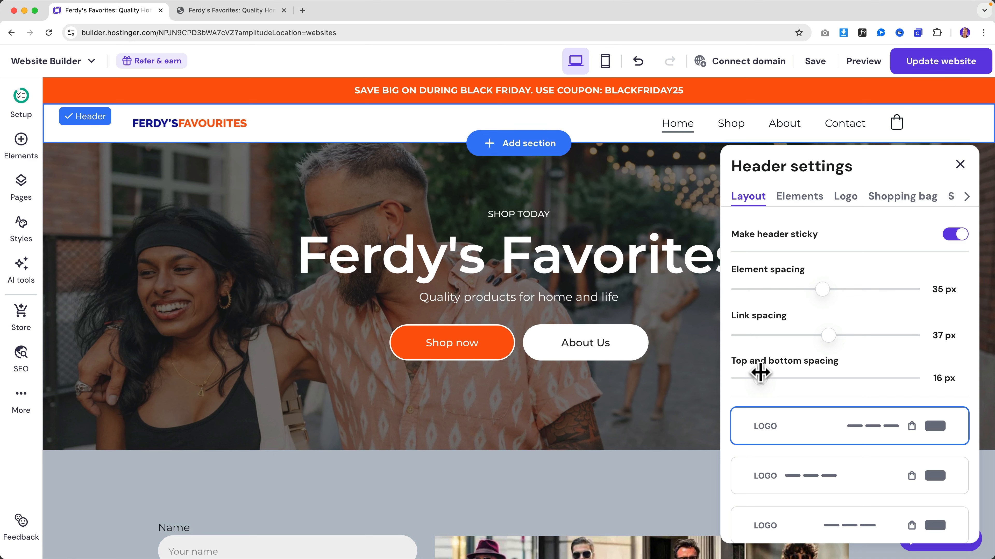
{"action": "scroll", "coordinate": [788, 371], "scroll_direction": "down", "scroll_amount": 3}
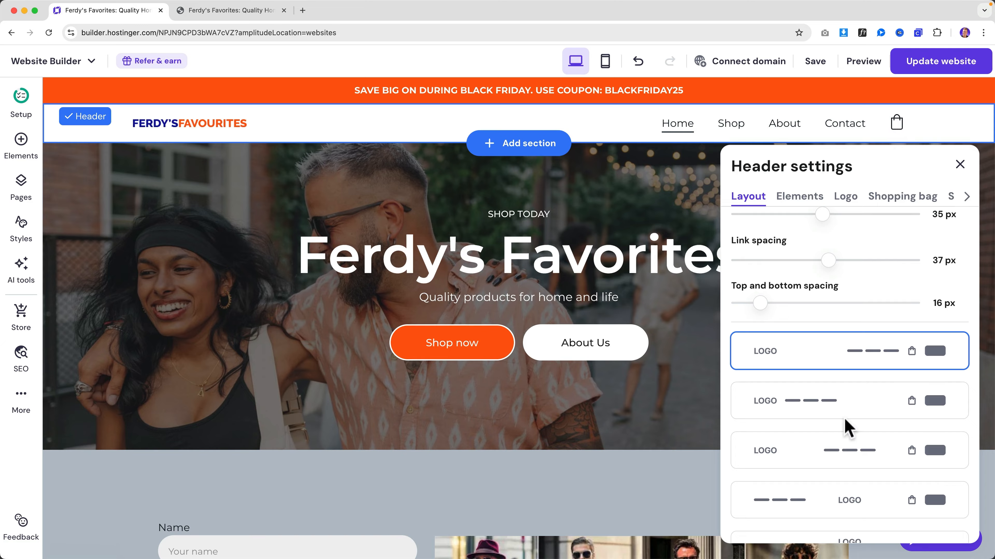
{"action": "left_click", "coordinate": [852, 455]}
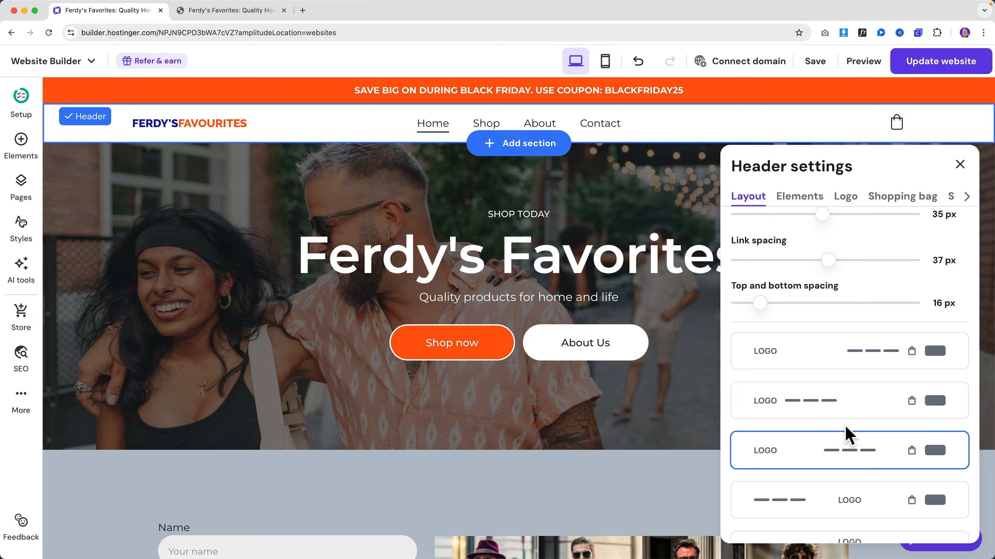
- Enable Show social icons in the header's Elements options
{"action": "scroll", "coordinate": [846, 431], "scroll_direction": "down", "scroll_amount": 2}
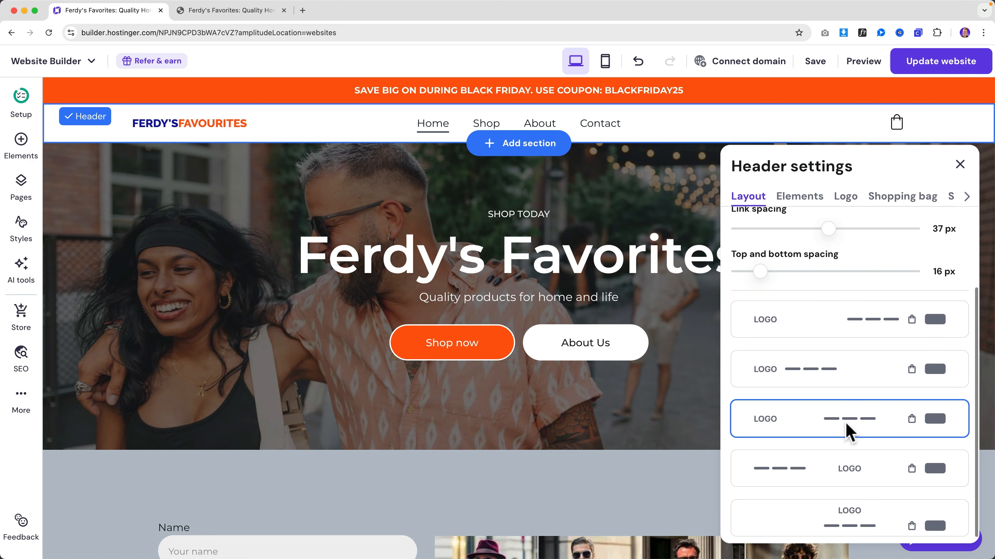
{"action": "left_click", "coordinate": [807, 202]}
{"action": "left_click", "coordinate": [953, 268]}
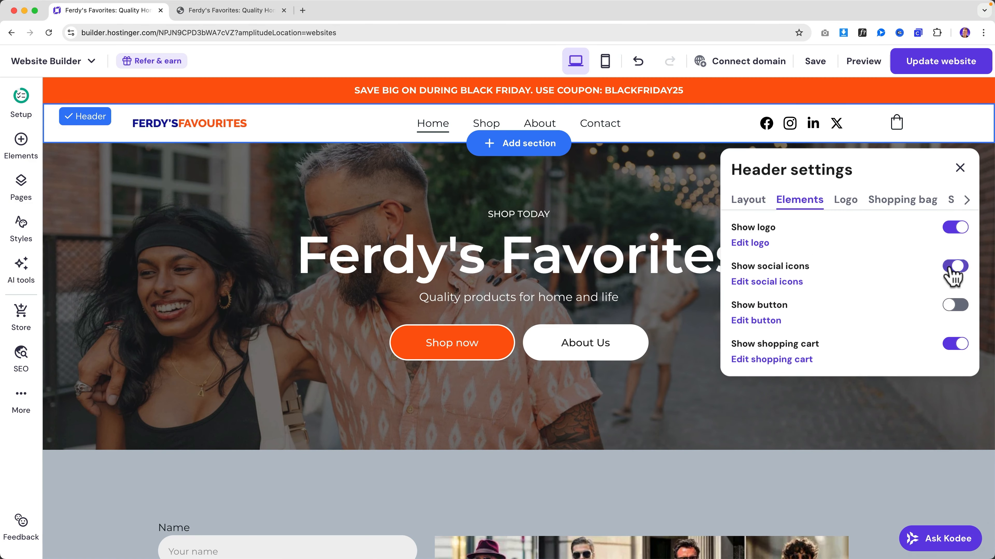
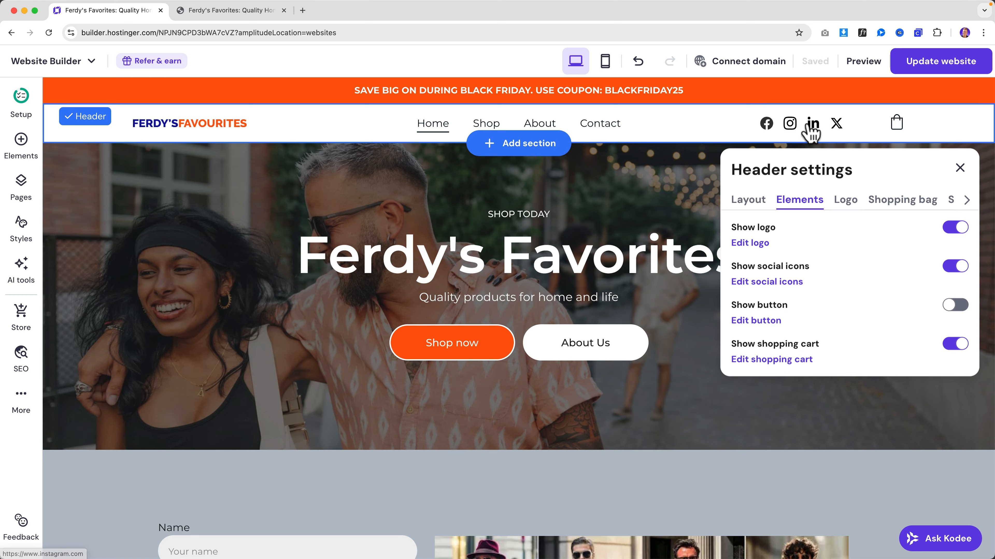
- Hide the header's social icons, leaving the header button switched off
{"action": "left_click", "coordinate": [956, 268]}
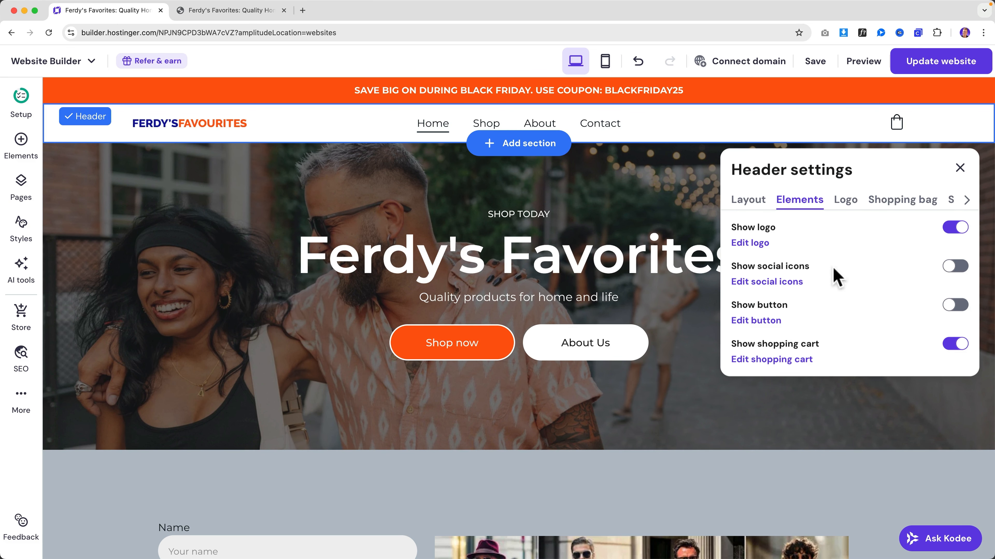
{"action": "left_click", "coordinate": [958, 305]}
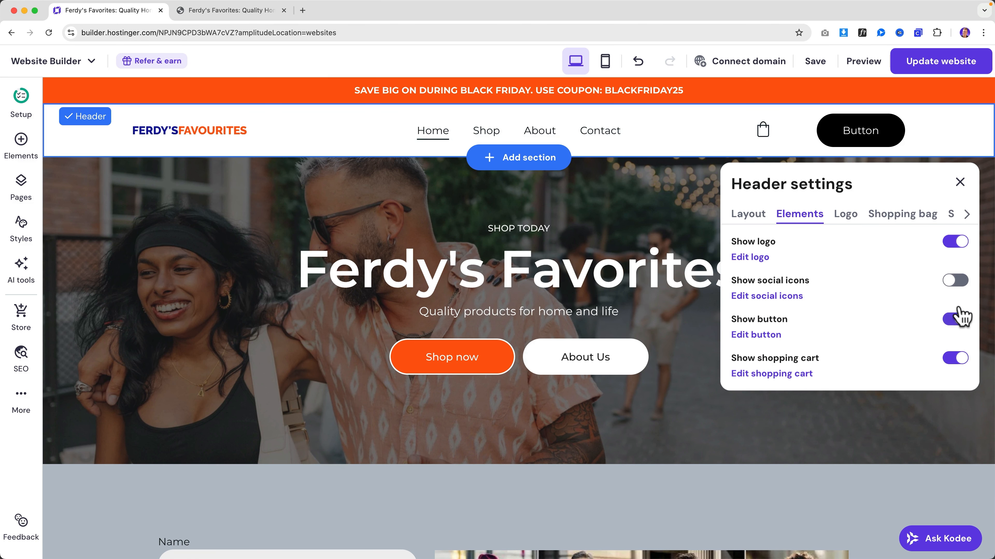
{"action": "left_click", "coordinate": [955, 320]}
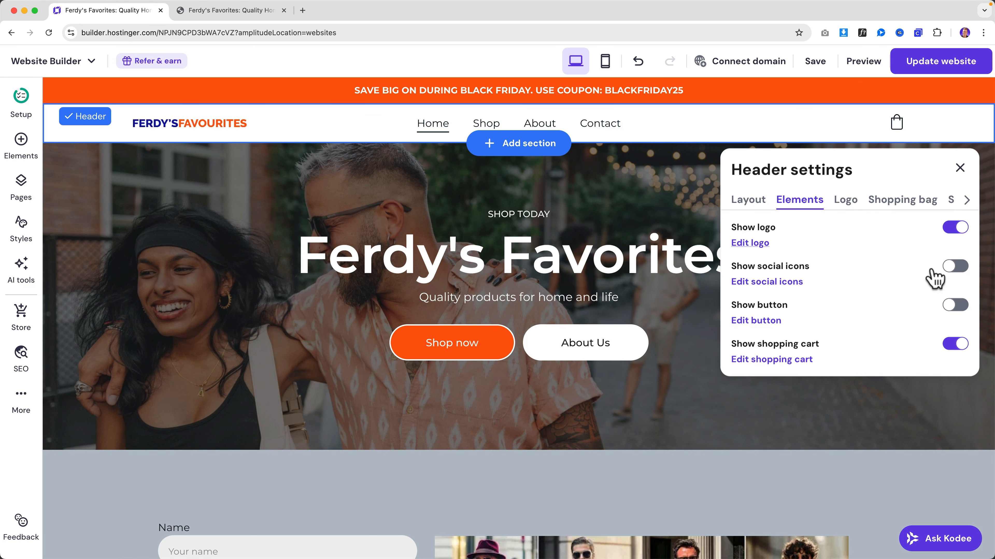
- Review the header's Logo and Shopping bag settings, then bring up the Style options
{"action": "left_click", "coordinate": [846, 201]}
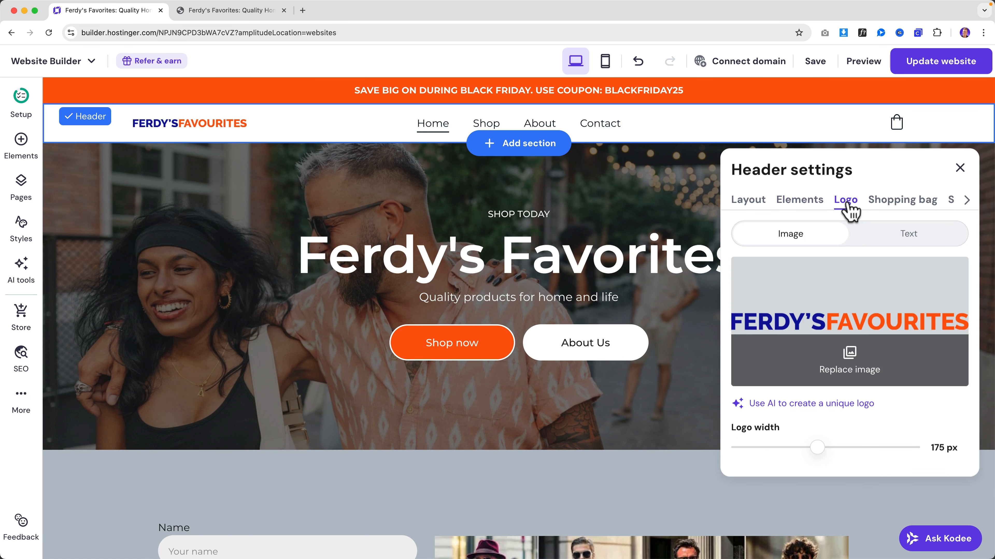
{"action": "left_click", "coordinate": [889, 208]}
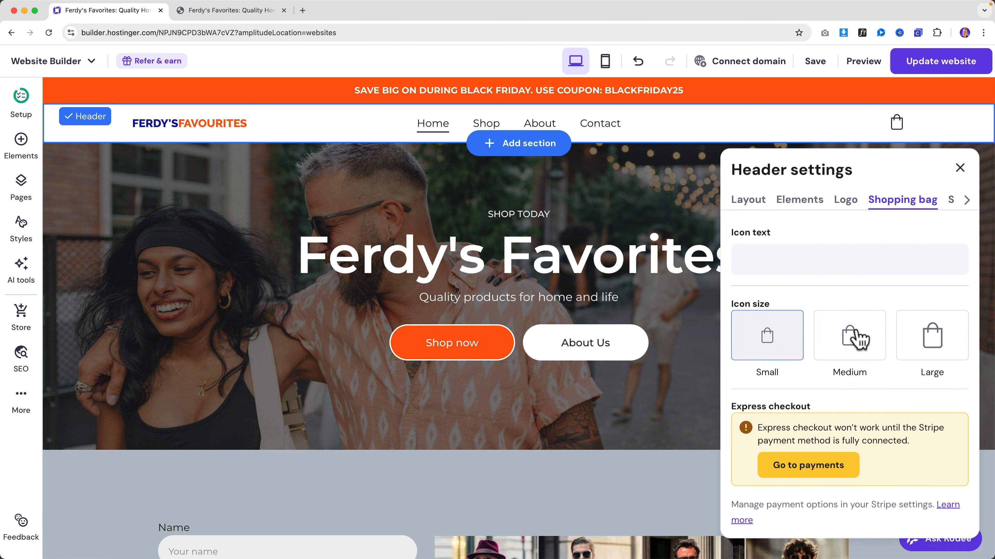
{"action": "left_click", "coordinate": [856, 263]}
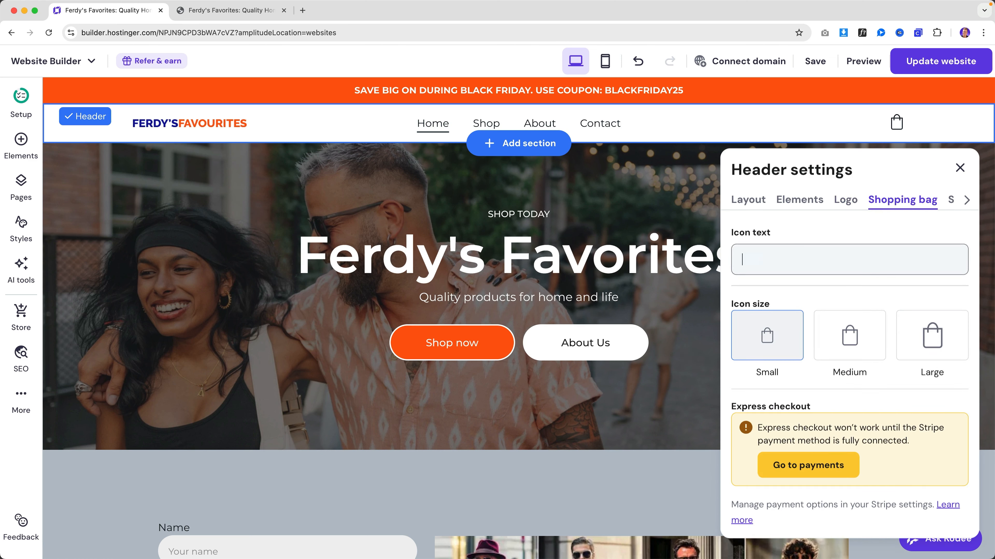
{"action": "left_click", "coordinate": [953, 205]}
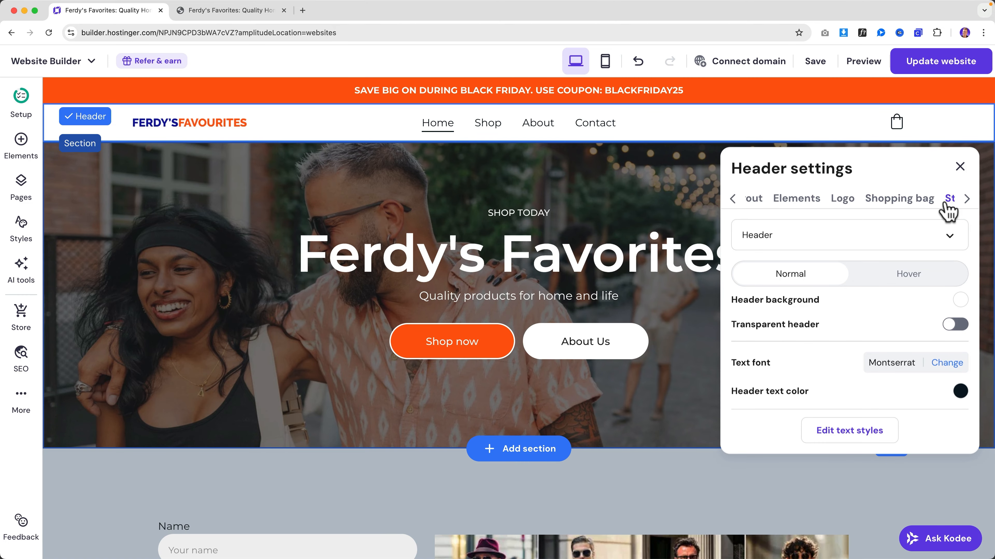
- Keep the header background white after trying red, and test a transparent header
{"action": "left_click", "coordinate": [960, 301]}
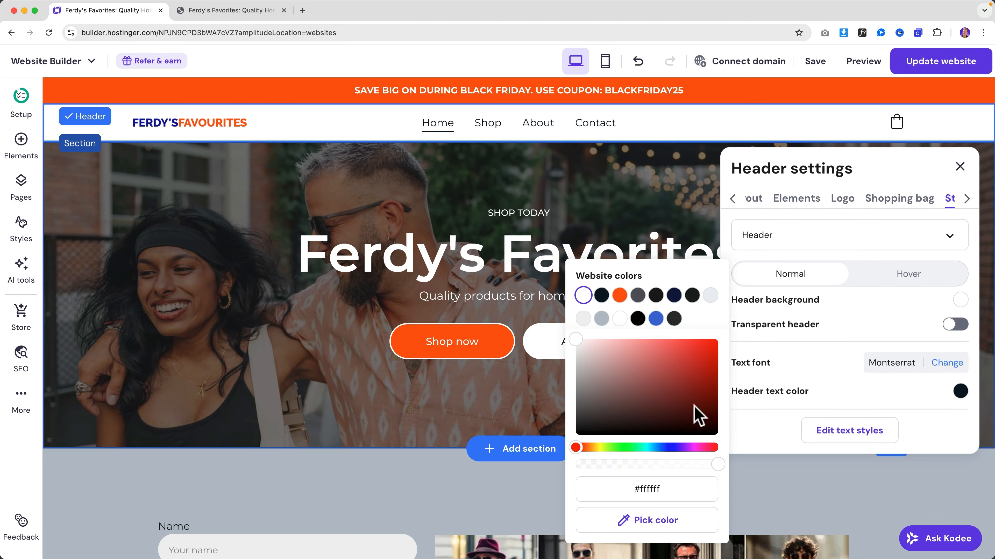
{"action": "left_click_drag", "start_coordinate": [648, 377], "coordinate": [682, 359]}
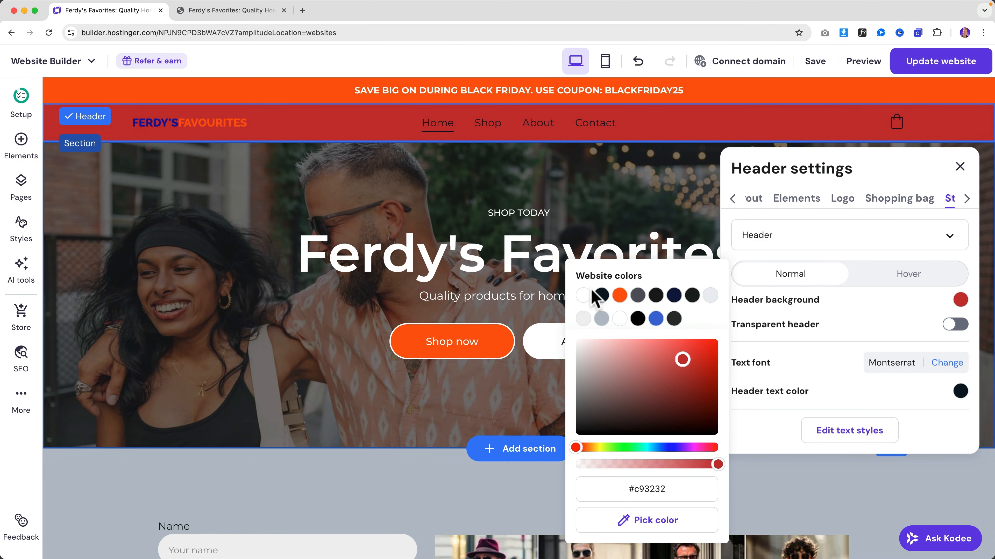
{"action": "left_click", "coordinate": [583, 296]}
{"action": "left_click", "coordinate": [952, 325]}
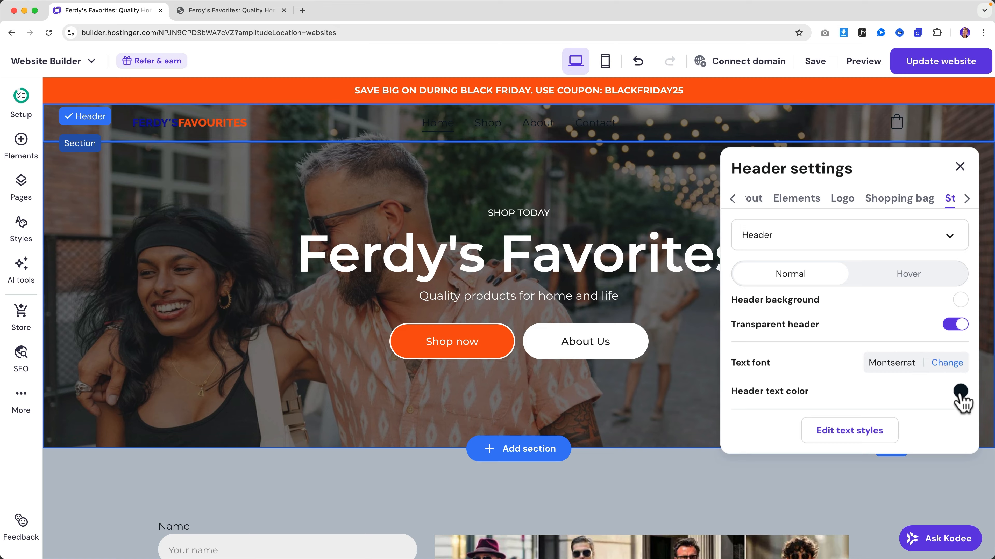
- Set header text to dark navy #081724, turn transparent header off, and publish the update
{"action": "left_click", "coordinate": [960, 391]}
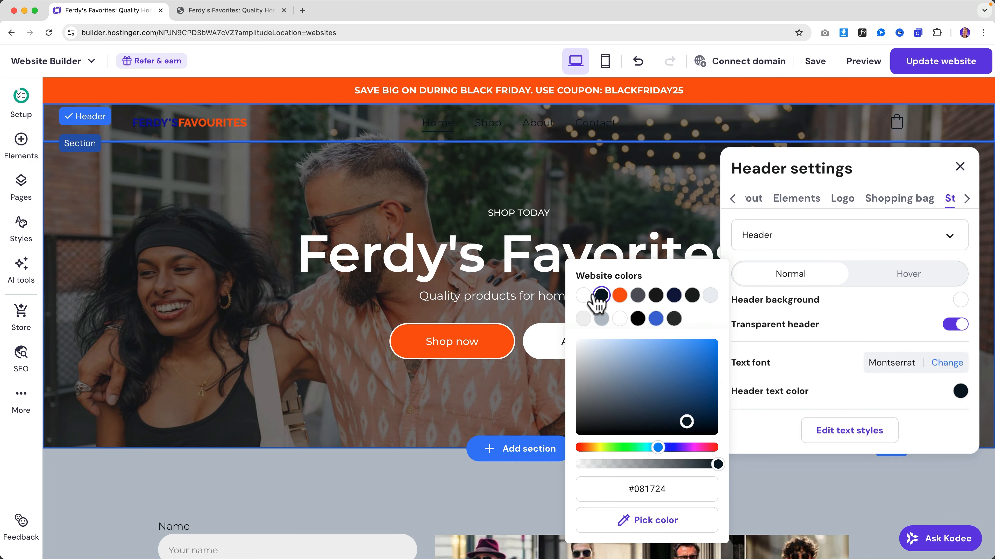
{"action": "left_click", "coordinate": [583, 296]}
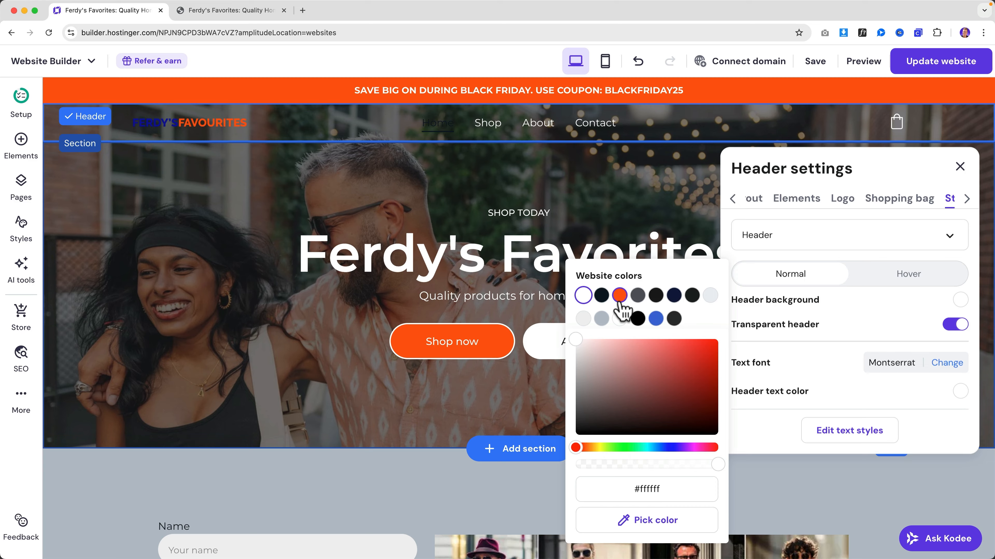
{"action": "left_click", "coordinate": [602, 295]}
{"action": "left_click", "coordinate": [834, 336]}
{"action": "left_click", "coordinate": [954, 326]}
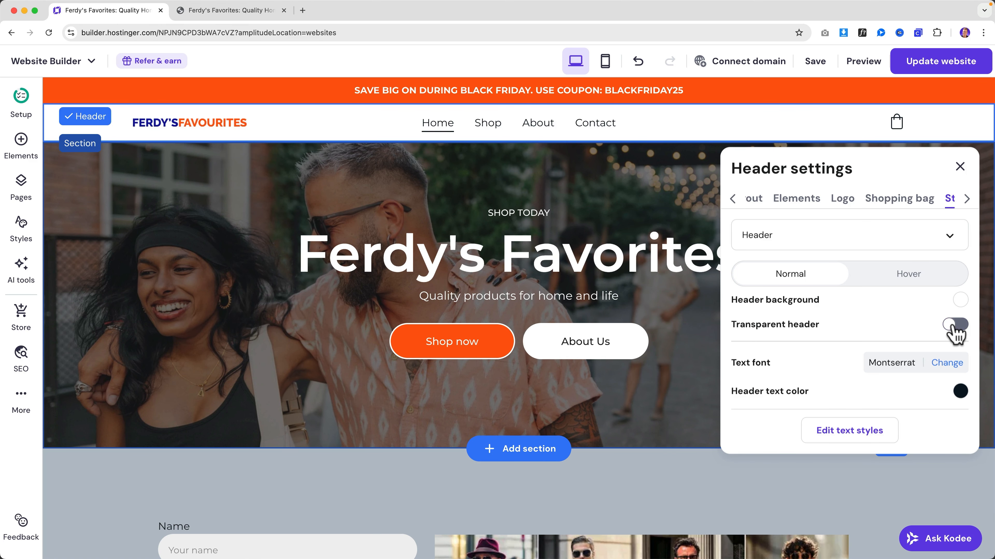
{"action": "scroll", "coordinate": [453, 216], "scroll_direction": "down", "scroll_amount": 2}
{"action": "scroll", "coordinate": [627, 251], "scroll_direction": "up", "scroll_amount": 2}
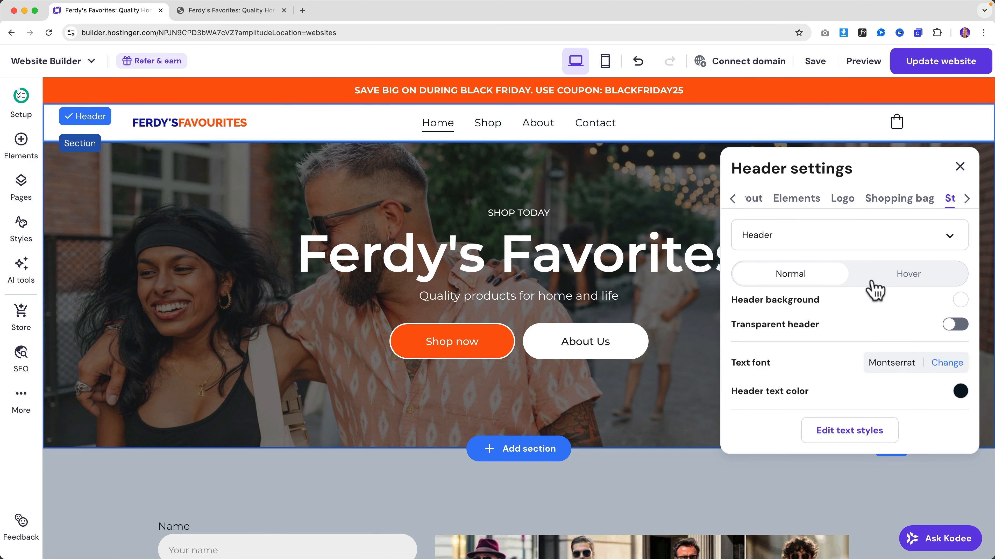
{"action": "left_click", "coordinate": [900, 282]}
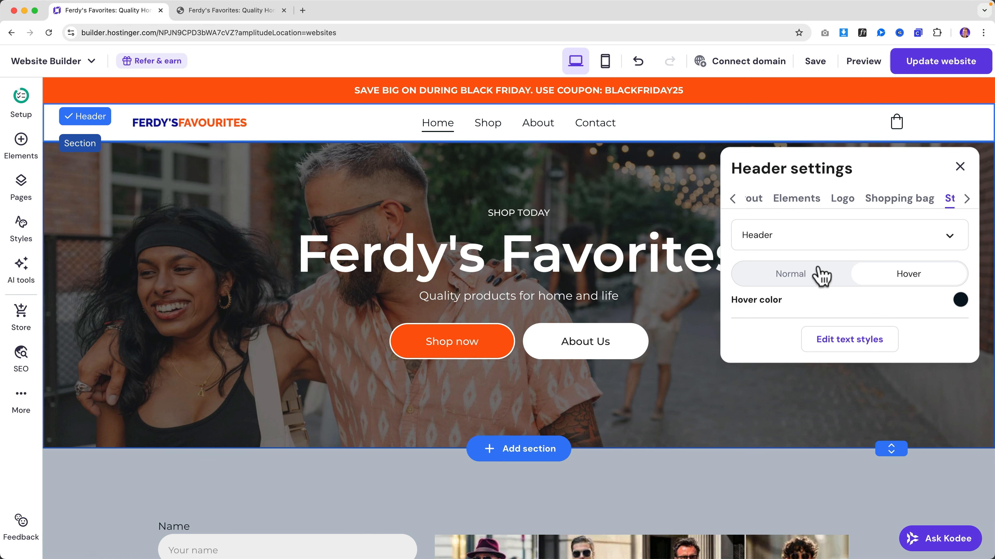
{"action": "left_click", "coordinate": [817, 279]}
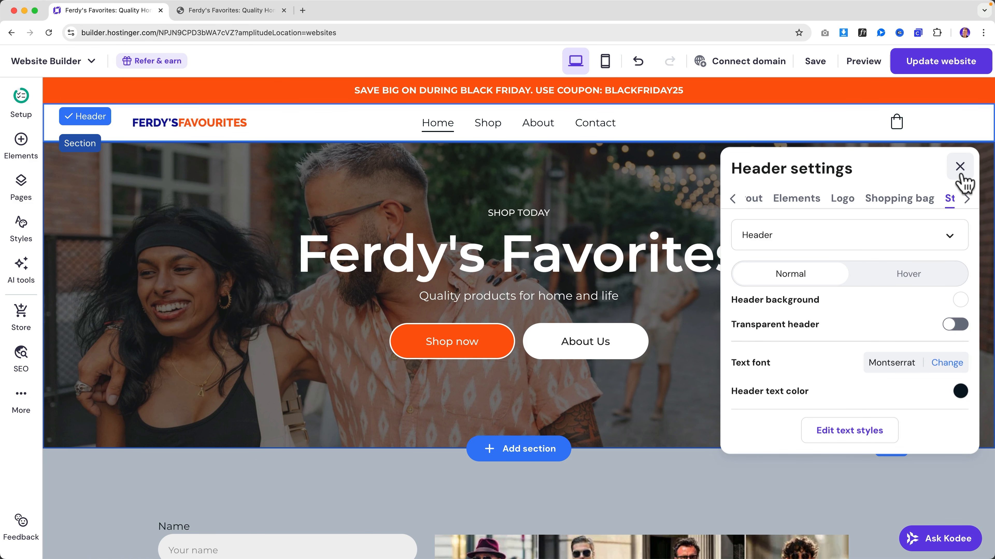
{"action": "left_click", "coordinate": [959, 166]}
{"action": "left_click", "coordinate": [932, 61]}
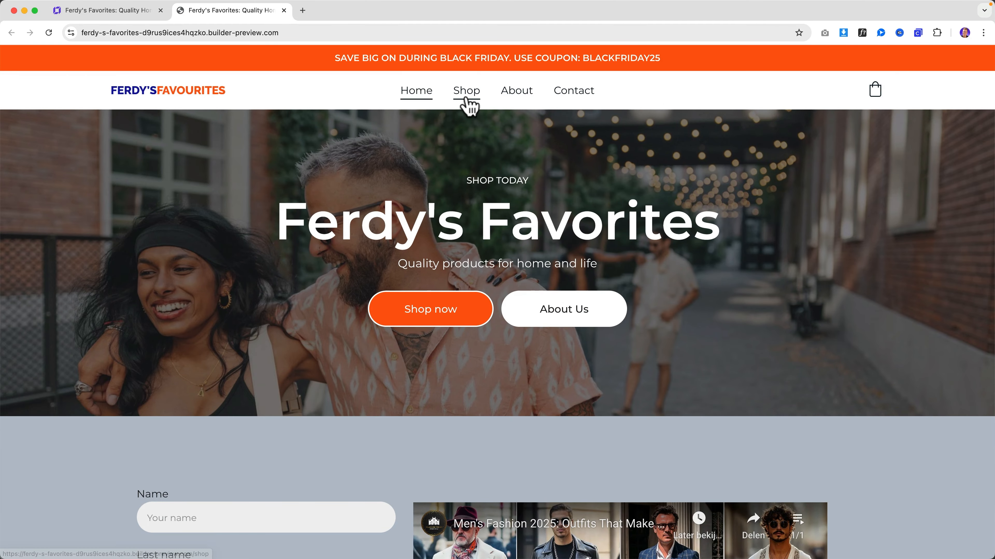
- Check the preview's Shop and About pages, then return to the builder tab
{"action": "left_click", "coordinate": [466, 94]}
{"action": "scroll", "coordinate": [514, 156], "scroll_direction": "down", "scroll_amount": 5}
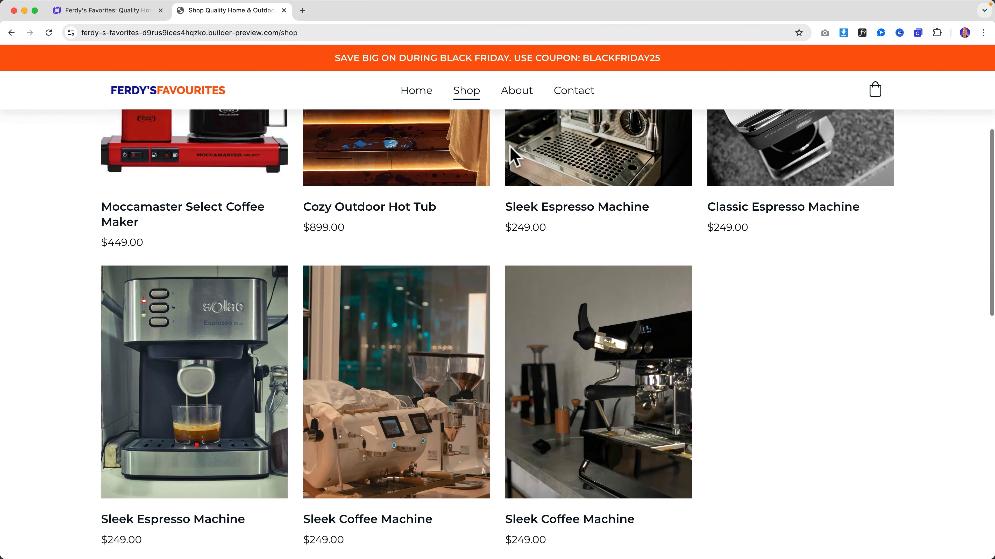
{"action": "scroll", "coordinate": [515, 144], "scroll_direction": "up", "scroll_amount": 5}
{"action": "left_click", "coordinate": [518, 94]}
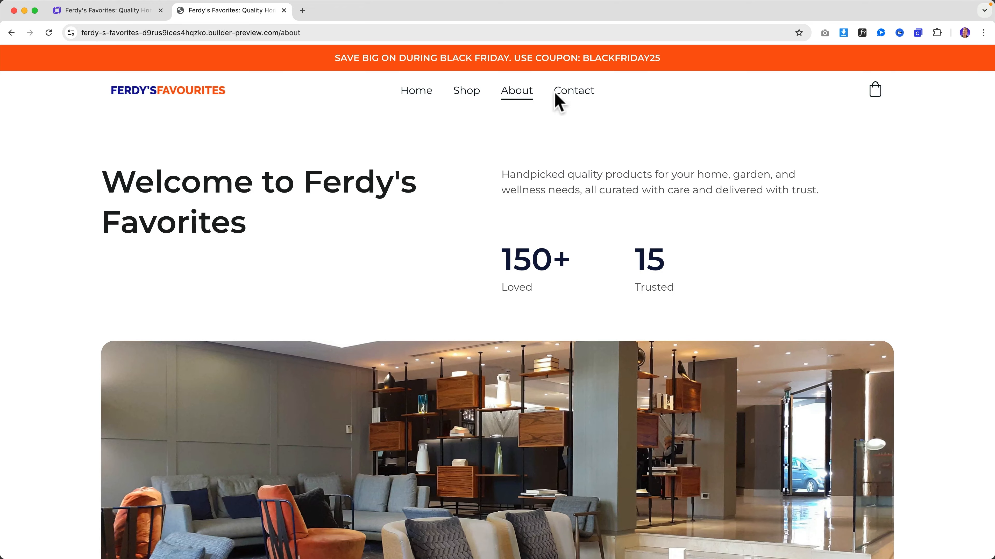
{"action": "left_click", "coordinate": [161, 17]}
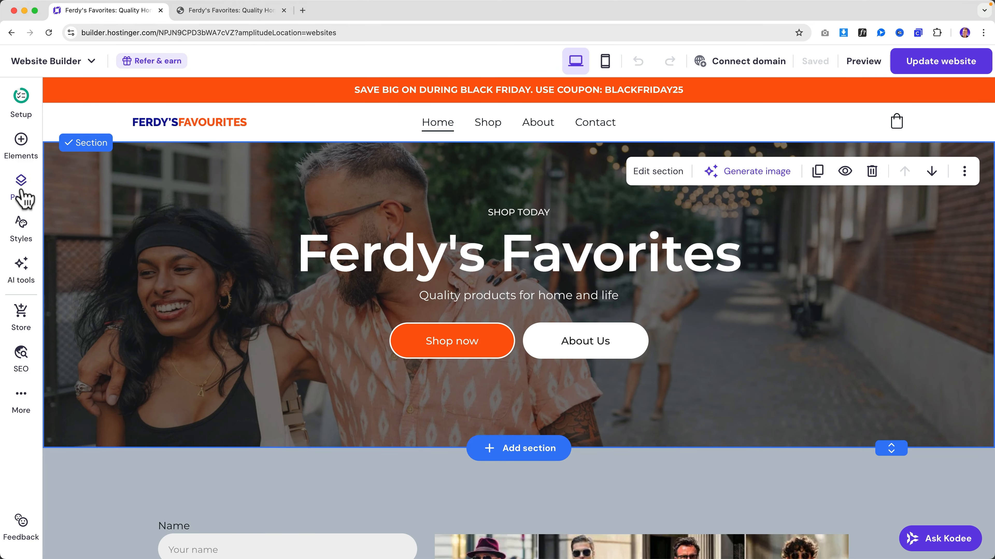
- Move Shop below About in the Main navigation and republish the site
{"action": "left_click", "coordinate": [23, 194]}
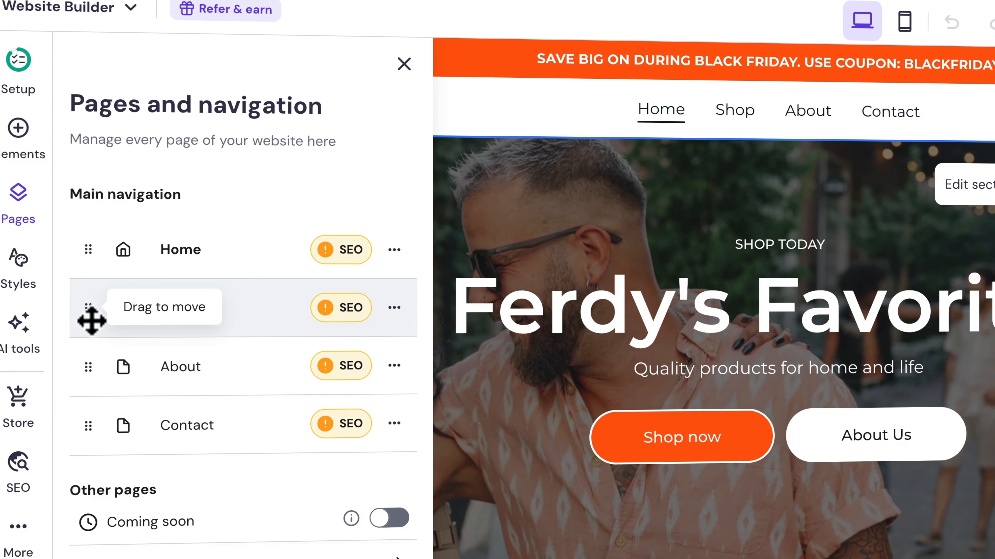
{"action": "left_click_drag", "start_coordinate": [70, 270], "coordinate": [66, 307]}
{"action": "left_click_drag", "start_coordinate": [86, 375], "coordinate": [84, 373]}
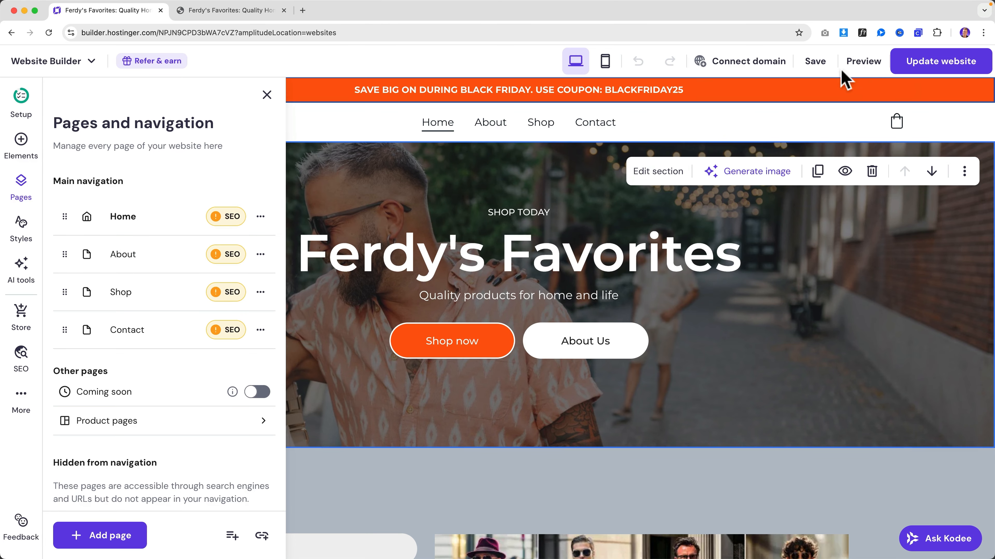
{"action": "left_click", "coordinate": [936, 62]}
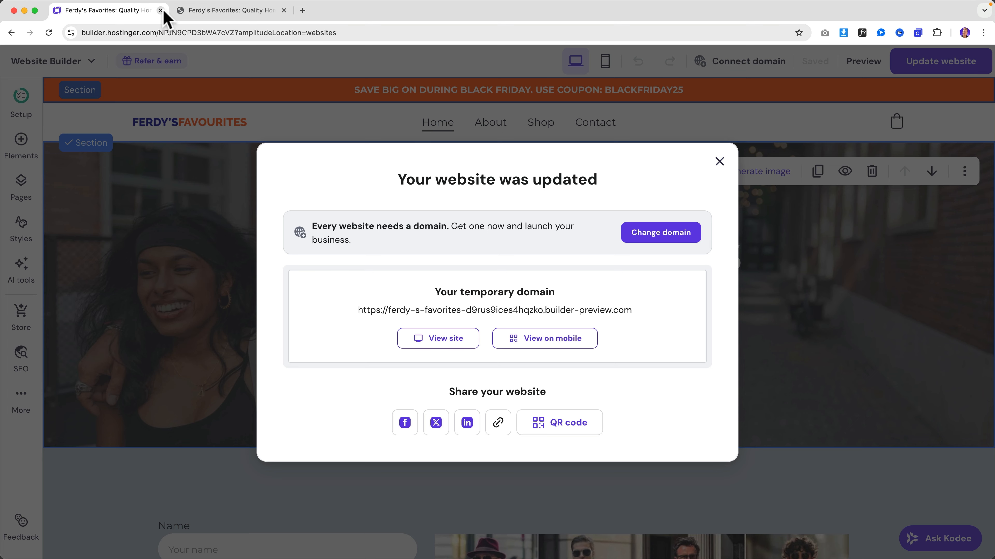
- Verify the live menu reads Home, About, Shop, Contact, then dismiss the update notice
{"action": "left_click", "coordinate": [236, 11]}
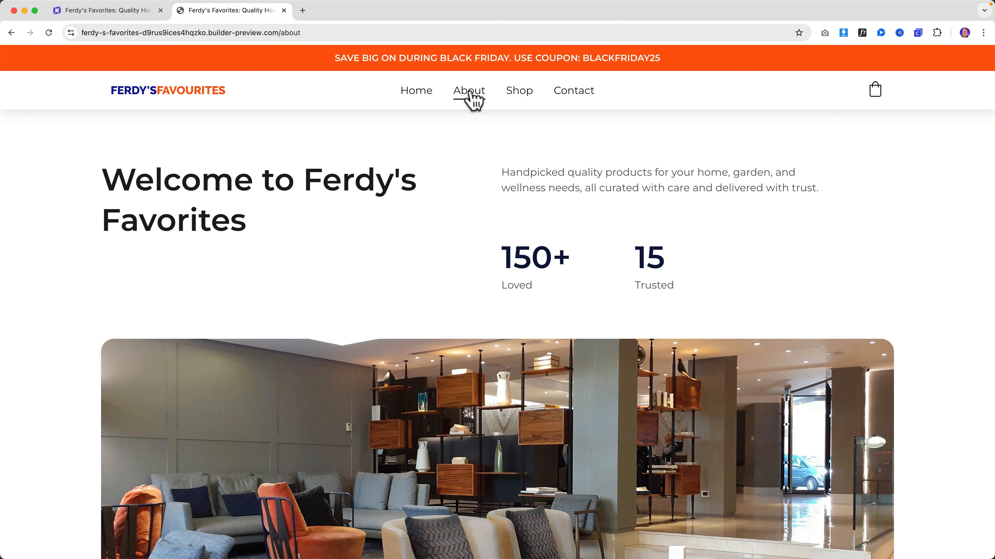
{"action": "scroll", "coordinate": [466, 167], "scroll_direction": "down", "scroll_amount": 15}
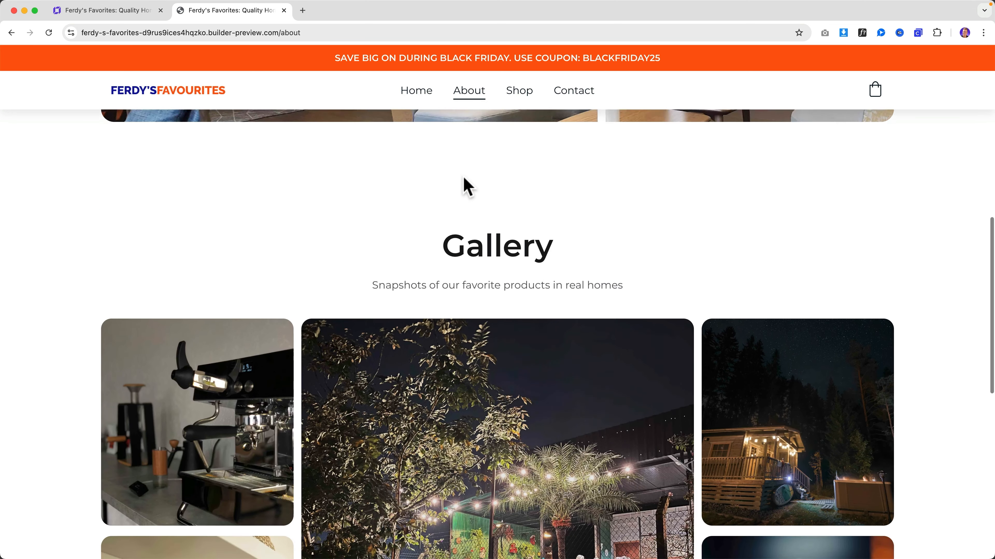
{"action": "scroll", "coordinate": [464, 182], "scroll_direction": "down", "scroll_amount": 10}
{"action": "scroll", "coordinate": [466, 186], "scroll_direction": "up", "scroll_amount": 20}
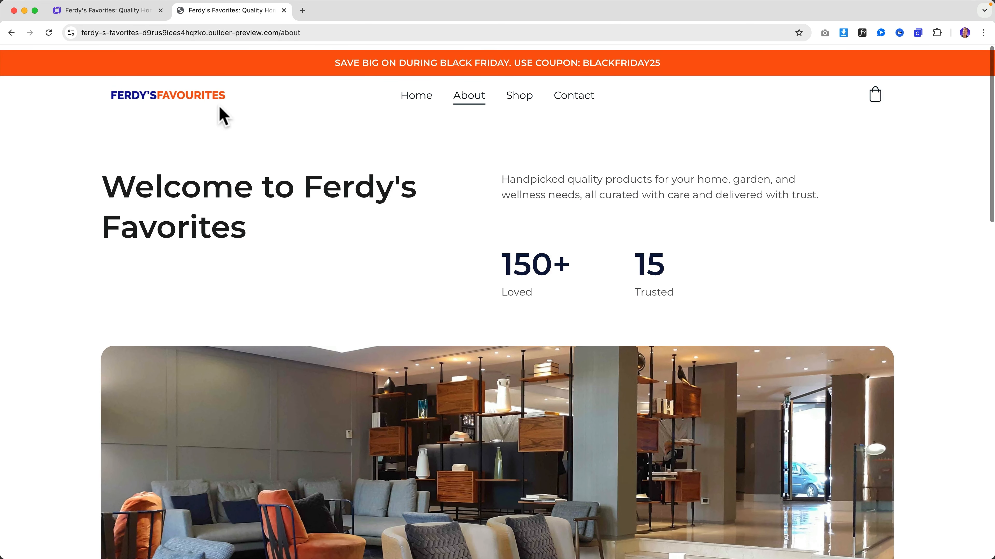
{"action": "left_click", "coordinate": [130, 10]}
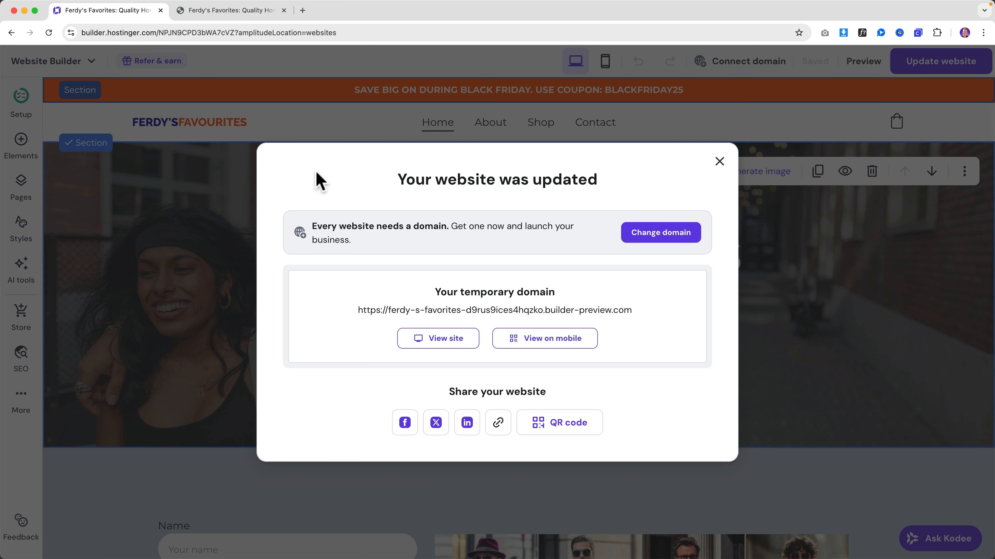
{"action": "left_click", "coordinate": [719, 161]}
{"action": "left_click", "coordinate": [490, 125]}
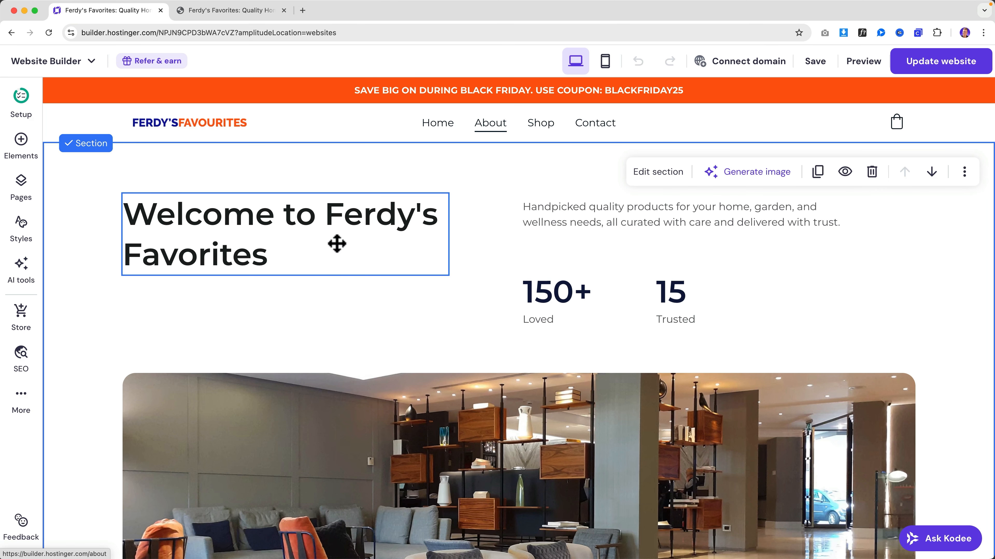
- Replace the About page's main heading with the text 'About'
{"action": "left_click", "coordinate": [289, 228]}
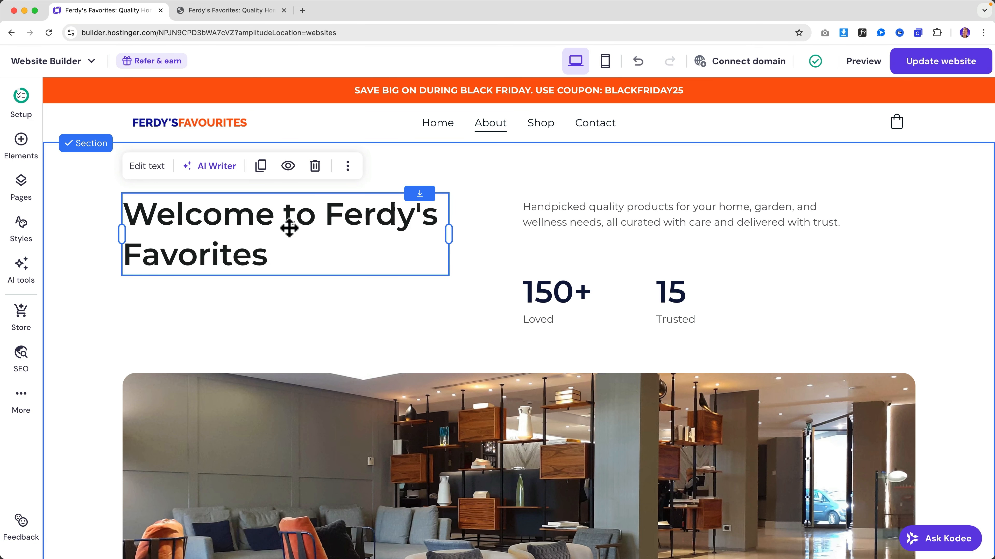
{"action": "left_click", "coordinate": [239, 218]}
{"action": "key", "text": "ctrl+a"}
{"action": "type", "text": "About"}
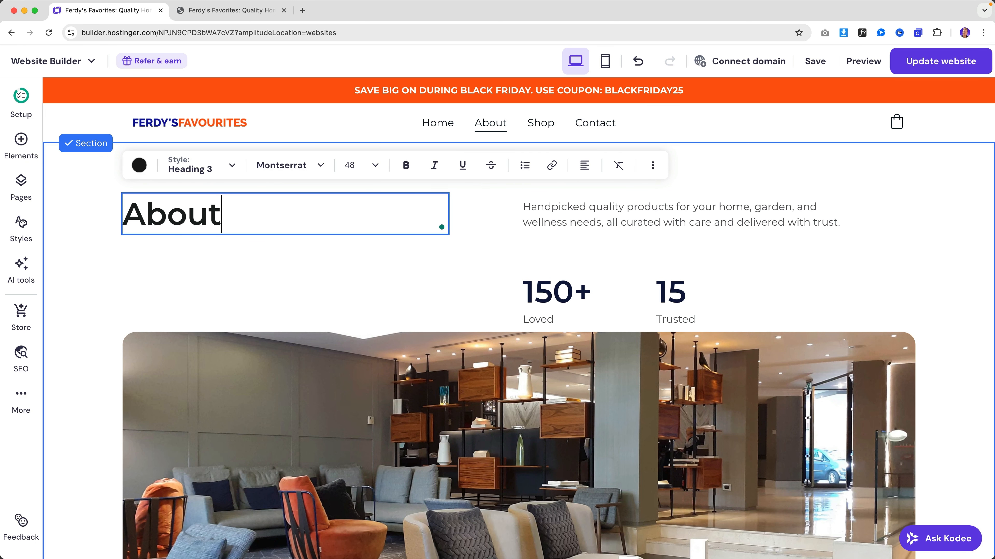
{"action": "left_click", "coordinate": [594, 216]}
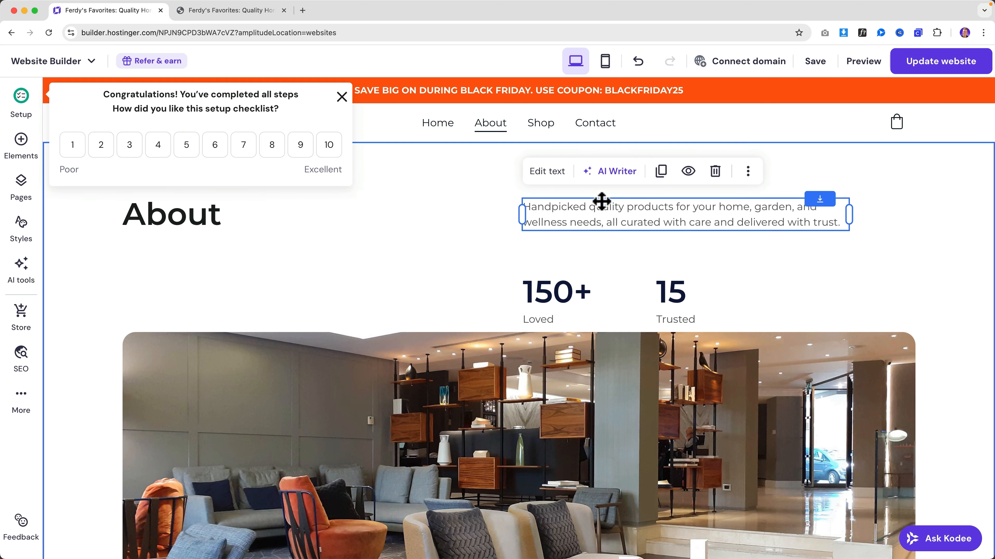
- Dismiss the setup checklist popup and look over the 150+ statistic and interior photo
{"action": "left_click", "coordinate": [341, 97]}
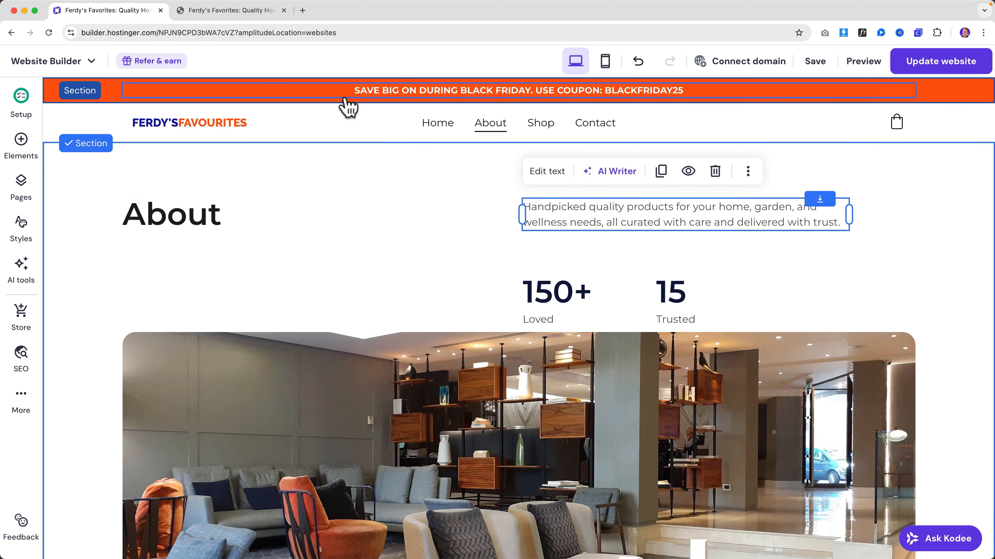
{"action": "left_click", "coordinate": [541, 300]}
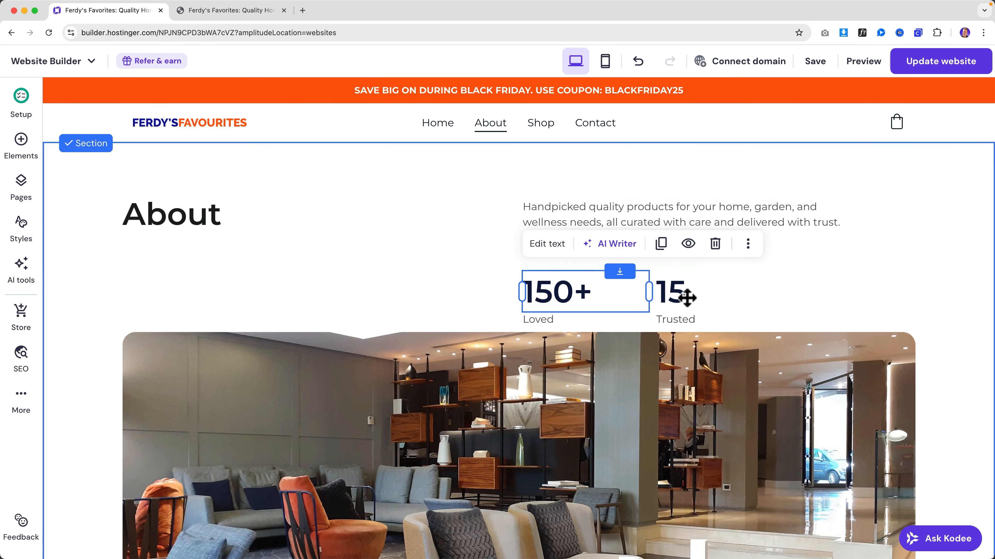
{"action": "scroll", "coordinate": [524, 298], "scroll_direction": "down", "scroll_amount": 4}
{"action": "left_click", "coordinate": [432, 282]}
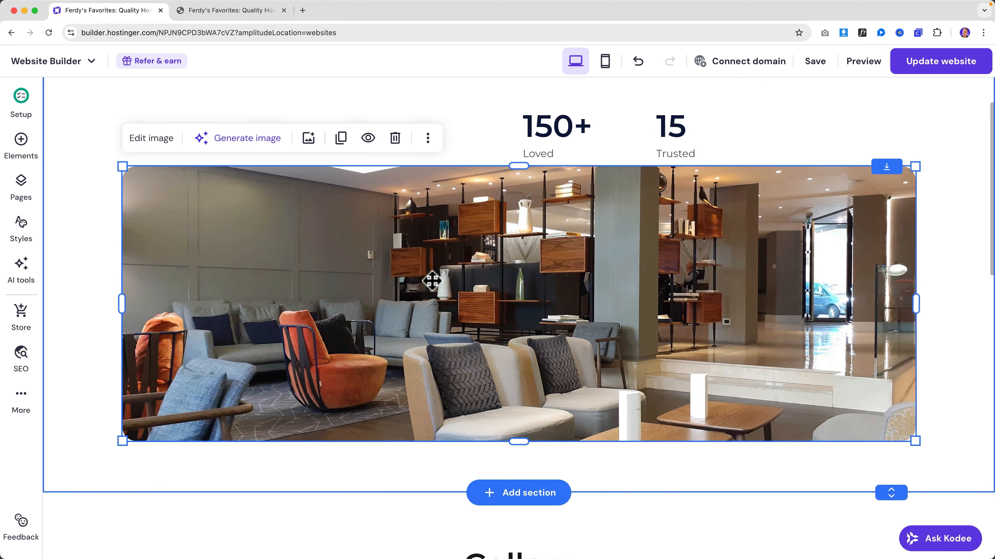
{"action": "scroll", "coordinate": [432, 281], "scroll_direction": "down", "scroll_amount": 8}
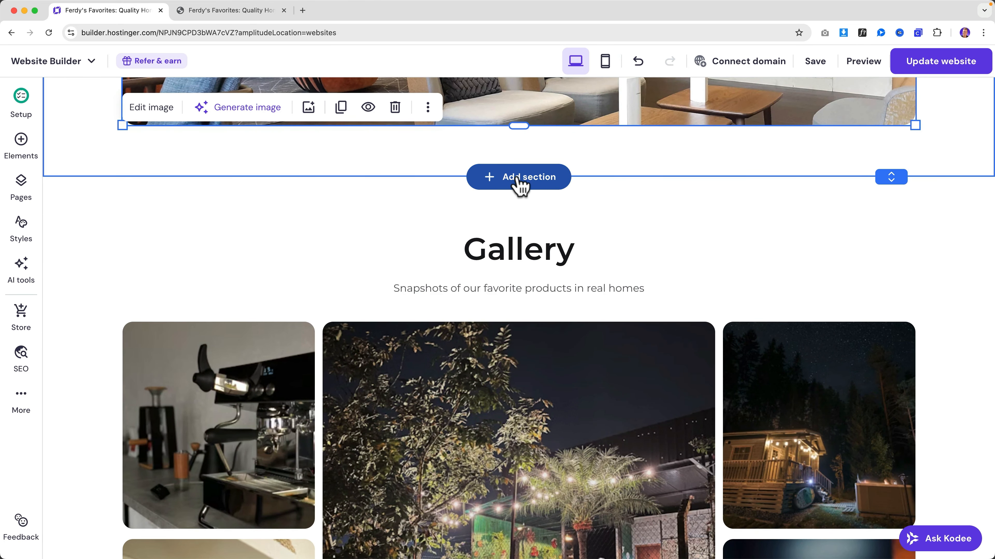
- Generate an AI section below the photo describing Making Websites, SEO and advertising
{"action": "left_click", "coordinate": [521, 177]}
{"action": "scroll", "coordinate": [541, 340], "scroll_direction": "down", "scroll_amount": 10}
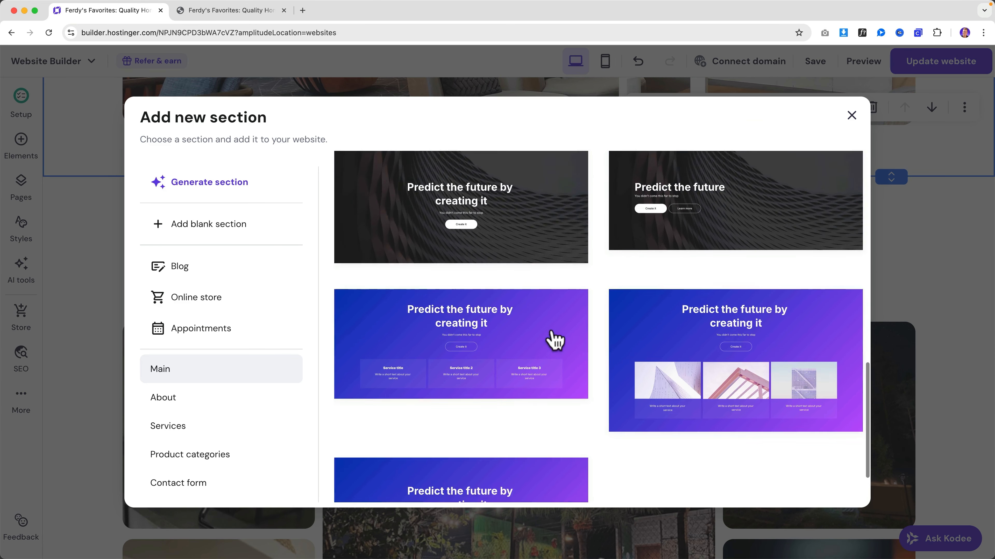
{"action": "scroll", "coordinate": [551, 340], "scroll_direction": "up", "scroll_amount": 10}
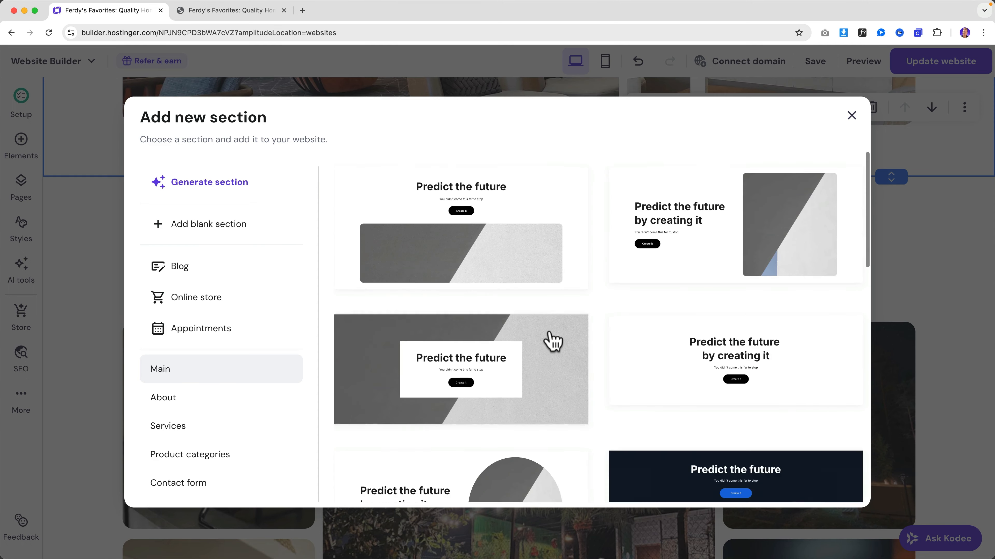
{"action": "left_click", "coordinate": [211, 191]}
{"action": "left_click", "coordinate": [429, 271]}
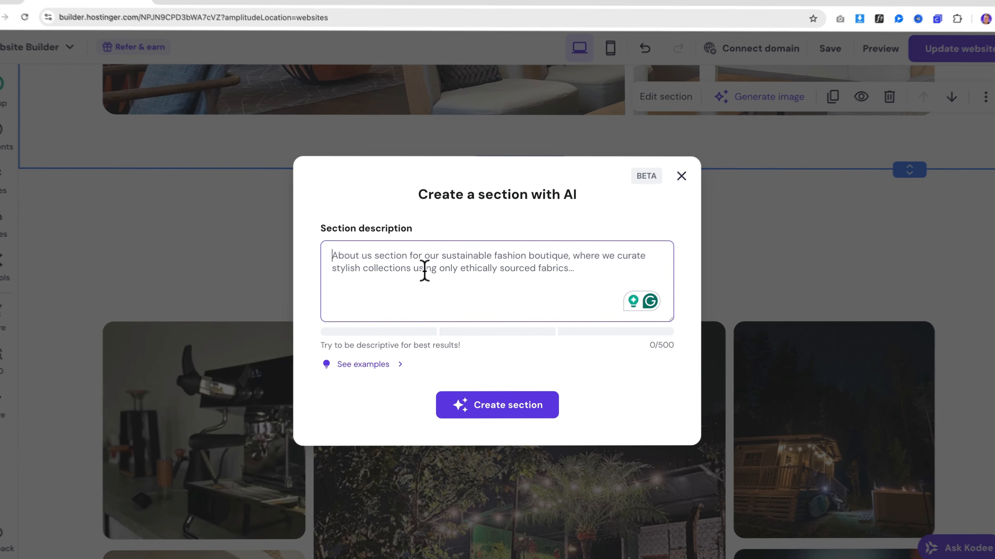
{"action": "type", "text": "I want "}
{"action": "type", "text": "to "}
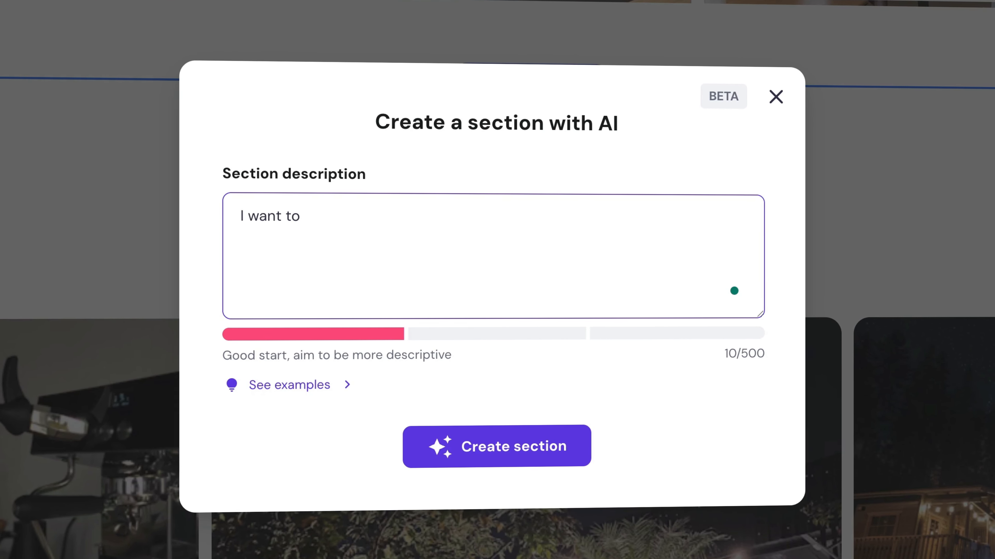
{"action": "type", "text": "sha"}
{"action": "type", "text": "re 3 "}
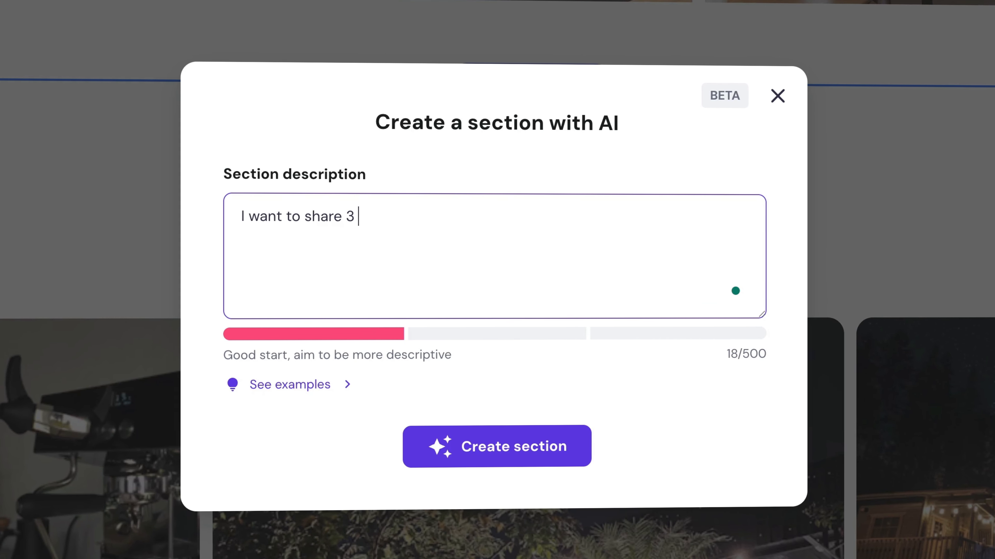
{"action": "type", "text": "parts of my "}
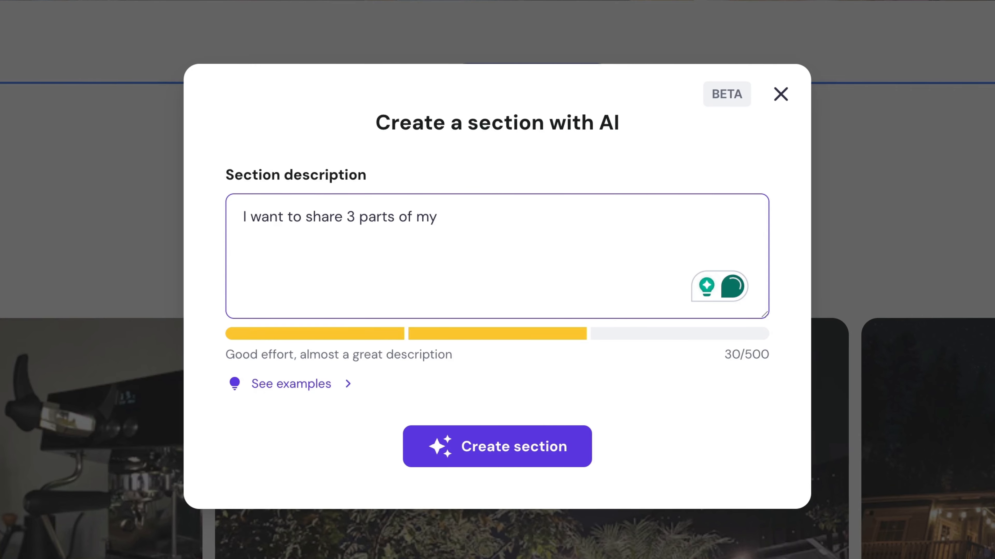
{"action": "type", "text": "business. Making Websites, SE"}
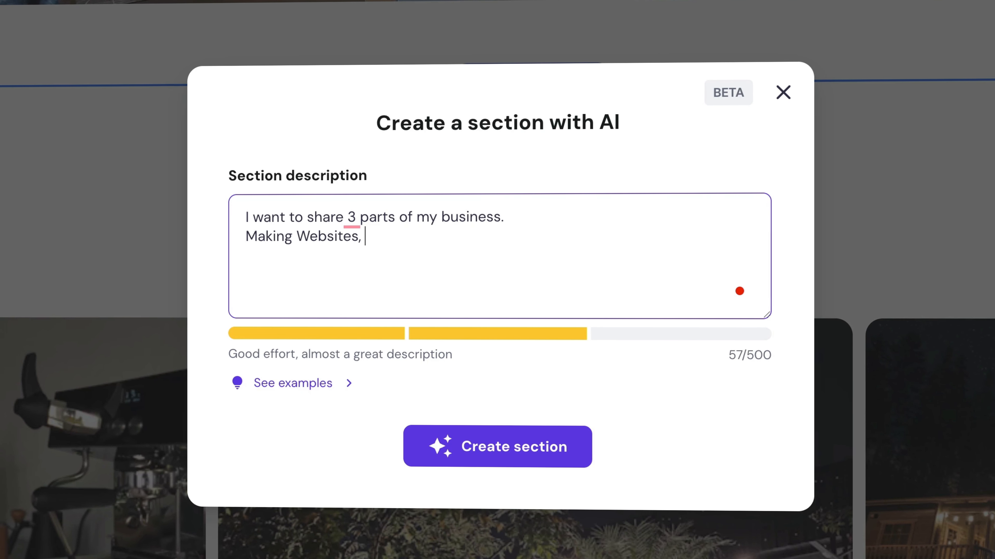
{"action": "type", "text": "O and Advertising."}
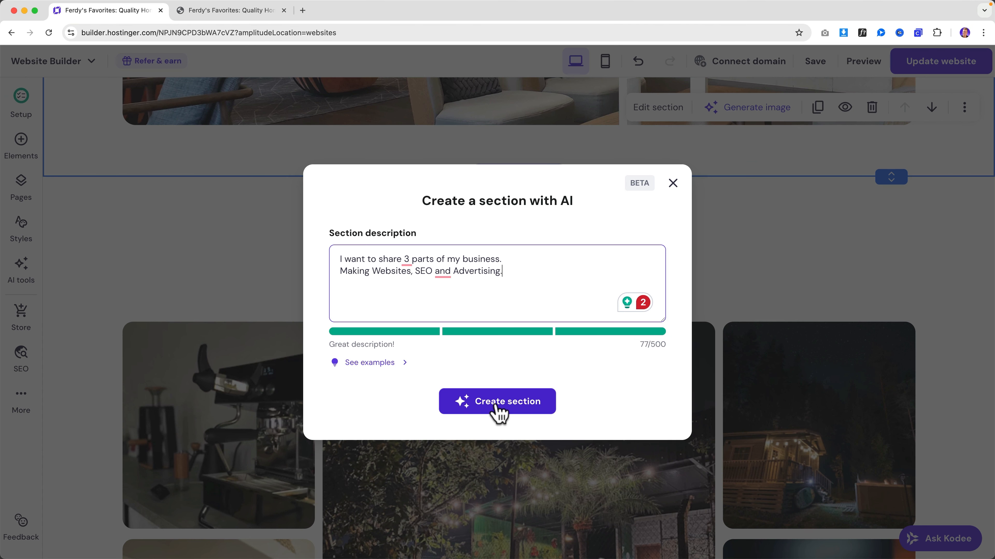
{"action": "left_click", "coordinate": [494, 449]}
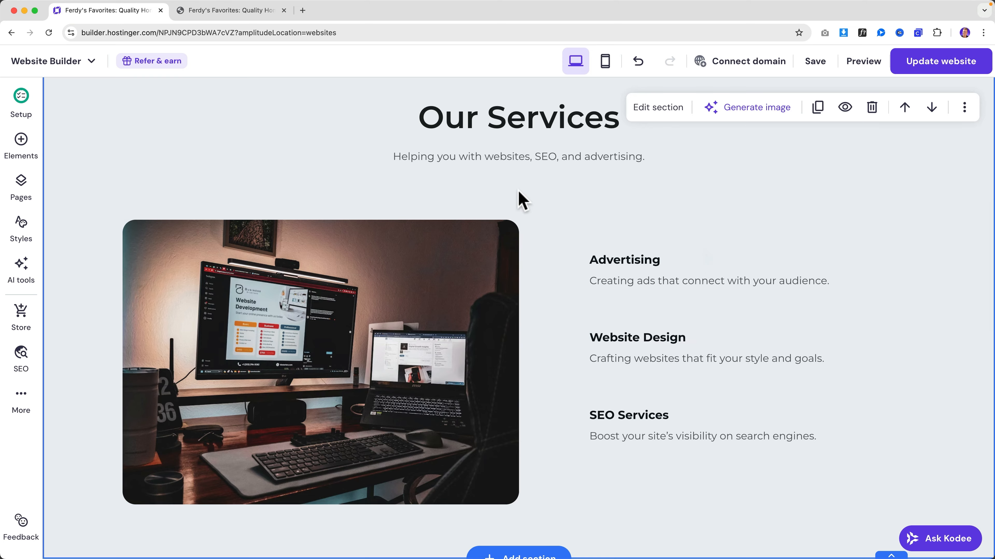
- Save the site with the About page edits
{"action": "scroll", "coordinate": [523, 201], "scroll_direction": "up", "scroll_amount": 3}
{"action": "scroll", "coordinate": [551, 226], "scroll_direction": "down", "scroll_amount": 4}
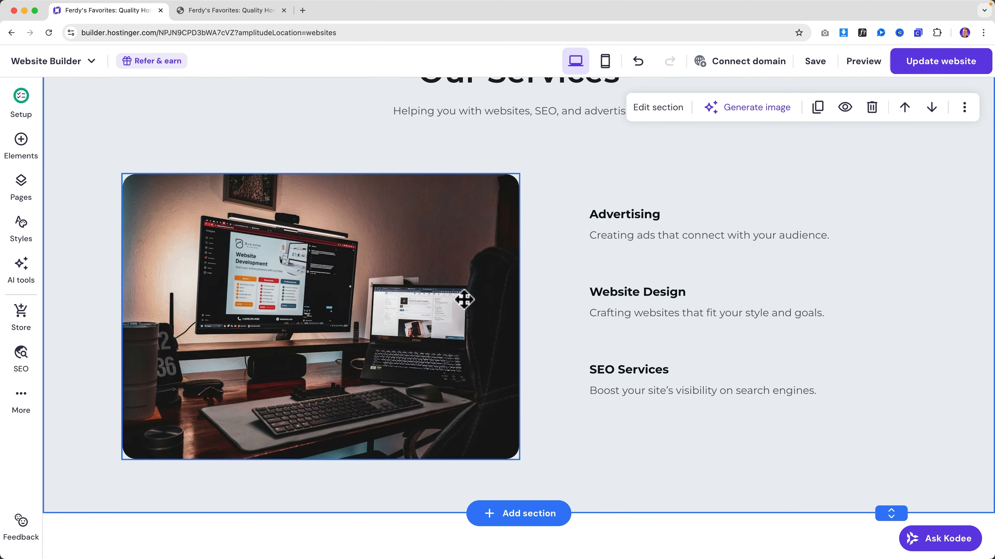
{"action": "scroll", "coordinate": [630, 213], "scroll_direction": "up", "scroll_amount": 10}
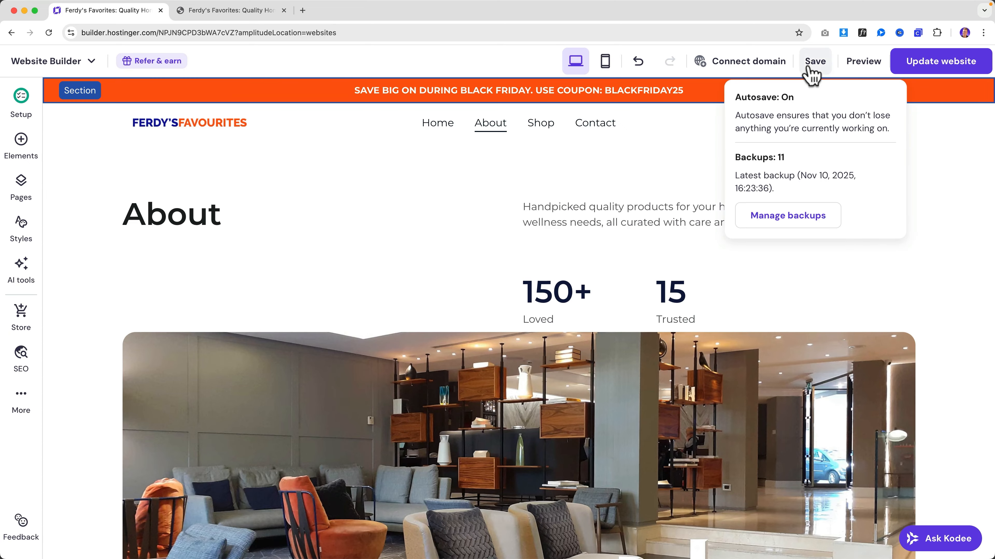
{"action": "left_click", "coordinate": [808, 67]}
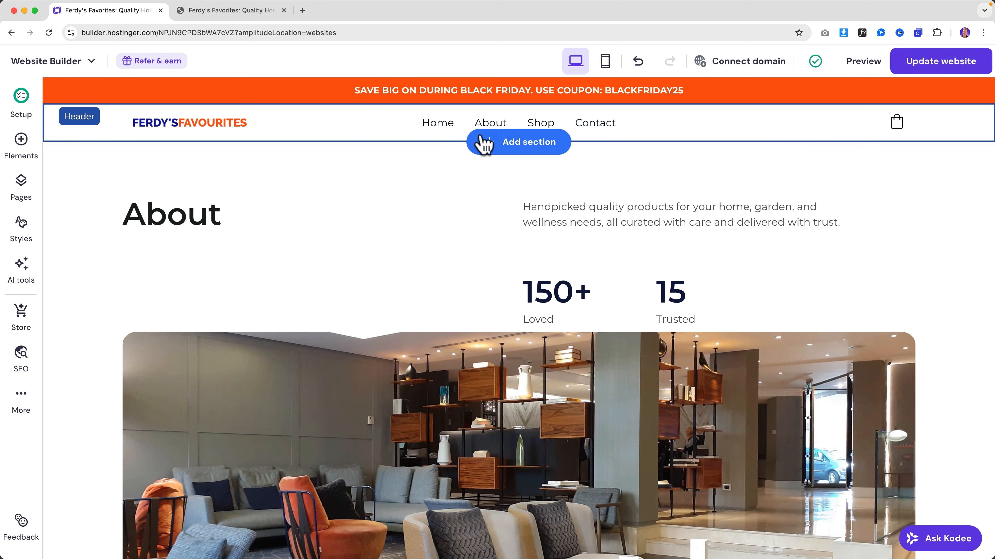
- Scroll through the Shop page, then bring up the Contact page
{"action": "left_click", "coordinate": [548, 126]}
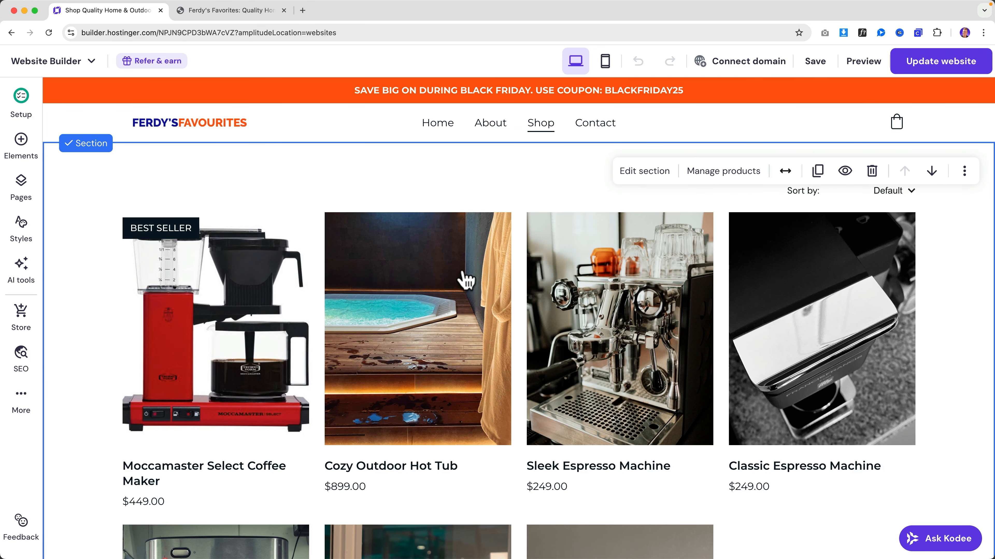
{"action": "scroll", "coordinate": [466, 279], "scroll_direction": "down", "scroll_amount": 15}
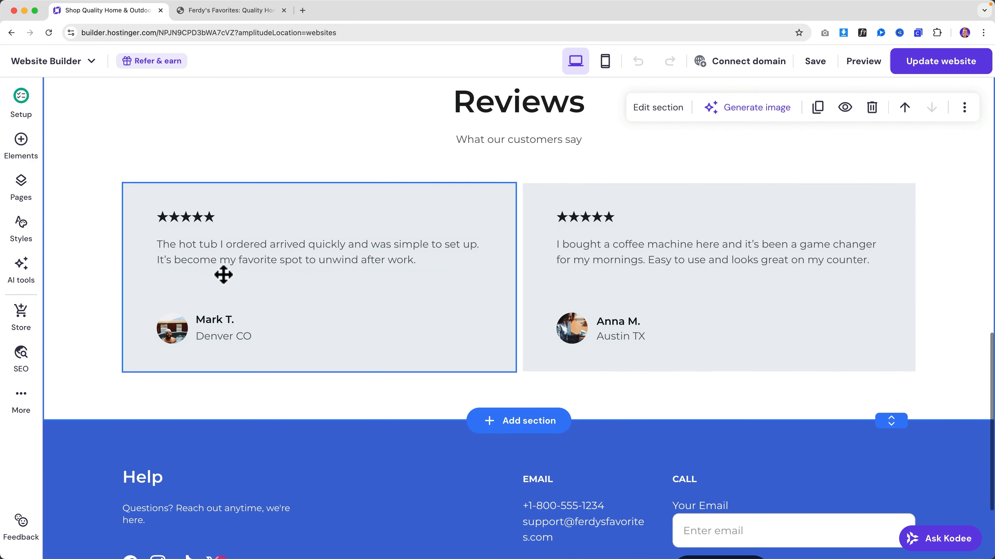
{"action": "scroll", "coordinate": [575, 376], "scroll_direction": "down", "scroll_amount": 5}
{"action": "scroll", "coordinate": [574, 369], "scroll_direction": "up", "scroll_amount": 10}
{"action": "scroll", "coordinate": [575, 370], "scroll_direction": "up", "scroll_amount": 10}
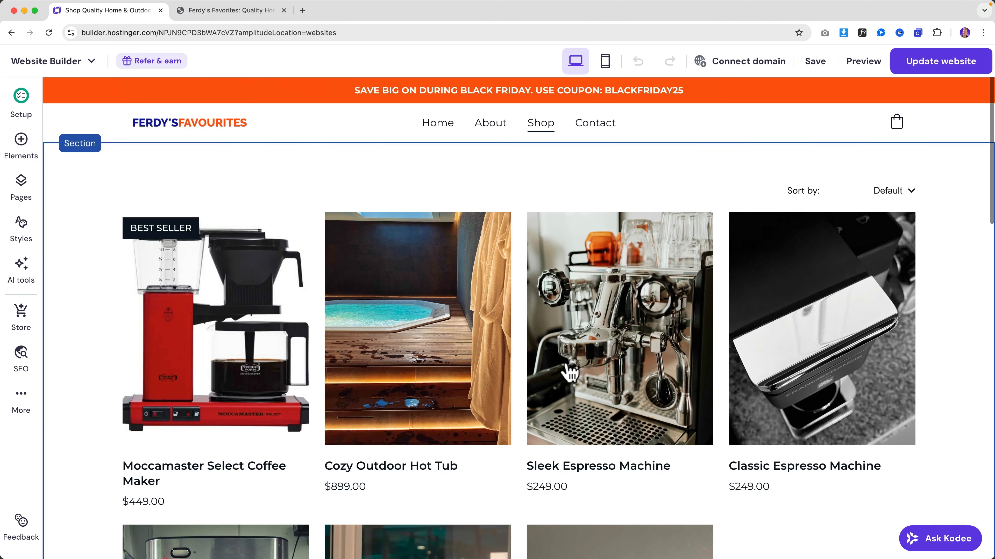
{"action": "left_click", "coordinate": [593, 127]}
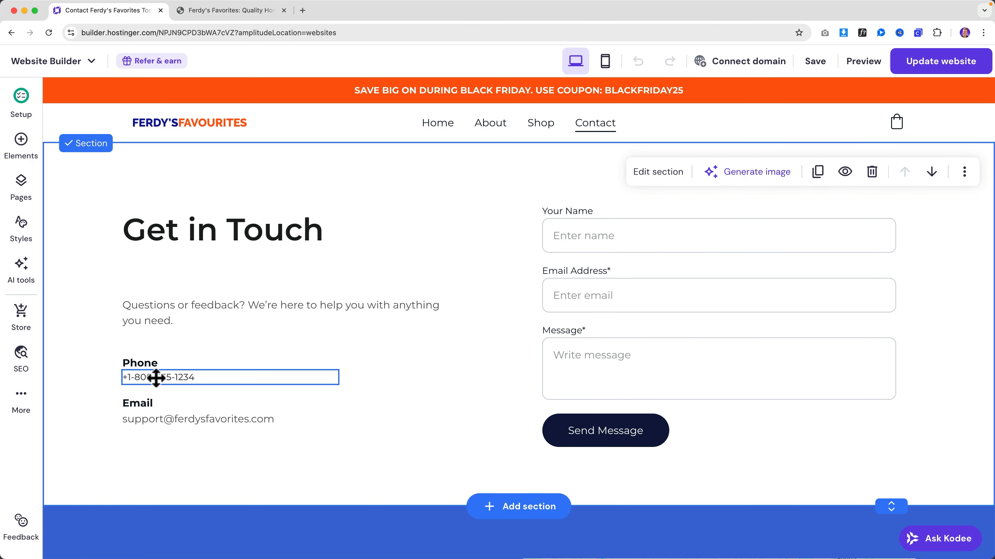
- Overwrite the selected digits of the Contact page phone number
{"action": "left_click", "coordinate": [155, 377]}
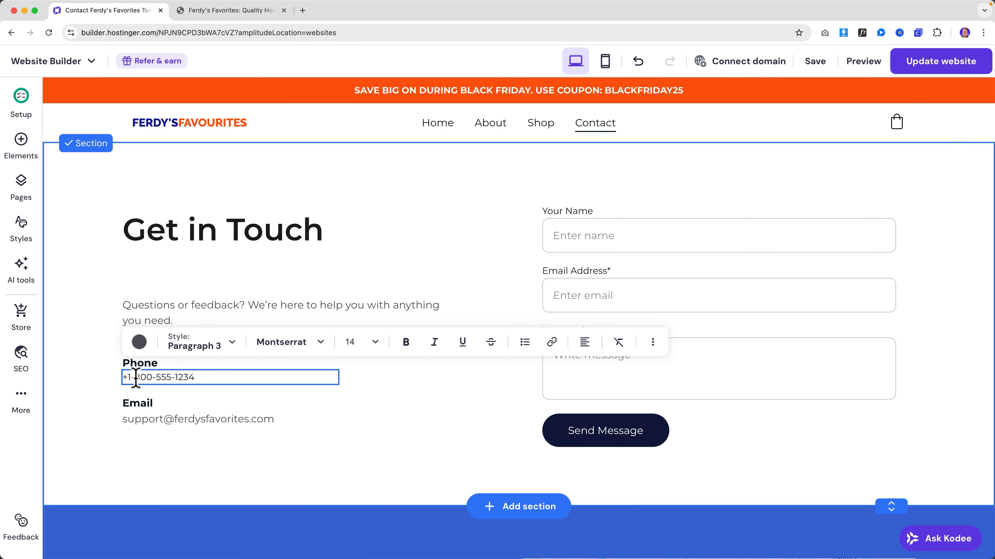
{"action": "left_click_drag", "start_coordinate": [135, 377], "coordinate": [193, 377]}
{"action": "type", "text": "1-12345678"}
- Replace the Contact page email with the shop's info address and save the page
{"action": "double_click", "coordinate": [213, 423]}
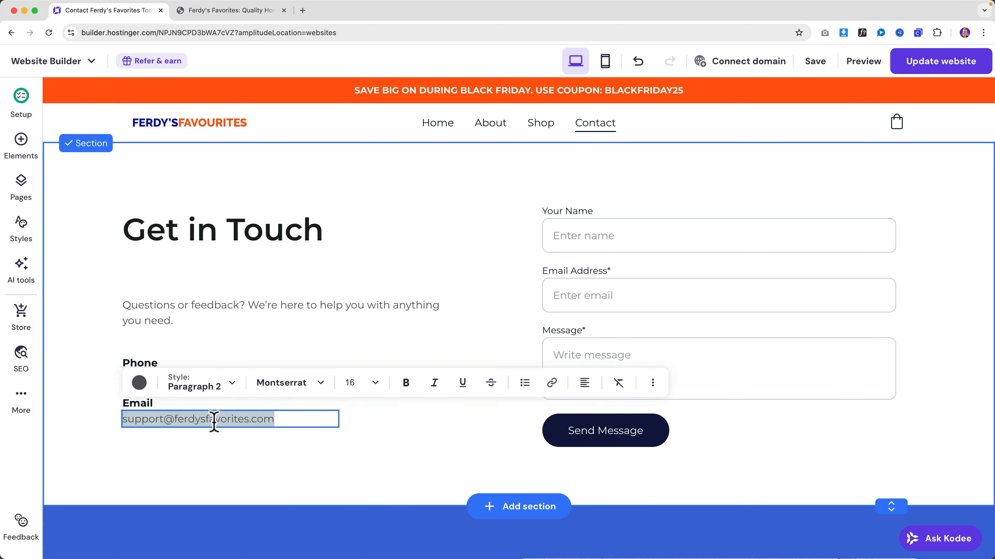
{"action": "left_click_drag", "start_coordinate": [214, 423], "coordinate": [170, 422]}
{"action": "triple_click", "coordinate": [170, 420]}
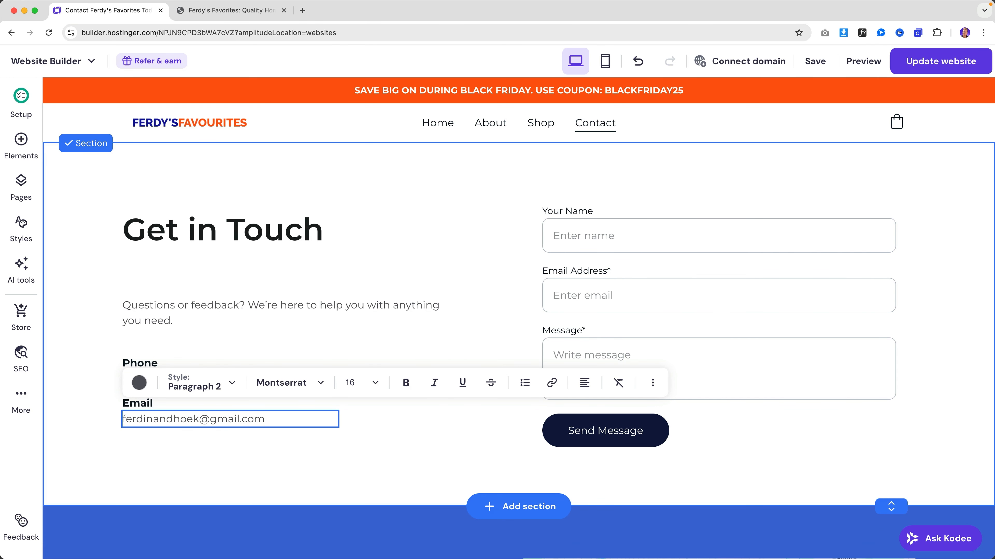
{"action": "key", "text": "super+a"}
{"action": "key", "text": "BackSpace"}
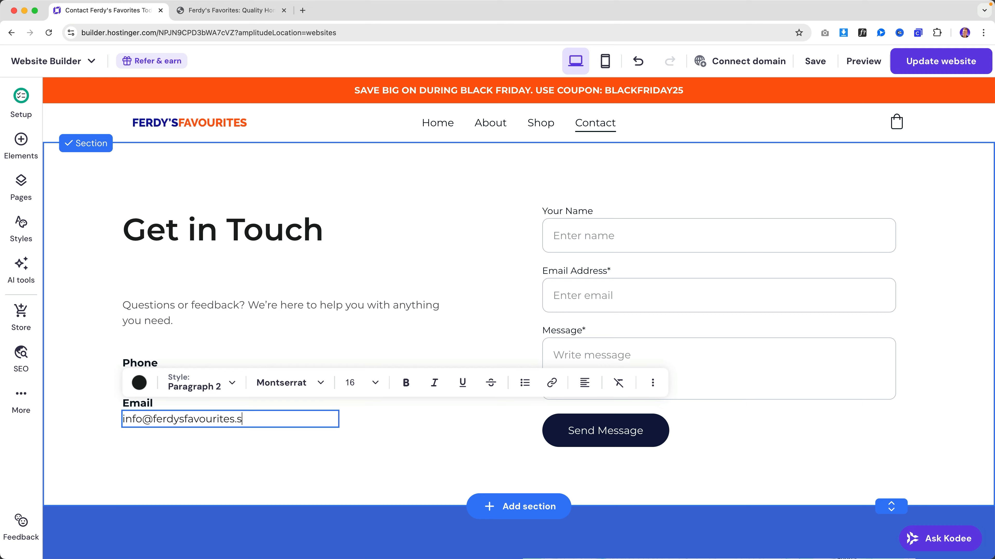
{"action": "key", "text": "Escape"}
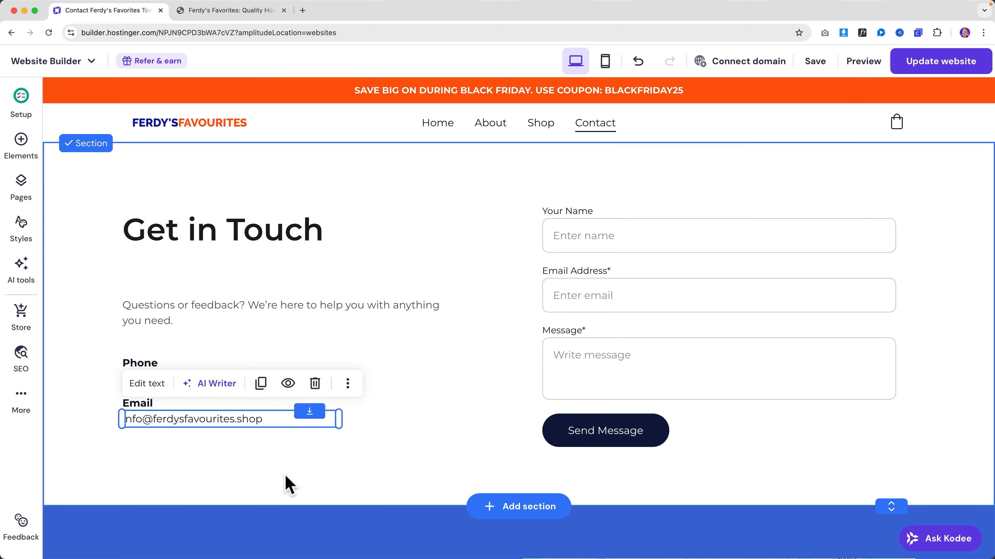
{"action": "left_click", "coordinate": [344, 317]}
{"action": "left_click", "coordinate": [409, 245]}
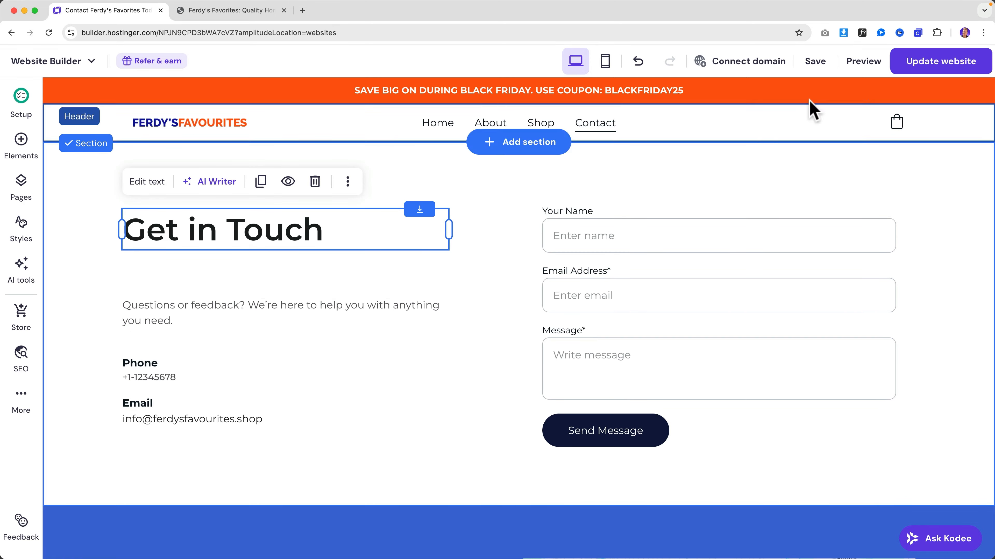
{"action": "left_click", "coordinate": [815, 61]}
{"action": "left_click", "coordinate": [438, 123]}
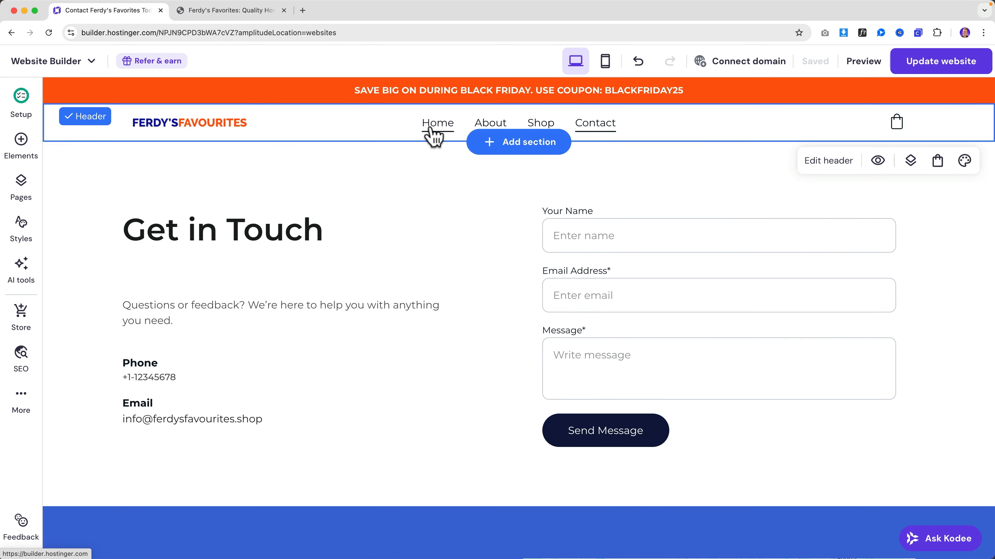
- Review the Home page, then the About page in mobile and desktop layouts
{"action": "scroll", "coordinate": [448, 216], "scroll_direction": "down", "scroll_amount": 10}
{"action": "scroll", "coordinate": [450, 222], "scroll_direction": "down", "scroll_amount": 15}
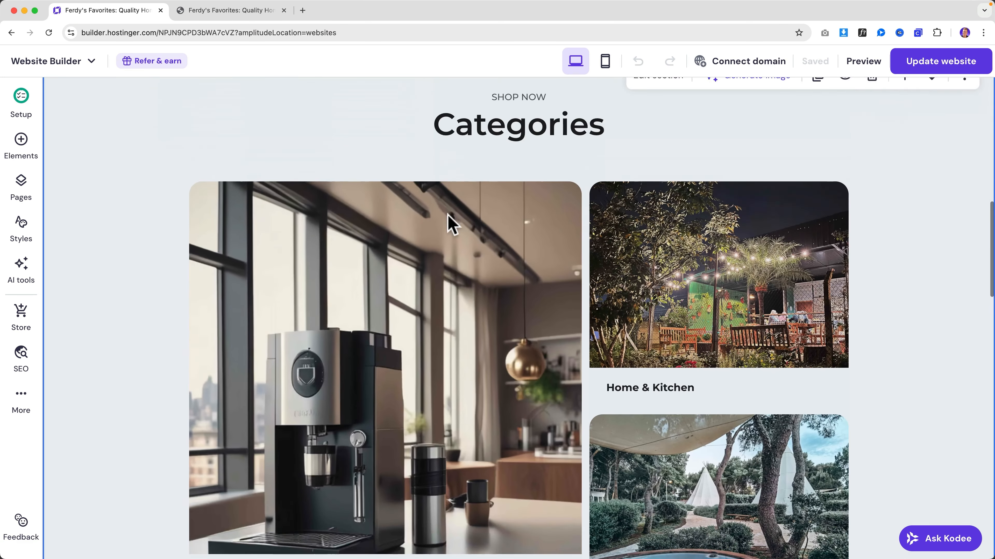
{"action": "scroll", "coordinate": [448, 224], "scroll_direction": "up", "scroll_amount": 14}
{"action": "scroll", "coordinate": [448, 227], "scroll_direction": "up", "scroll_amount": 10}
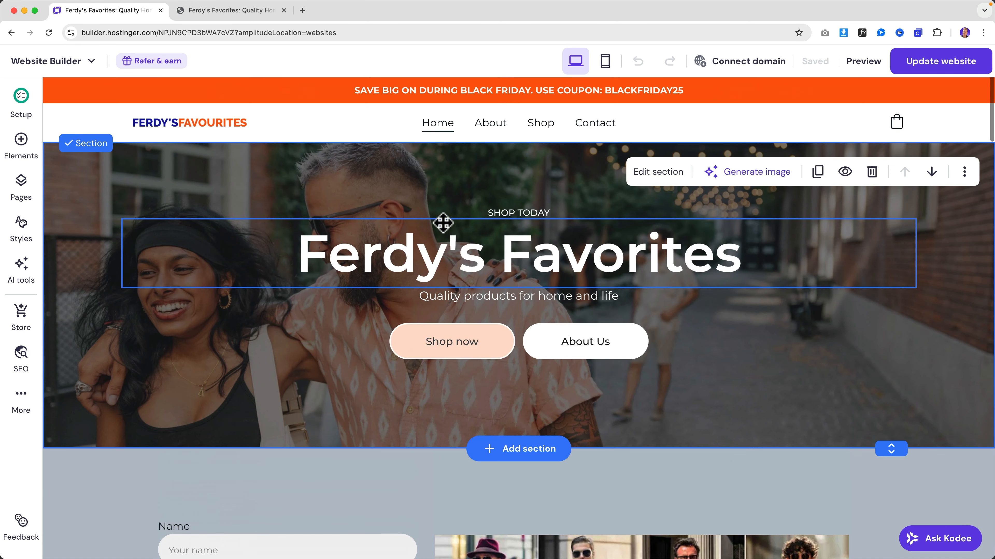
{"action": "left_click", "coordinate": [491, 124]}
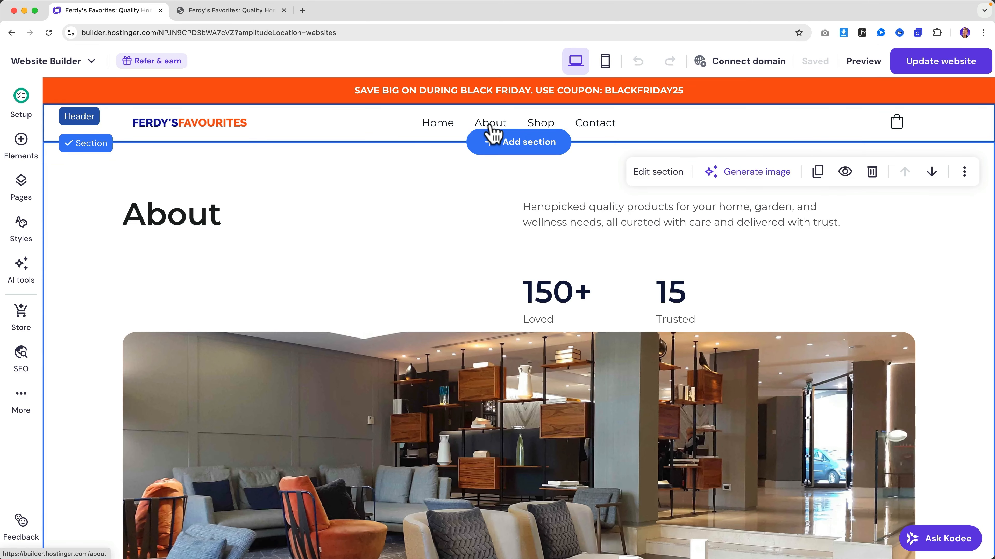
{"action": "left_click", "coordinate": [605, 63]}
{"action": "scroll", "coordinate": [589, 183], "scroll_direction": "down", "scroll_amount": 5}
{"action": "scroll", "coordinate": [591, 180], "scroll_direction": "down", "scroll_amount": 15}
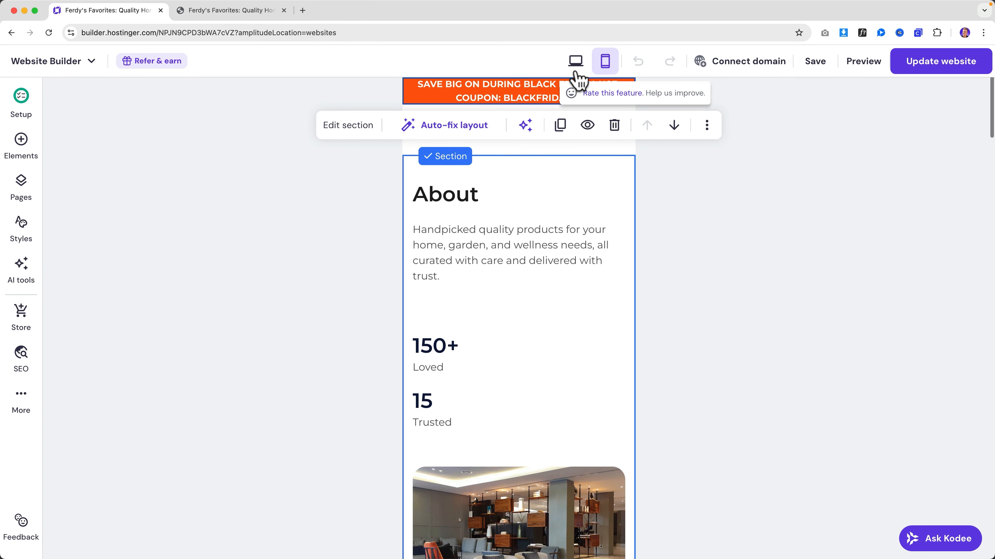
{"action": "left_click", "coordinate": [575, 62]}
- Save and publish the website update, then bring up the pages list
{"action": "left_click", "coordinate": [929, 67]}
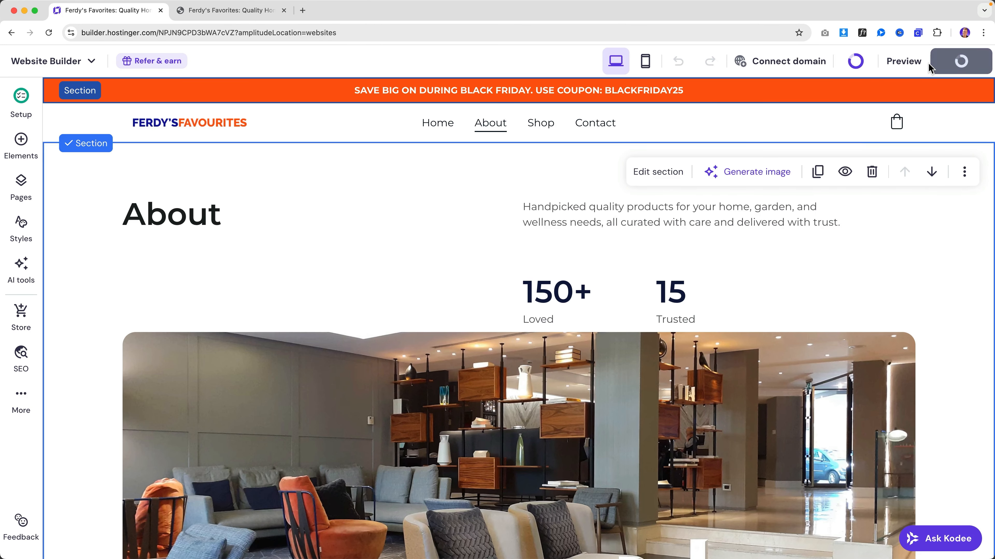
{"action": "left_click", "coordinate": [930, 67]}
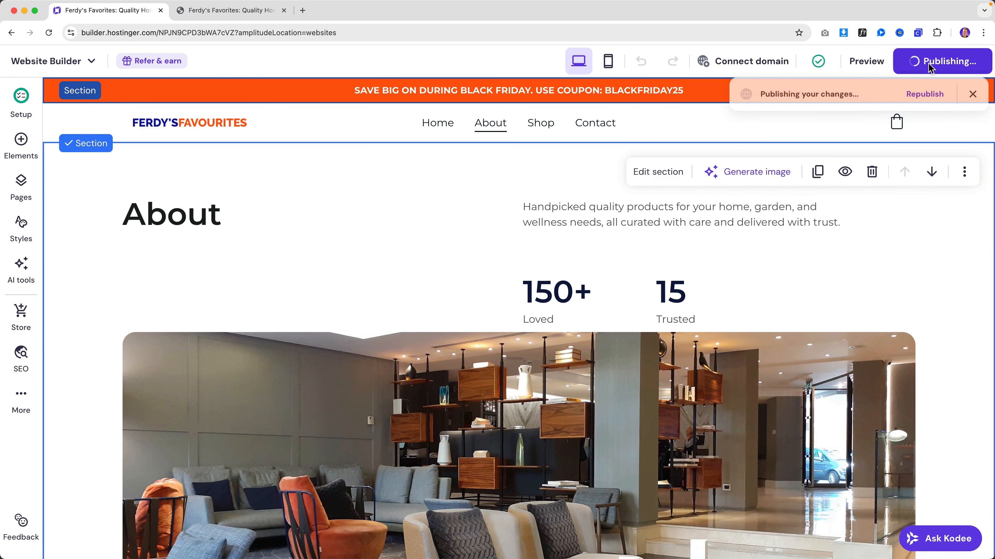
{"action": "left_click", "coordinate": [720, 161]}
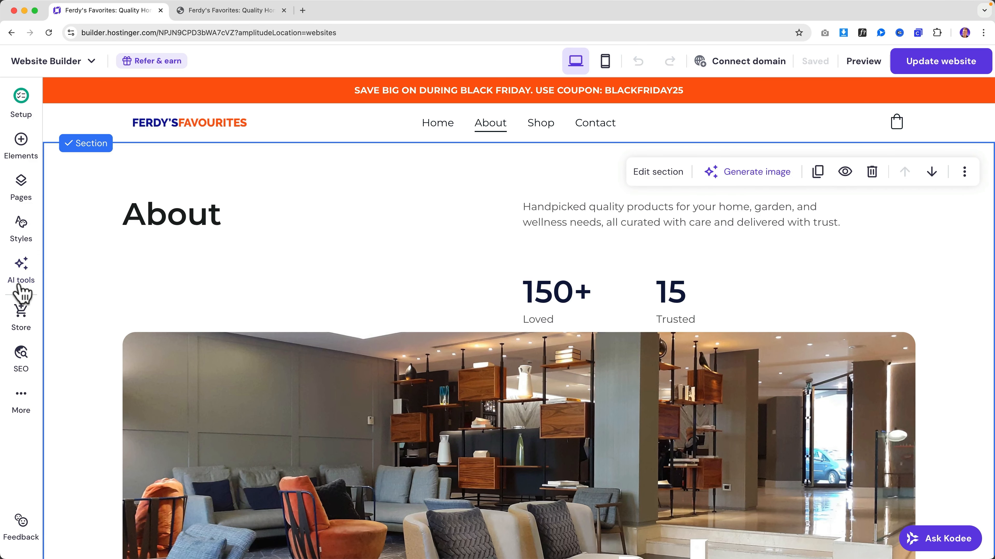
{"action": "left_click", "coordinate": [23, 188]}
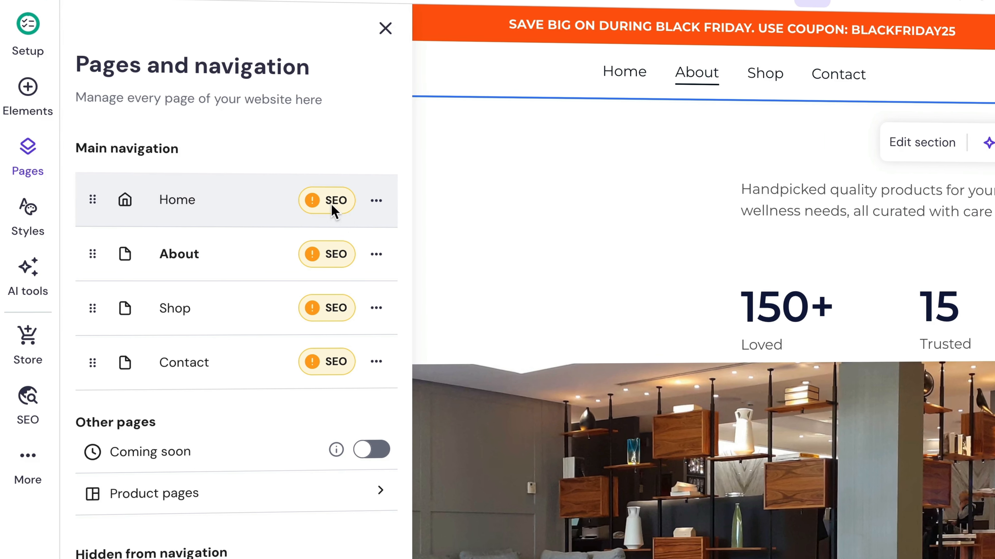
- Generate new AI SEO info for the Home page, keeping the suggested page description
{"action": "left_click", "coordinate": [234, 217]}
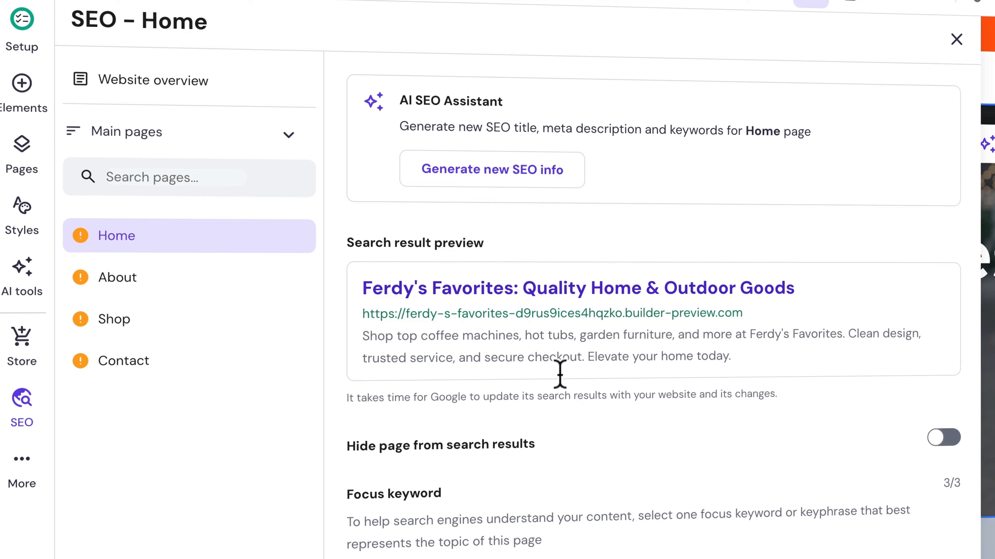
{"action": "scroll", "coordinate": [573, 395], "scroll_direction": "down", "scroll_amount": 4}
{"action": "scroll", "coordinate": [587, 402], "scroll_direction": "up", "scroll_amount": 5}
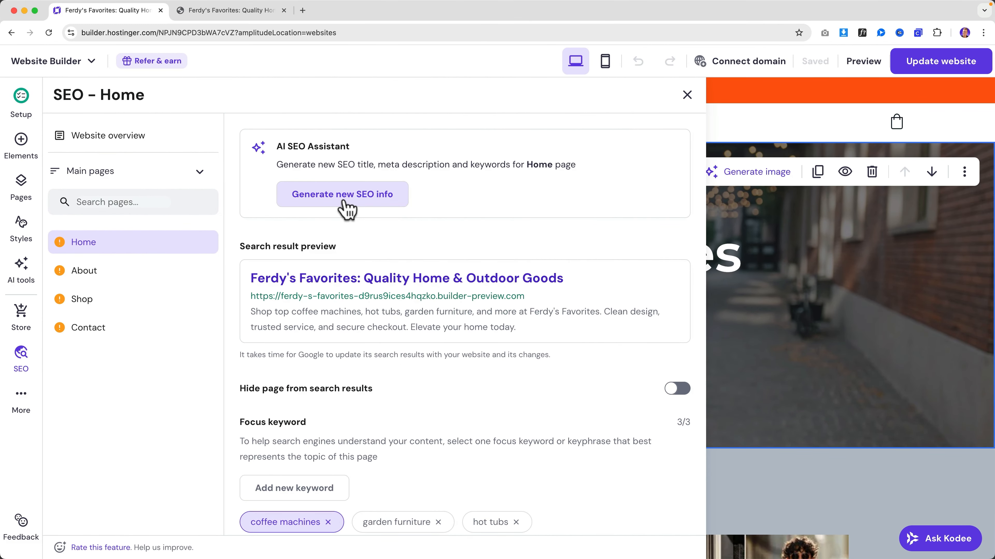
{"action": "left_click", "coordinate": [346, 208]}
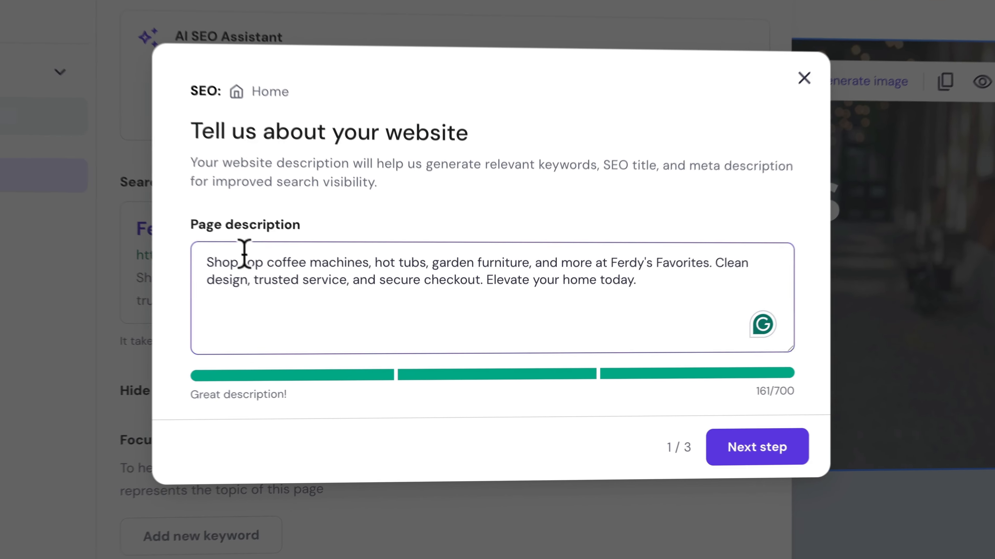
{"action": "left_click", "coordinate": [691, 442]}
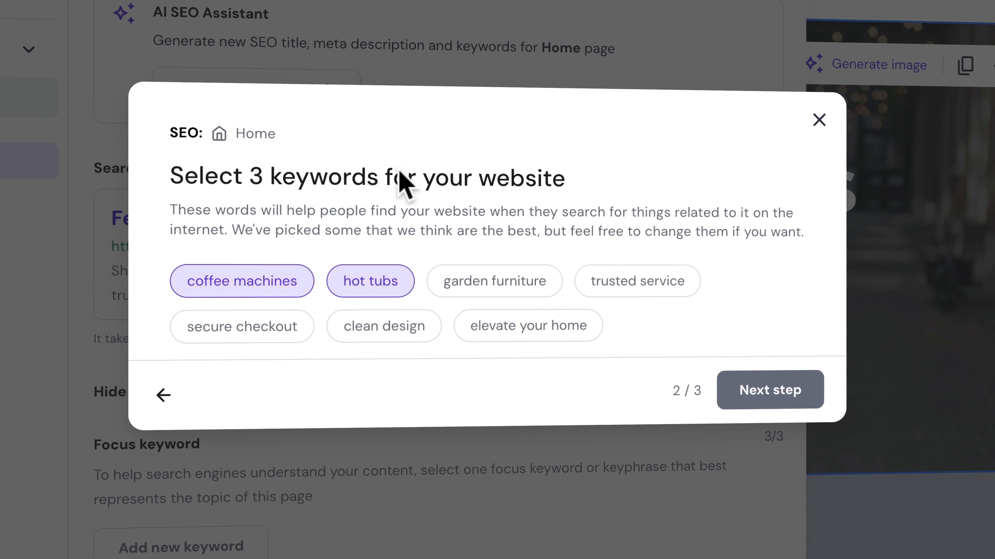
- Choose keywords garden furniture and elevate your home instead of hot tubs, then apply the SEO title and description
{"action": "left_click", "coordinate": [504, 289]}
{"action": "left_click", "coordinate": [501, 287]}
{"action": "left_click", "coordinate": [495, 284]}
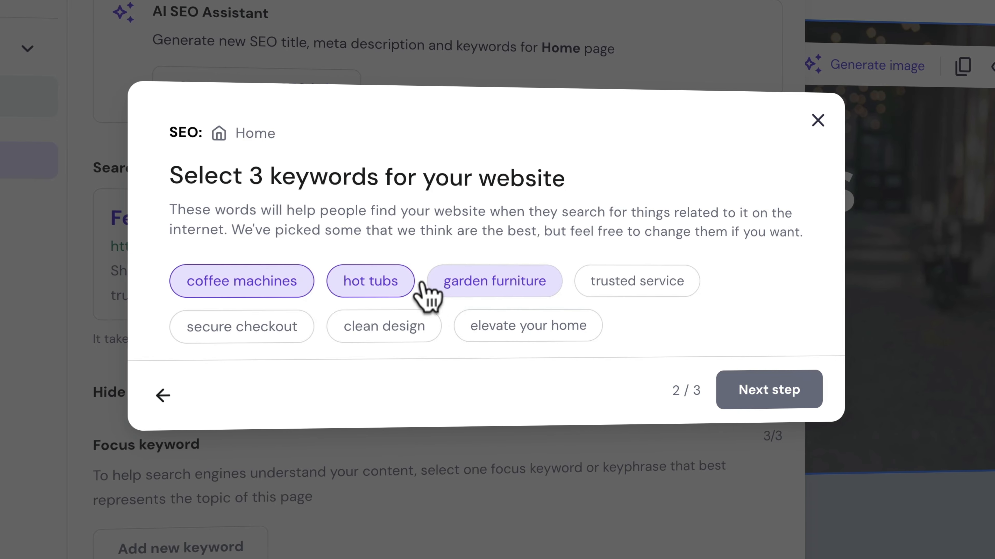
{"action": "left_click", "coordinate": [396, 284]}
{"action": "left_click", "coordinate": [528, 326]}
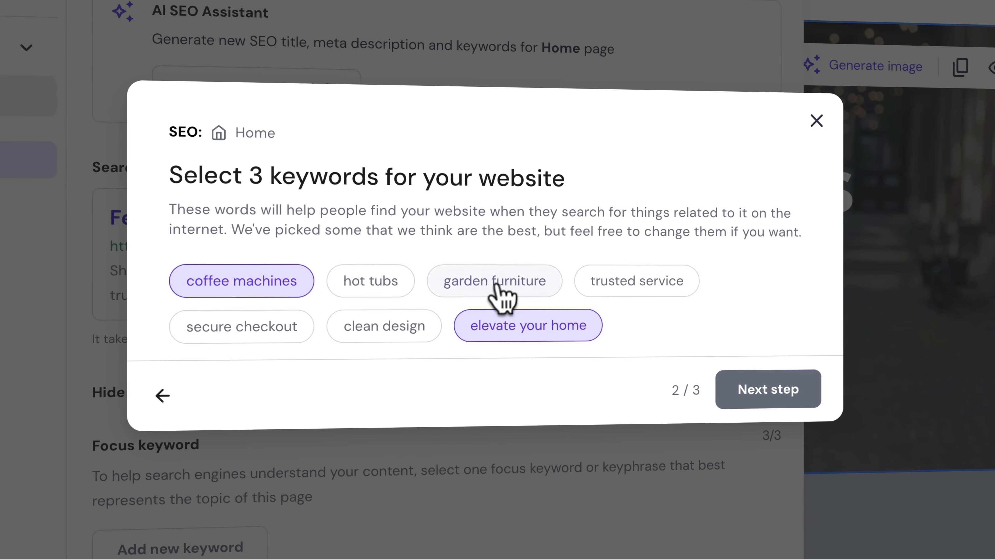
{"action": "left_click", "coordinate": [468, 285]}
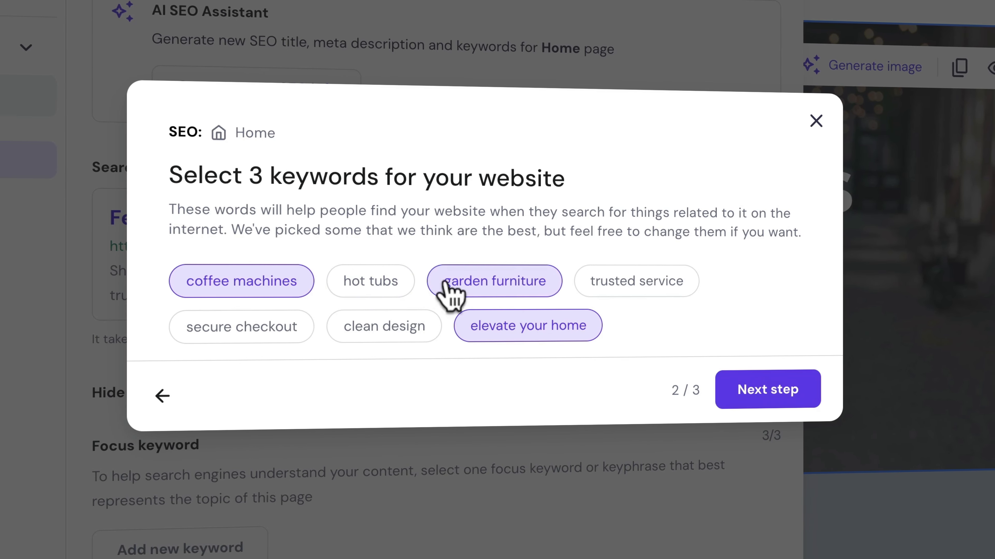
{"action": "left_click", "coordinate": [755, 391]}
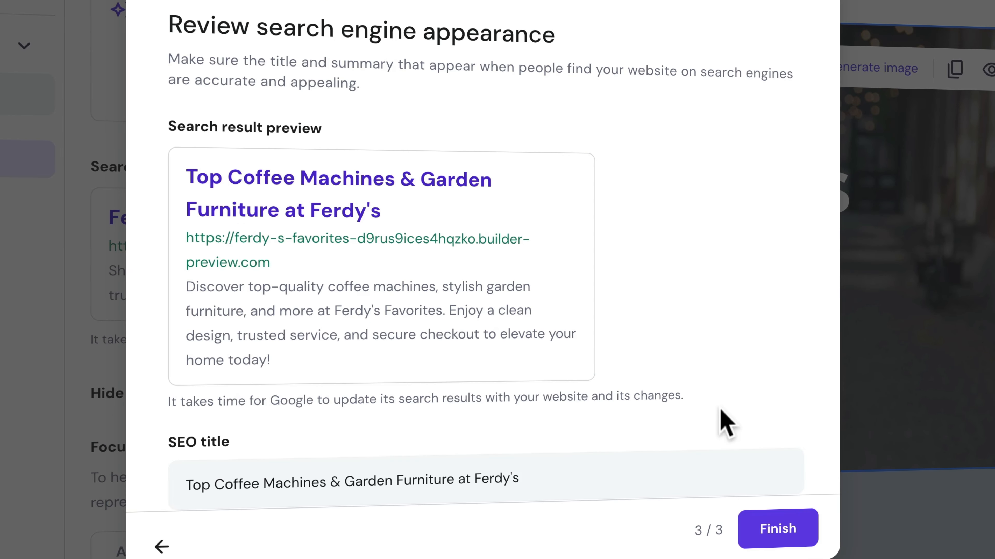
{"action": "scroll", "coordinate": [722, 417], "scroll_direction": "down", "scroll_amount": 2}
{"action": "scroll", "coordinate": [722, 417], "scroll_direction": "up", "scroll_amount": 2}
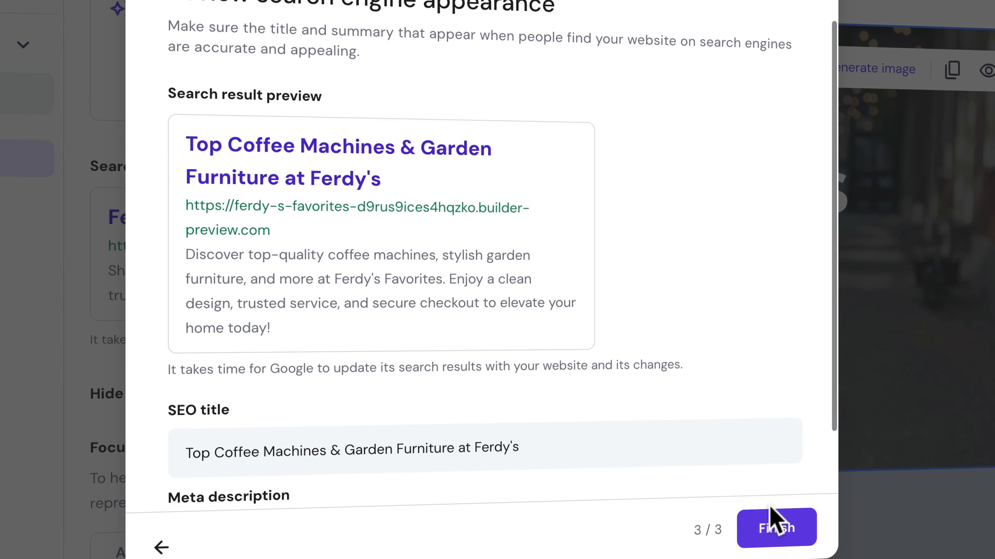
{"action": "left_click", "coordinate": [776, 526]}
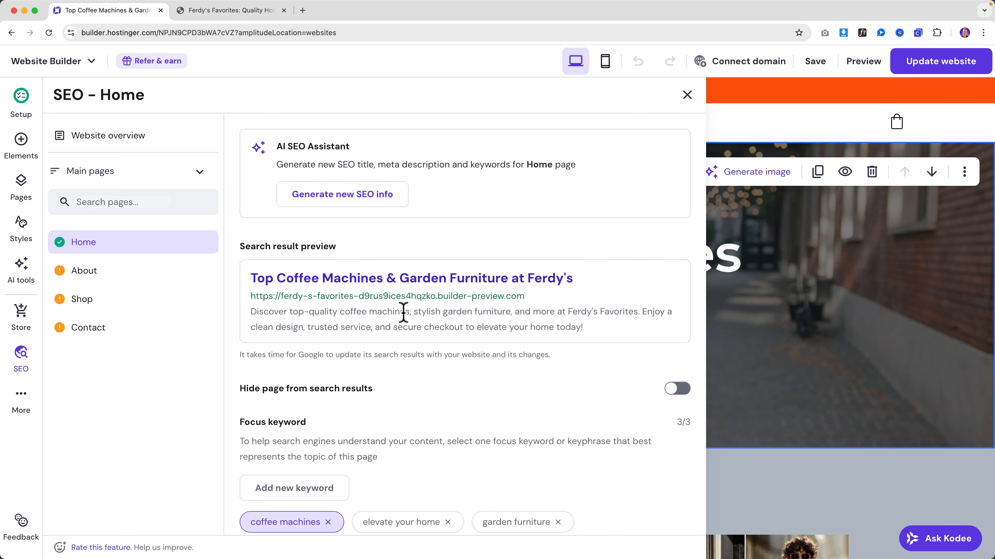
{"action": "scroll", "coordinate": [403, 314], "scroll_direction": "down", "scroll_amount": 5}
{"action": "scroll", "coordinate": [404, 313], "scroll_direction": "up", "scroll_amount": 5}
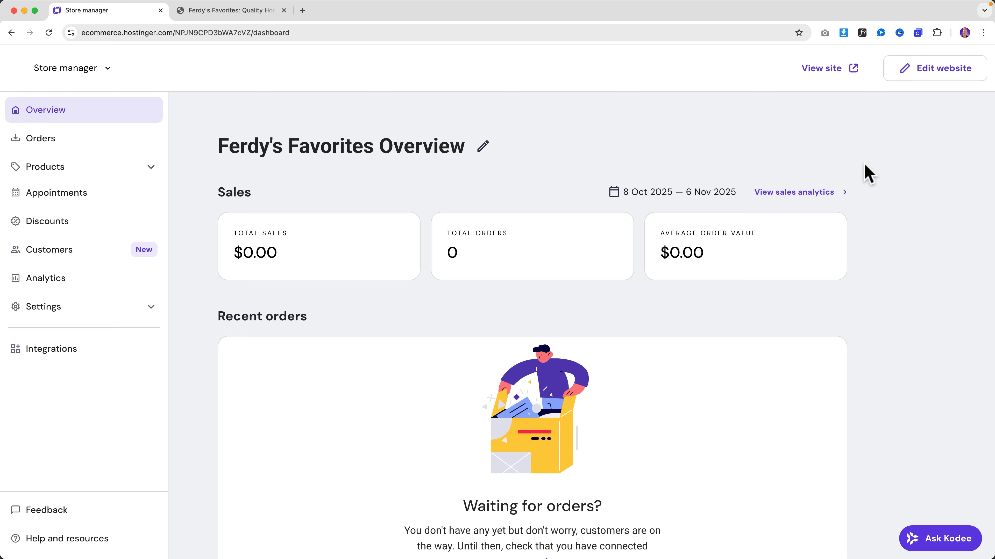
- Add a new tax rule under store Settings > Taxes and start its name with 'Unite'
{"action": "left_click", "coordinate": [150, 308]}
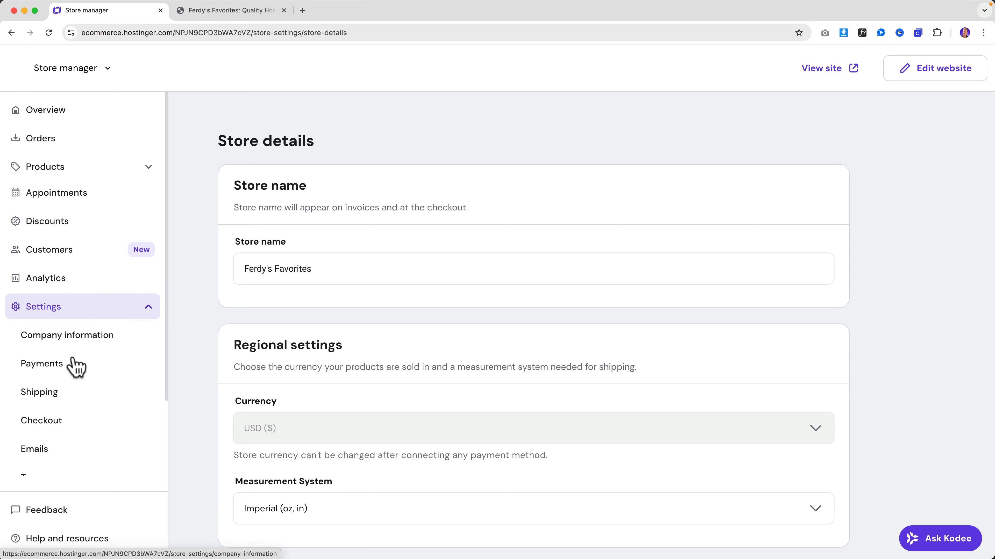
{"action": "scroll", "coordinate": [74, 395], "scroll_direction": "down", "scroll_amount": 3}
{"action": "left_click", "coordinate": [39, 390]}
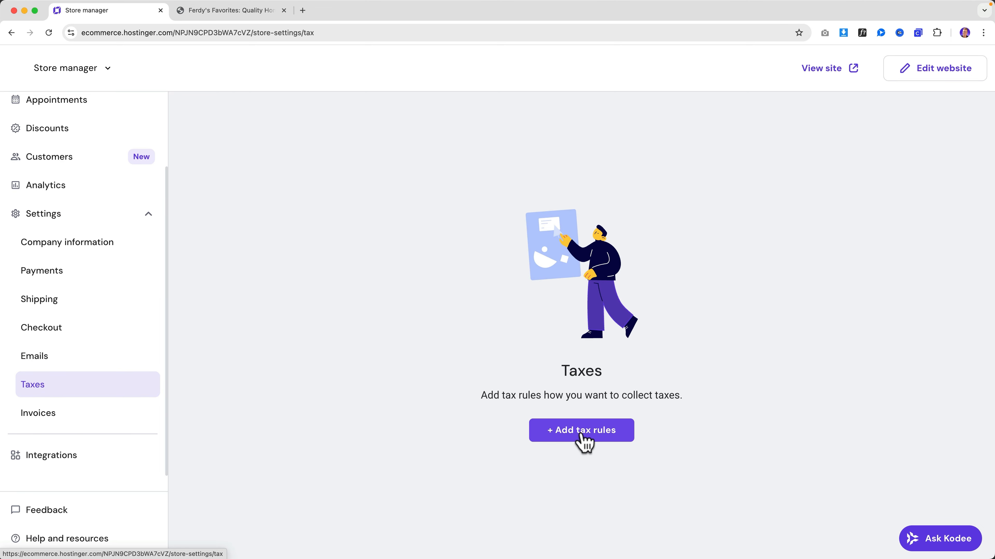
{"action": "left_click", "coordinate": [582, 431]}
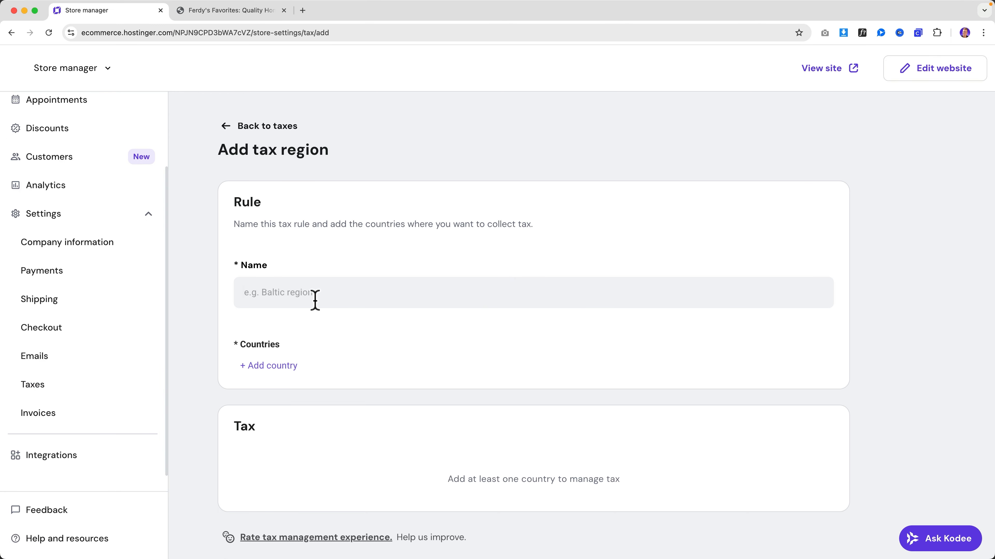
{"action": "type", "text": "United Sta"}
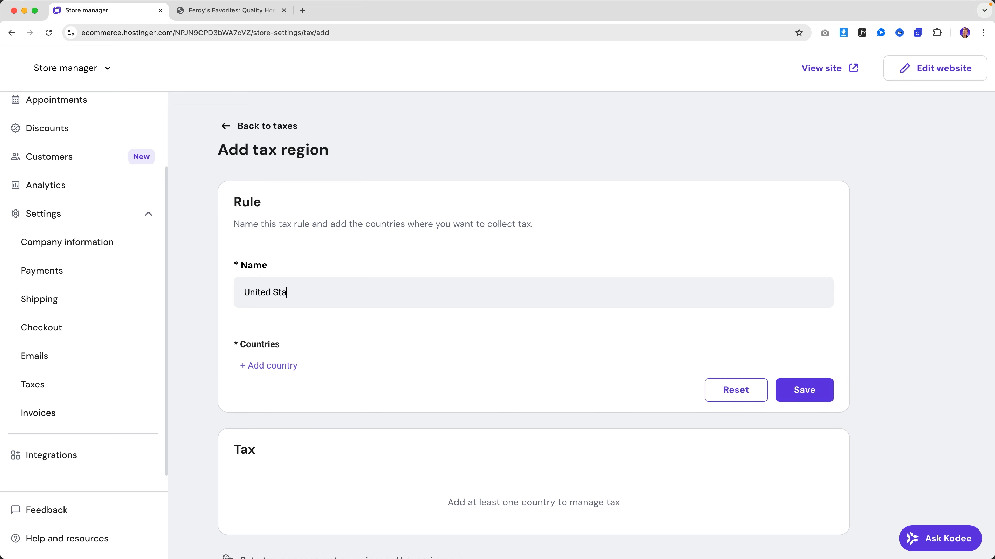
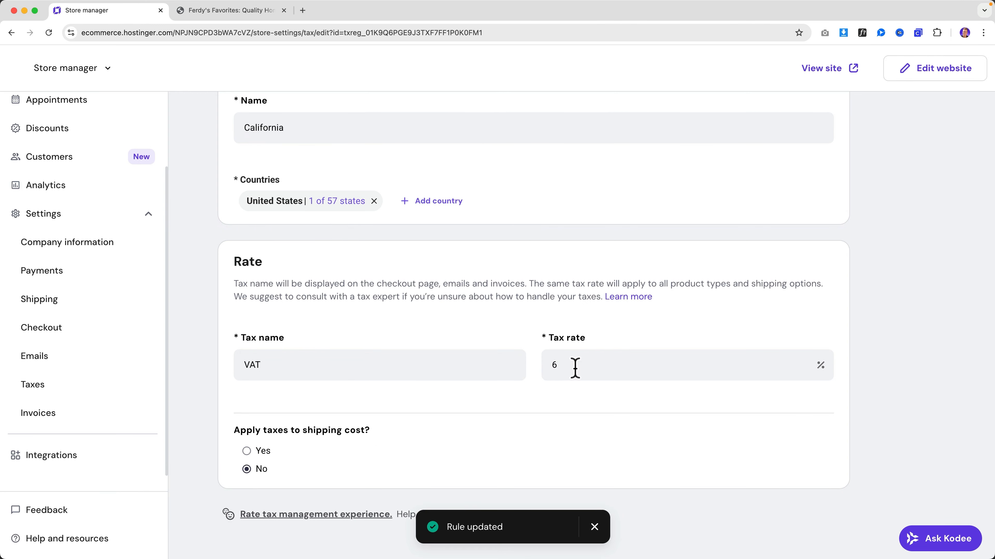
- Change the California rule's tax rate from 6 to 7.25% and open a new browser tab
{"action": "key", "text": "BackSpace"}
{"action": "type", "text": "7.25"}
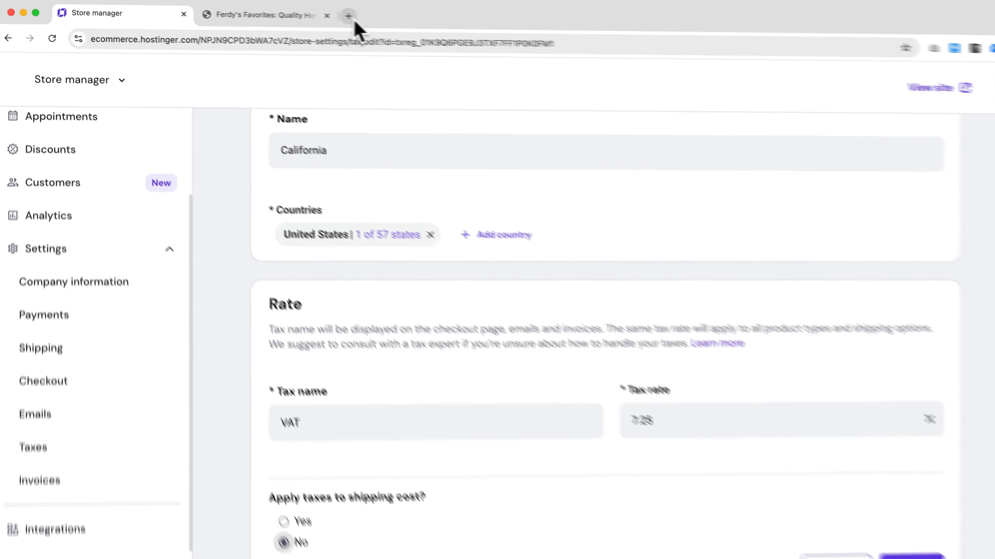
{"action": "left_click", "coordinate": [303, 10]}
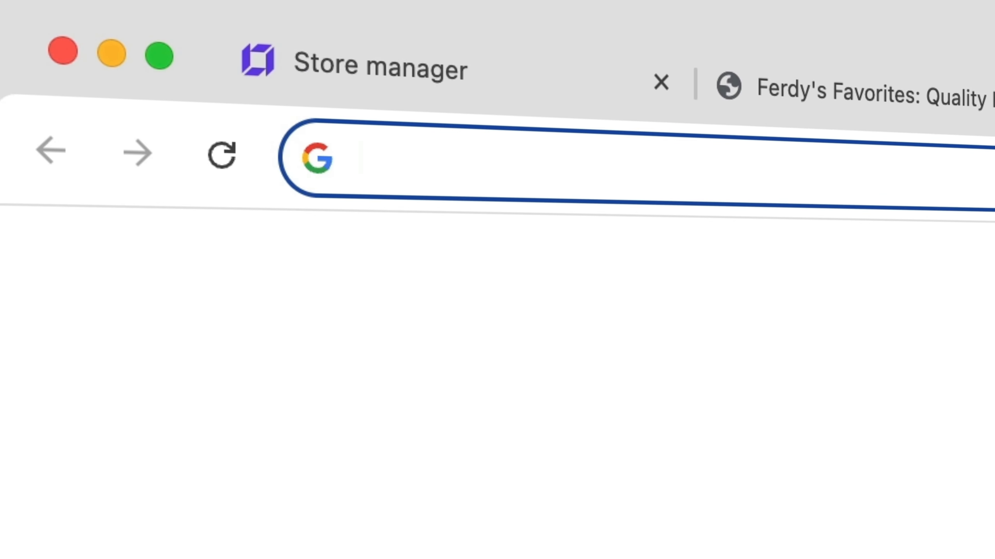
- Search 'taxjar united states', open TaxJar's sales tax by state map, then return to the California rule
{"action": "type", "text": "taxjar united st"}
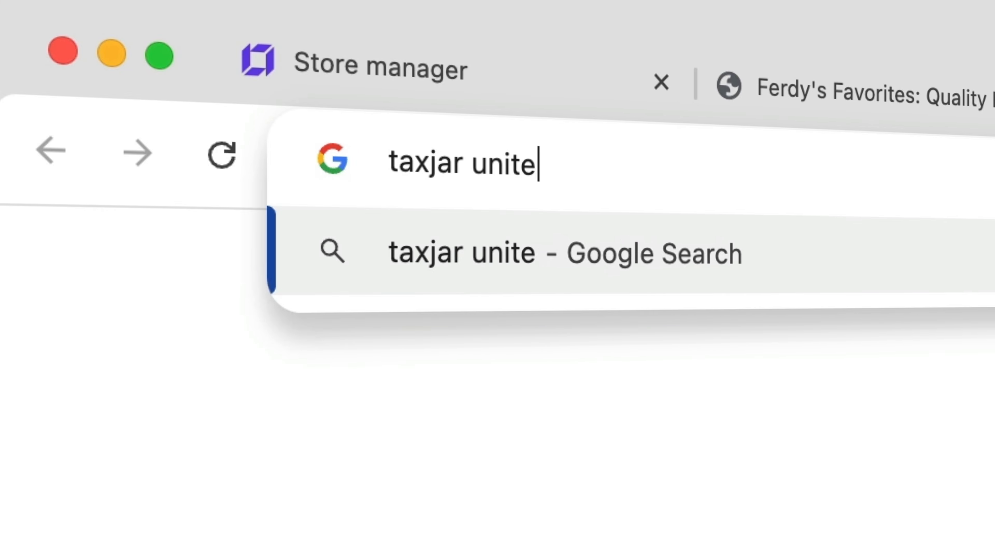
{"action": "type", "text": "ates"}
{"action": "key", "text": "Return"}
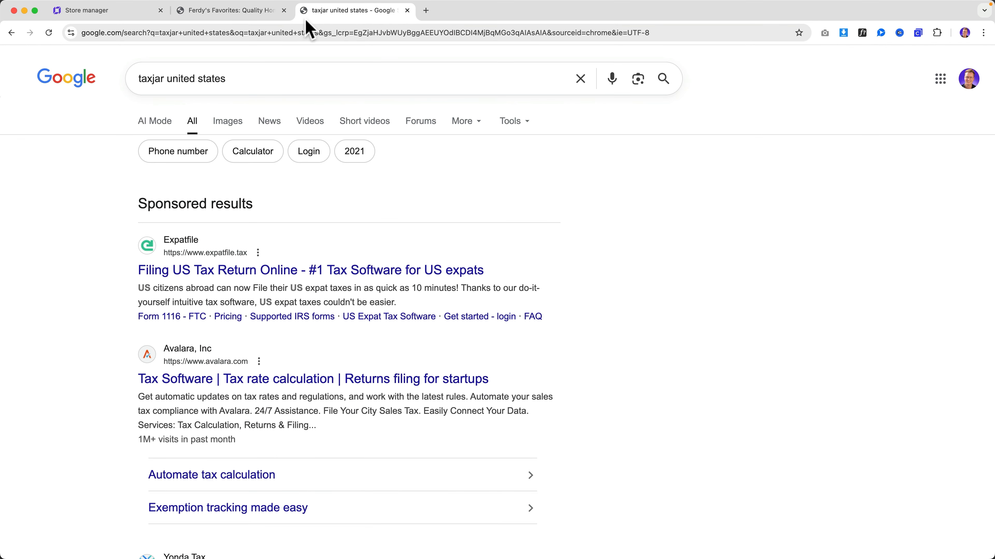
{"action": "scroll", "coordinate": [388, 239], "scroll_direction": "down", "scroll_amount": 10}
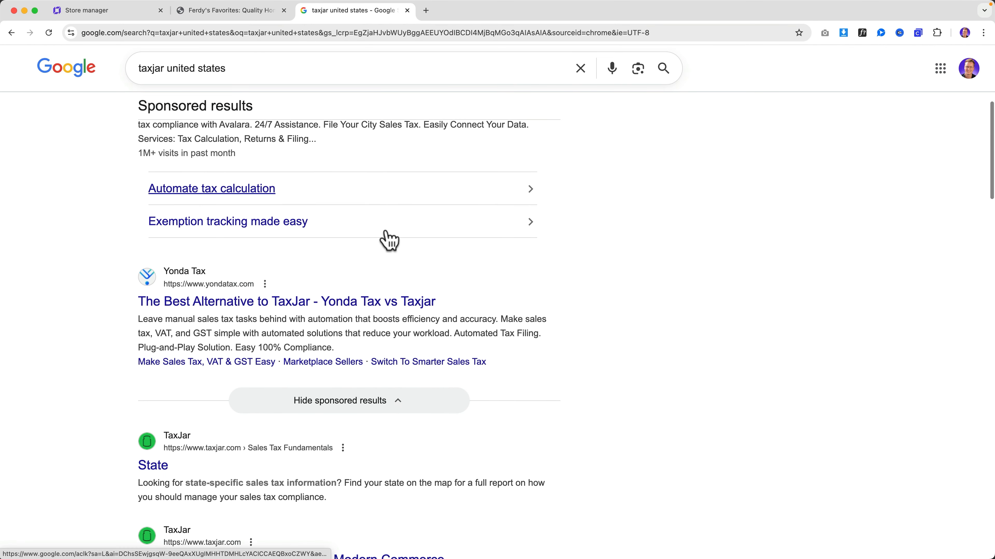
{"action": "left_click", "coordinate": [155, 384]}
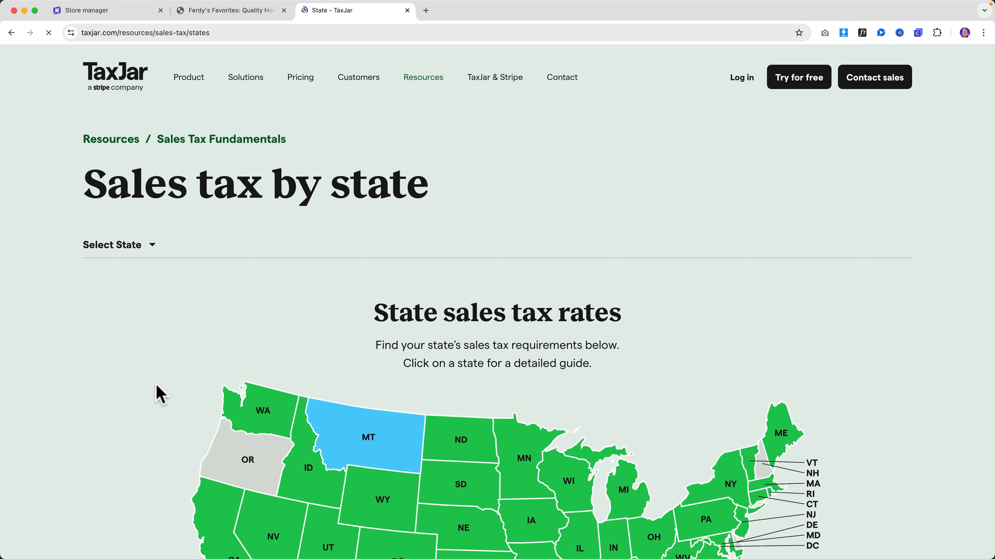
{"action": "scroll", "coordinate": [198, 372], "scroll_direction": "down", "scroll_amount": 2}
{"action": "scroll", "coordinate": [200, 371], "scroll_direction": "down", "scroll_amount": 4}
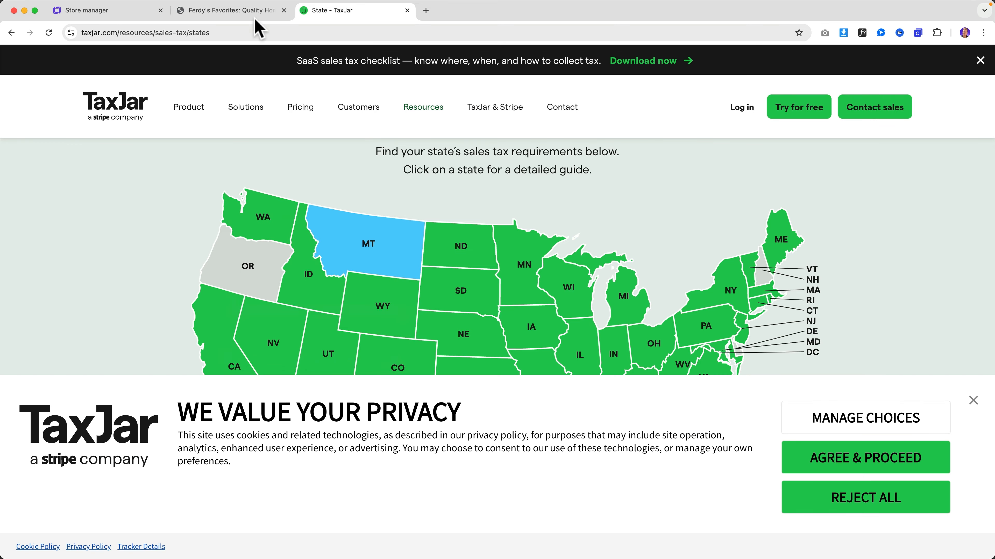
{"action": "left_click", "coordinate": [254, 11]}
{"action": "left_click", "coordinate": [125, 12]}
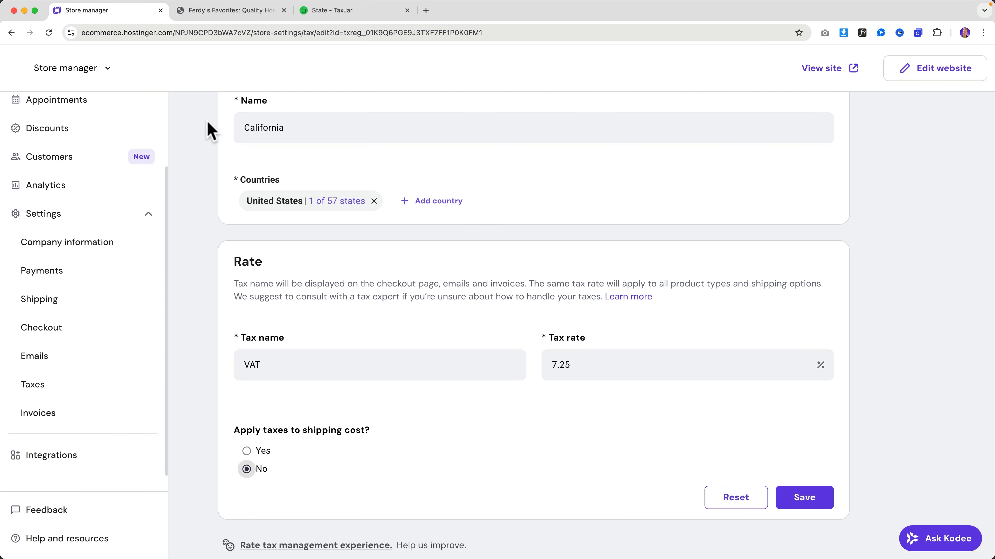
- Save California's 7.25% rate and start a new tax rule with its name beginning 'Al'
{"action": "left_click", "coordinate": [812, 504]}
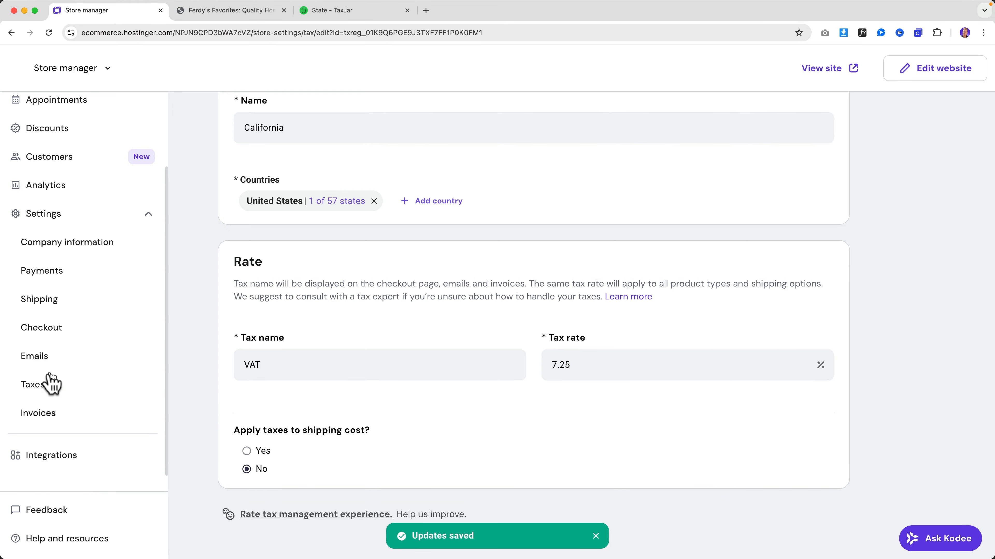
{"action": "left_click", "coordinate": [52, 385]}
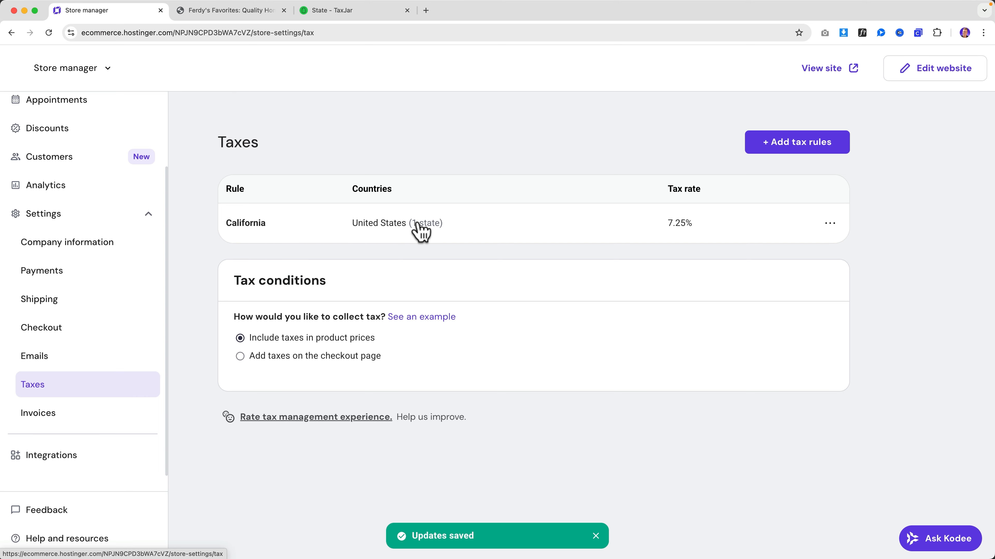
{"action": "left_click", "coordinate": [796, 145]}
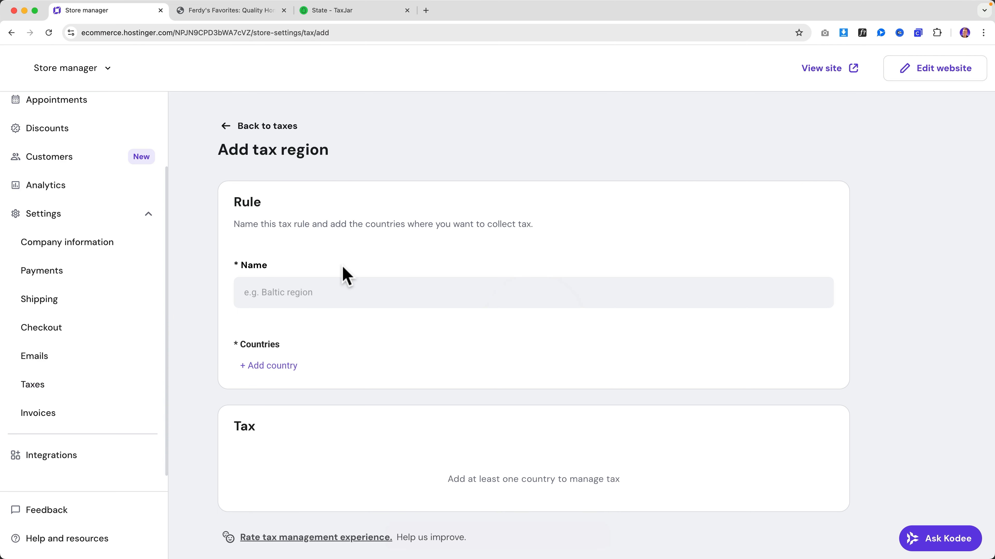
{"action": "type", "text": "Alamaba"}
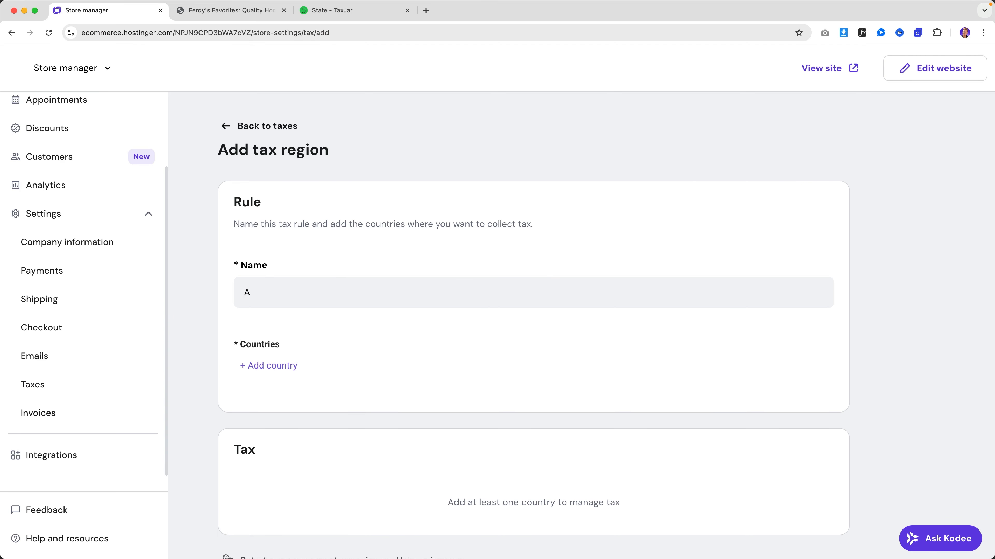
- Add the United States to the new rule, keeping Alabama as its only state
{"action": "left_click", "coordinate": [274, 368]}
{"action": "scroll", "coordinate": [329, 310], "scroll_direction": "down", "scroll_amount": 15}
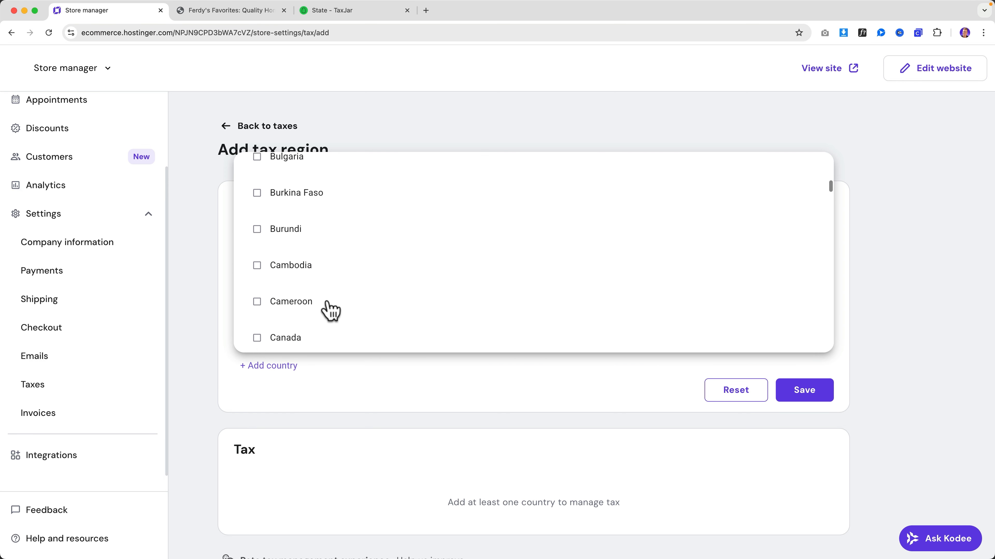
{"action": "scroll", "coordinate": [329, 309], "scroll_direction": "down", "scroll_amount": 20}
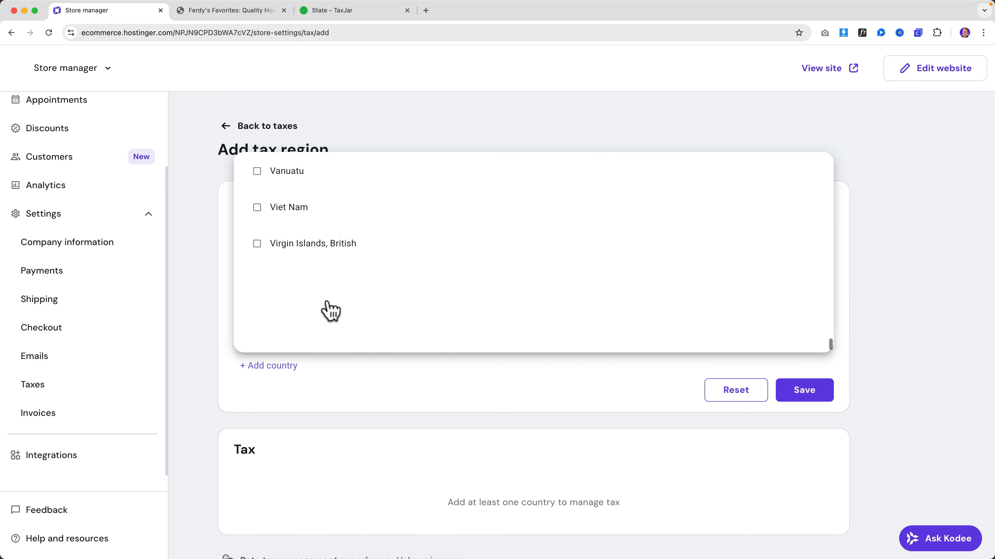
{"action": "scroll", "coordinate": [307, 247], "scroll_direction": "up", "scroll_amount": 5}
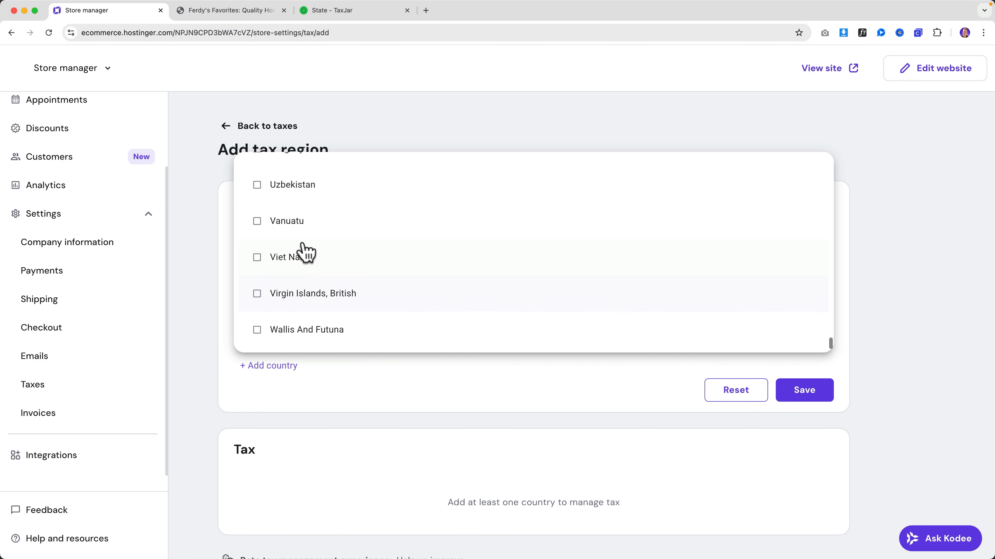
{"action": "scroll", "coordinate": [303, 250], "scroll_direction": "up", "scroll_amount": 4}
{"action": "left_click", "coordinate": [307, 245]}
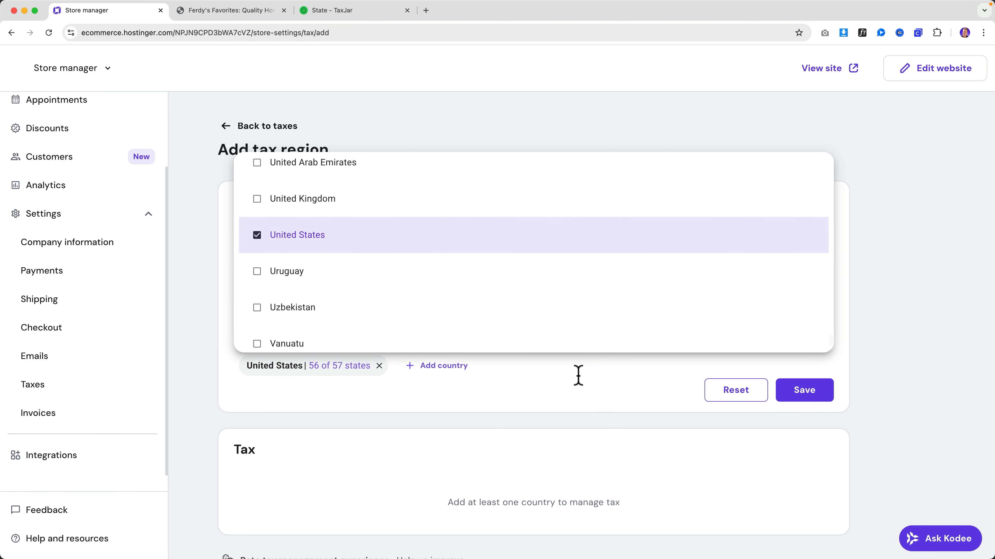
{"action": "left_click", "coordinate": [340, 368]}
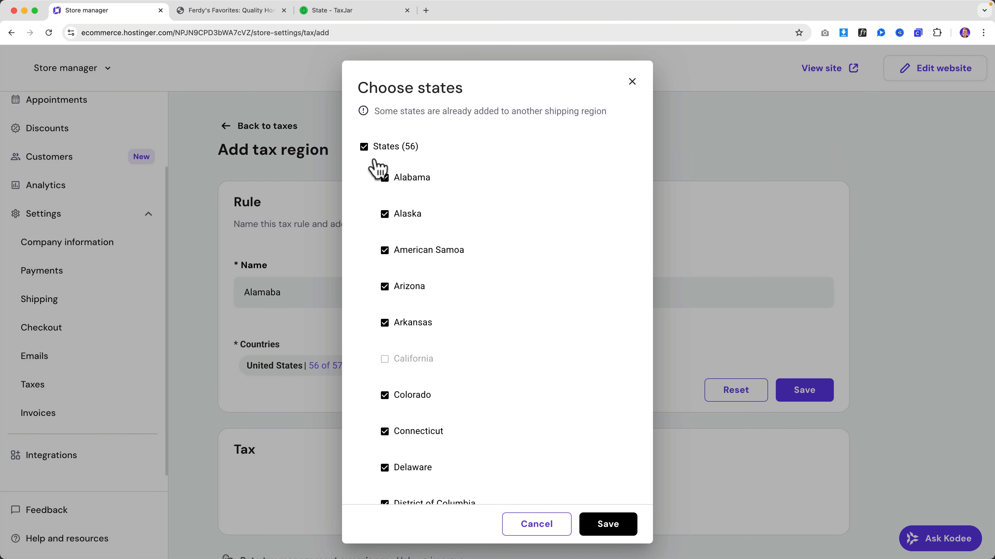
{"action": "left_click", "coordinate": [364, 147]}
{"action": "left_click", "coordinate": [384, 179]}
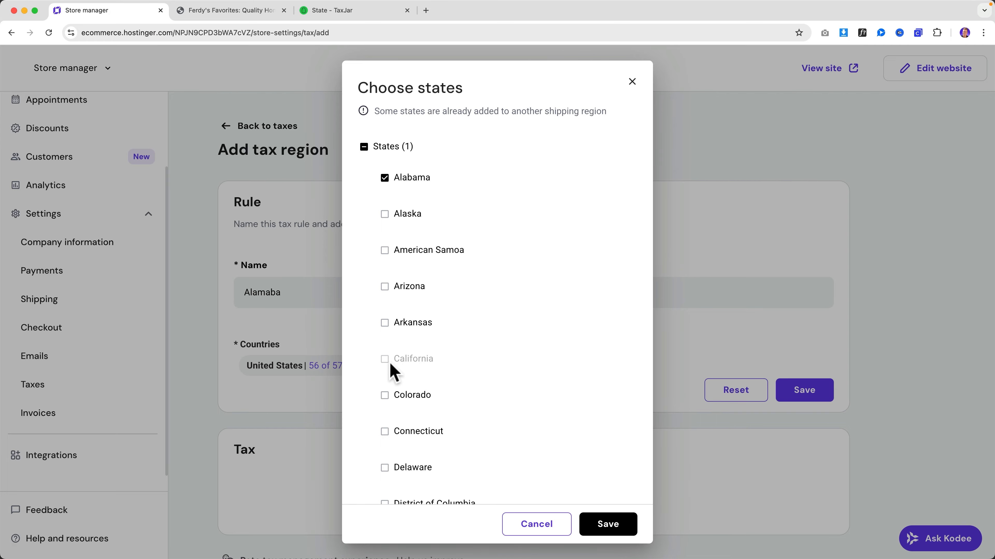
{"action": "left_click", "coordinate": [605, 527]}
{"action": "left_click", "coordinate": [332, 10]}
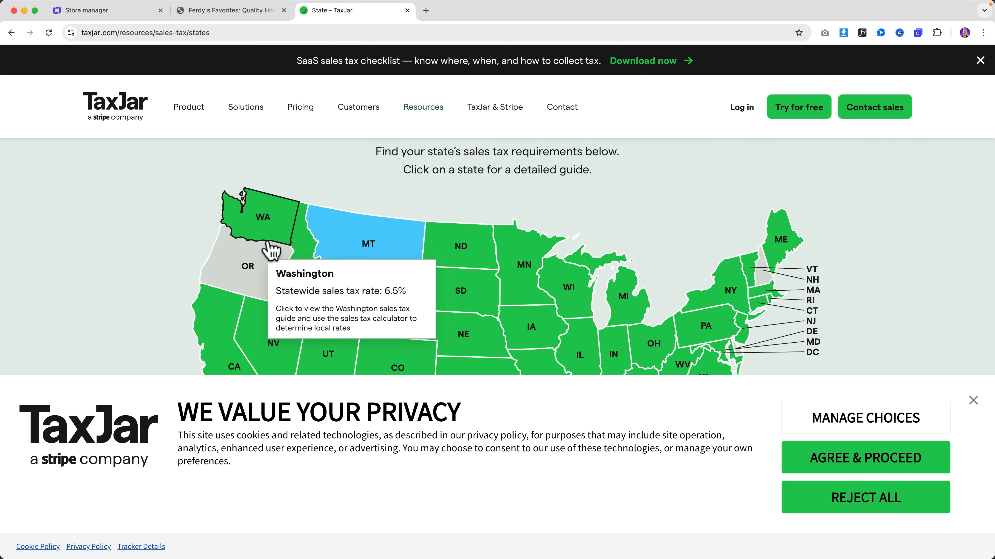
- Dismiss TaxJar's cookie privacy banner so the full state sales tax map shows
{"action": "scroll", "coordinate": [285, 243], "scroll_direction": "down", "scroll_amount": 4}
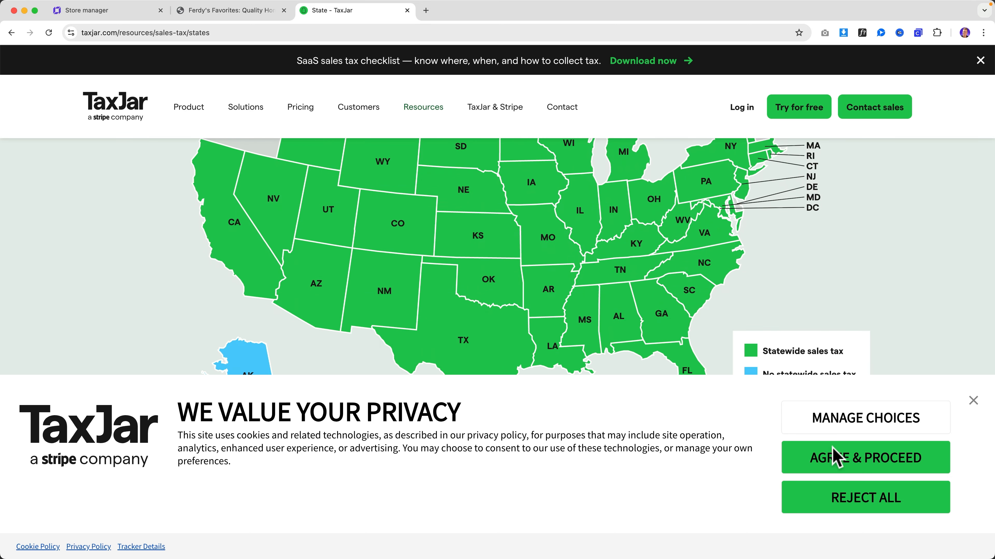
{"action": "left_click", "coordinate": [972, 400]}
{"action": "scroll", "coordinate": [834, 355], "scroll_direction": "up", "scroll_amount": 3}
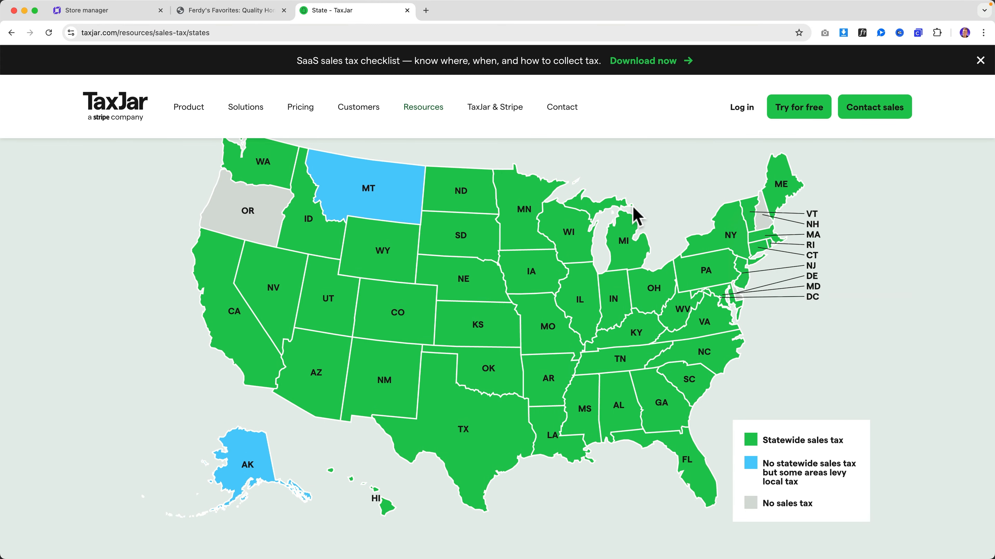
{"action": "scroll", "coordinate": [543, 351], "scroll_direction": "up", "scroll_amount": 1}
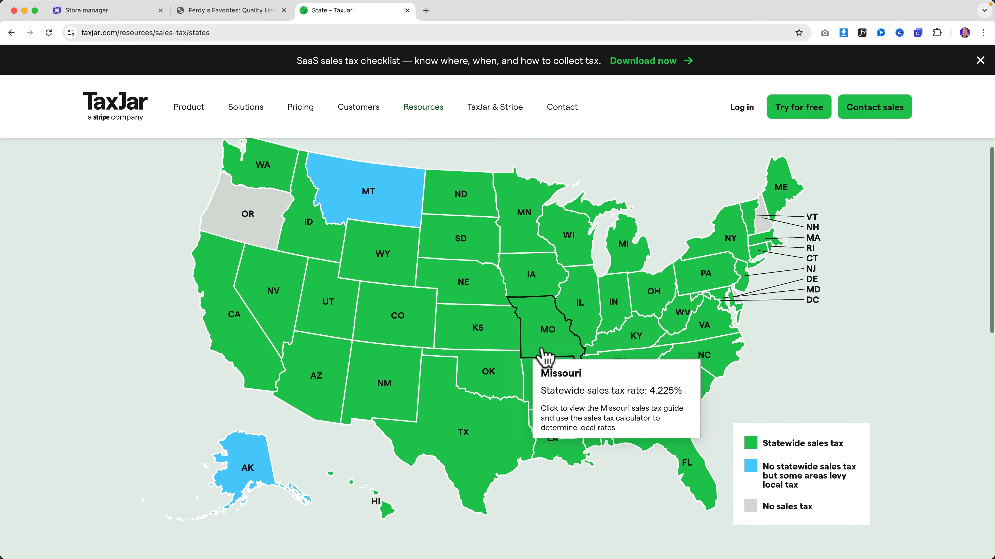
{"action": "left_click", "coordinate": [196, 17]}
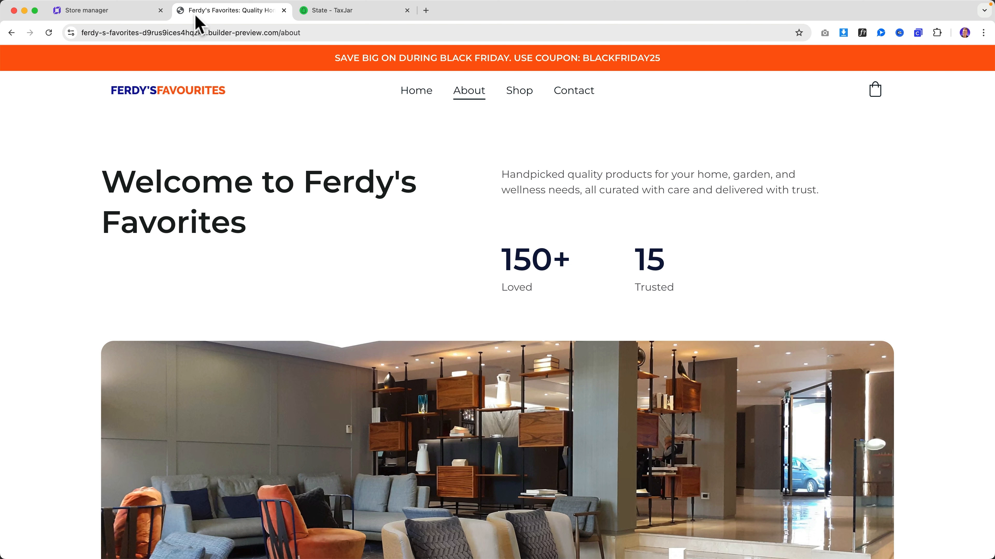
- Save the Alamaba rule with tax name VAT at a 4% rate, then return to the tax rules list
{"action": "left_click", "coordinate": [105, 16]}
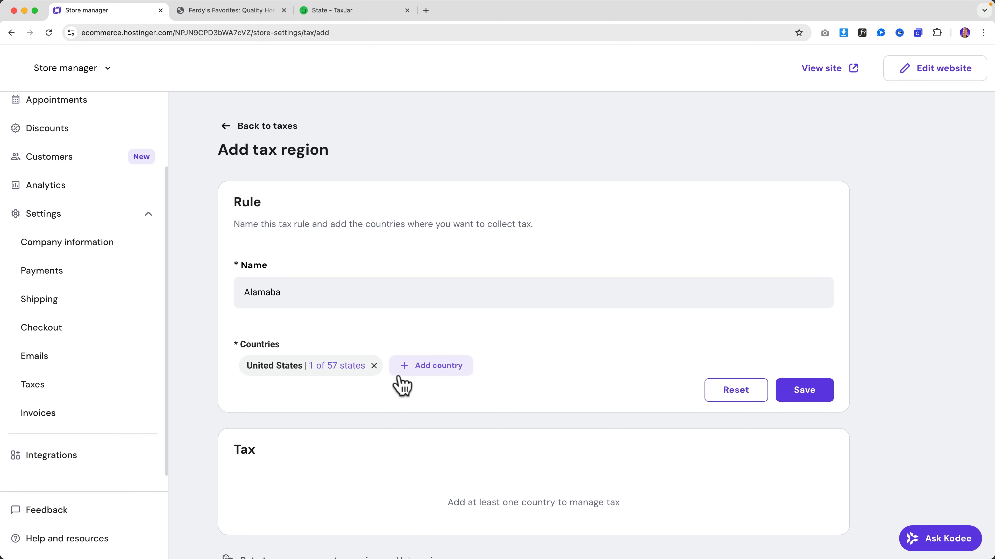
{"action": "scroll", "coordinate": [411, 396], "scroll_direction": "down", "scroll_amount": 2}
{"action": "left_click", "coordinate": [804, 344]}
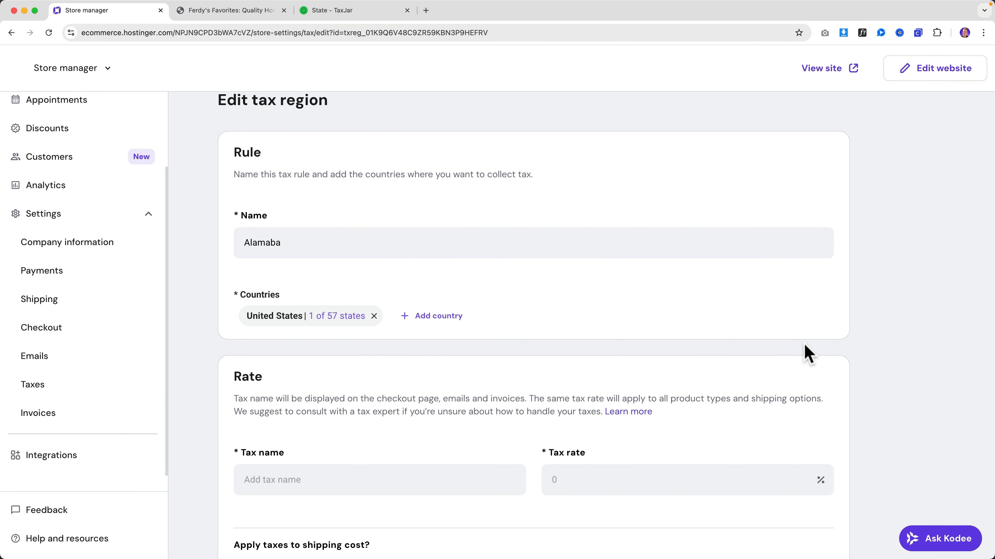
{"action": "scroll", "coordinate": [358, 360], "scroll_direction": "down", "scroll_amount": 3}
{"action": "left_click", "coordinate": [351, 350]}
{"action": "type", "text": "VAT"}
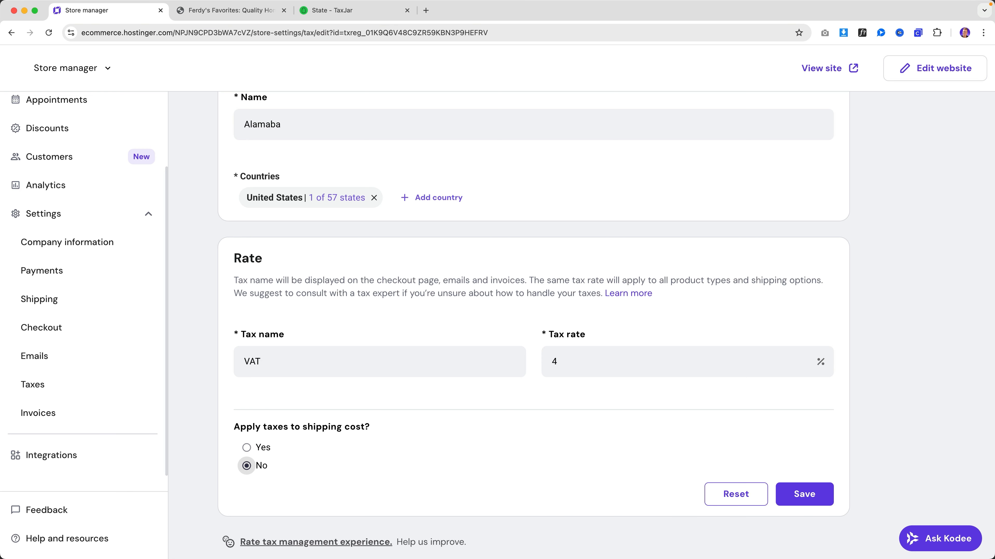
{"action": "left_click", "coordinate": [822, 497]}
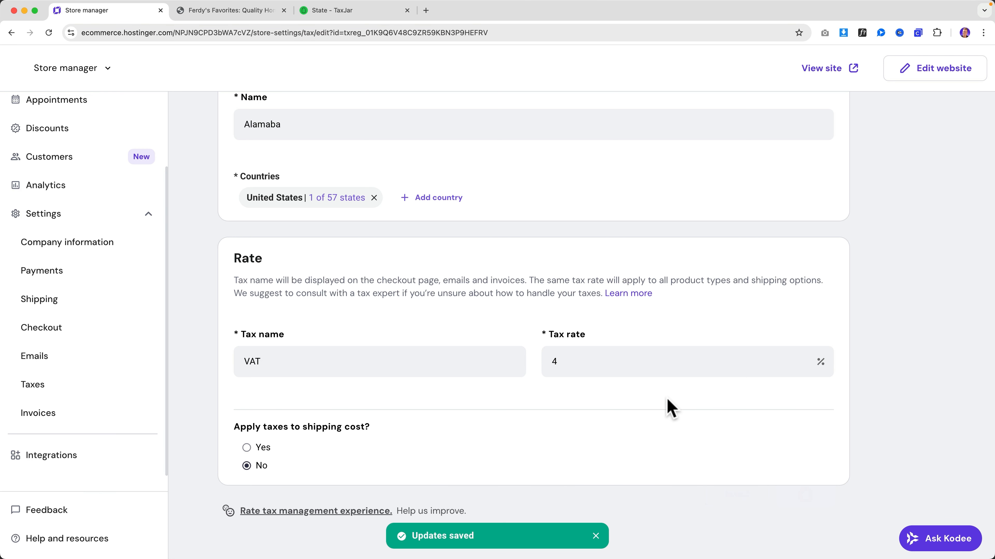
{"action": "scroll", "coordinate": [329, 335], "scroll_direction": "up", "scroll_amount": 4}
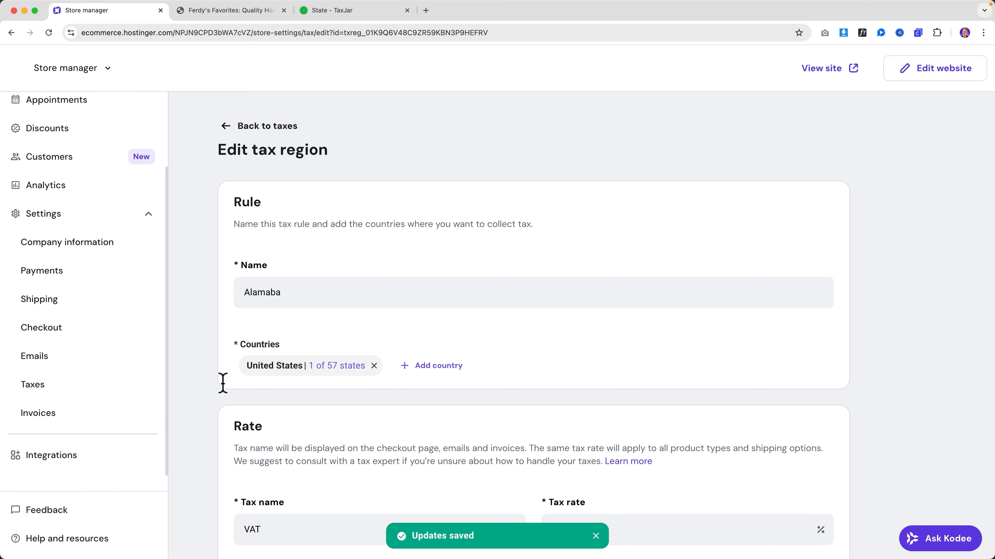
{"action": "left_click", "coordinate": [47, 397]}
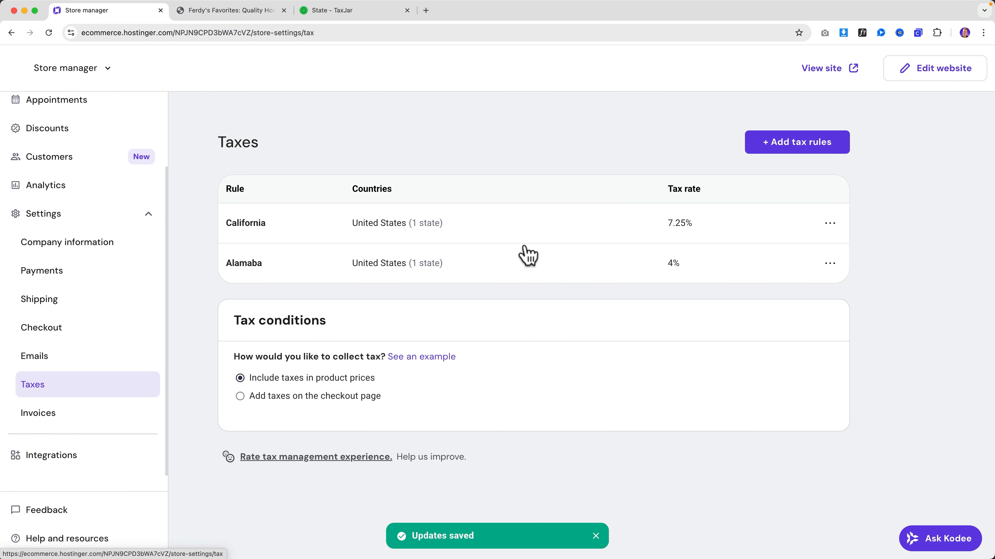
{"action": "left_click", "coordinate": [215, 16]}
- Scroll the Hostinger hPanel home dashboard showing the Black Friday deals
{"action": "scroll", "coordinate": [598, 281], "scroll_direction": "down", "scroll_amount": 1}
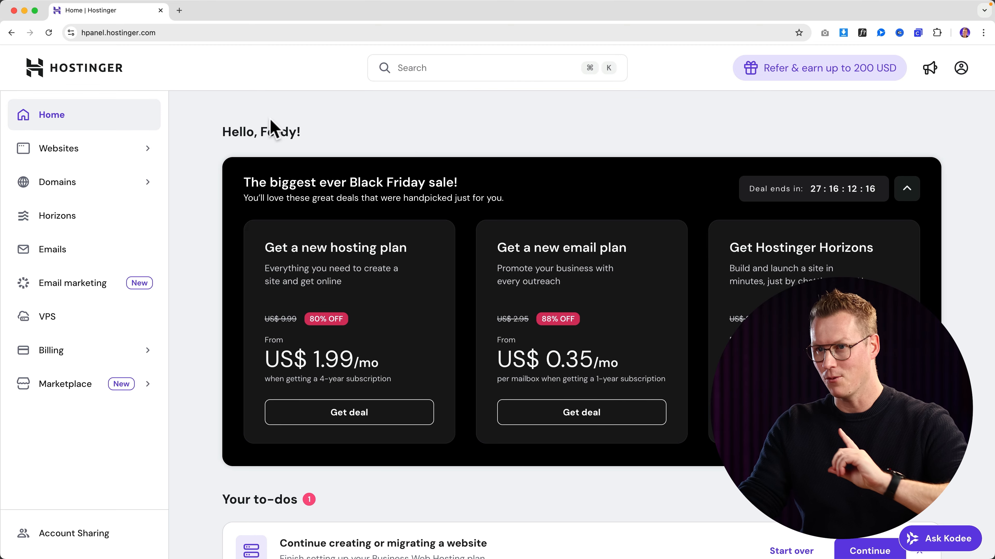
- Open the store site from Websites in the editor and begin connecting a custom domain
{"action": "left_click", "coordinate": [80, 151]}
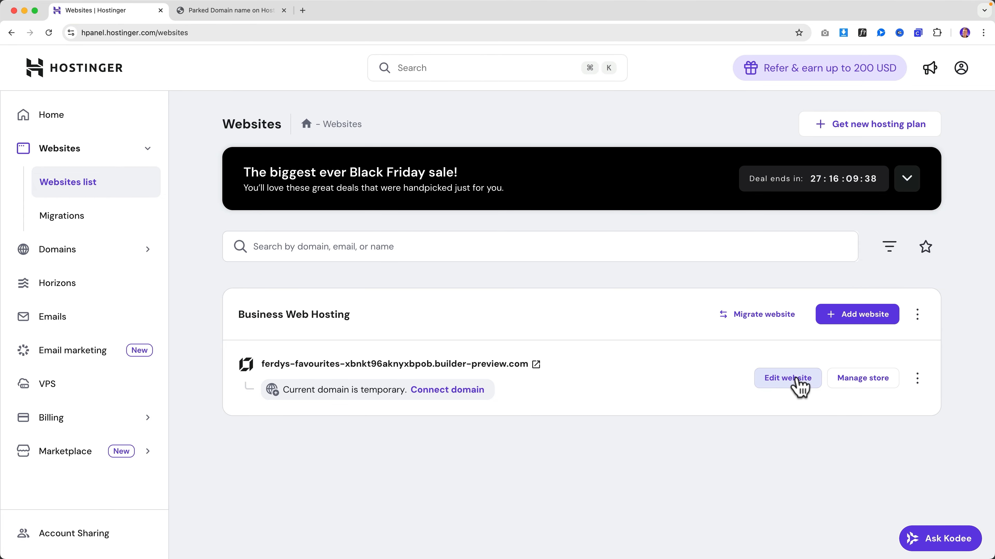
{"action": "left_click", "coordinate": [799, 385]}
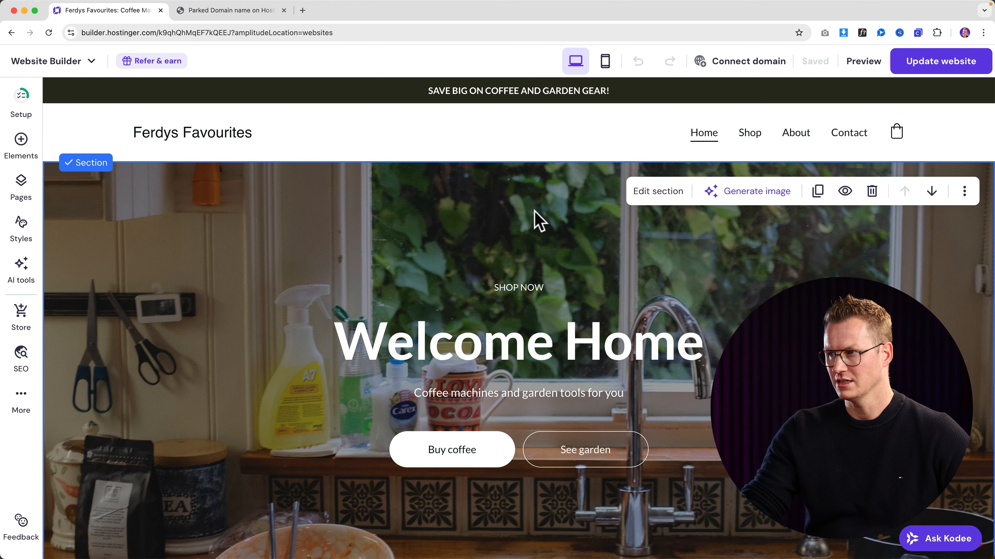
{"action": "left_click", "coordinate": [744, 62]}
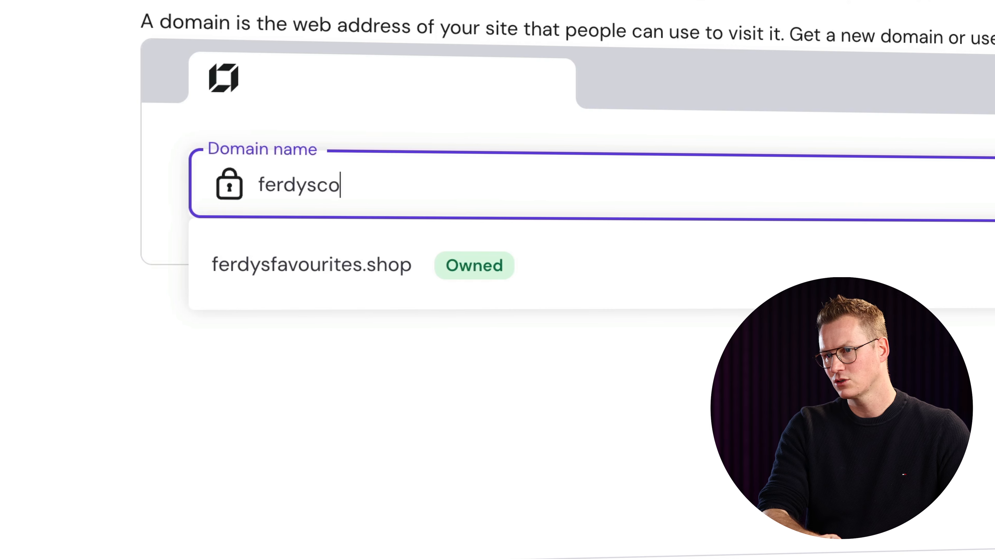
- Clear the domain name entry and connect the owned ferdysfavourites.shop domain to the site
{"action": "type", "text": "olfurin"}
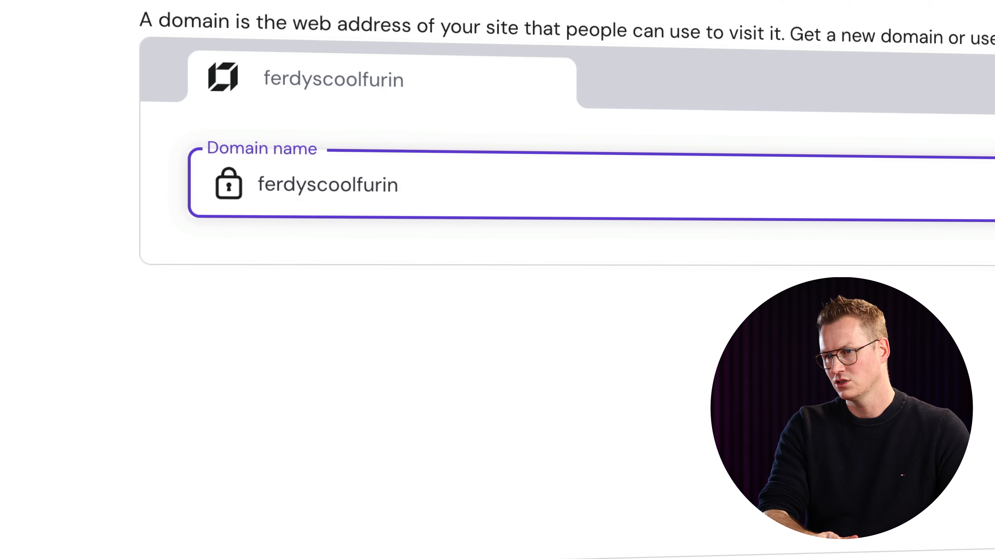
{"action": "key", "text": "BackSpace"}
{"action": "key", "text": "BackSpace"}
{"action": "type", "text": "niture"}
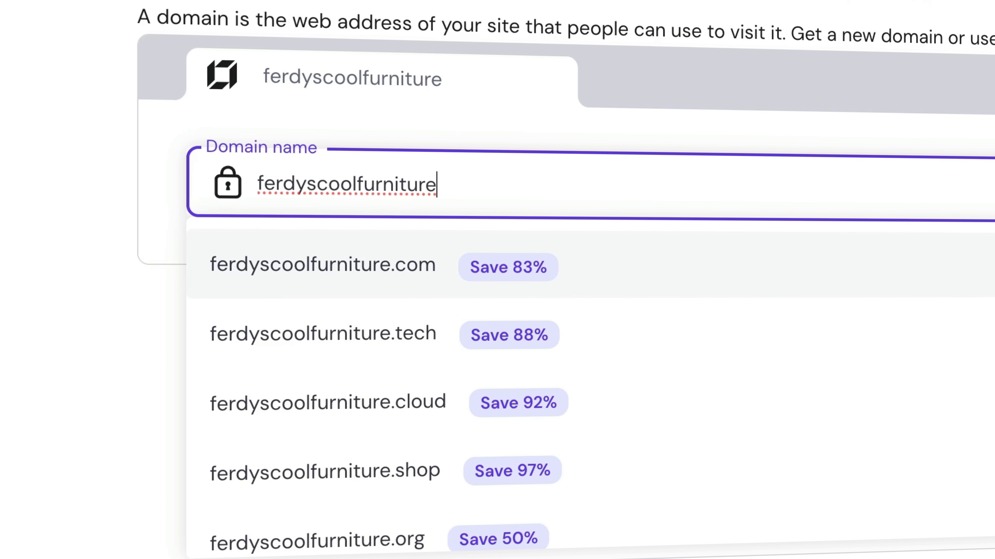
{"action": "key", "text": "super+a"}
{"action": "key", "text": "BackSpace"}
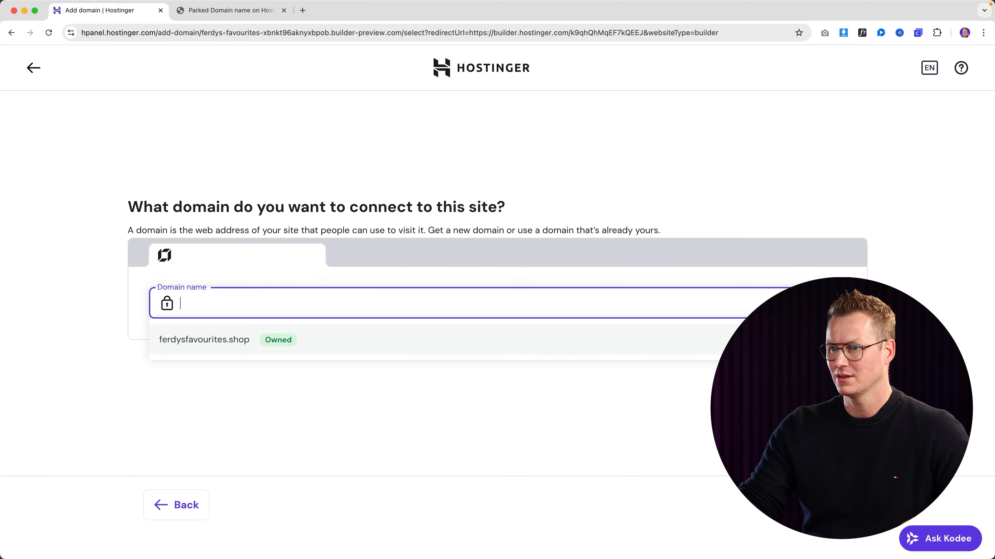
{"action": "left_click", "coordinate": [213, 344]}
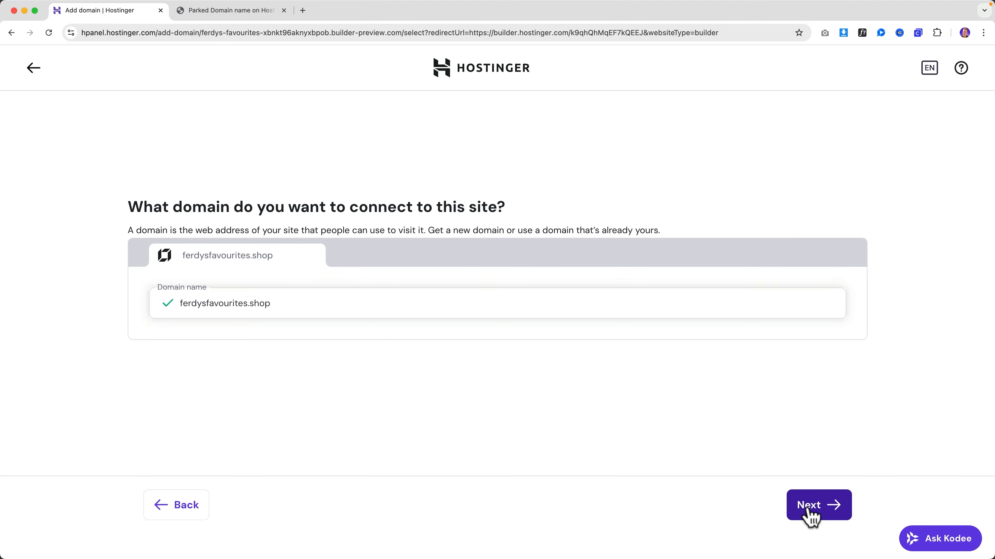
{"action": "left_click", "coordinate": [810, 516]}
- Check the parked ferdysfavourites.shop page, then go back to editing the site
{"action": "left_click", "coordinate": [197, 17]}
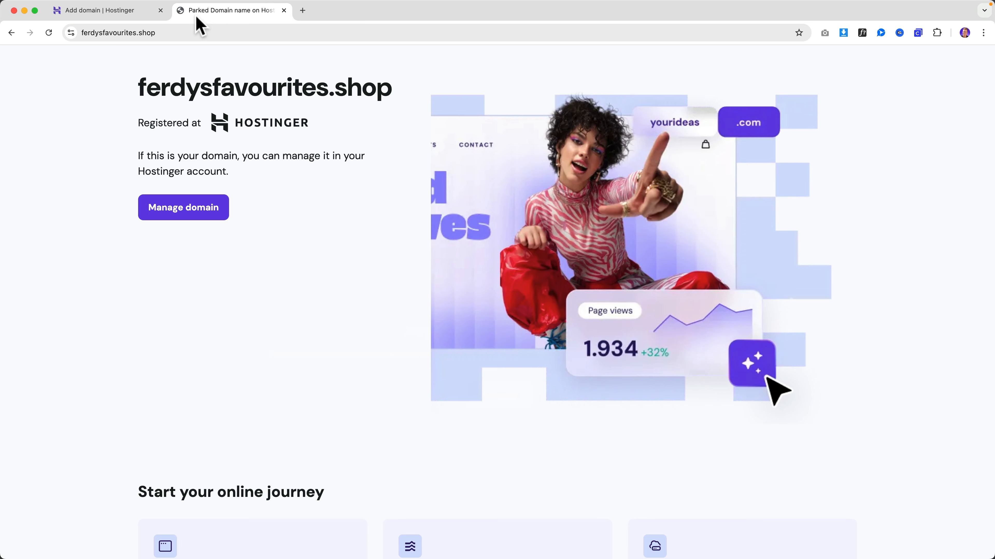
{"action": "left_click", "coordinate": [134, 12]}
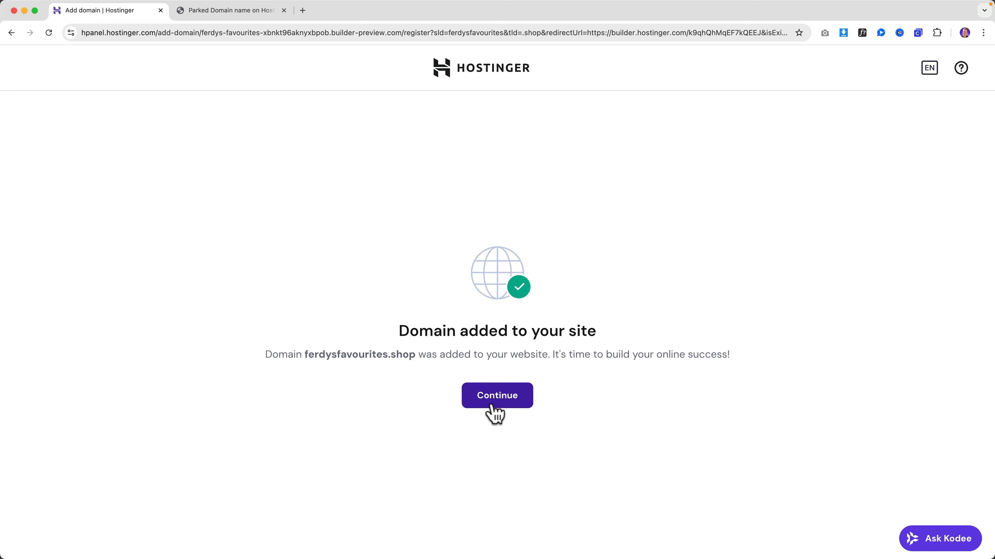
{"action": "left_click", "coordinate": [498, 396]}
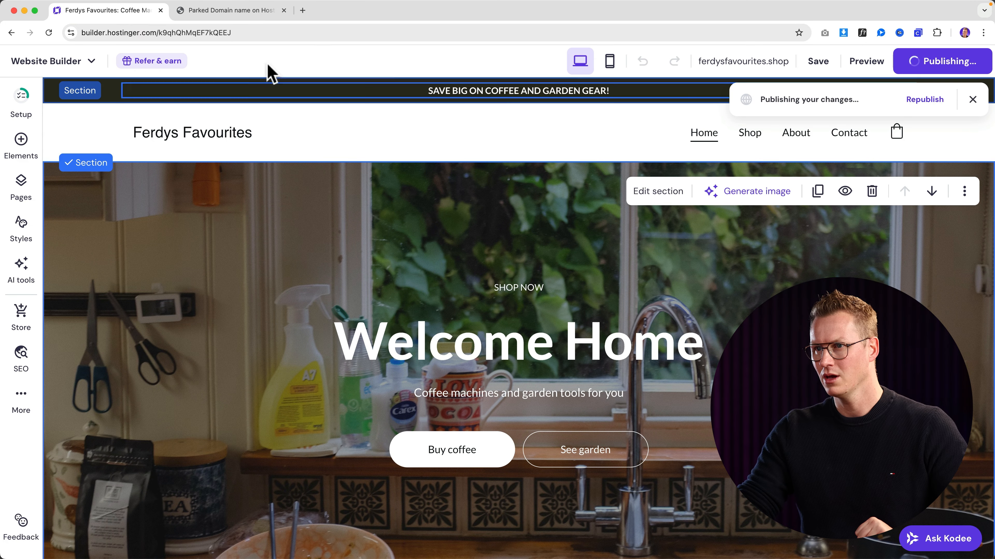
- Reload ferdysfavourites.shop and scroll through the live Ferdys Favourites store
{"action": "left_click", "coordinate": [231, 11]}
{"action": "left_click", "coordinate": [234, 32]}
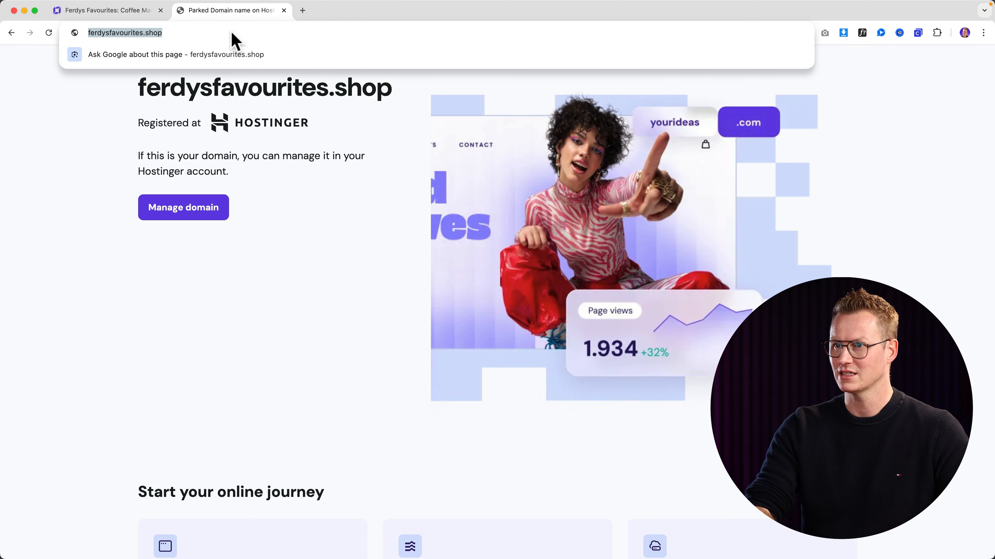
{"action": "key", "text": "Return"}
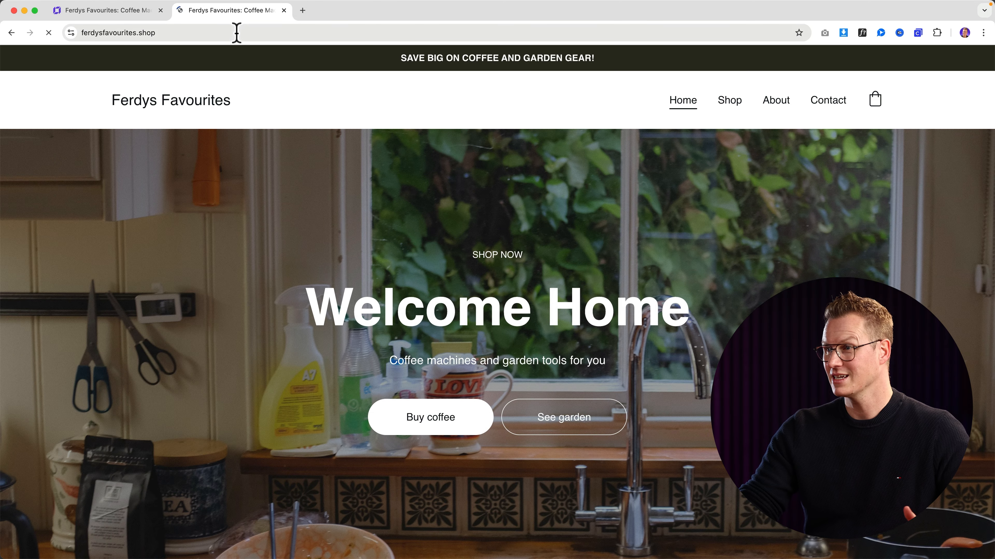
{"action": "scroll", "coordinate": [644, 175], "scroll_direction": "down", "scroll_amount": 15}
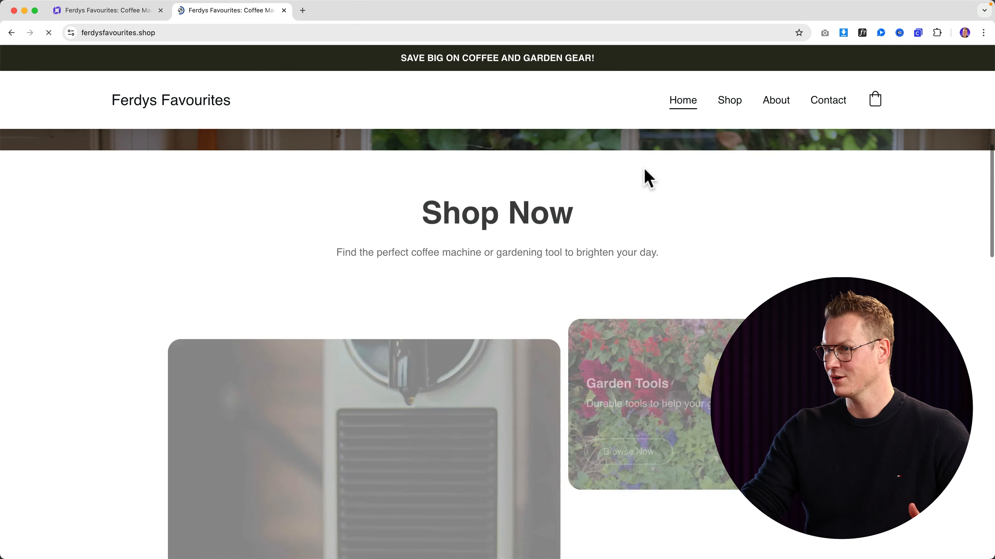
{"action": "scroll", "coordinate": [647, 178], "scroll_direction": "down", "scroll_amount": 5}
{"action": "scroll", "coordinate": [648, 180], "scroll_direction": "up", "scroll_amount": 20}
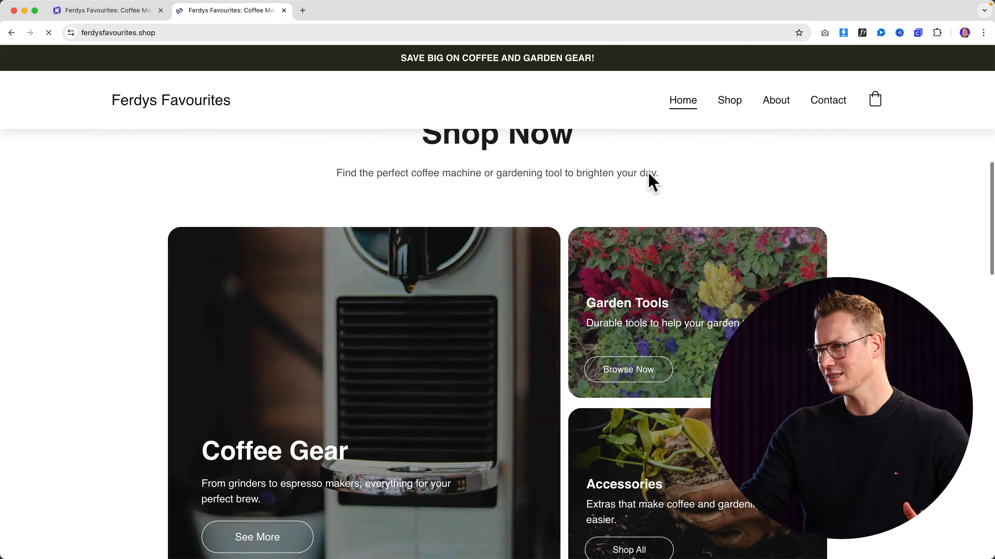